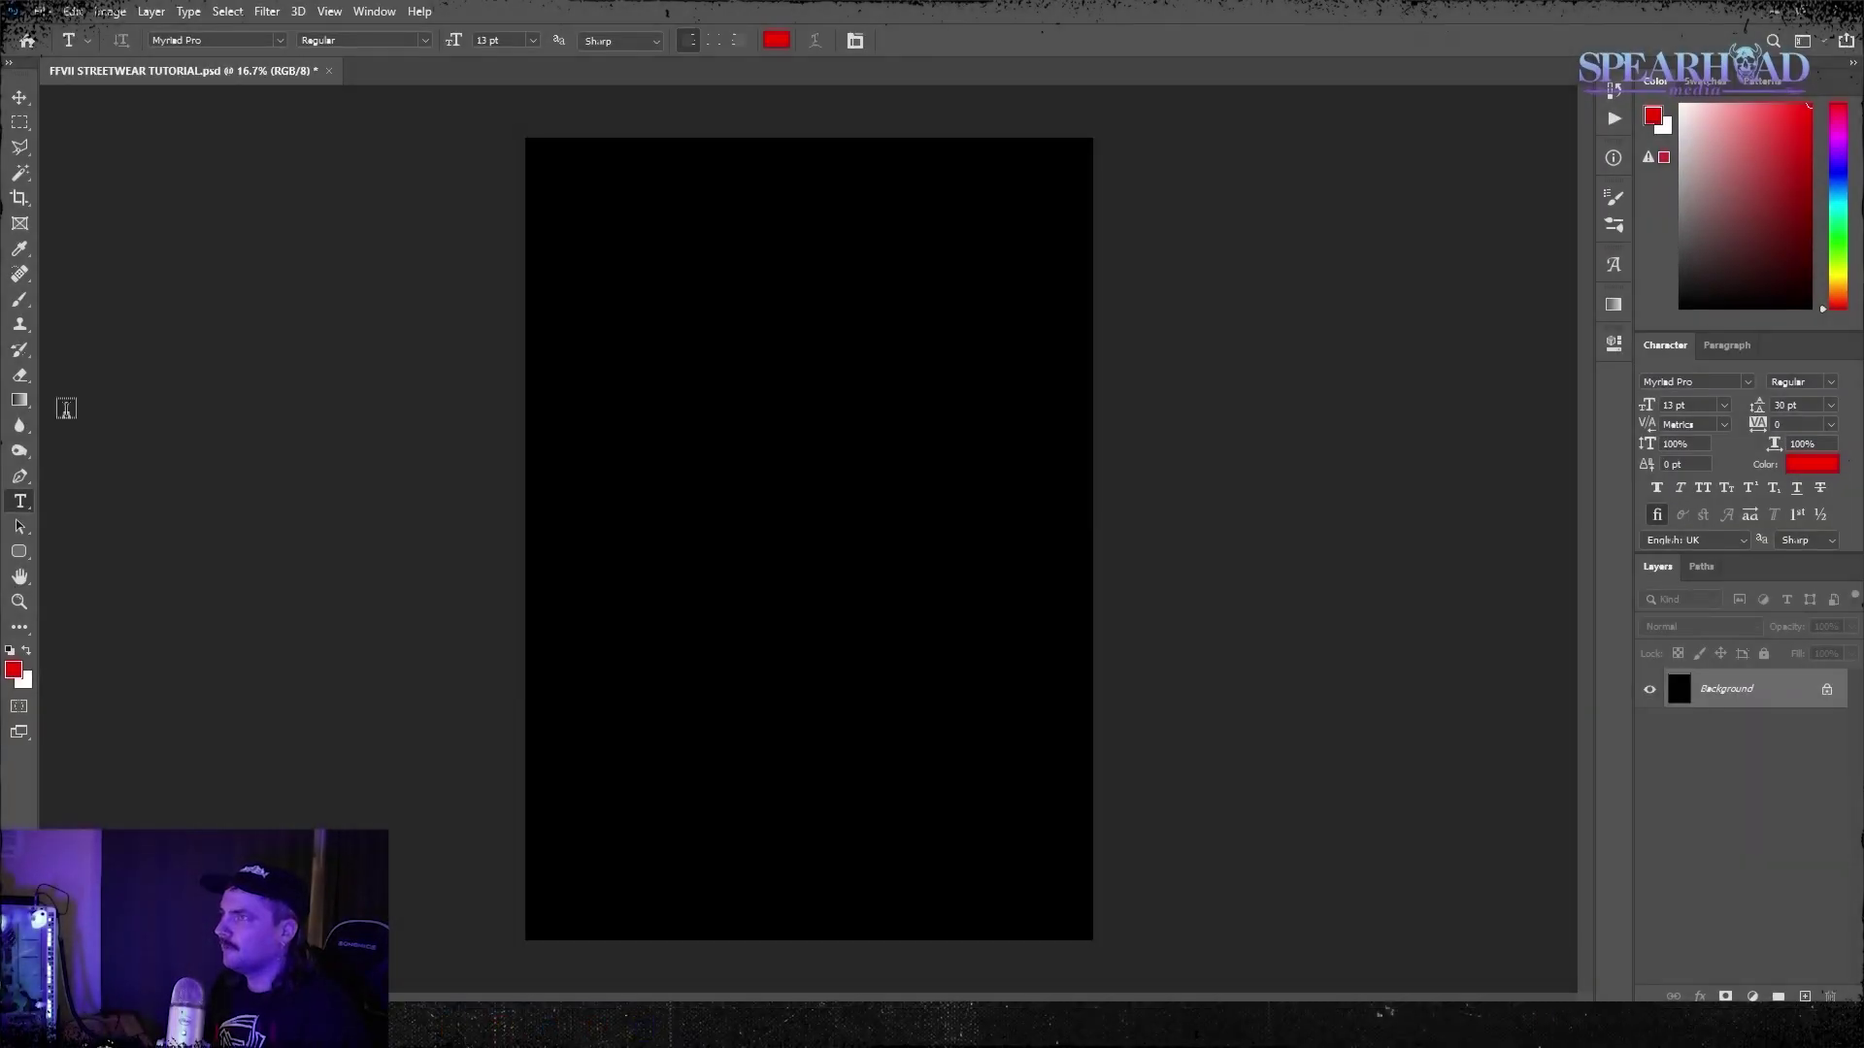
# Add a white two-line FINAL FANTASY text in Mortend Extra Bold, 53 pt, near the canvas's upper left
pyautogui.click(214, 39)
pyautogui.write('mort')
pyautogui.click(253, 166)
pyautogui.click(723, 380)
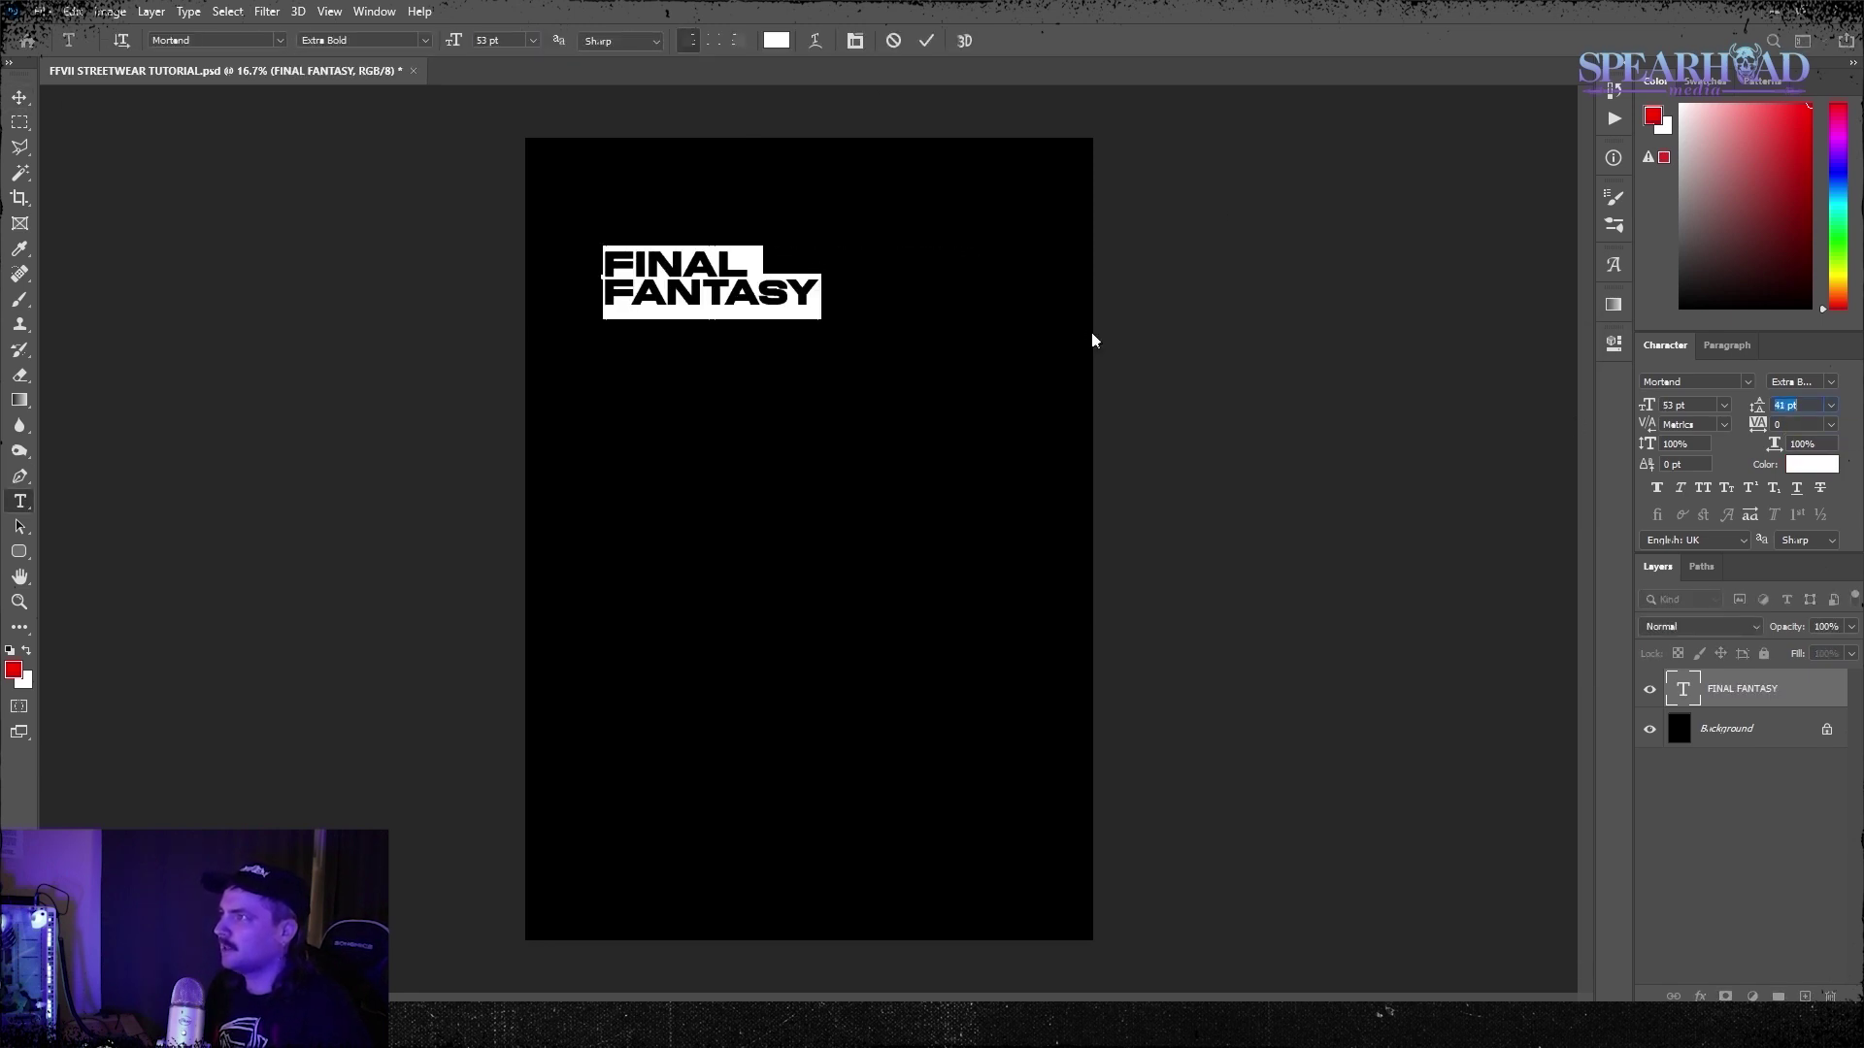
# Enlarge the FINAL FANTASY title to about 68 pt and hide the guide lines
pyautogui.click(25, 125)
pyautogui.hotkey('ctrl', '+')
pyautogui.moveTo(664, 252); pyautogui.dragTo(928, 677)
pyautogui.hotkey('ctrl', '+')
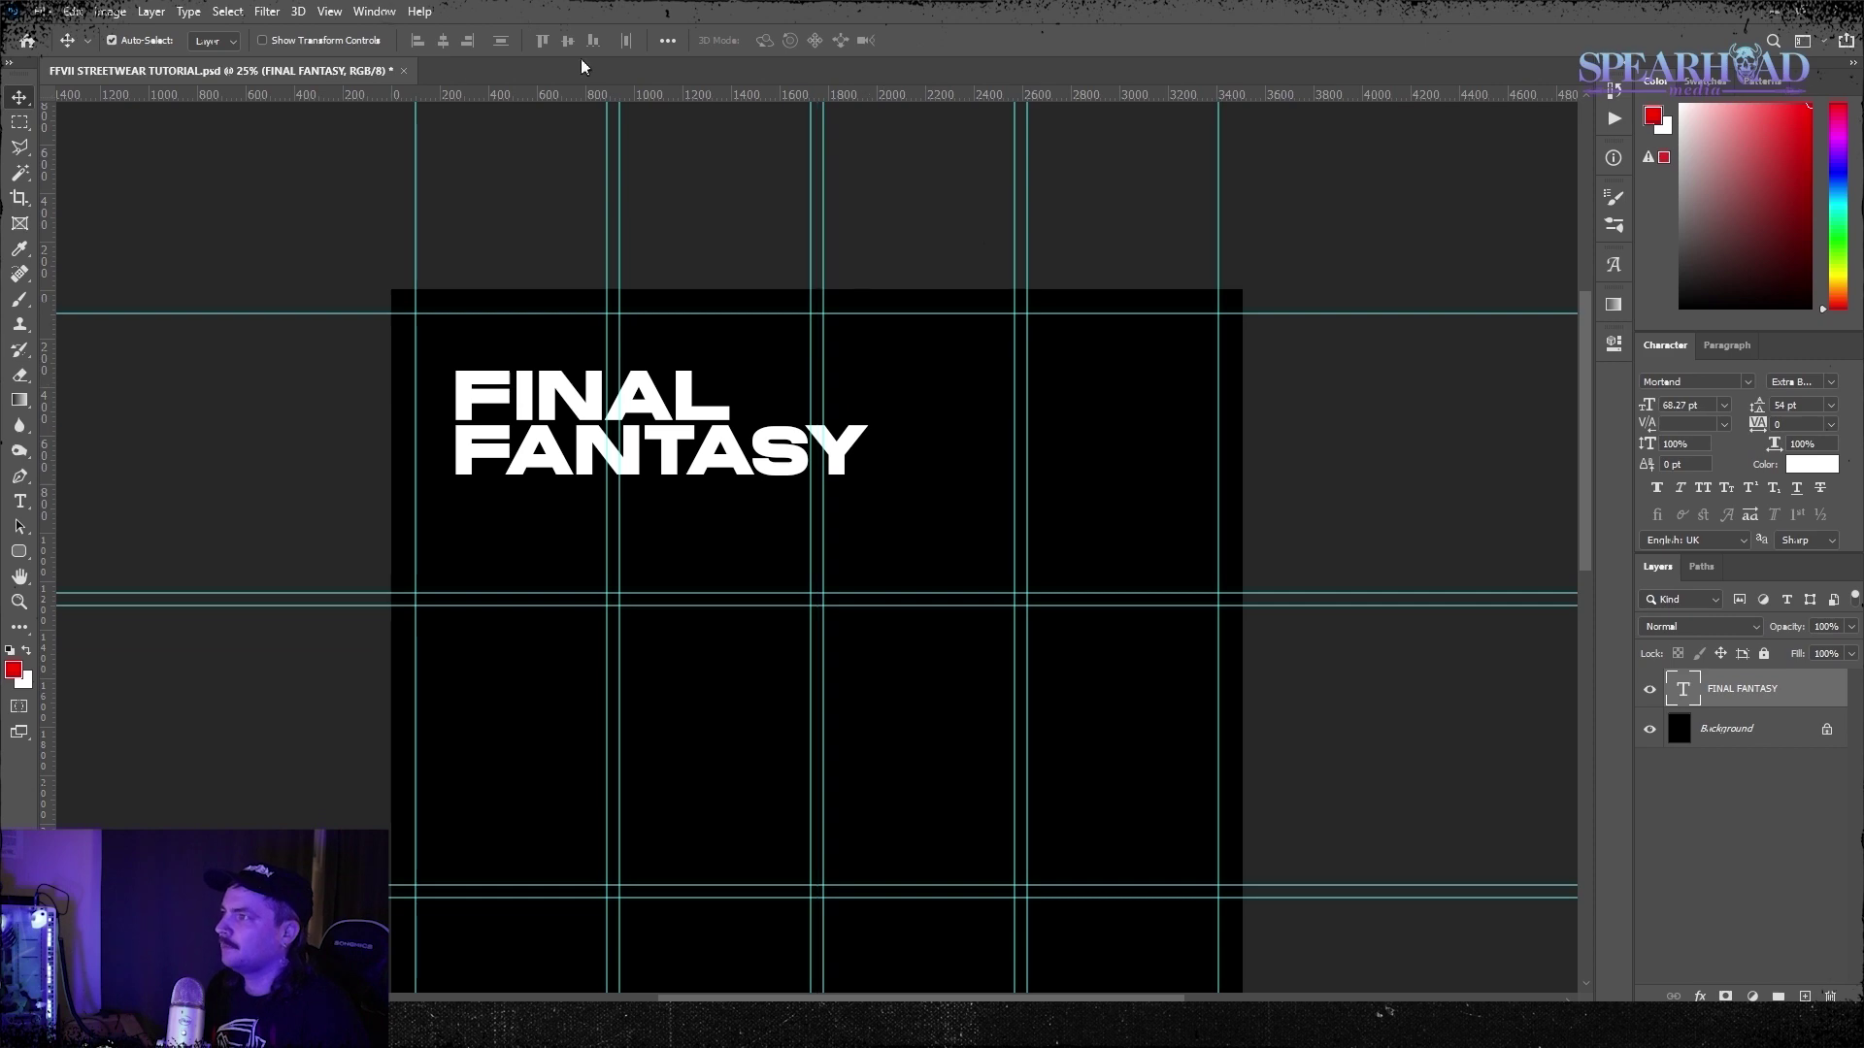
pyautogui.click(329, 11)
pyautogui.click(558, 470)
# Add a separate VII text below the title and set it in the Southside font
pyautogui.press('t')
pyautogui.click(746, 668)
pyautogui.write('VII')
pyautogui.hotkey('ctrl', 'a')
pyautogui.click(279, 42)
pyautogui.write('SAW')
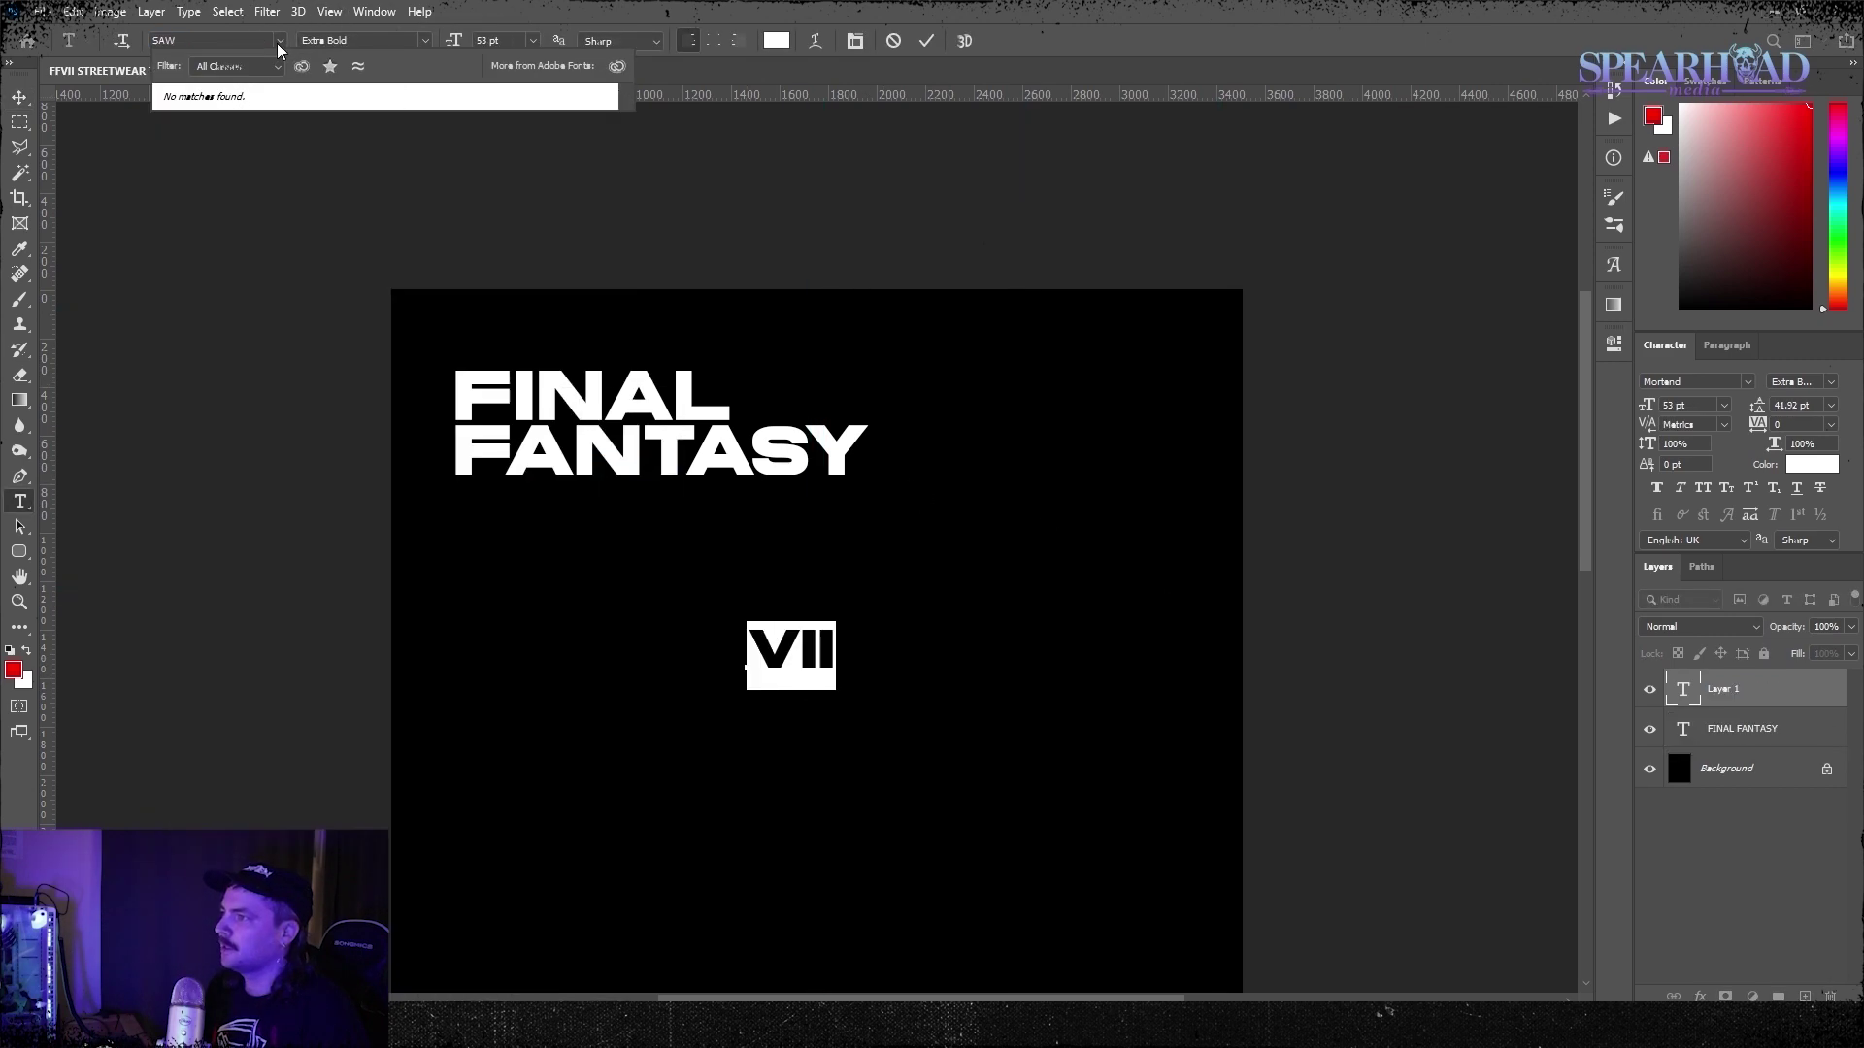
pyautogui.press('Return')
pyautogui.hotkey('ctrl', 'Return')
# Enlarge the VII beside FANTASY and restyle it with a black fill and a white centered stroke
pyautogui.press('v')
pyautogui.hotkey('ctrl', 't')
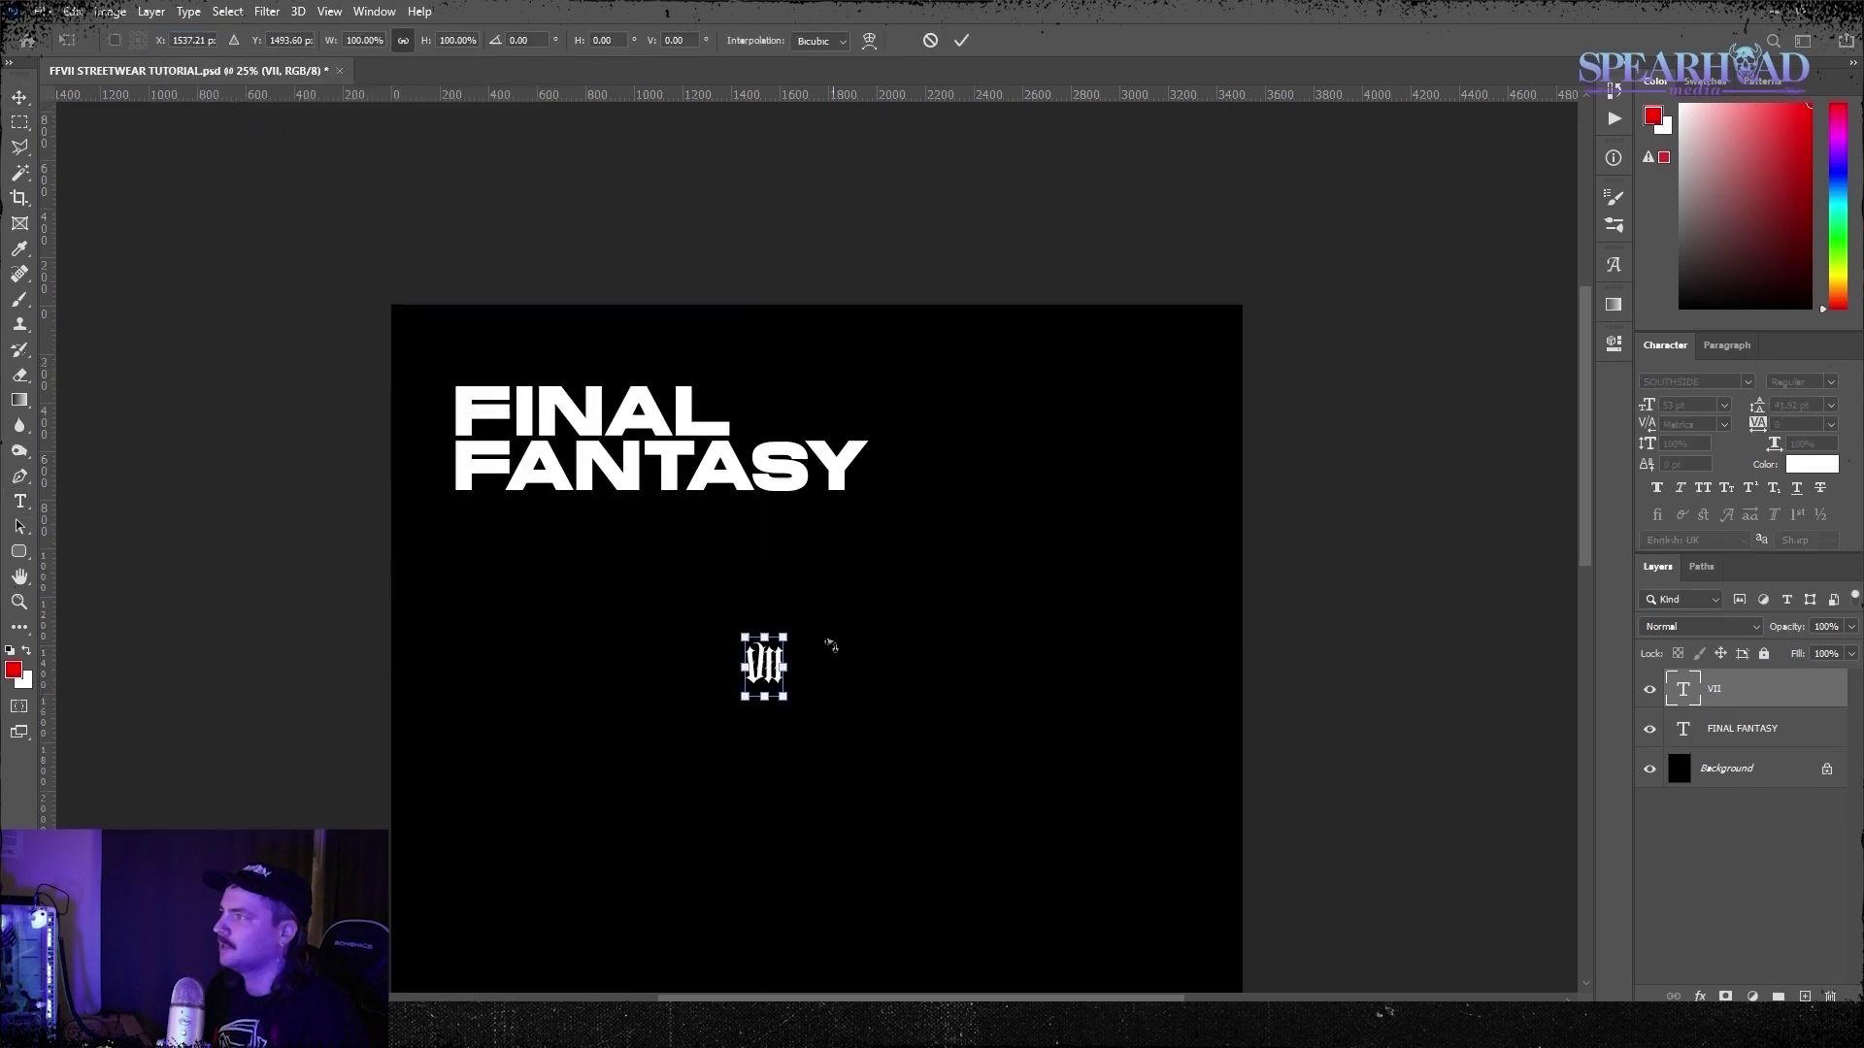
pyautogui.moveTo(783, 637); pyautogui.dragTo(1097, 340)
pyautogui.moveTo(916, 455); pyautogui.dragTo(1037, 394)
pyautogui.press('Return')
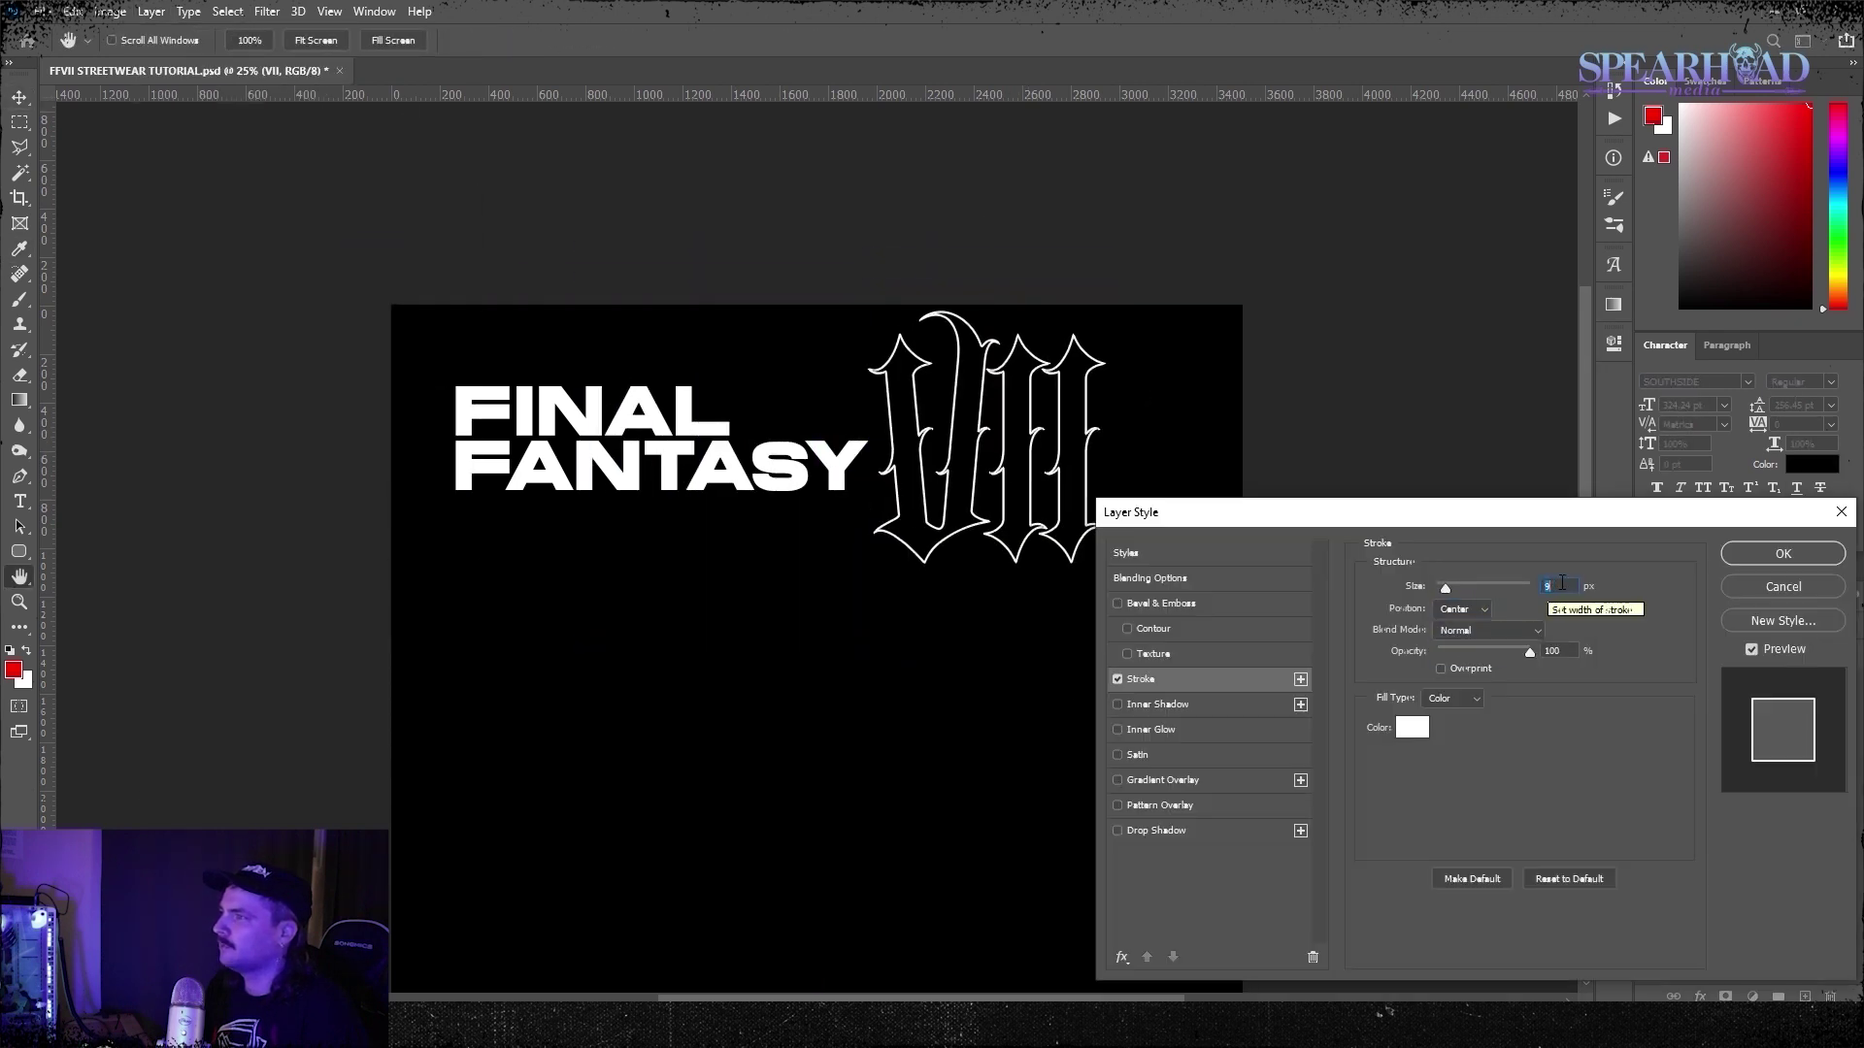
pyautogui.press('Return')
# Shrink the VII to about 264 pt so it overlaps the title's right end, and place its layer beneath FINAL FANTASY
pyautogui.hotkey('ctrl', 't')
pyautogui.moveTo(1106, 289); pyautogui.dragTo(1061, 352)
pyautogui.moveTo(1013, 420); pyautogui.dragTo(822, 382)
pyautogui.hotkey('shift', 'Right')
pyautogui.press('Return')
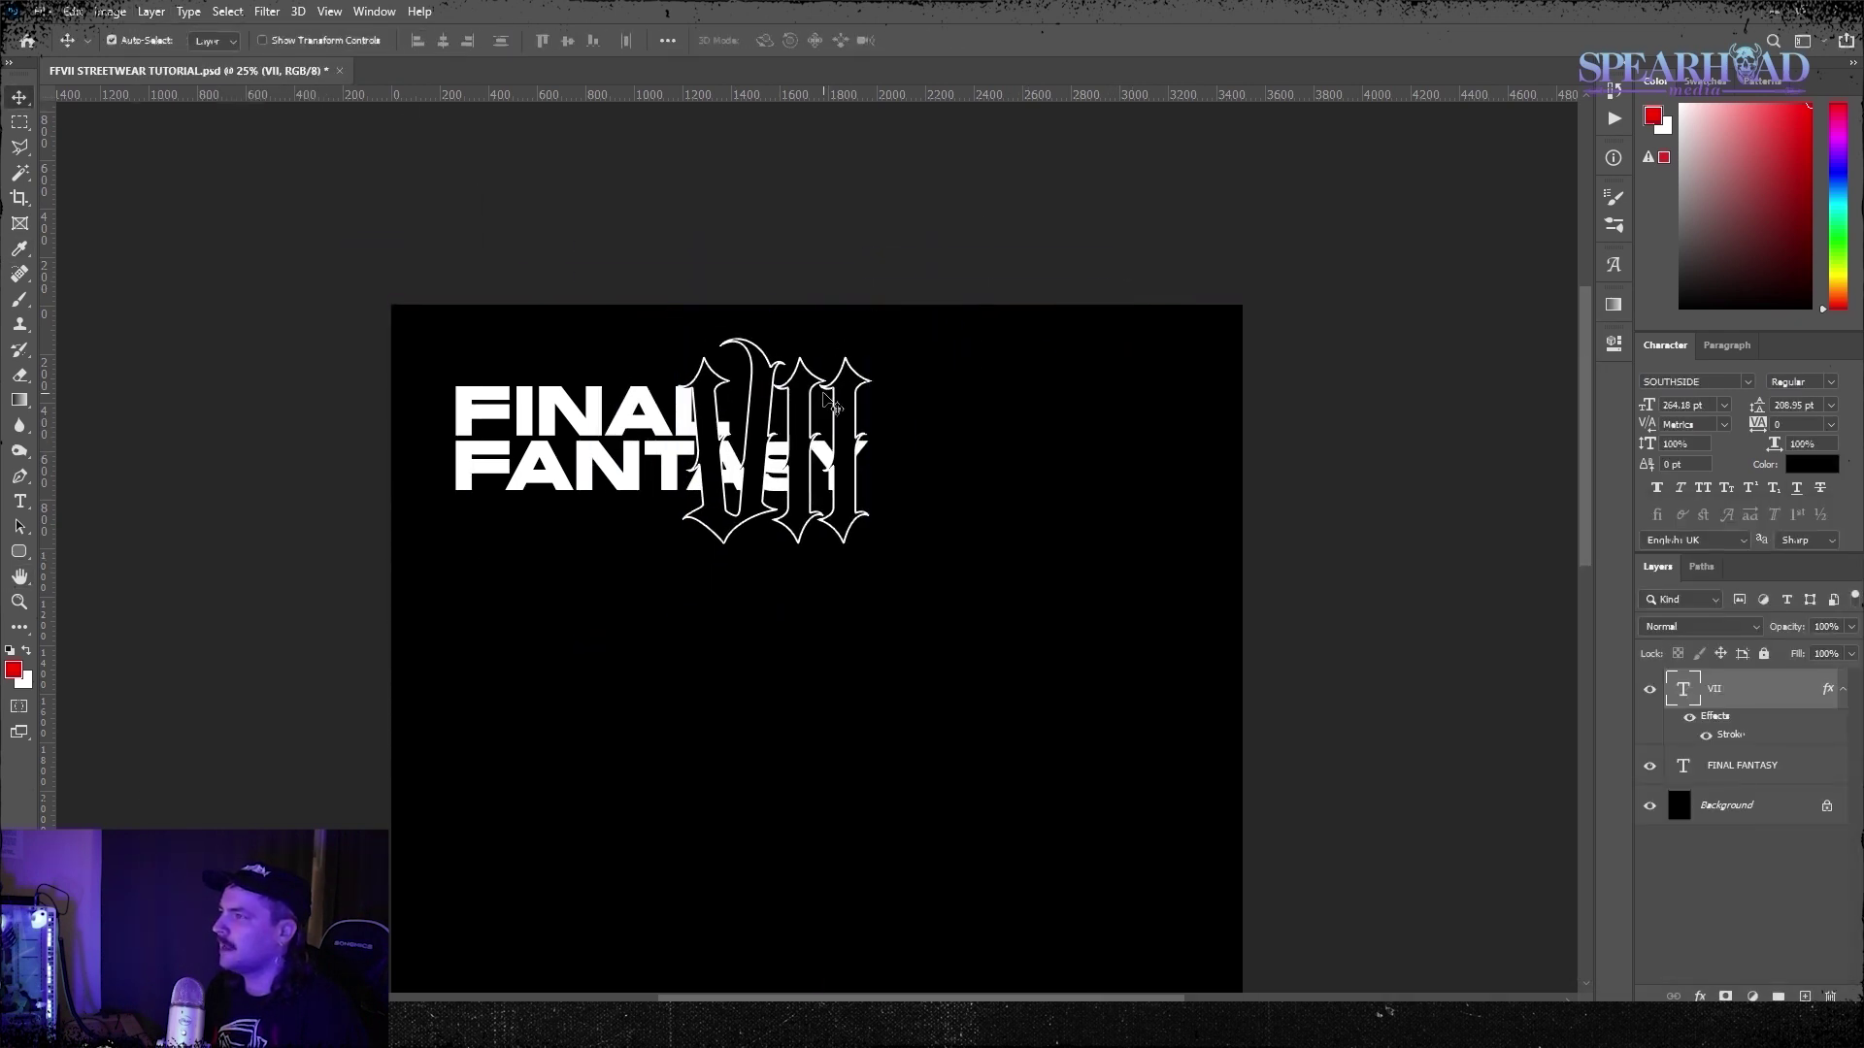
pyautogui.moveTo(1735, 690); pyautogui.dragTo(1743, 794)
# Try to skew the VII lettering into a right-leaning slant
pyautogui.click(74, 12)
pyautogui.moveTo(112, 453)
pyautogui.click(339, 518)
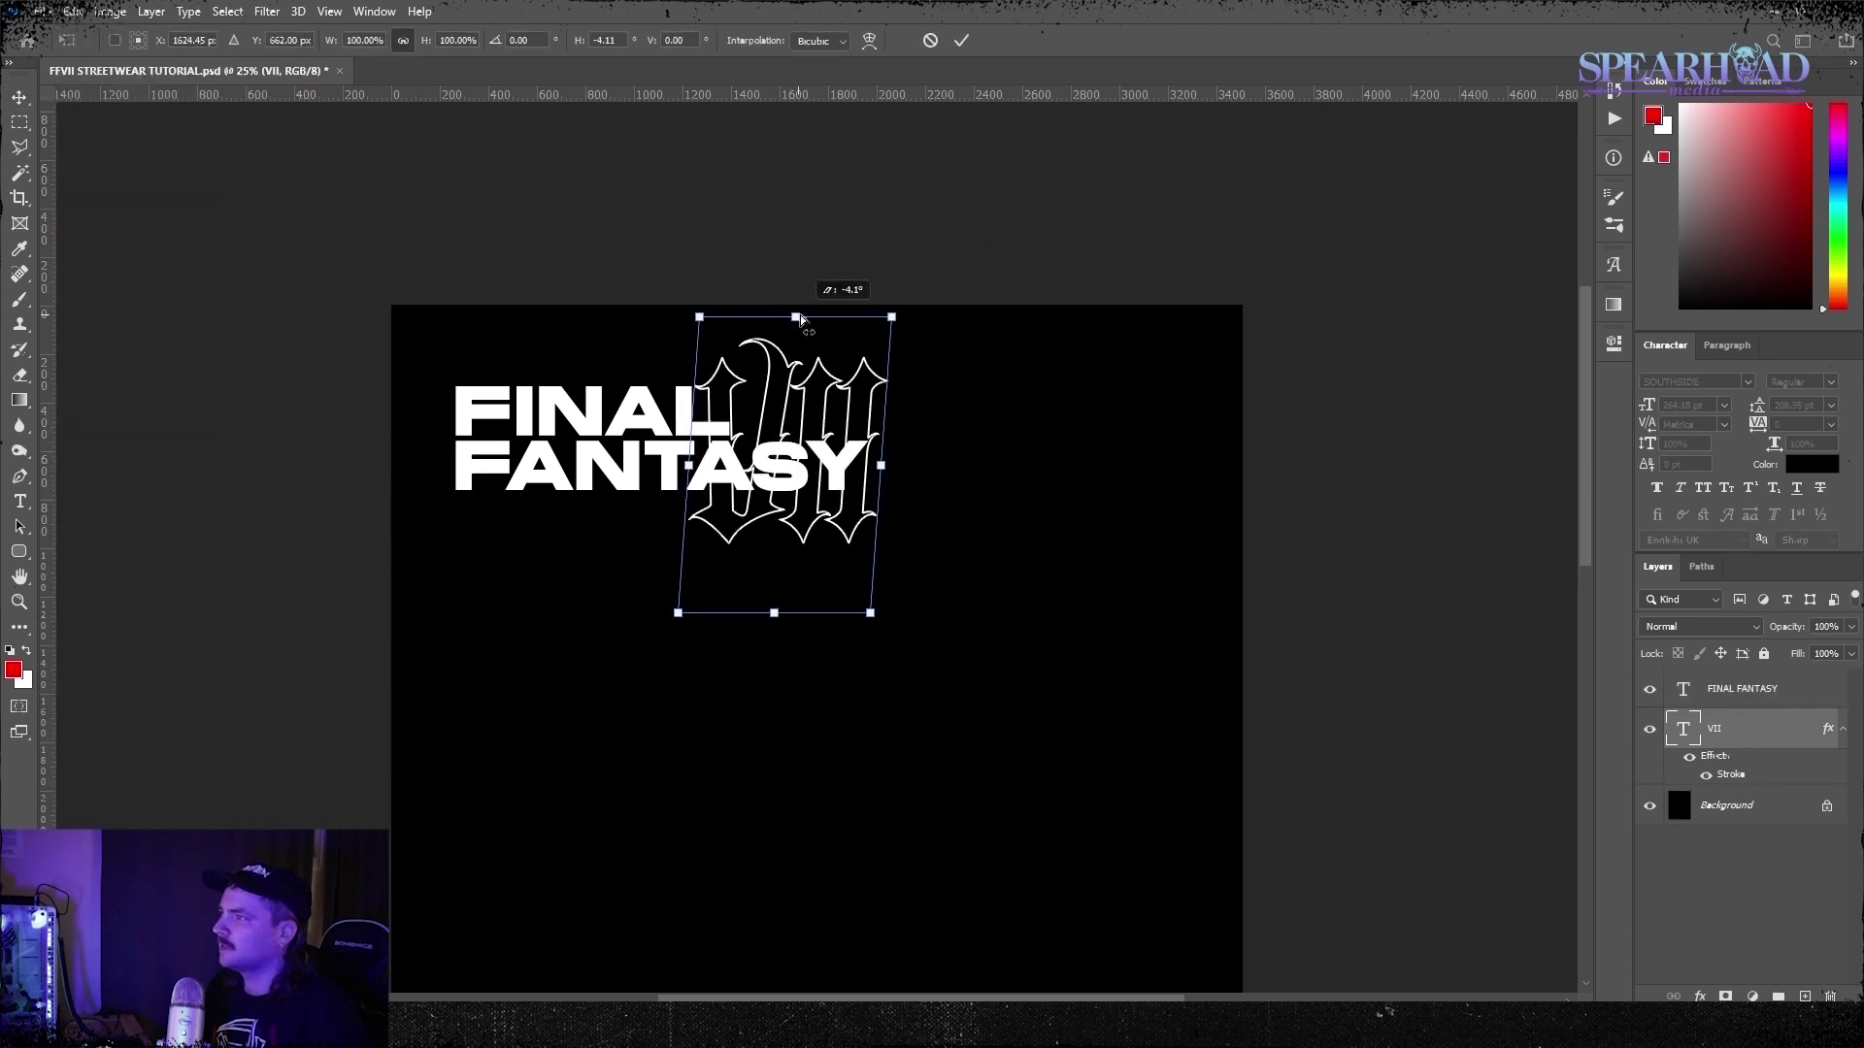
pyautogui.press('Return')
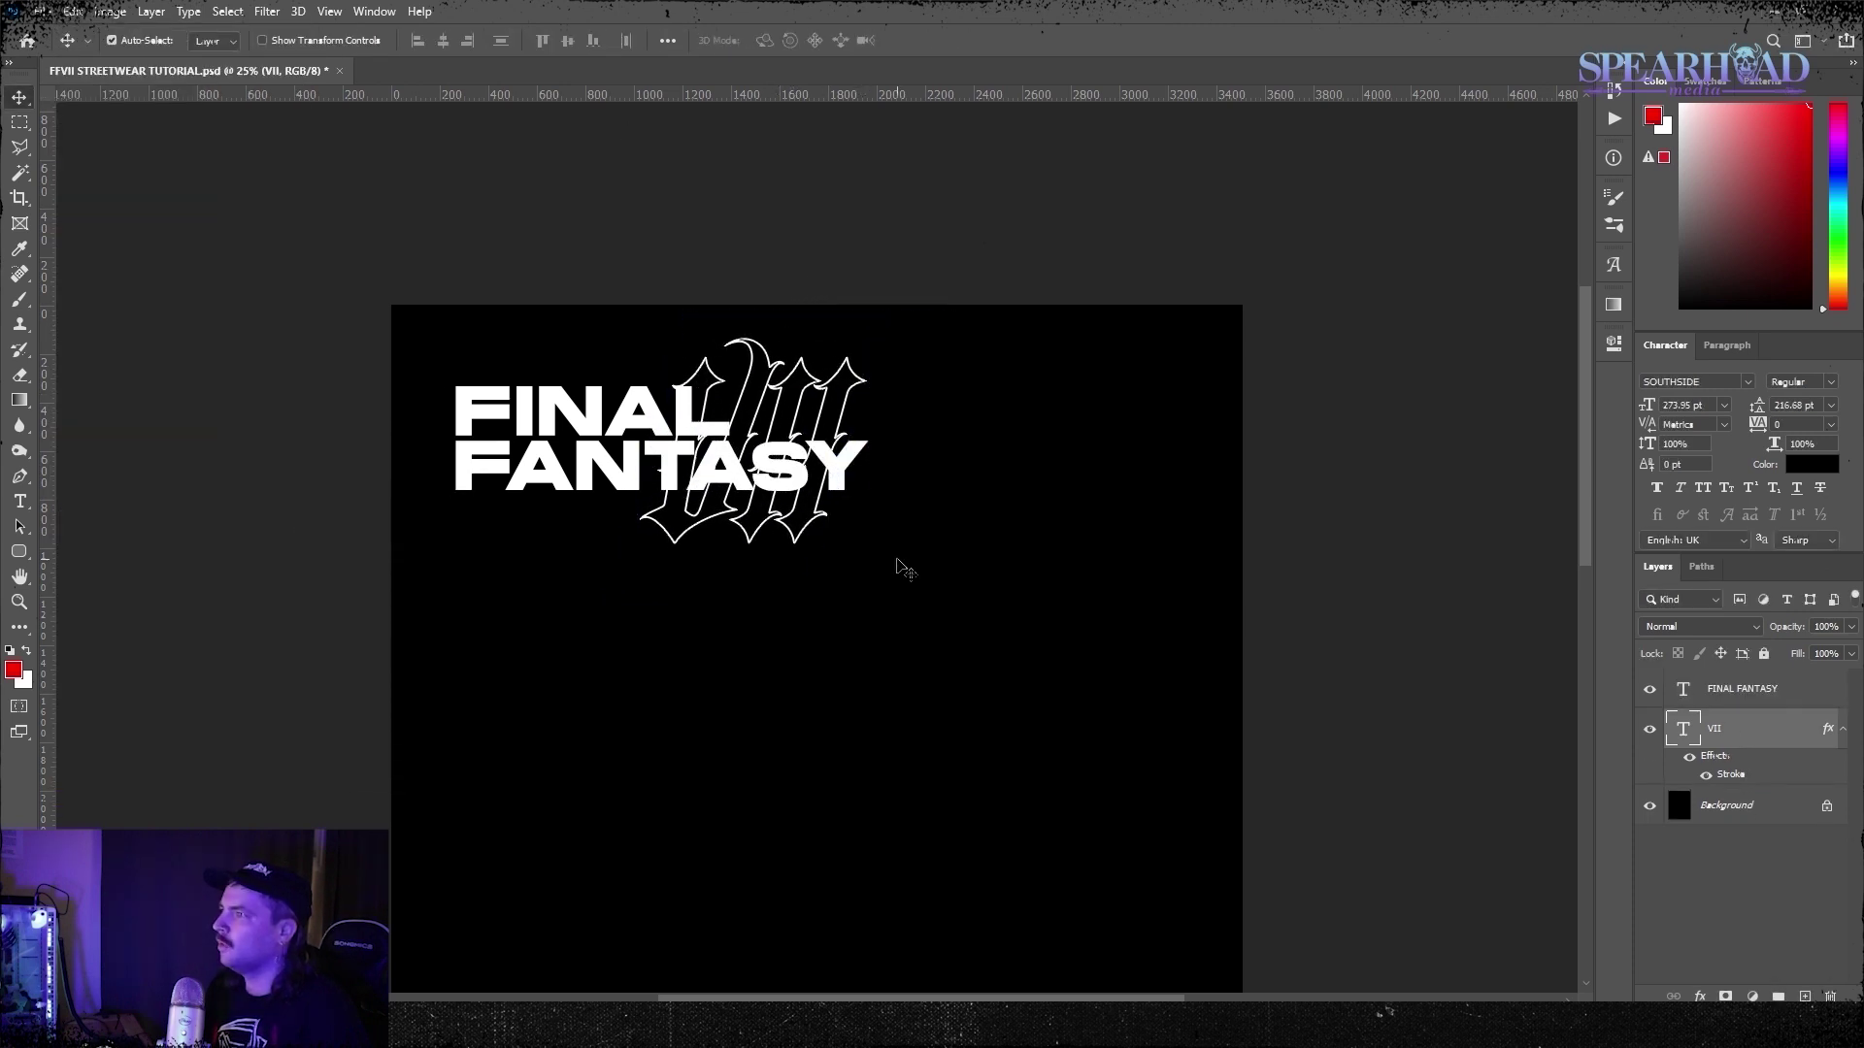
pyautogui.hotkey('ctrl', 'z')
# Duplicate the FINAL FANTASY text layer
pyautogui.click(795, 464)
pyautogui.click(152, 13)
pyautogui.click(1714, 693)
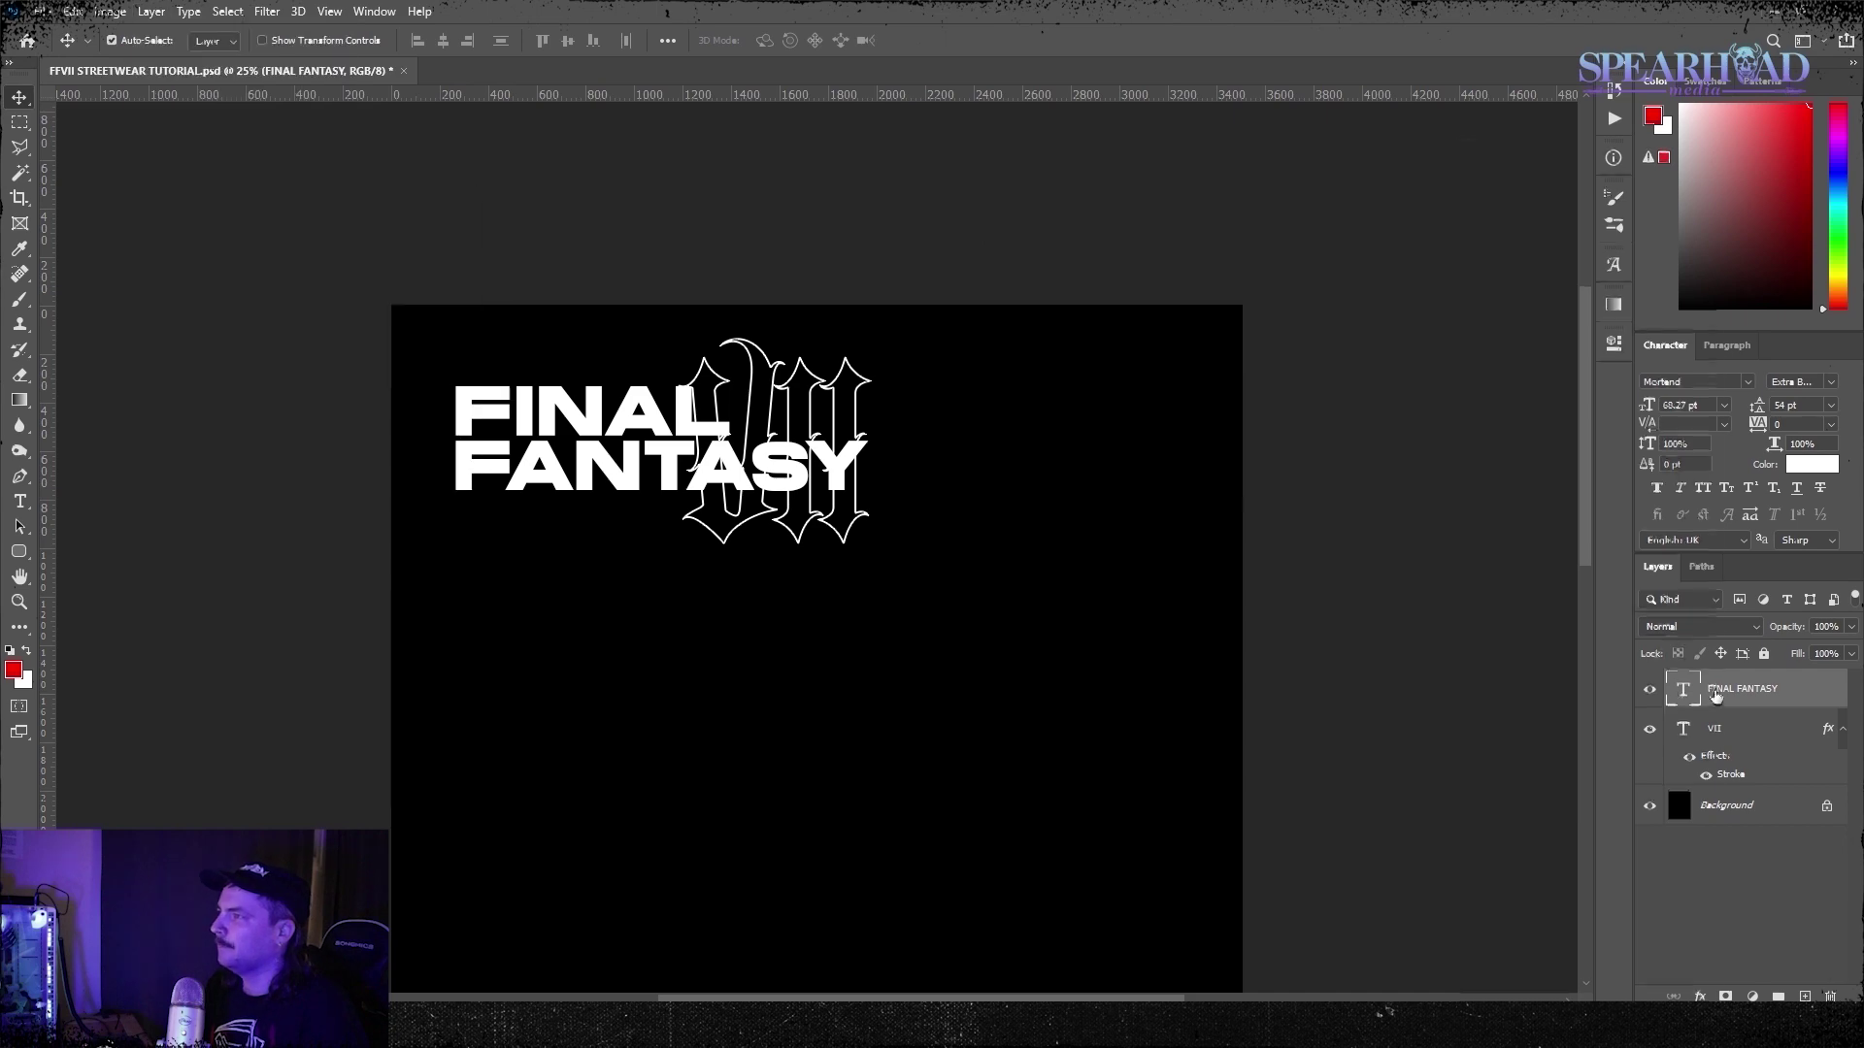
pyautogui.rightClick(1715, 693)
pyautogui.click(1592, 194)
pyautogui.press('Return')
# Unlock the background, move the original FINAL FANTASY text layer beneath it and hide that text
pyautogui.moveTo(1744, 730); pyautogui.dragTo(1718, 826)
pyautogui.click(1827, 845)
pyautogui.moveTo(1738, 805); pyautogui.dragTo(1738, 860)
pyautogui.click(1649, 846)
# Rasterize the FINAL FANTASY copy layer
pyautogui.rightClick(1683, 689)
pyautogui.rightClick(1743, 690)
pyautogui.click(1568, 495)
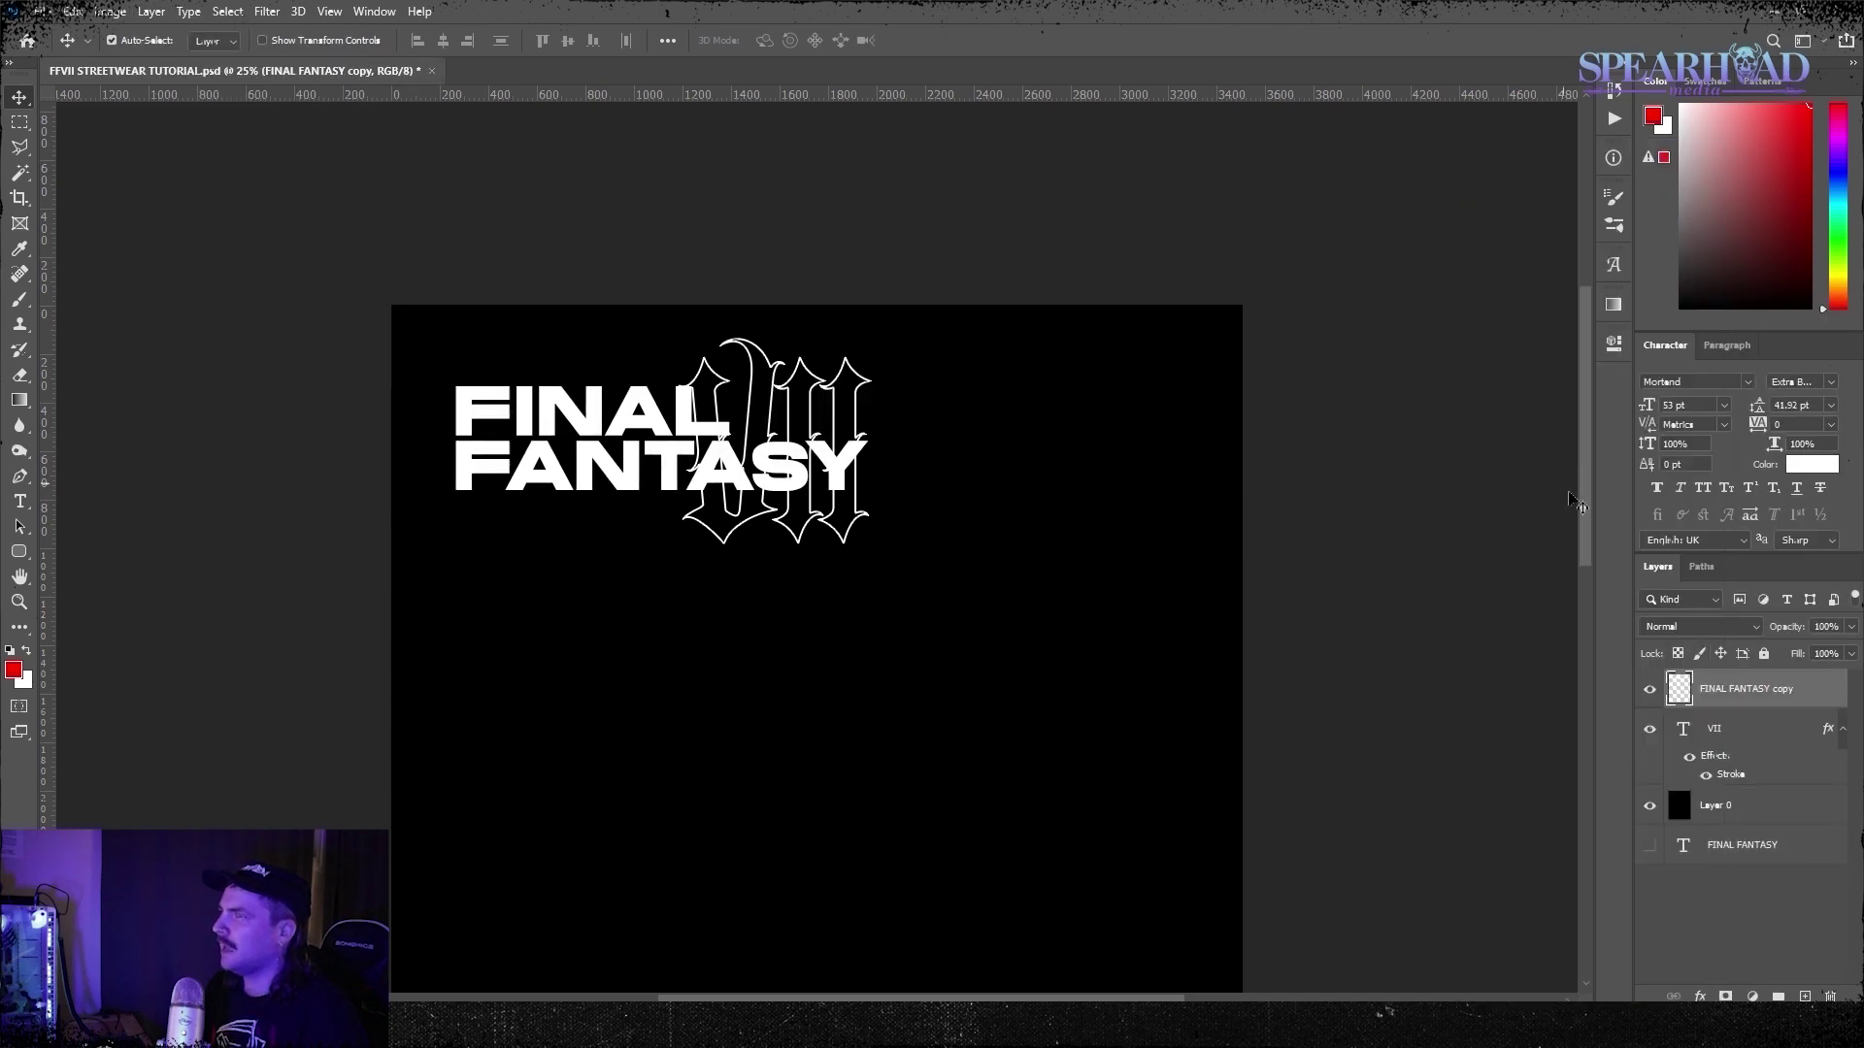
# Fill the title lettering with a repeating black-white-black gradient whose white stops sit at about 23% and 75%
pyautogui.click(184, 39)
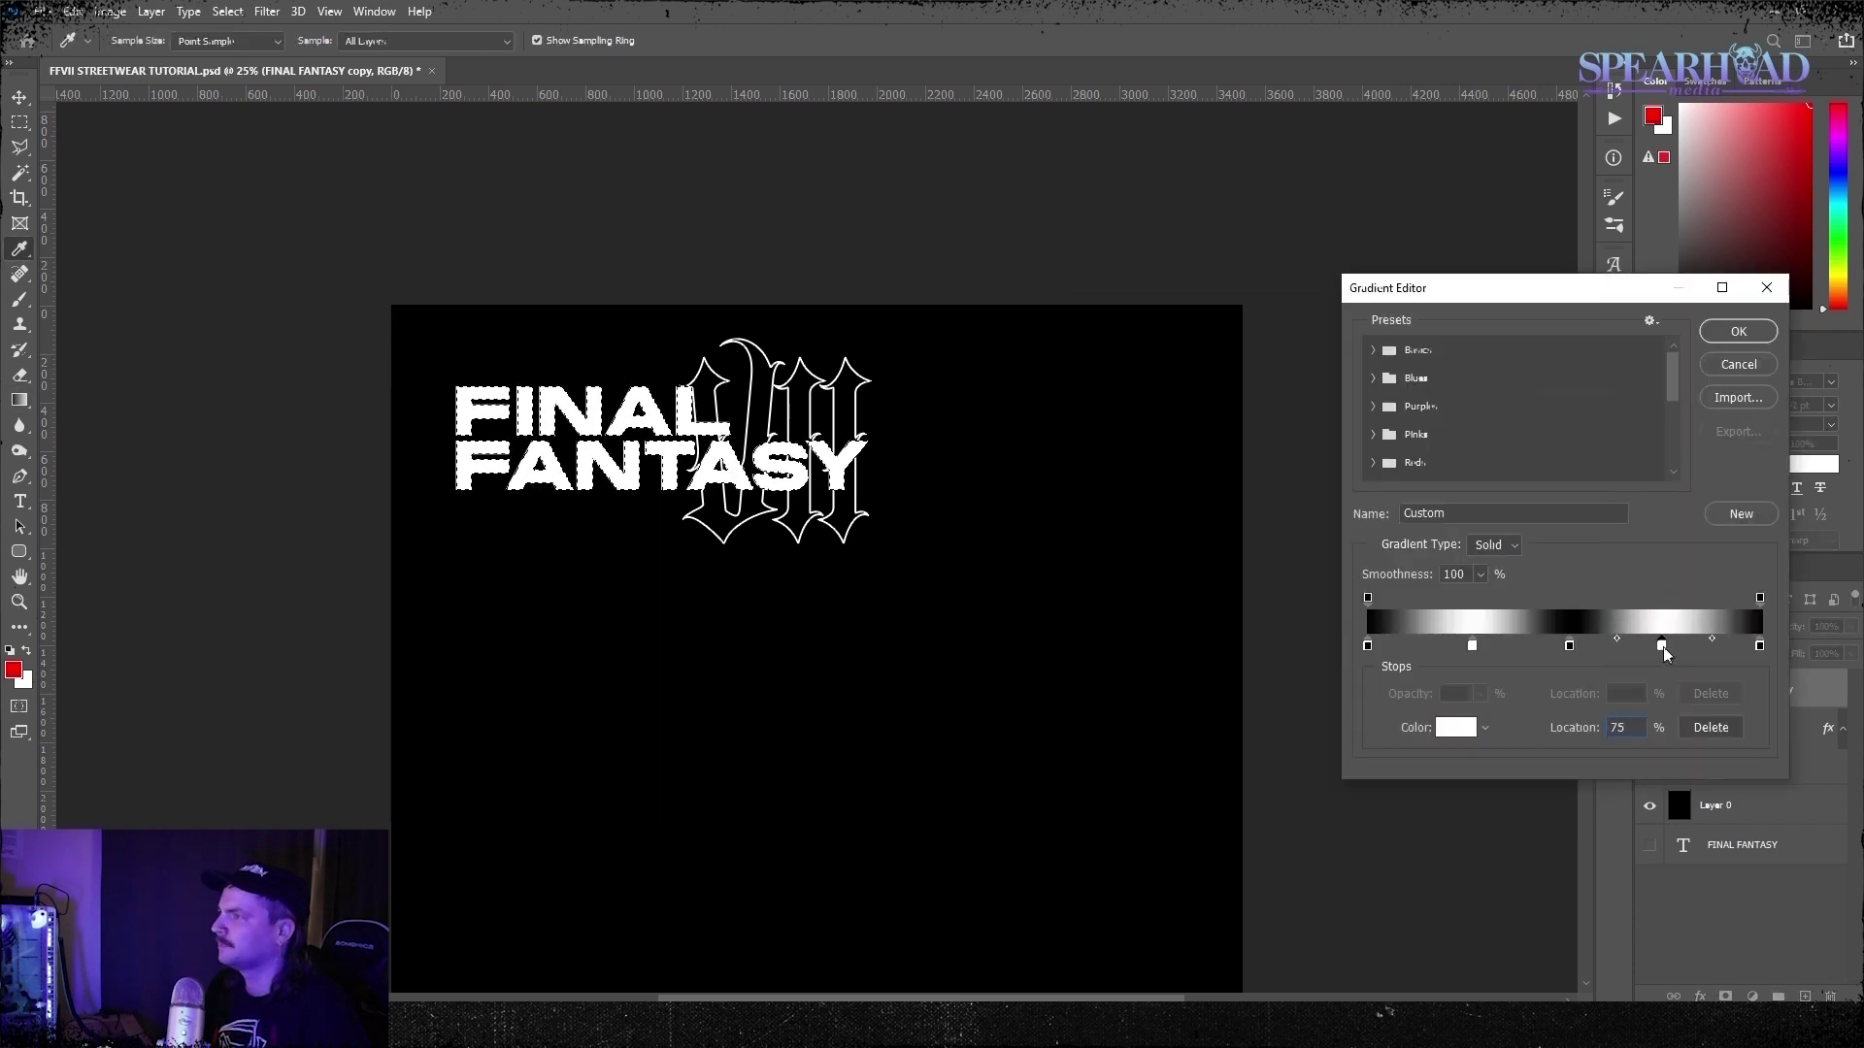
pyautogui.click(1458, 645)
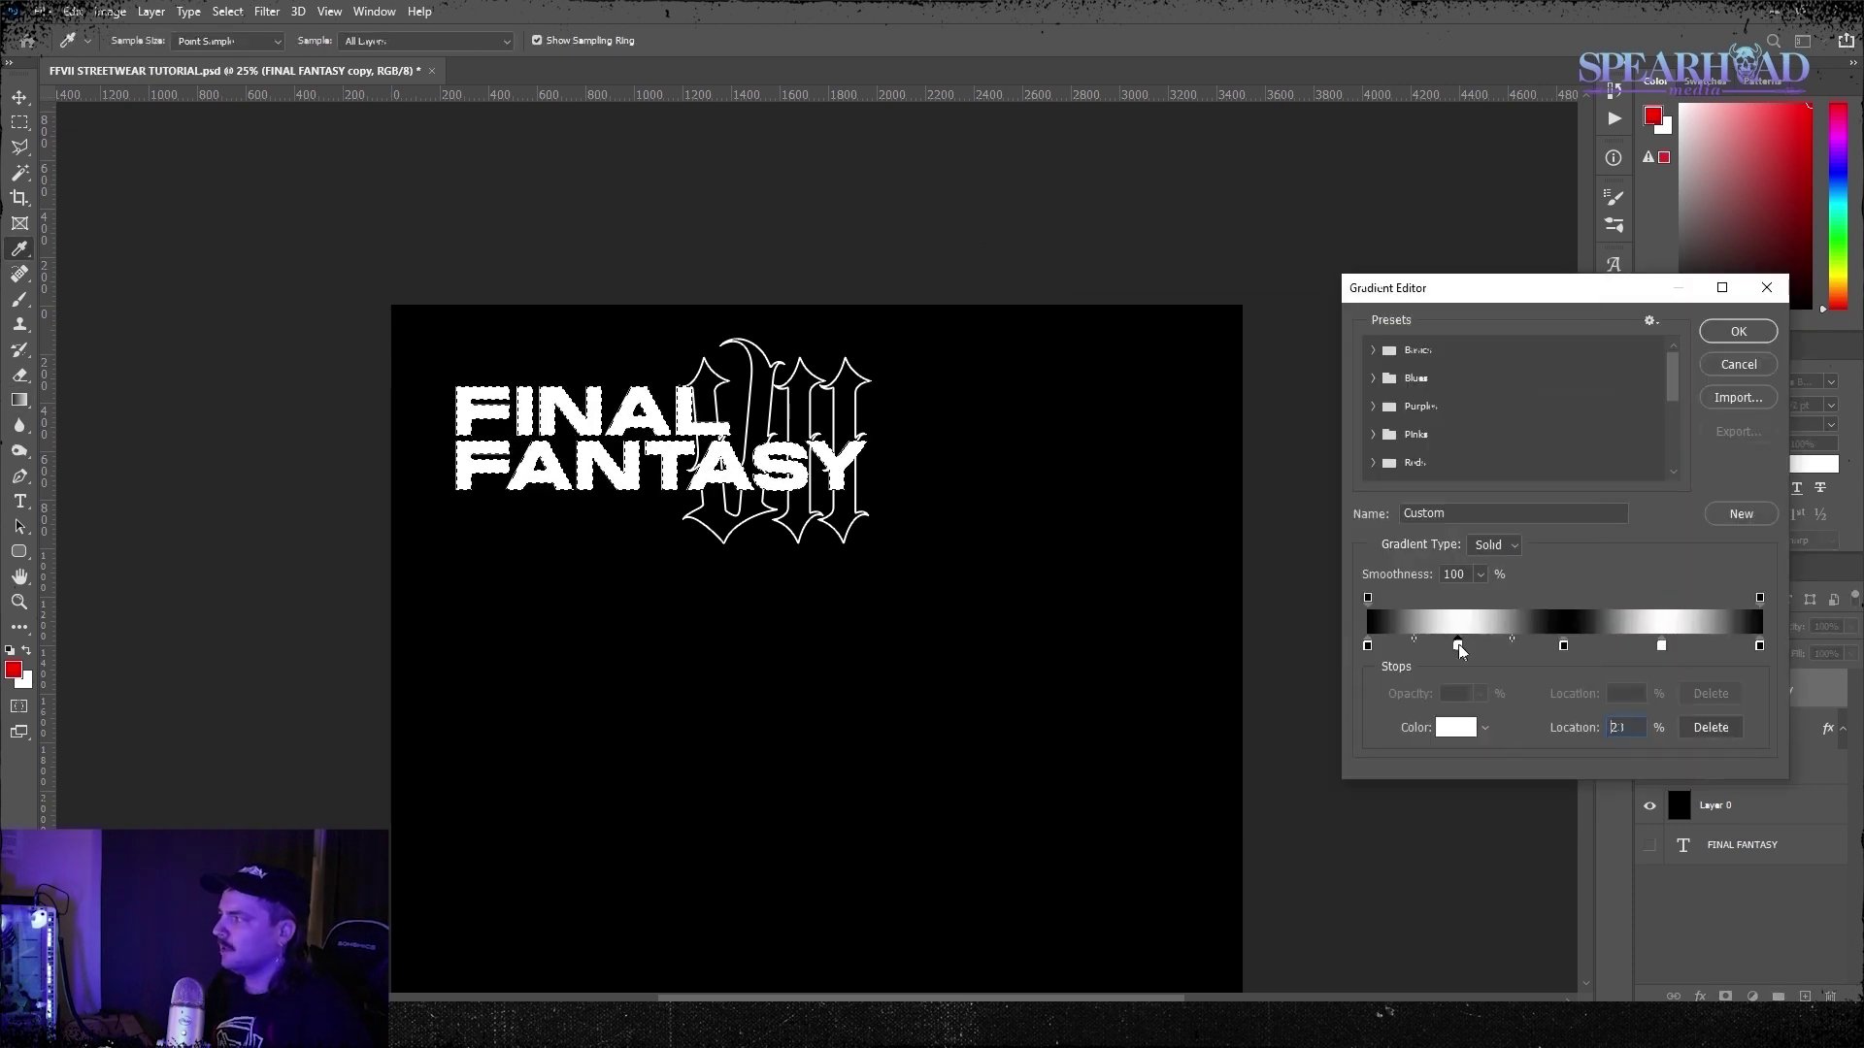
pyautogui.press('Return')
pyautogui.hotkey('ctrl', 'd')
# Add a white centered stroke to the gradient title and duplicate its layer
pyautogui.click(150, 12)
pyautogui.moveTo(191, 200)
pyautogui.click(387, 243)
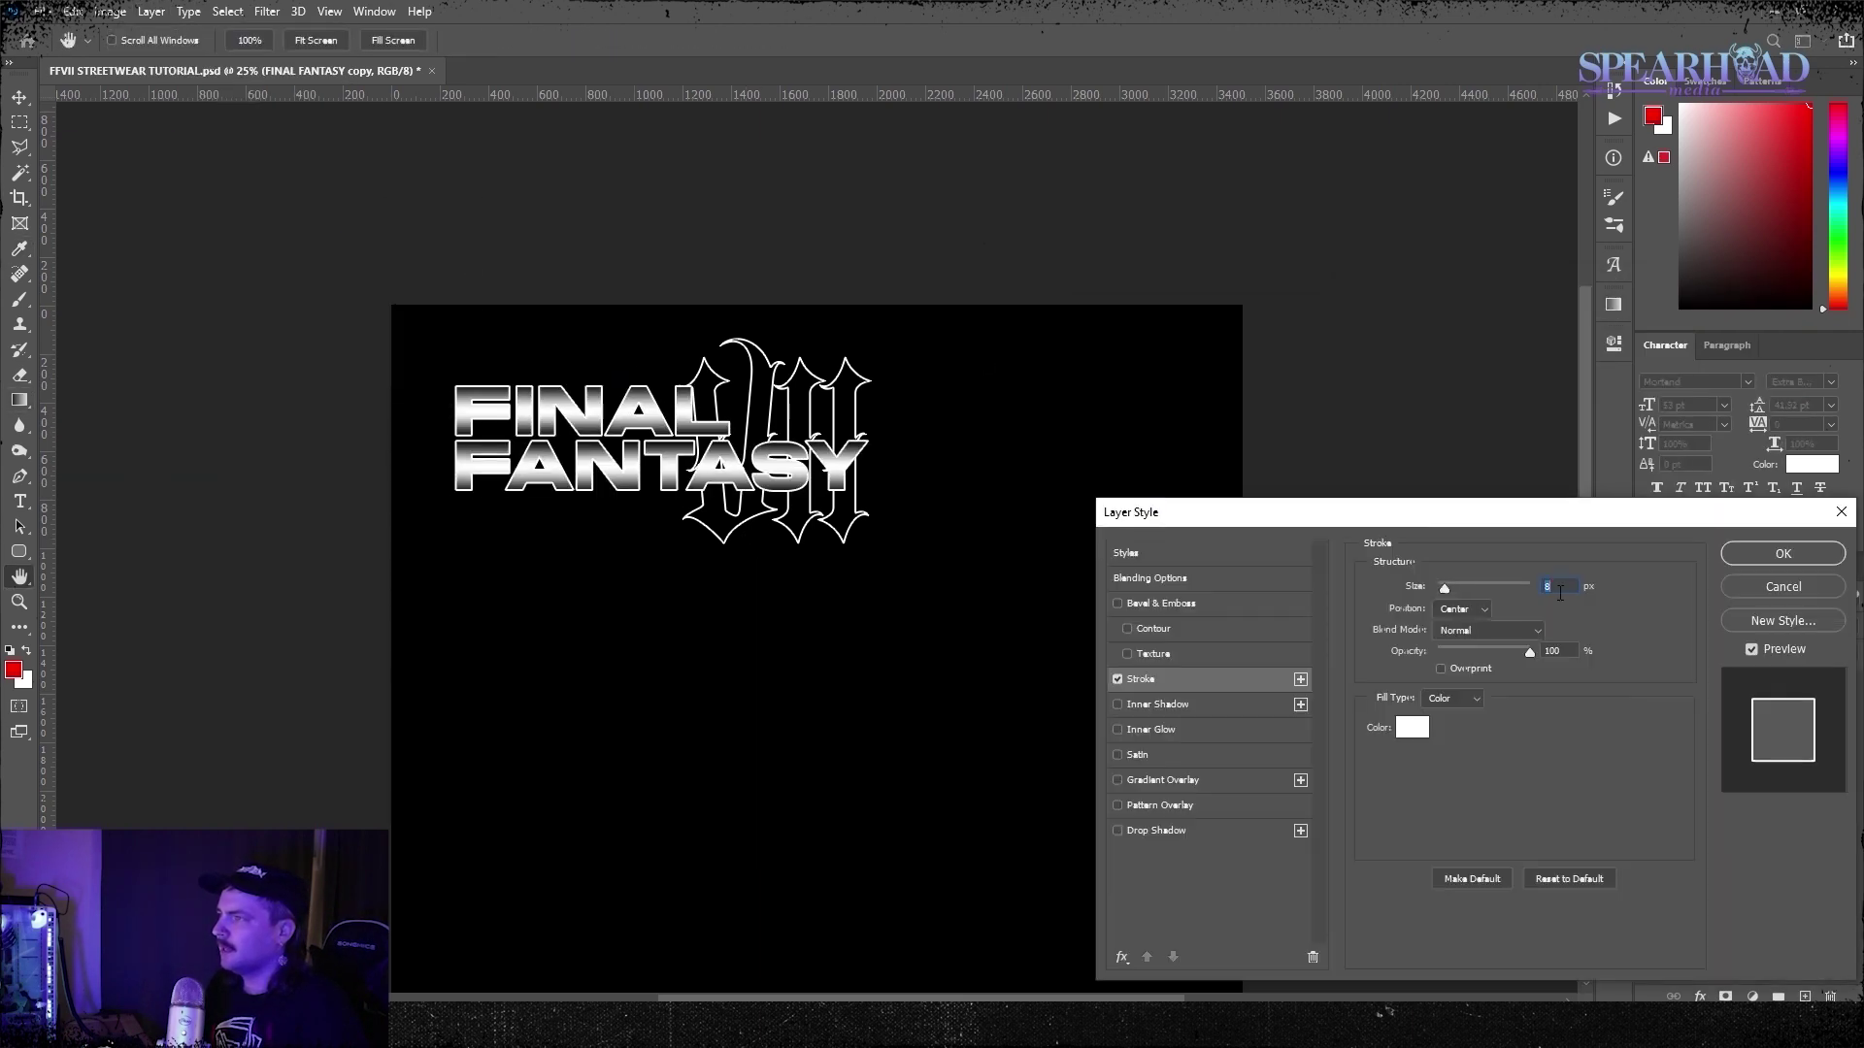
pyautogui.click(1776, 560)
pyautogui.rightClick(1742, 687)
pyautogui.click(1091, 285)
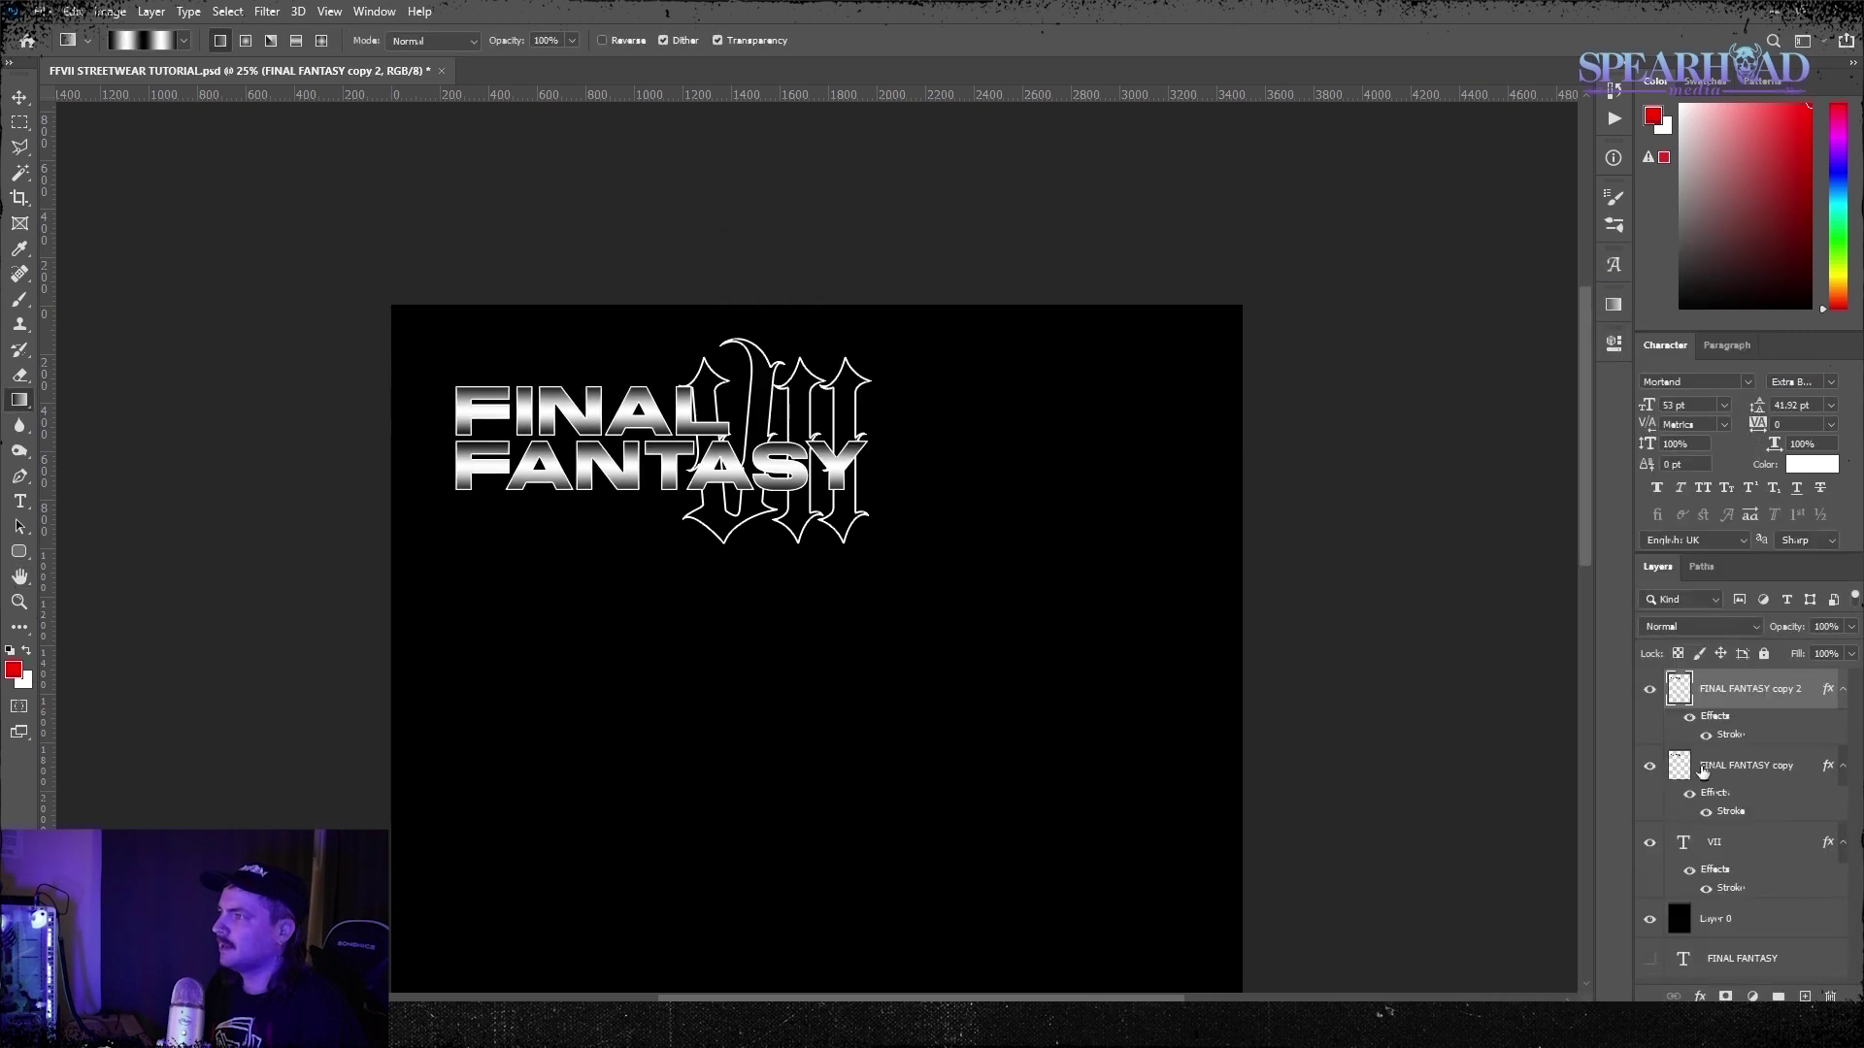
# Change the lower title copy's stroke to black, positioned outside, with a size of 8 px
pyautogui.click(1701, 766)
pyautogui.click(150, 11)
pyautogui.moveTo(191, 200)
pyautogui.click(387, 243)
pyautogui.click(1458, 610)
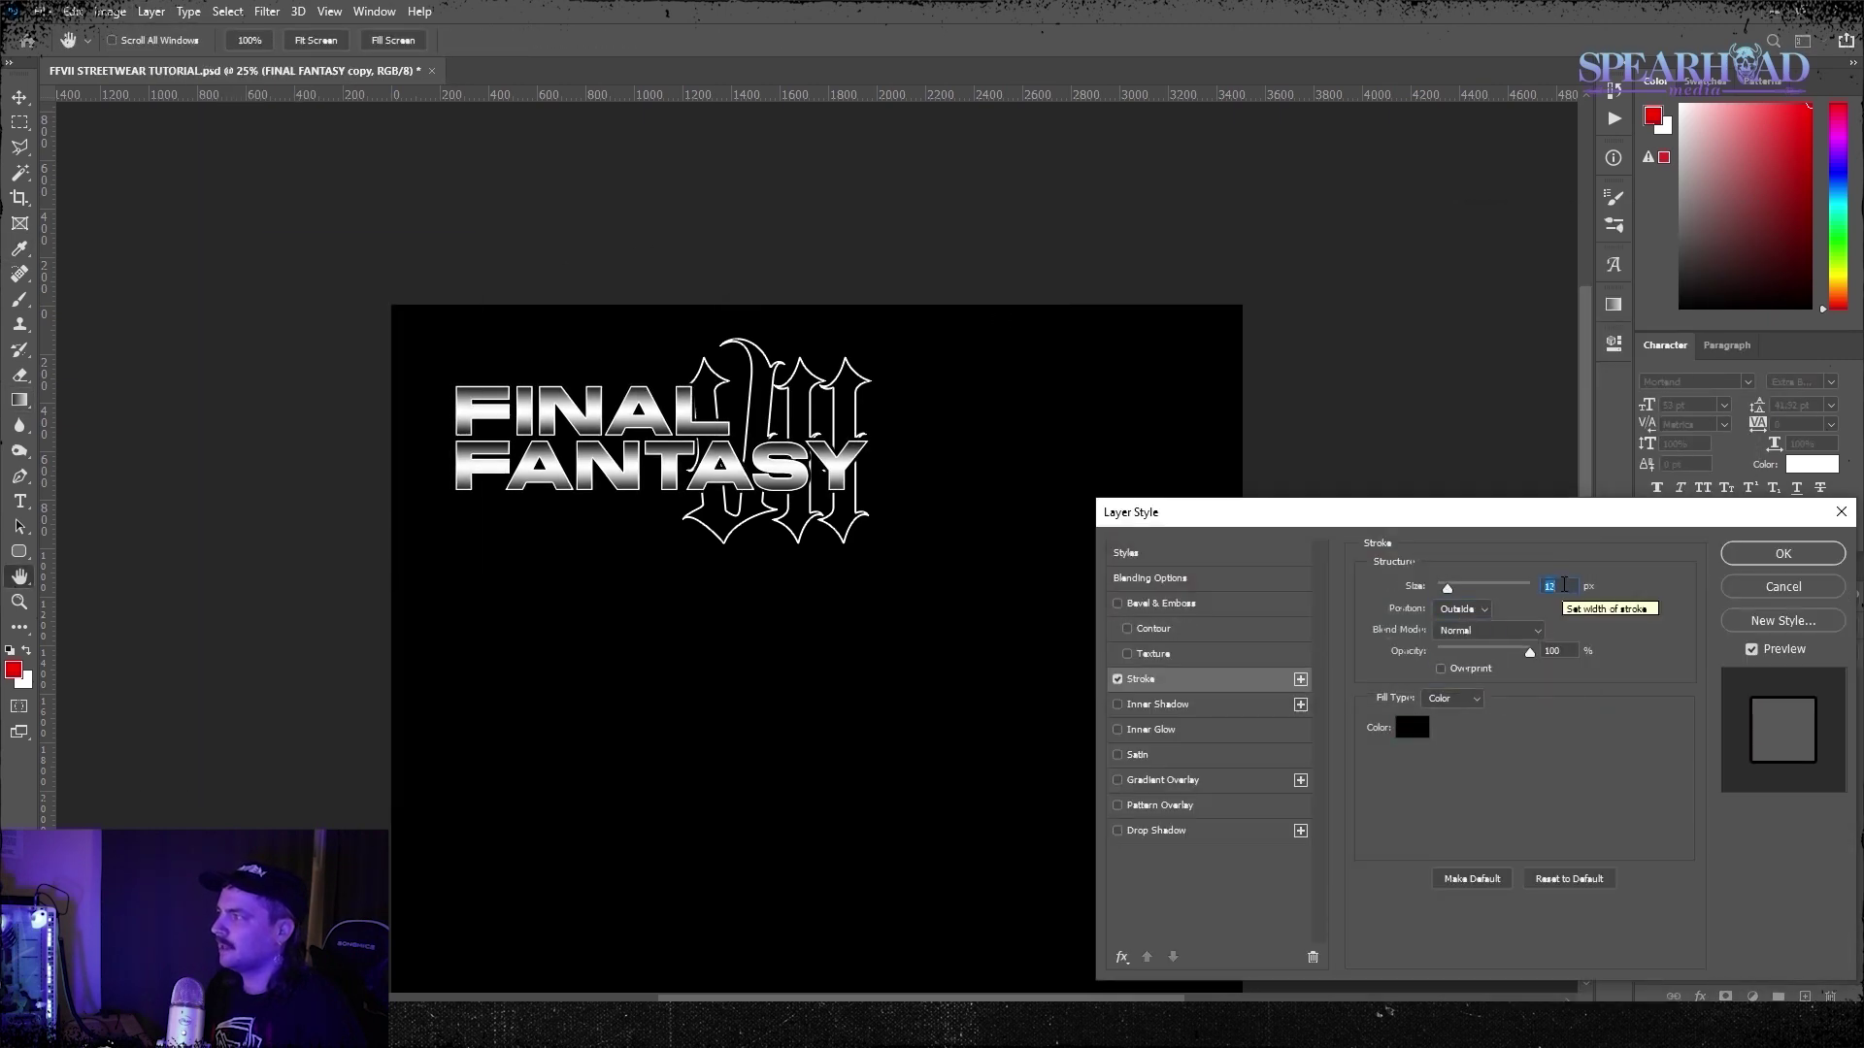
pyautogui.write('8')
pyautogui.click(1782, 554)
# Skew the VII lettering horizontally by -15 degrees and keep it aligned with the title's right end
pyautogui.click(1714, 848)
pyautogui.click(73, 12)
pyautogui.moveTo(219, 455)
pyautogui.click(389, 519)
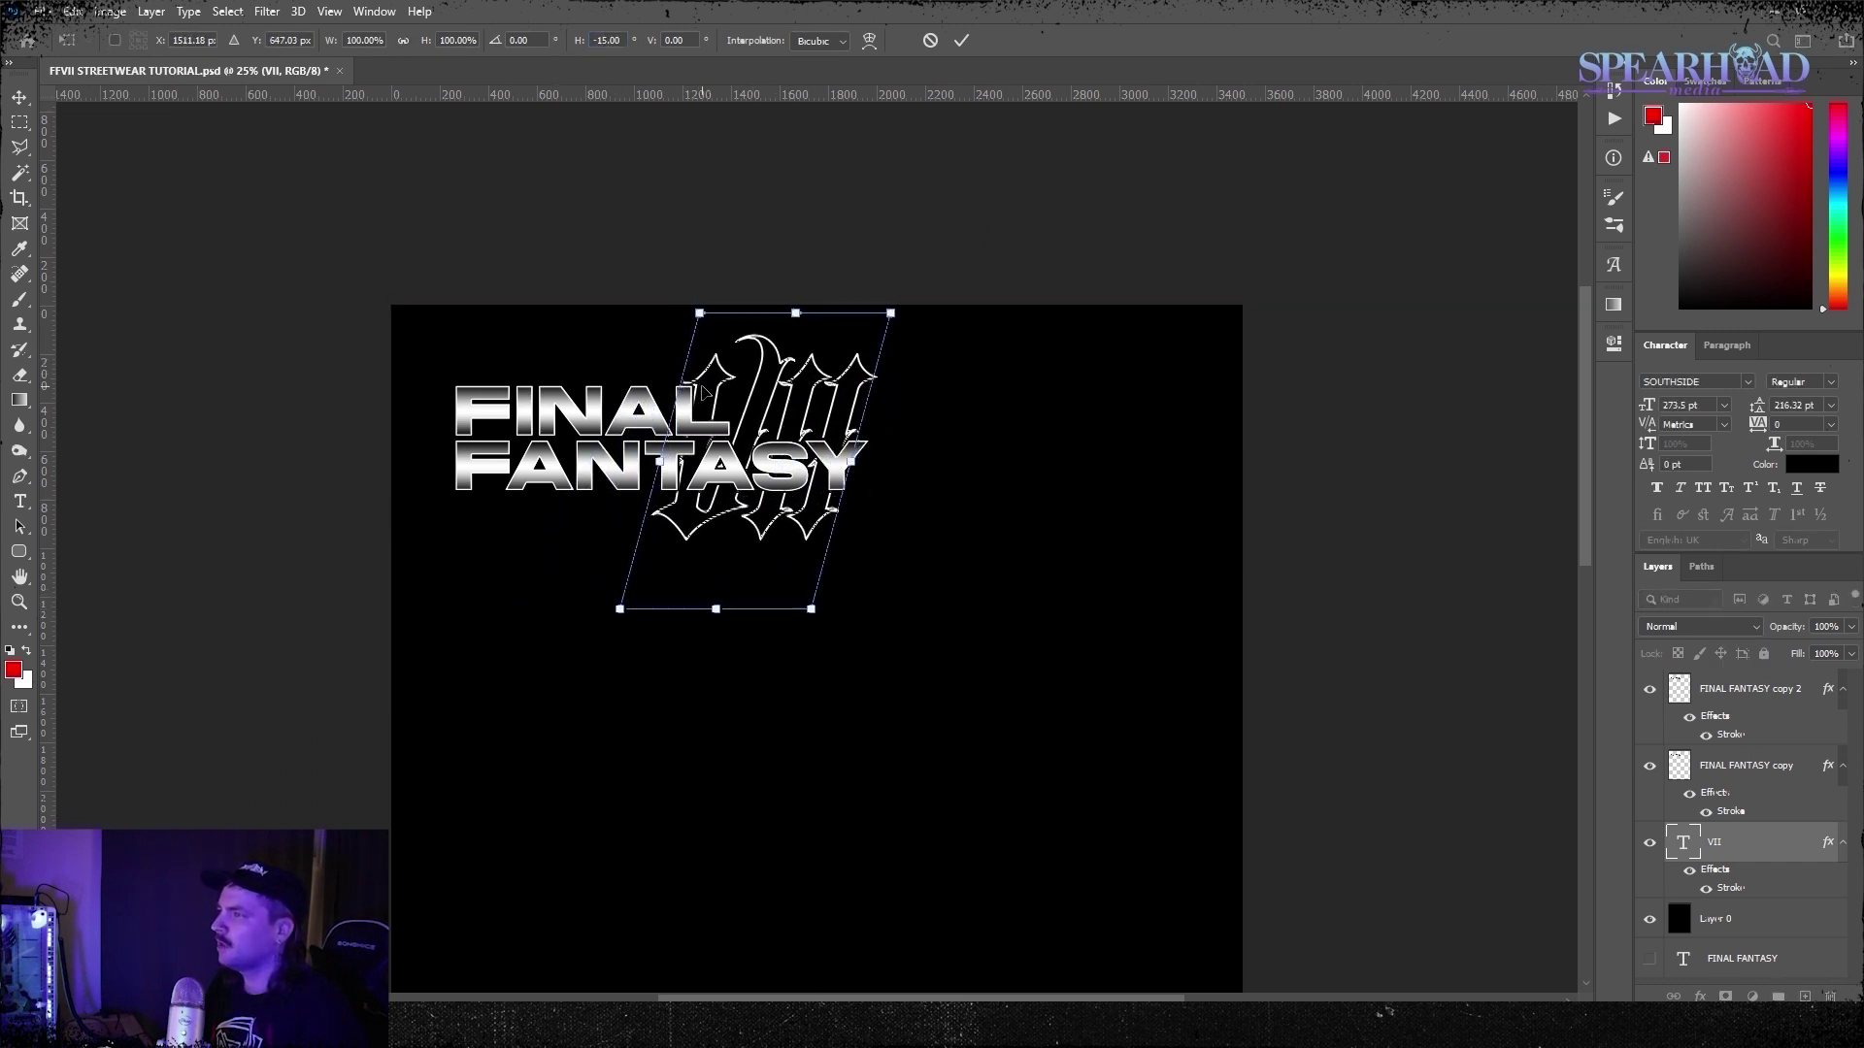
pyautogui.hotkey('ctrl', 't')
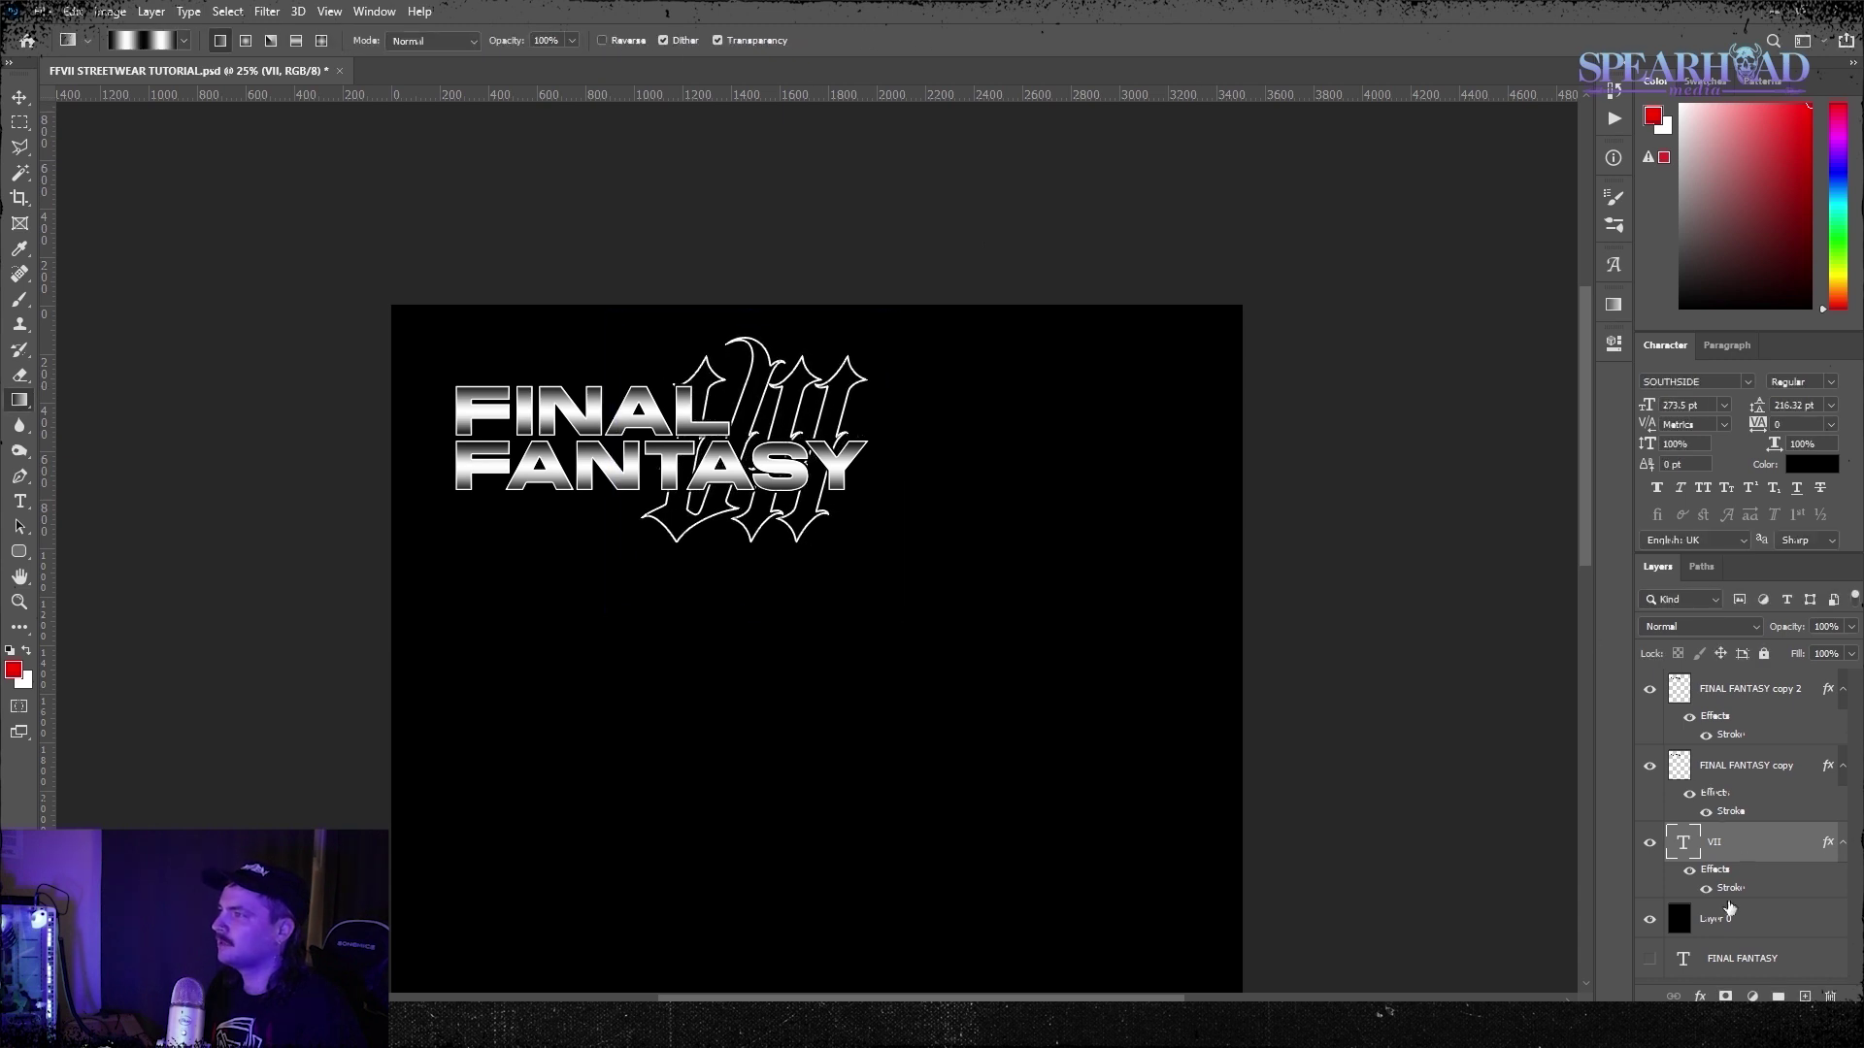
# Rasterize the VII text layer and fit its size and position to the title's right end
pyautogui.rightClick(1744, 844)
pyautogui.click(1565, 412)
pyautogui.hotkey('ctrl', 't')
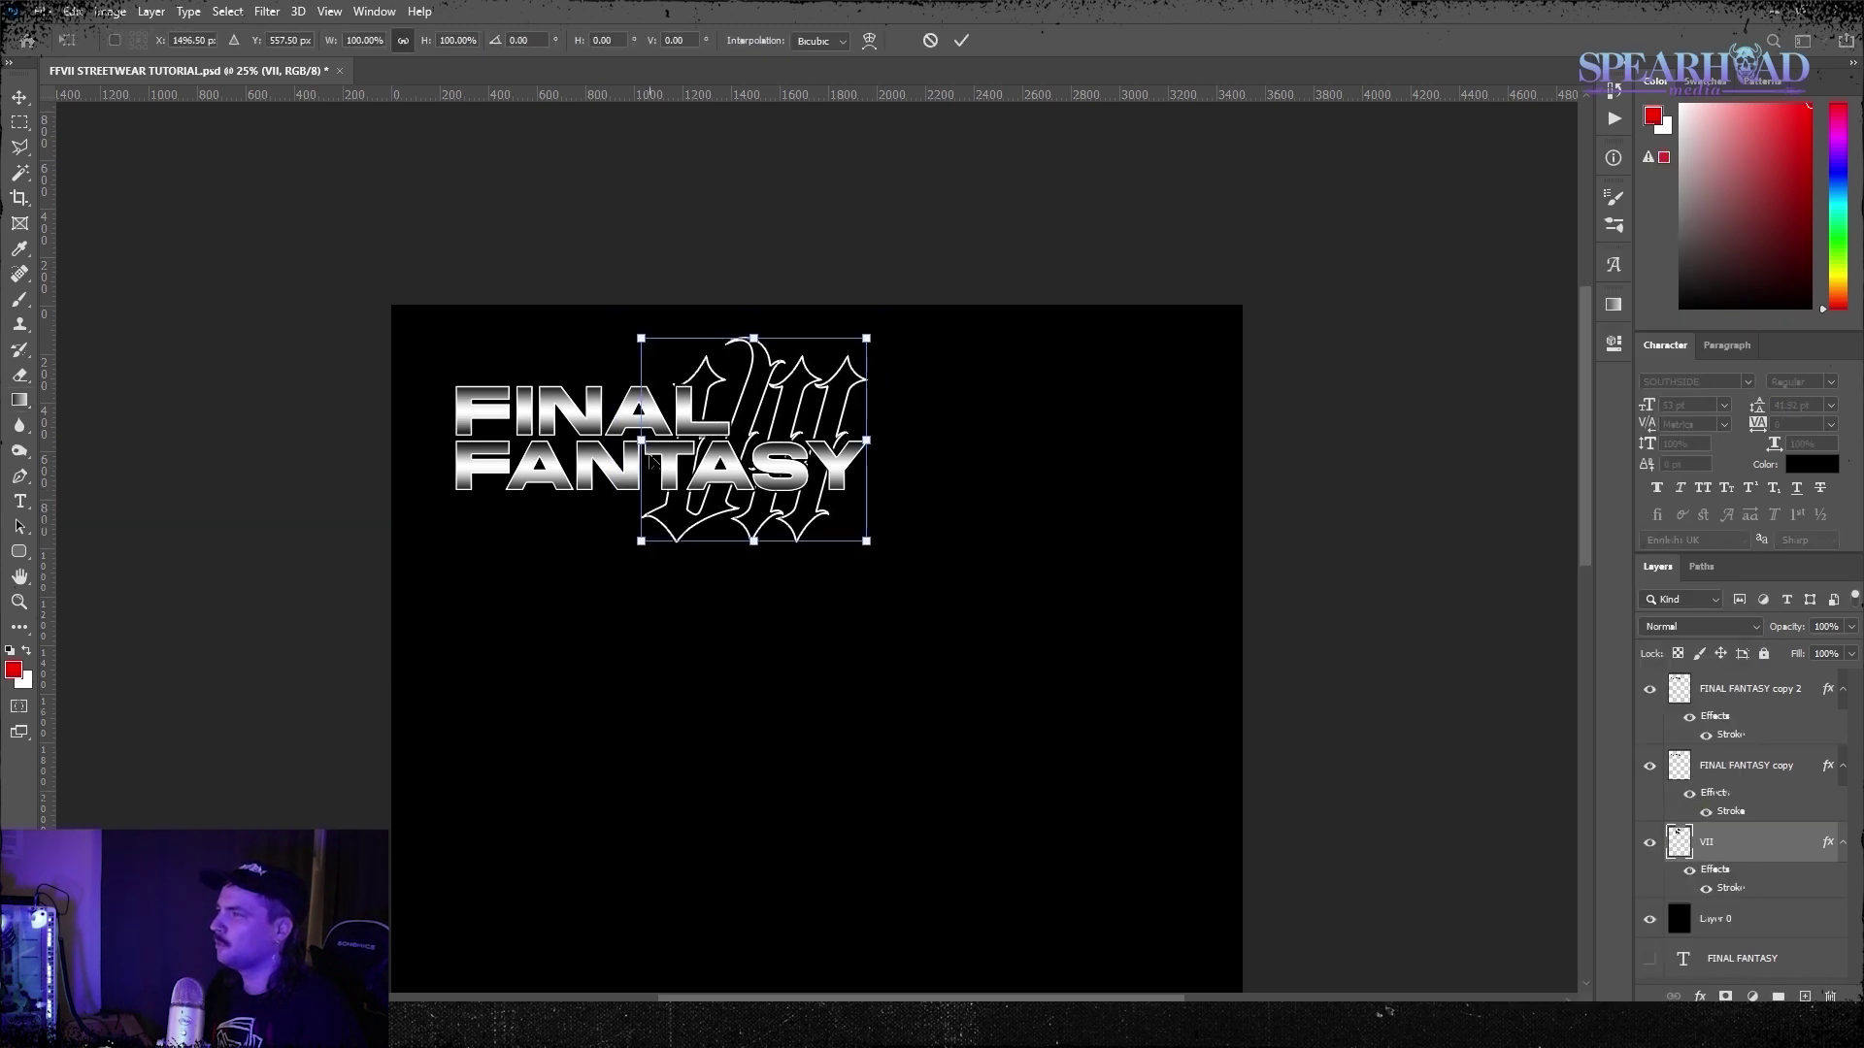
pyautogui.moveTo(642, 439); pyautogui.dragTo(674, 438)
pyautogui.moveTo(759, 450); pyautogui.dragTo(640, 438)
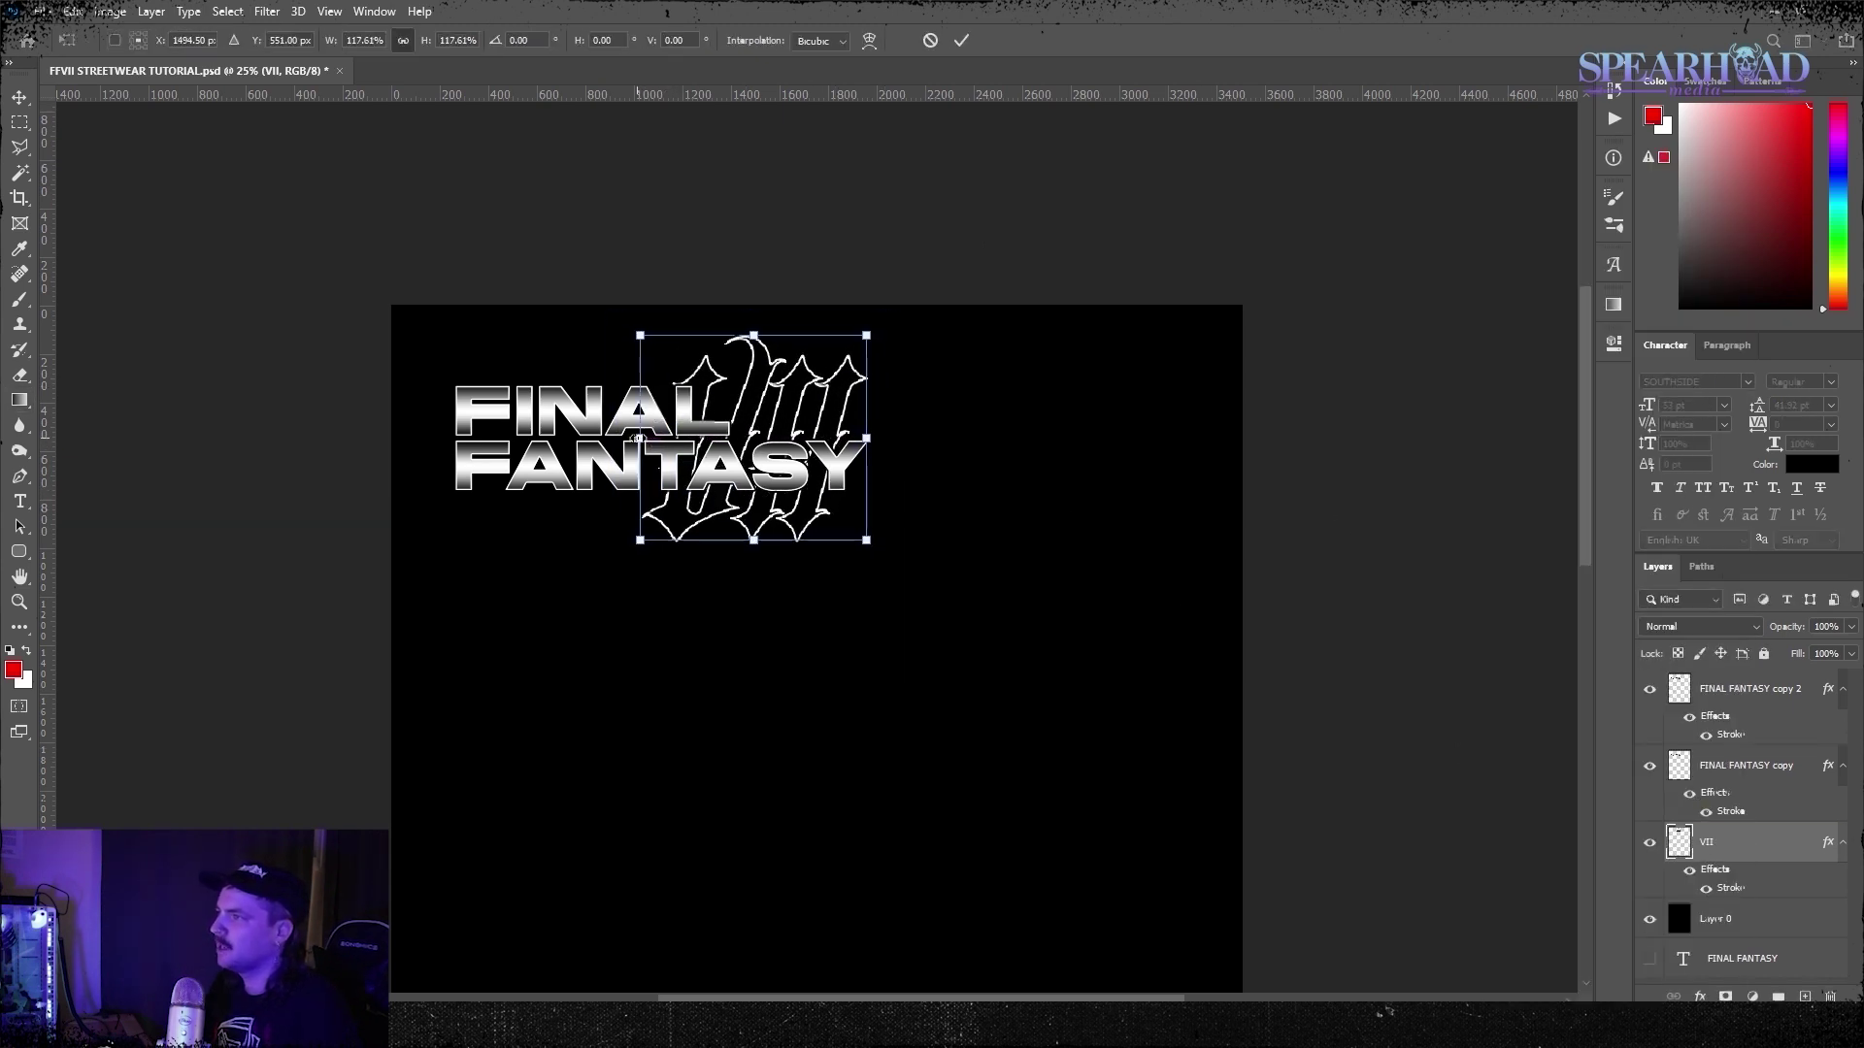
pyautogui.press('Return')
pyautogui.hotkey('ctrl', 't')
pyautogui.moveTo(818, 439)
pyautogui.mouseDown()
pyautogui.moveTo(943, 438)
pyautogui.moveTo(818, 439)
pyautogui.mouseUp()
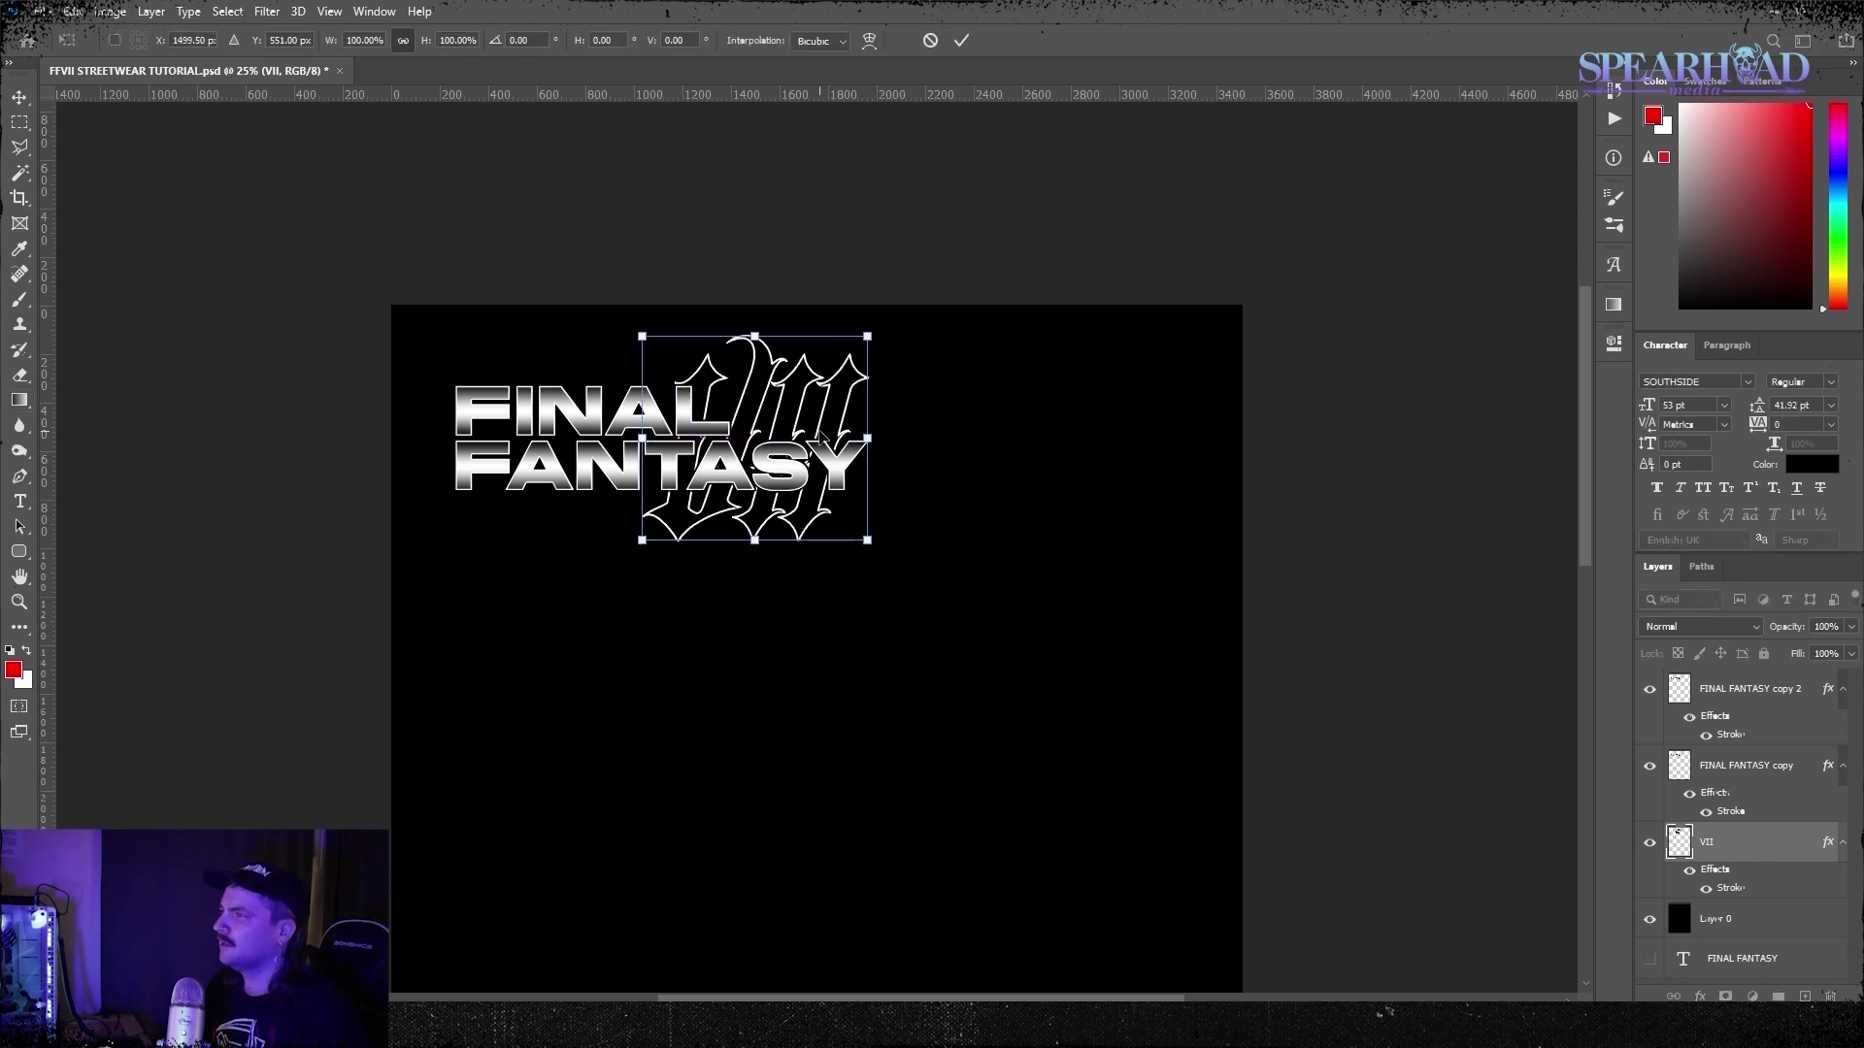
pyautogui.press('Return')
# Select the whole canvas area of the black background layer and copy it to a new layer
pyautogui.hotkey('ctrl', '-')
pyautogui.hotkey('ctrl', '+')
pyautogui.hotkey('ctrl', '-')
pyautogui.click(1737, 918)
pyautogui.moveTo(529, 923); pyautogui.dragTo(1173, 618)
pyautogui.hotkey('ctrl', 'z')
pyautogui.press('m')
pyautogui.moveTo(1105, 142); pyautogui.dragTo(527, 962)
pyautogui.hotkey('ctrl', 'j')
# Rotate the copied black rectangle 90 degrees, scale it to about 62% and center it below the title
pyautogui.hotkey('ctrl', 't')
pyautogui.moveTo(1294, 398); pyautogui.dragTo(728, 218)
pyautogui.moveTo(817, 265); pyautogui.dragTo(819, 318)
pyautogui.moveTo(837, 426); pyautogui.dragTo(836, 410)
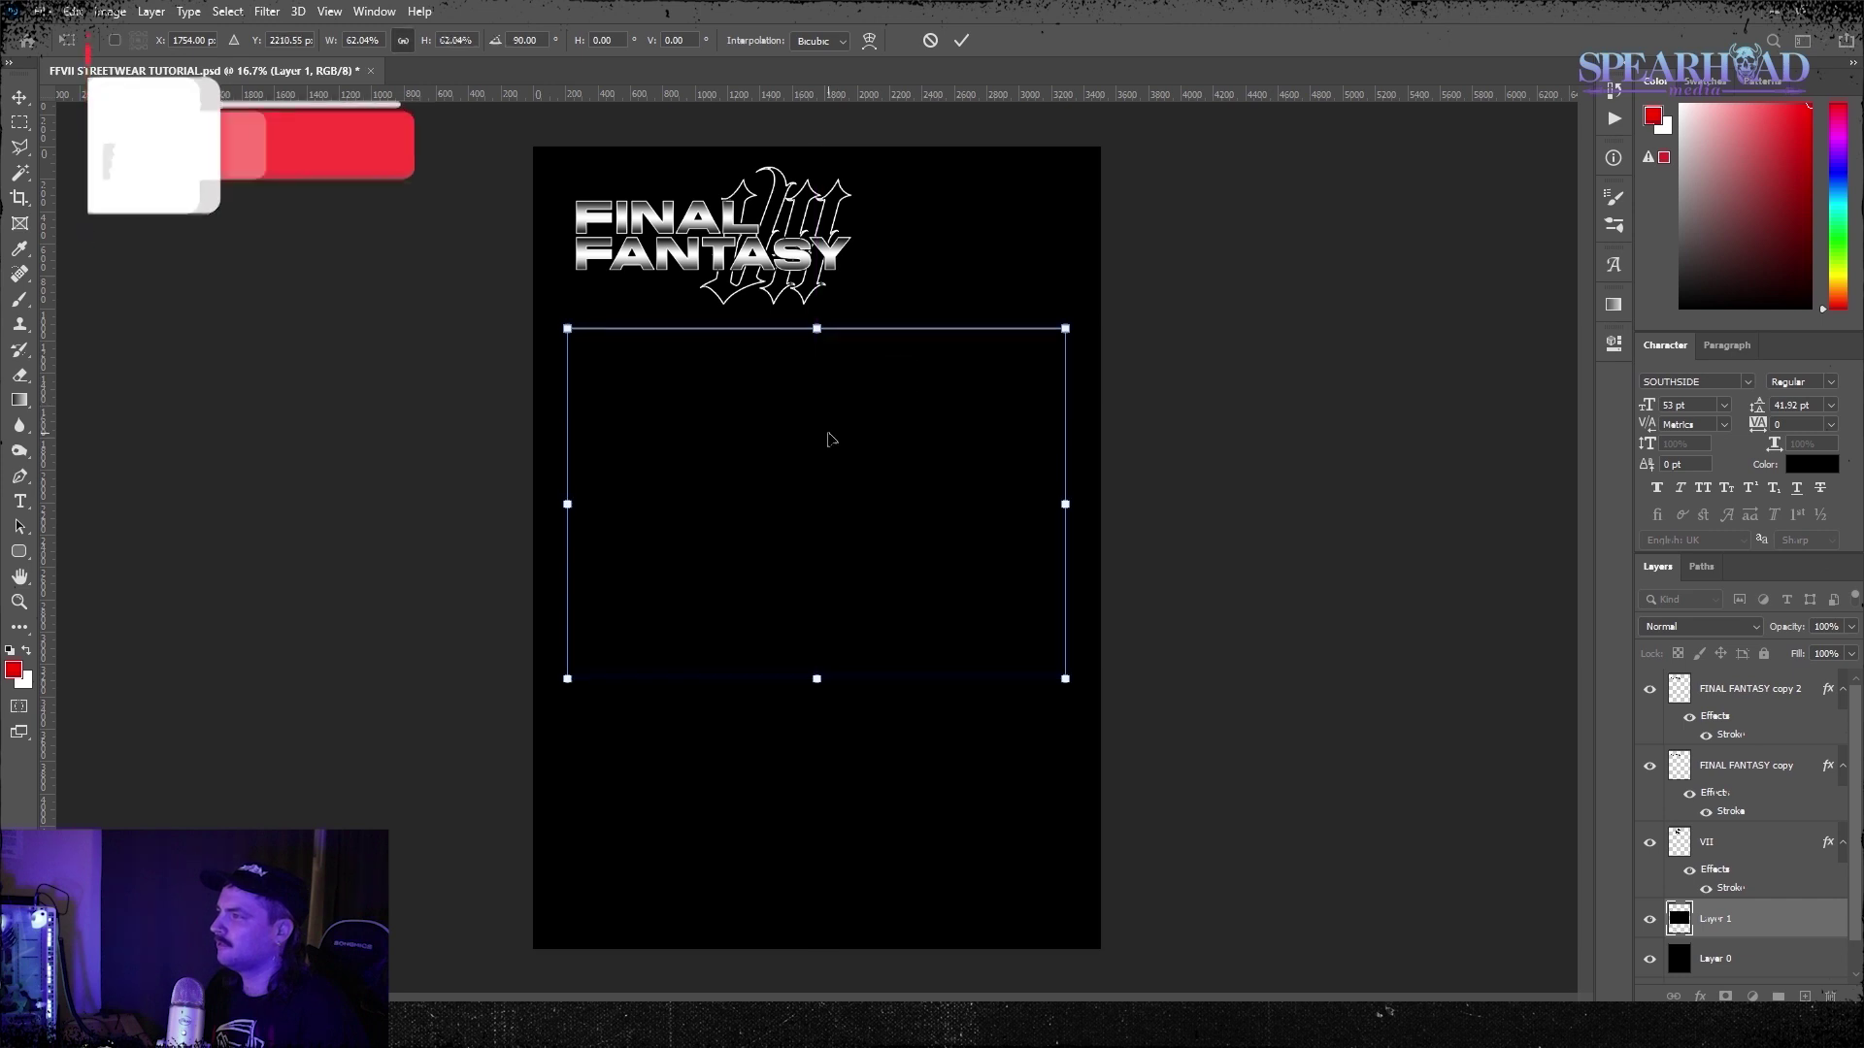
pyautogui.press('Return')
# Give the black rectangle a white inside stroke of 20 px
pyautogui.click(150, 11)
pyautogui.click(389, 247)
pyautogui.click(1411, 726)
pyautogui.click(1076, 354)
pyautogui.click(1541, 350)
pyautogui.click(1463, 610)
pyautogui.click(1448, 644)
pyautogui.doubleClick(1553, 586)
pyautogui.write('20')
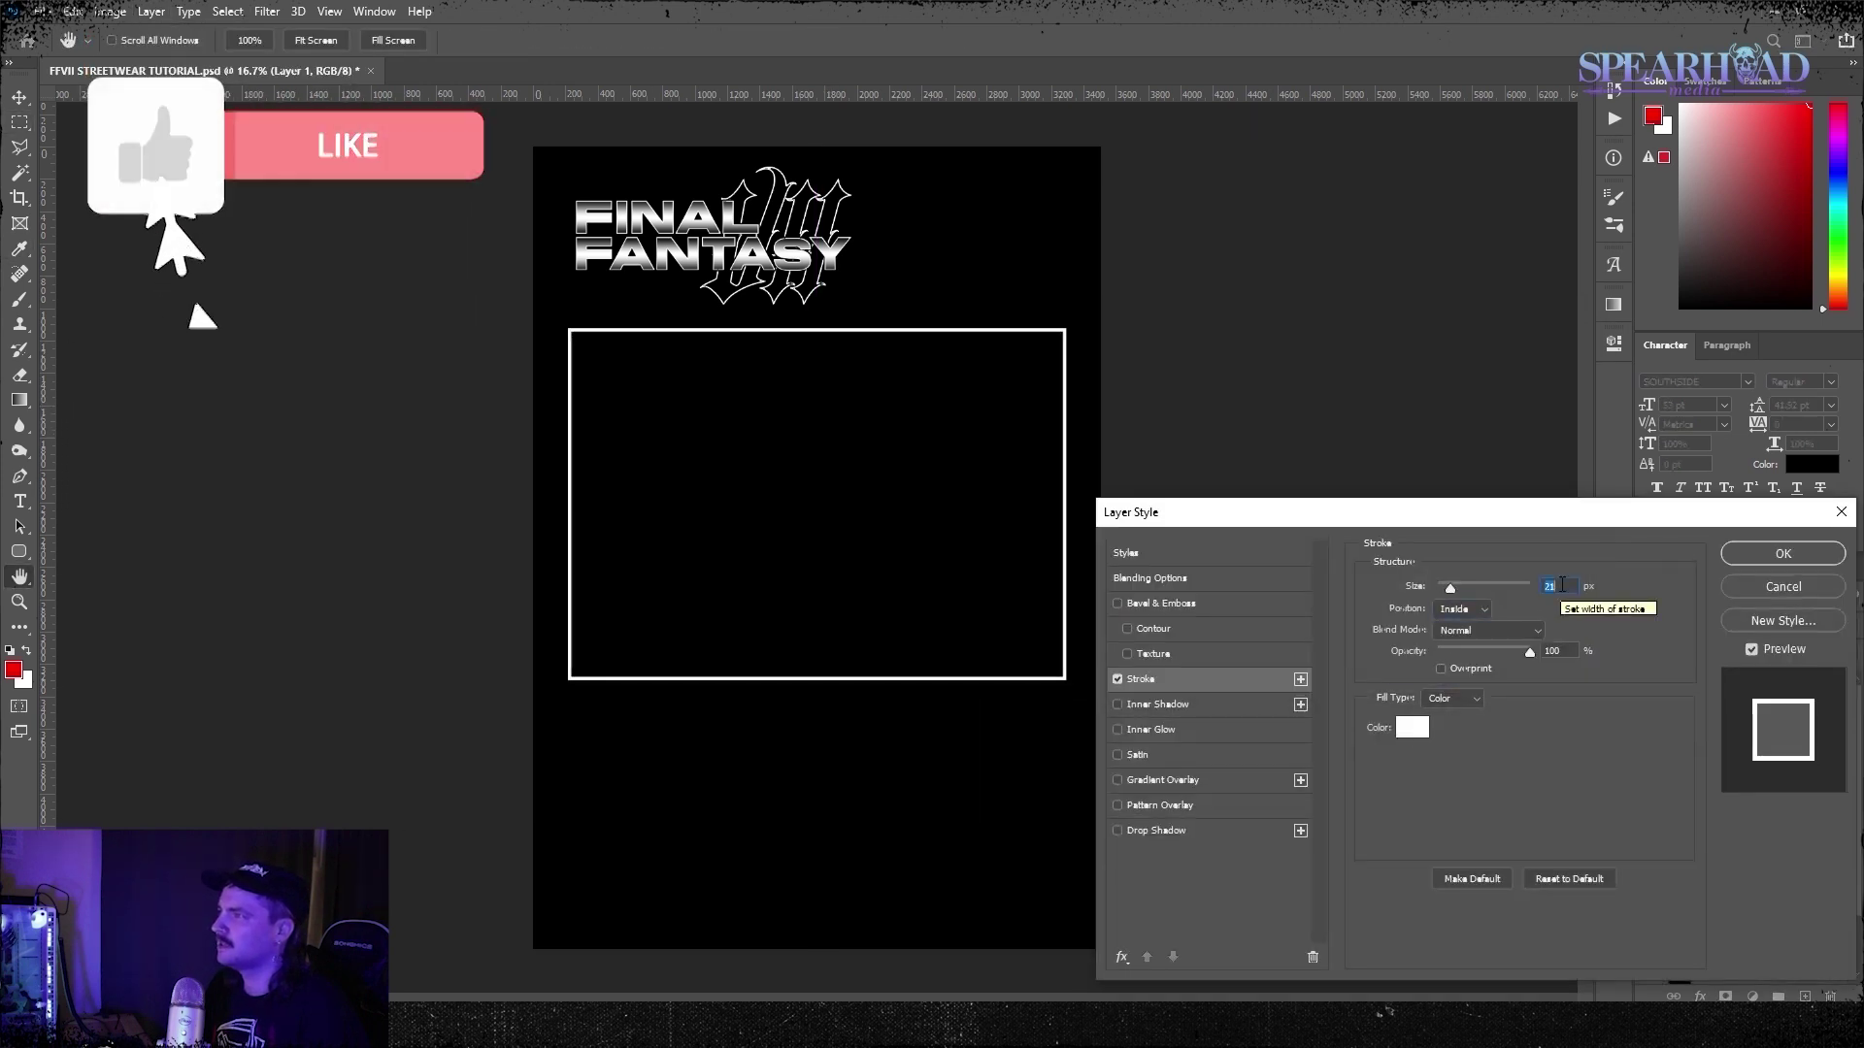
pyautogui.click(1759, 557)
# Move the title and VII layers together so they line up with the frame's left edge
pyautogui.click(1723, 842)
pyautogui.keyDown('shift'); pyautogui.click(1722, 693); pyautogui.keyUp('shift')
pyautogui.hotkey('ctrl', 't')
pyautogui.moveTo(812, 257); pyautogui.dragTo(802, 257)
pyautogui.press('Return')
# Move the title, VII and framed rectangle together slightly down the poster
pyautogui.keyDown('shift'); pyautogui.click(1760, 921); pyautogui.keyUp('shift')
pyautogui.hotkey('ctrl', 't')
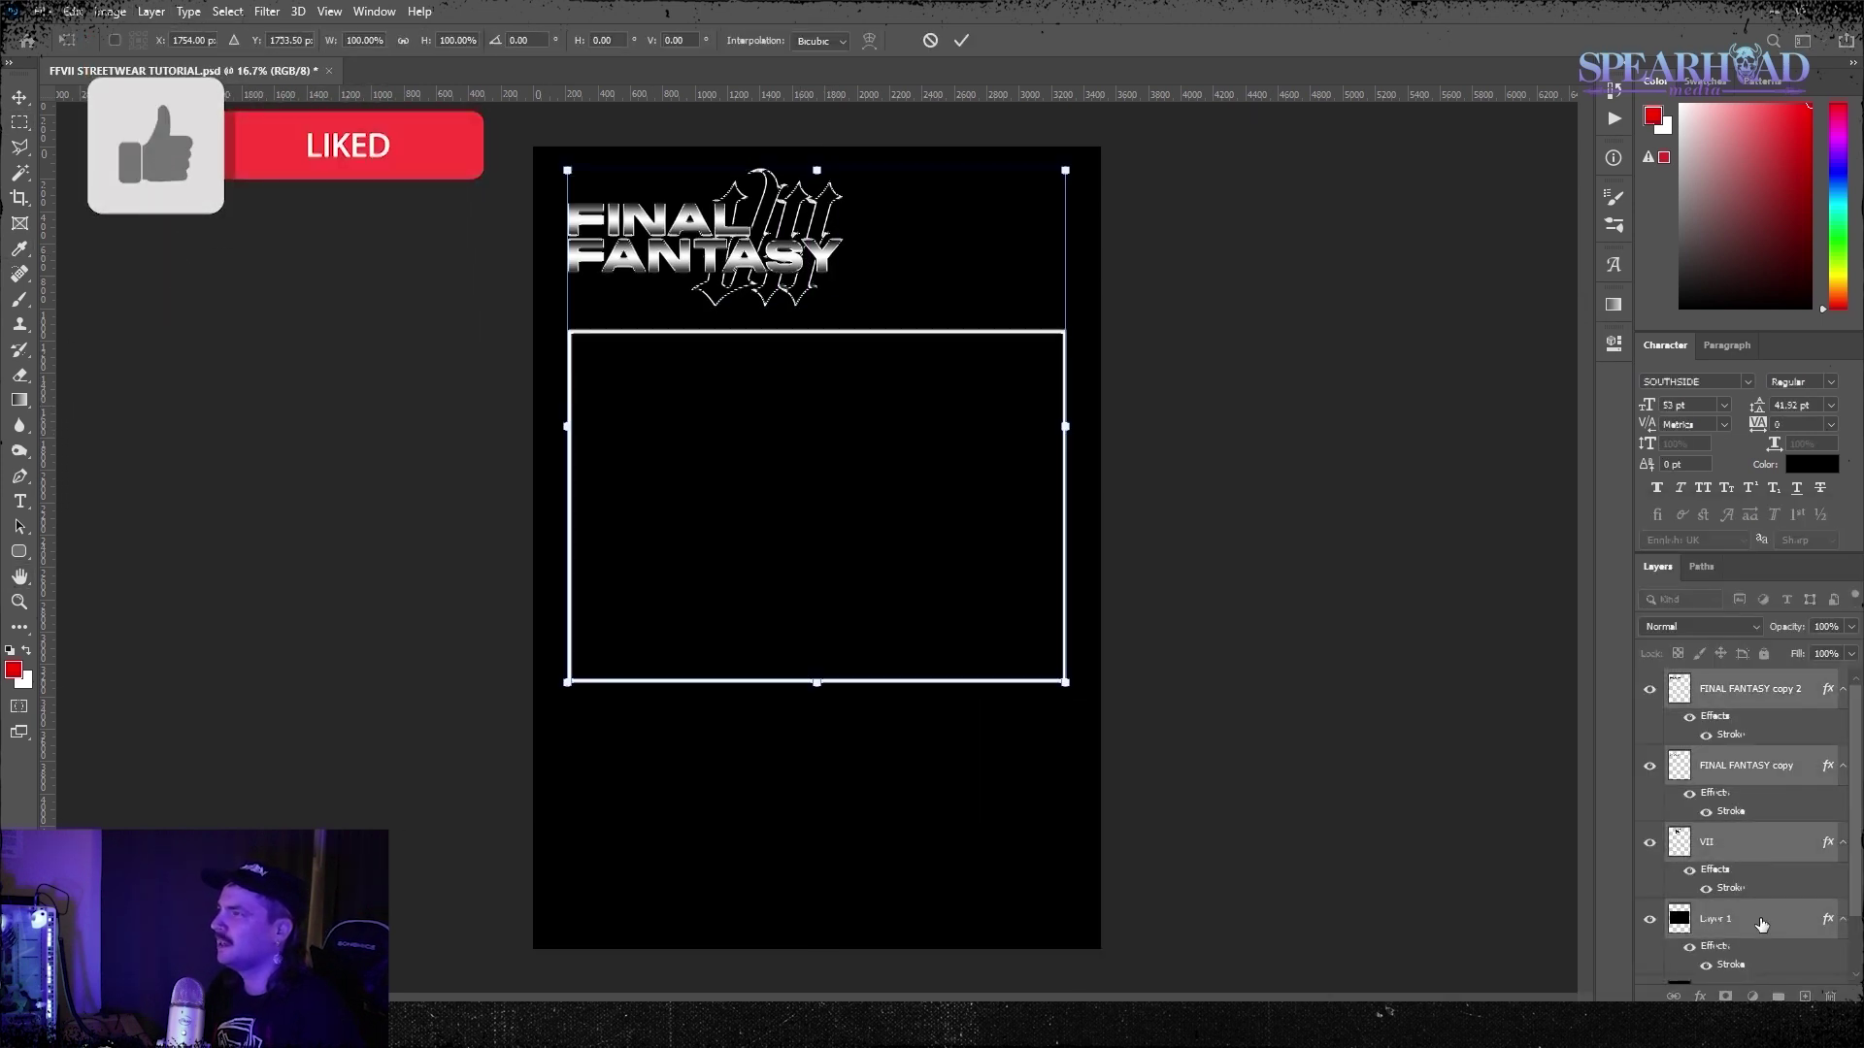
pyautogui.moveTo(825, 485); pyautogui.dragTo(825, 498)
pyautogui.press('Return')
# Rasterize the layer style of the VII layer
pyautogui.click(1704, 854)
pyautogui.rightClick(1704, 854)
pyautogui.click(1685, 339)
pyautogui.click(74, 12)
pyautogui.moveTo(117, 454)
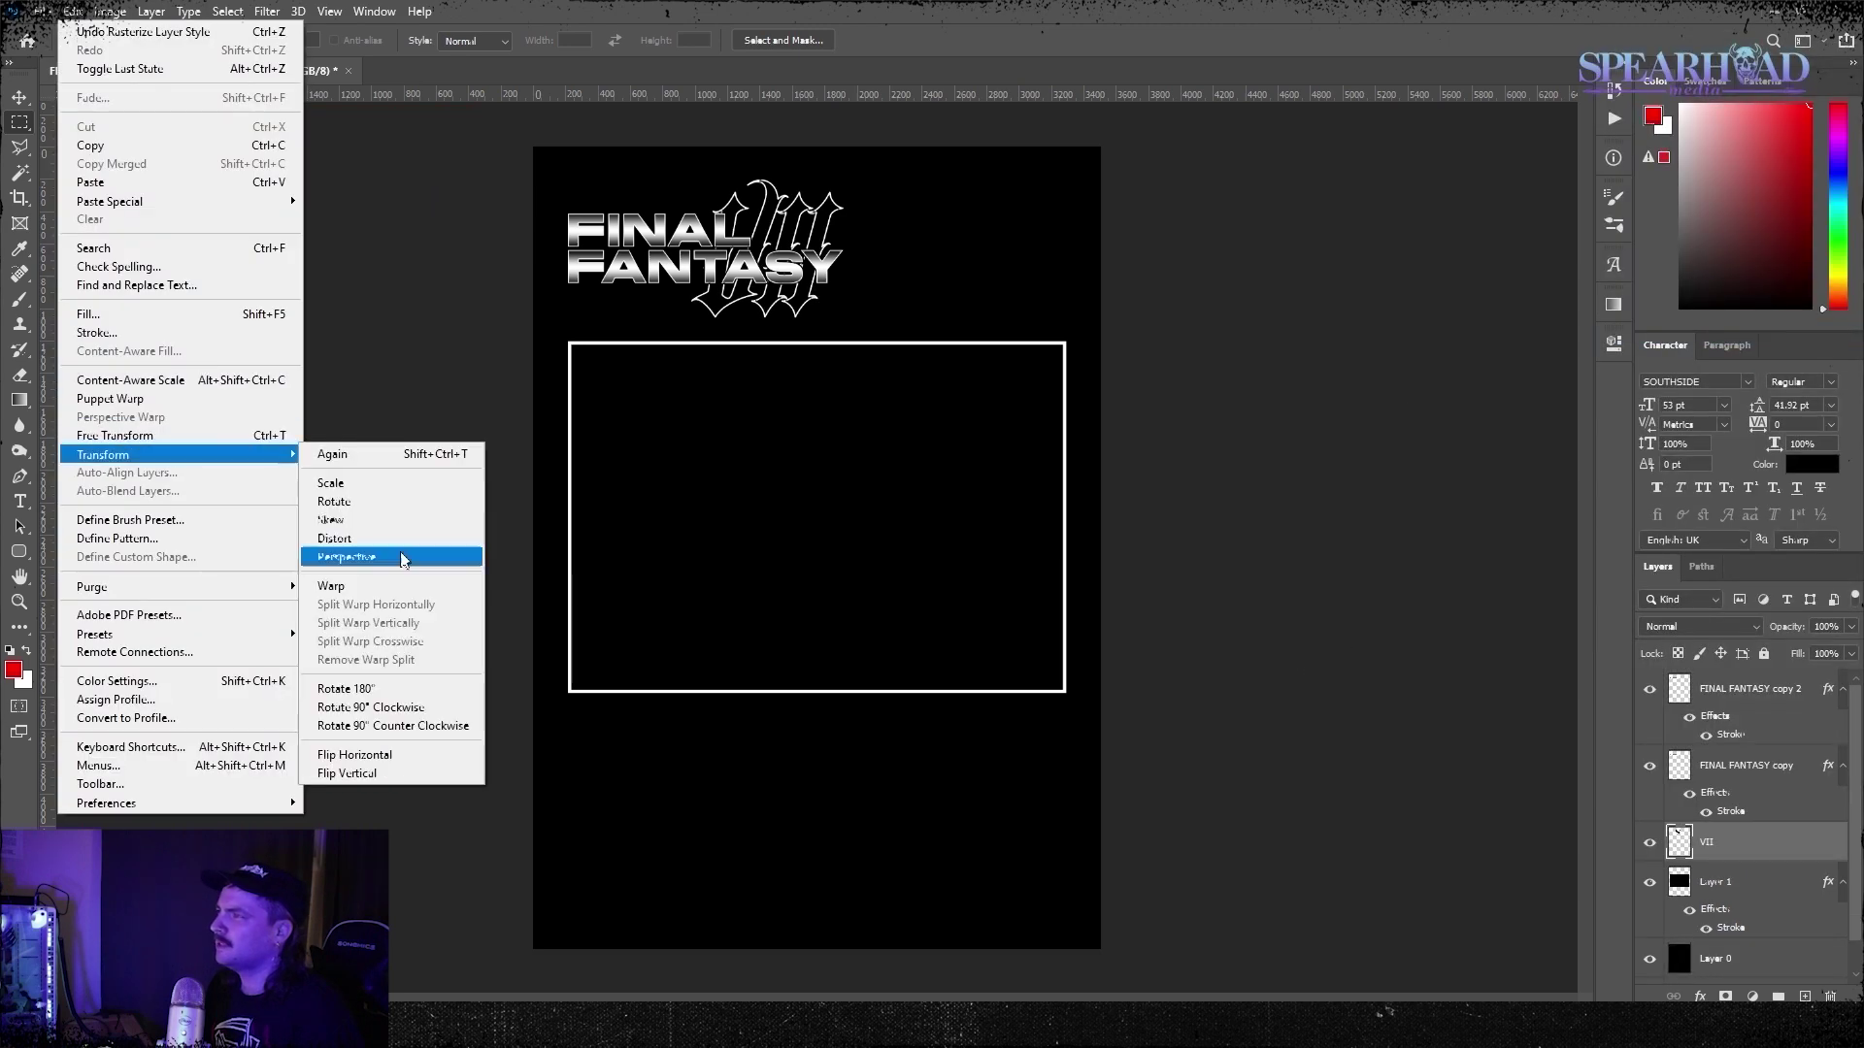
pyautogui.click(404, 558)
pyautogui.moveTo(766, 318); pyautogui.dragTo(984, 323)
pyautogui.press('Escape')
# Straighten the slanted VII with a Perspective transform and shift it to overlap the end of the title
pyautogui.hotkey('ctrl', 't')
pyautogui.click(74, 12)
pyautogui.moveTo(165, 453)
pyautogui.click(404, 557)
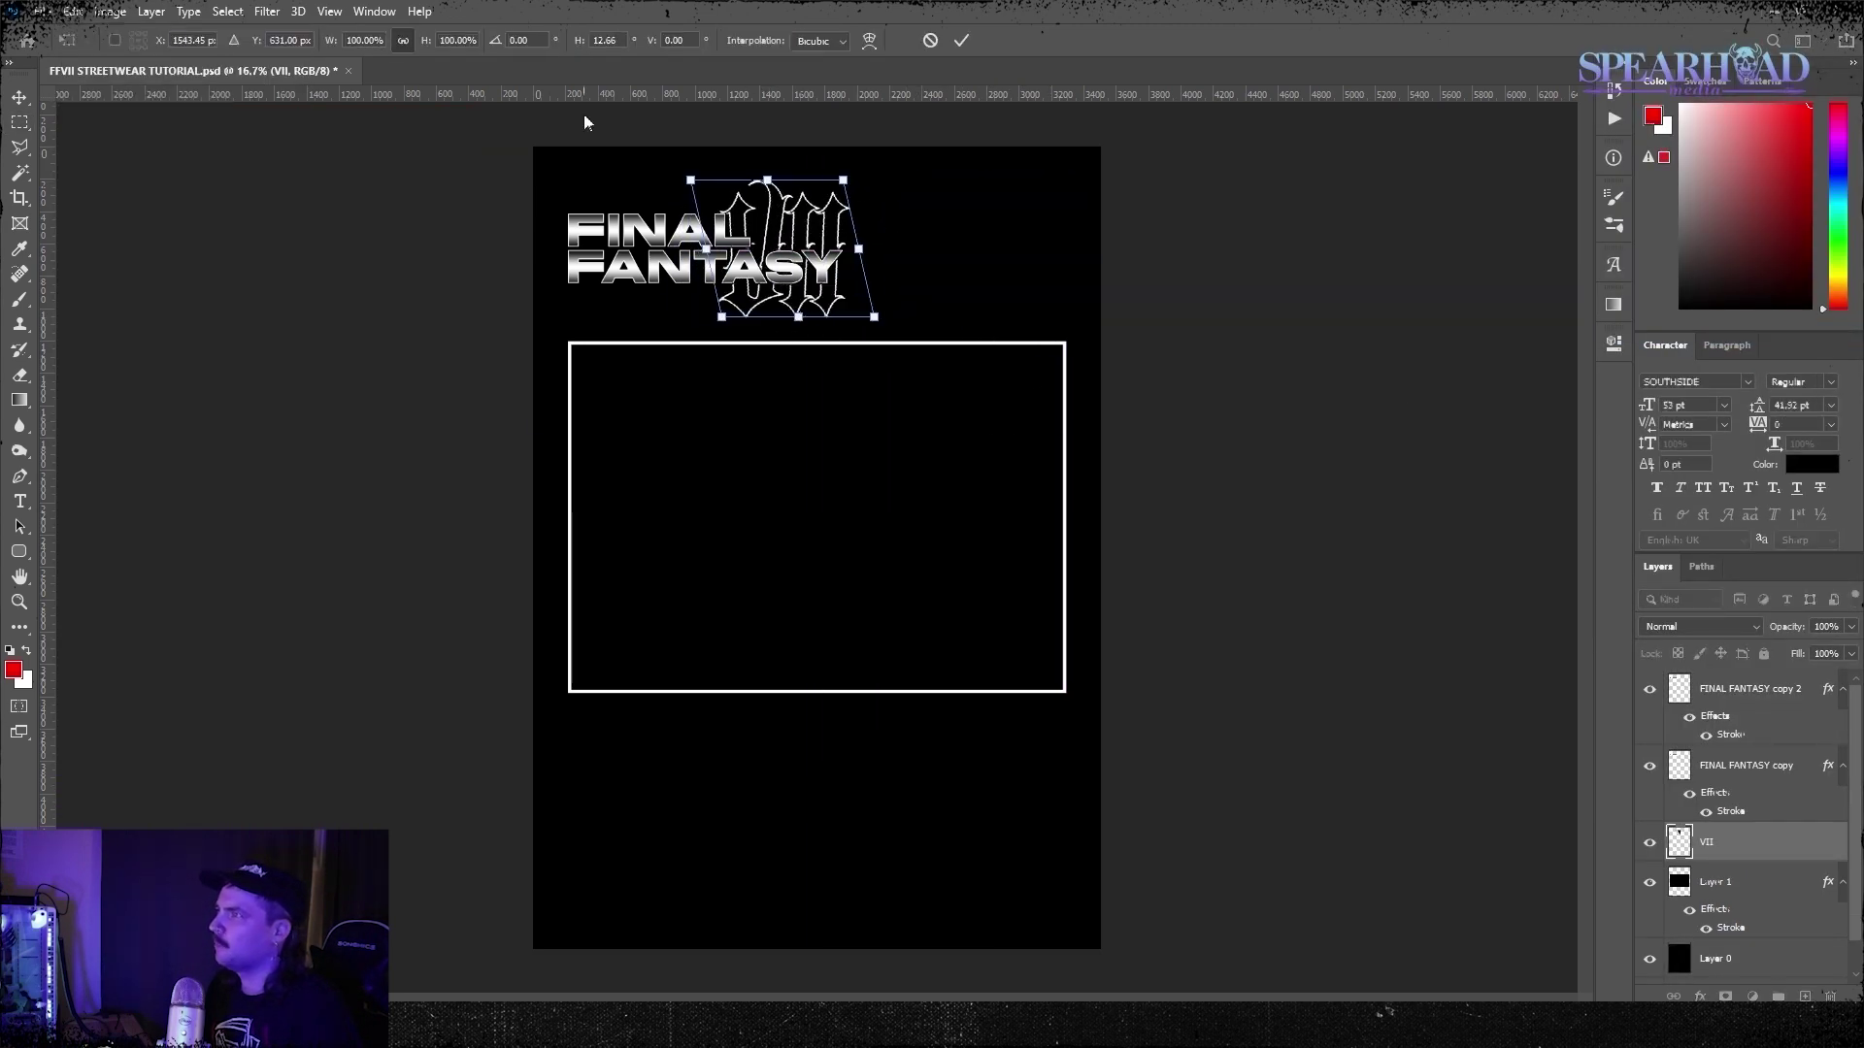
pyautogui.press('Escape')
pyautogui.hotkey('ctrl', 'z')
pyautogui.hotkey('ctrl', 't')
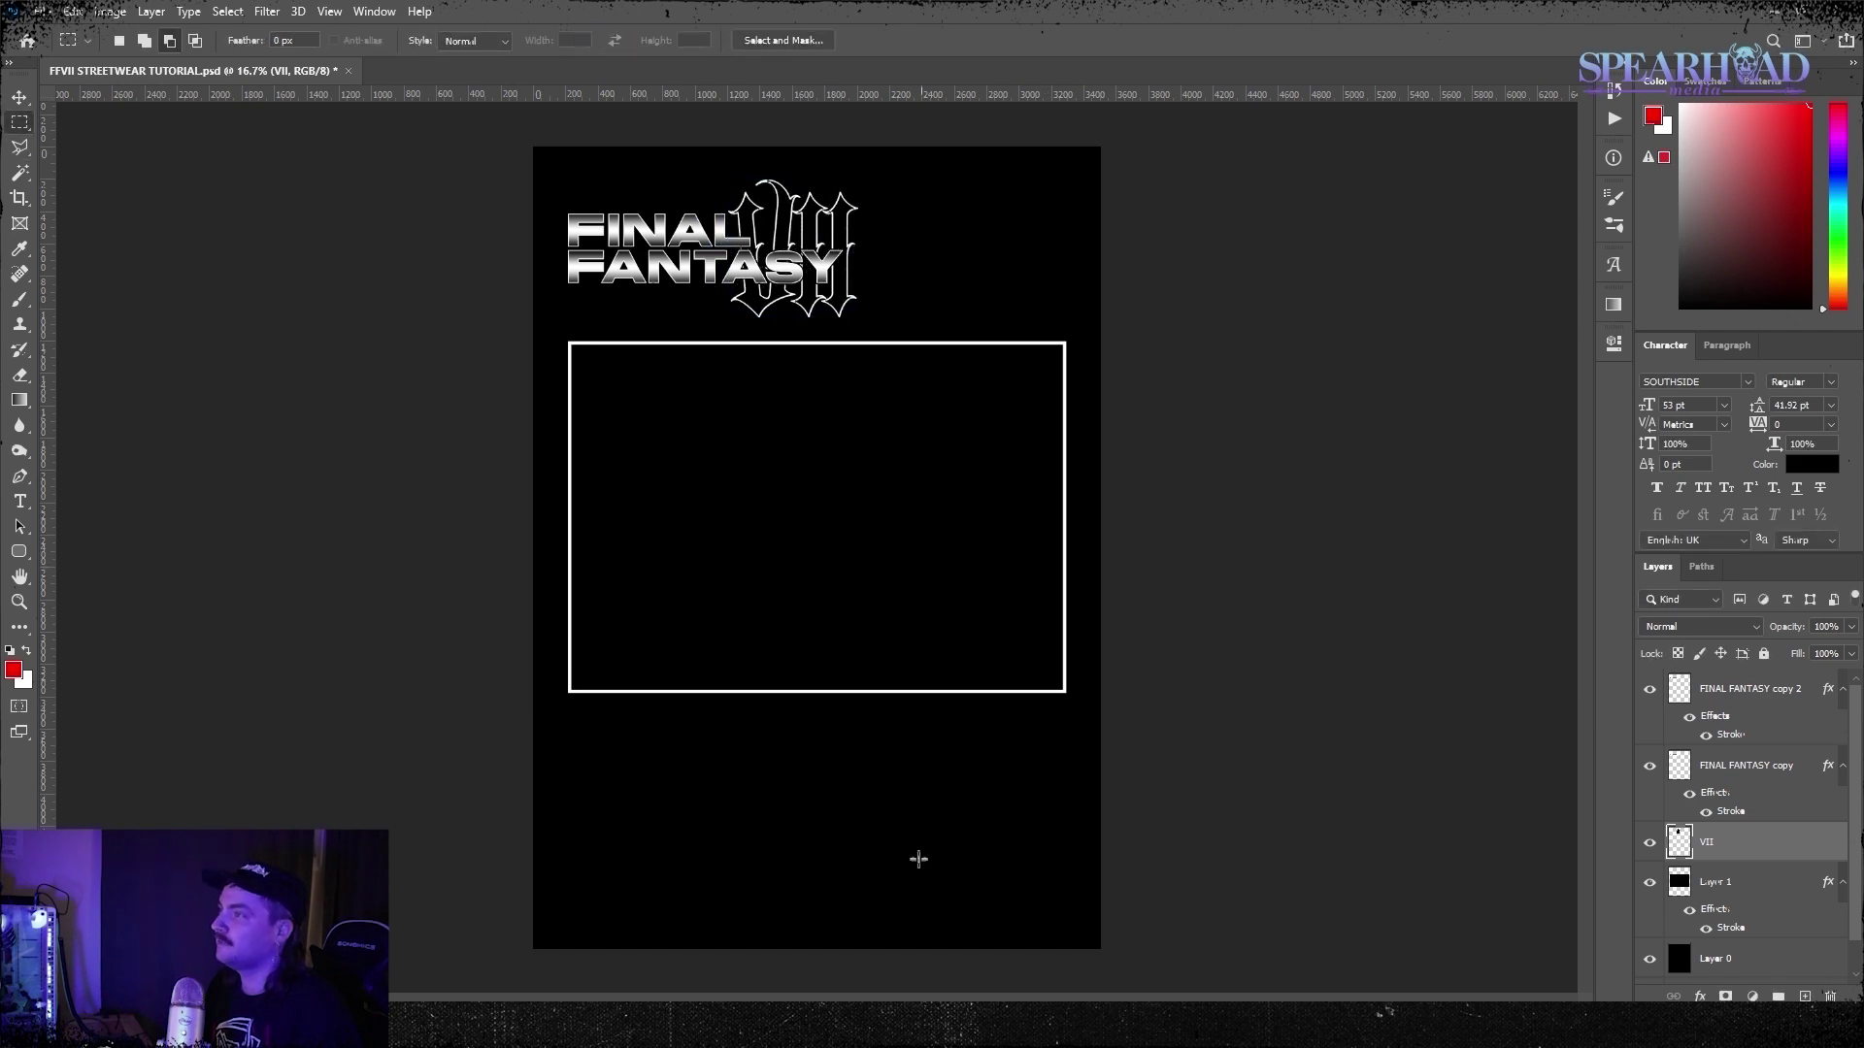
# Open the asteroid, both meteorite fire, lily flower, locomotive, metal debris and blooded Buster Sword files from the FFVII STREETWEAR folder
pyautogui.click(41, 11)
pyautogui.click(60, 50)
pyautogui.click(239, 160)
pyautogui.keyDown('ctrl'); pyautogui.click(130, 311); pyautogui.keyUp('ctrl')
pyautogui.keyDown('ctrl'); pyautogui.click(239, 311); pyautogui.keyUp('ctrl')
pyautogui.keyDown('ctrl'); pyautogui.click(898, 315); pyautogui.keyUp('ctrl')
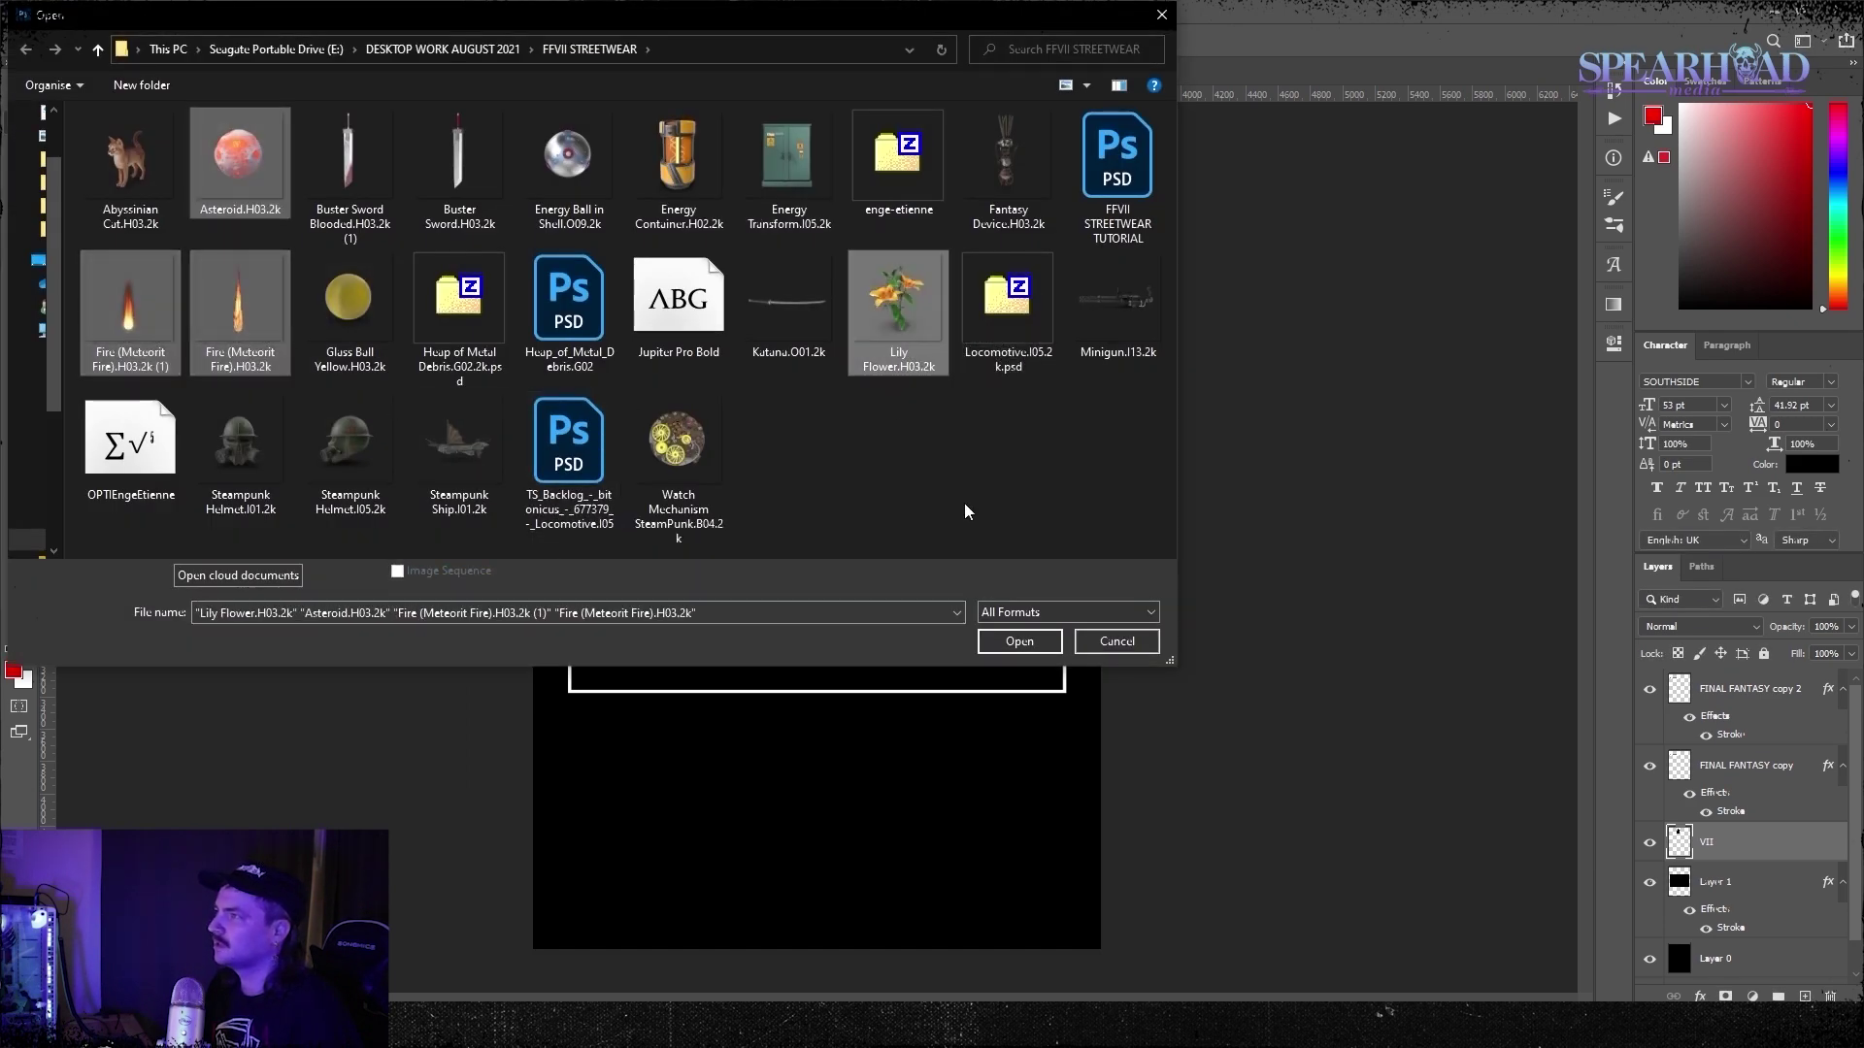
pyautogui.keyDown('ctrl'); pyautogui.click(565, 466); pyautogui.keyUp('ctrl')
pyautogui.keyDown('ctrl'); pyautogui.click(569, 315); pyautogui.keyUp('ctrl')
pyautogui.keyDown('ctrl'); pyautogui.click(349, 170); pyautogui.keyUp('ctrl')
pyautogui.click(1020, 641)
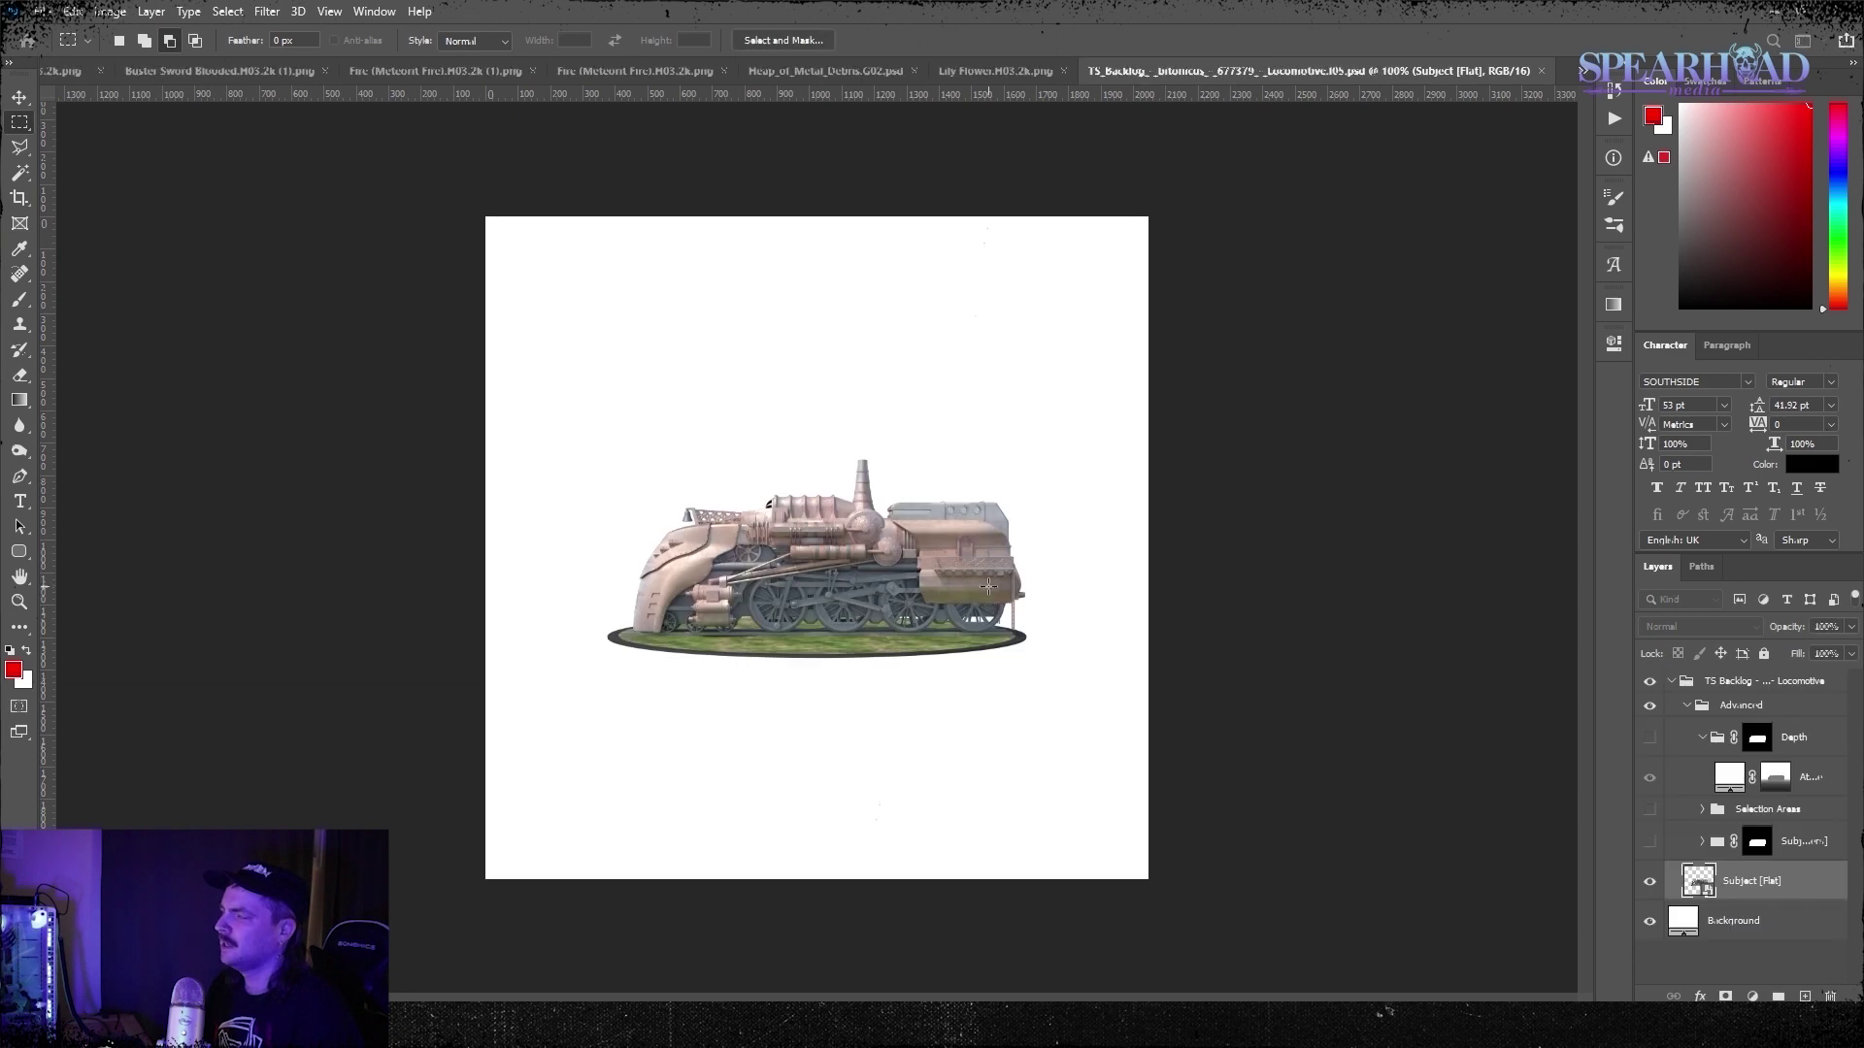
# Hide the locomotive file's white background, then outline the grassy base below the rails with the Polygonal Lasso and delete it
pyautogui.click(1649, 921)
pyautogui.hotkey('ctrl', '+')
pyautogui.hotkey('ctrl', '+')
pyautogui.hotkey('ctrl', '+')
pyautogui.press('l')
pyautogui.hotkey('ctrl', '+')
pyautogui.moveTo(263, 938)
pyautogui.mouseDown()
pyautogui.moveTo(1023, 345)
pyautogui.moveTo(1161, 500)
pyautogui.mouseUp()
pyautogui.click(618, 564)
pyautogui.click(544, 637)
pyautogui.hscroll(10, 679, 636)
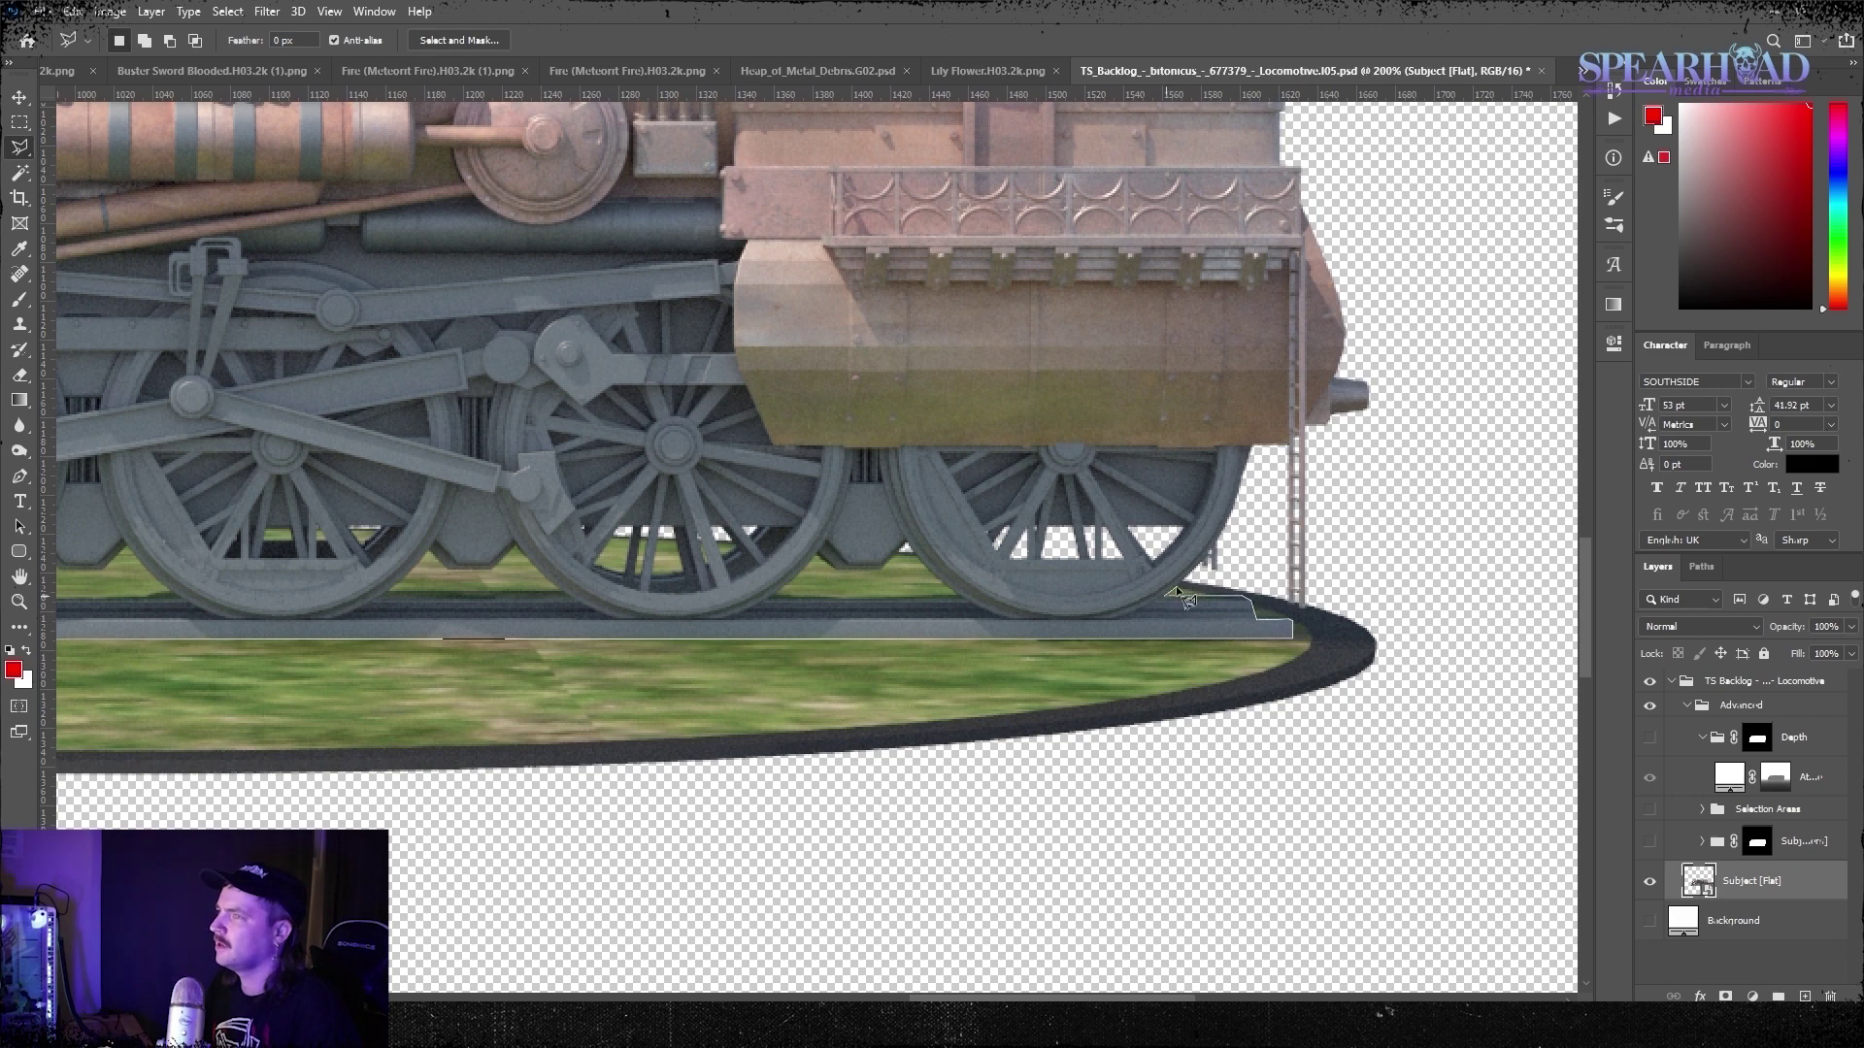
pyautogui.click(1433, 738)
pyautogui.hscroll(-6, 970, 777)
pyautogui.click(582, 870)
pyautogui.click(219, 617)
pyautogui.click(163, 317)
pyautogui.click(347, 270)
pyautogui.click(382, 351)
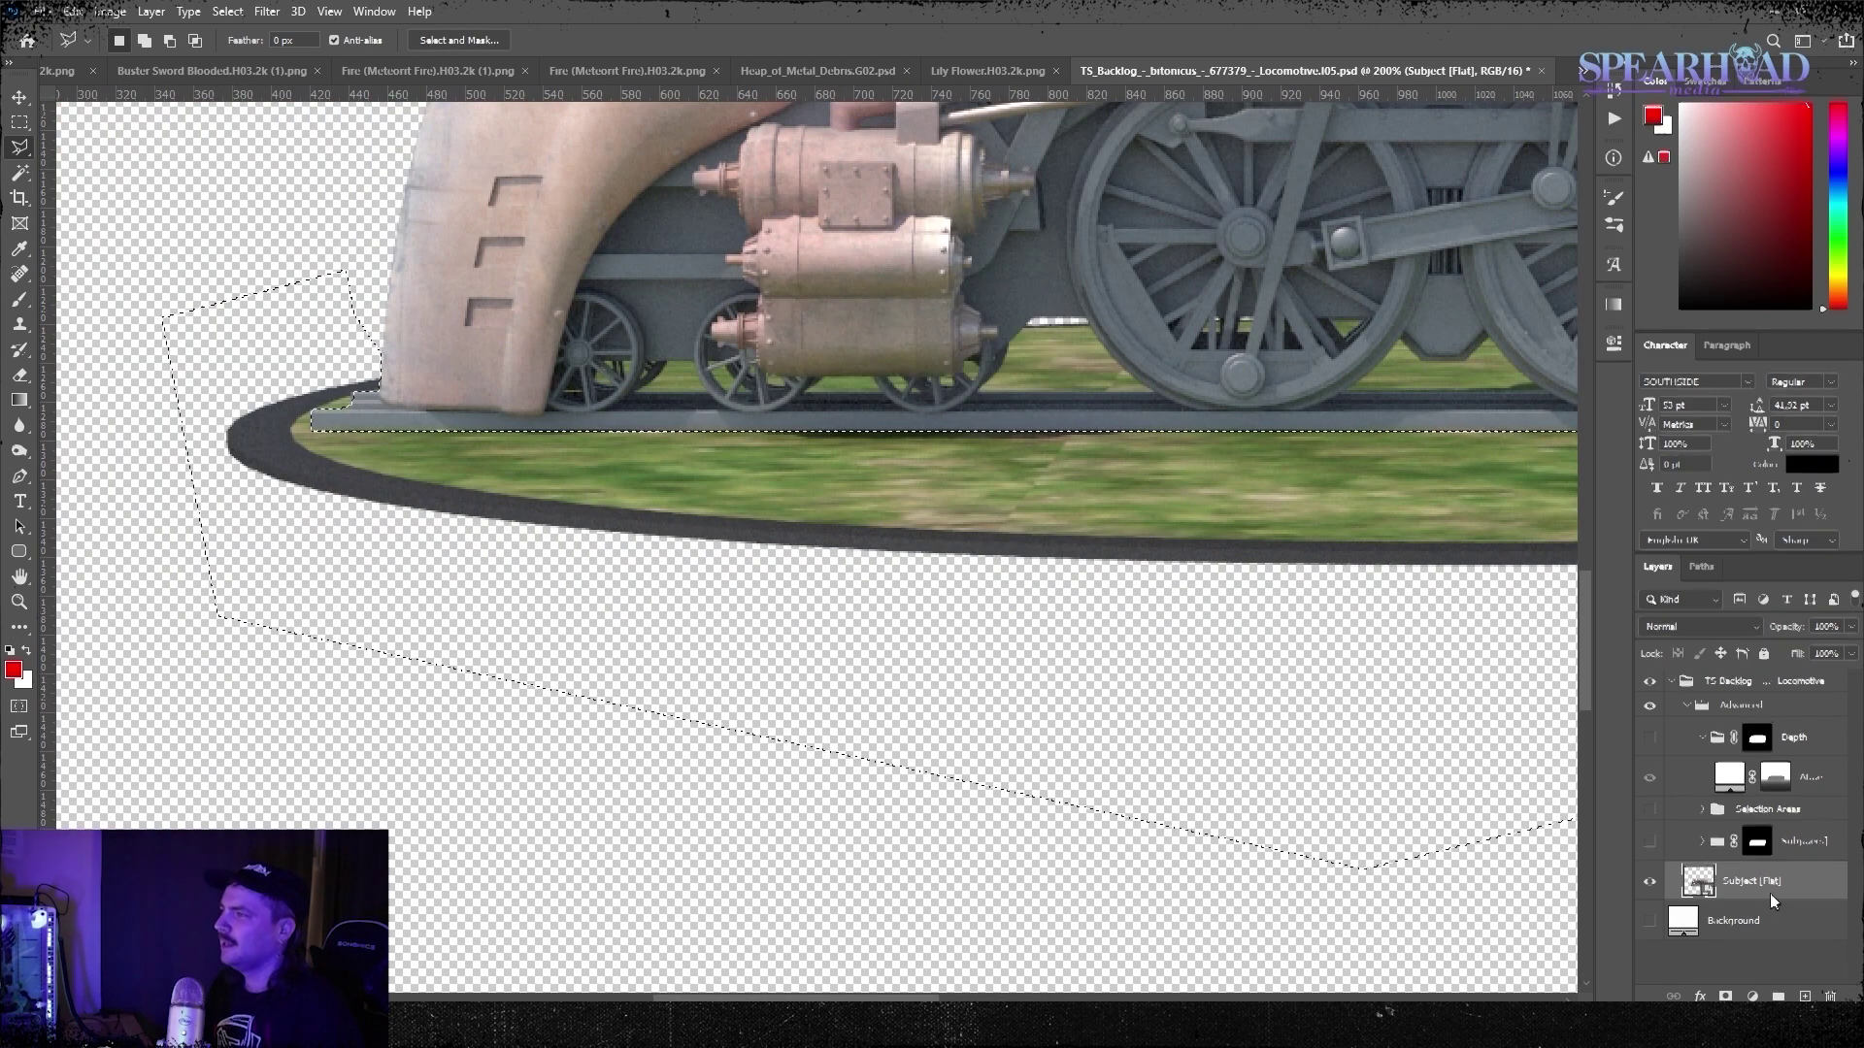
pyautogui.press('Delete')
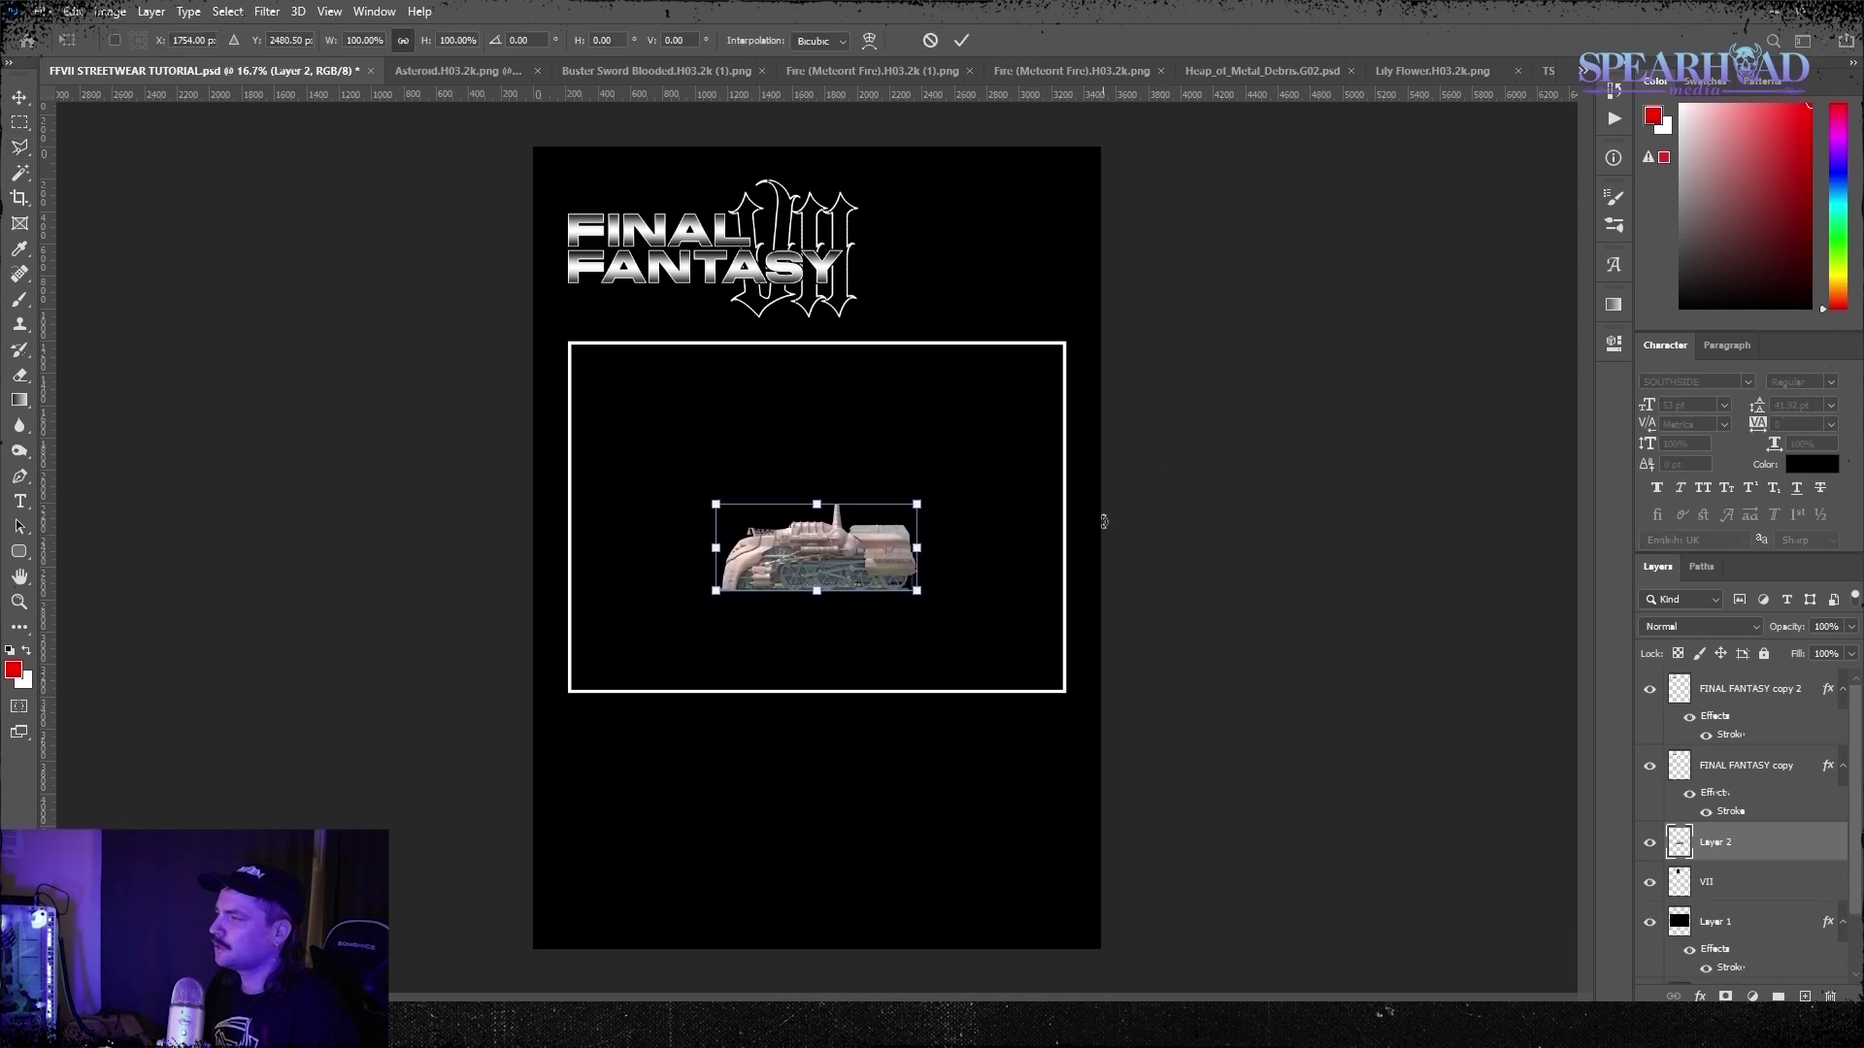
# Enlarge the locomotive in the poster and place it in the lower right of the white frame
pyautogui.moveTo(915, 491); pyautogui.dragTo(1065, 508)
pyautogui.moveTo(886, 540); pyautogui.dragTo(863, 539)
pyautogui.press('Return')
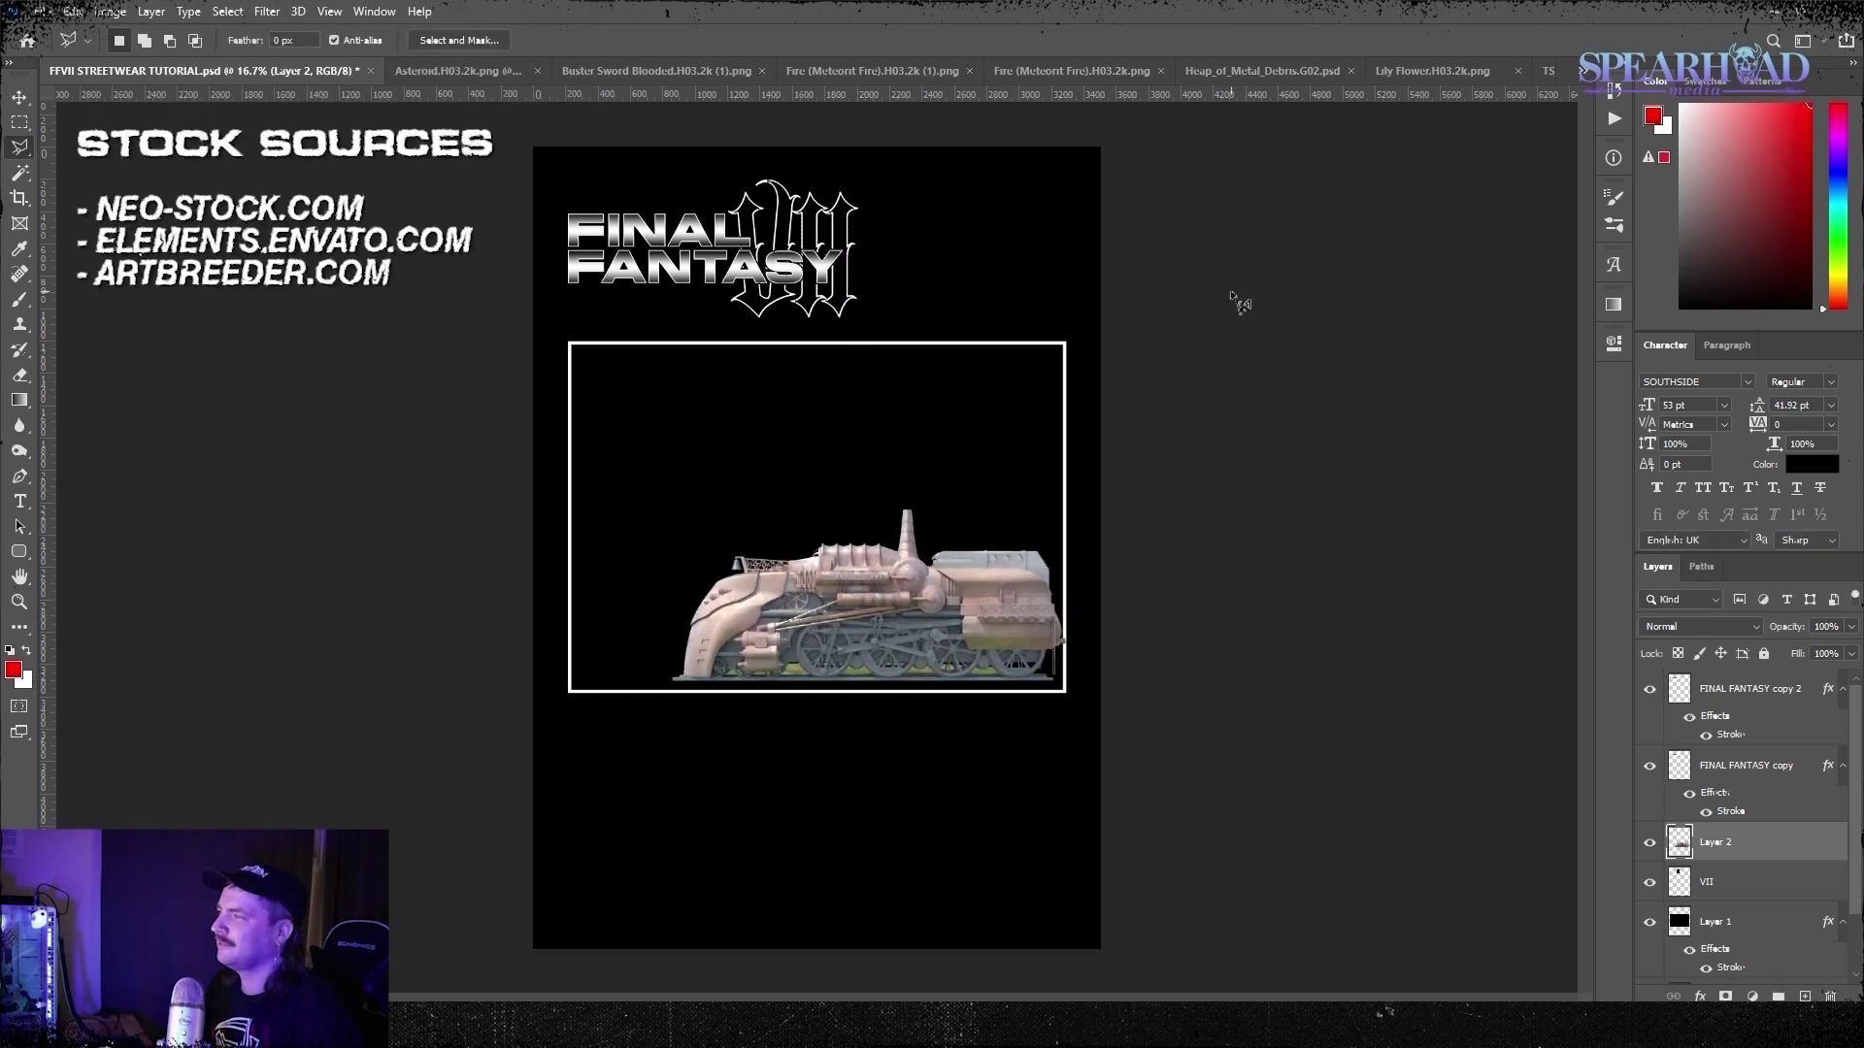
# Bring the asteroid and both meteorite fires into the poster and enlarge the textured fire trail over the locomotive
pyautogui.hotkey('ctrl', 'Tab')
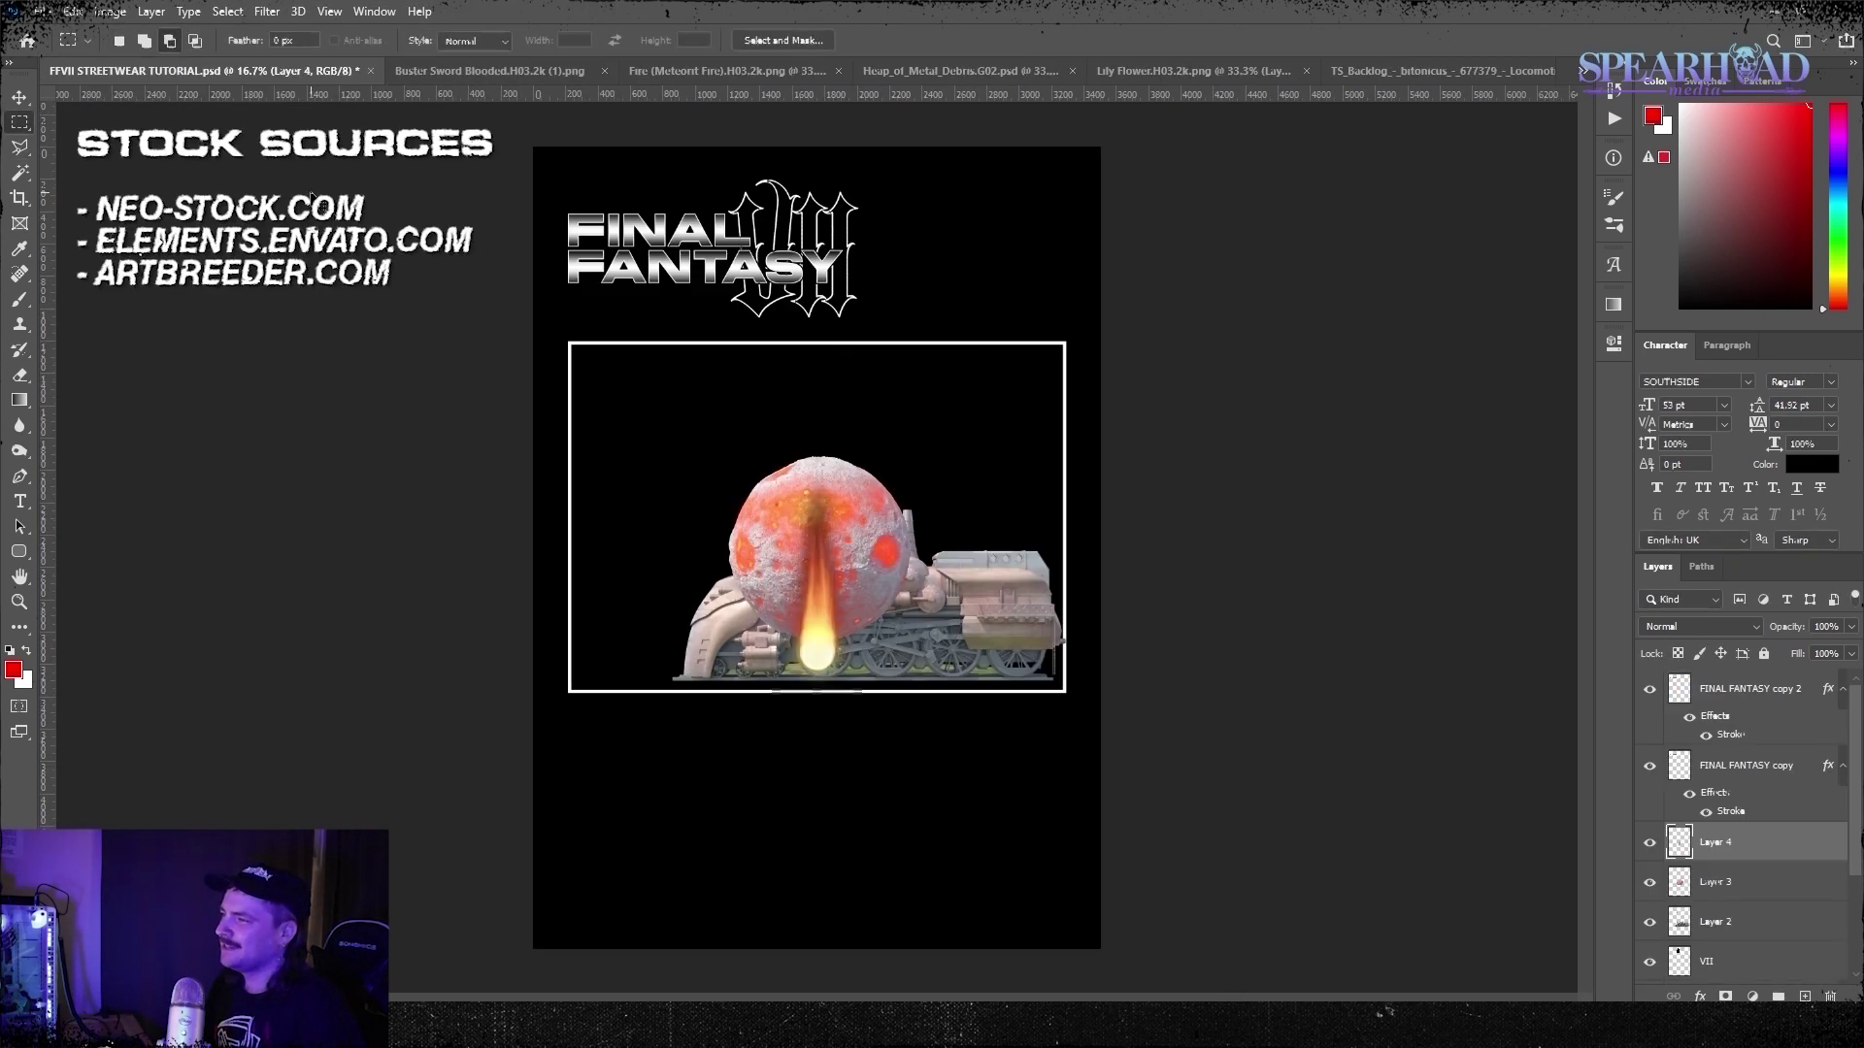
pyautogui.hotkey('ctrl', 't')
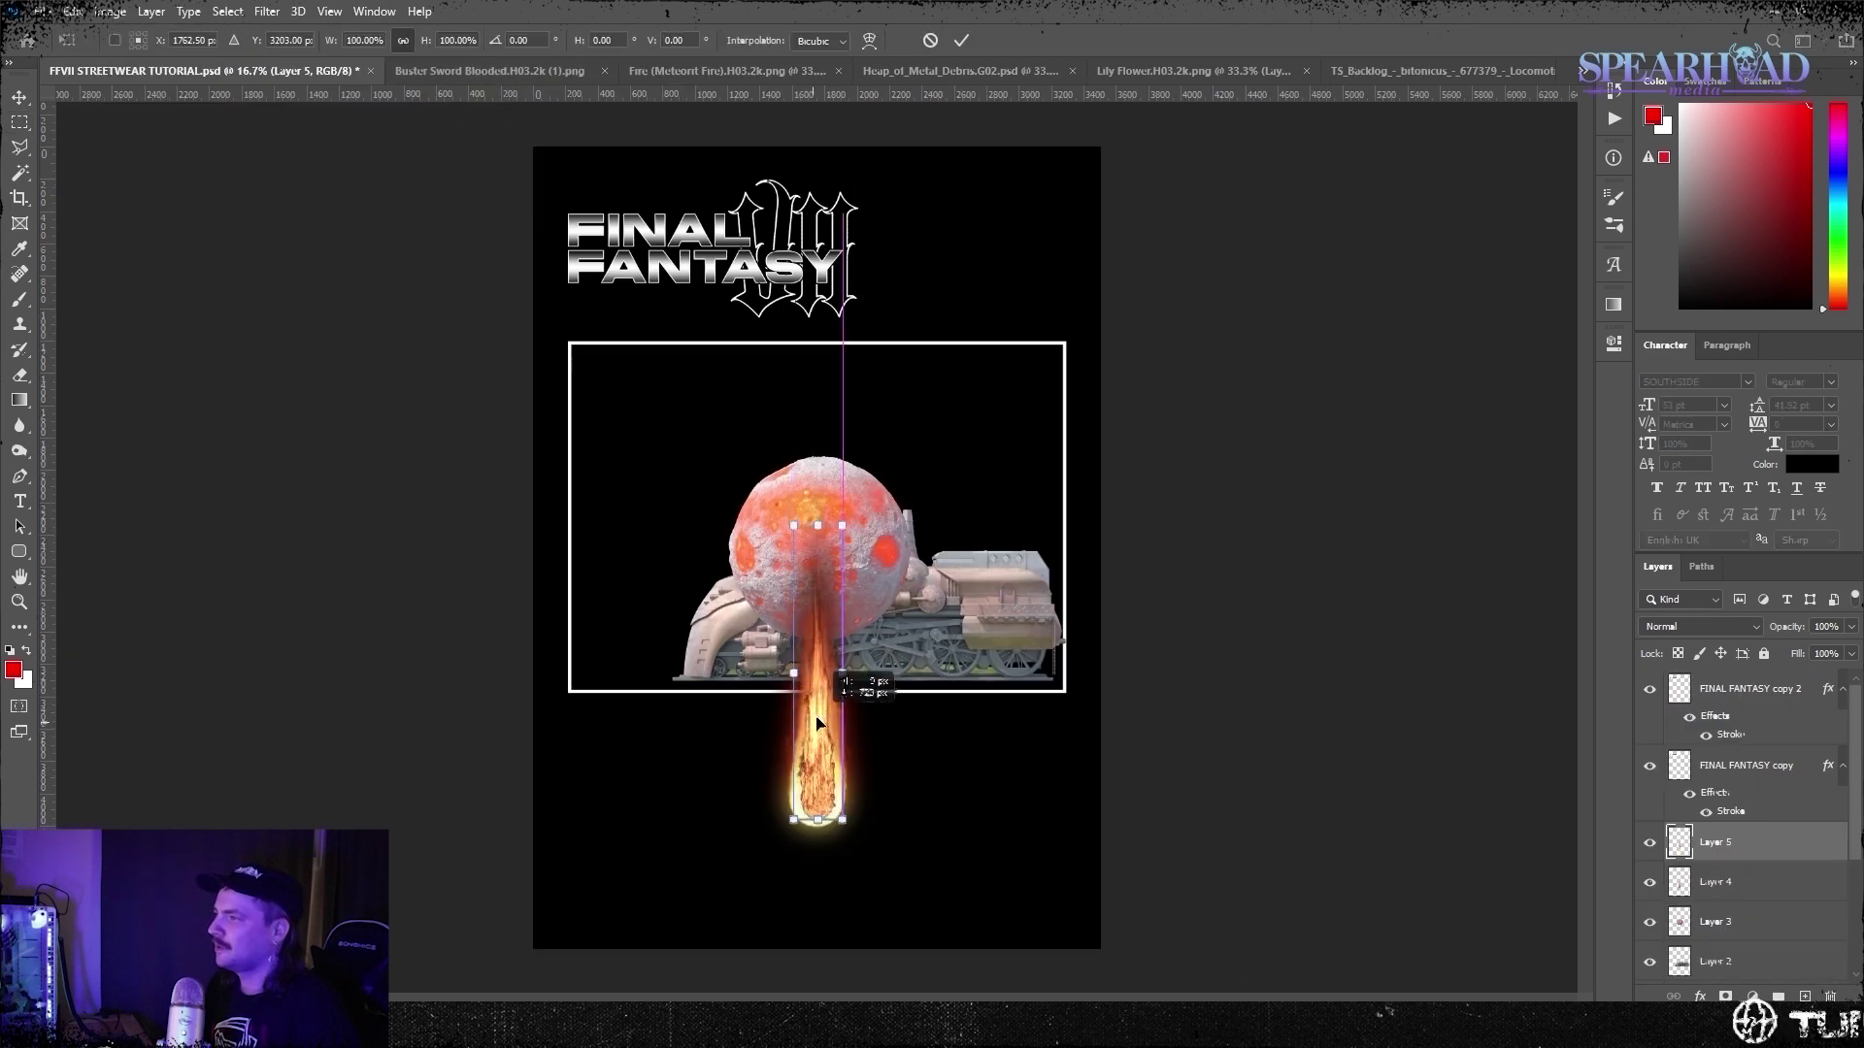
pyautogui.hotkey('ctrl', '+')
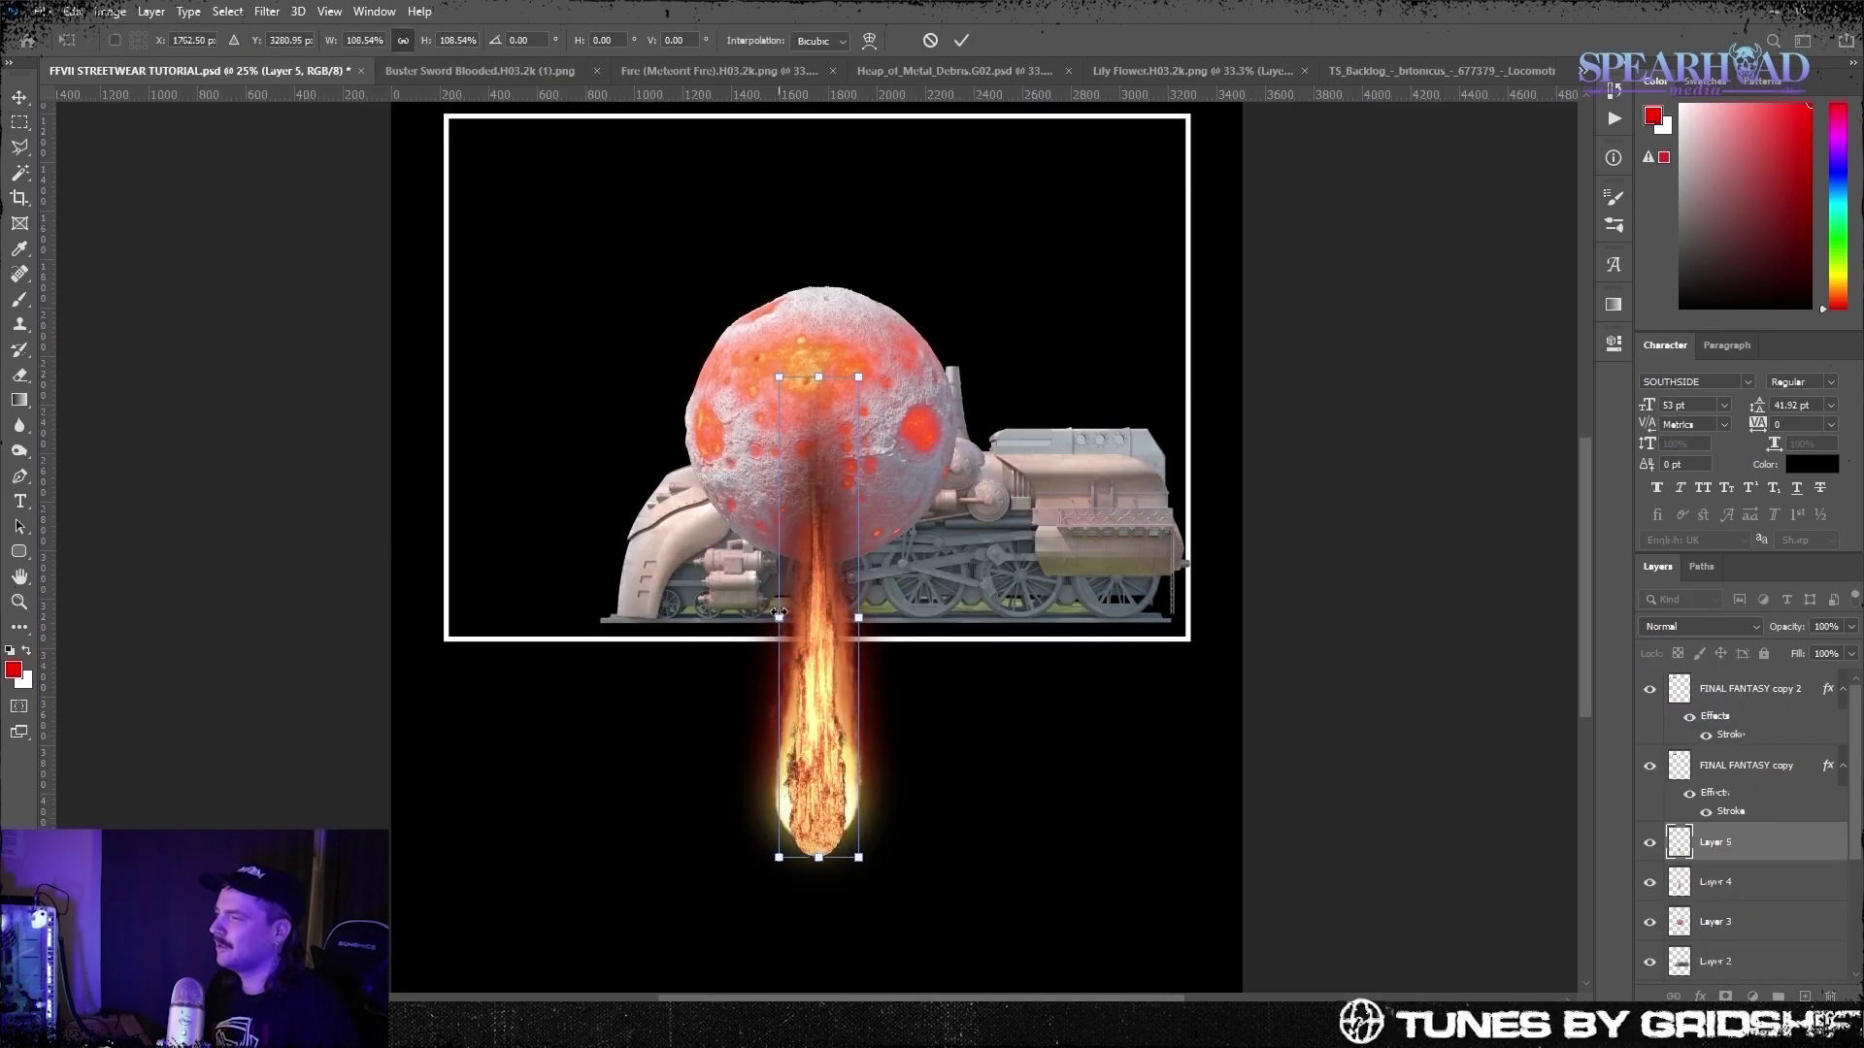
pyautogui.moveTo(778, 613); pyautogui.dragTo(753, 612)
pyautogui.moveTo(858, 377); pyautogui.dragTo(917, 235)
pyautogui.moveTo(847, 823); pyautogui.dragTo(845, 827)
pyautogui.press('Return')
# Stack the glowing fire over the textured one and set the glowing fire's blend mode to Hard Light
pyautogui.moveTo(1729, 846); pyautogui.dragTo(1729, 891)
pyautogui.click(1726, 845)
pyautogui.hotkey('ctrl', 't')
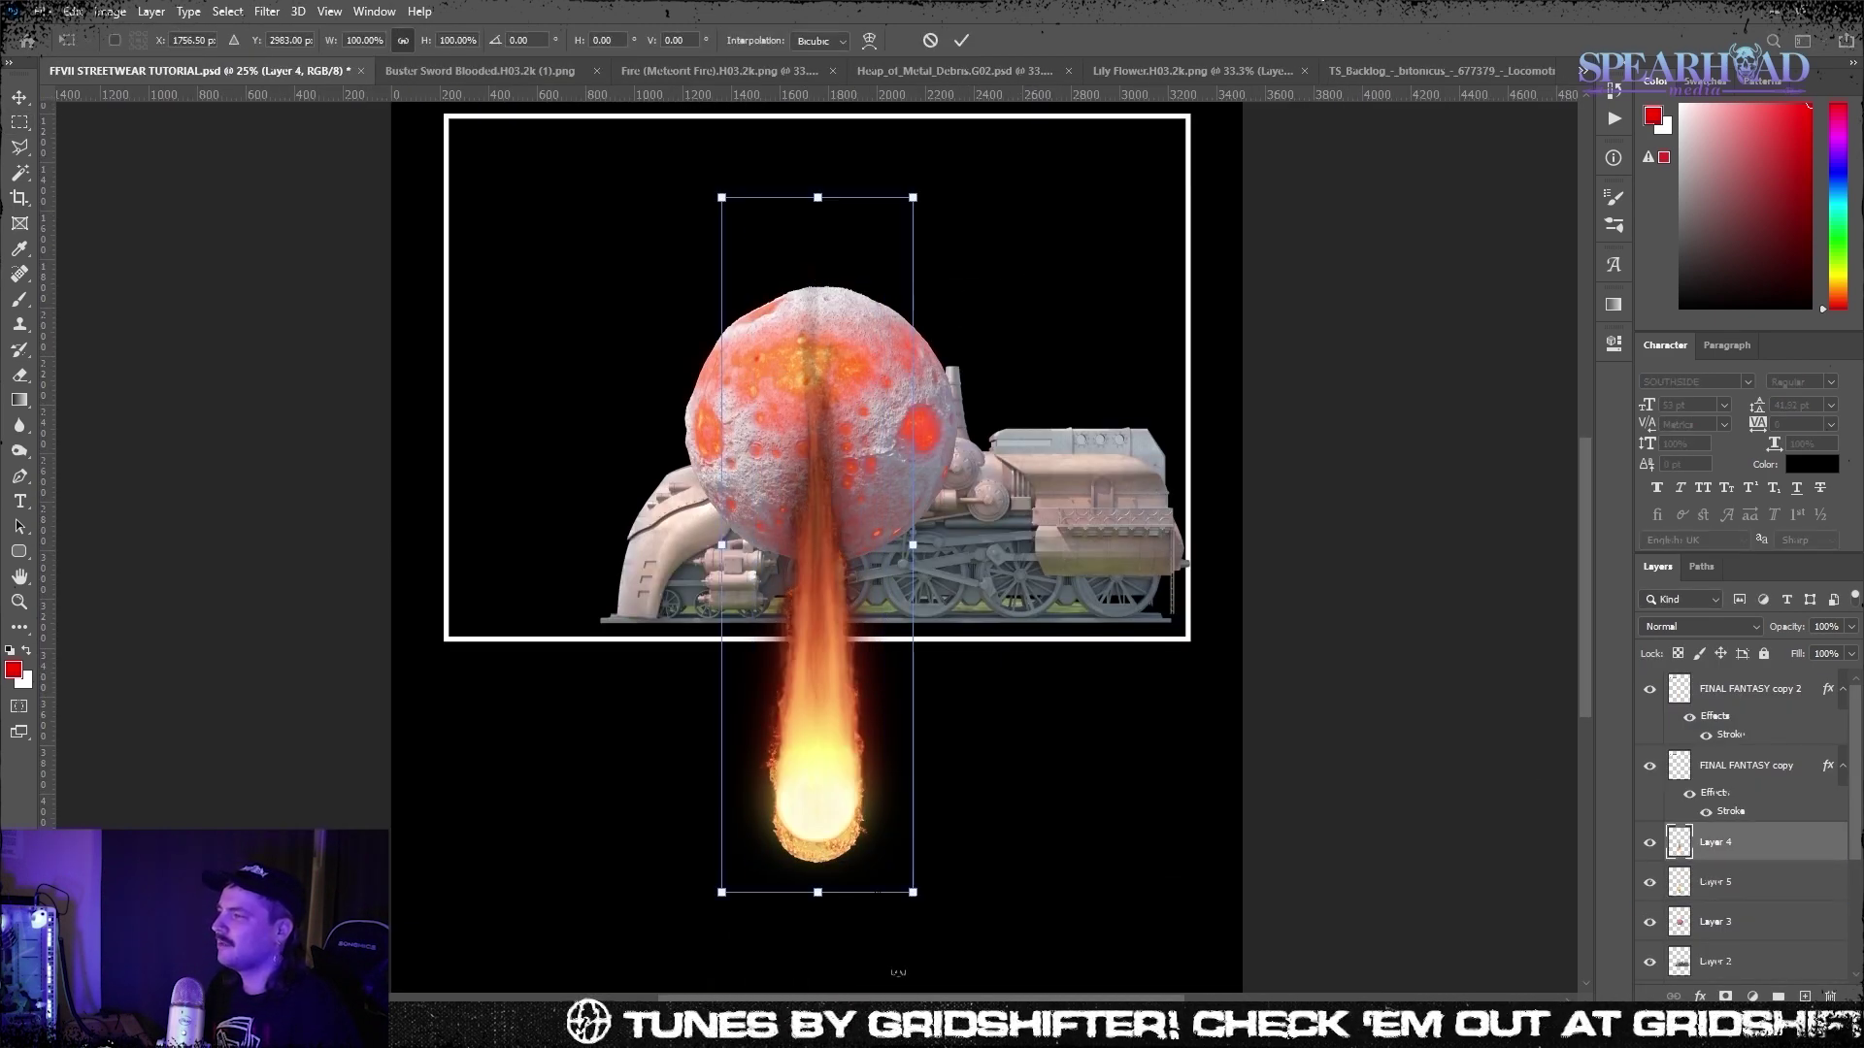
pyautogui.press('Return')
pyautogui.press('m')
pyautogui.click(1699, 626)
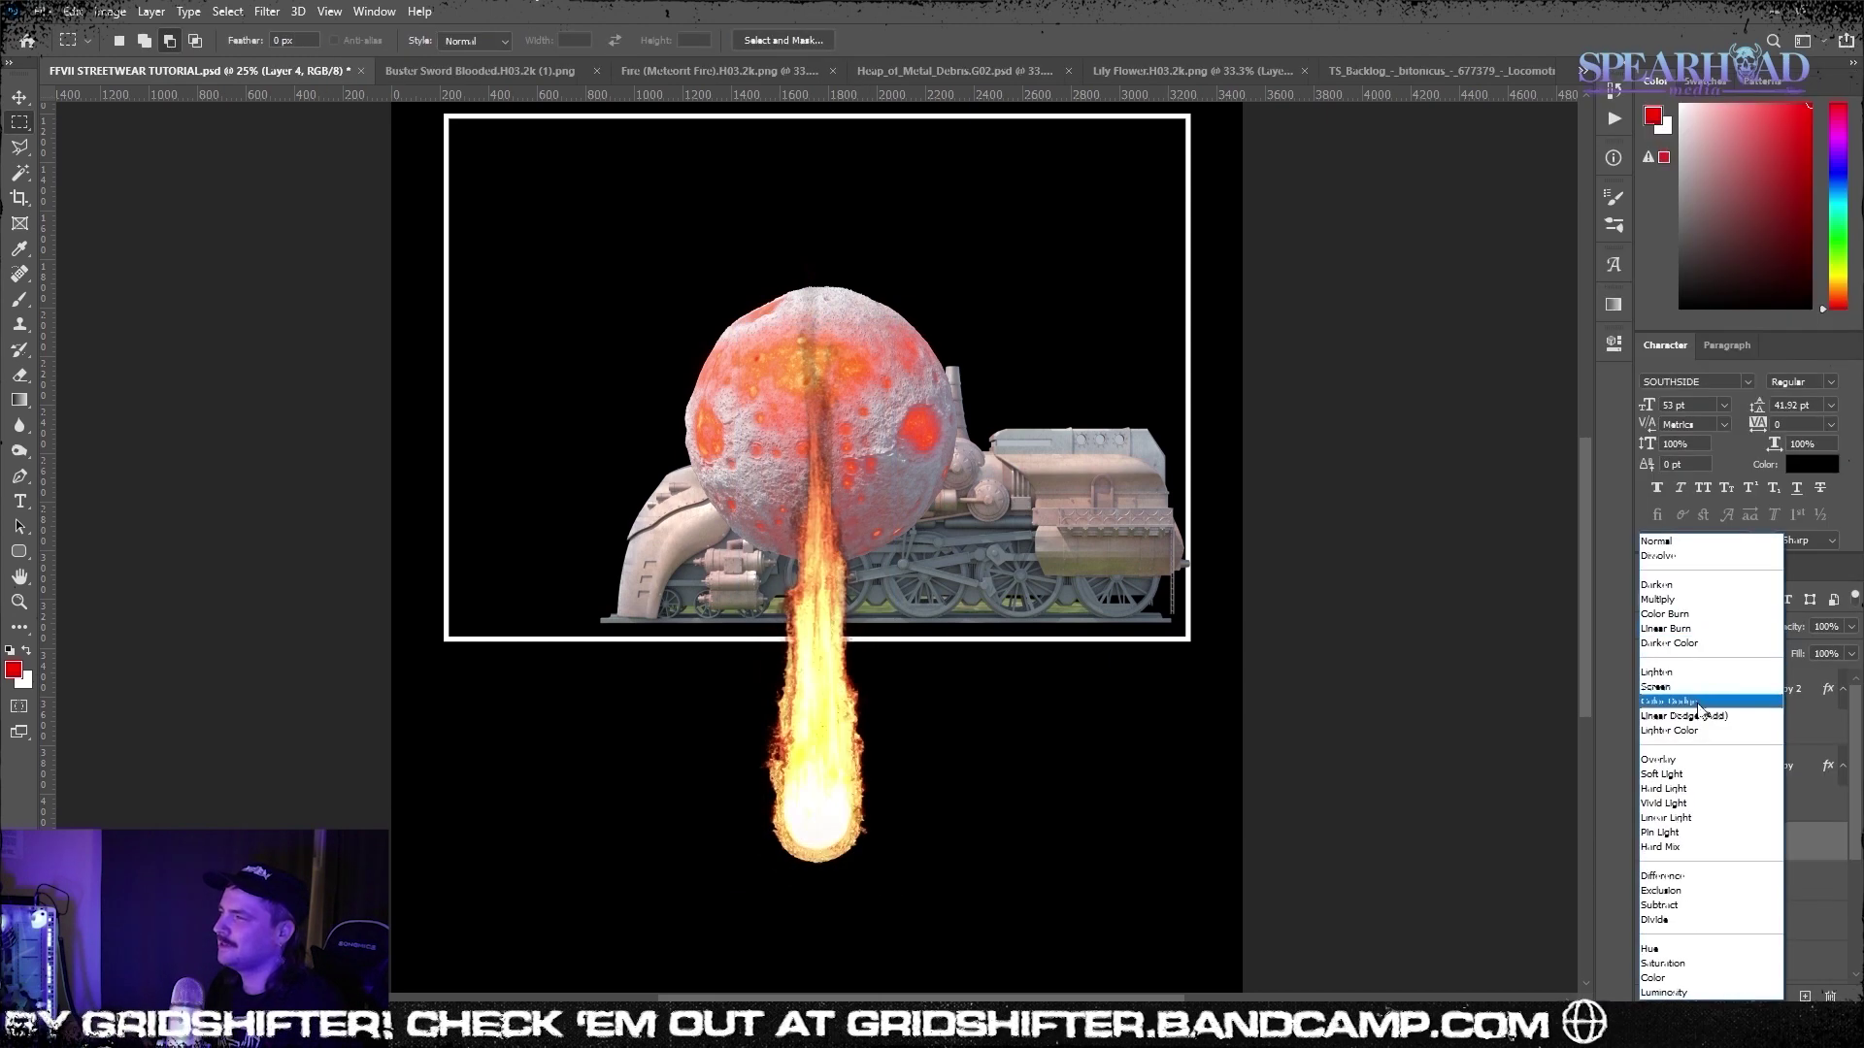
pyautogui.click(1706, 788)
# Try to shrink the asteroid below the frame's lower edge and merge the two fire layers beneath it
pyautogui.hotkey('ctrl', 't')
pyautogui.moveTo(957, 563); pyautogui.dragTo(596, 692)
pyautogui.rightClick(1728, 923)
pyautogui.click(1652, 670)
# Try to widen the merged fire's lower end with a Perspective transform
pyautogui.click(72, 12)
pyautogui.click(350, 553)
pyautogui.moveTo(739, 892); pyautogui.dragTo(684, 892)
pyautogui.press('Return')
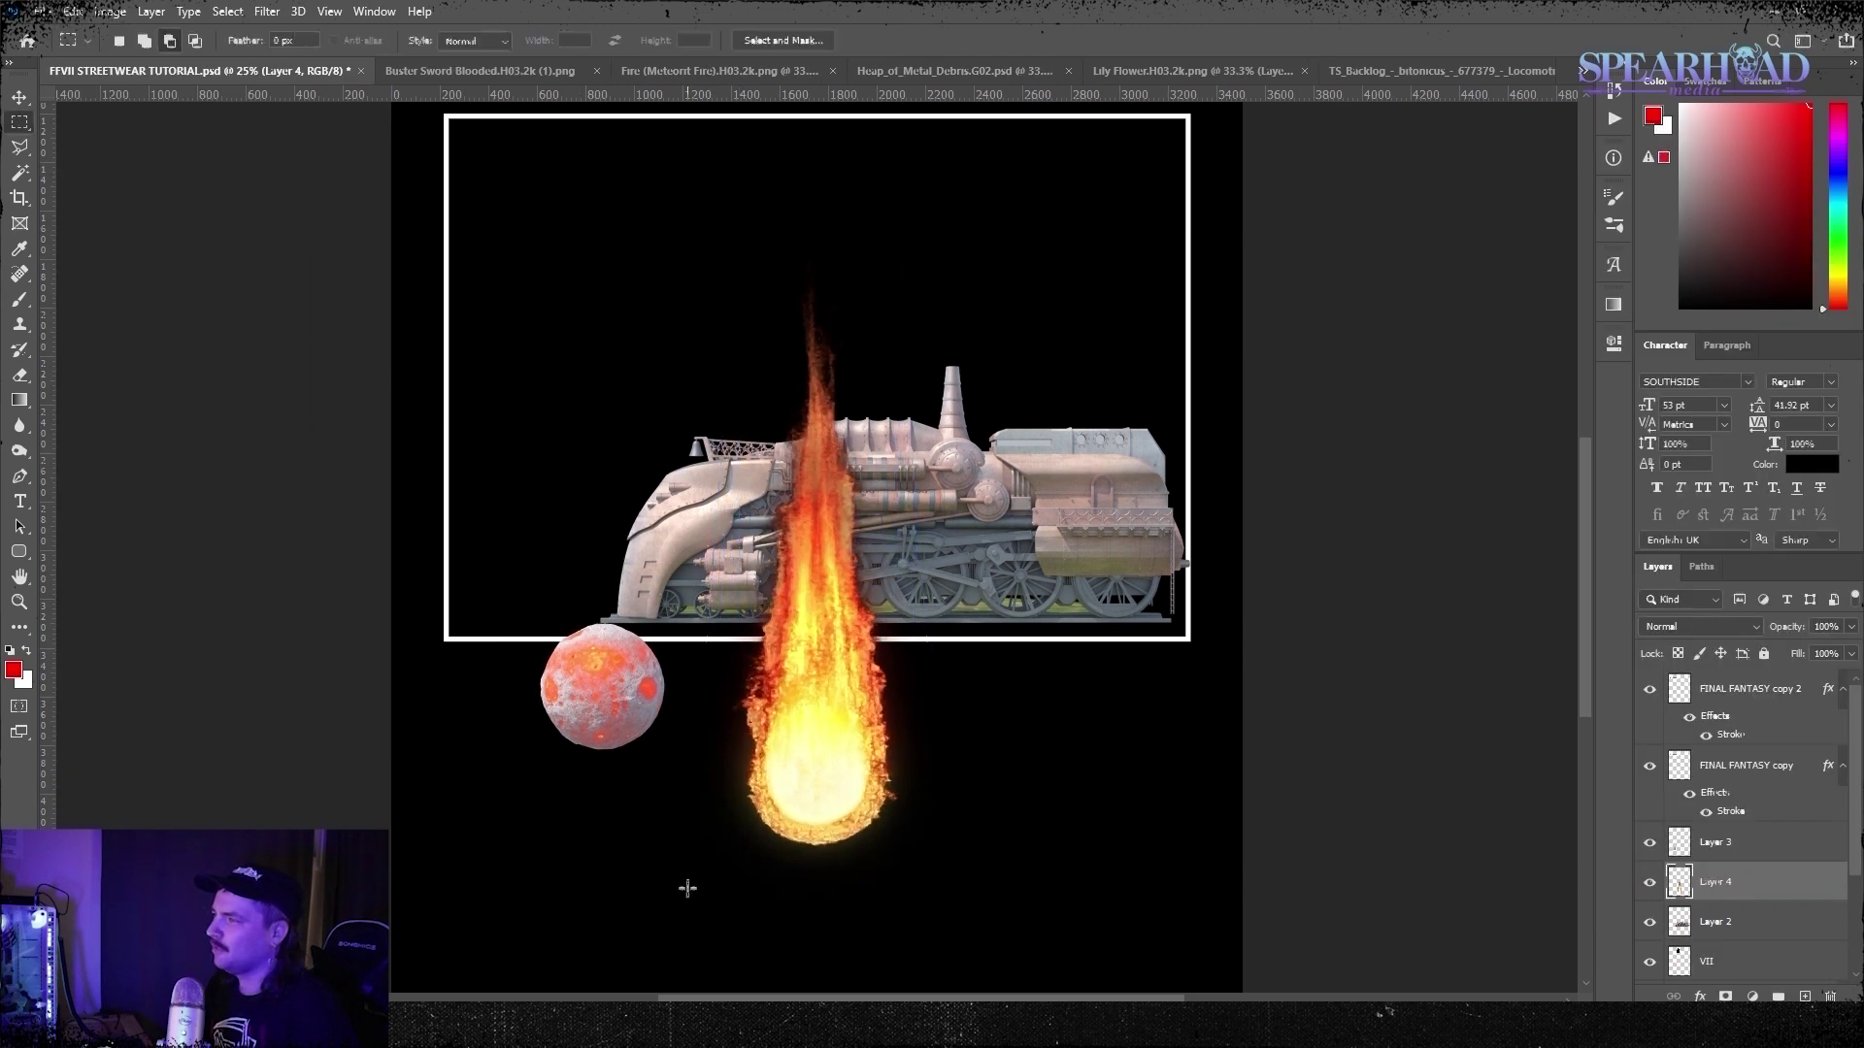
# Try to place the shrunken asteroid inside the glowing head of the merged fire
pyautogui.click(1715, 842)
pyautogui.hotkey('ctrl', 't')
pyautogui.moveTo(605, 671); pyautogui.dragTo(820, 765)
pyautogui.moveTo(817, 843); pyautogui.dragTo(817, 812)
pyautogui.hotkey('ctrl', 'z')
pyautogui.scroll(2, 818, 716)
pyautogui.hotkey('ctrl', 't')
pyautogui.moveTo(828, 841); pyautogui.dragTo(828, 857)
# Try to widen and enlarge the merged fire further so that it surrounds the asteroid
pyautogui.click(77, 12)
pyautogui.click(350, 554)
pyautogui.scroll(-2, 699, 757)
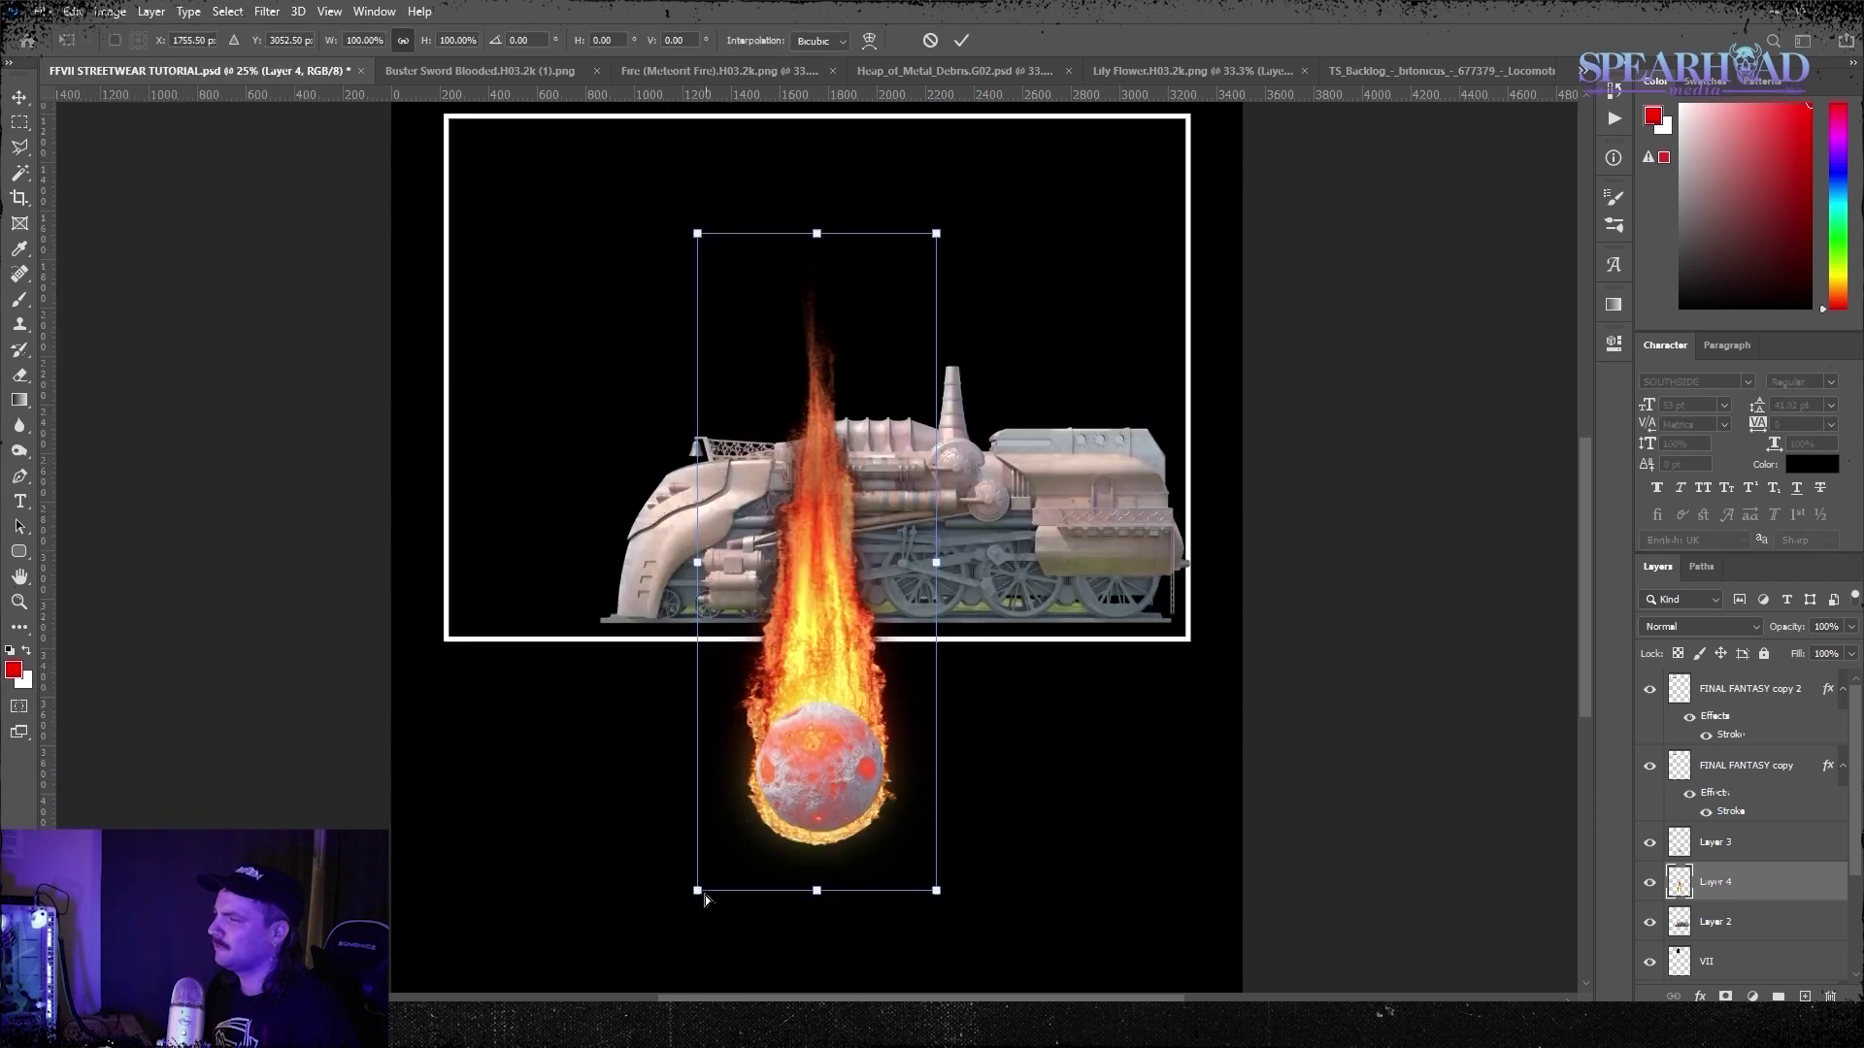
pyautogui.moveTo(695, 890); pyautogui.dragTo(670, 891)
pyautogui.moveTo(854, 845); pyautogui.dragTo(854, 873)
pyautogui.moveTo(961, 918); pyautogui.dragTo(962, 932)
pyautogui.moveTo(927, 880); pyautogui.dragTo(918, 874)
pyautogui.press('Return')
pyautogui.hotkey('ctrl', 't')
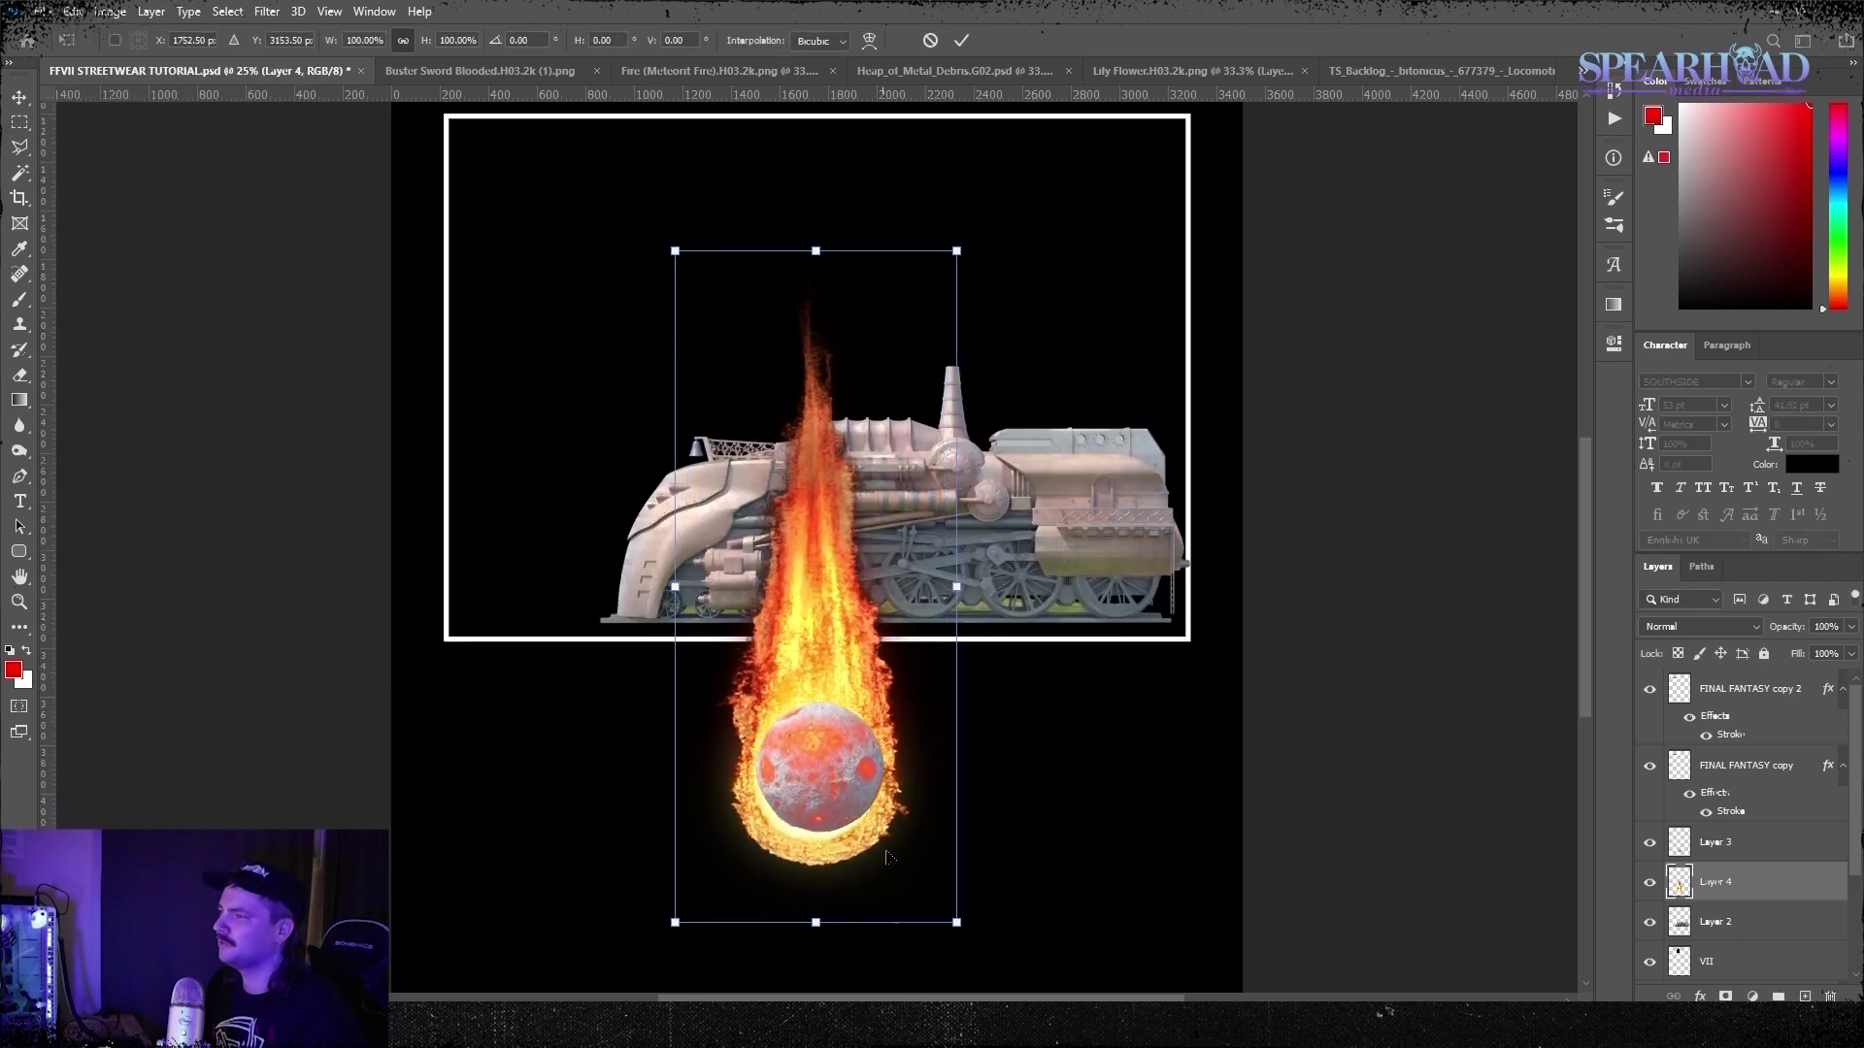
pyautogui.moveTo(956, 586); pyautogui.dragTo(975, 591)
pyautogui.press('Return')
# Undo the asteroid placement, fire widening and layer merge back to the full-size asteroid and two separate fires
pyautogui.hotkey('ctrl', 'z')
pyautogui.hotkey('ctrl', 'z')
pyautogui.hotkey('ctrl', 'z')
pyautogui.hotkey('ctrl', 'z')
pyautogui.hotkey('ctrl', 'z')
pyautogui.hotkey('ctrl', 'z')
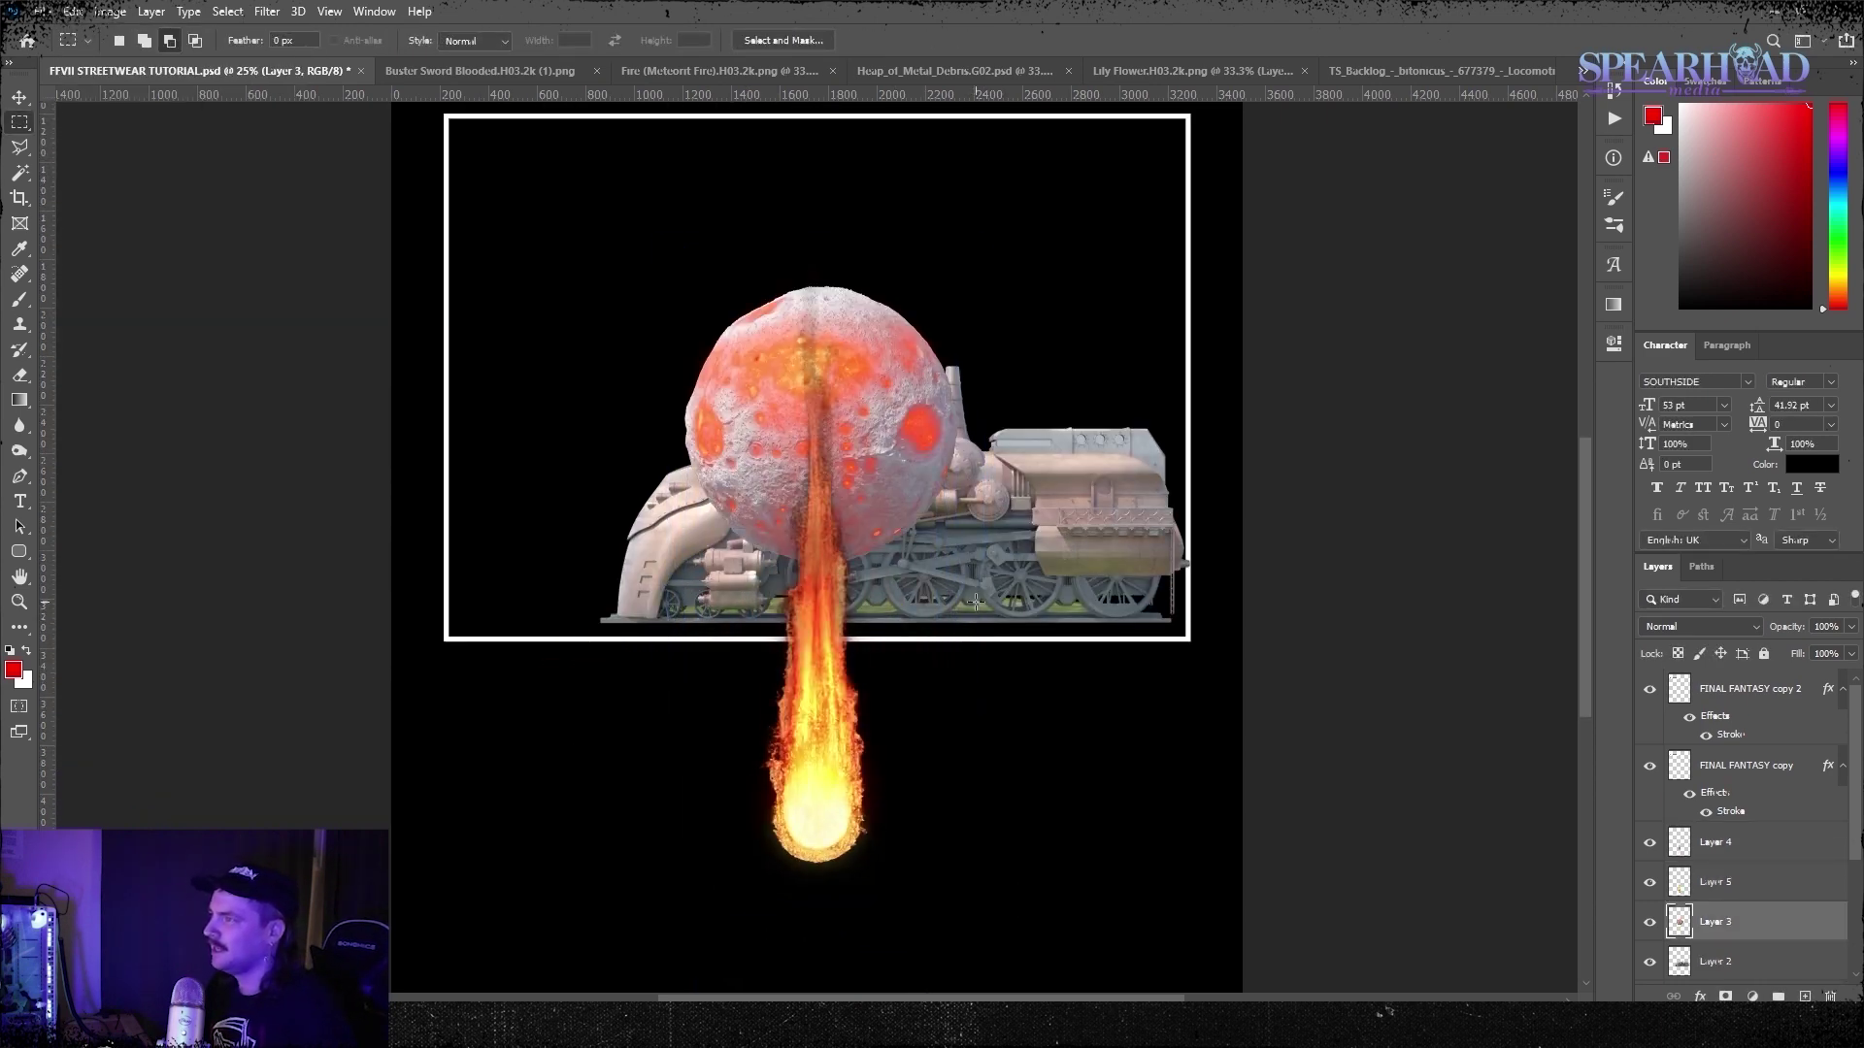
# Move both fire layers beneath the asteroid and widen their lower end together with a Perspective transform
pyautogui.click(1684, 883)
pyautogui.hotkey('ctrl', 't')
pyautogui.moveTo(1723, 868); pyautogui.dragTo(1723, 939)
pyautogui.keyDown('shift'); pyautogui.click(1718, 922); pyautogui.keyUp('shift')
pyautogui.click(74, 12)
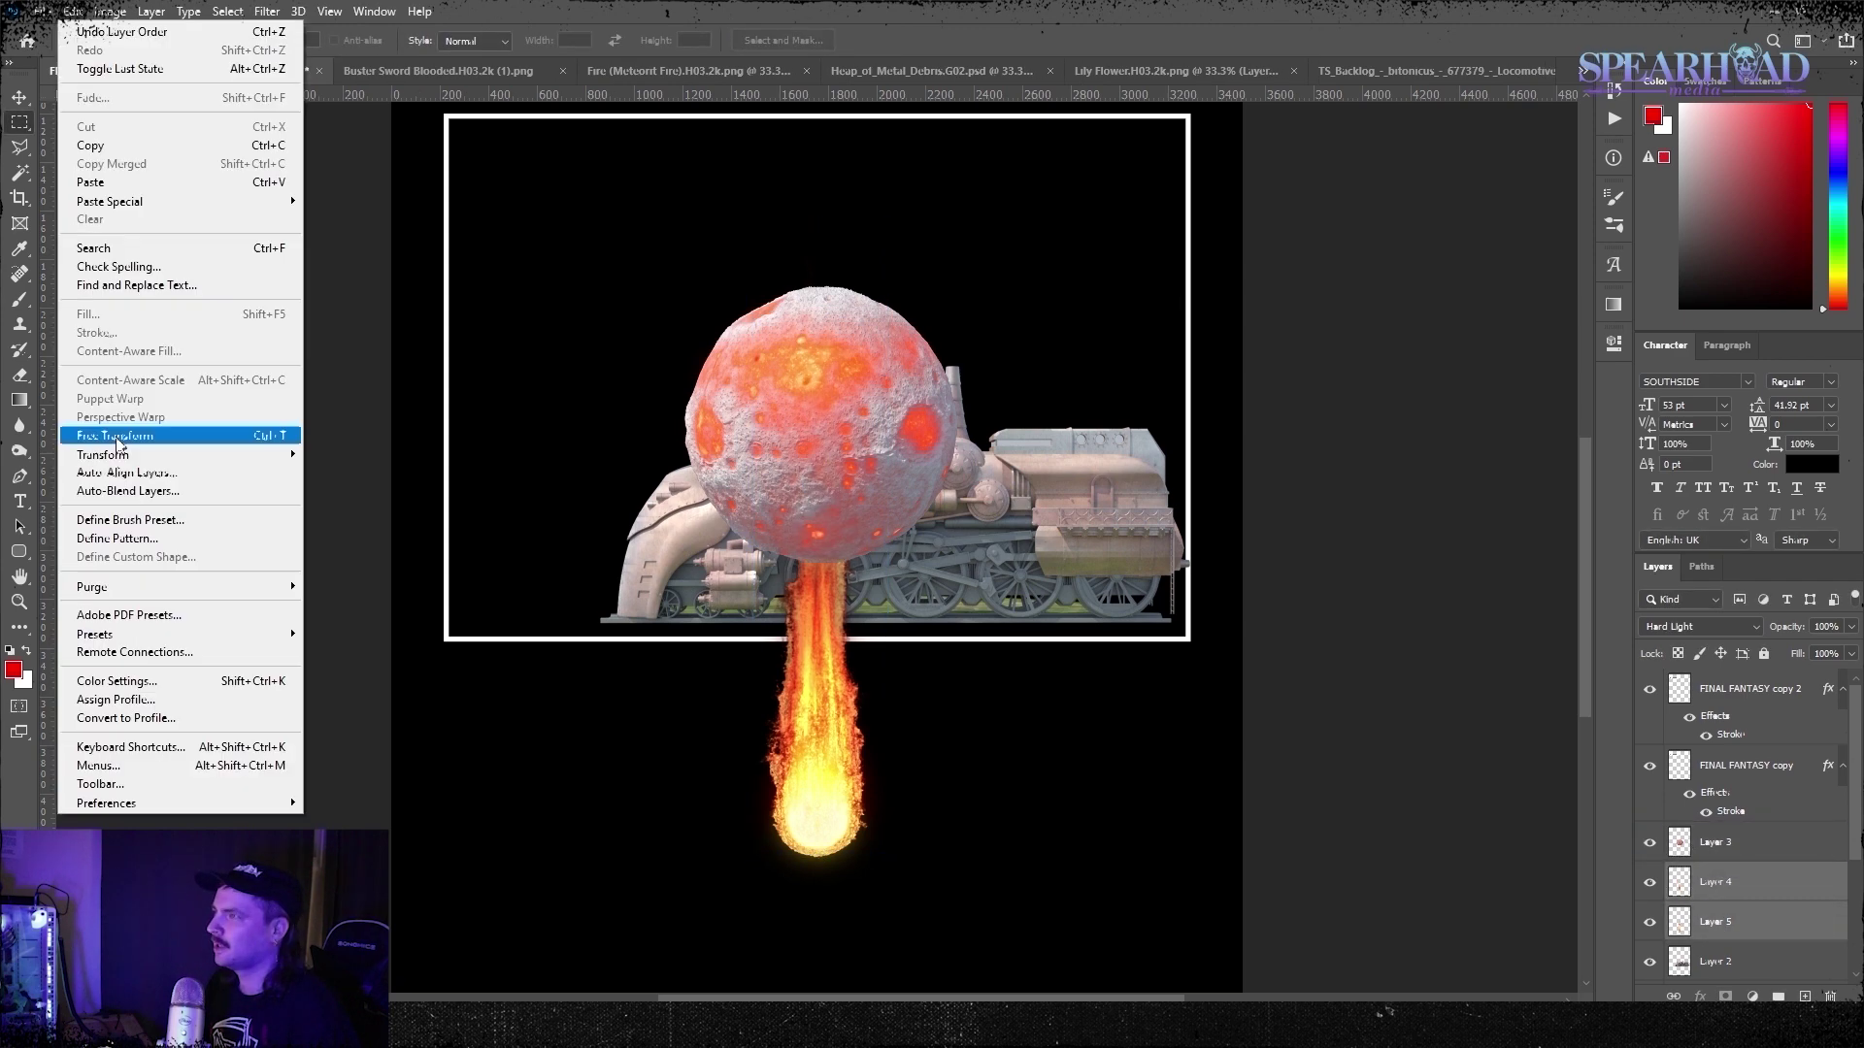
pyautogui.click(350, 555)
pyautogui.moveTo(741, 893); pyautogui.dragTo(687, 898)
# Scale the asteroid down to about 36% and place it inside the glowing head of the fire
pyautogui.click(1718, 842)
pyautogui.hotkey('ctrl', 't')
pyautogui.moveTo(798, 574); pyautogui.dragTo(809, 673)
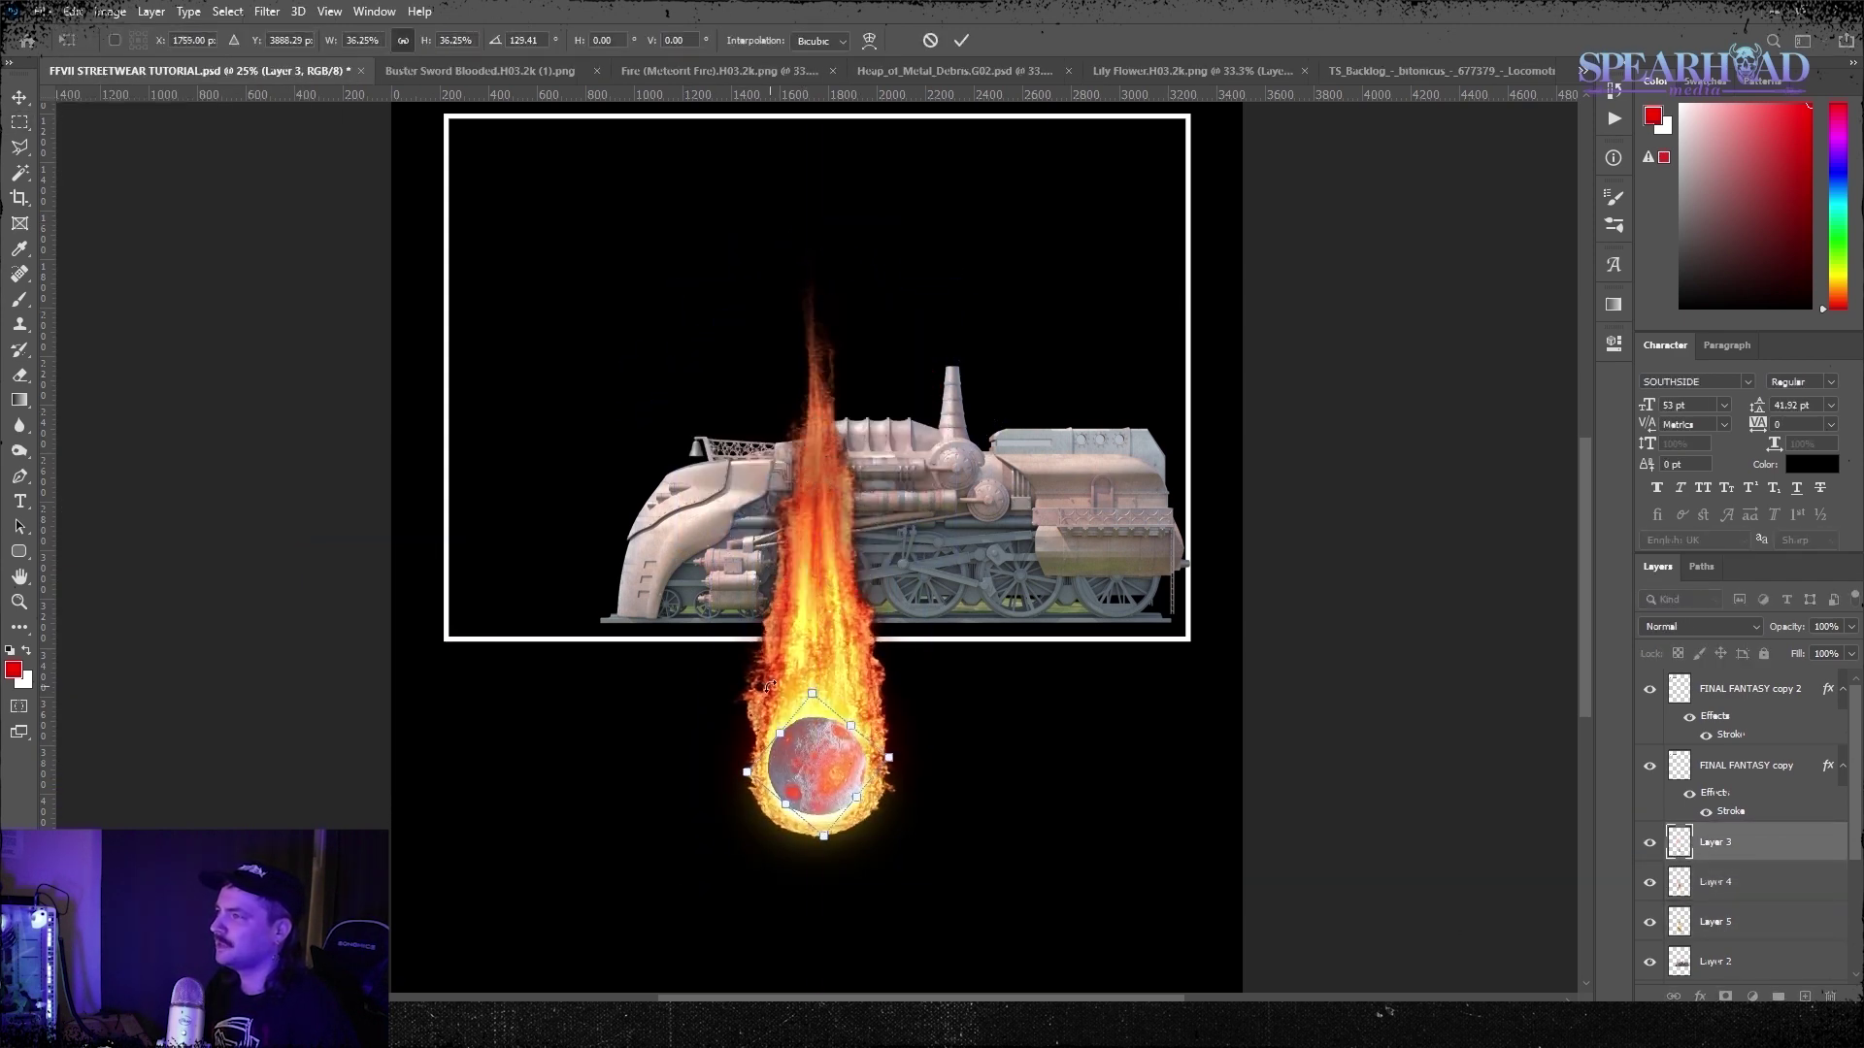
pyautogui.press('Return')
# Apply a slight Brightness/Contrast adjustment to the asteroid and rotate it about -120 degrees
pyautogui.click(109, 12)
pyautogui.moveTo(146, 63)
pyautogui.click(369, 63)
pyautogui.moveTo(1210, 378); pyautogui.dragTo(1225, 378)
pyautogui.press('Return')
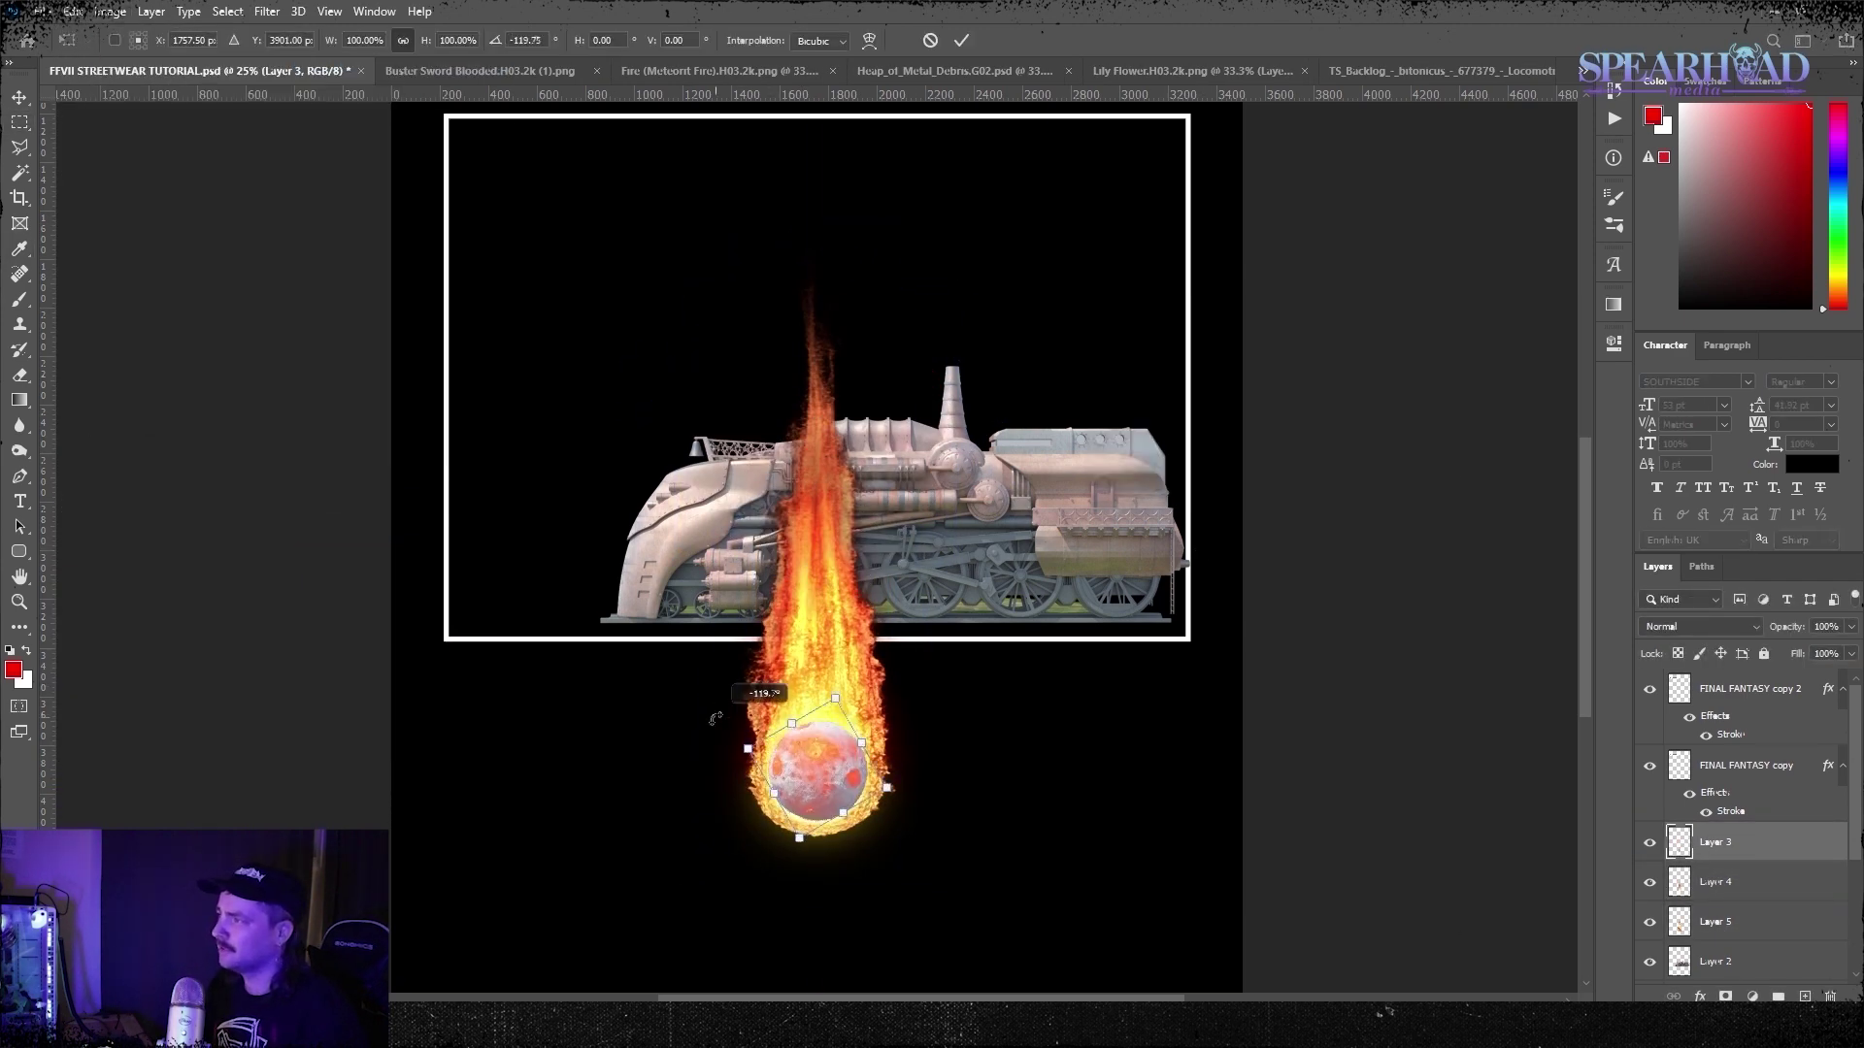
# Rotate the asteroid and fires into a diagonal meteor in the frame's upper left, its tail crossing the top edge
pyautogui.keyDown('shift'); pyautogui.click(1722, 922); pyautogui.keyUp('shift')
pyautogui.hotkey('ctrl', 't')
pyautogui.moveTo(913, 208); pyautogui.dragTo(1146, 456)
pyautogui.moveTo(918, 455); pyautogui.dragTo(975, 121)
pyautogui.scroll(3, 1019, 242)
pyautogui.moveTo(1138, 265); pyautogui.dragTo(1264, 184)
pyautogui.moveTo(1235, 215); pyautogui.dragTo(1114, 270)
pyautogui.moveTo(1194, 205); pyautogui.dragTo(1179, 178)
pyautogui.press('Return')
# Flip the asteroid vertically inside the meteor's head
pyautogui.click(1718, 842)
pyautogui.click(74, 12)
pyautogui.click(354, 804)
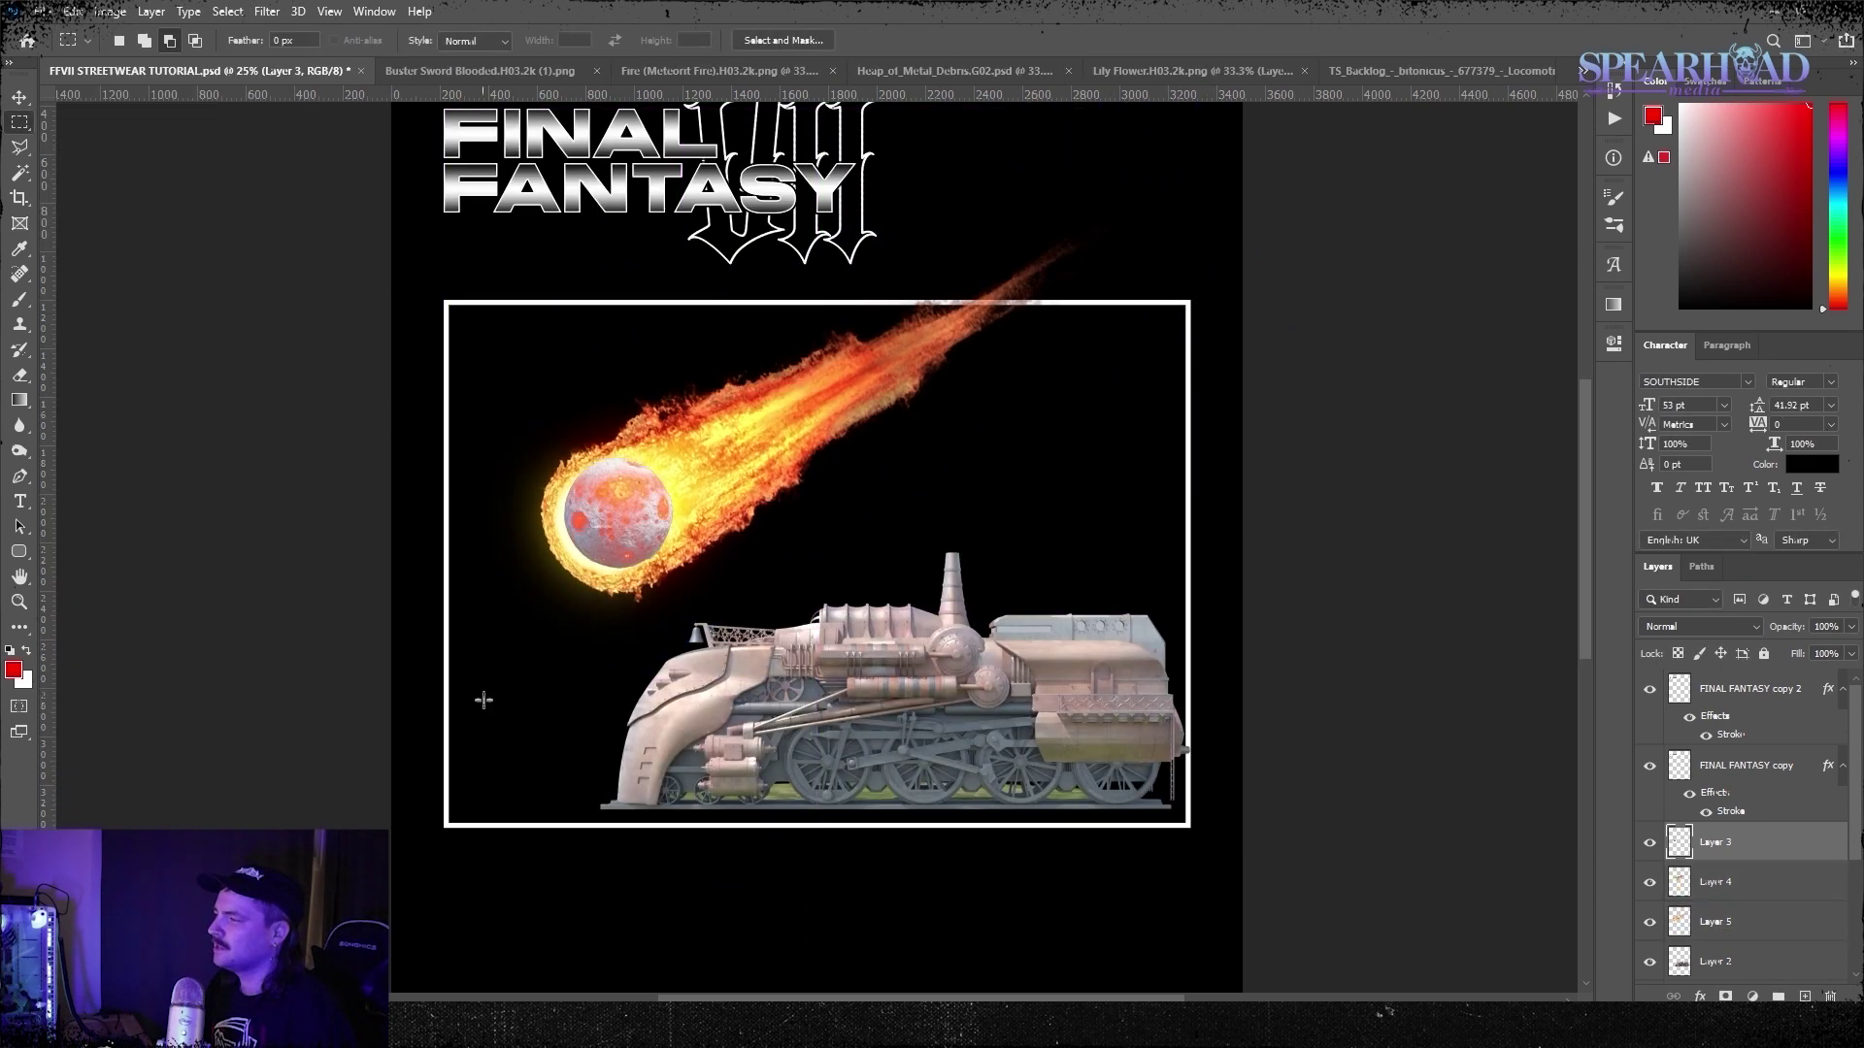
pyautogui.press('Return')
pyautogui.scroll(-1, 795, 386)
pyautogui.scroll(-4, 709, 98)
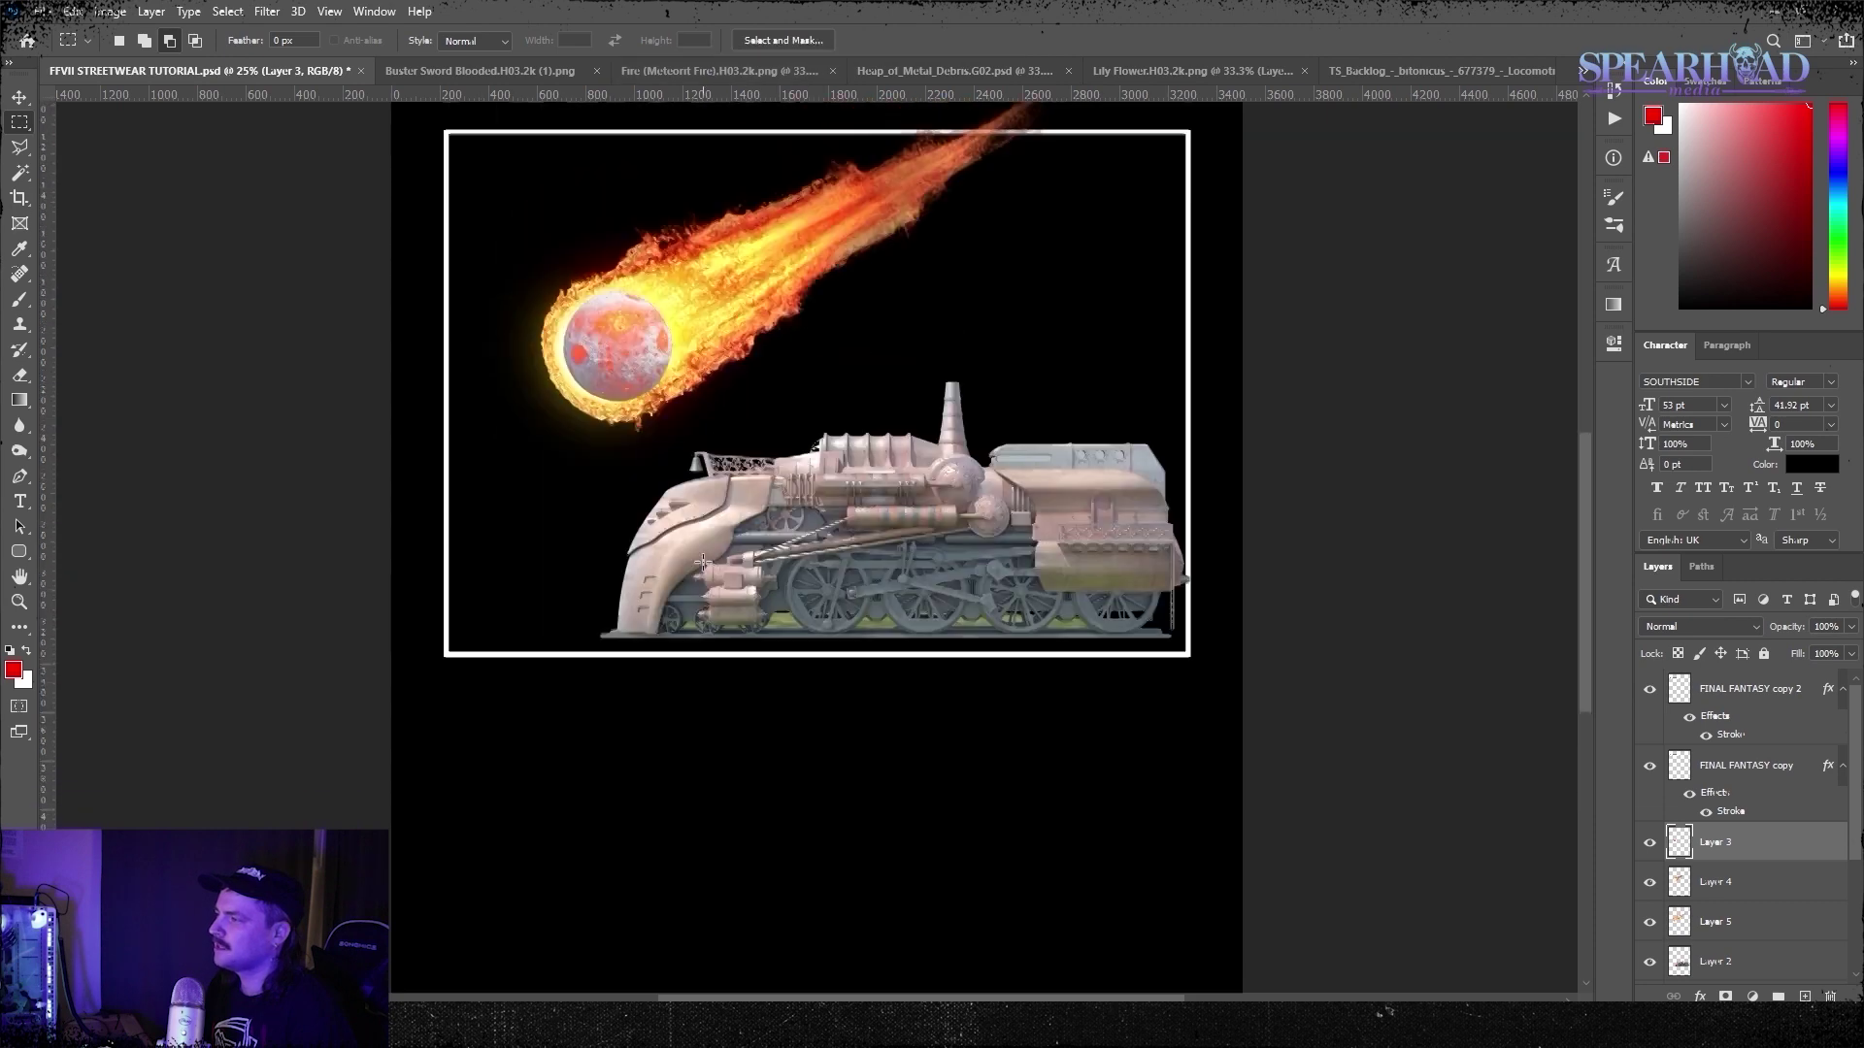
# Paste the lily flower into the poster, resize it and place it over the frame's upper right corner beside the title
pyautogui.scroll(9, 713, 98)
pyautogui.click(1194, 72)
pyautogui.click(233, 71)
pyautogui.scroll(-1, 259, 98)
pyautogui.hotkey('ctrl', 'v')
pyautogui.hotkey('ctrl', 't')
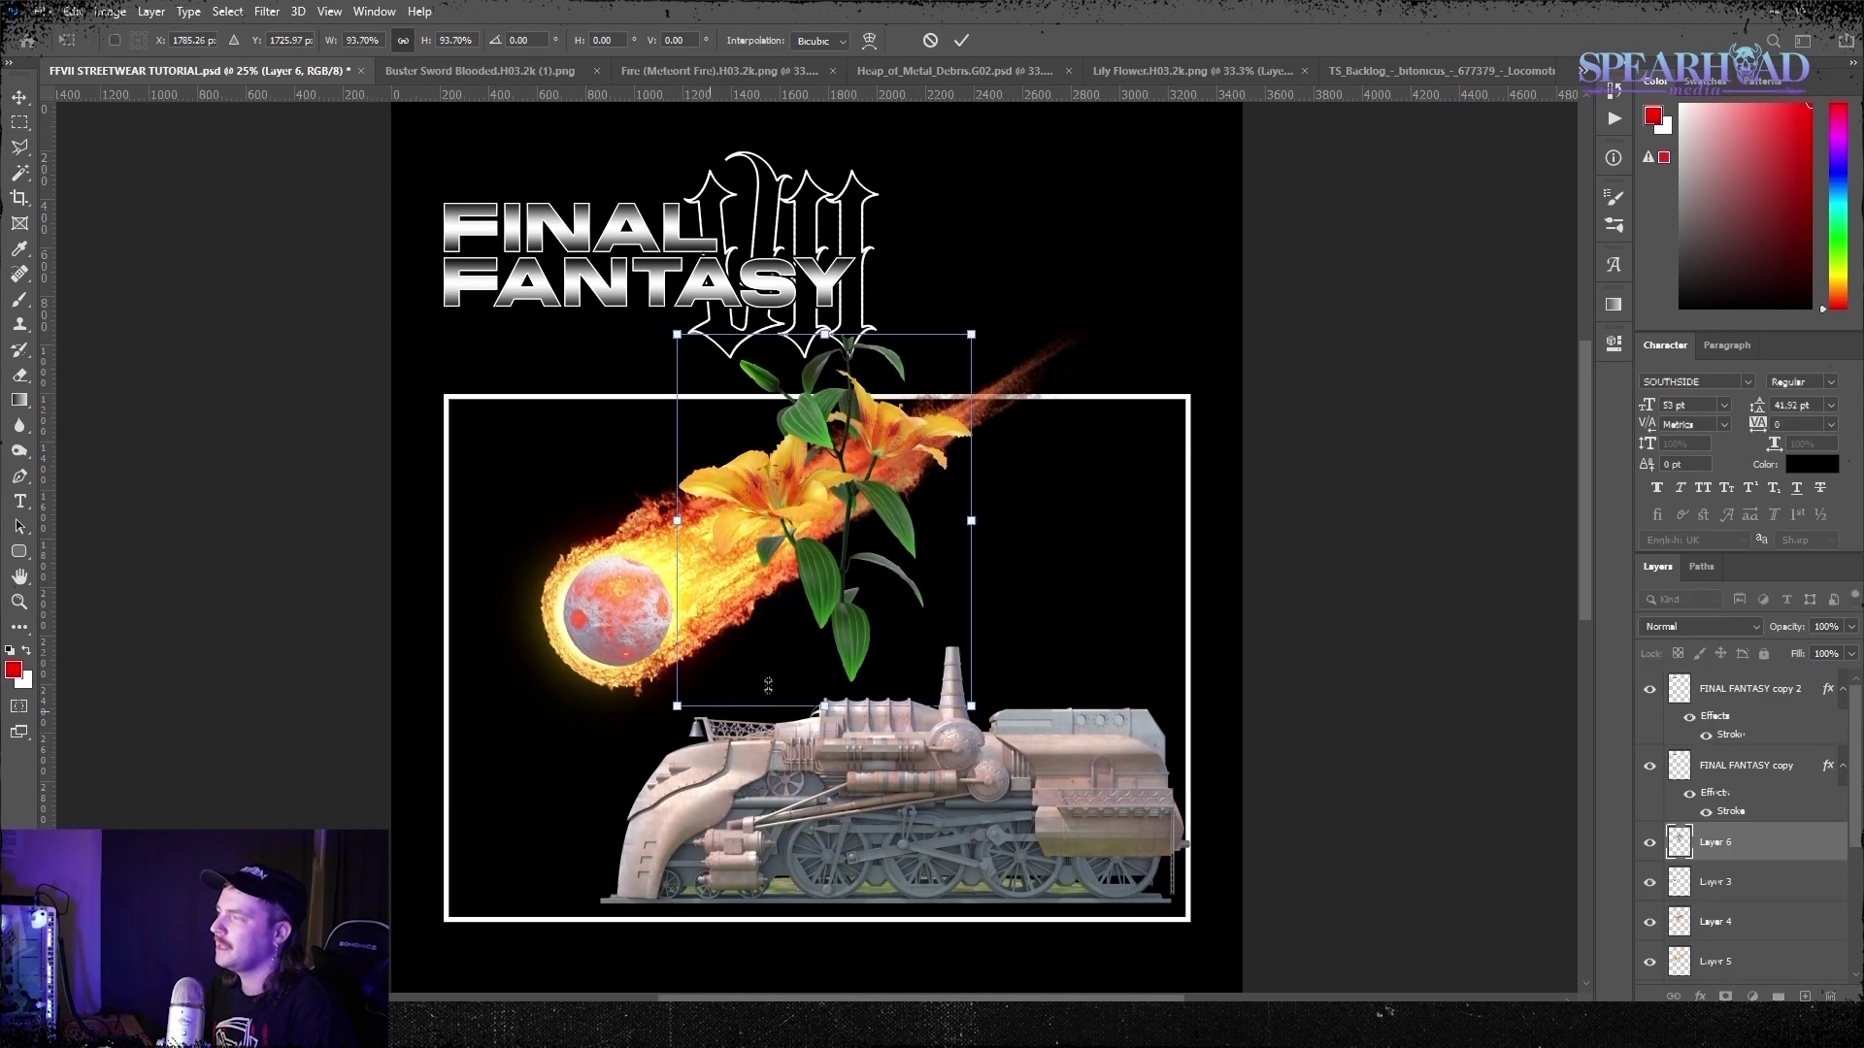
pyautogui.moveTo(766, 687); pyautogui.dragTo(994, 506)
pyautogui.moveTo(1054, 528); pyautogui.dragTo(1054, 567)
pyautogui.press('Return')
# Add the white text DUE RECOMPENSE in Shm Siege Engine Regular below the frame and shift it fully onto the poster
pyautogui.scroll(-10, 1048, 555)
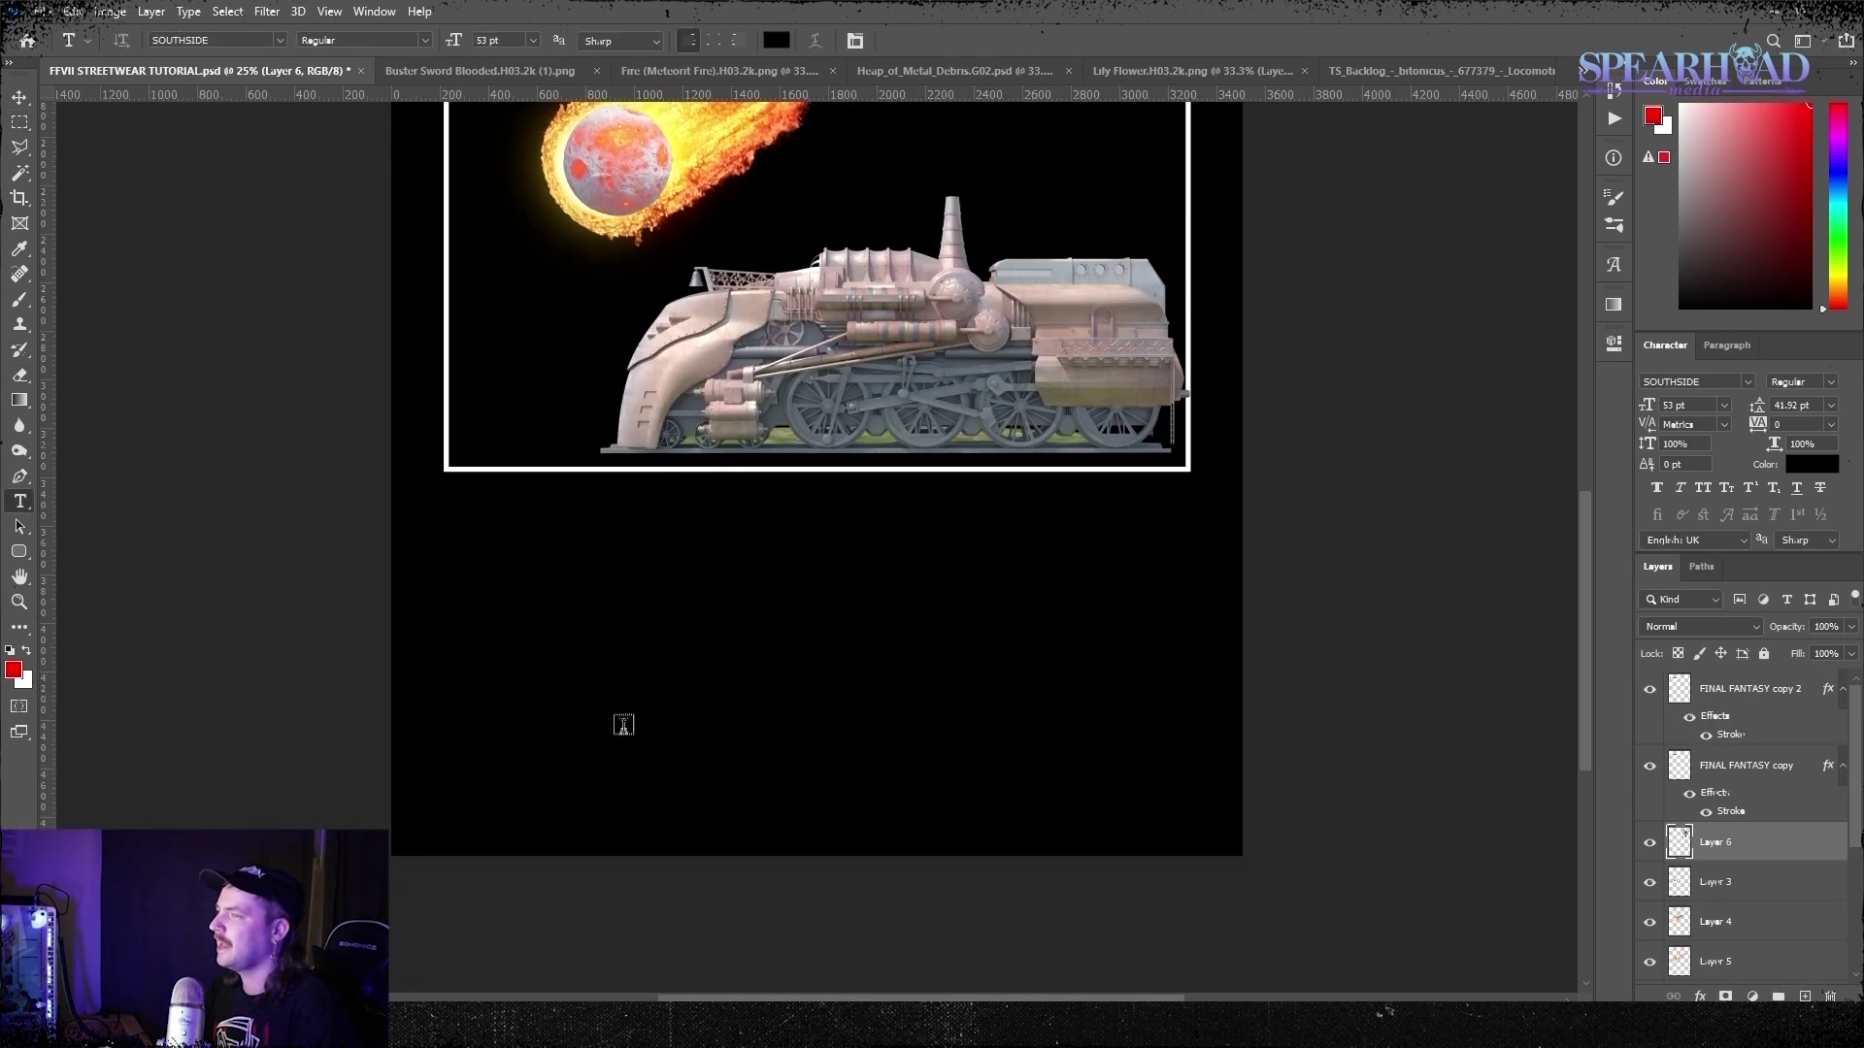
pyautogui.click(283, 44)
pyautogui.write('shm')
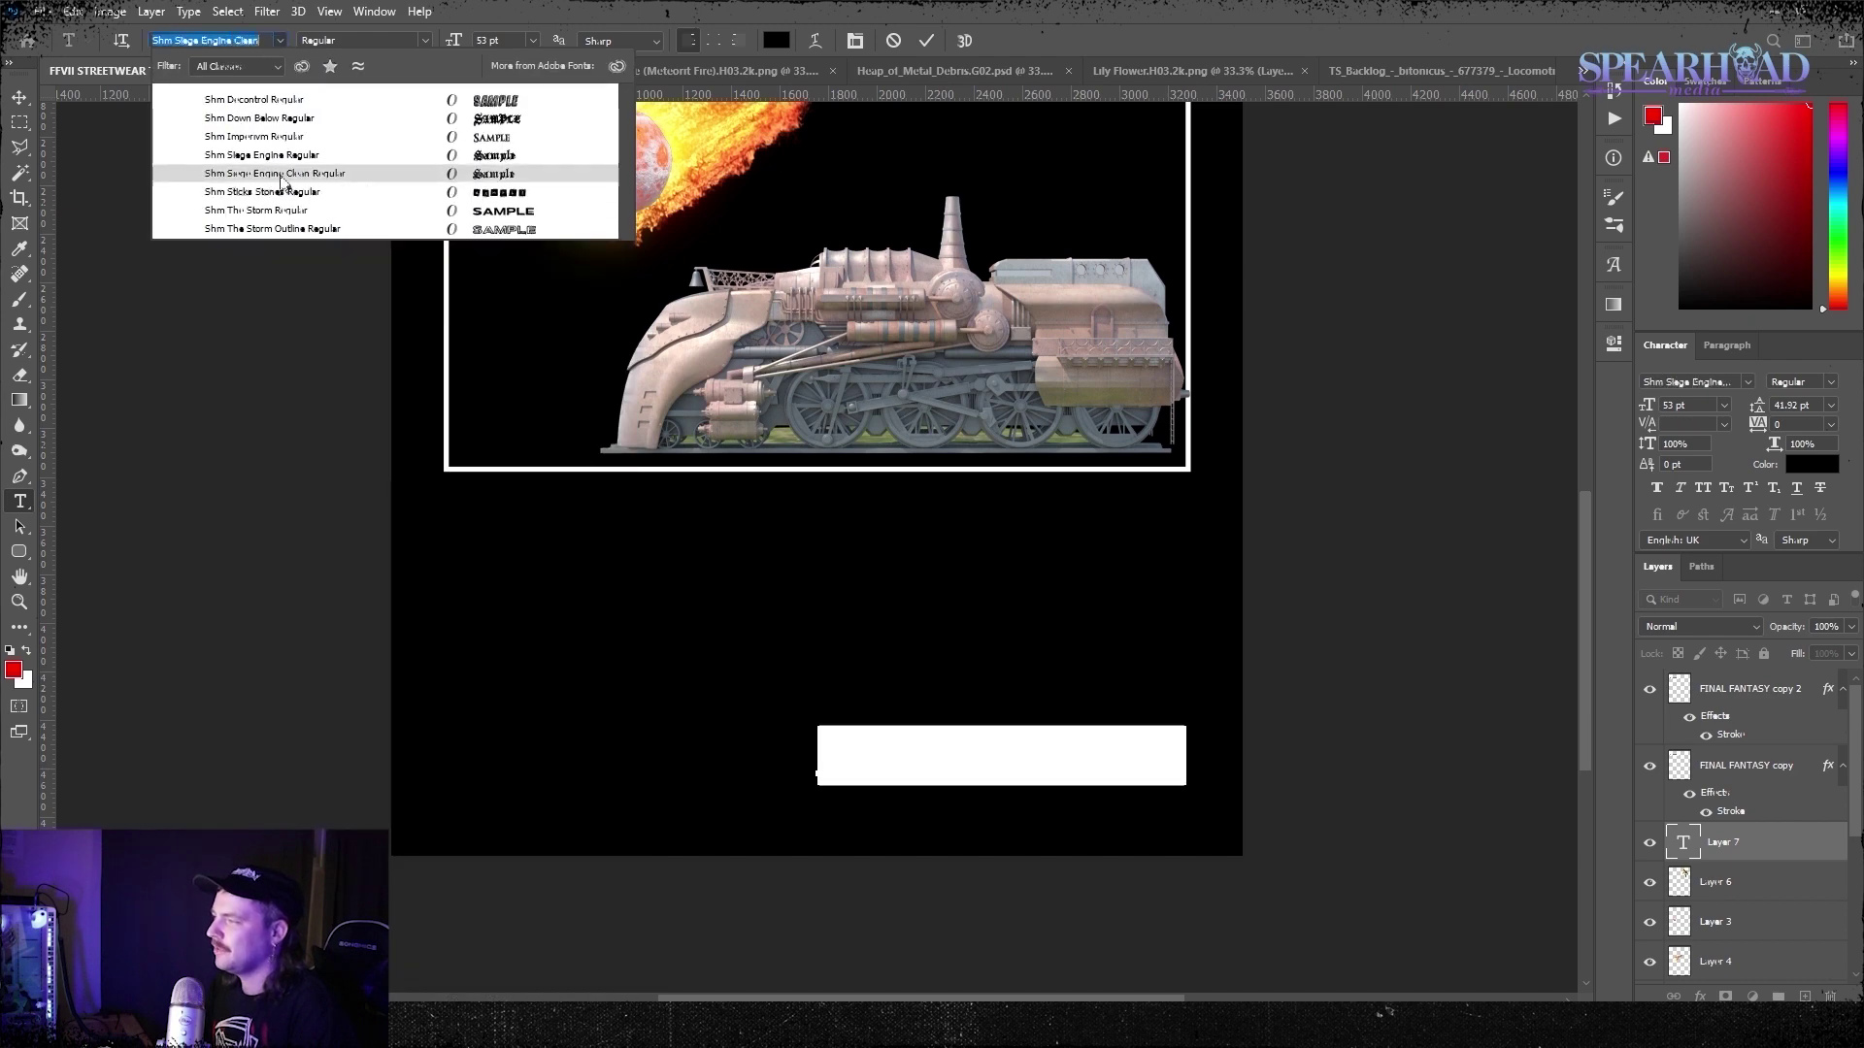
pyautogui.click(267, 155)
pyautogui.click(776, 40)
pyautogui.click(1085, 362)
pyautogui.click(1522, 355)
pyautogui.write('DUE RECOMPENSE')
pyautogui.click(19, 97)
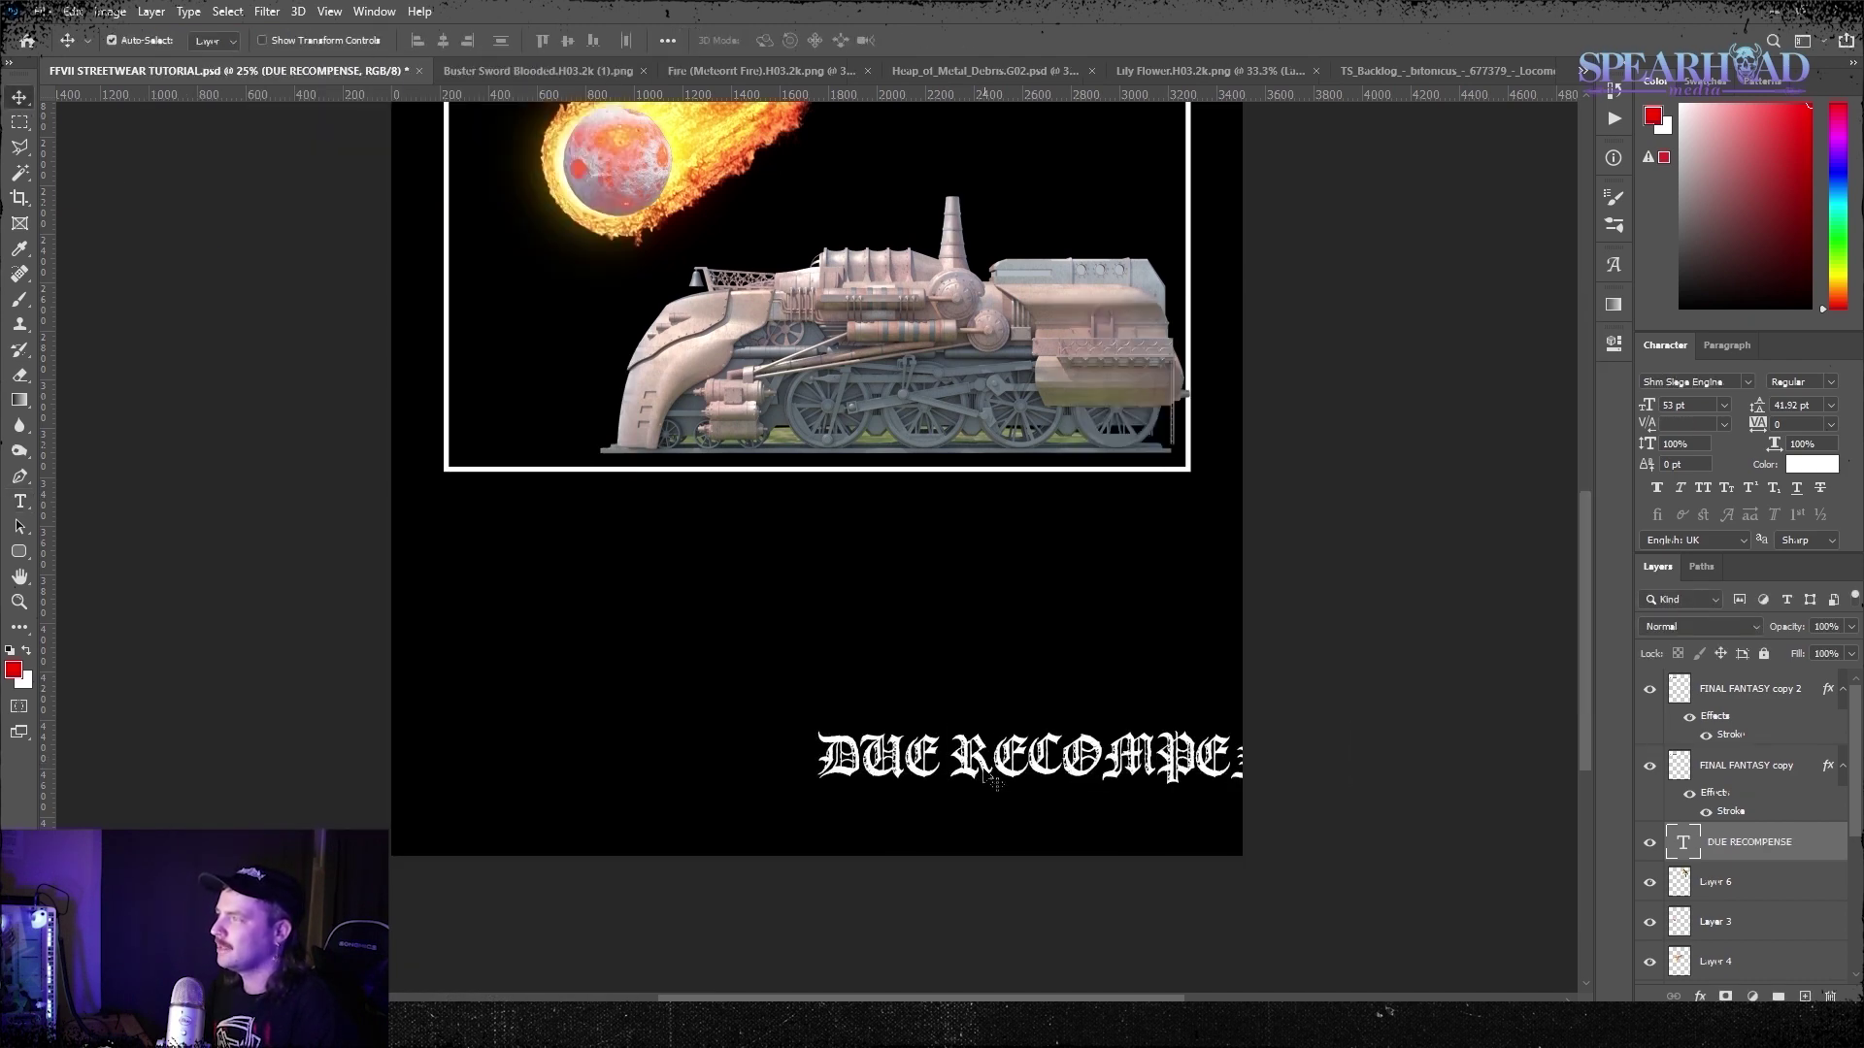
pyautogui.moveTo(990, 777); pyautogui.dragTo(781, 776)
# Tighten the kerning of the uneven letter gaps in DUE RECOMPENSE, using a value of -40
pyautogui.click(19, 147)
pyautogui.hotkey('ctrl', '+')
pyautogui.hotkey('ctrl', '+')
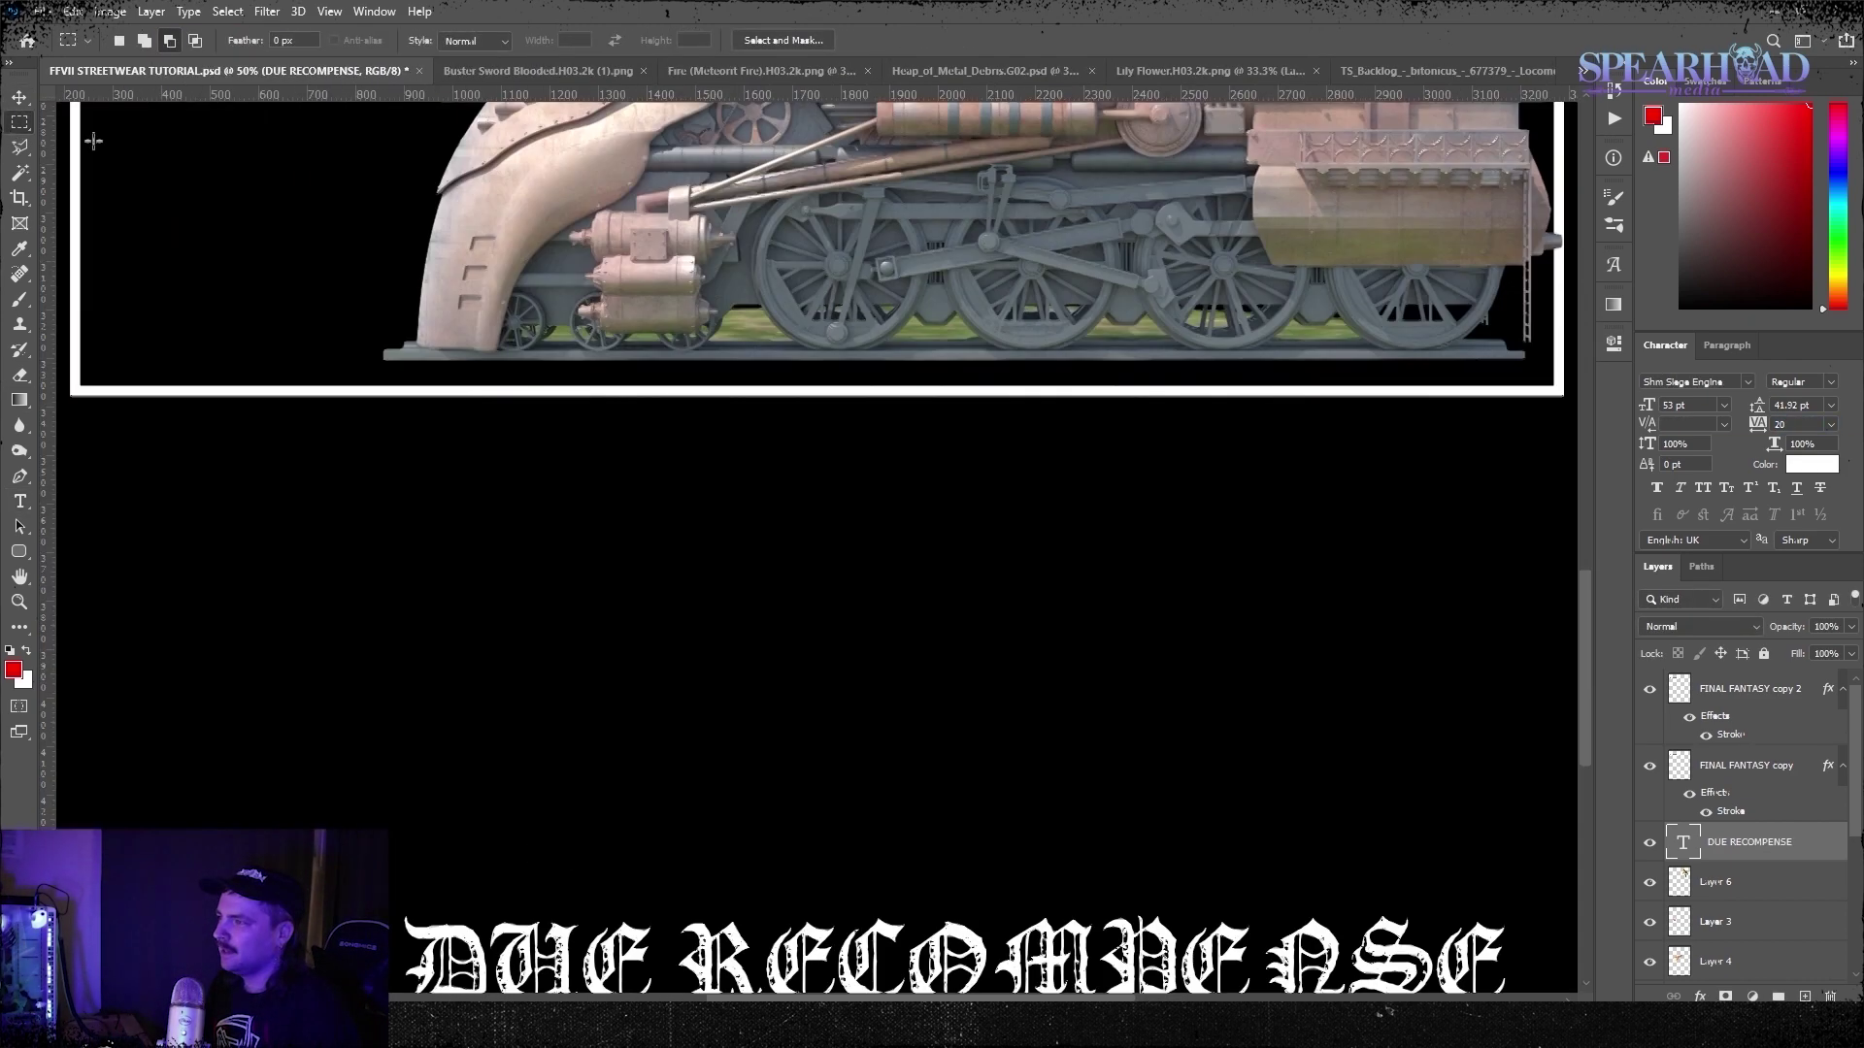
pyautogui.scroll(-3, 816, 543)
pyautogui.click(19, 501)
pyautogui.click(1087, 713)
pyautogui.click(1687, 424)
pyautogui.write('-70')
pyautogui.click(1090, 699)
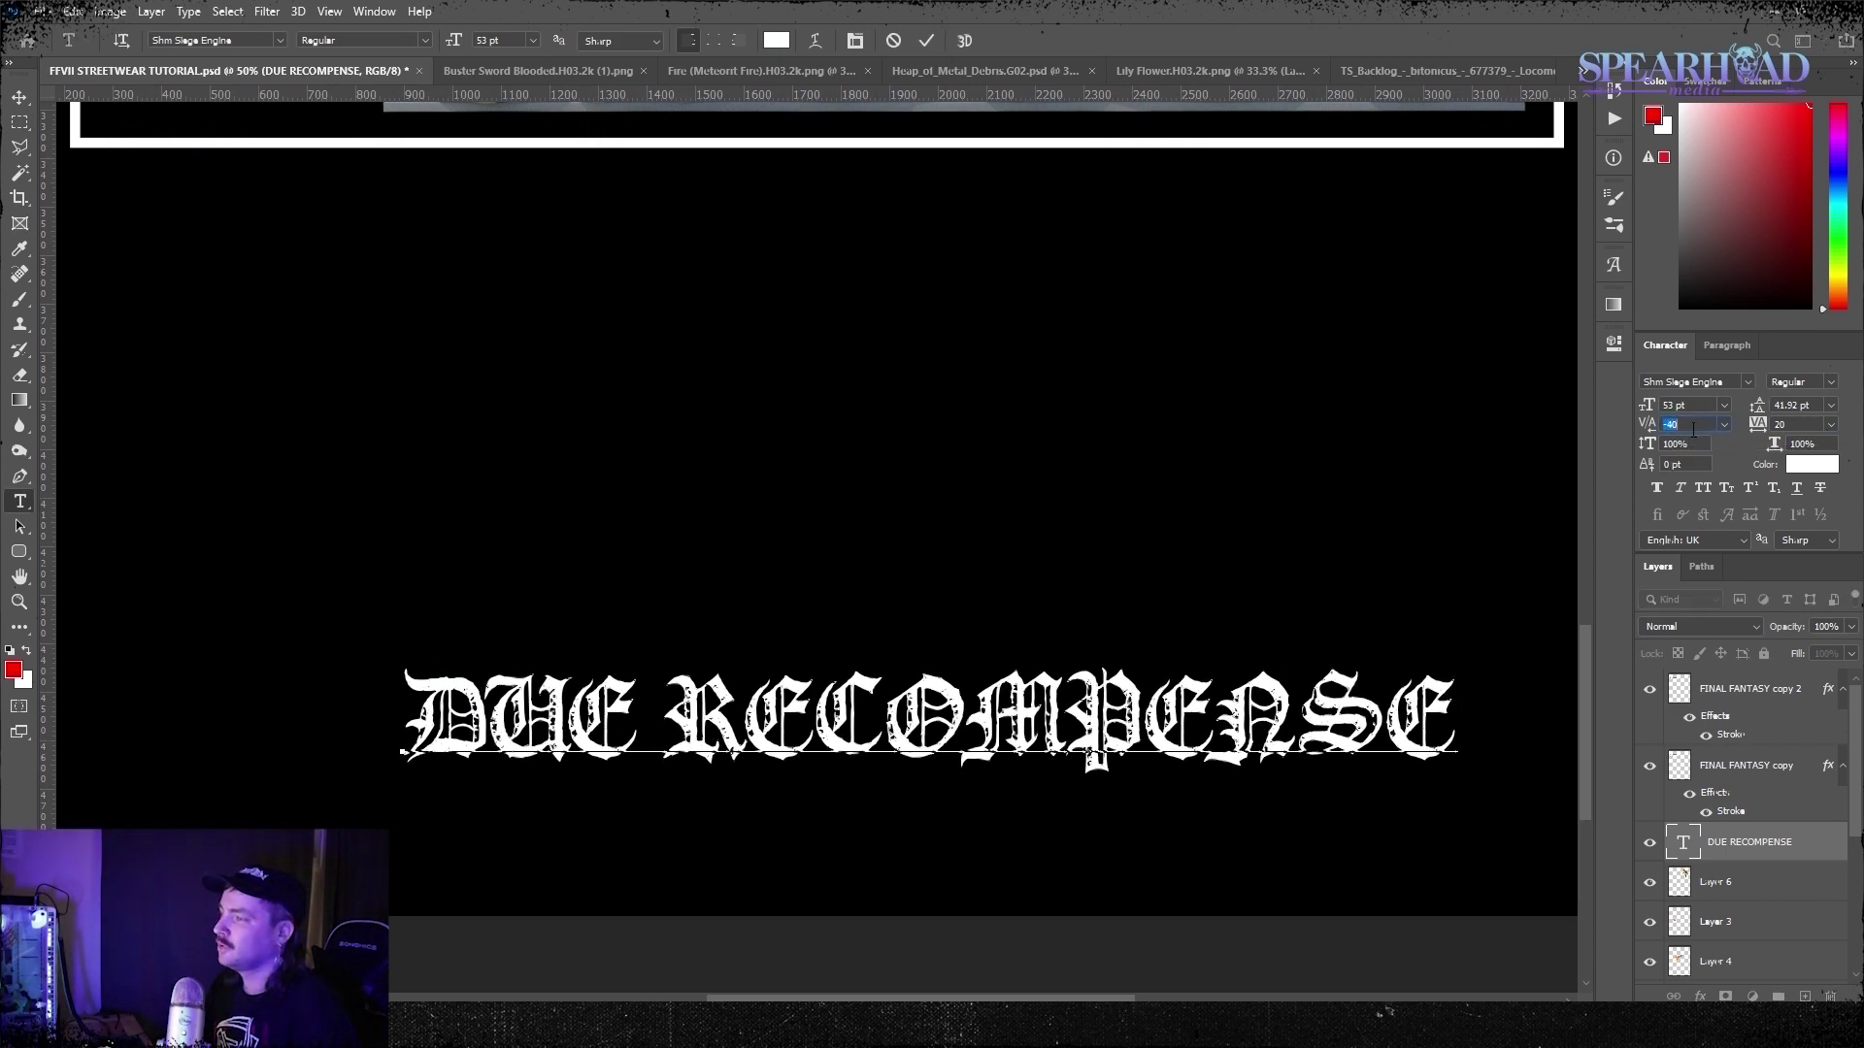
# Place DUE RECOMPENSE directly below the white frame, aligned with the frame's right edge
pyautogui.click(19, 123)
pyautogui.hotkey('ctrl', '-')
pyautogui.hotkey('ctrl', '-')
pyautogui.hotkey('ctrl', '-')
pyautogui.hotkey('ctrl', '-')
pyautogui.hotkey('ctrl', '-')
pyautogui.hotkey('ctrl', '-')
pyautogui.hotkey('ctrl', '-')
pyautogui.hotkey('ctrl', 't')
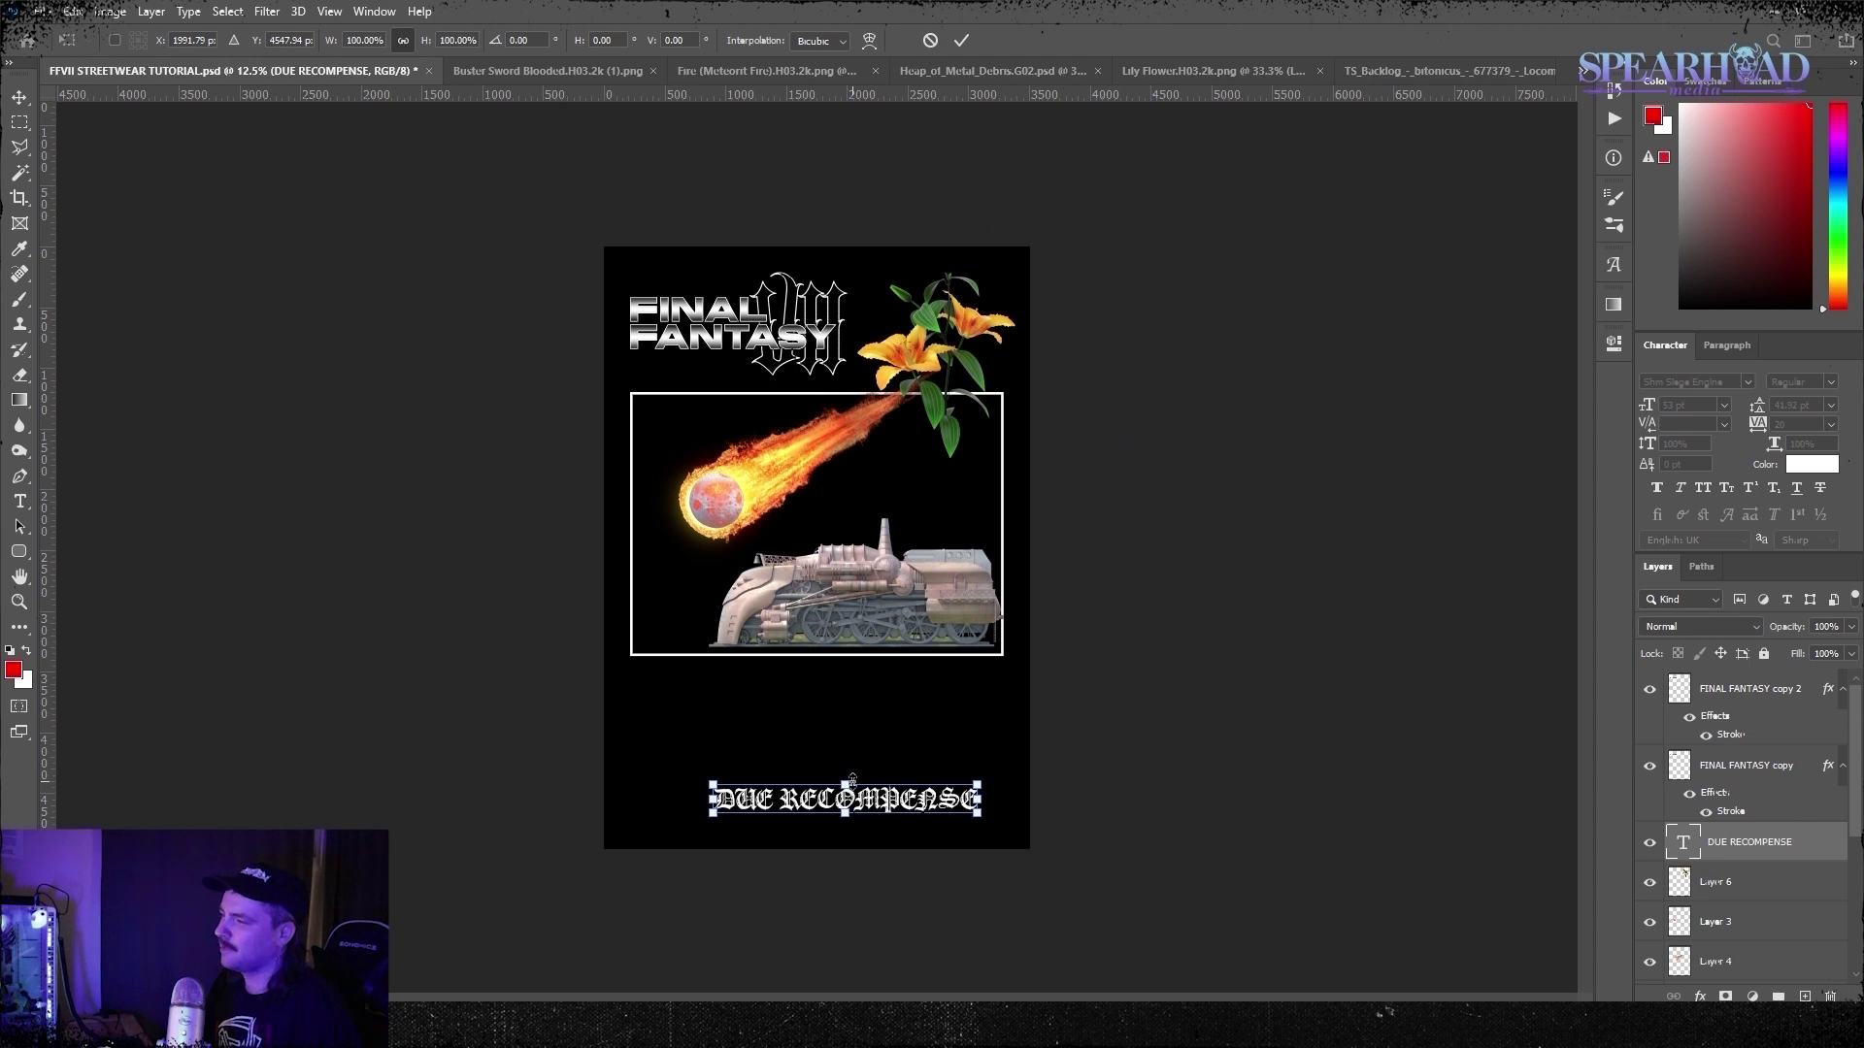
pyautogui.press('Return')
# Duplicate the DUE RECOMPENSE text layer and flip the copy vertically
pyautogui.rightClick(1744, 842)
pyautogui.click(1592, 221)
pyautogui.press('Return')
pyautogui.click(73, 12)
pyautogui.click(389, 800)
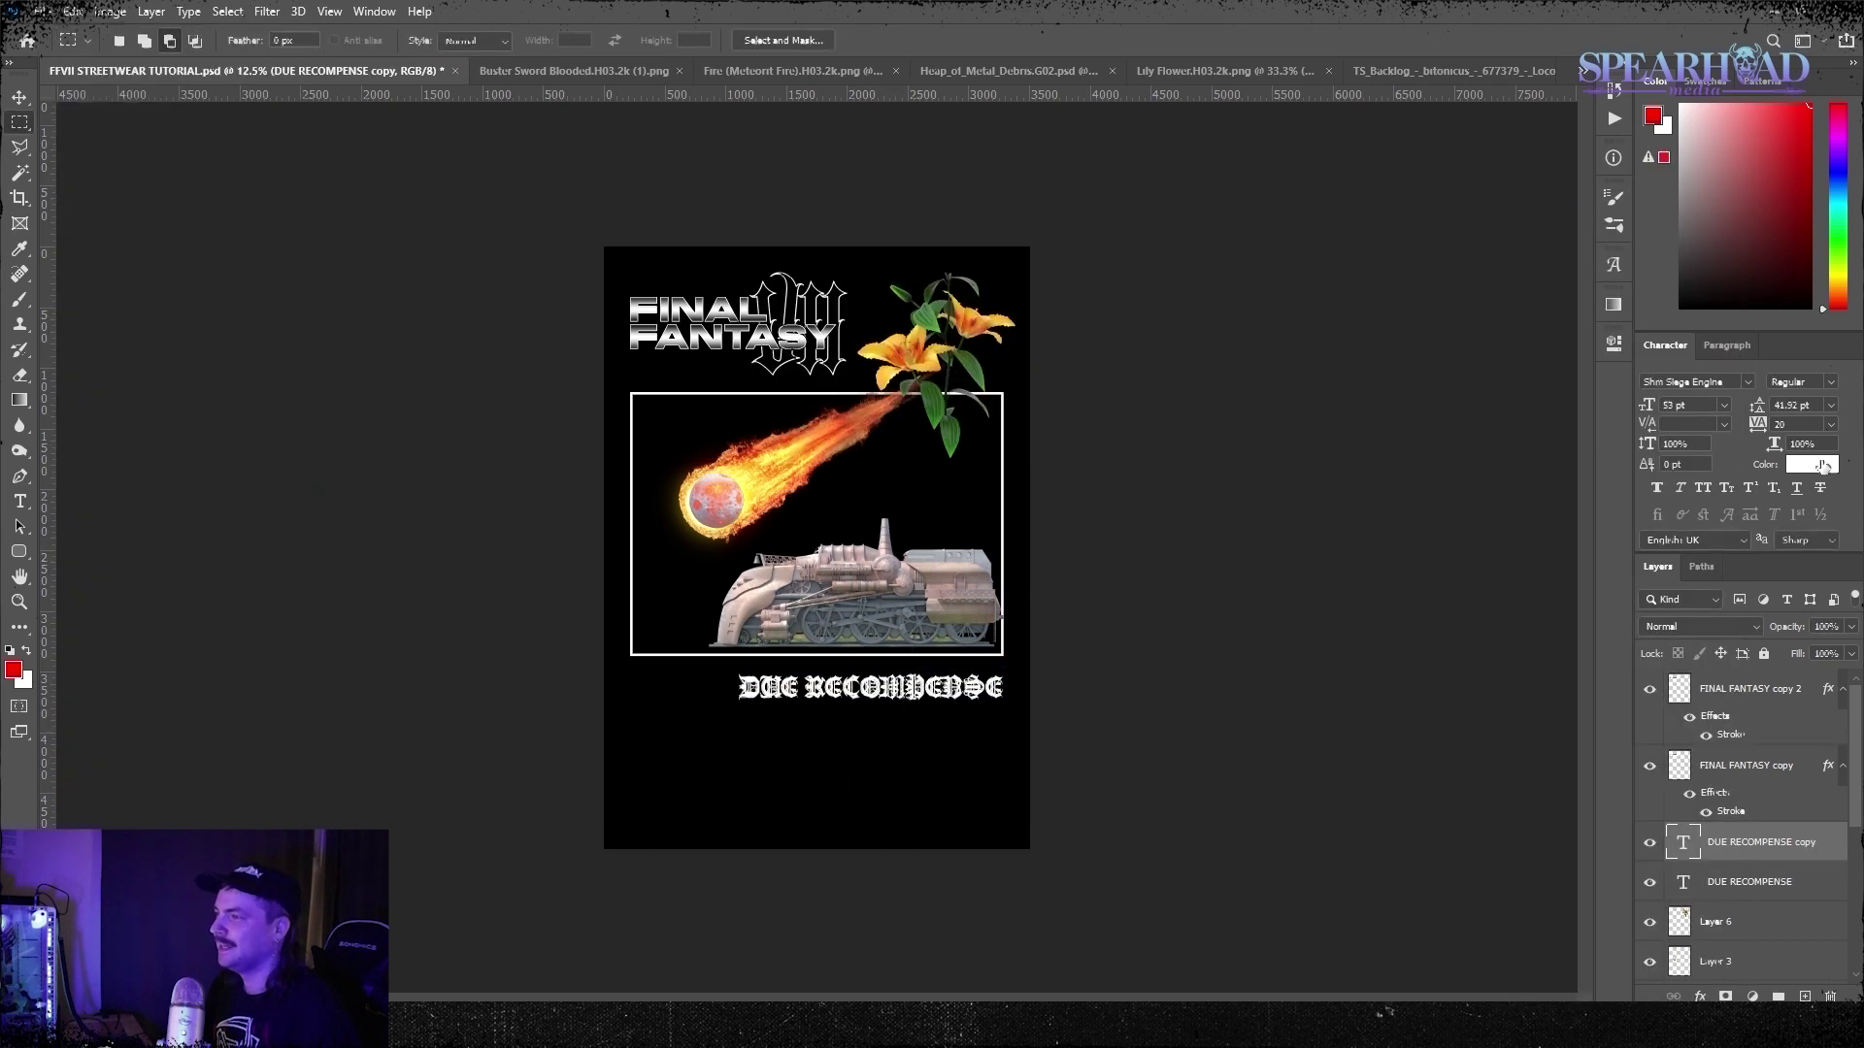
# Color the flipped text black, set it as a reflection under the original, and outline it with a white Stroke
pyautogui.click(1811, 464)
pyautogui.click(1085, 621)
pyautogui.hotkey('ctrl', '+')
pyautogui.hotkey('ctrl', '+')
pyautogui.hotkey('ctrl', 't')
pyautogui.click(151, 11)
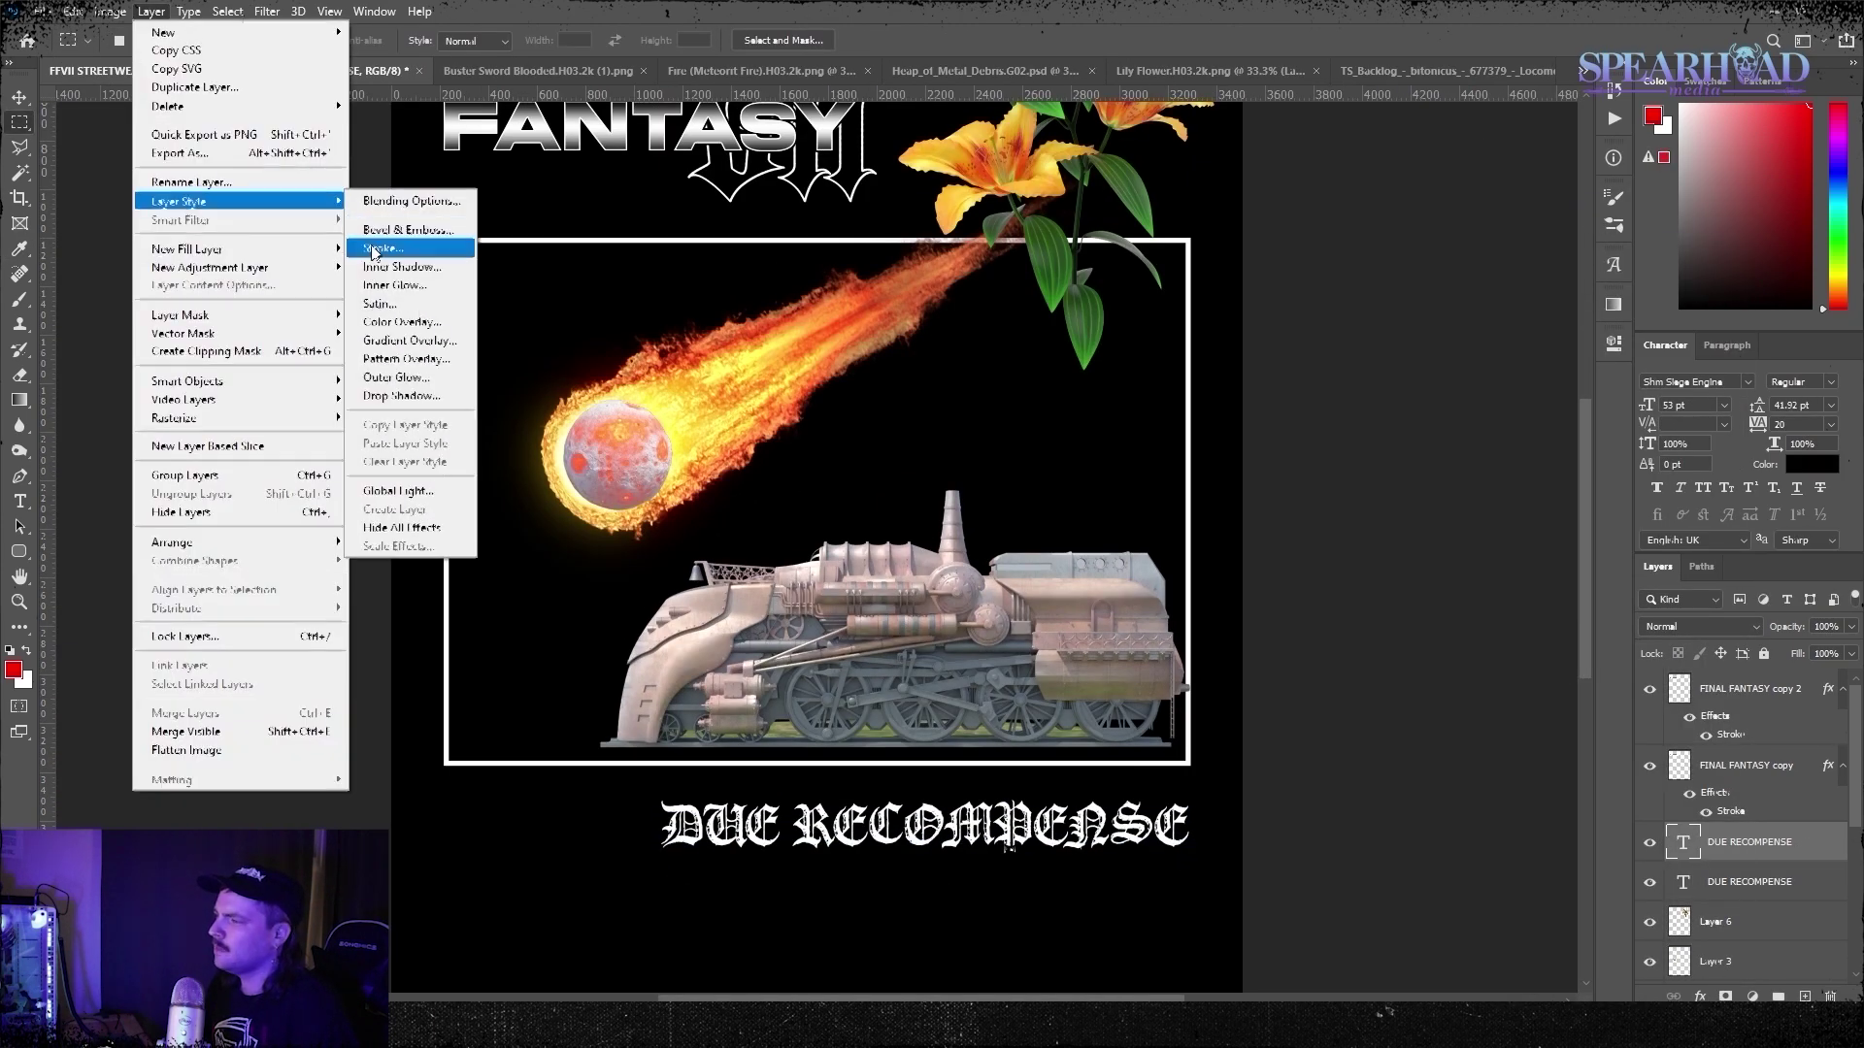
pyautogui.click(427, 245)
pyautogui.click(1782, 553)
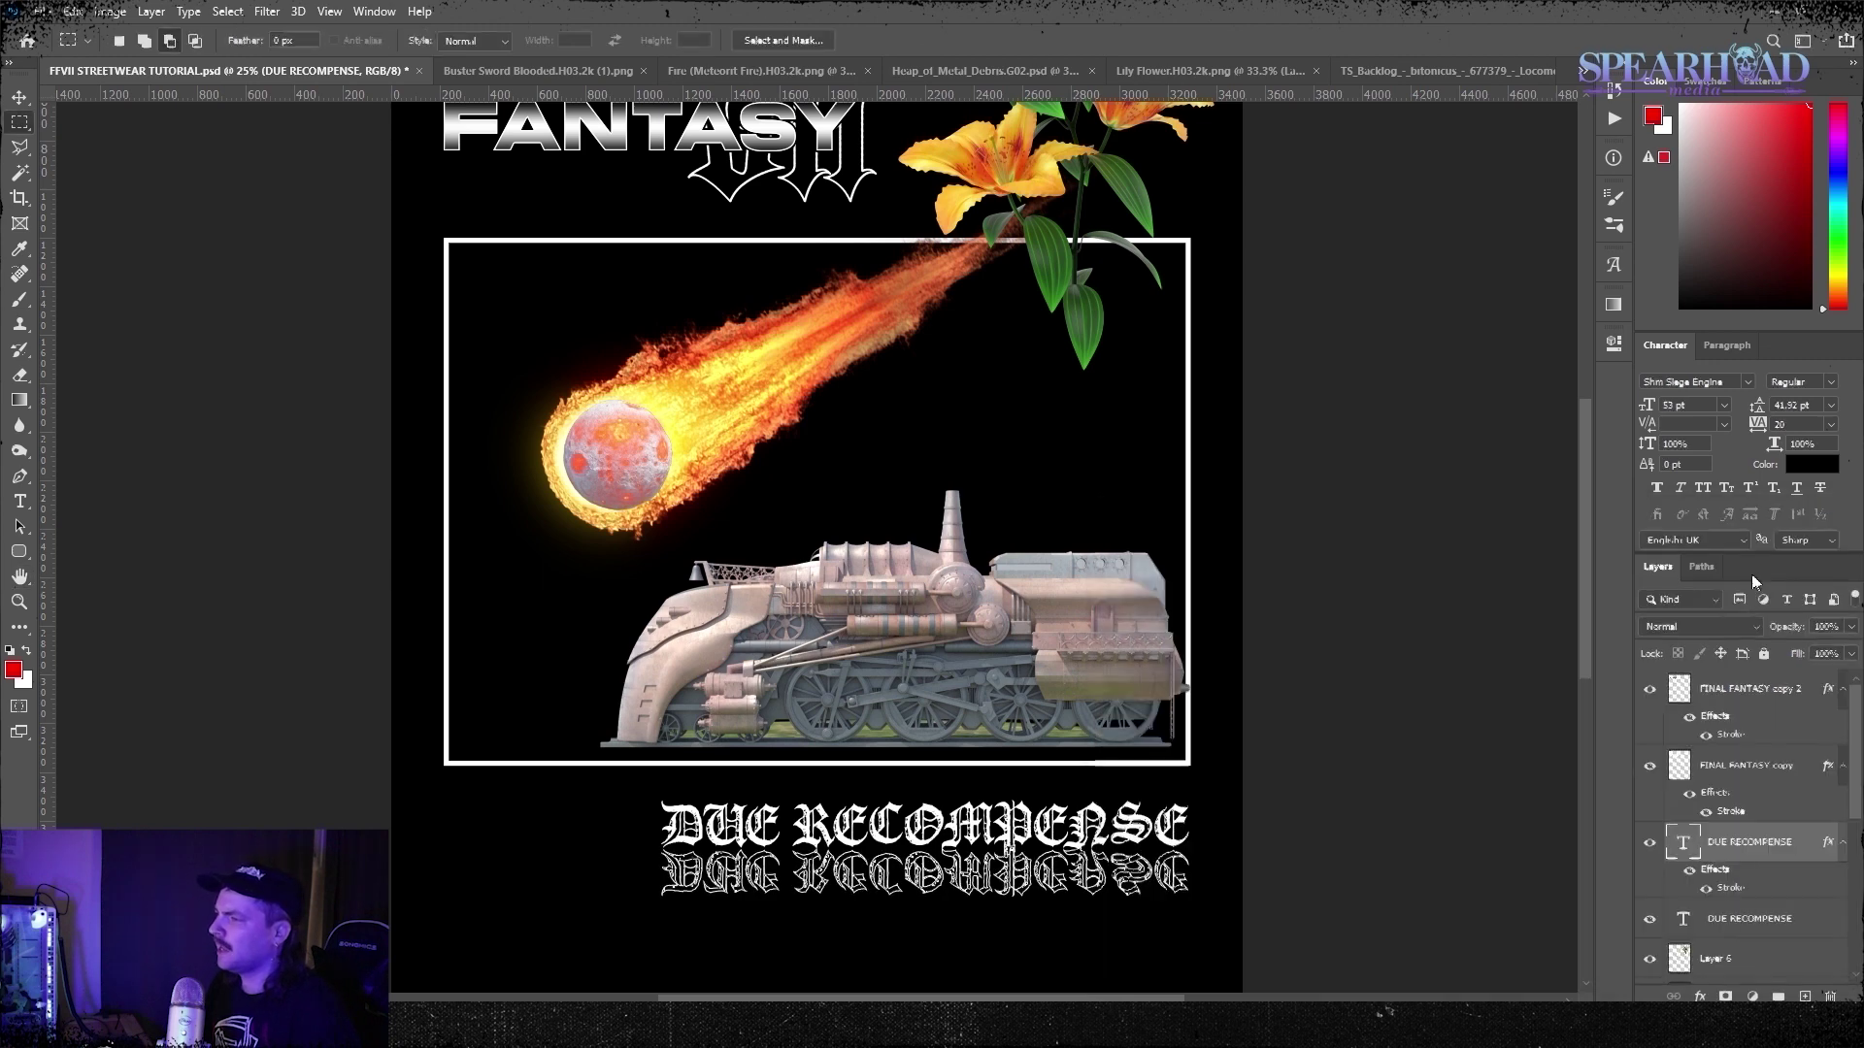
# Paste the heap of metal debris beneath the locomotive layer and fit it into the frame's lower left behind the train
pyautogui.hotkey('ctrl', '-')
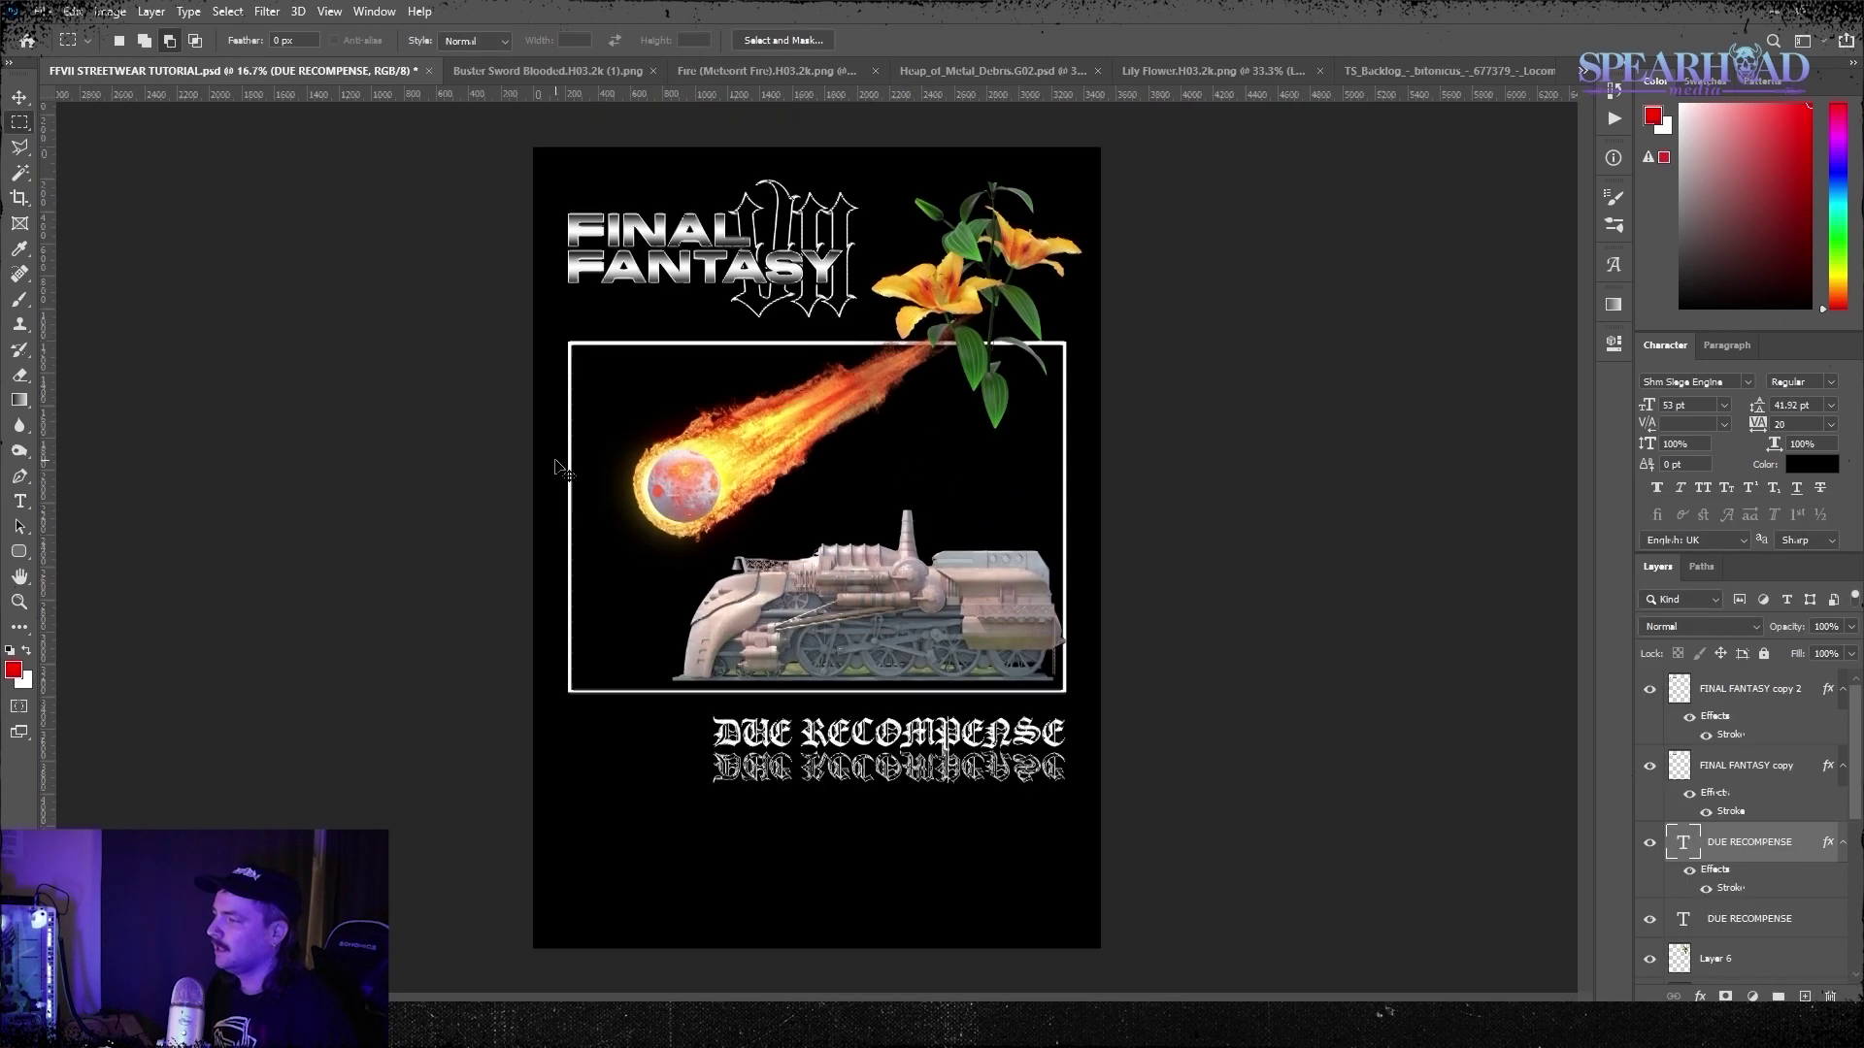
pyautogui.click(981, 71)
pyautogui.click(145, 70)
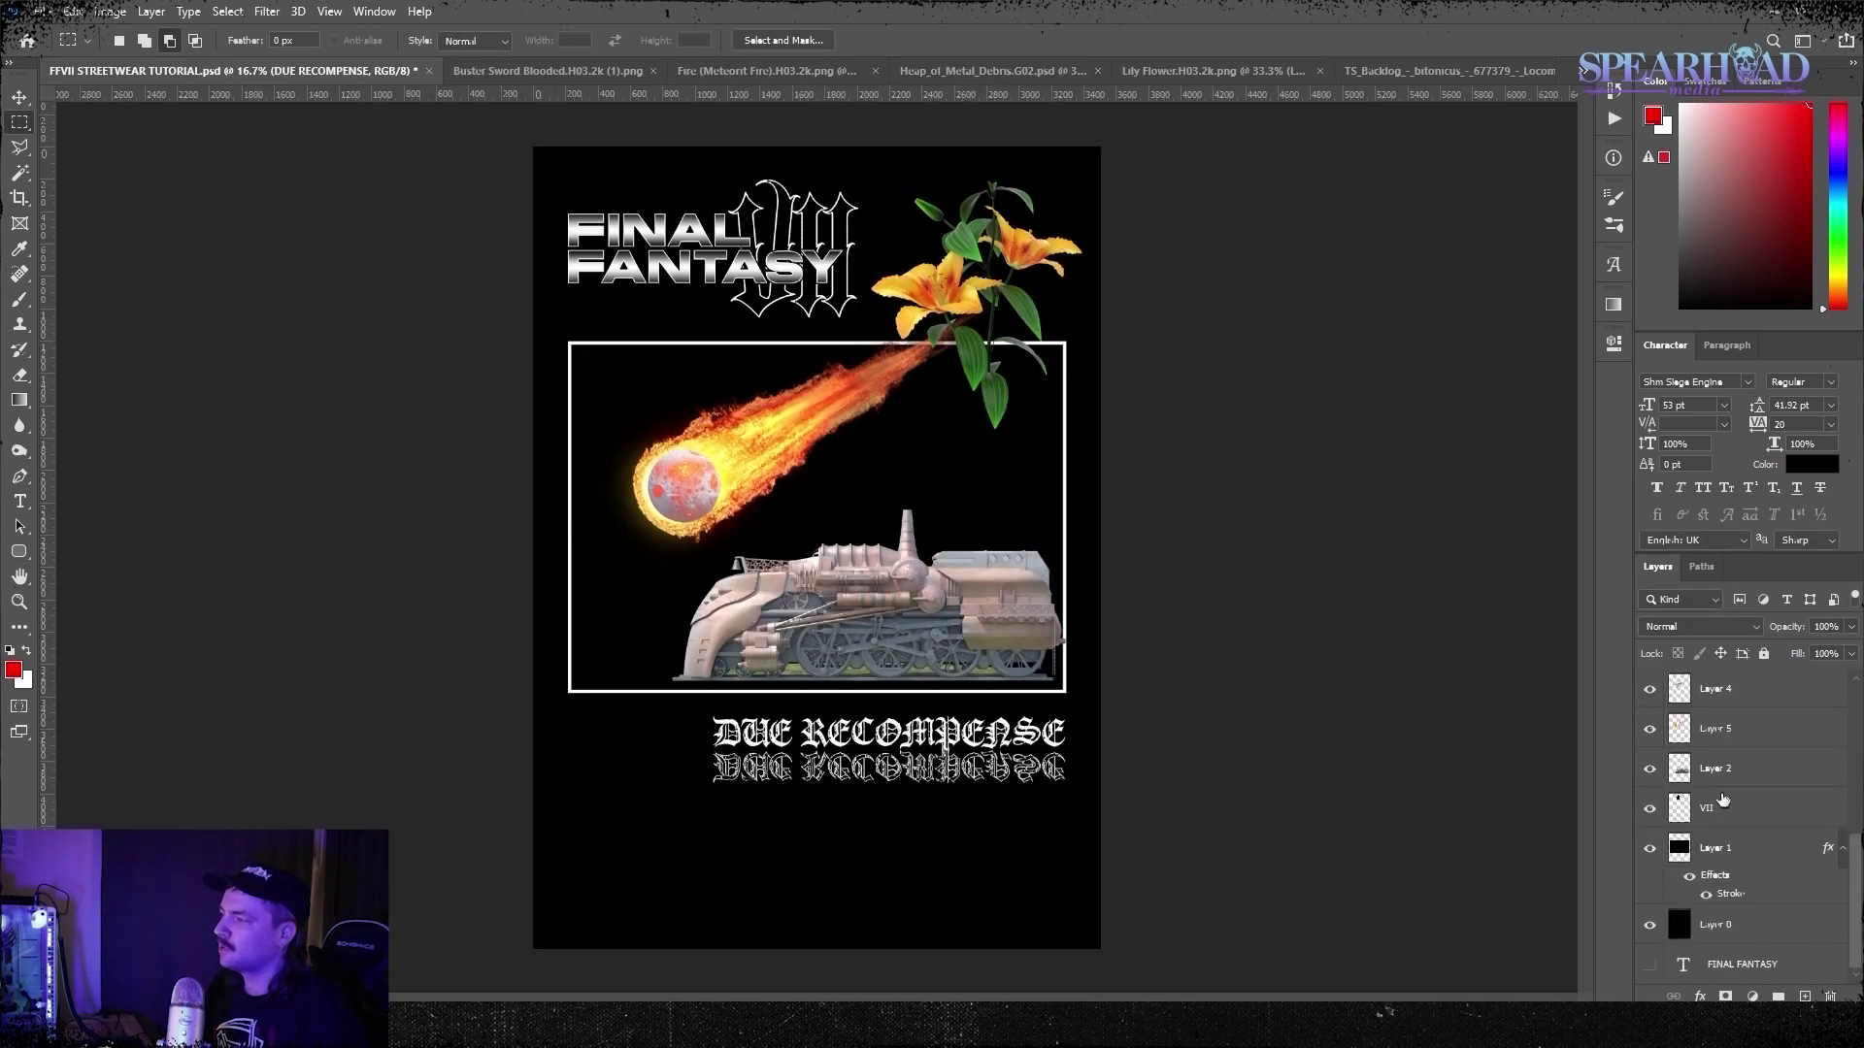
pyautogui.click(1722, 800)
pyautogui.hotkey('ctrl', 'v')
pyautogui.hotkey('ctrl', 't')
pyautogui.moveTo(918, 491); pyautogui.dragTo(1093, 393)
pyautogui.moveTo(1029, 456); pyautogui.dragTo(874, 534)
pyautogui.moveTo(935, 467); pyautogui.dragTo(898, 490)
pyautogui.press('Return')
# Close the locomotive, lily flower, metal debris and meteorite fire files
pyautogui.click(1436, 74)
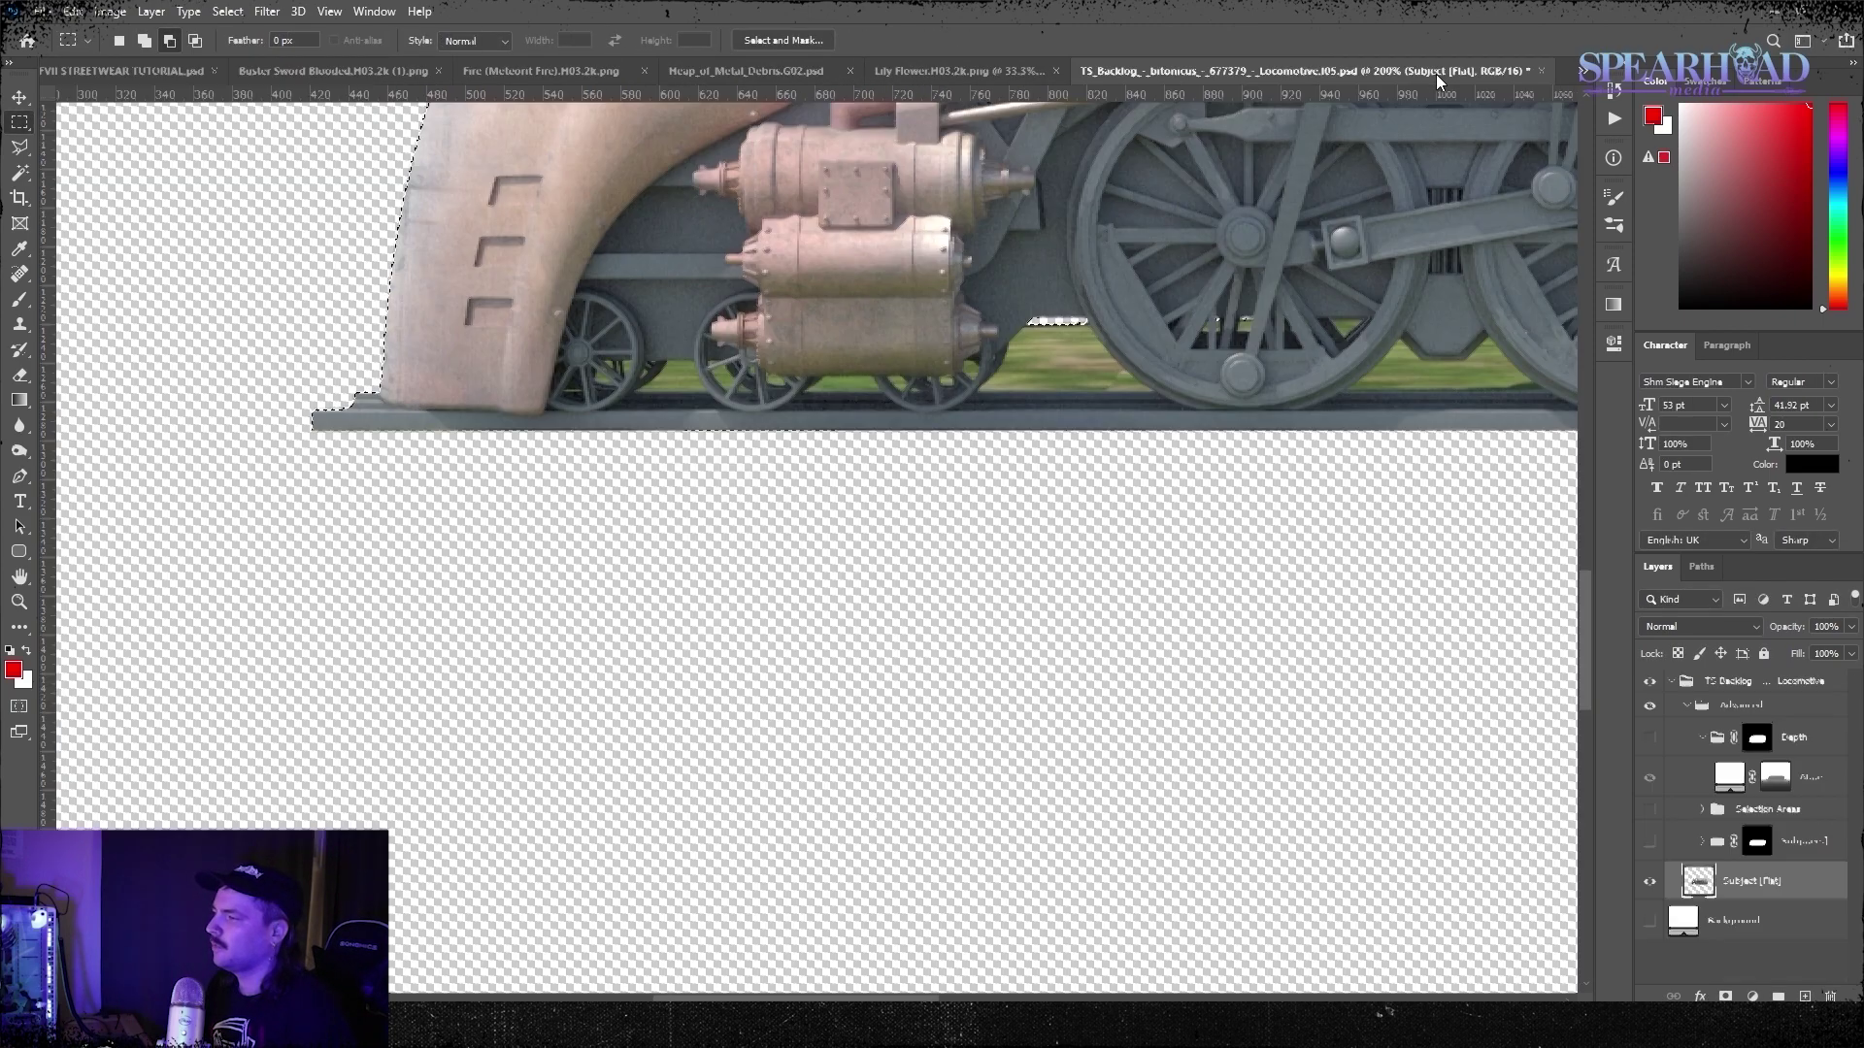
pyautogui.hotkey('ctrl', 'w')
pyautogui.click(1320, 74)
pyautogui.hotkey('ctrl', 'w')
pyautogui.click(1186, 76)
pyautogui.hotkey('ctrl', 'w')
pyautogui.click(935, 76)
pyautogui.hotkey('ctrl', 'w')
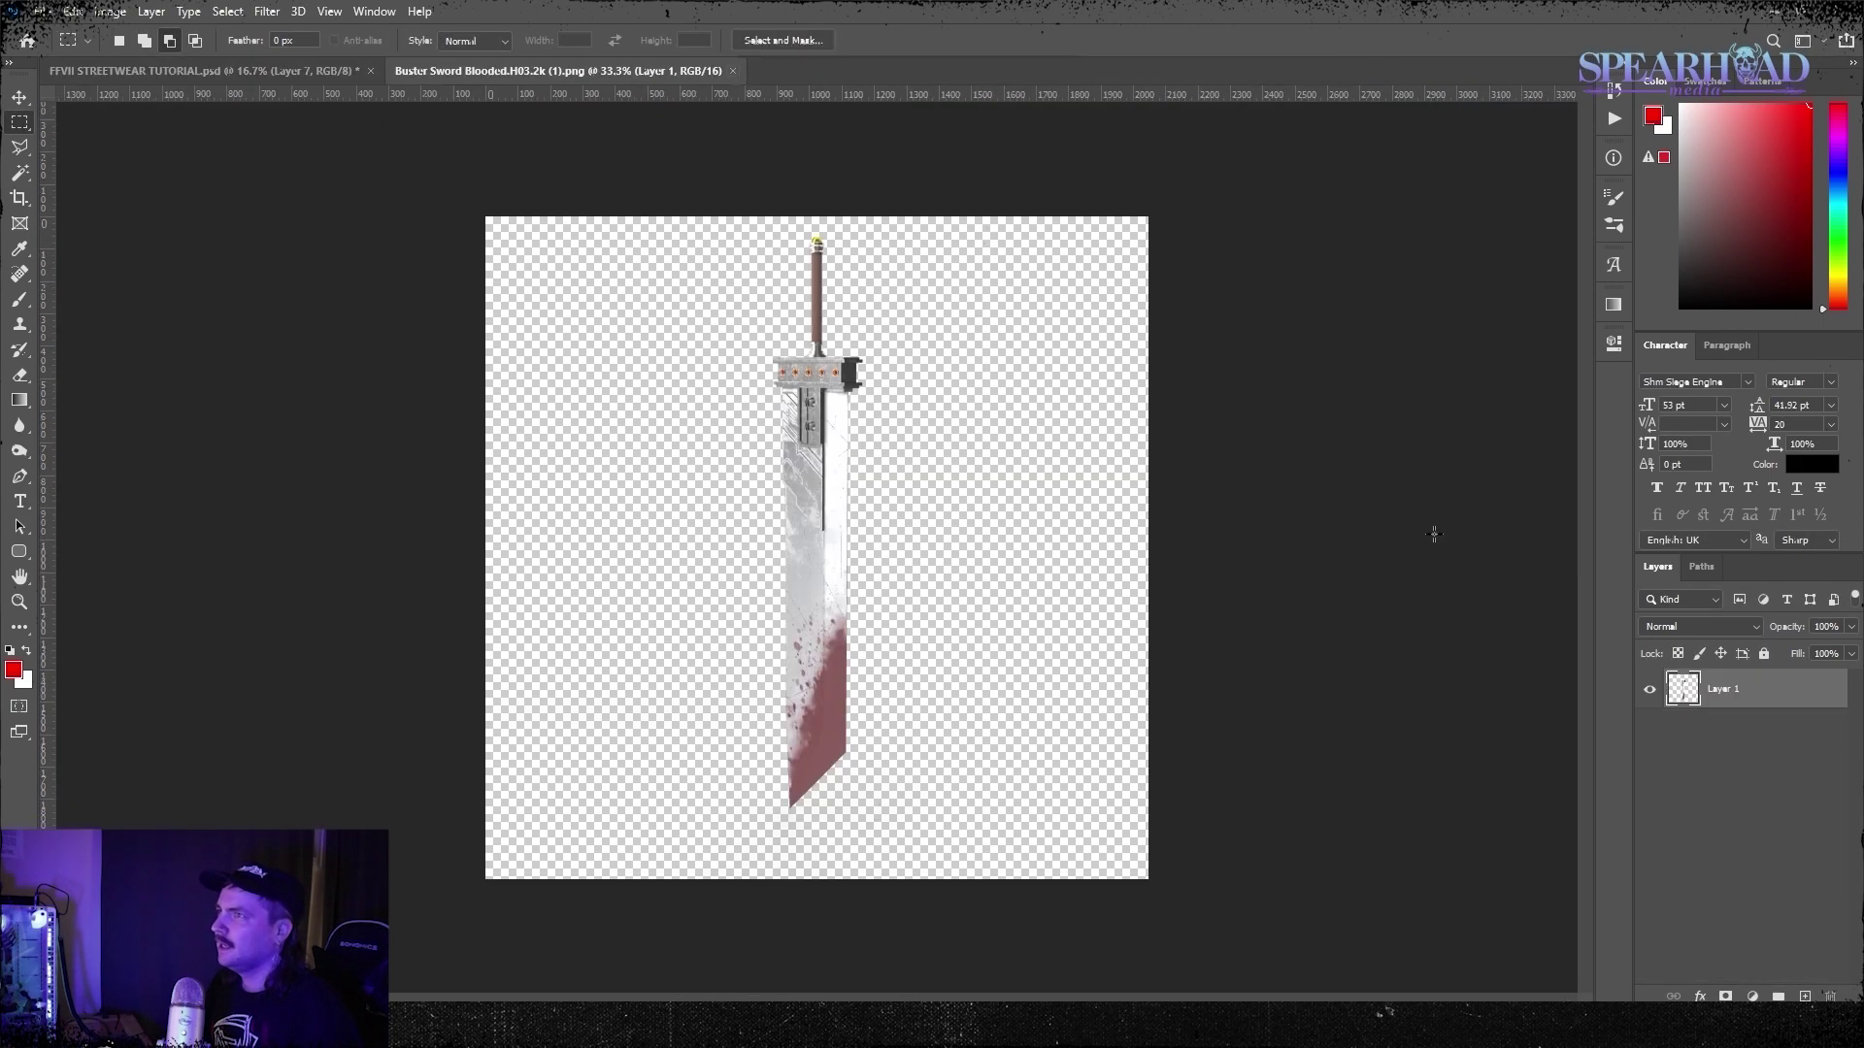
# Bring the blooded Buster Sword into the poster, resize it and stand it blade-down across the frame's lower left corner
pyautogui.moveTo(309, 84); pyautogui.dragTo(848, 856)
pyautogui.hotkey('ctrl', 't')
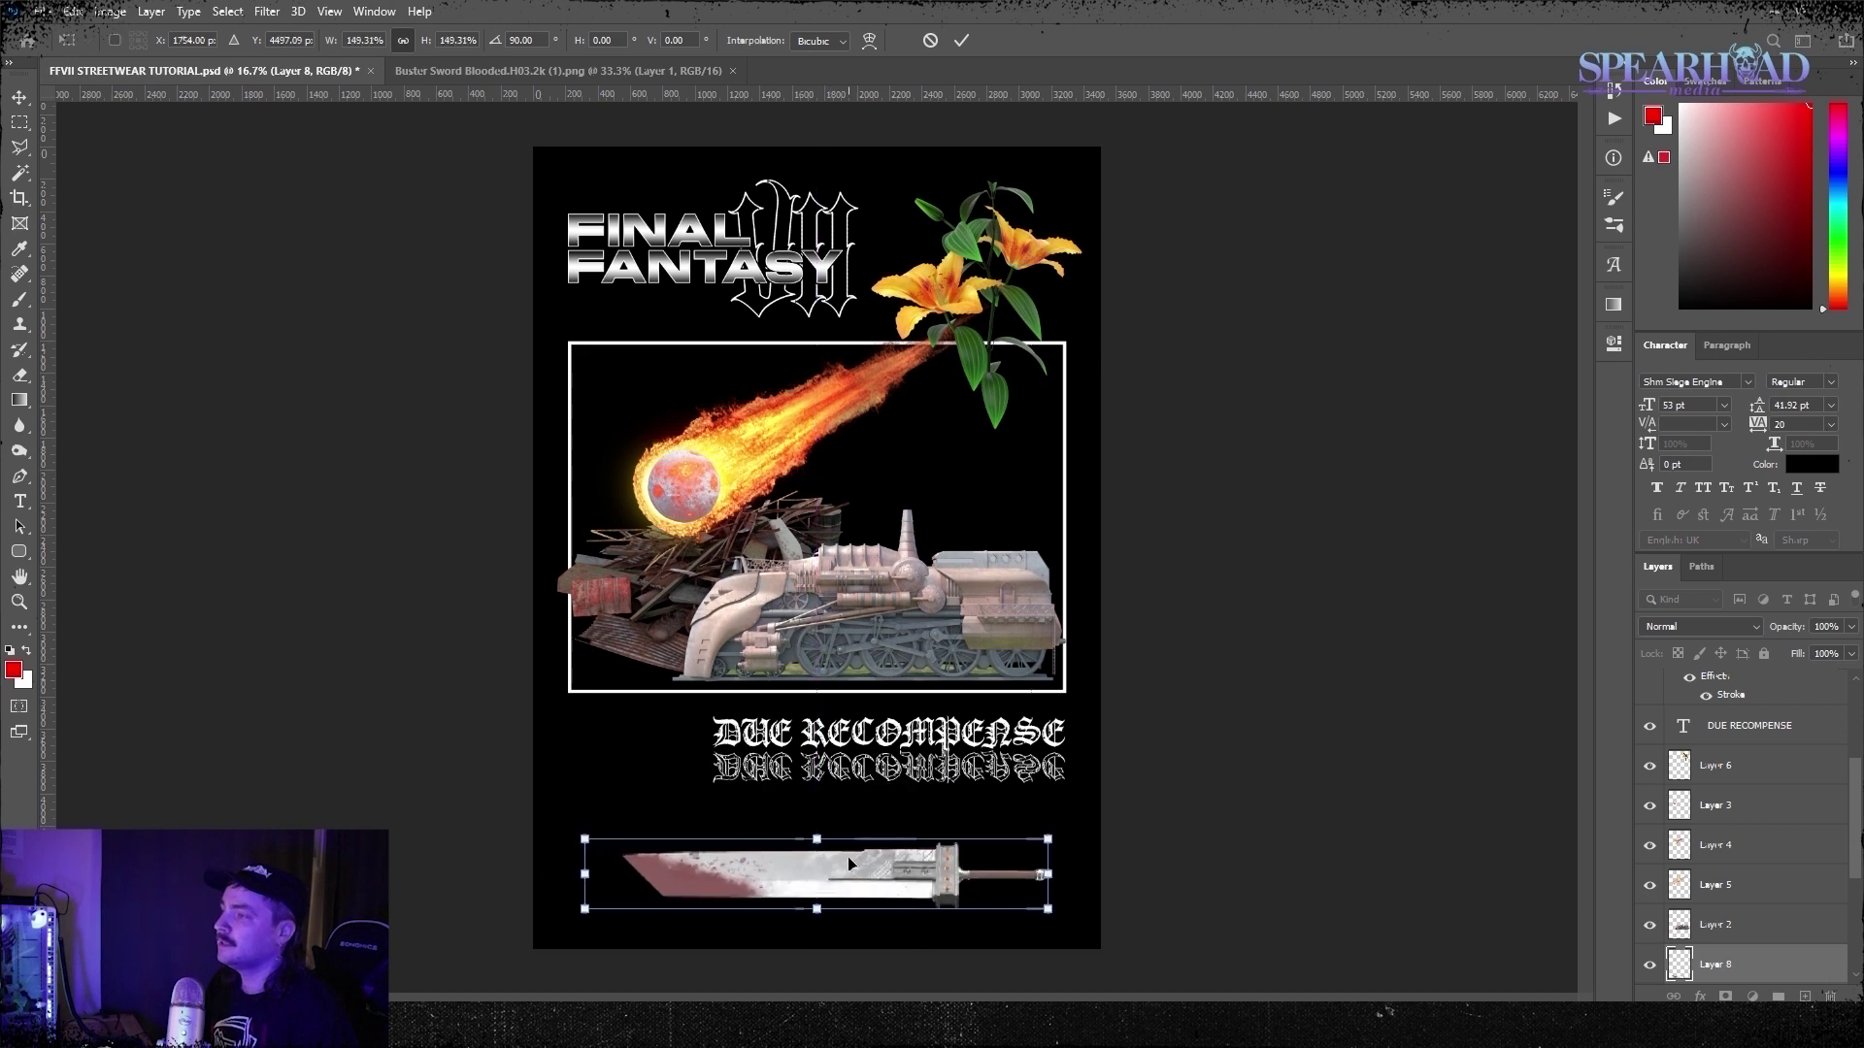
pyautogui.hotkey('ctrl', 't')
pyautogui.moveTo(1072, 833); pyautogui.dragTo(791, 627)
pyautogui.moveTo(814, 849); pyautogui.dragTo(628, 692)
pyautogui.moveTo(670, 487); pyautogui.dragTo(662, 539)
pyautogui.moveTo(642, 583); pyautogui.dragTo(626, 595)
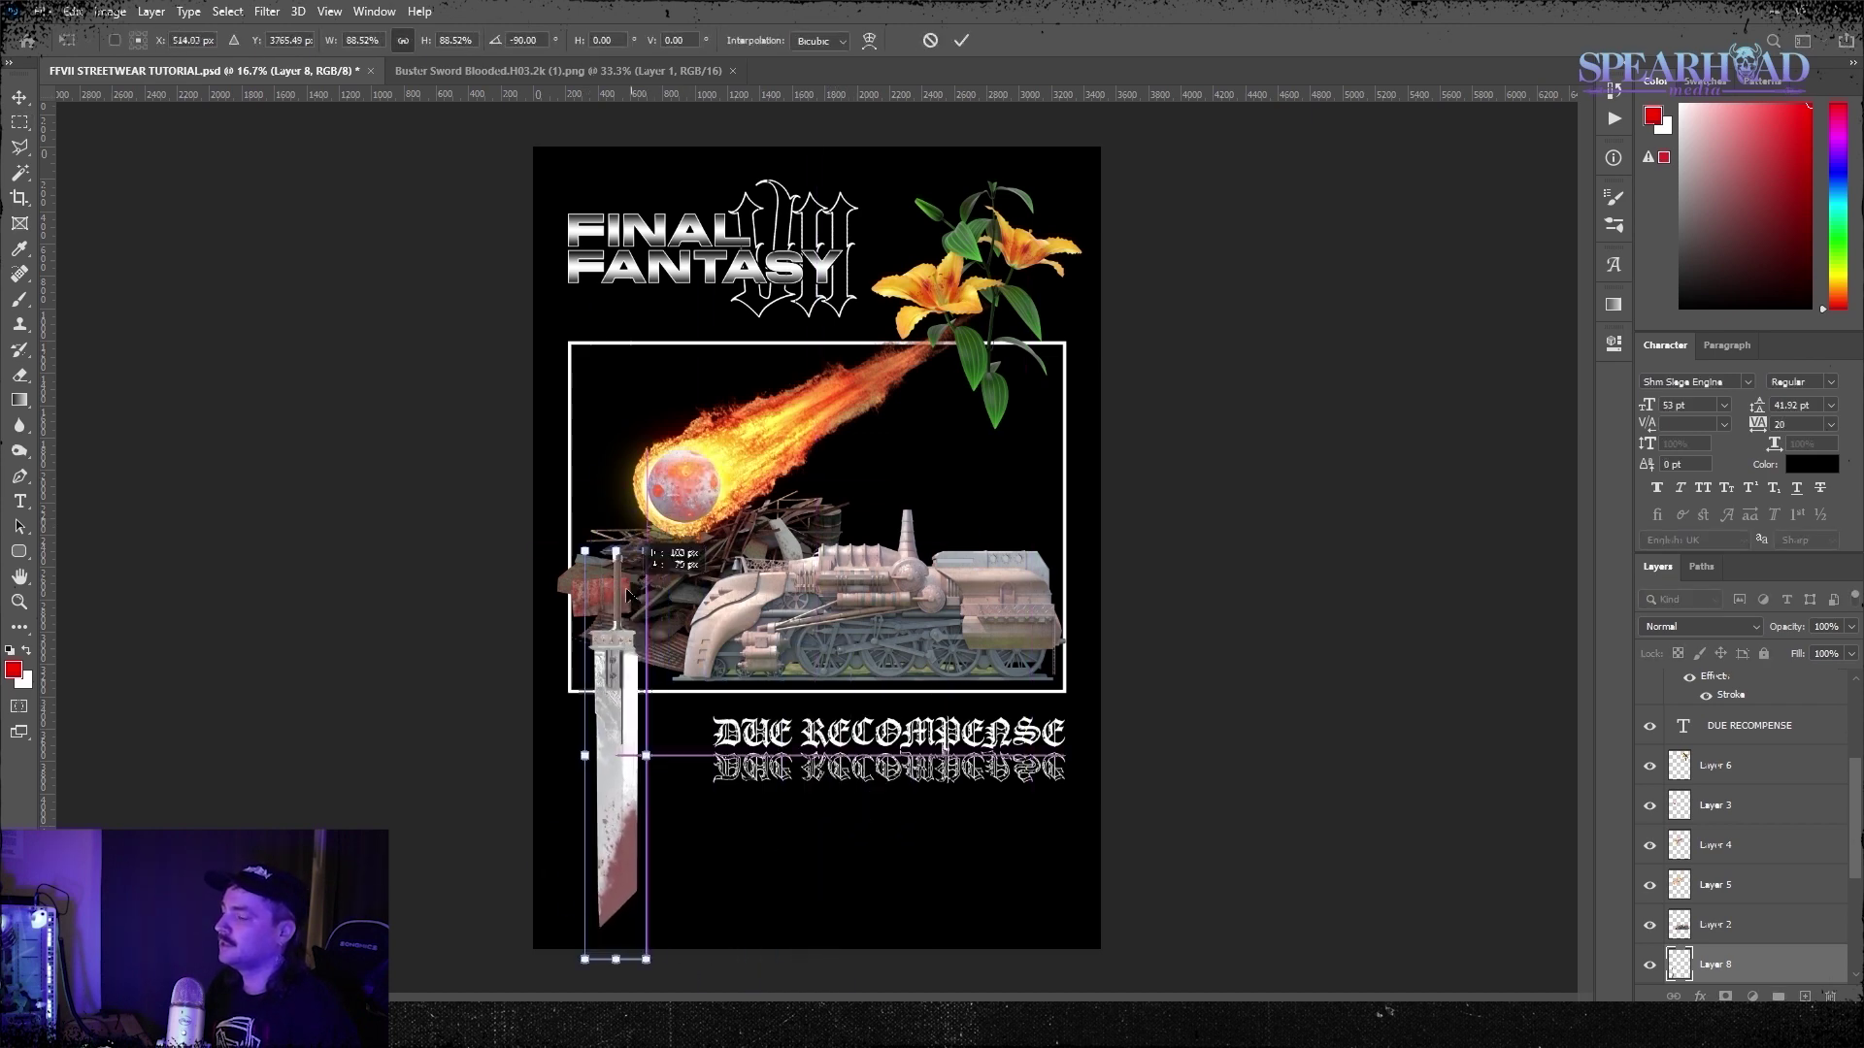
# Show the poster's layout guides
pyautogui.click(329, 12)
pyautogui.moveTo(388, 395)
pyautogui.click(563, 470)
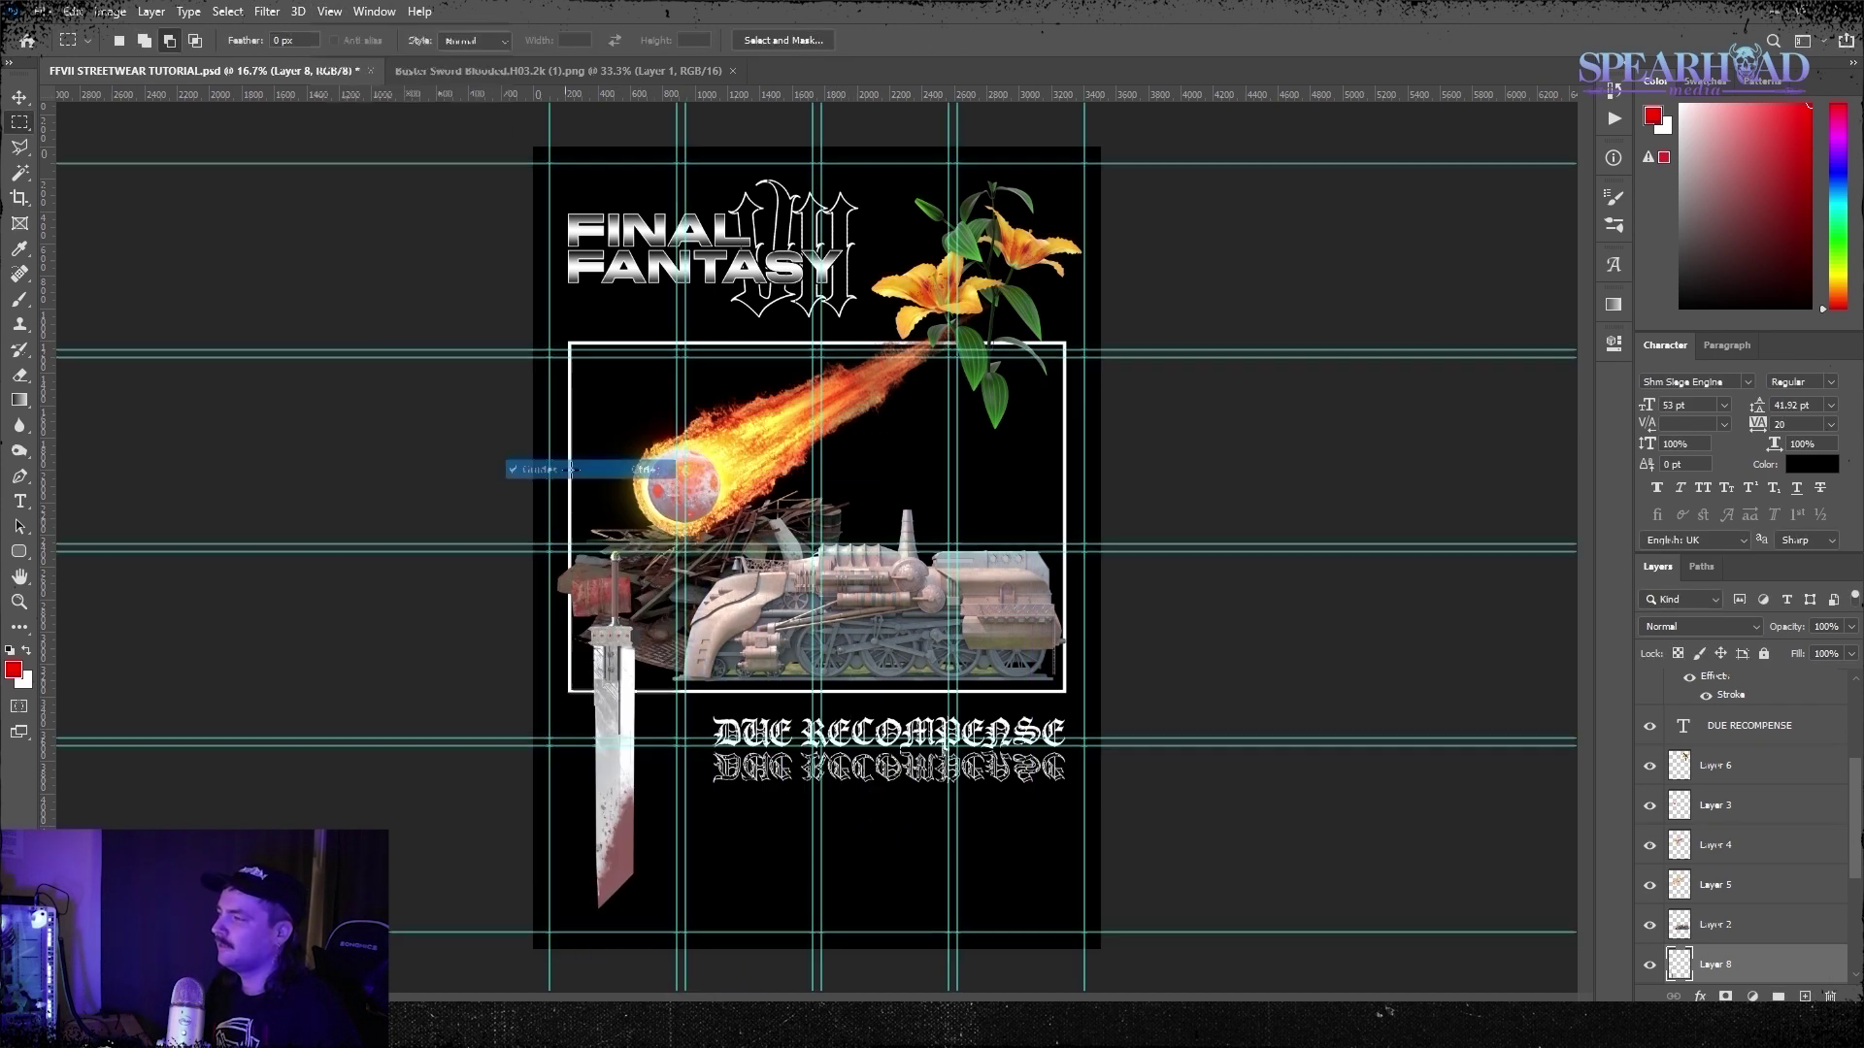
# Create a new guide layout with 4 columns, 4 rows and 250 px margins on all sides, replacing the existing guides
pyautogui.click(329, 12)
pyautogui.click(387, 594)
pyautogui.moveTo(767, 472); pyautogui.dragTo(905, 473)
pyautogui.write('25252525')
pyautogui.moveTo(899, 206); pyautogui.dragTo(1245, 337)
pyautogui.press('Return')
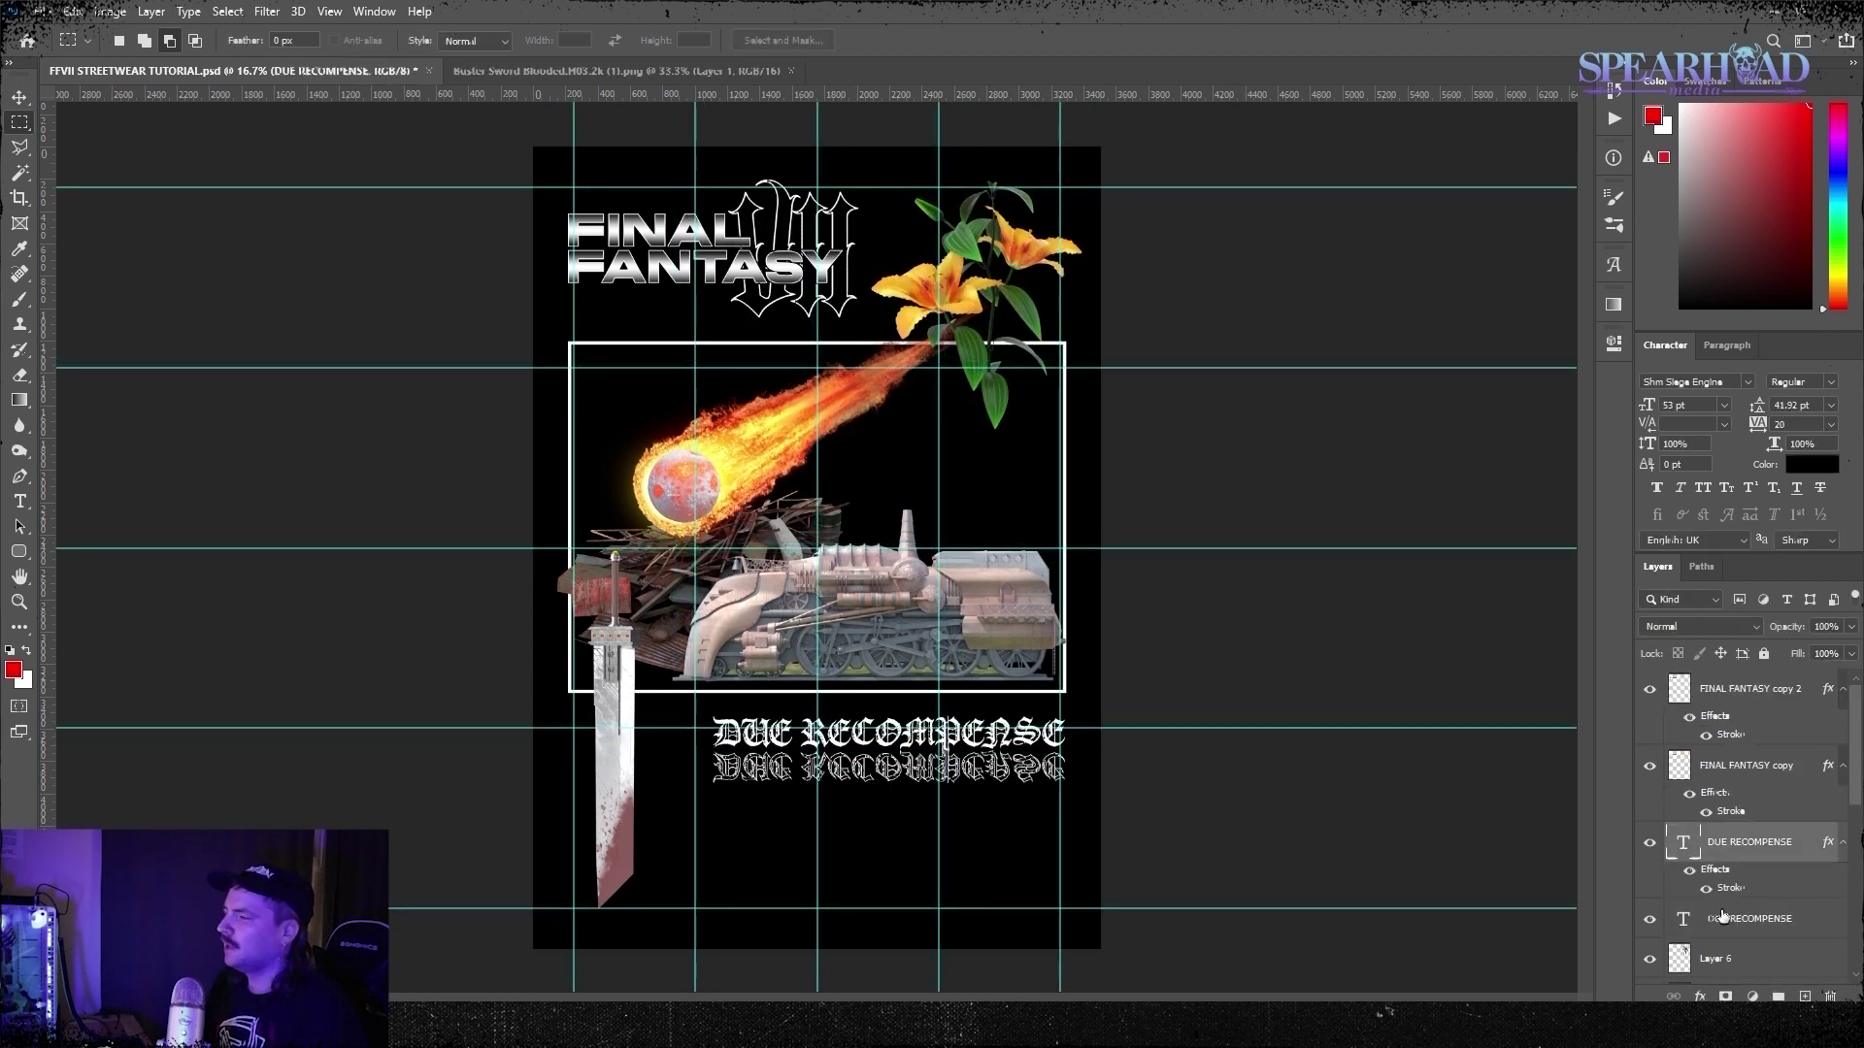
# Enlarge both DUE RECOMPENSE text layers to 103.56% and align them between the second column guide and the right margin
pyautogui.keyDown('shift'); pyautogui.click(1723, 916); pyautogui.keyUp('shift')
pyautogui.hotkey('ctrl', 't')
pyautogui.hotkey('shift', 'Down')
pyautogui.hotkey('shift', 'Down')
pyautogui.hotkey('shift', 'Down')
pyautogui.hotkey('shift', 'Down')
pyautogui.hotkey('shift', 'Down')
pyautogui.hotkey('shift', 'Down')
pyautogui.hotkey('shift', 'Down')
pyautogui.hotkey('shift', 'Down')
pyautogui.hotkey('shift', 'Left')
pyautogui.hotkey('shift', 'Left')
pyautogui.press('Return')
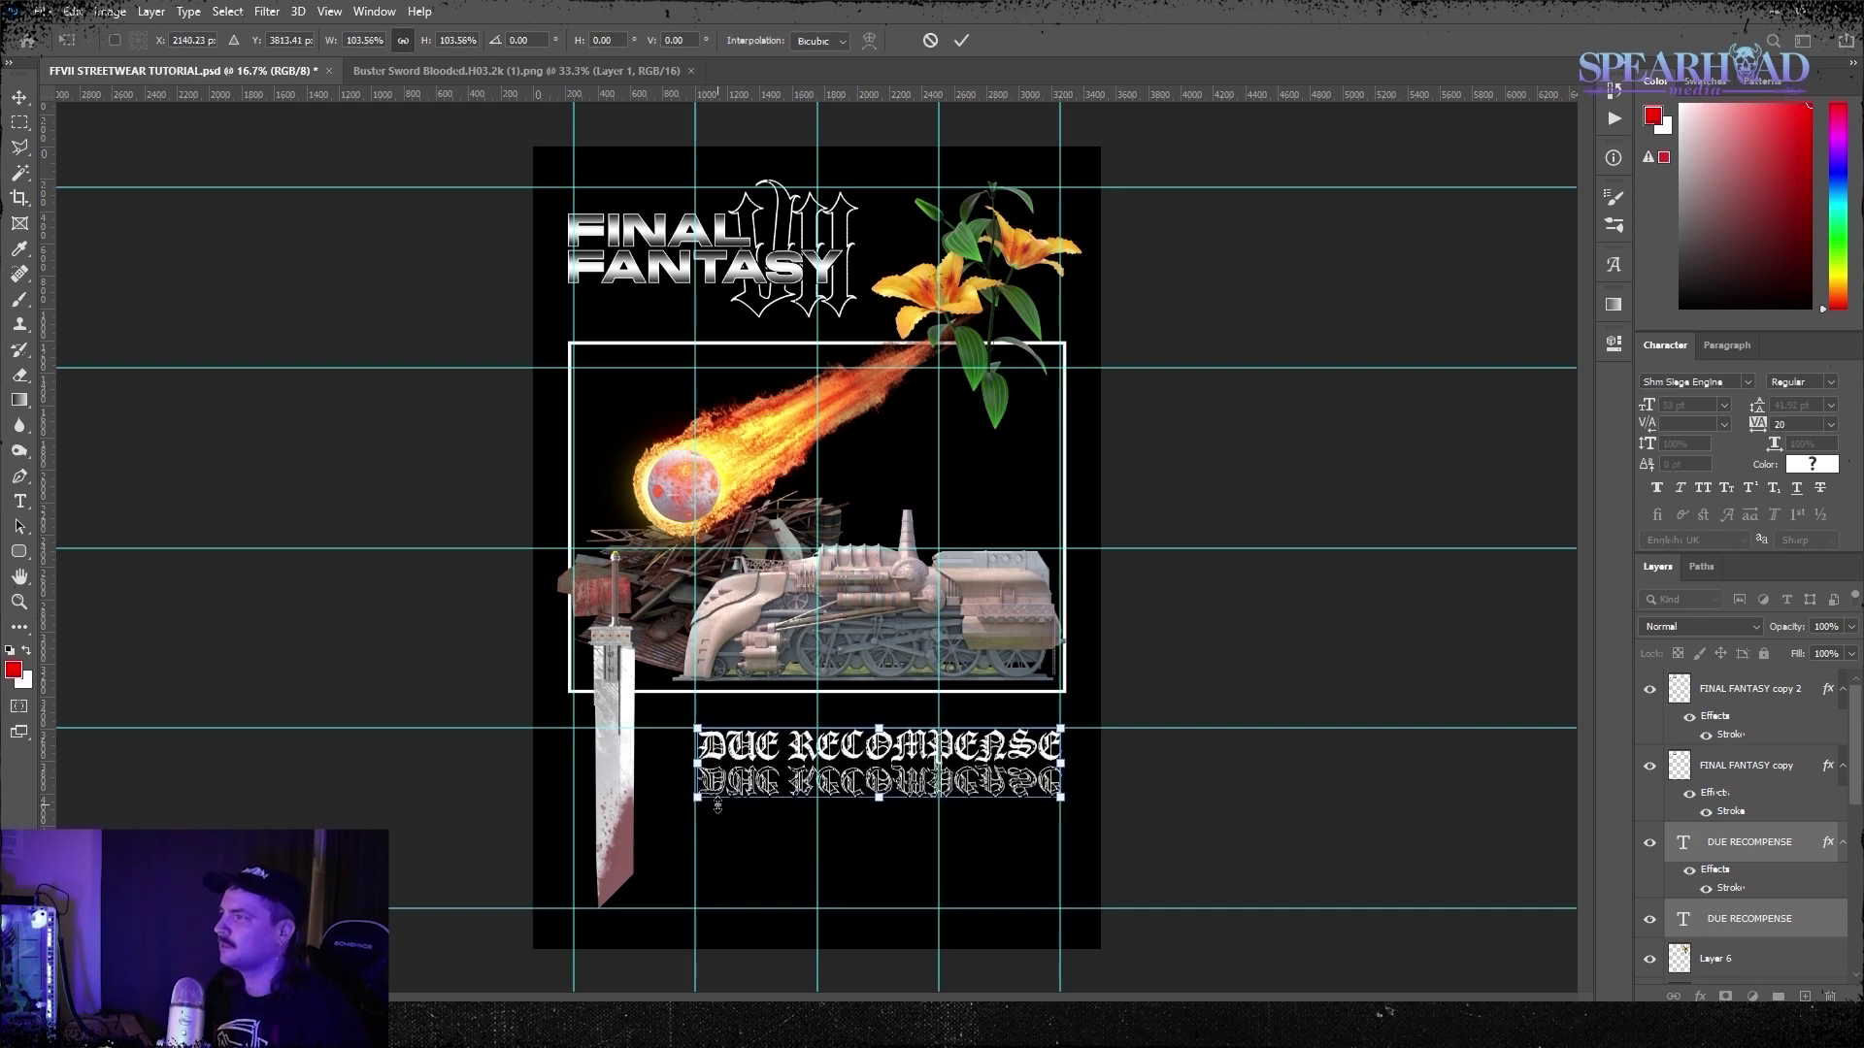
pyautogui.press('Return')
pyautogui.press('m')
# Enlarge the FINAL FANTASY title layers and the VII together slightly and line them up with the left margin guide
pyautogui.click(1753, 768)
pyautogui.keyDown('ctrl'); pyautogui.click(1747, 690); pyautogui.keyUp('ctrl')
pyautogui.scroll(-10, 1742, 757)
pyautogui.keyDown('ctrl'); pyautogui.click(1733, 808); pyautogui.keyUp('ctrl')
pyautogui.hotkey('ctrl', 't')
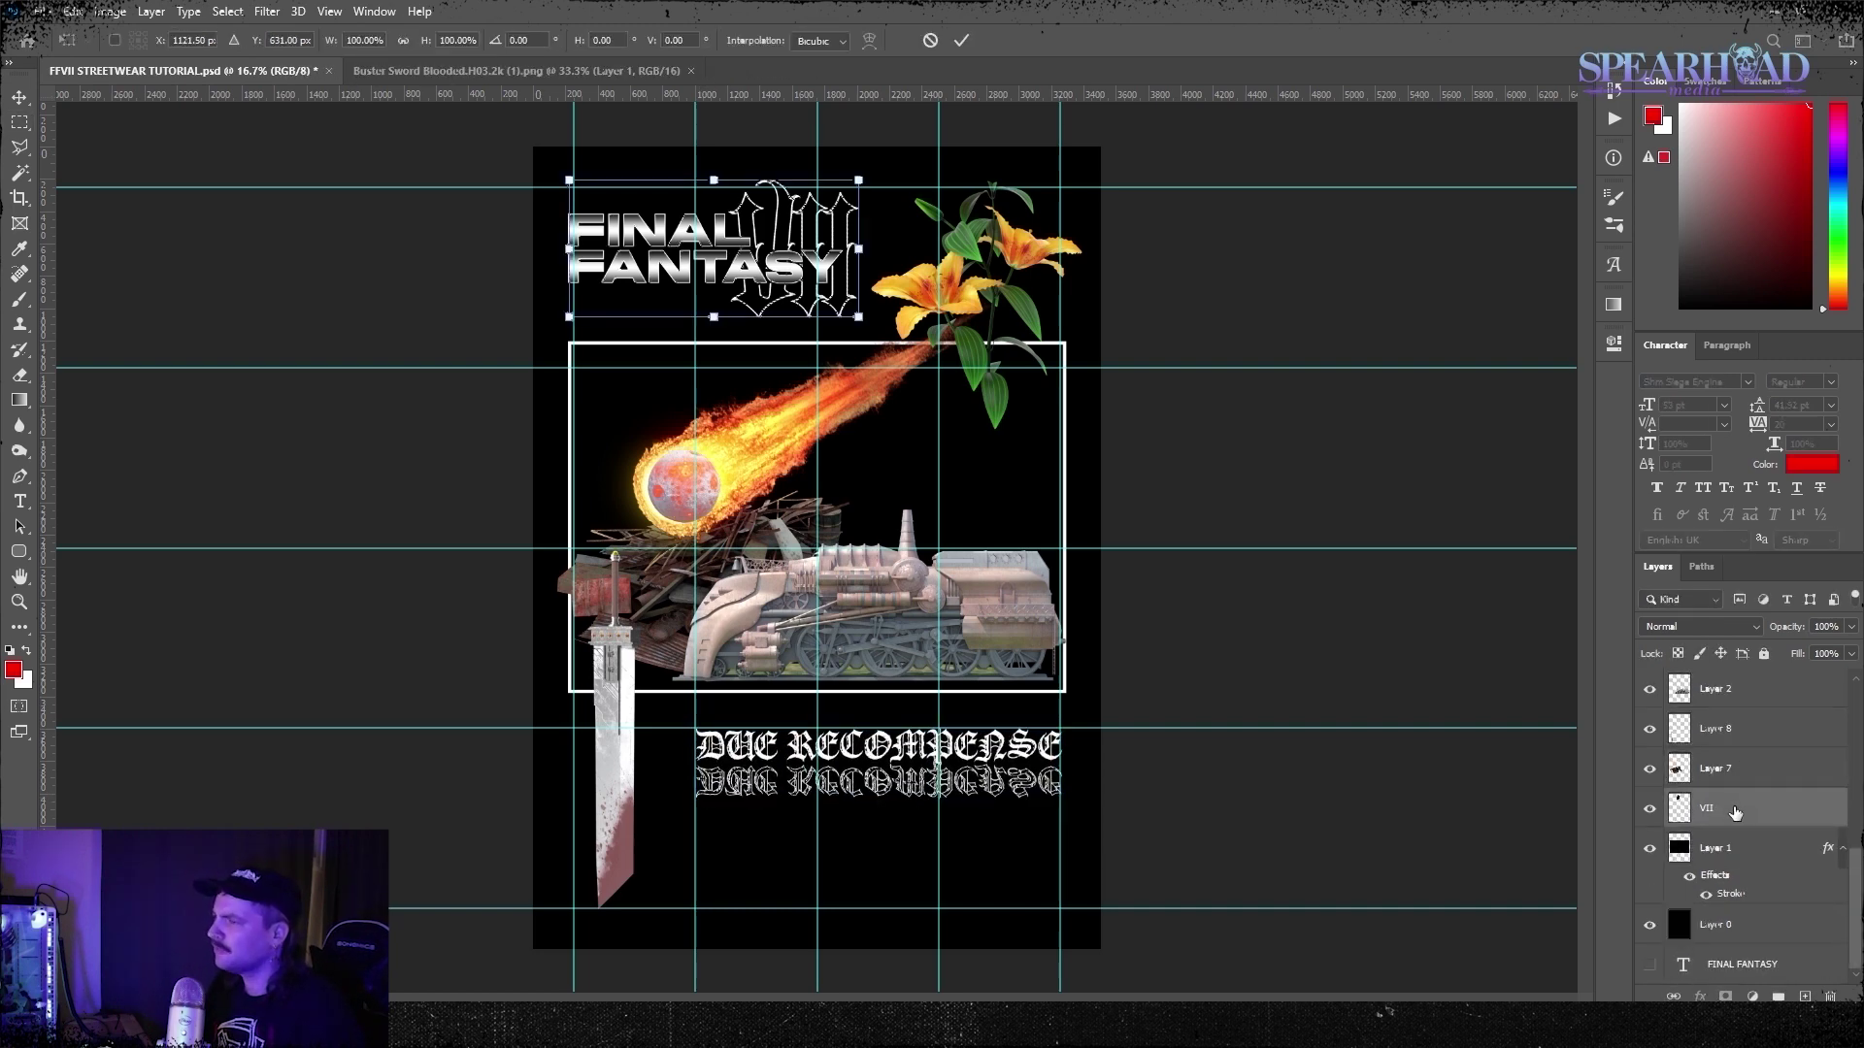
pyautogui.press('Right')
pyautogui.press('Right')
pyautogui.press('Right')
pyautogui.press('Right')
pyautogui.press('Right')
pyautogui.press('Right')
pyautogui.moveTo(866, 321); pyautogui.dragTo(925, 252)
pyautogui.press('Return')
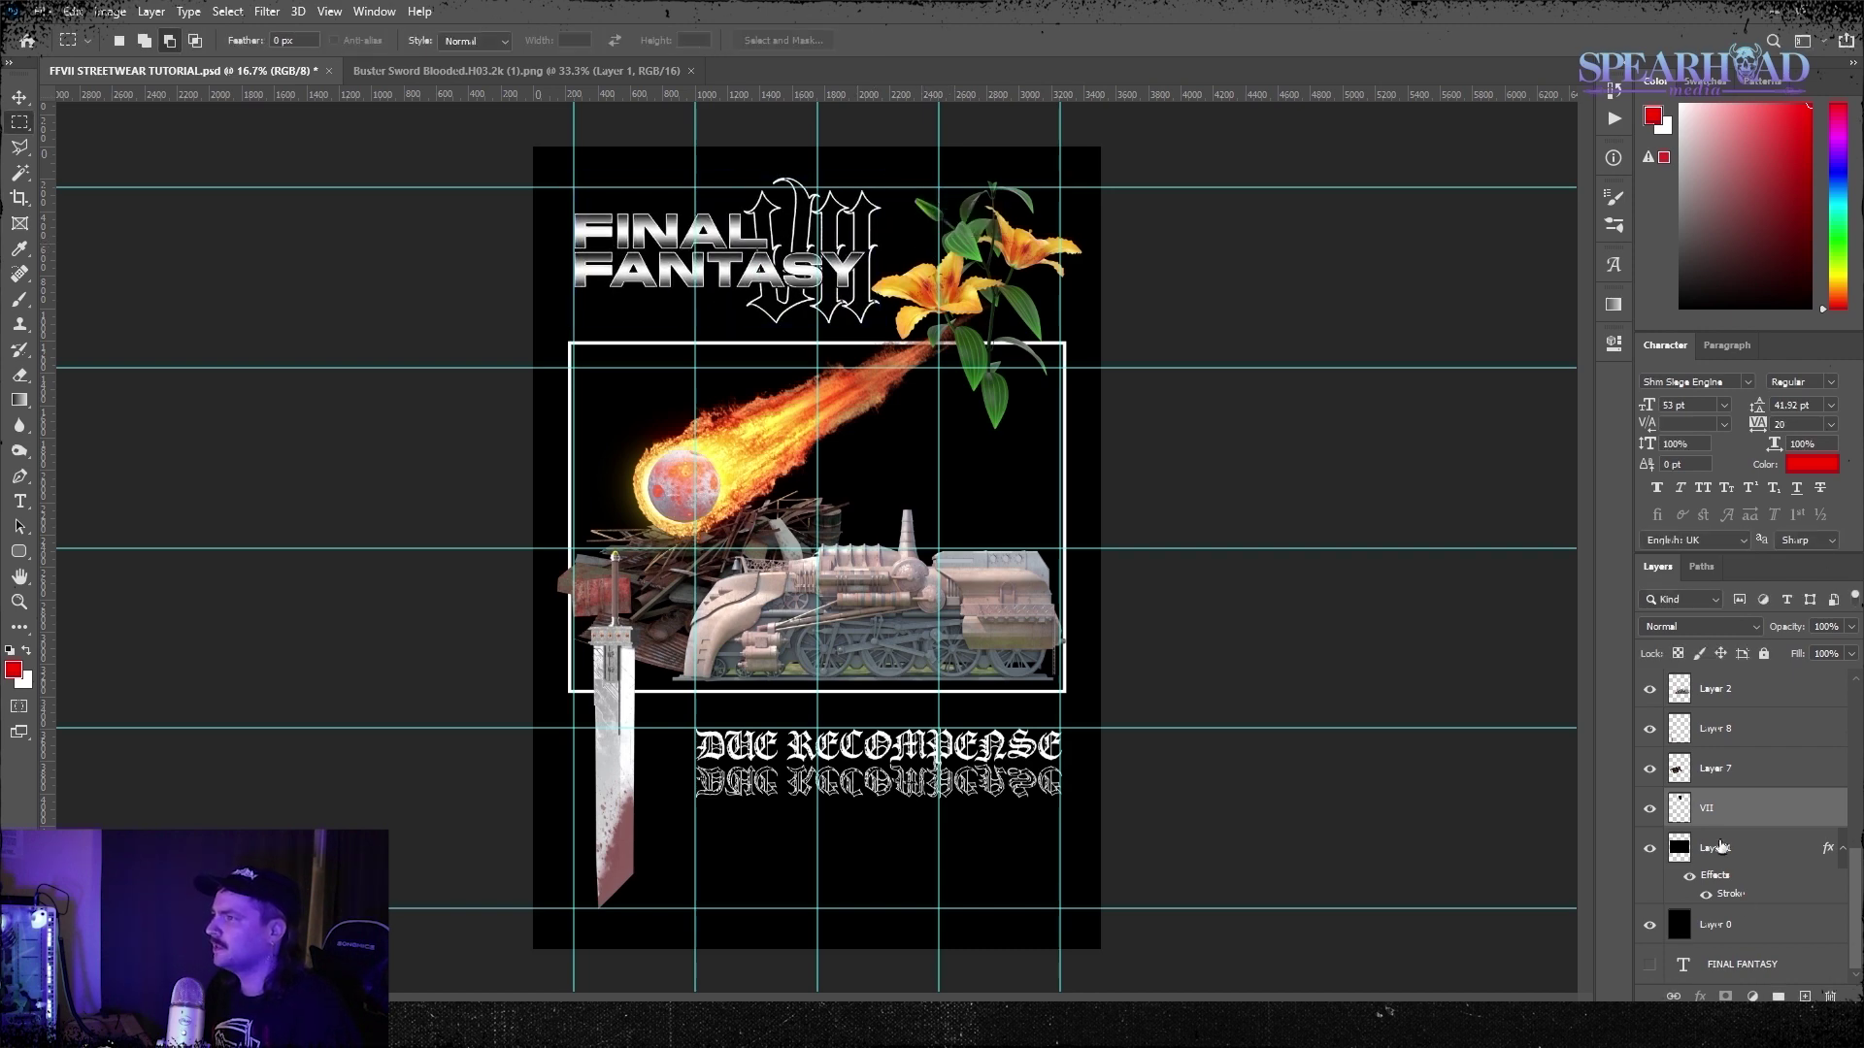
# Move both DUE RECOMPENSE text layers down together to the bottom margin guide
pyautogui.scroll(5, 1768, 873)
pyautogui.click(1755, 798)
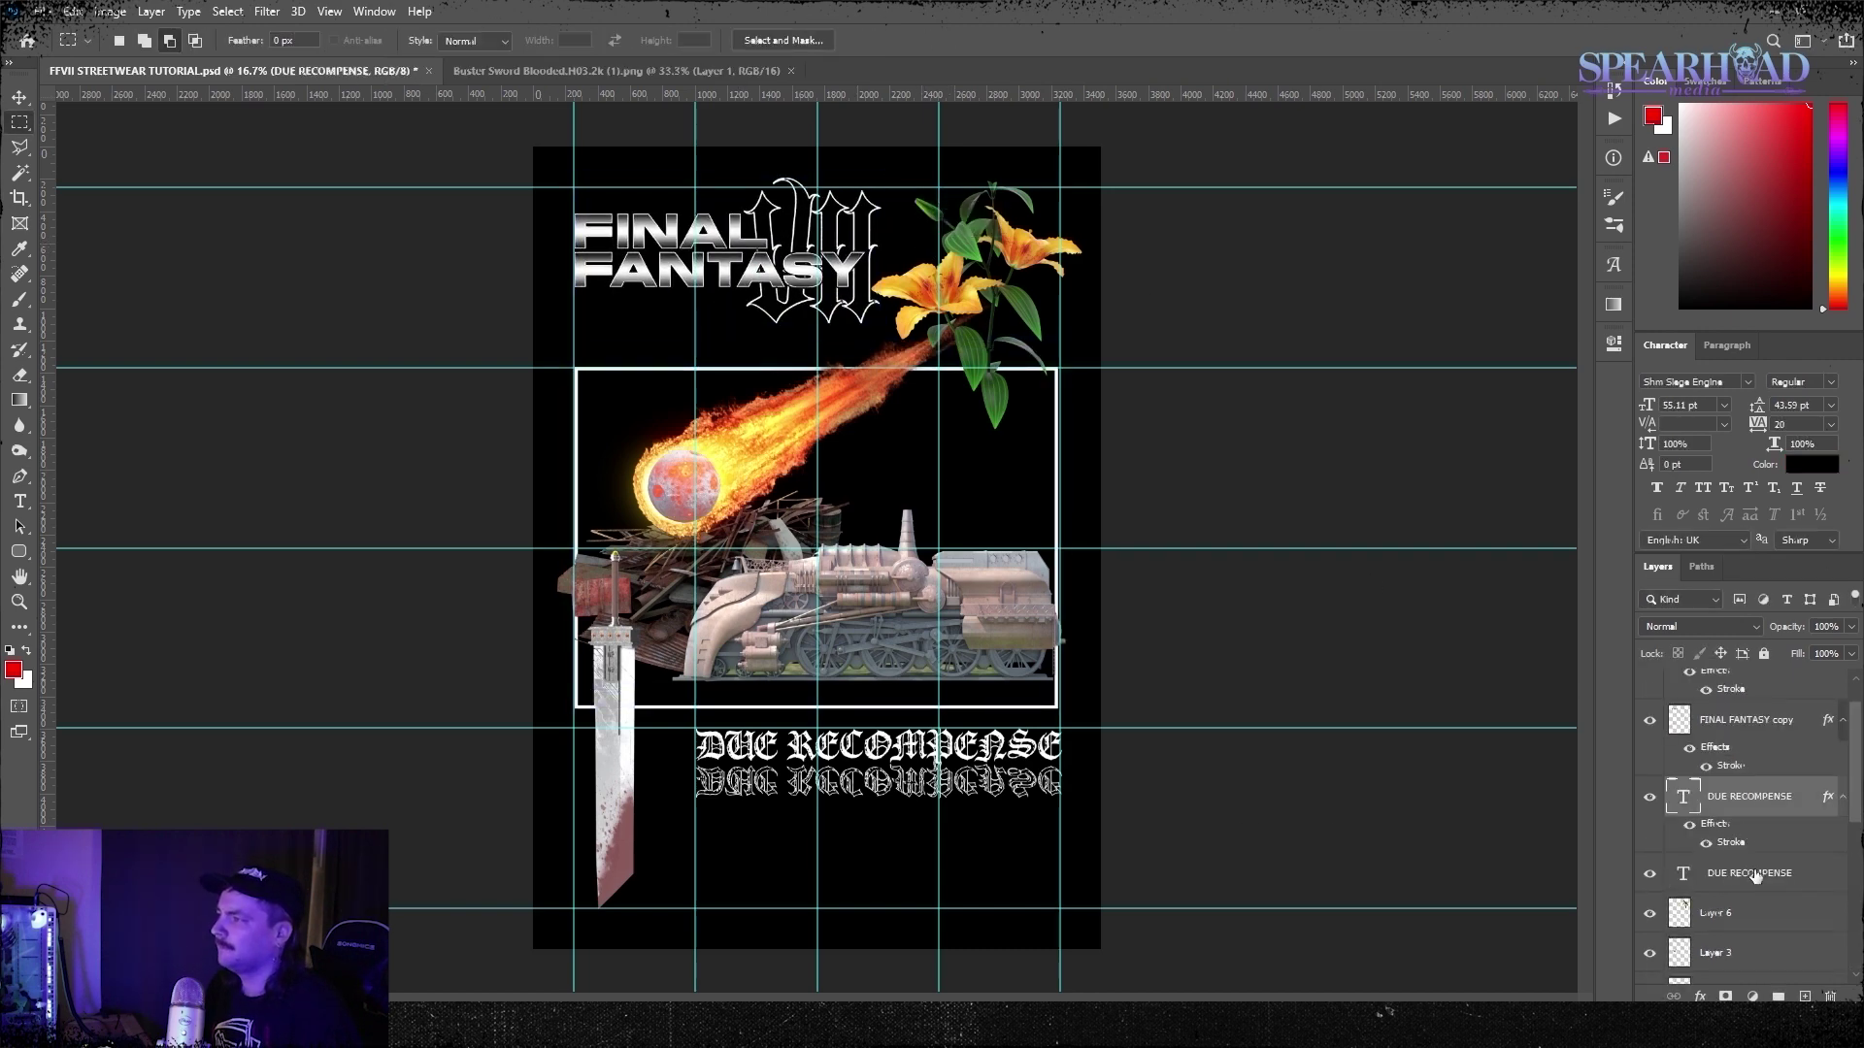
pyautogui.keyDown('ctrl'); pyautogui.click(1755, 876); pyautogui.keyUp('ctrl')
pyautogui.hotkey('ctrl', 't')
pyautogui.moveTo(1013, 762); pyautogui.dragTo(1012, 871)
# Shift the white frame down slightly so it sits evenly between the upper and lower row guides
pyautogui.scroll(-5, 1728, 846)
pyautogui.click(1726, 848)
pyautogui.hotkey('ctrl', 't')
pyautogui.moveTo(1013, 601); pyautogui.dragTo(1013, 610)
pyautogui.press('Return')
# Move the locomotive slightly left and down so it rests near the frame's bottom edge
pyautogui.hotkey('ctrl', 't')
pyautogui.hotkey('shift', 'Left')
pyautogui.hotkey('shift', 'Left')
pyautogui.hotkey('shift', 'Down')
pyautogui.hotkey('shift', 'Down')
pyautogui.hotkey('shift', 'Down')
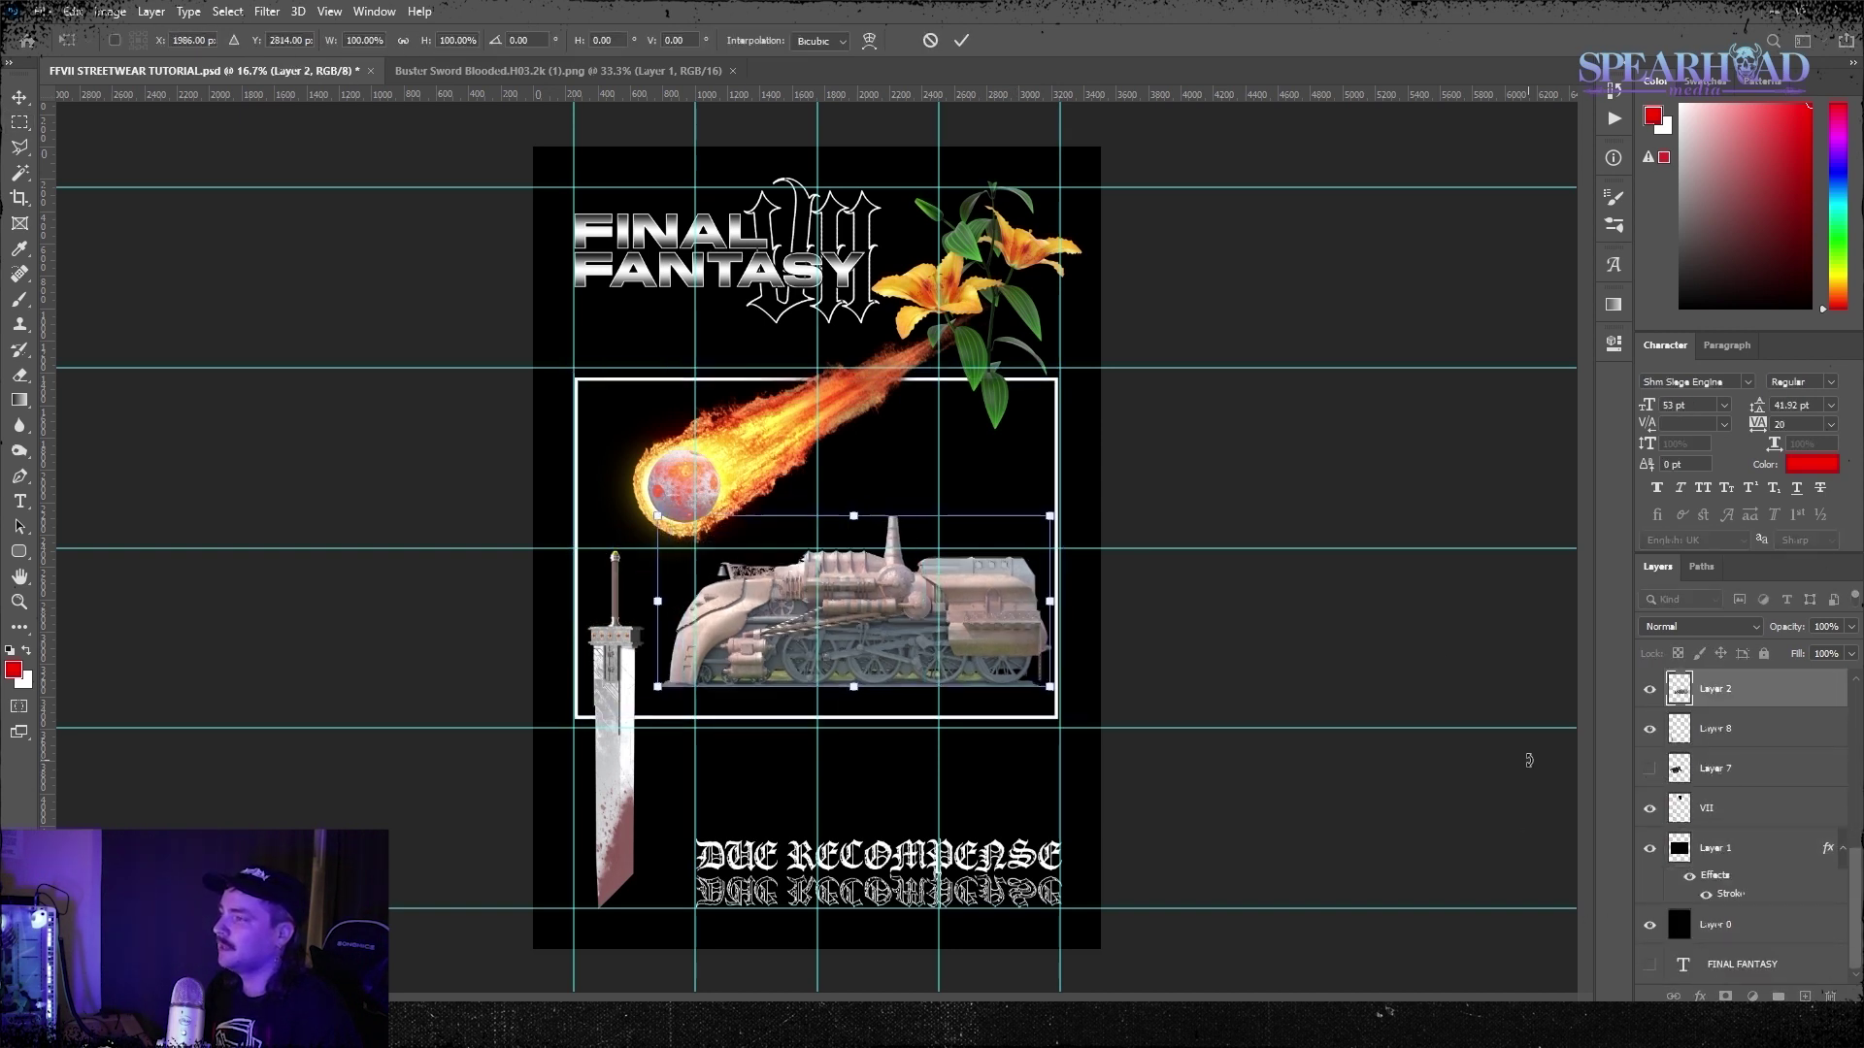
pyautogui.press('Return')
# Move the asteroid and its two fire layers together left and slightly down, into the frame's upper left corner
pyautogui.scroll(4, 1713, 854)
pyautogui.click(1711, 874)
pyautogui.keyDown('ctrl'); pyautogui.click(1705, 841); pyautogui.keyUp('ctrl')
pyautogui.keyDown('ctrl'); pyautogui.click(1701, 811); pyautogui.keyUp('ctrl')
pyautogui.hotkey('ctrl', 't')
pyautogui.moveTo(1021, 438); pyautogui.dragTo(976, 449)
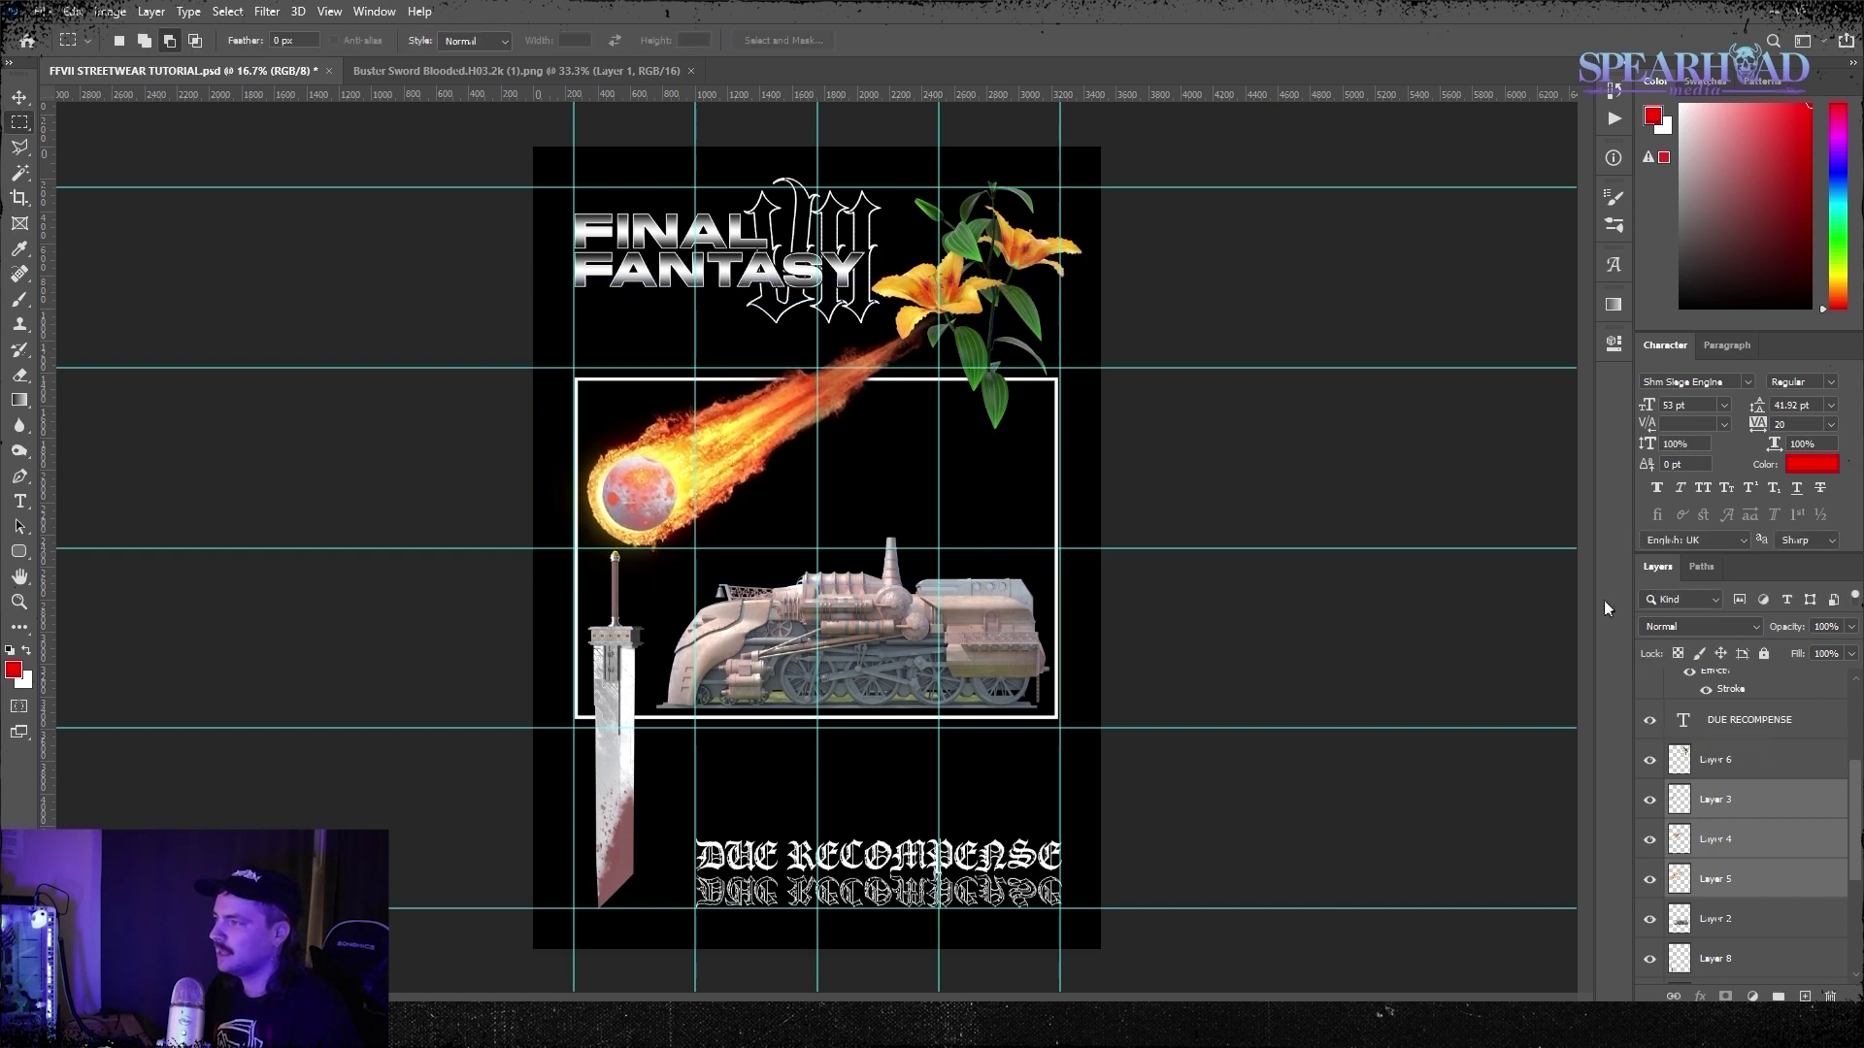
pyautogui.scroll(5, 1651, 718)
pyautogui.scroll(-5, 1650, 777)
pyautogui.click(1636, 844)
pyautogui.click(374, 11)
pyautogui.click(1647, 357)
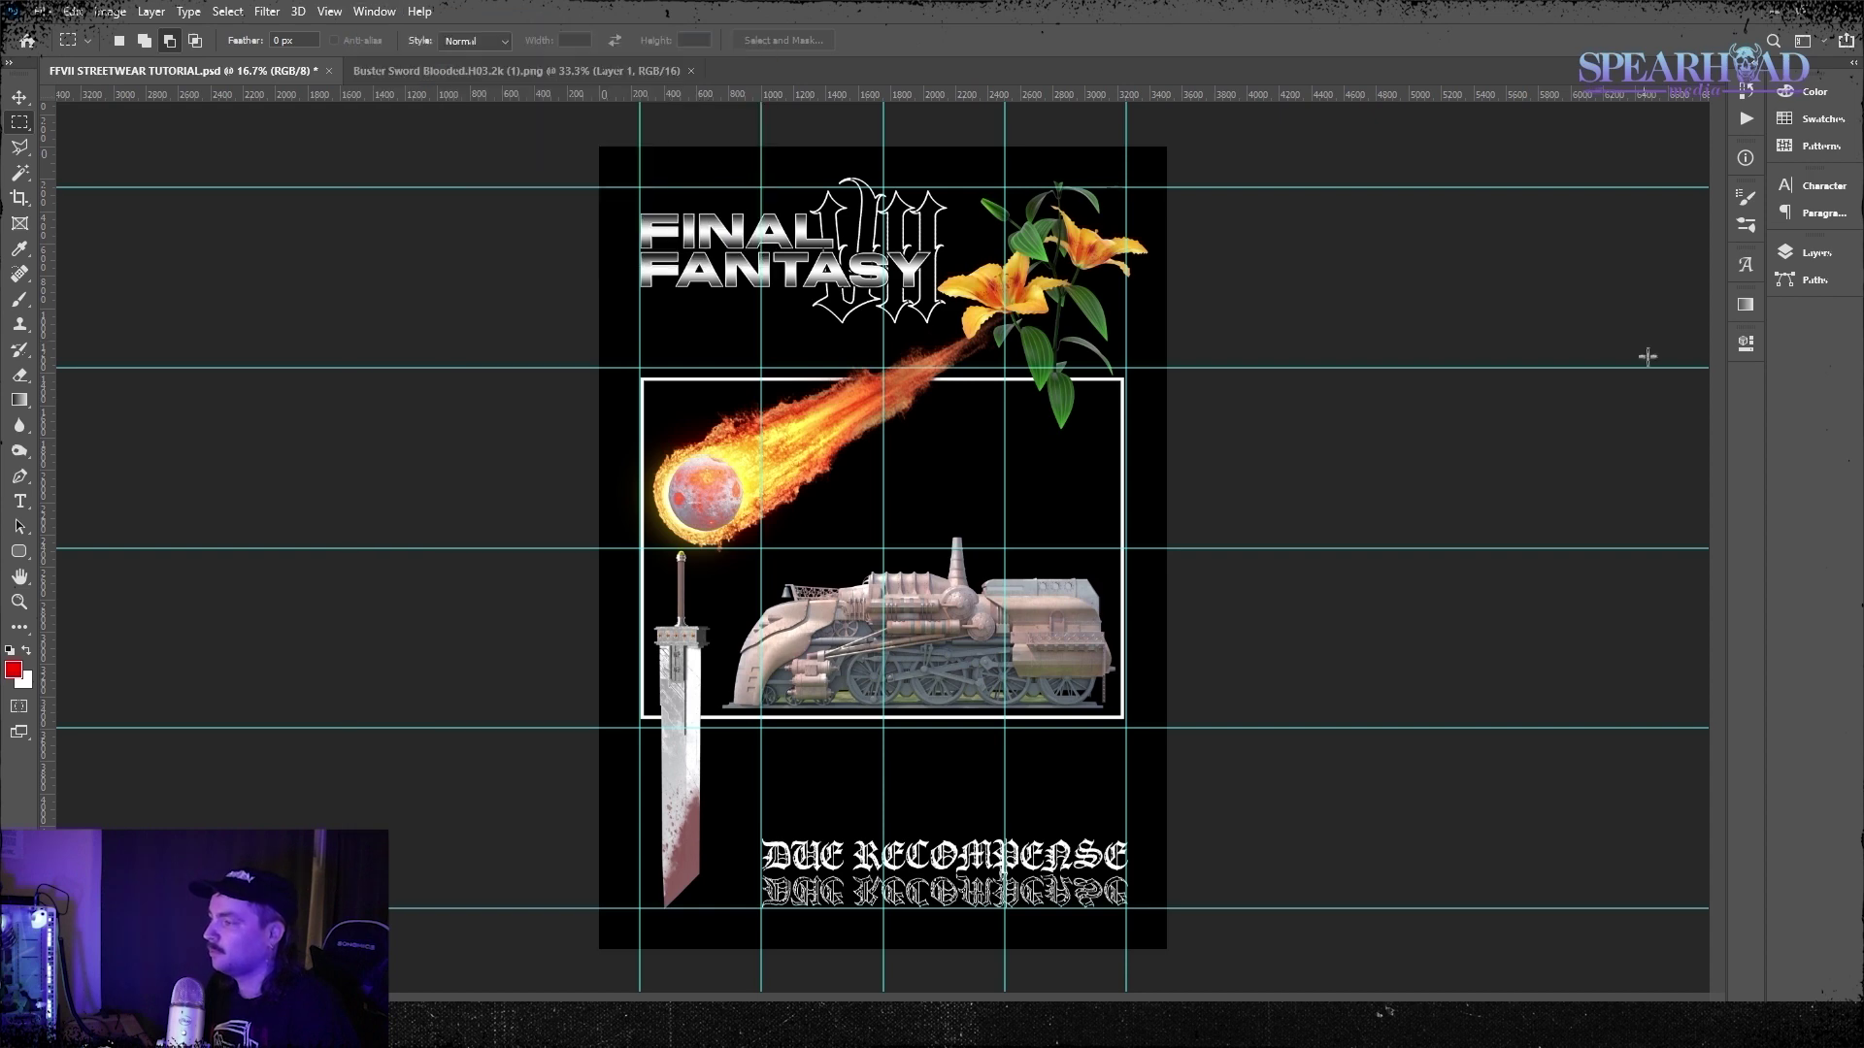
pyautogui.click(1853, 63)
# Nudge the Buster Sword slightly downward on the frame's left side
pyautogui.scroll(-2, 1714, 767)
pyautogui.click(1714, 777)
pyautogui.hotkey('ctrl', 't')
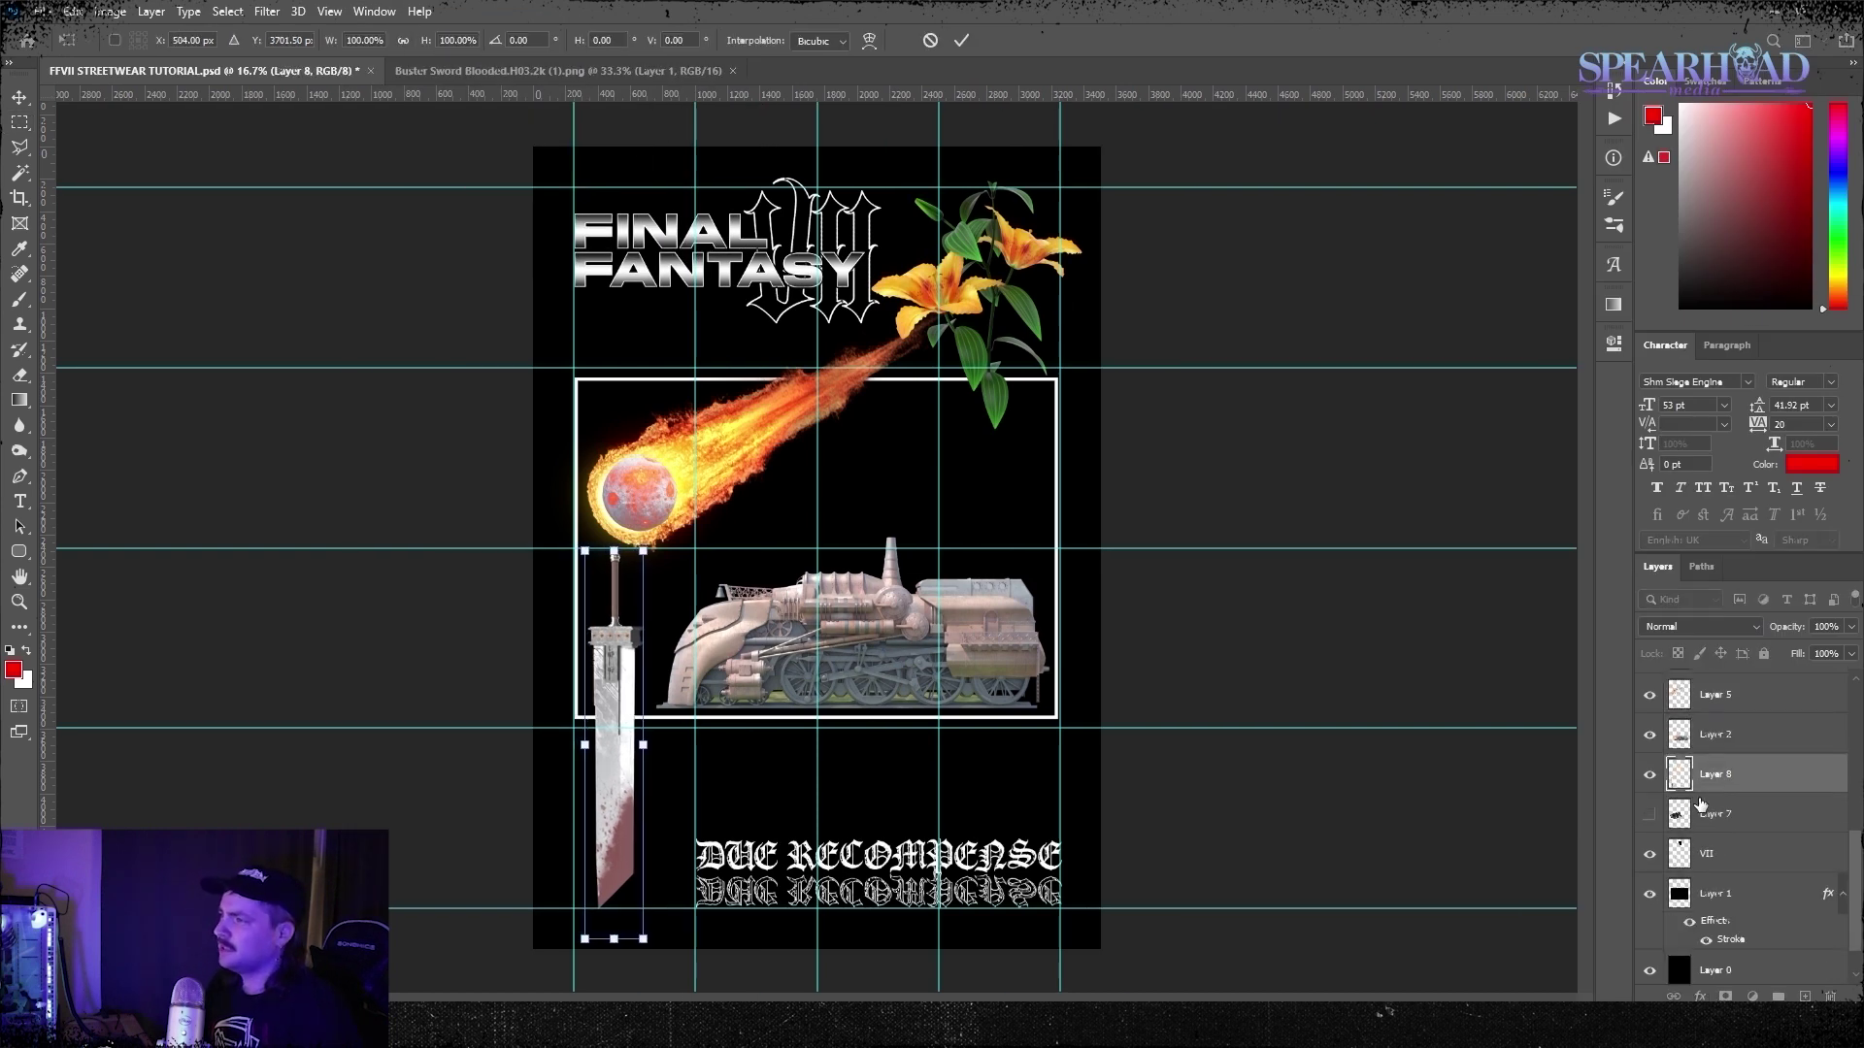
pyautogui.moveTo(656, 551); pyautogui.dragTo(656, 556)
pyautogui.press('Return')
# Nudge the asteroid and its fire layers together upward to leave more space above the sword's hilt
pyautogui.scroll(3, 1760, 790)
pyautogui.click(1716, 925)
pyautogui.keyDown('shift'); pyautogui.click(1713, 846); pyautogui.keyUp('shift')
pyautogui.hotkey('ctrl', 't')
pyautogui.press('Up')
pyautogui.press('Up')
pyautogui.press('Up')
pyautogui.press('Up')
pyautogui.press('Up')
pyautogui.press('Up')
pyautogui.press('Up')
pyautogui.press('Up')
pyautogui.press('Up')
pyautogui.press('Up')
pyautogui.press('Up')
pyautogui.press('Up')
pyautogui.press('Up')
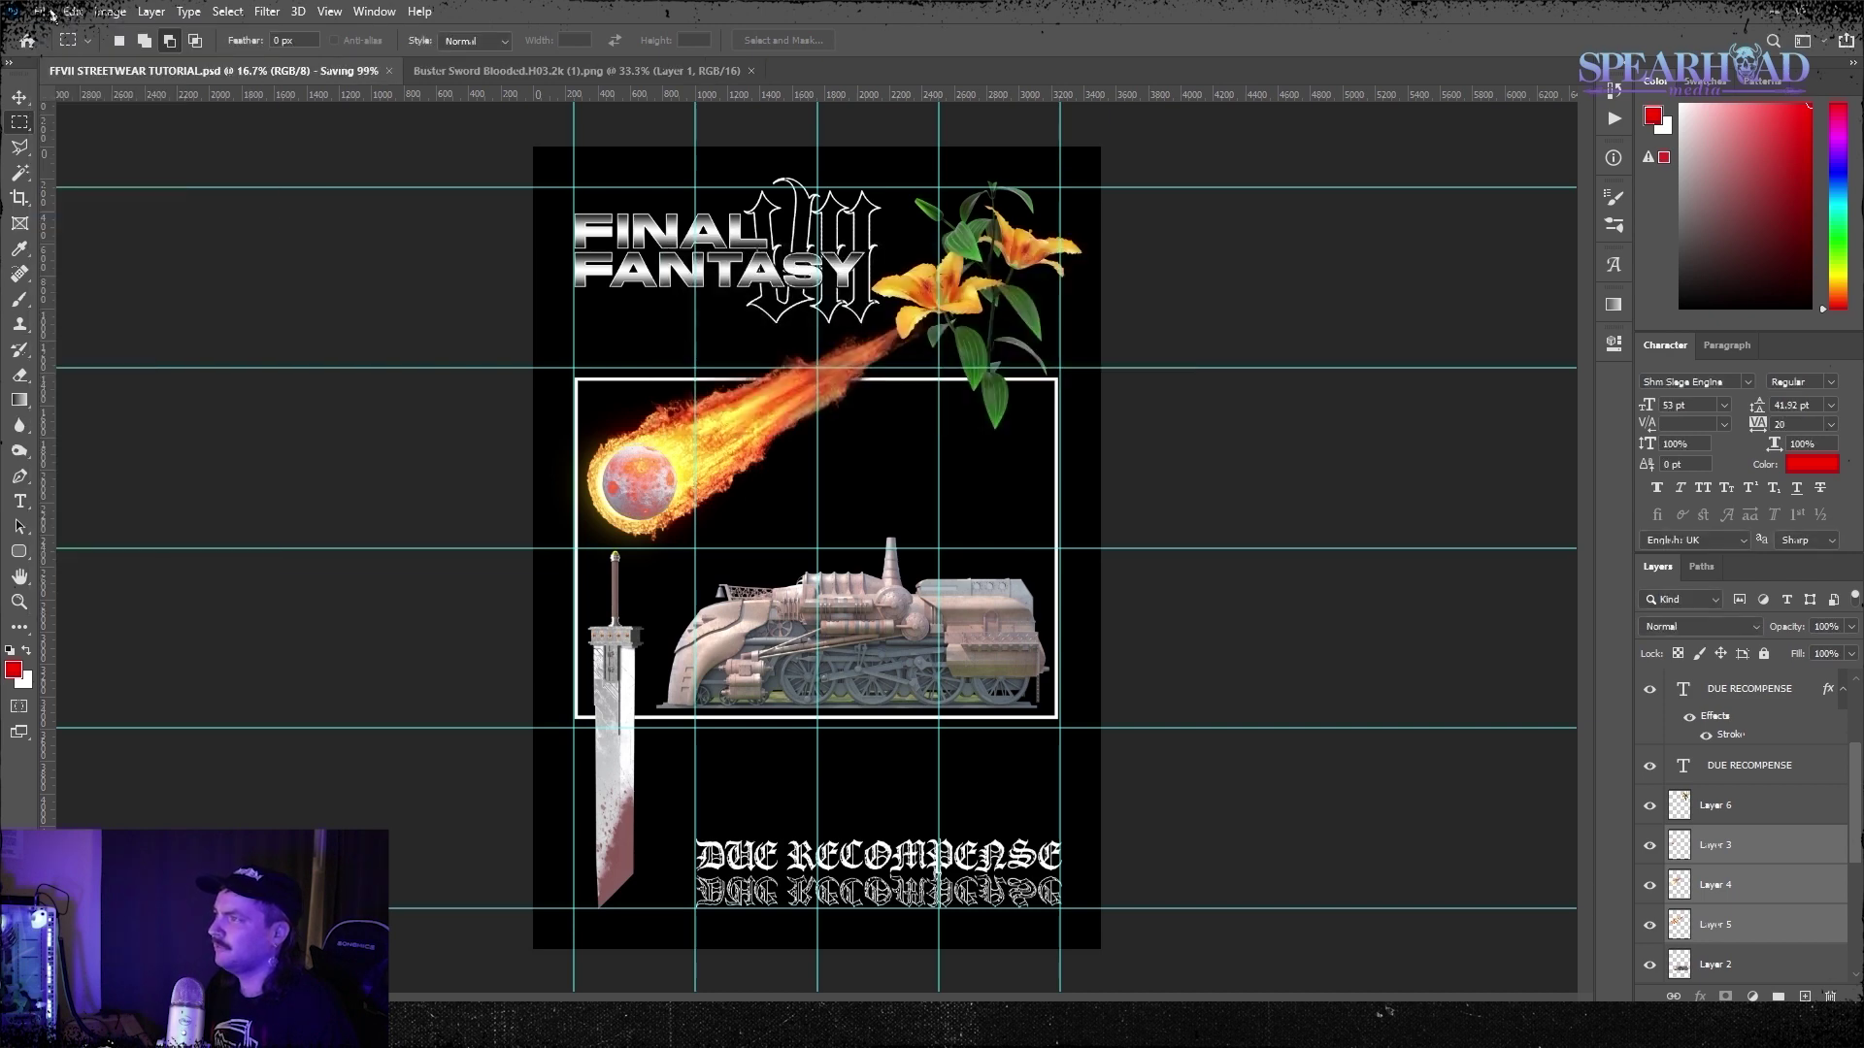
# Open the Energy Ball in Shell, Watch Mechanism SteamPunk and Glass Ball Yellow images
pyautogui.hotkey('ctrl', 'o')
pyautogui.click(568, 160)
pyautogui.keyDown('ctrl'); pyautogui.click(708, 459); pyautogui.keyUp('ctrl')
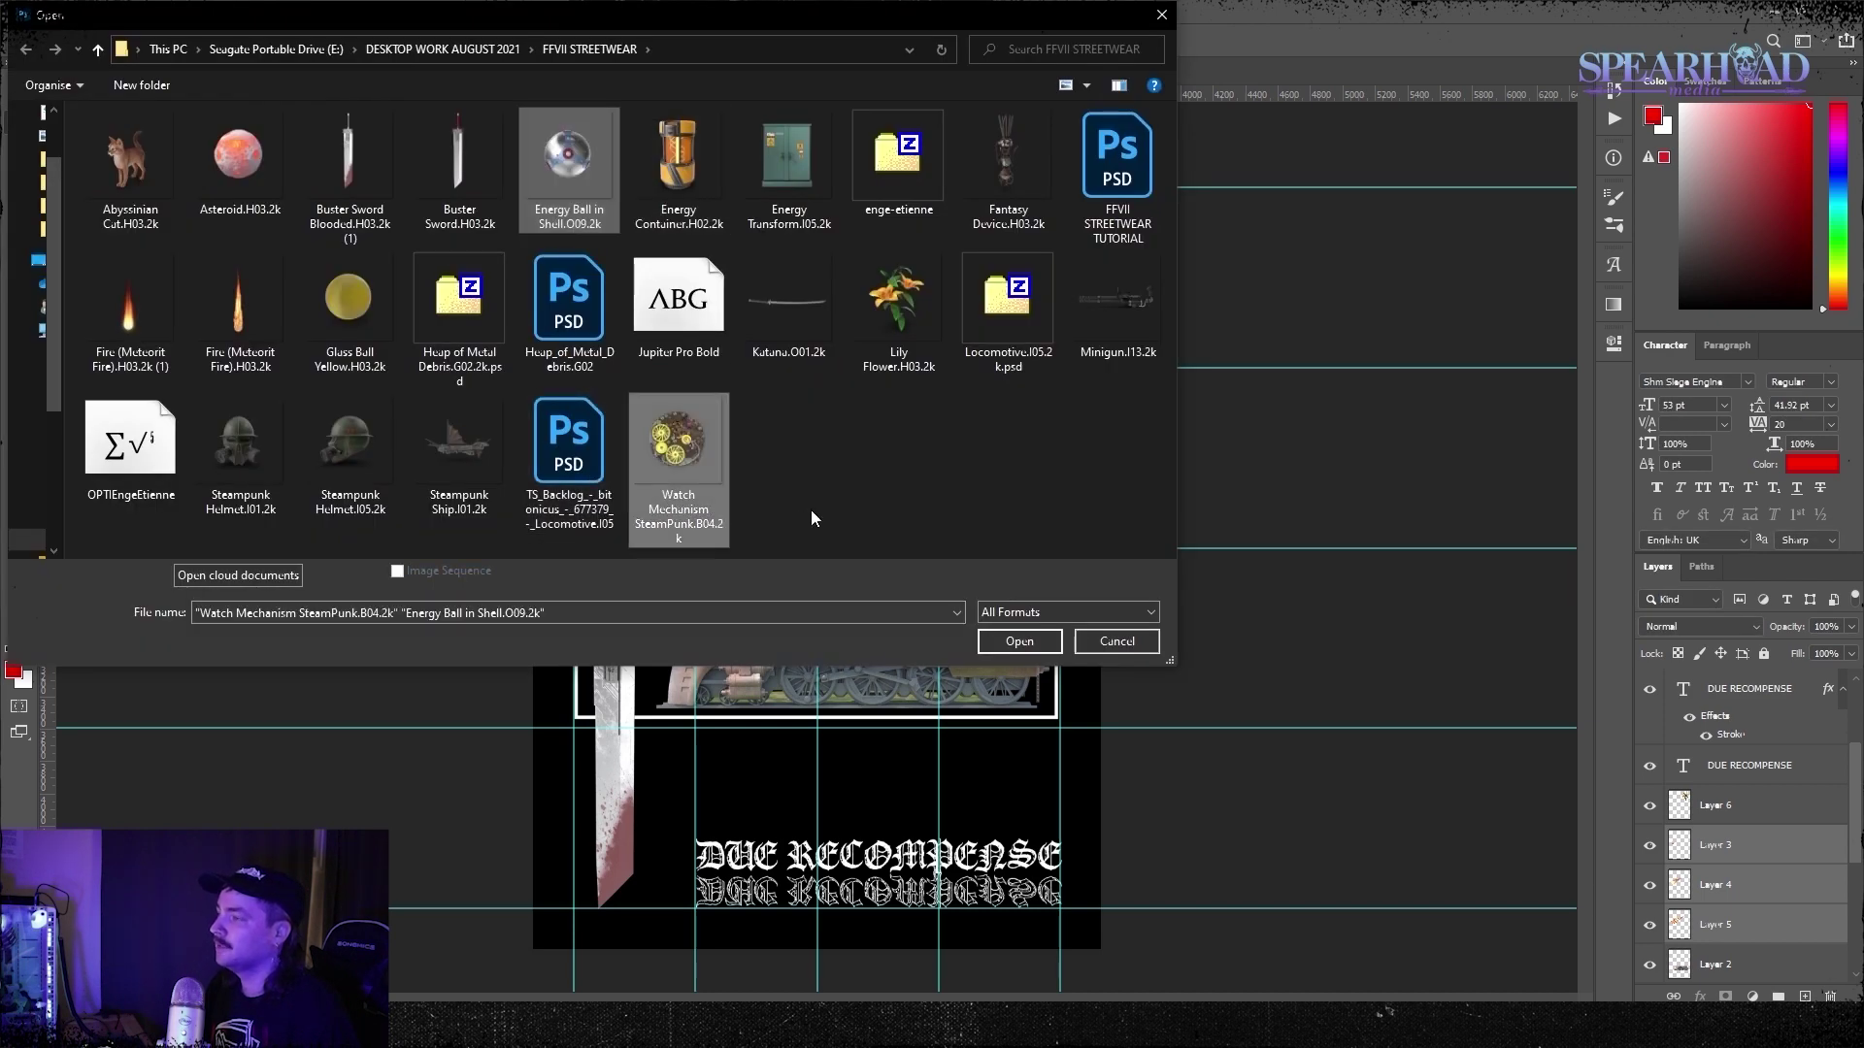
pyautogui.keyDown('ctrl'); pyautogui.click(349, 296); pyautogui.keyUp('ctrl')
pyautogui.click(1019, 641)
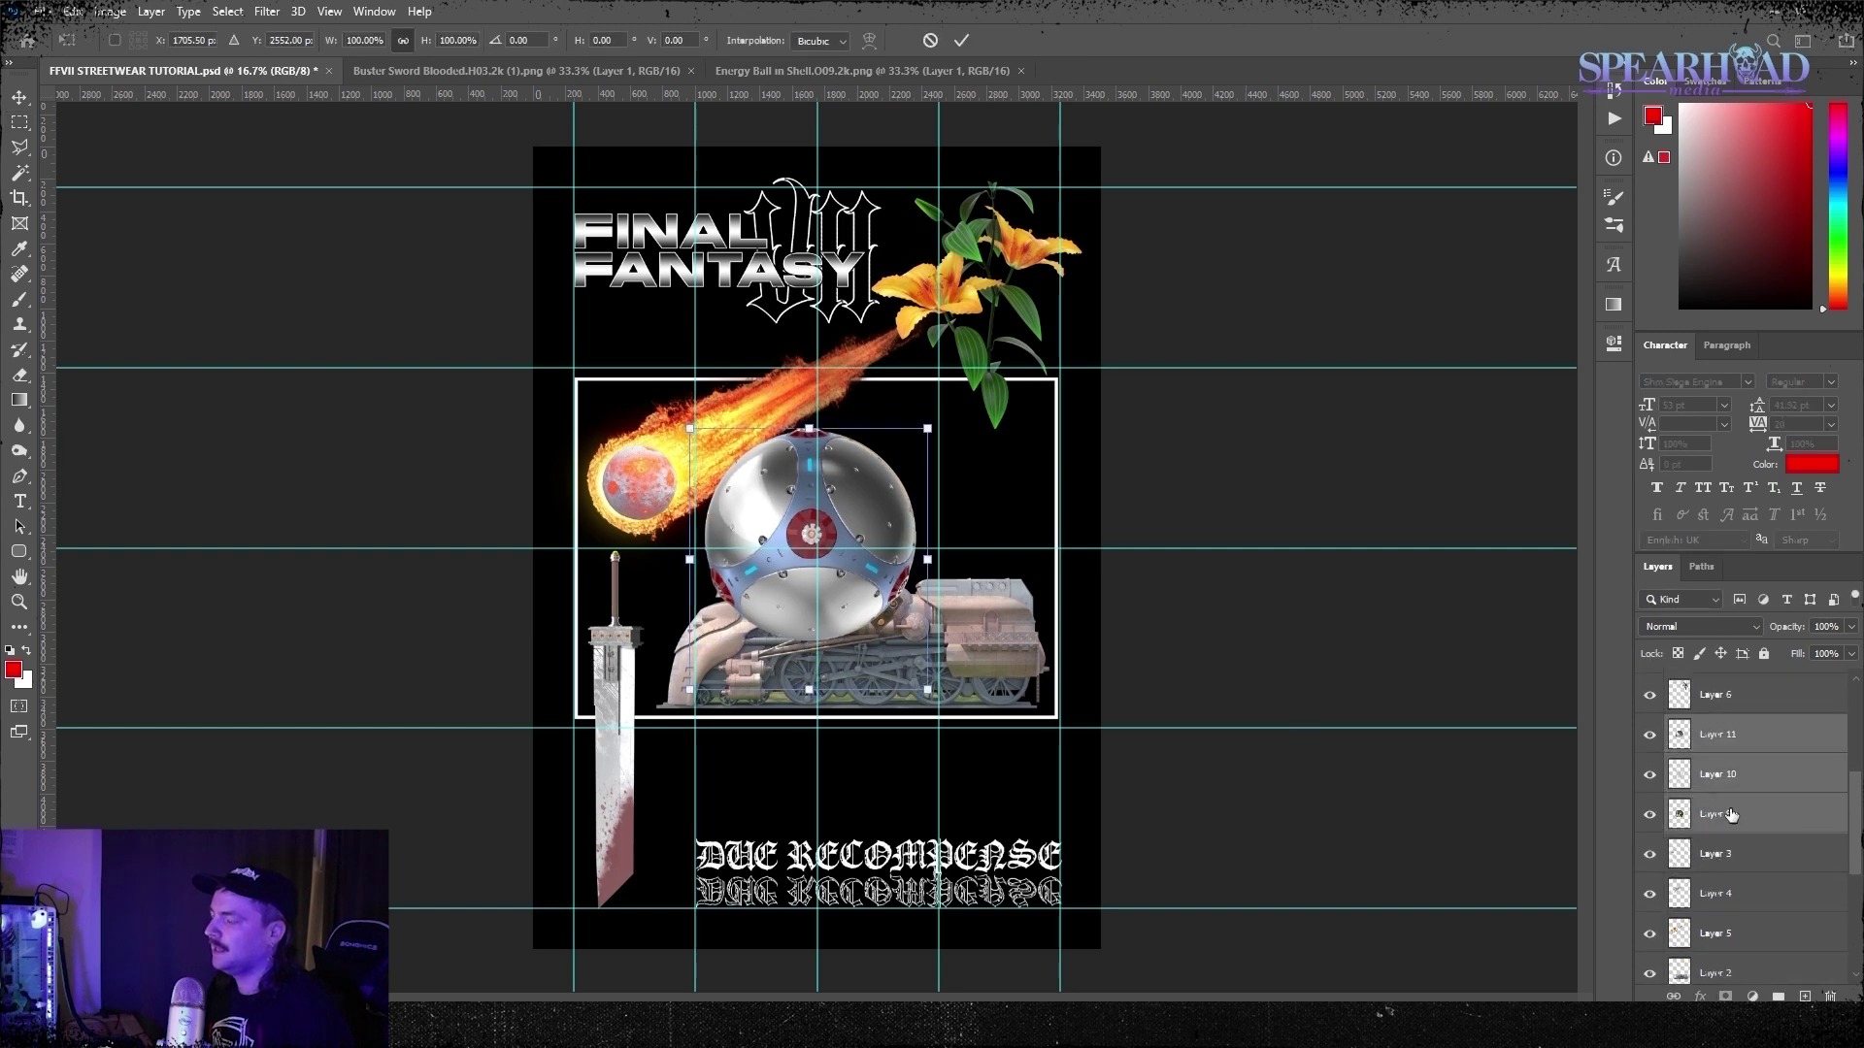
# Shrink the three pasted orb layers together and place them between the frame and the DUE RECOMPENSE text
pyautogui.moveTo(815, 429); pyautogui.dragTo(823, 587)
pyautogui.moveTo(977, 787); pyautogui.dragTo(974, 788)
pyautogui.hotkey('ctrl', 'z')
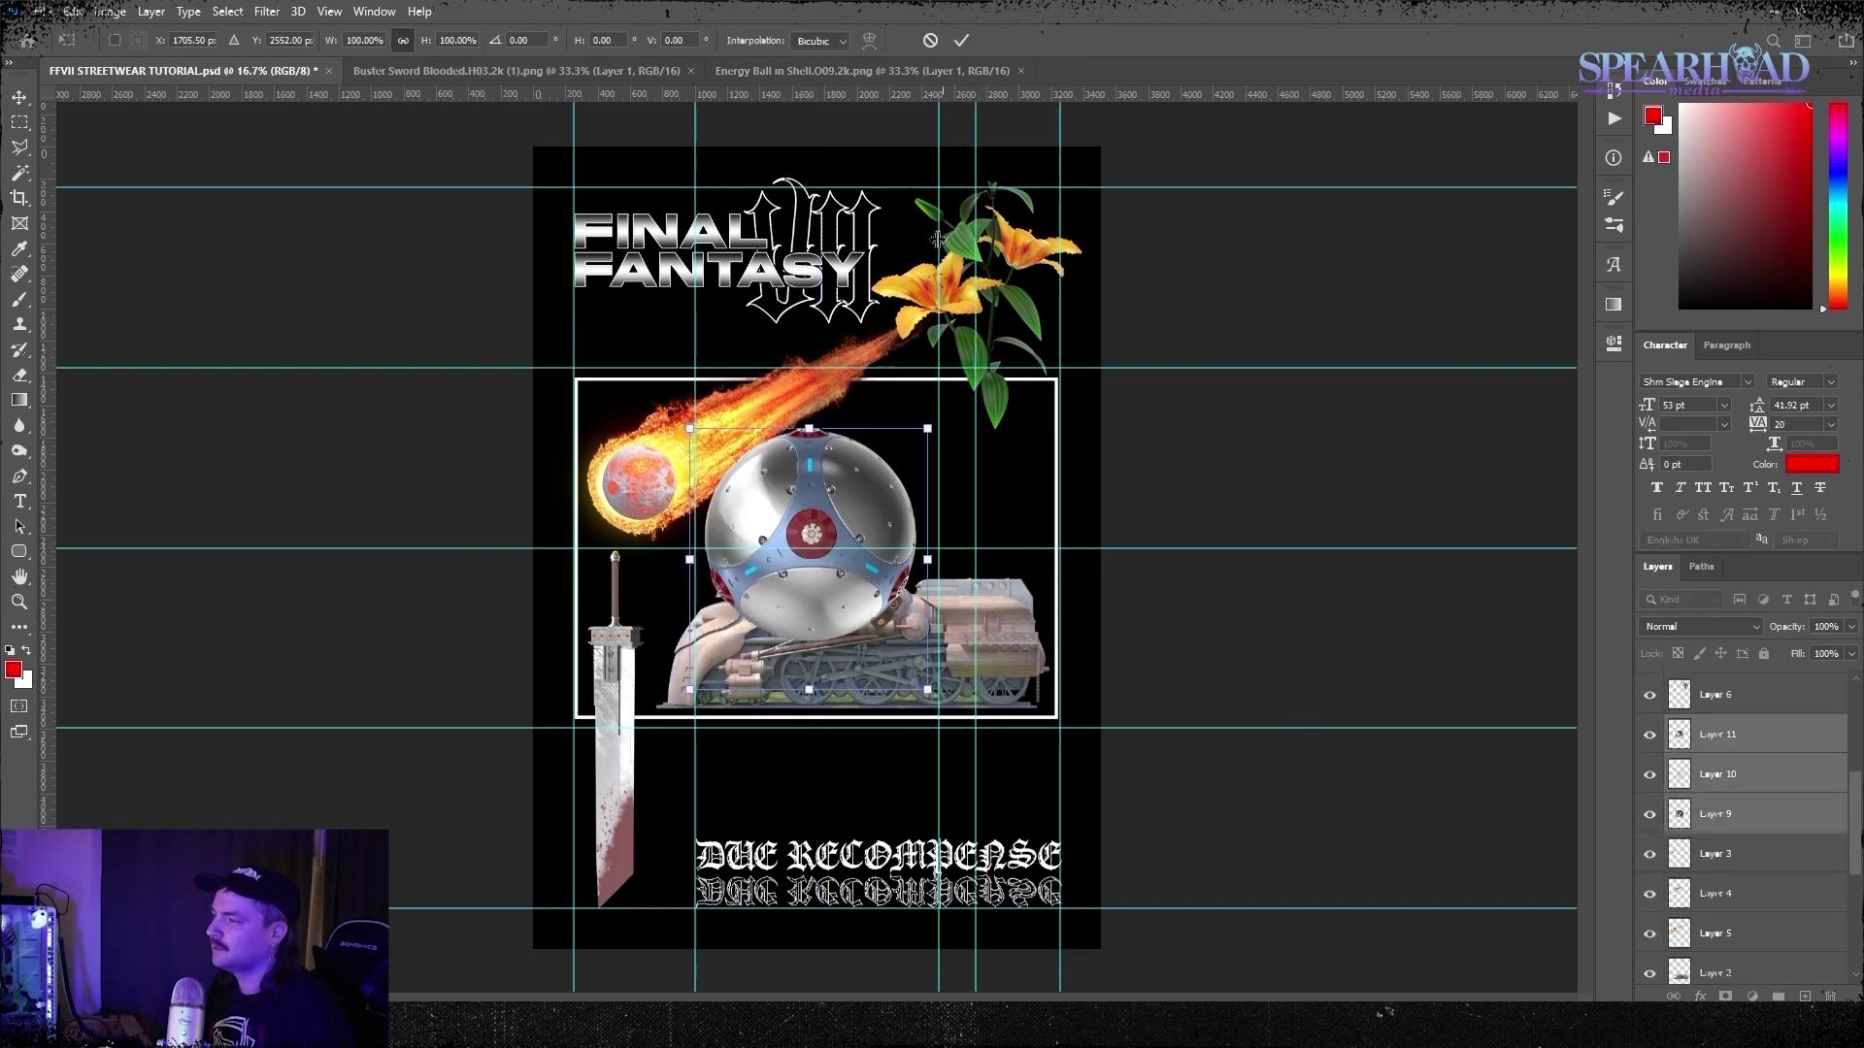
pyautogui.moveTo(809, 428); pyautogui.dragTo(809, 612)
pyautogui.moveTo(810, 643); pyautogui.dragTo(825, 793)
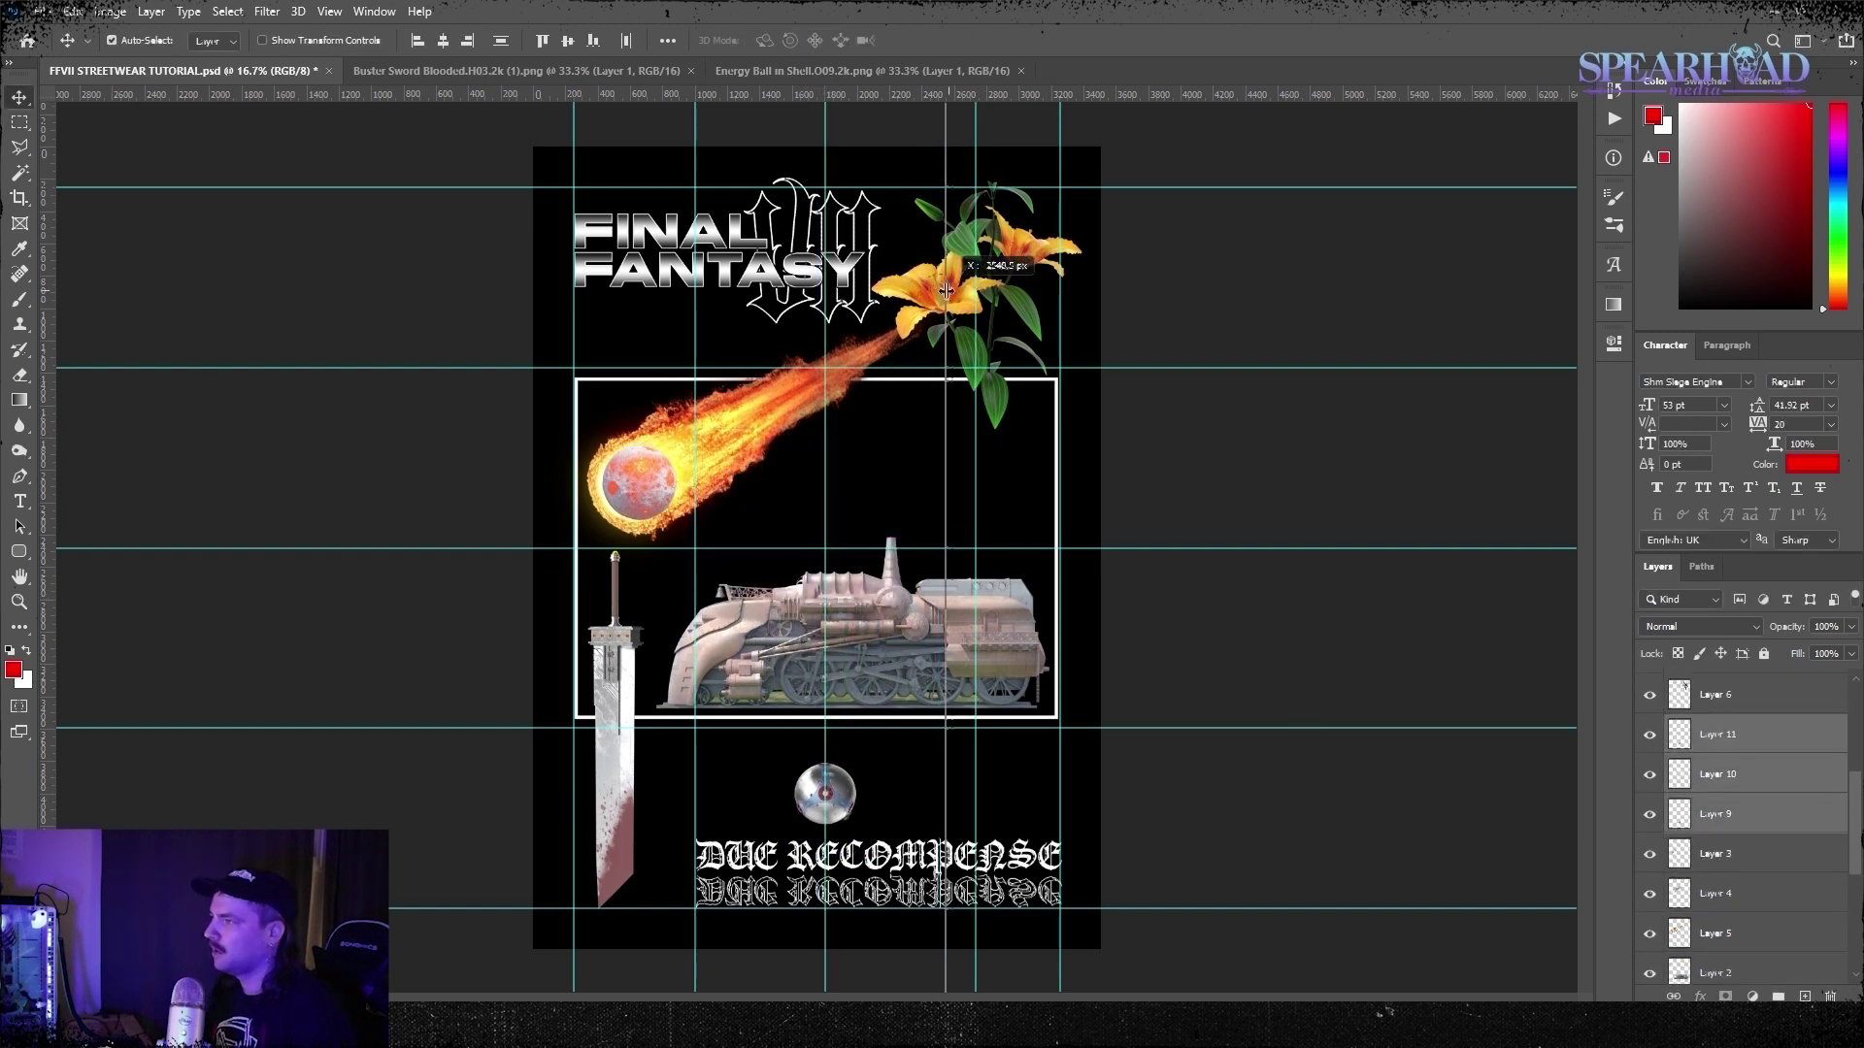
# Restore the guide layout with 4 columns, 4 rows and 250 px margins, clearing the existing guides
pyautogui.click(329, 12)
pyautogui.click(411, 520)
pyautogui.click(329, 11)
pyautogui.click(412, 592)
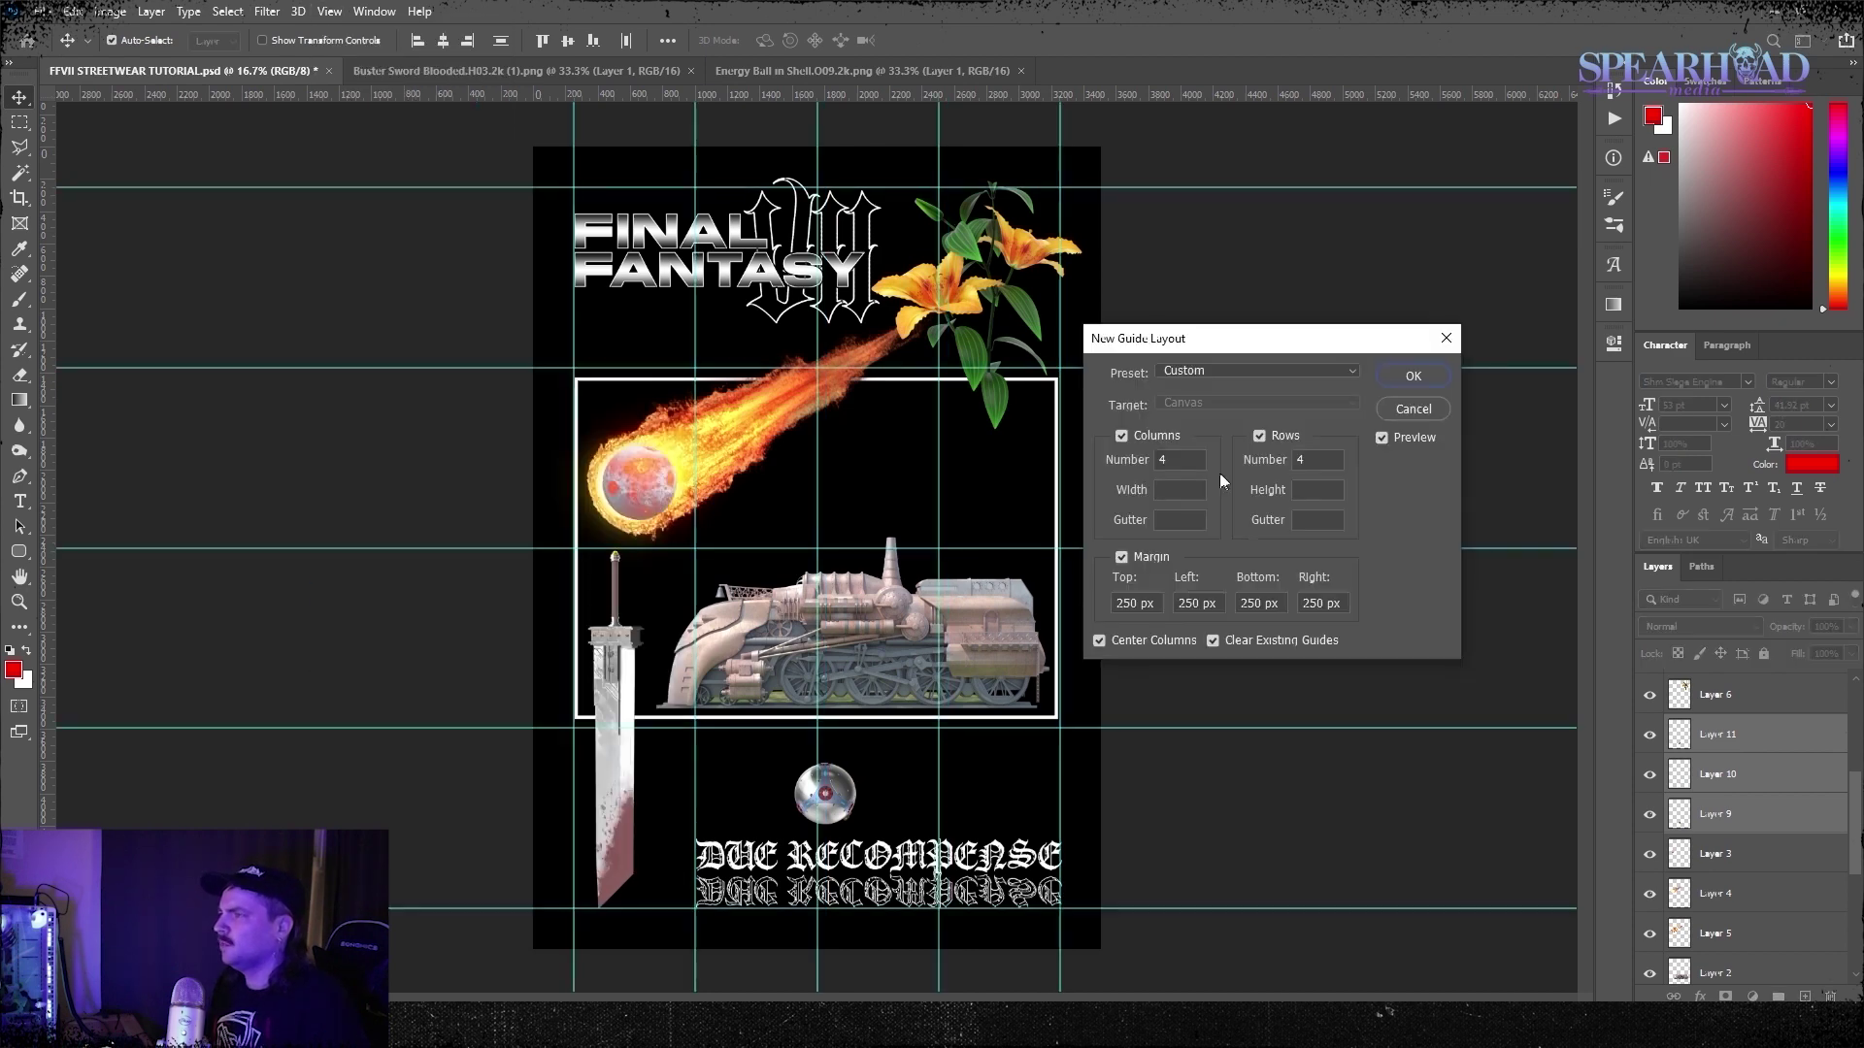
pyautogui.click(1413, 376)
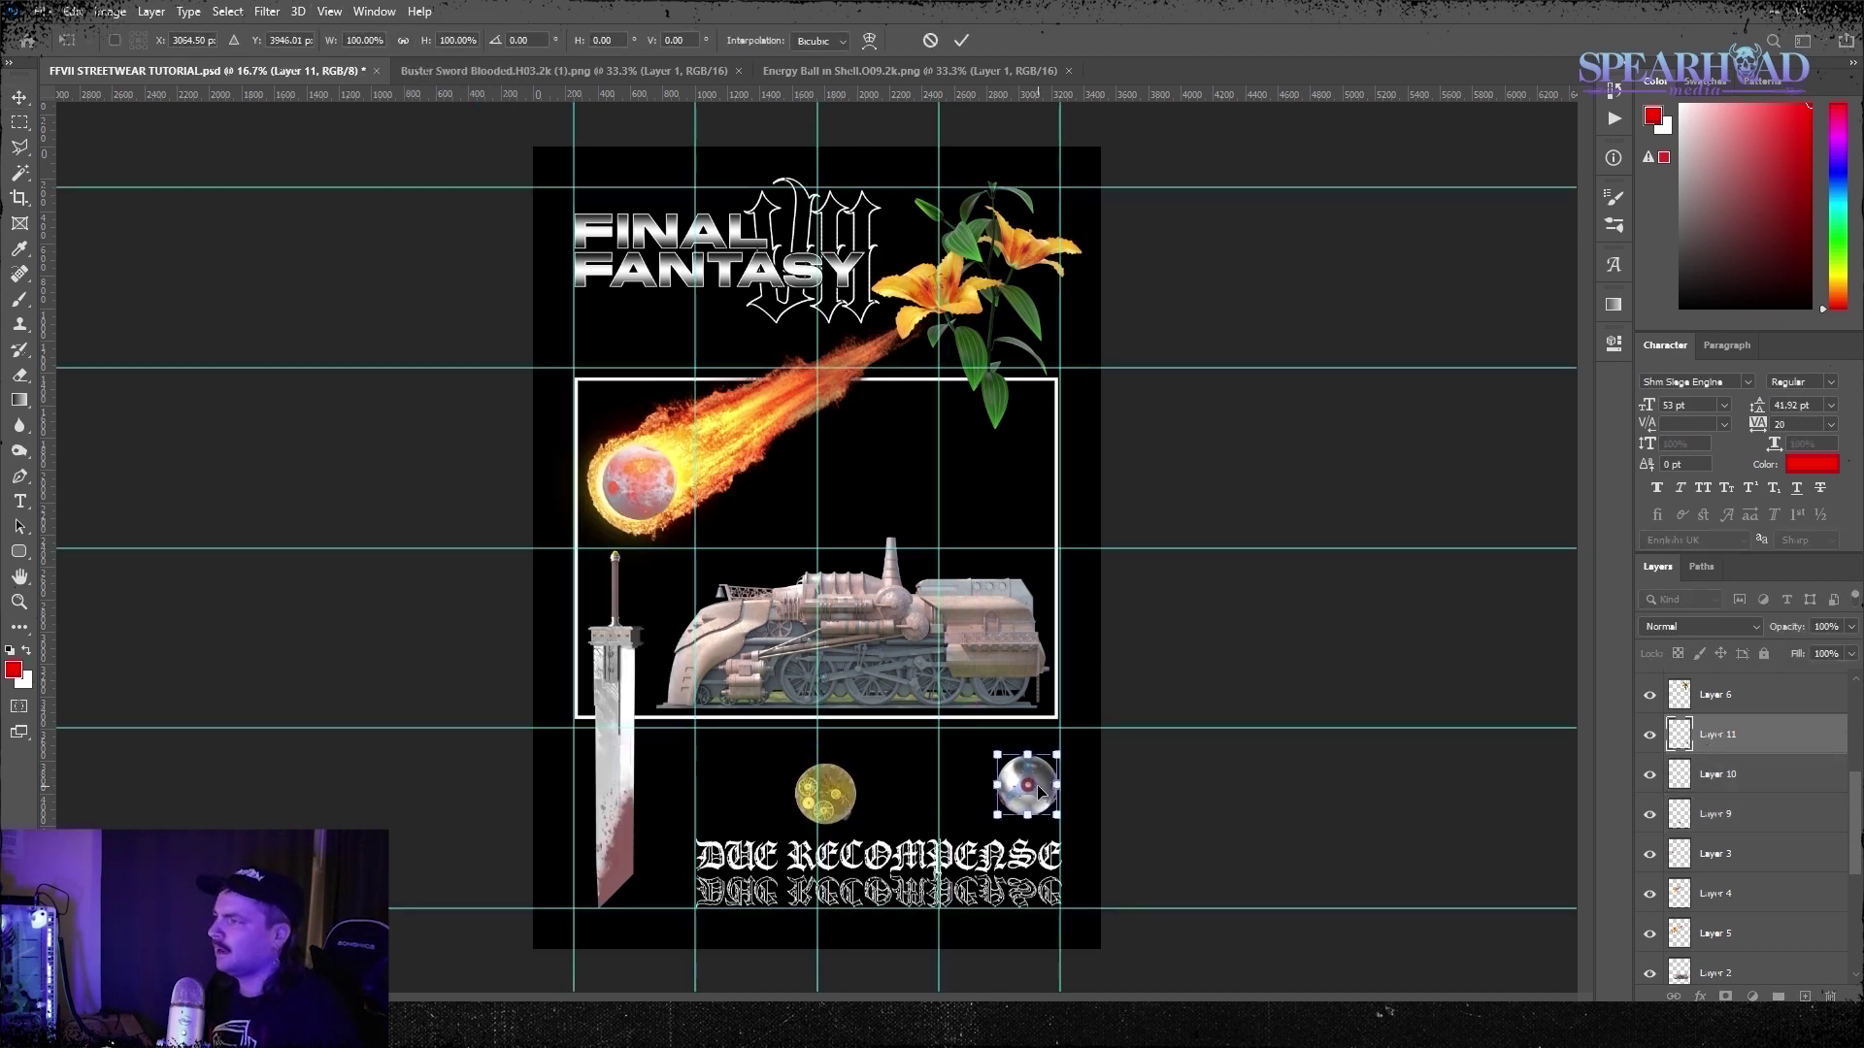
# Spread the three orbs apart in a row below the frame and align their vertical centres
pyautogui.hotkey('alt', '[')
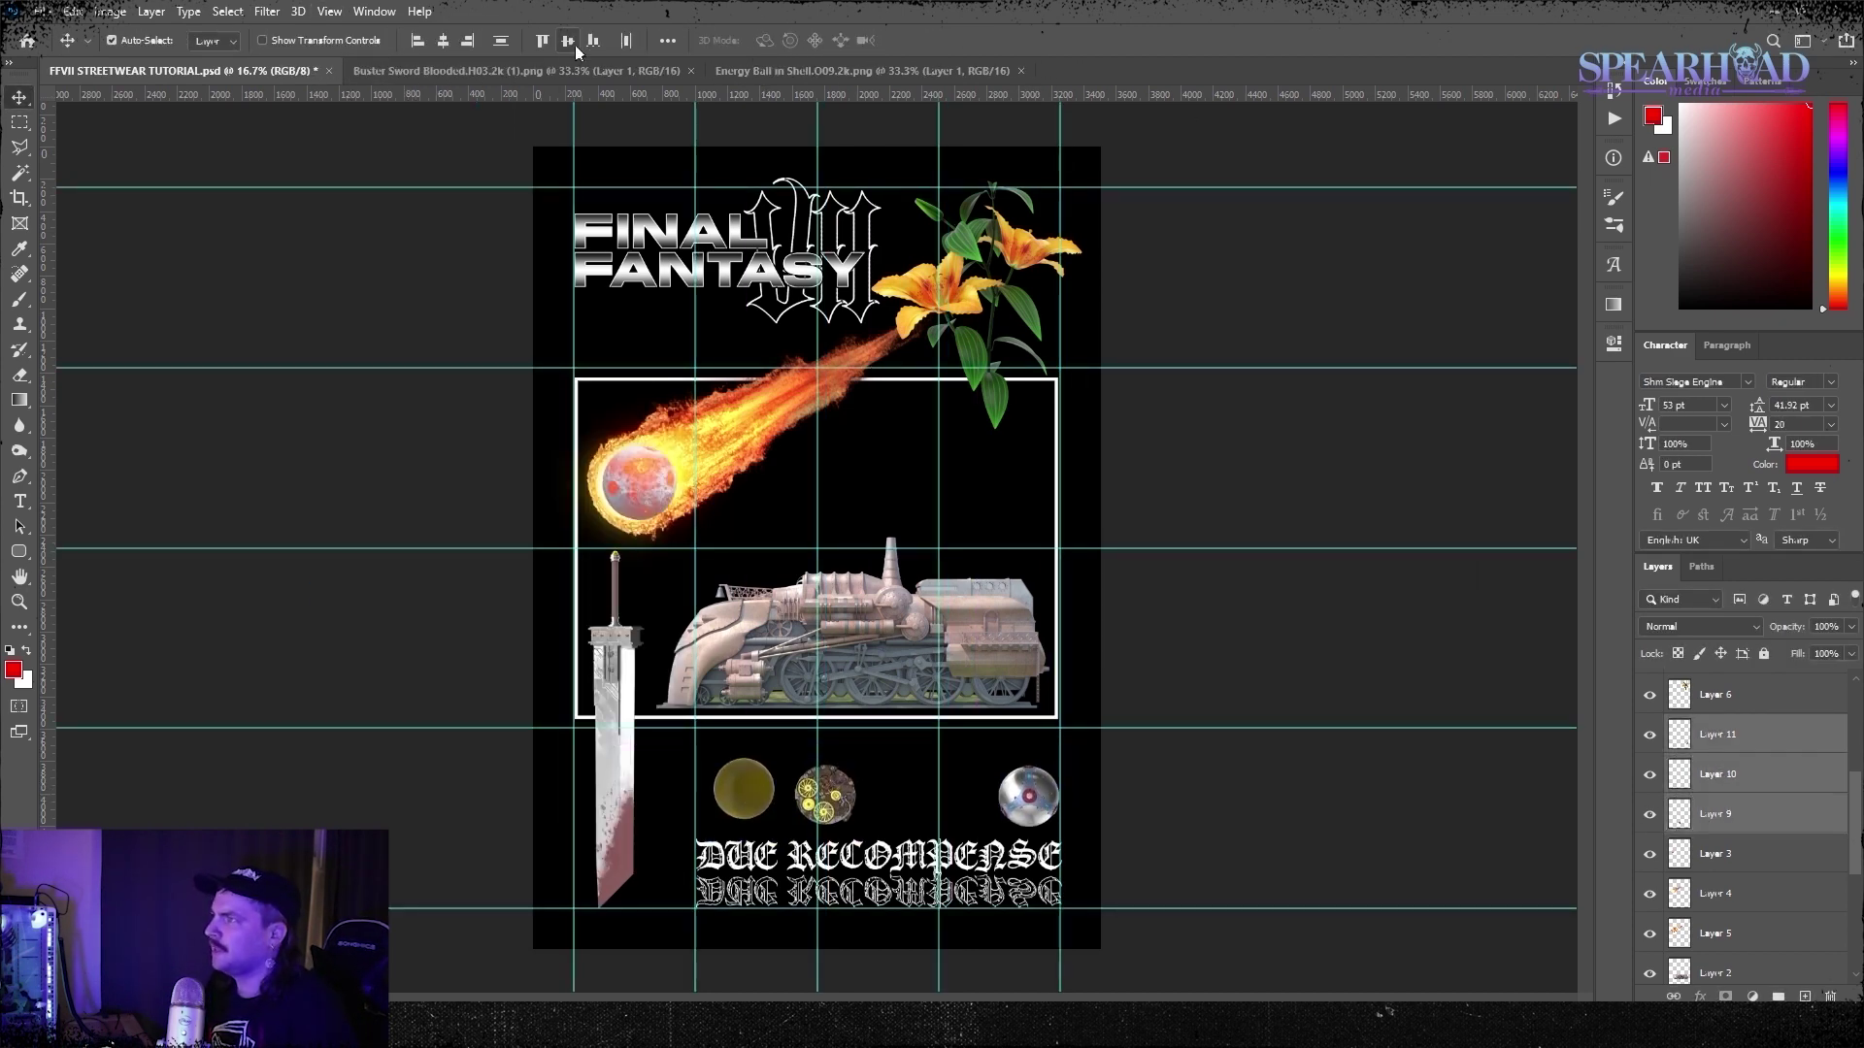
pyautogui.click(570, 42)
# Load the silver energy ball's outline as a selection and refine its edge with 100% contrast
pyautogui.click(1697, 739)
pyautogui.keyDown('ctrl'); pyautogui.click(1679, 735); pyautogui.keyUp('ctrl')
pyautogui.click(227, 11)
pyautogui.keyDown('shift'); pyautogui.click(312, 266); pyautogui.keyUp('shift')
pyautogui.click(1308, 356)
pyautogui.click(1273, 556)
pyautogui.moveTo(1266, 566); pyautogui.dragTo(1429, 567)
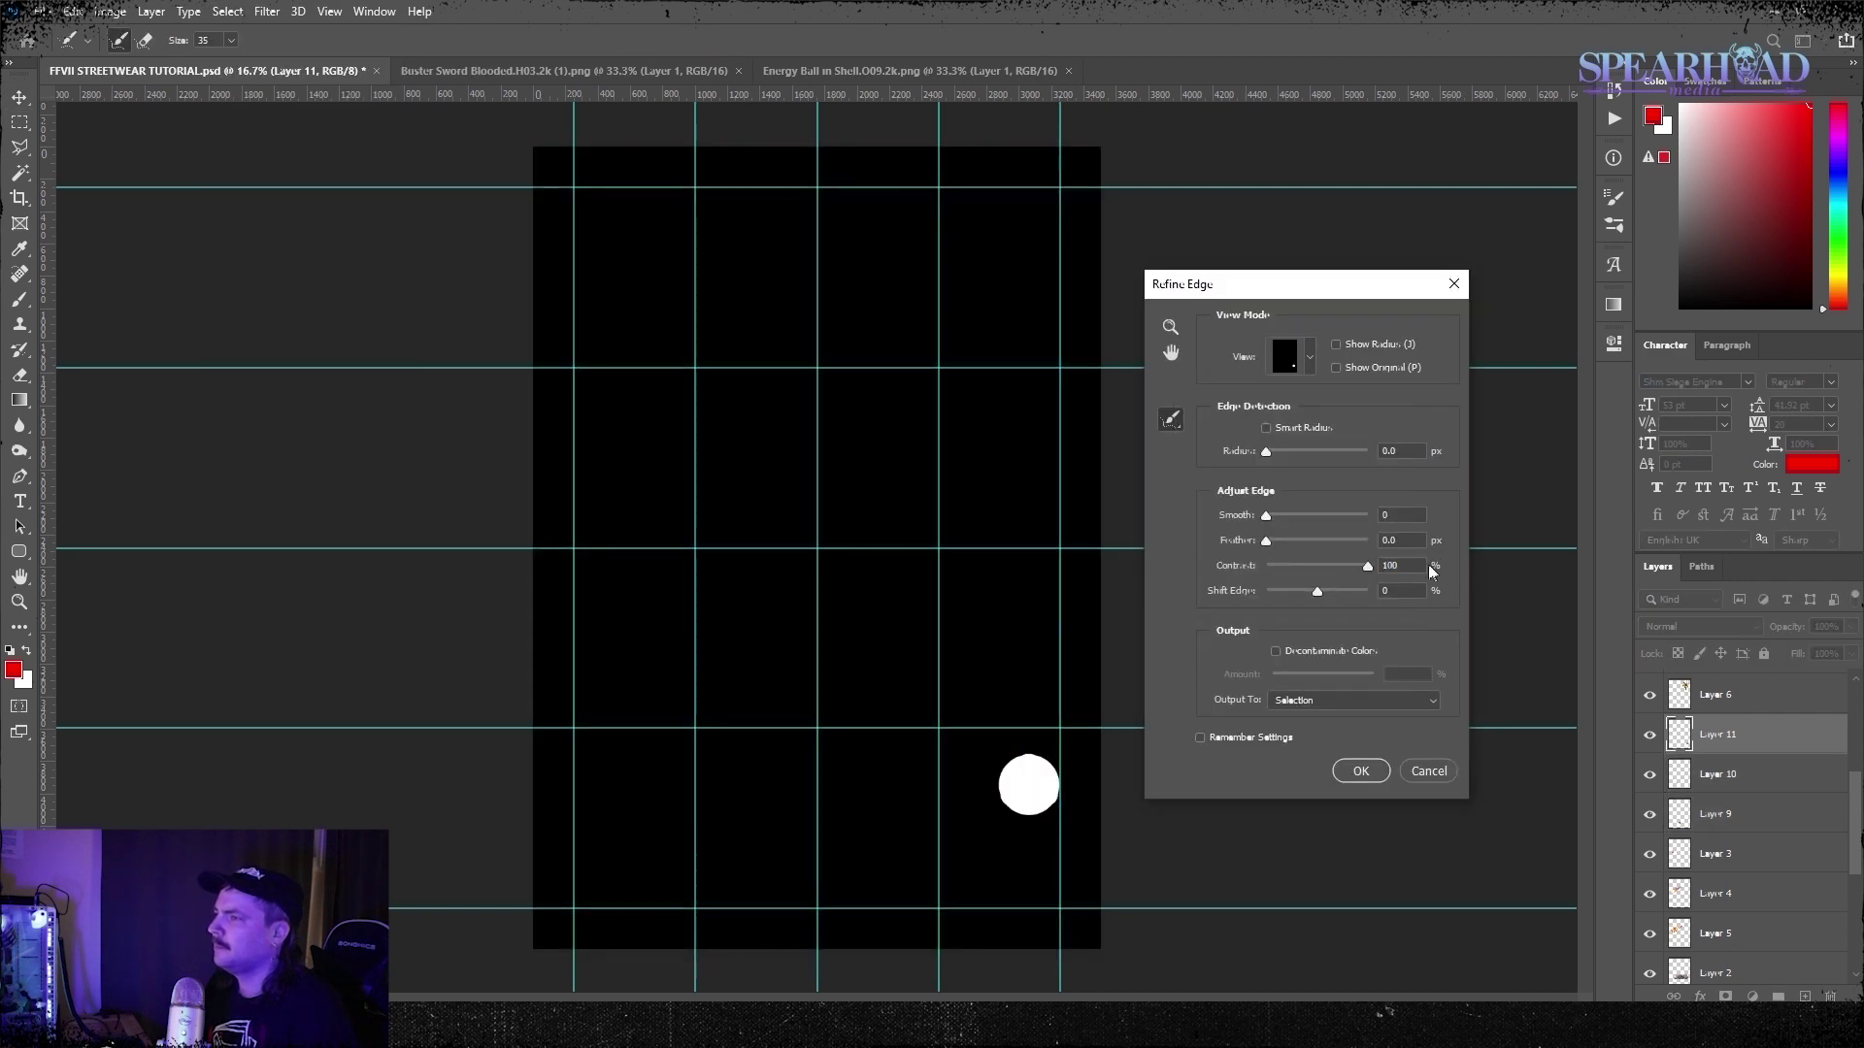
pyautogui.click(1360, 770)
pyautogui.hotkey('ctrl', 'a')
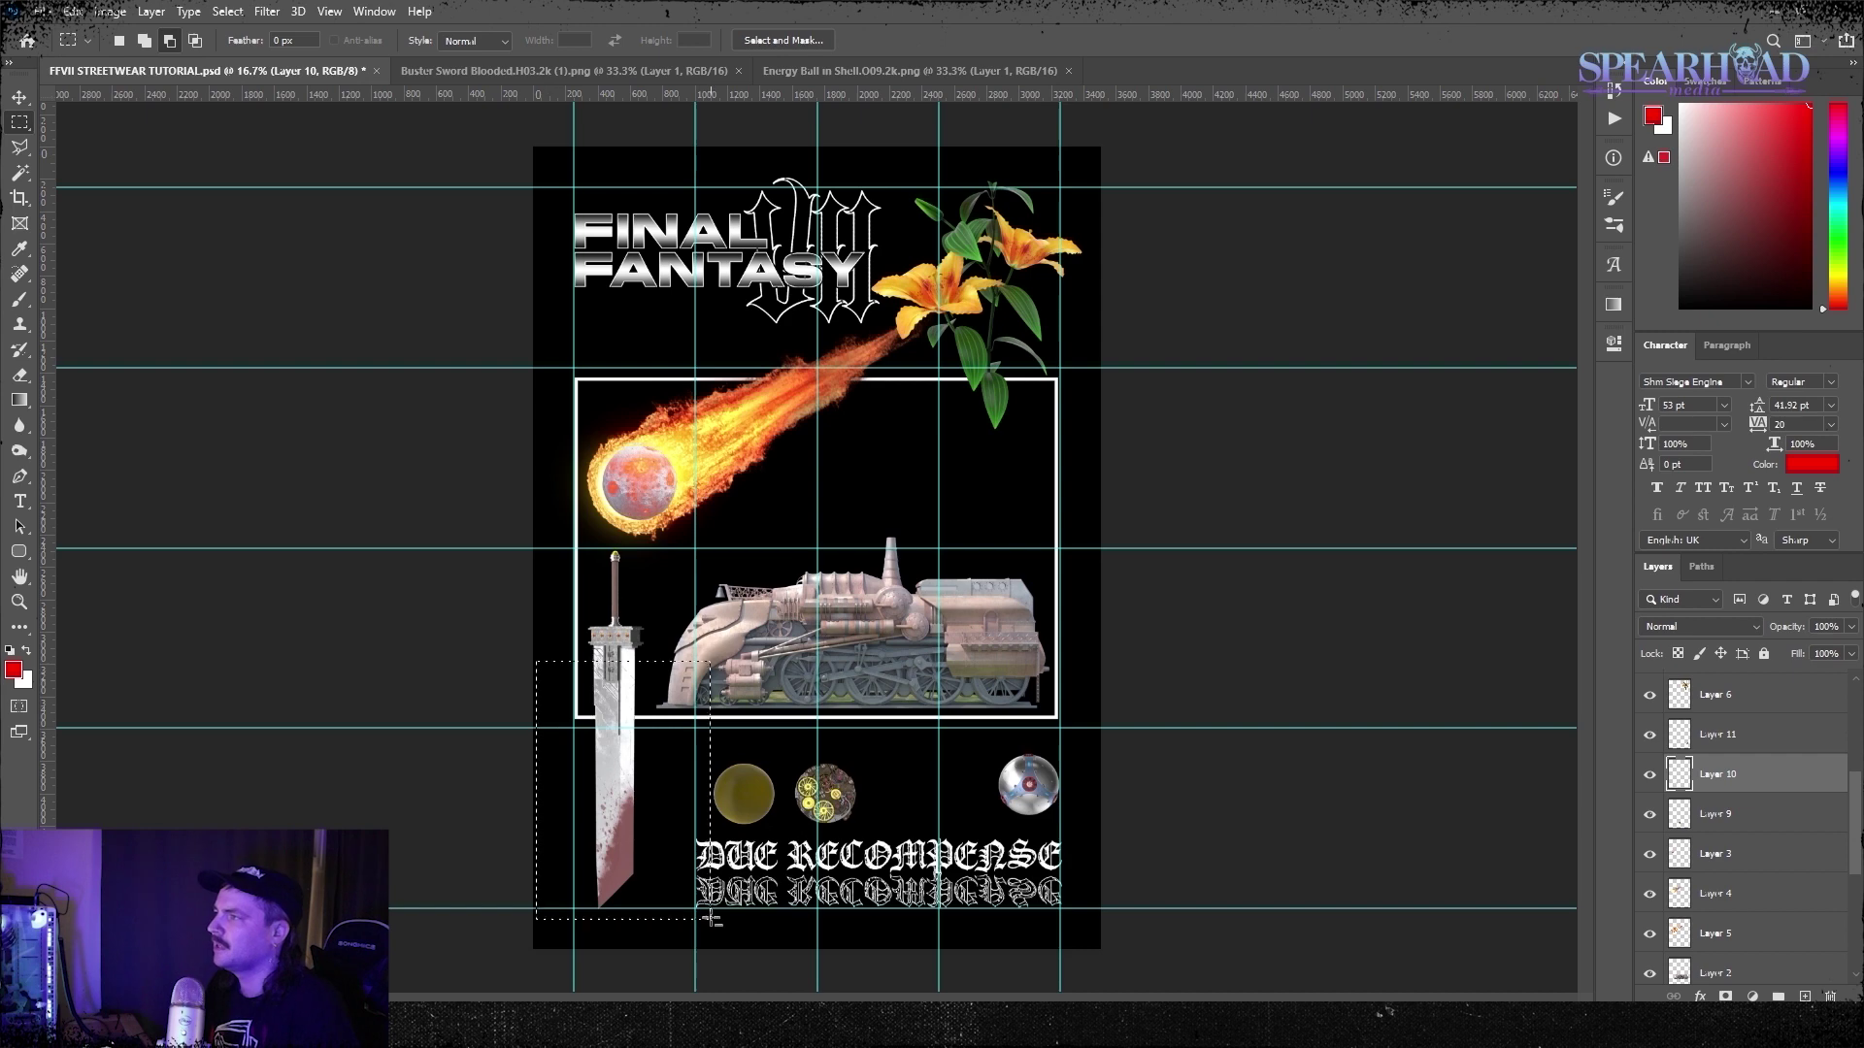
# Duplicate the yellow glass ball layer and merge the copy with the original to make the glass more solid
pyautogui.rightClick(1738, 774)
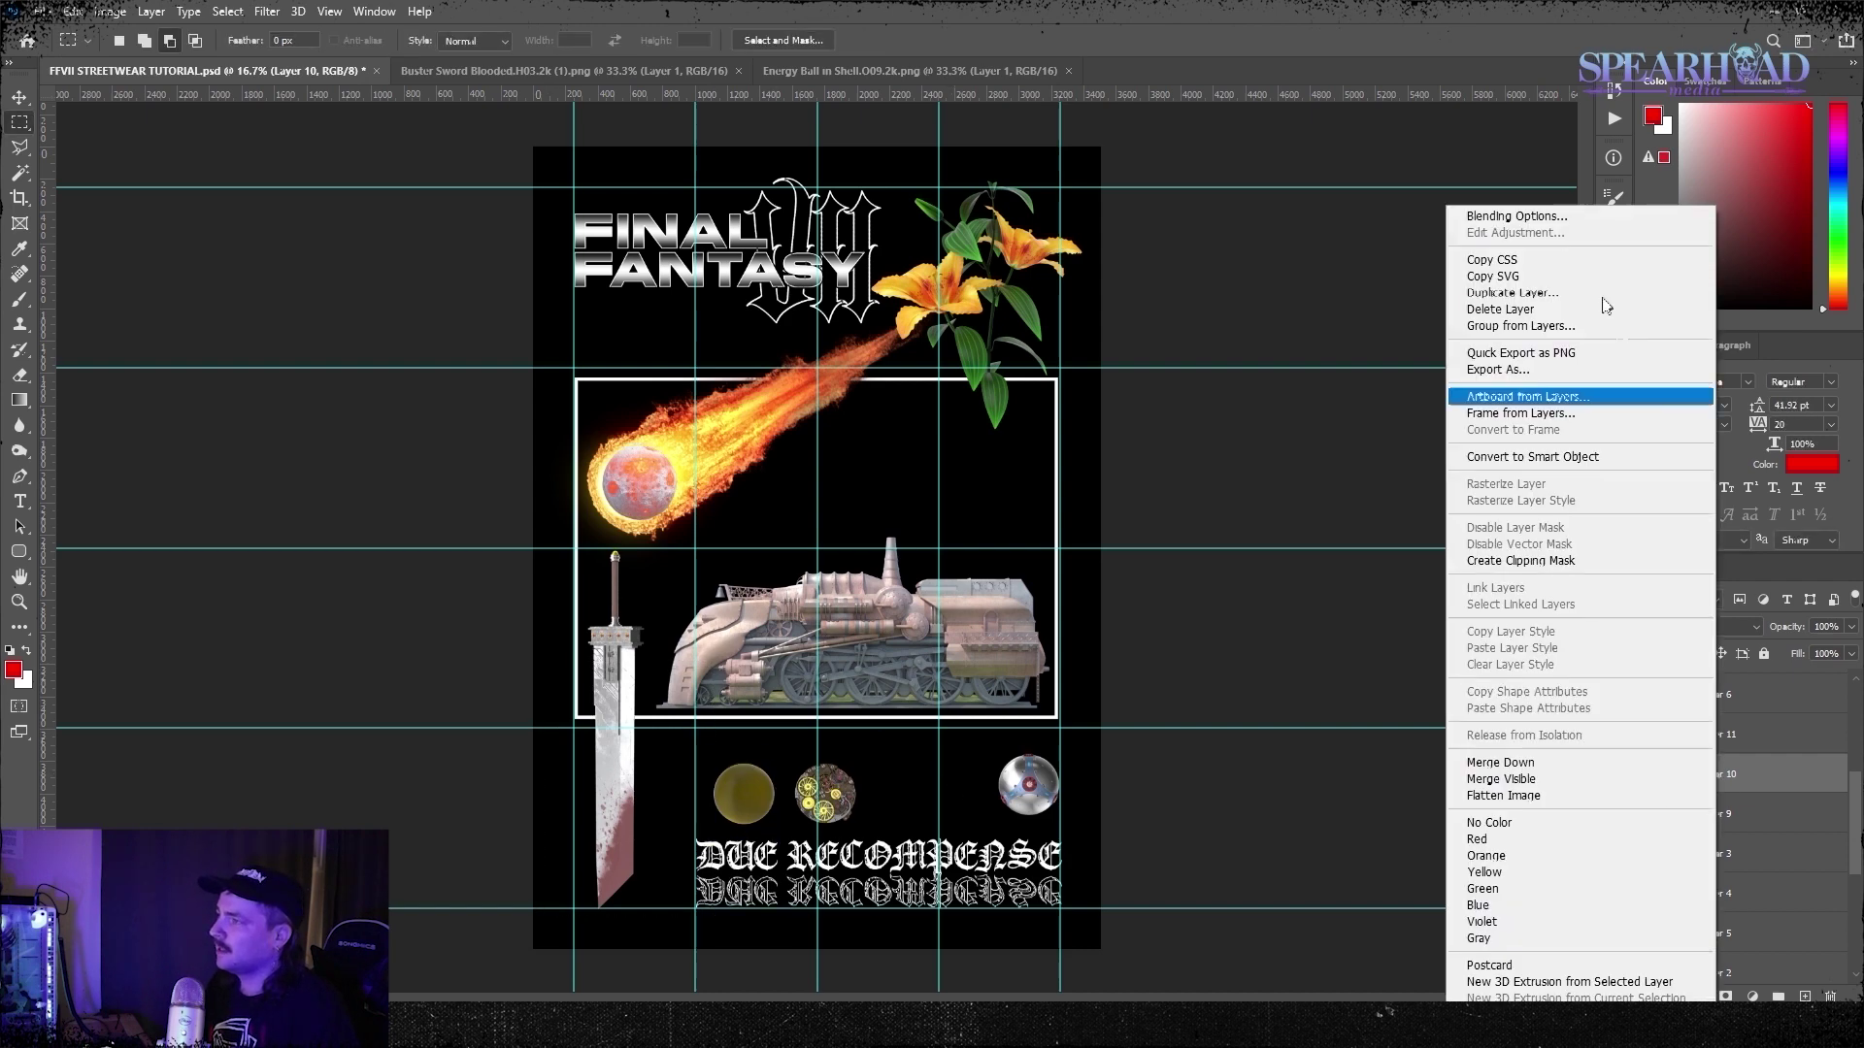
pyautogui.click(1605, 292)
pyautogui.rightClick(1738, 808)
pyautogui.click(1692, 564)
# Refine the yellow glass ball's selection edge with increased contrast and the edge shifted slightly inward
pyautogui.click(227, 12)
pyautogui.keyDown('shift'); pyautogui.click(271, 266); pyautogui.keyUp('shift')
pyautogui.moveTo(1266, 566); pyautogui.dragTo(1309, 567)
pyautogui.moveTo(1317, 592); pyautogui.dragTo(1306, 594)
pyautogui.press('Return')
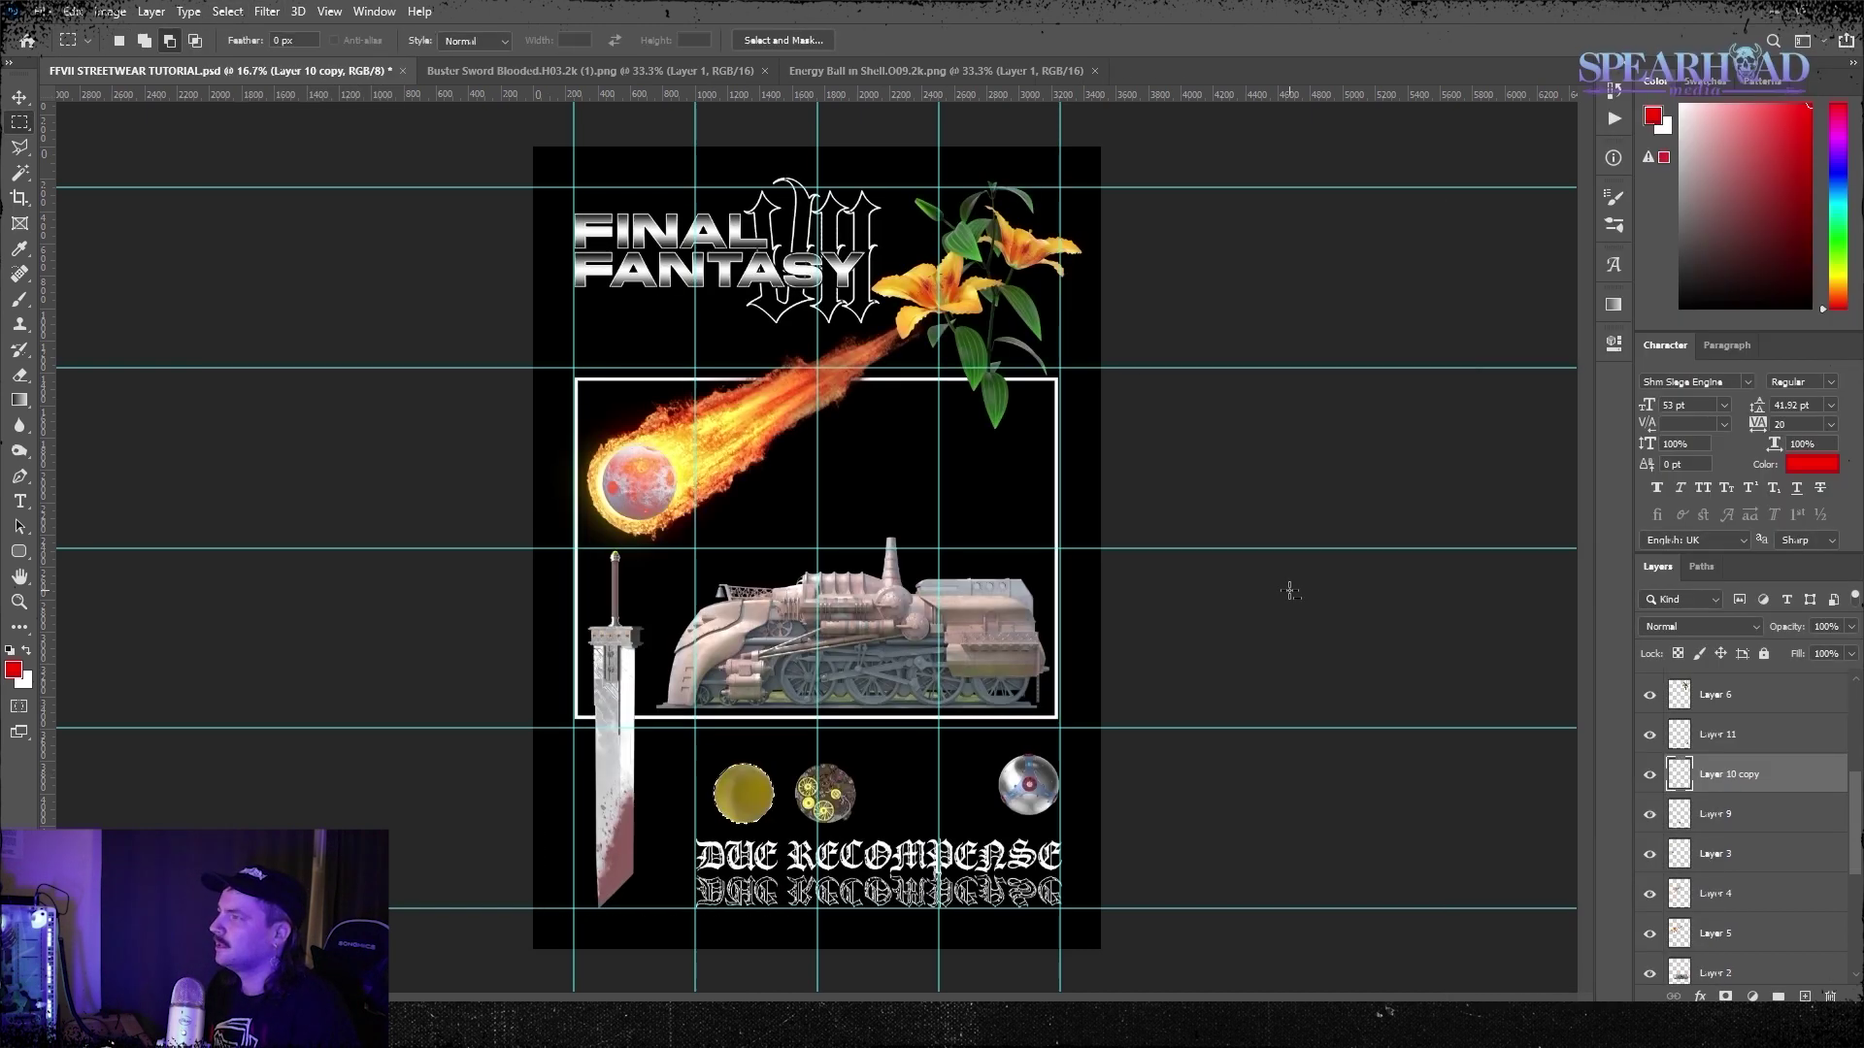
# Select the watch mechanism's outline, refine it with high contrast and a slight inward shift, and copy it to a new layer
pyautogui.keyDown('ctrl'); pyautogui.click(1680, 815); pyautogui.keyUp('ctrl')
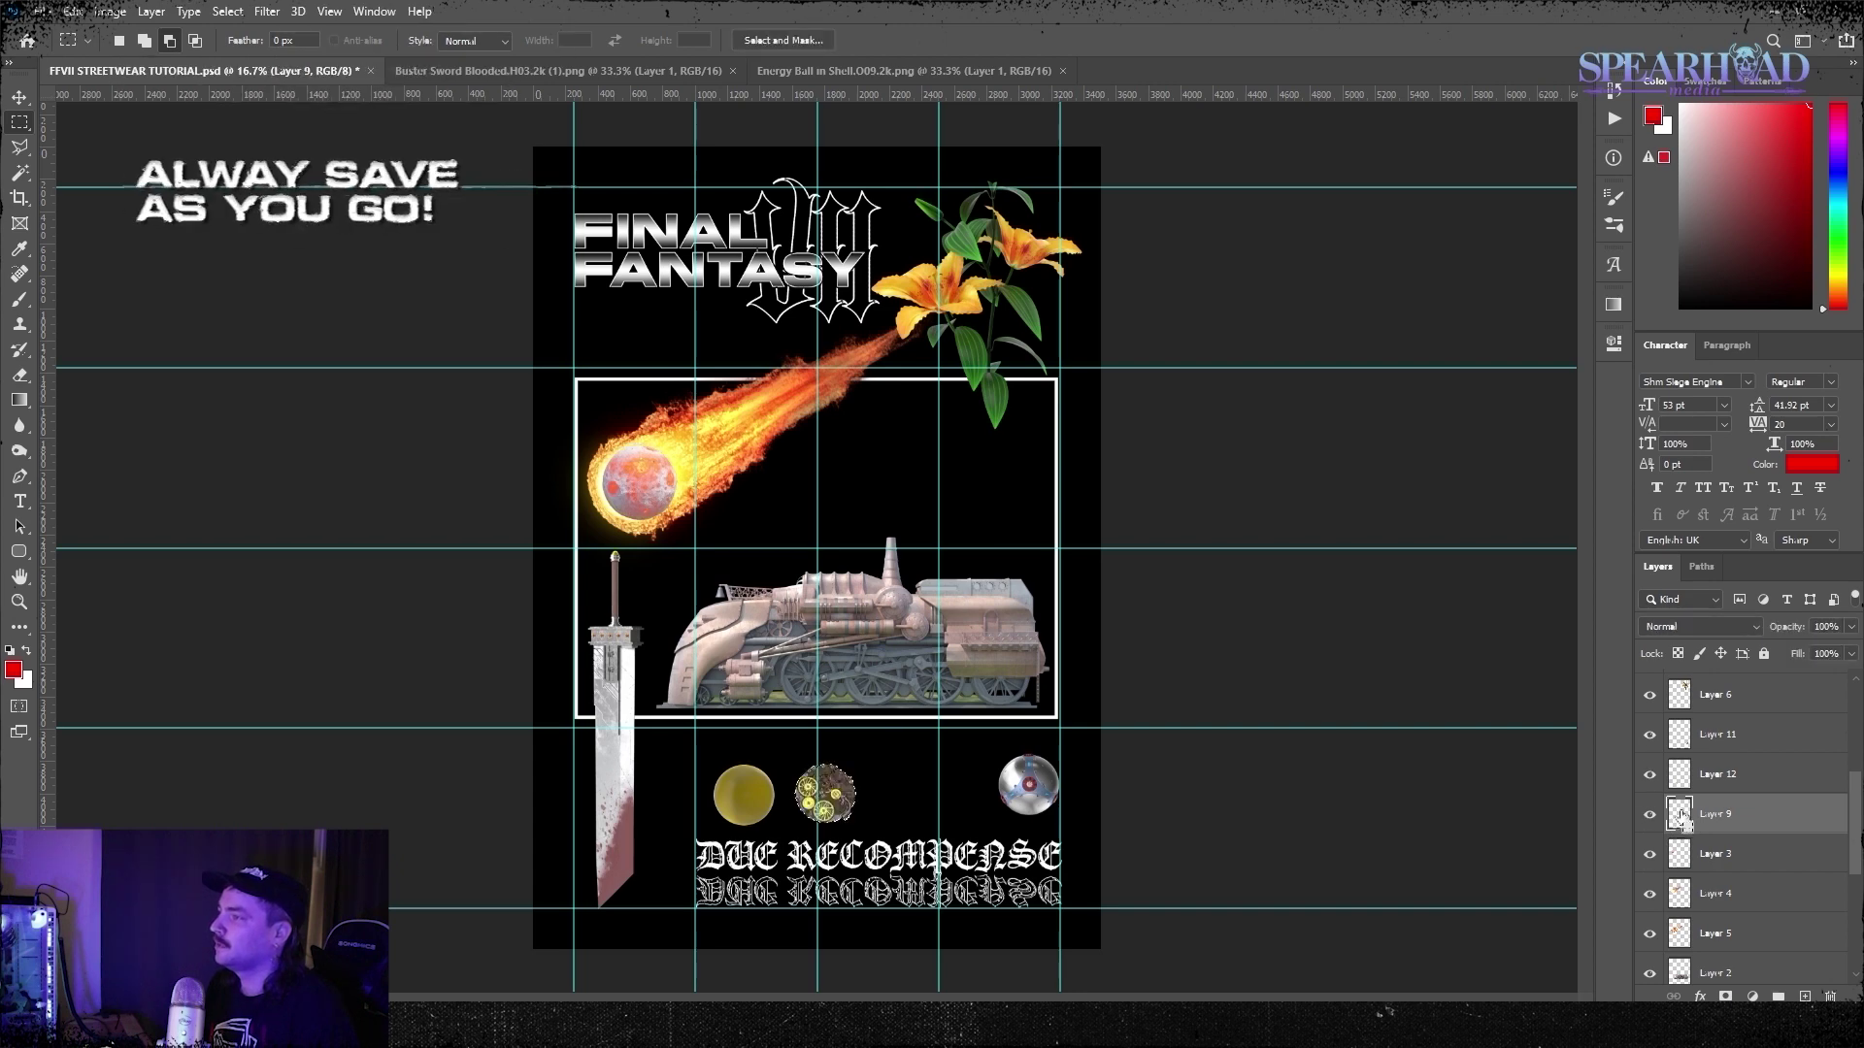
pyautogui.click(228, 12)
pyautogui.keyDown('shift'); pyautogui.click(271, 266); pyautogui.keyUp('shift')
pyautogui.moveTo(1266, 566); pyautogui.dragTo(1365, 567)
pyautogui.moveTo(1317, 592); pyautogui.dragTo(1311, 596)
pyautogui.click(1360, 770)
pyautogui.hotkey('ctrl', 'j')
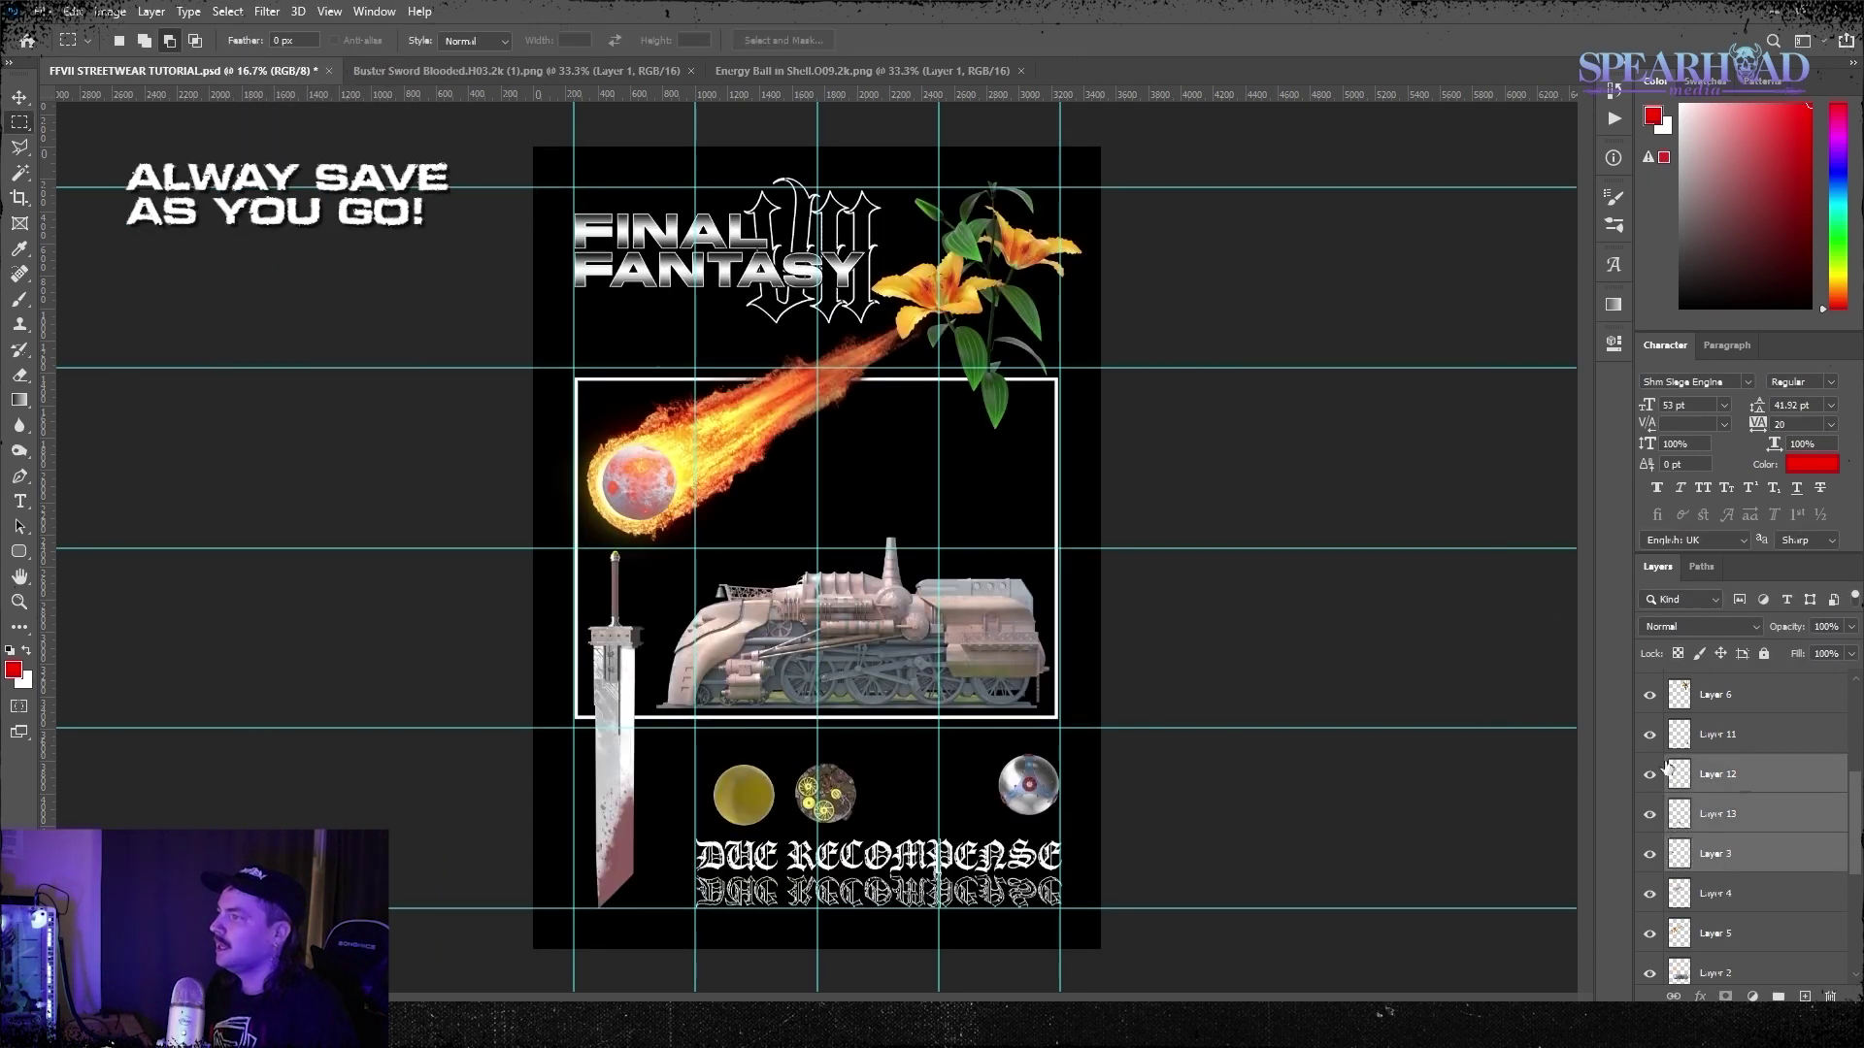
# Move the silver energy ball left to the third inner column guide and distribute the three orbs evenly across the row
pyautogui.click(1738, 735)
pyautogui.hotkey('ctrl', 't')
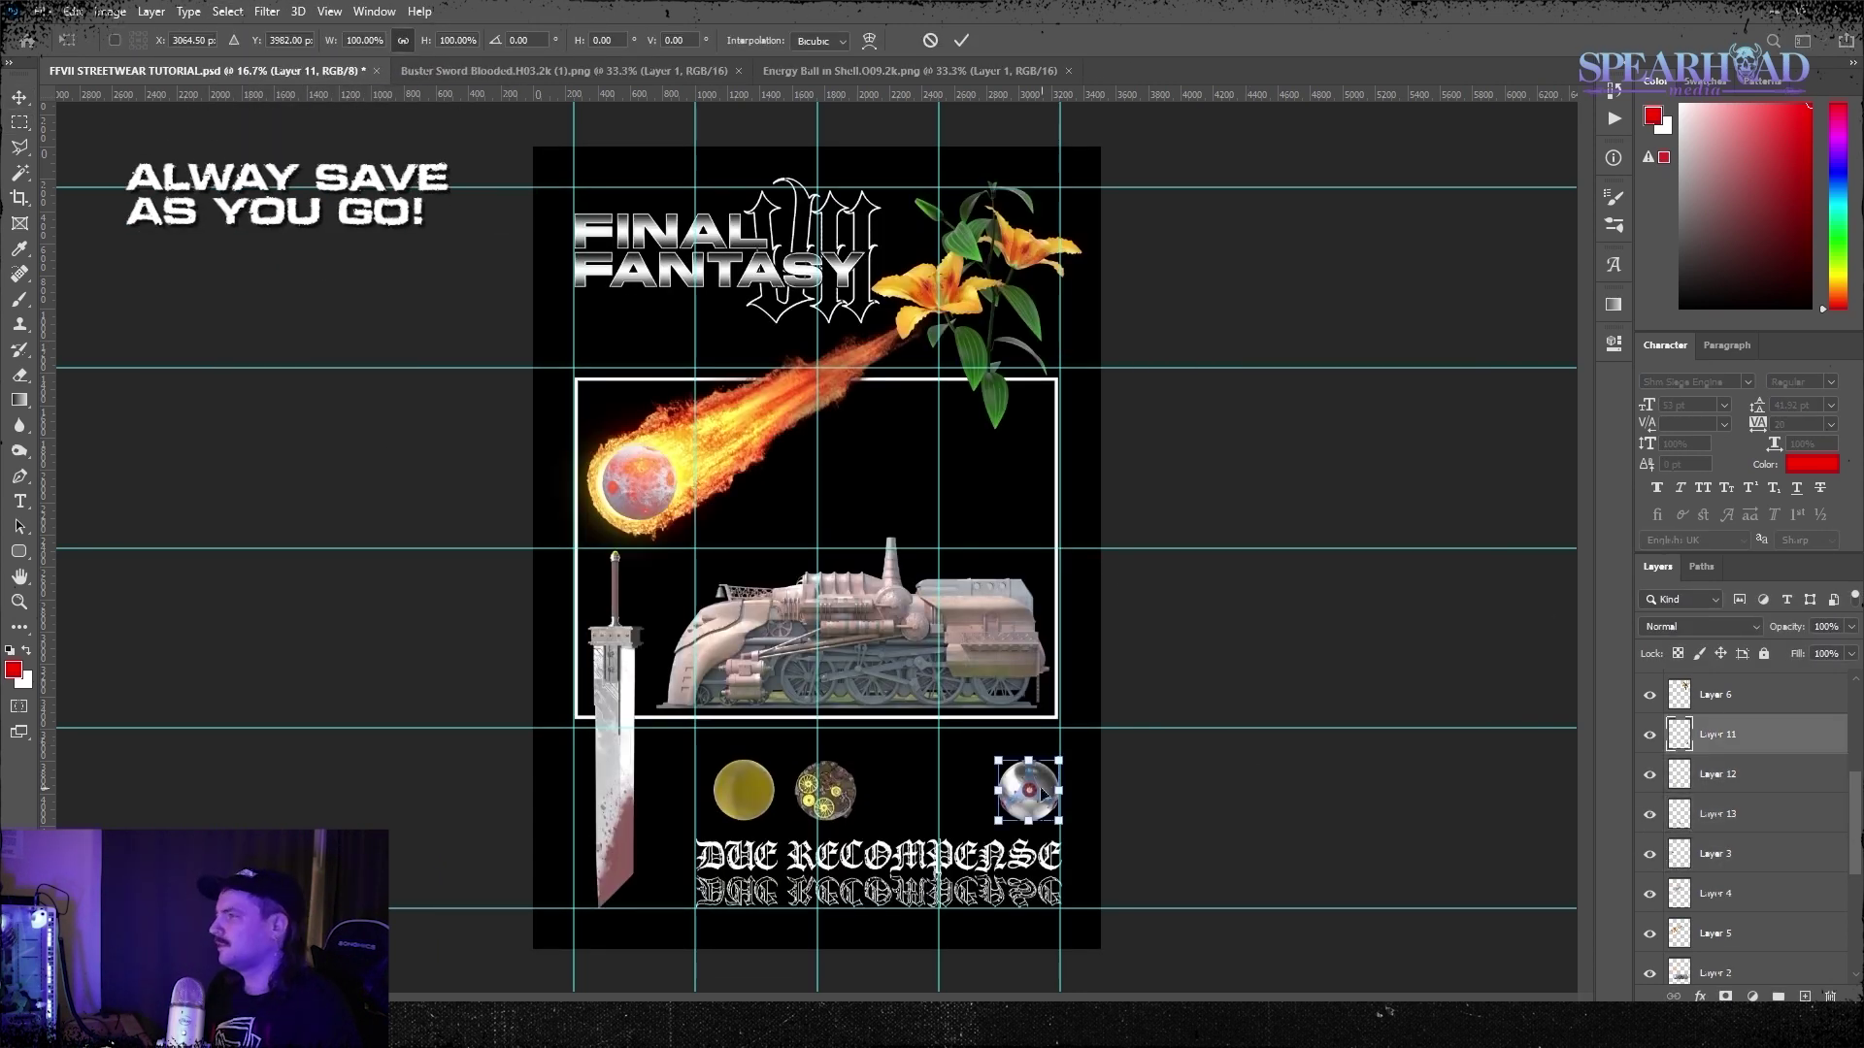
pyautogui.moveTo(1029, 790); pyautogui.dragTo(938, 790)
pyautogui.press('Return')
pyautogui.keyDown('shift'); pyautogui.click(1737, 814); pyautogui.keyUp('shift')
pyautogui.click(667, 41)
pyautogui.click(724, 153)
# Merge the three orb layers into one, shrink the row and place it inside the frame above the locomotive
pyautogui.rightClick(1741, 794)
pyautogui.click(1679, 763)
pyautogui.hotkey('ctrl', 't')
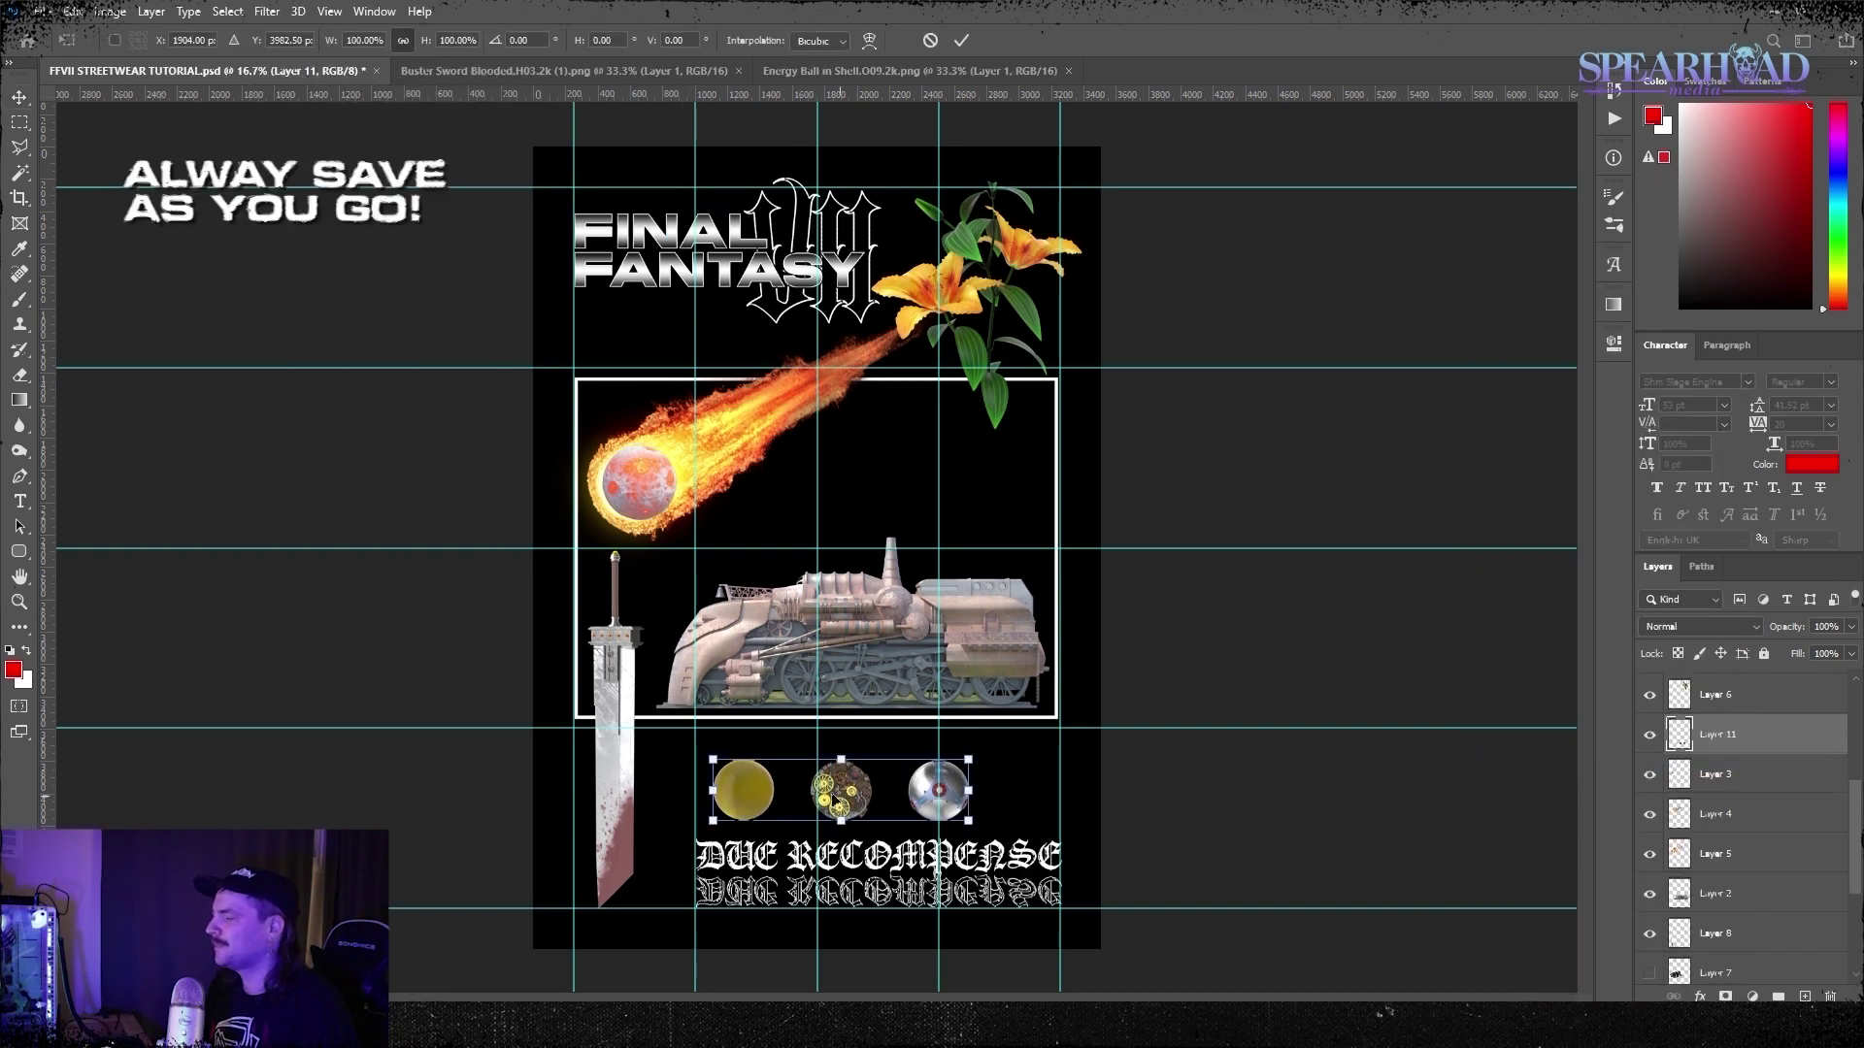
pyautogui.moveTo(713, 820); pyautogui.dragTo(799, 800)
pyautogui.moveTo(858, 792); pyautogui.dragTo(899, 792)
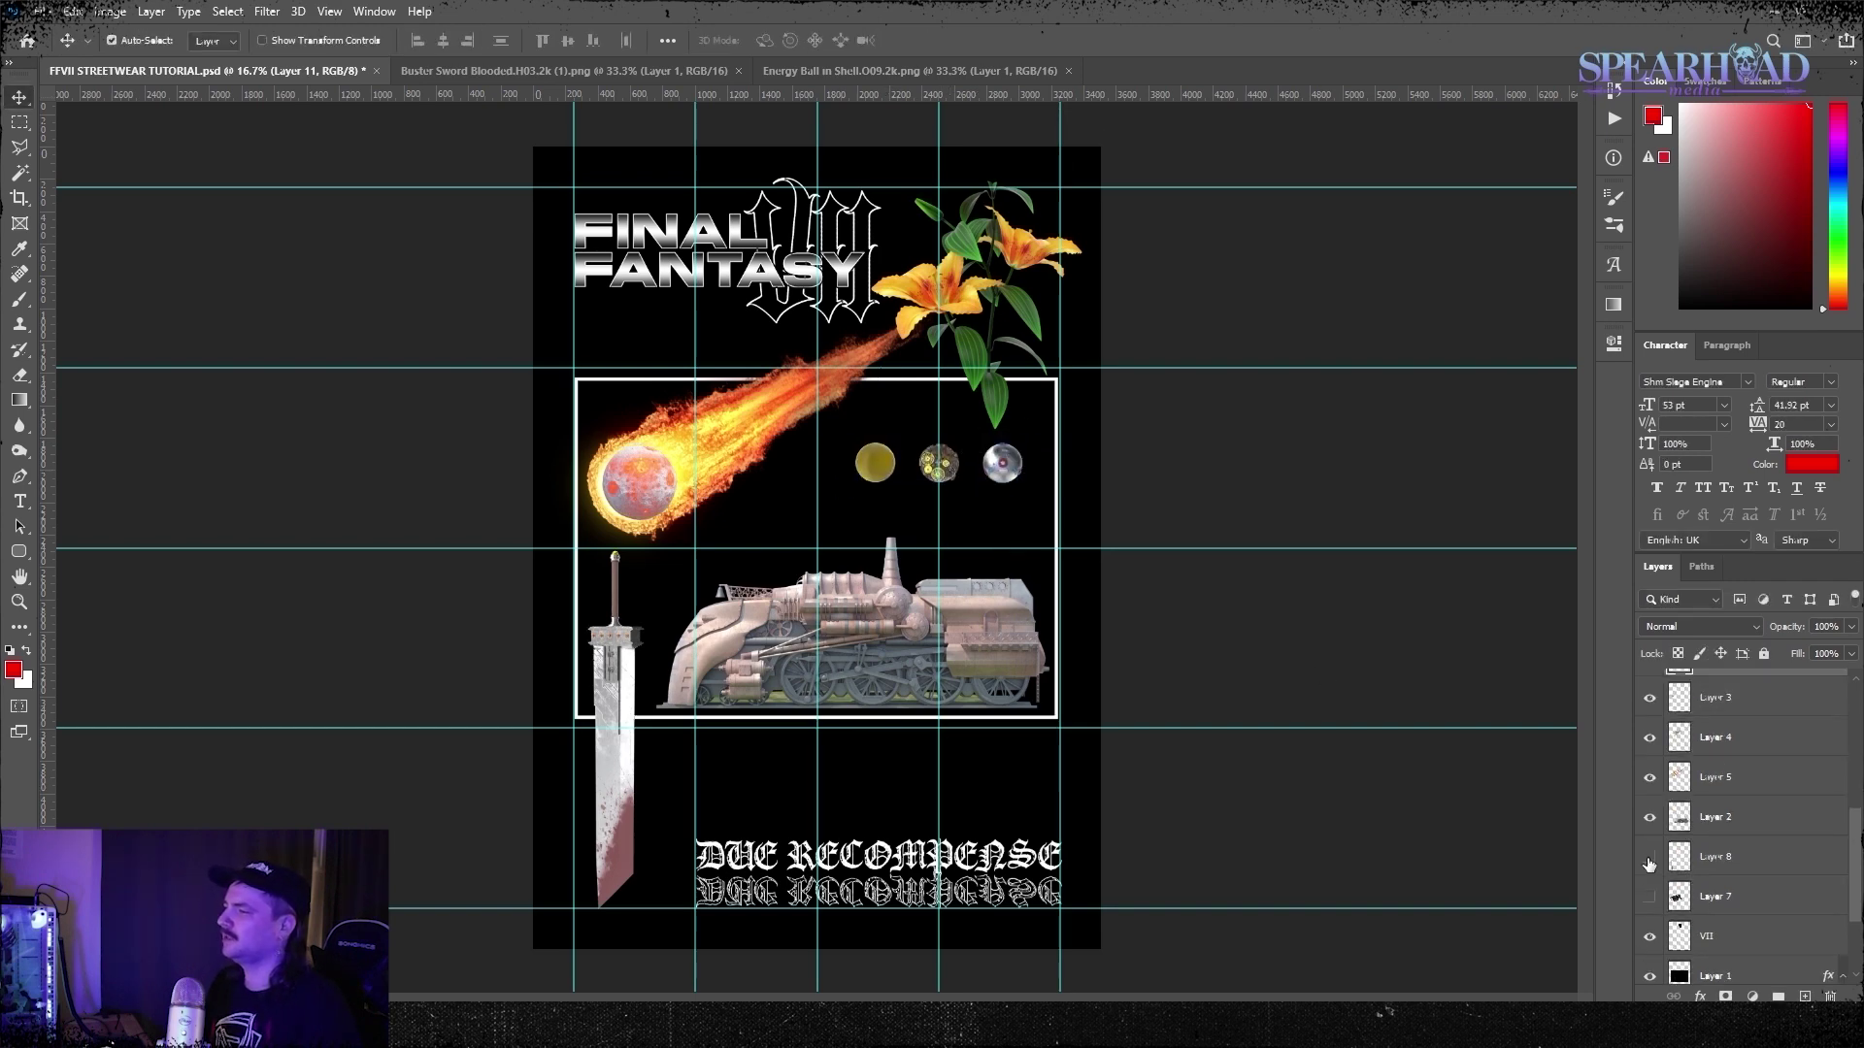
# Add a 13 px black outside stroke to the Buster Sword layer
pyautogui.click(1649, 863)
pyautogui.click(1738, 857)
pyautogui.click(151, 12)
pyautogui.click(384, 250)
pyautogui.click(1413, 727)
pyautogui.moveTo(1239, 546); pyautogui.dragTo(1243, 616)
pyautogui.click(1521, 357)
pyautogui.click(1489, 612)
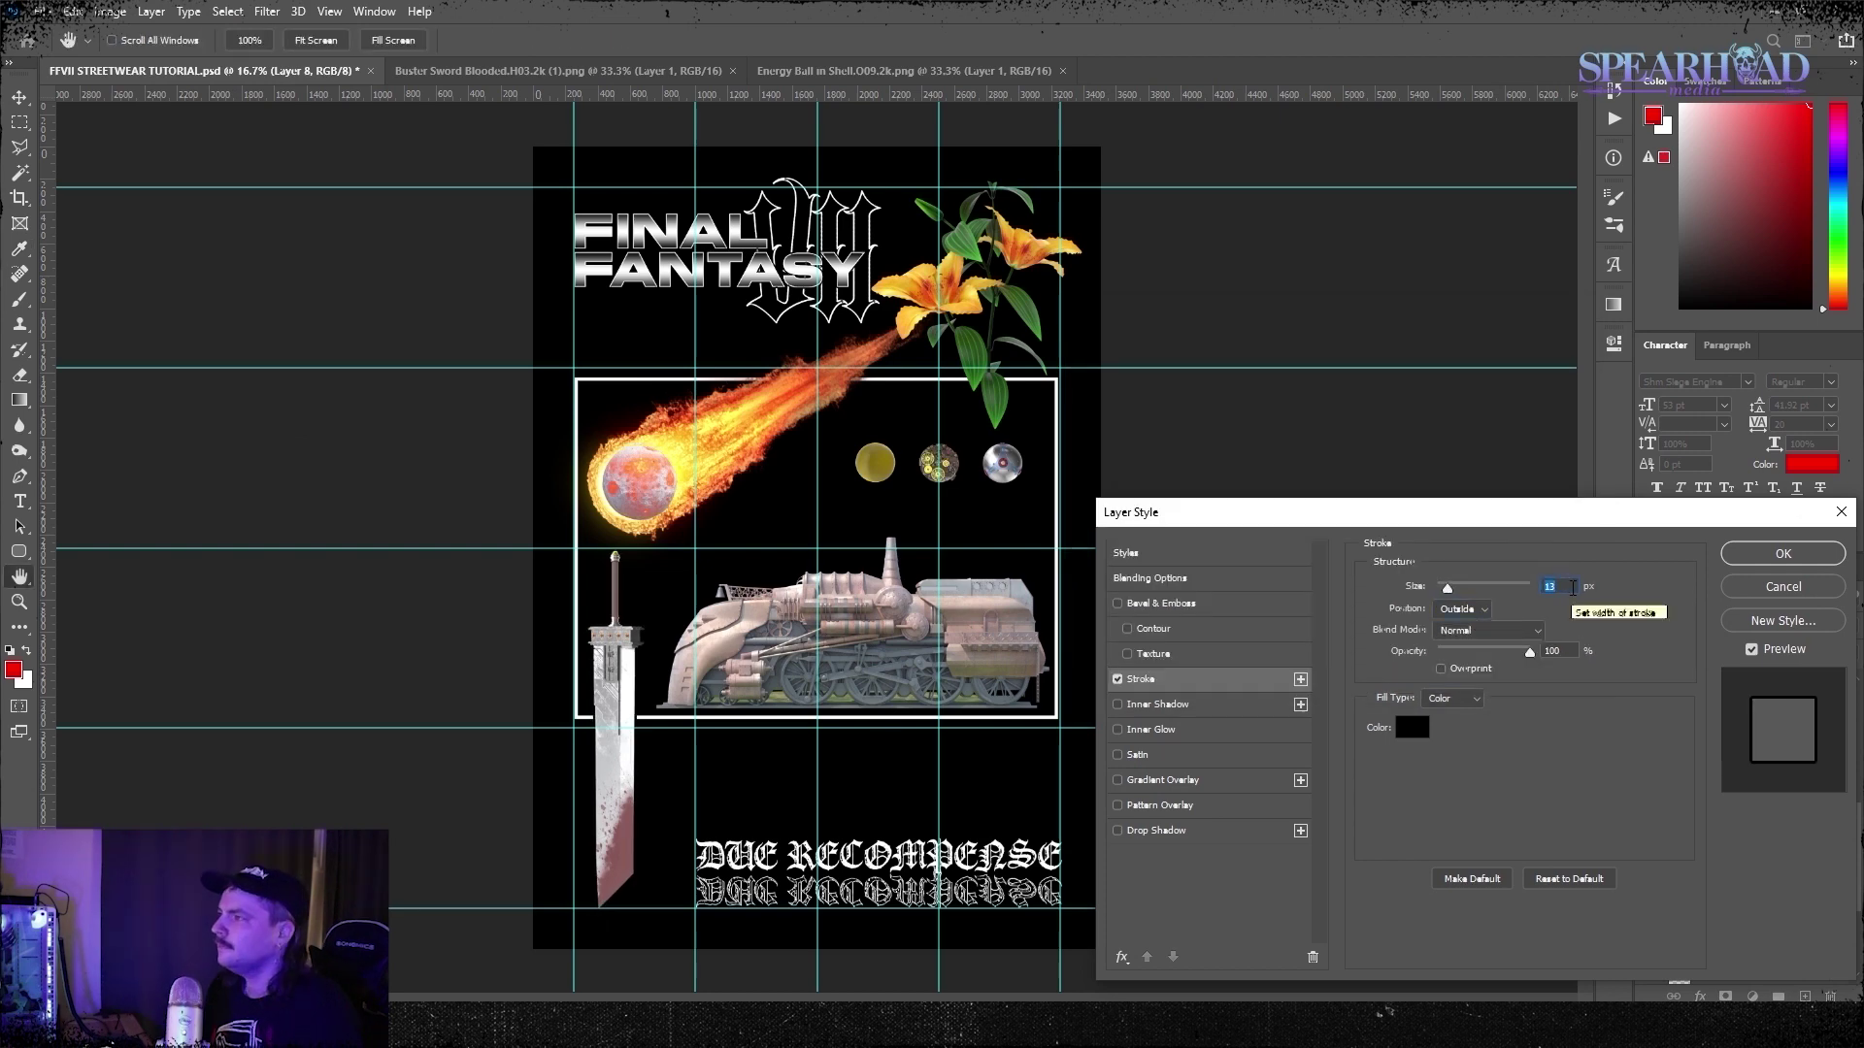
pyautogui.click(1747, 559)
# Set the white frame's stroke size to 13 px
pyautogui.click(1052, 684)
pyautogui.doubleClick(1730, 970)
pyautogui.write('13')
pyautogui.click(1782, 554)
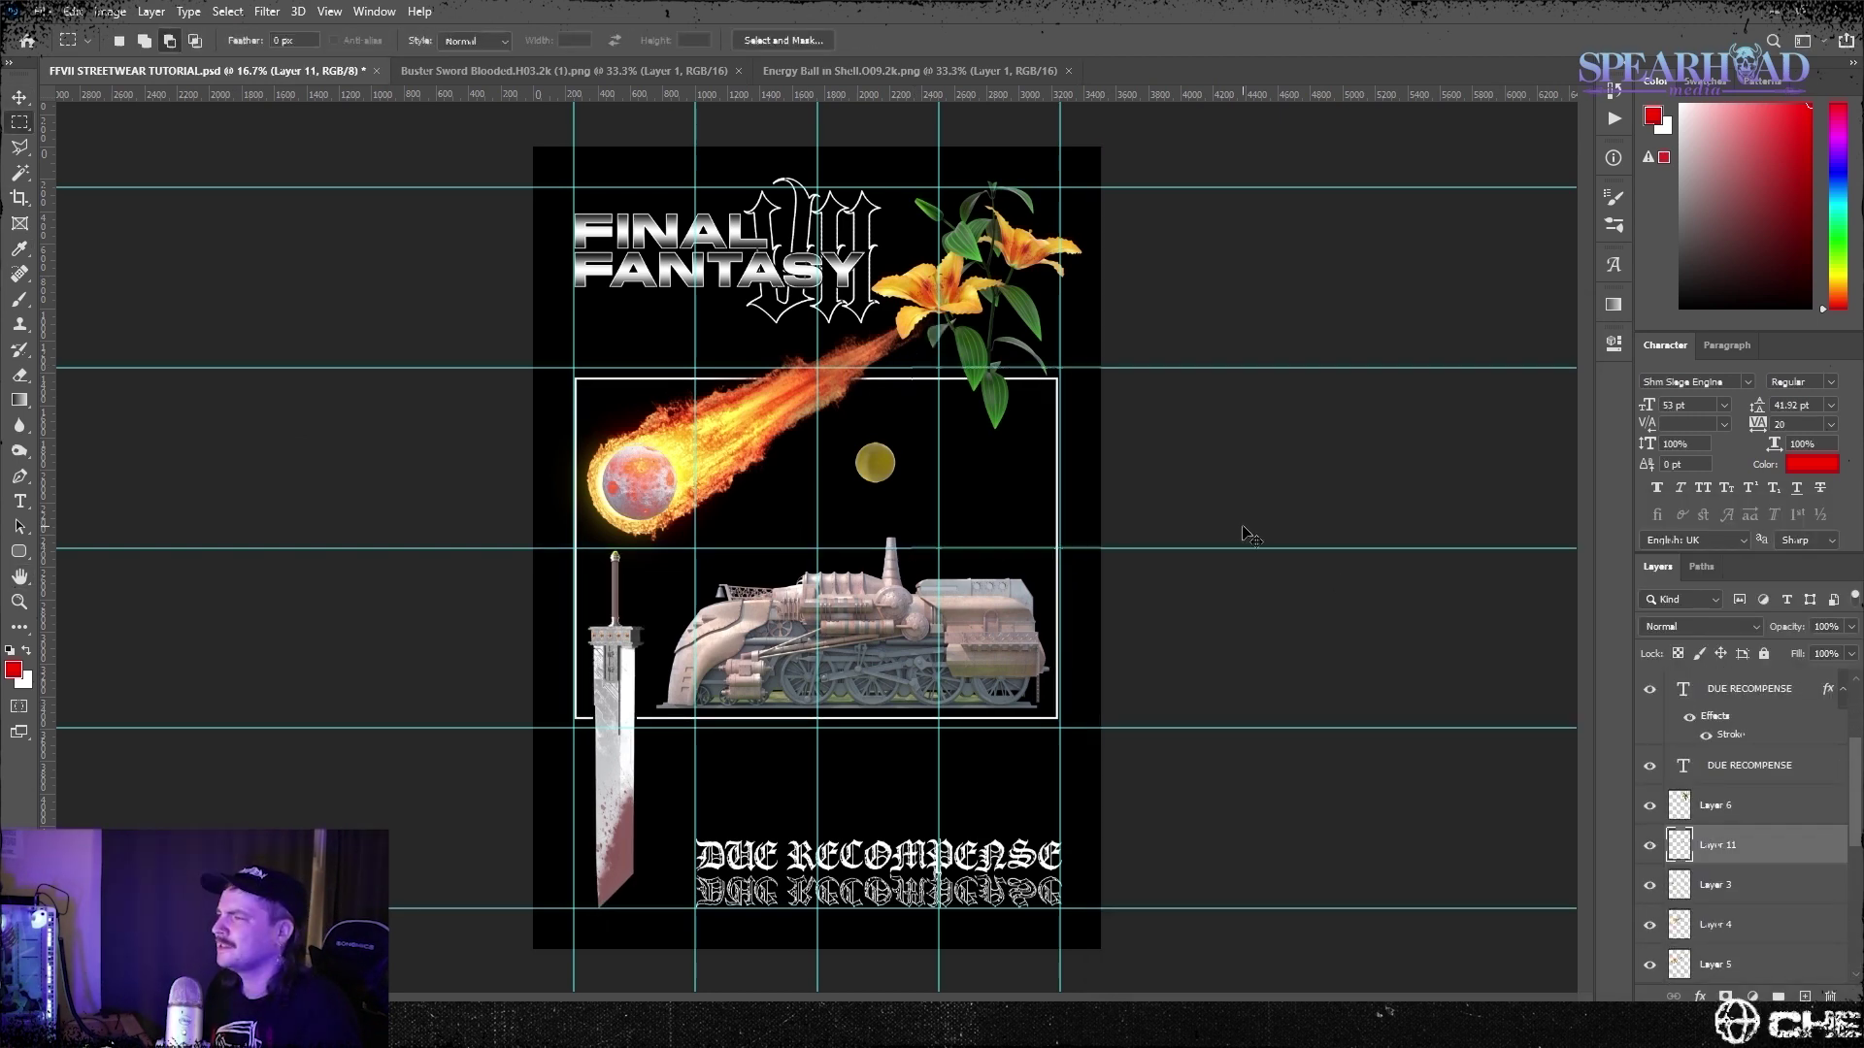
# Enlarge the remaining yellow glass ball and position it above the locomotive inside the frame
pyautogui.hotkey('ctrl', 't')
pyautogui.moveTo(895, 483); pyautogui.dragTo(991, 578)
pyautogui.moveTo(922, 512); pyautogui.dragTo(879, 514)
pyautogui.press('Return')
# Open the 05 and UF_Energy_-_15 images from the FFVII STREETWEAR folder
pyautogui.hotkey('ctrl', 'o')
pyautogui.click(788, 444)
pyautogui.keyDown('ctrl'); pyautogui.click(130, 165); pyautogui.keyUp('ctrl')
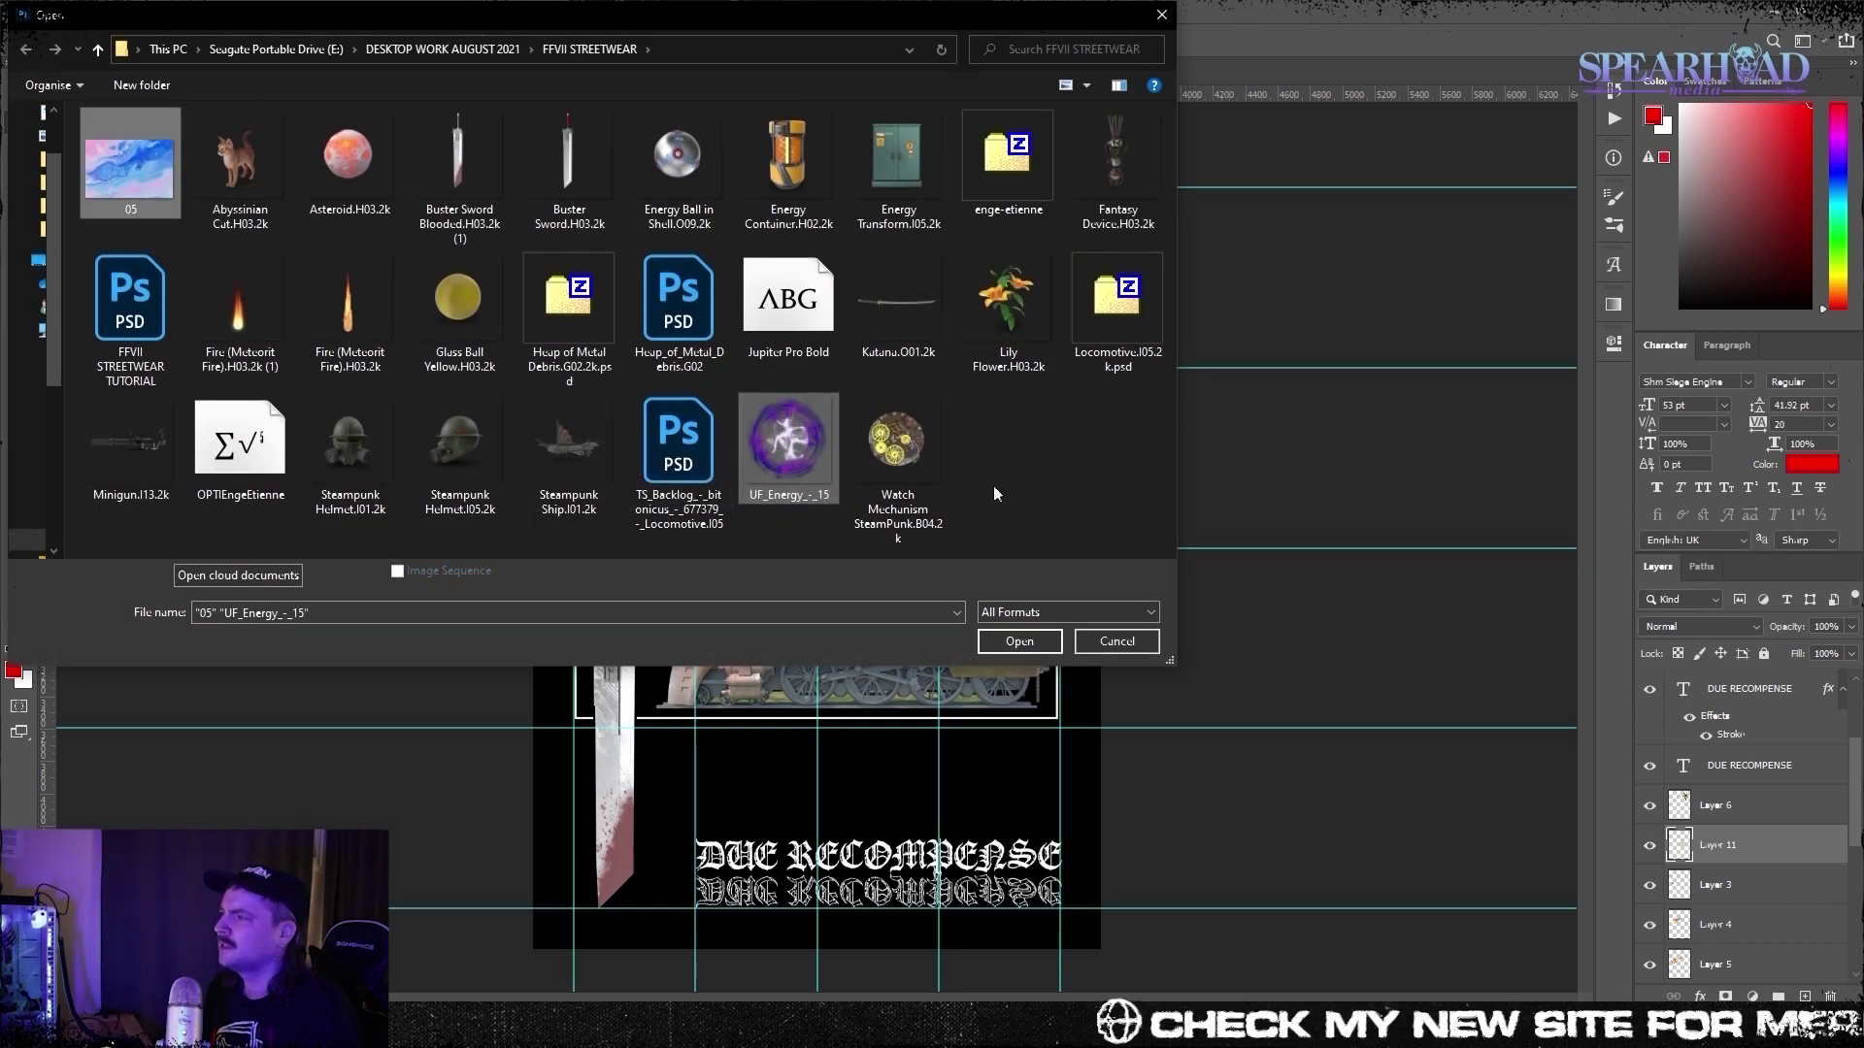
pyautogui.click(1019, 642)
# Paste the purple energy image into the streetwear design on a new layer, scale it down and fit it over the yellow glass ball
pyautogui.click(206, 71)
pyautogui.click(1805, 996)
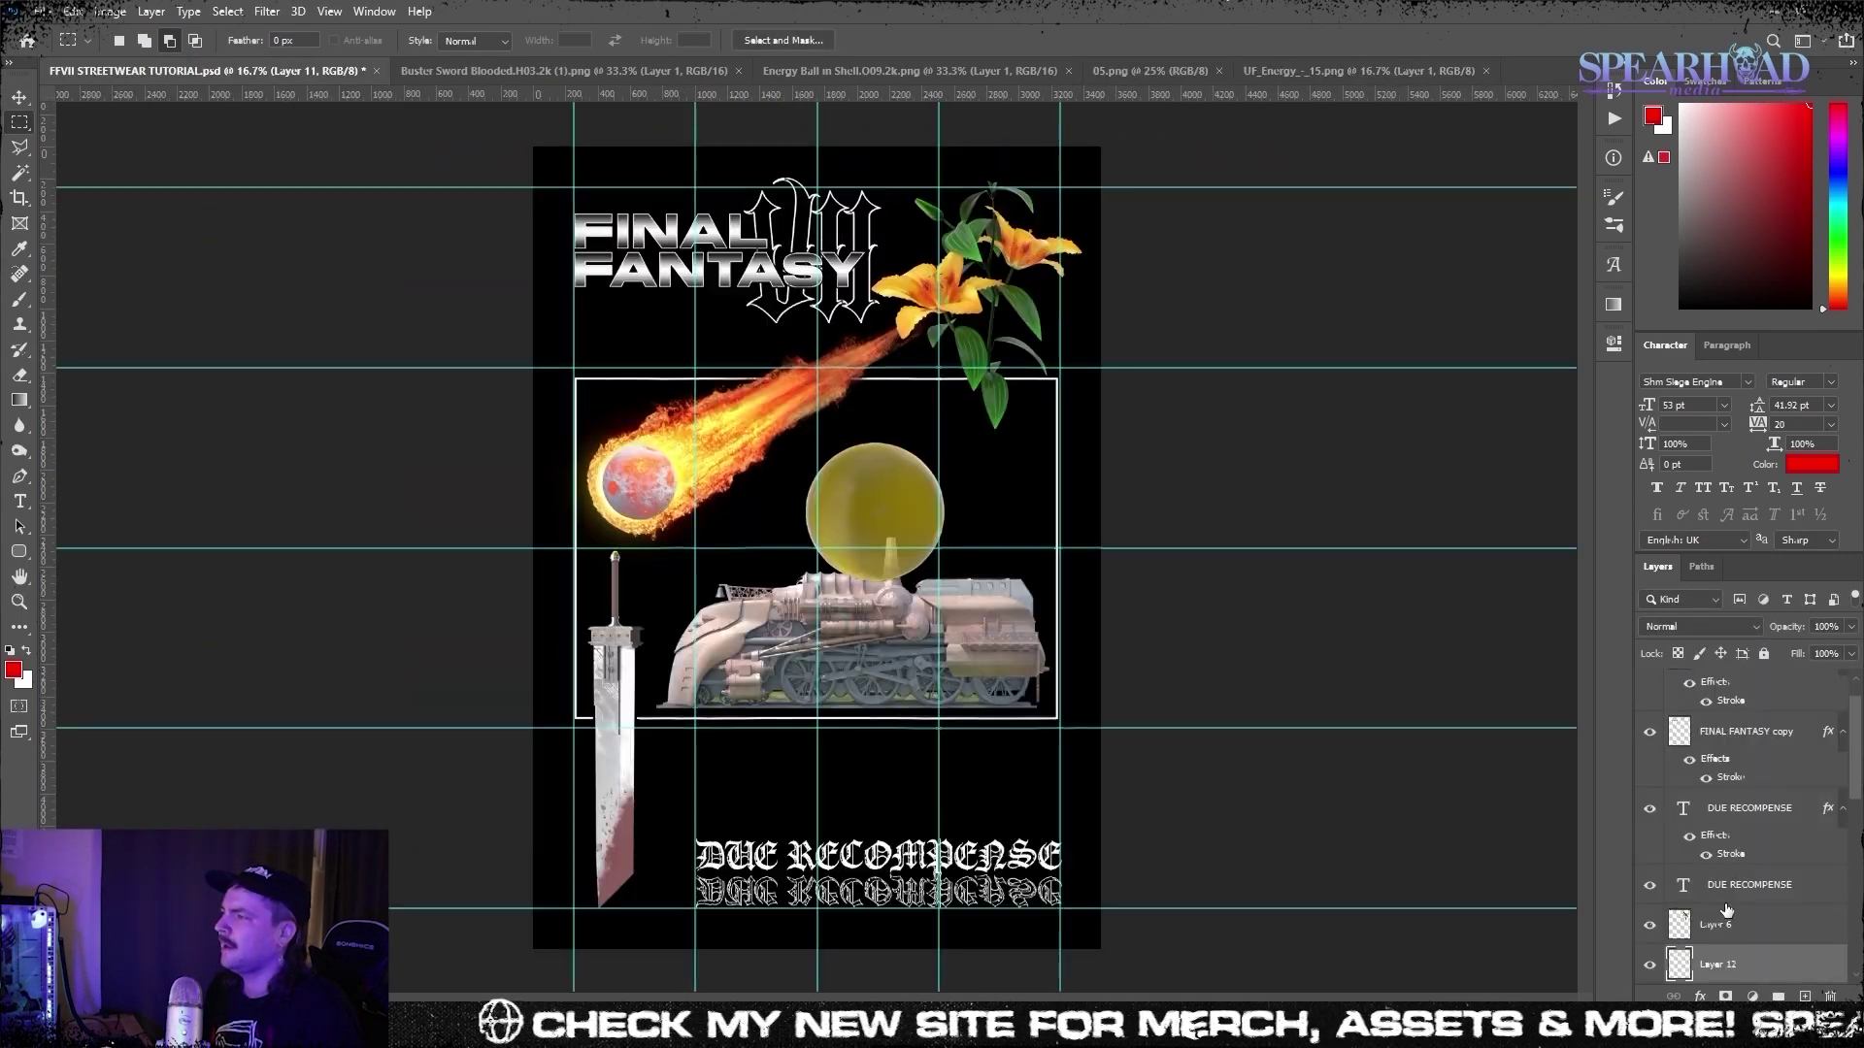
pyautogui.hotkey('ctrl', 'v')
pyautogui.hotkey('ctrl', 't')
pyautogui.moveTo(1343, 550); pyautogui.dragTo(670, 545)
pyautogui.moveTo(611, 558); pyautogui.dragTo(885, 530)
pyautogui.press('Return')
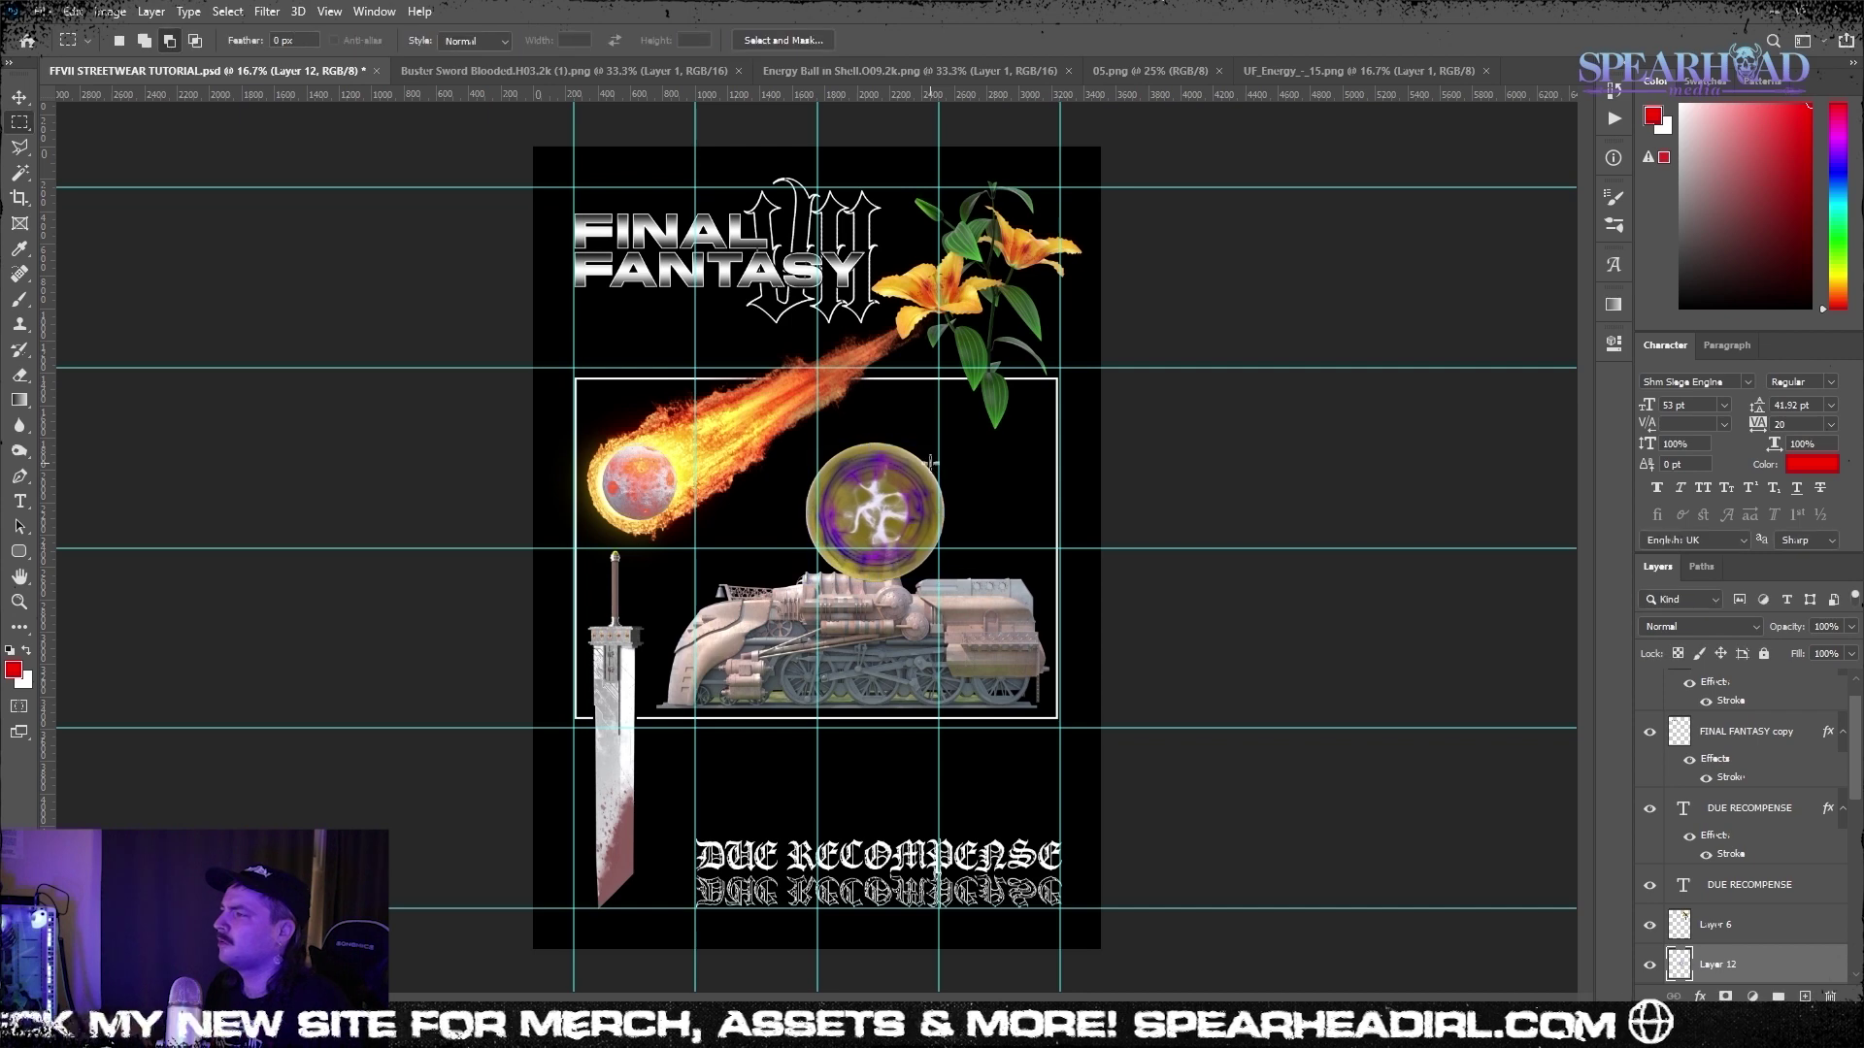
# Shift the yellow glass ball's hue to teal with Hue/Saturation
pyautogui.scroll(-2, 1723, 874)
pyautogui.click(1723, 928)
pyautogui.click(110, 12)
pyautogui.moveTo(140, 62)
pyautogui.click(353, 164)
pyautogui.moveTo(1403, 476); pyautogui.dragTo(1481, 444)
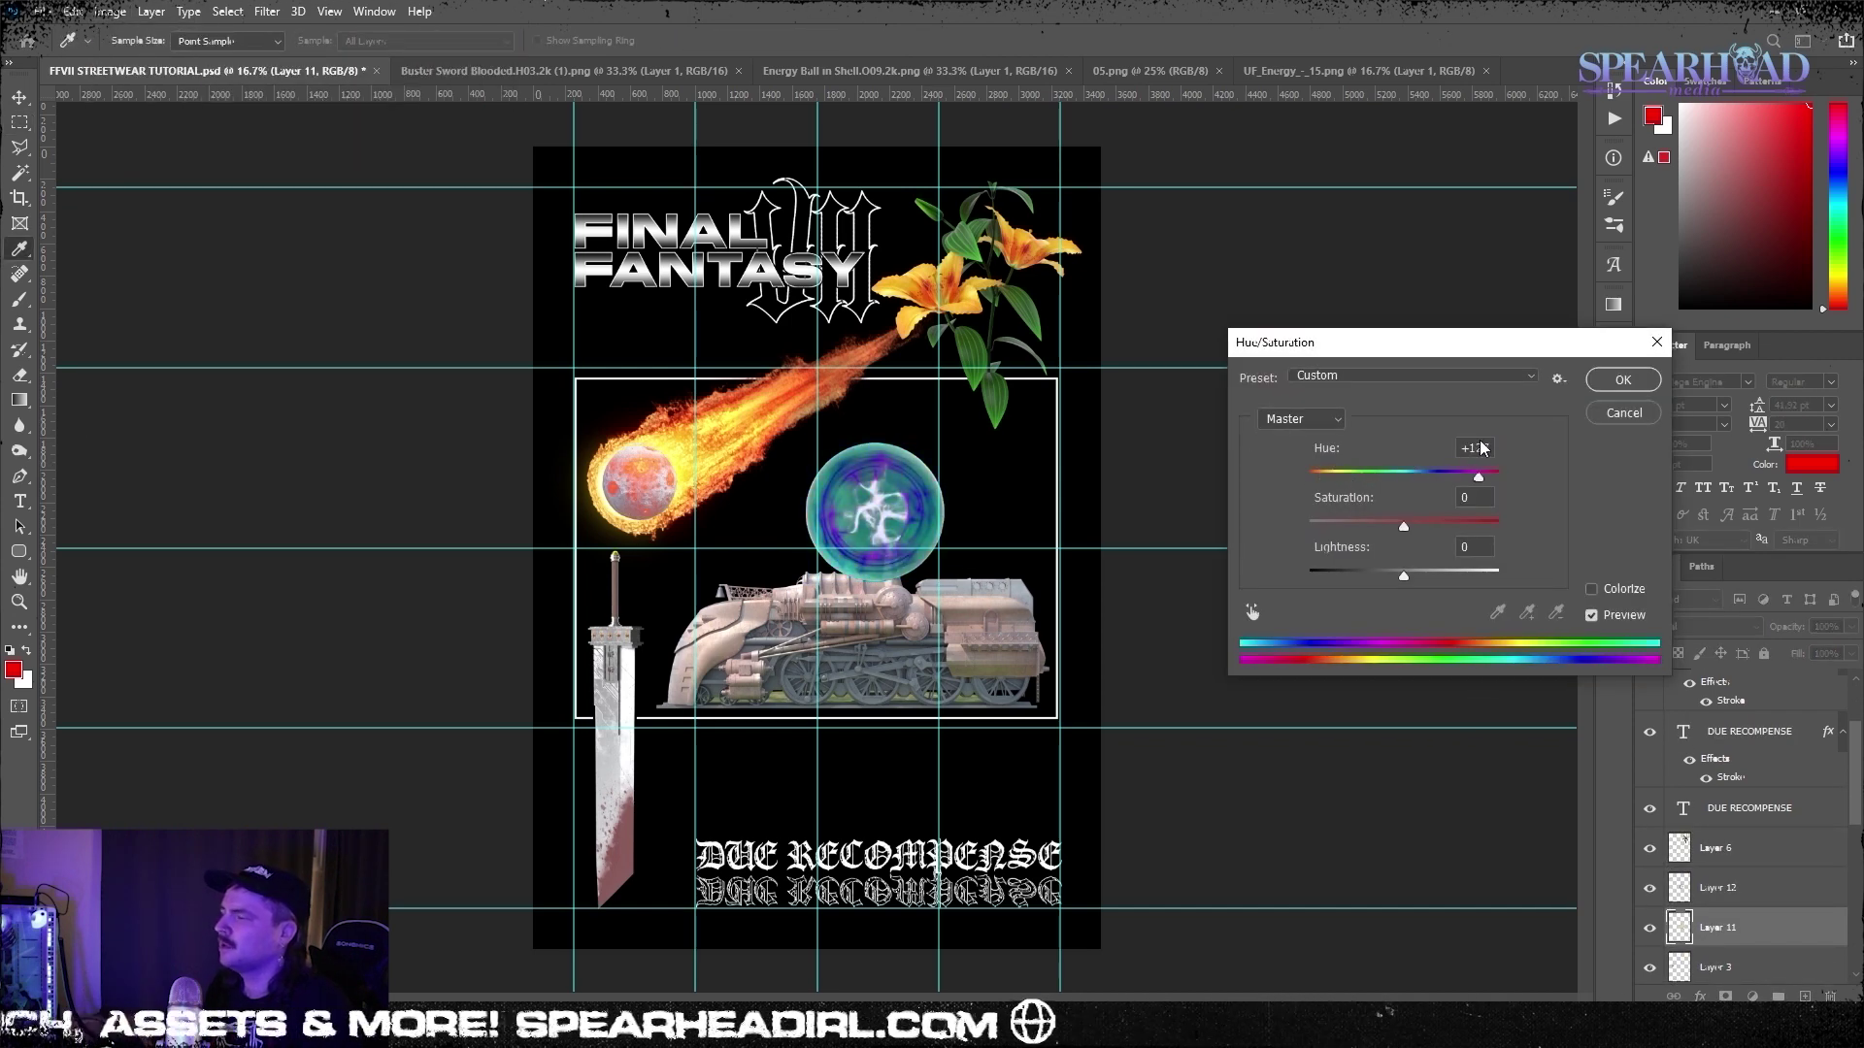
pyautogui.click(1623, 380)
# Scale the glass ball and energy layers together to about 36% and place them below the frame, above the end of DUE RECOMPENSE
pyautogui.keyDown('shift'); pyautogui.click(1725, 891); pyautogui.keyUp('shift')
pyautogui.hotkey('ctrl', 't')
pyautogui.moveTo(944, 442); pyautogui.dragTo(891, 494)
pyautogui.moveTo(878, 520); pyautogui.dragTo(929, 783)
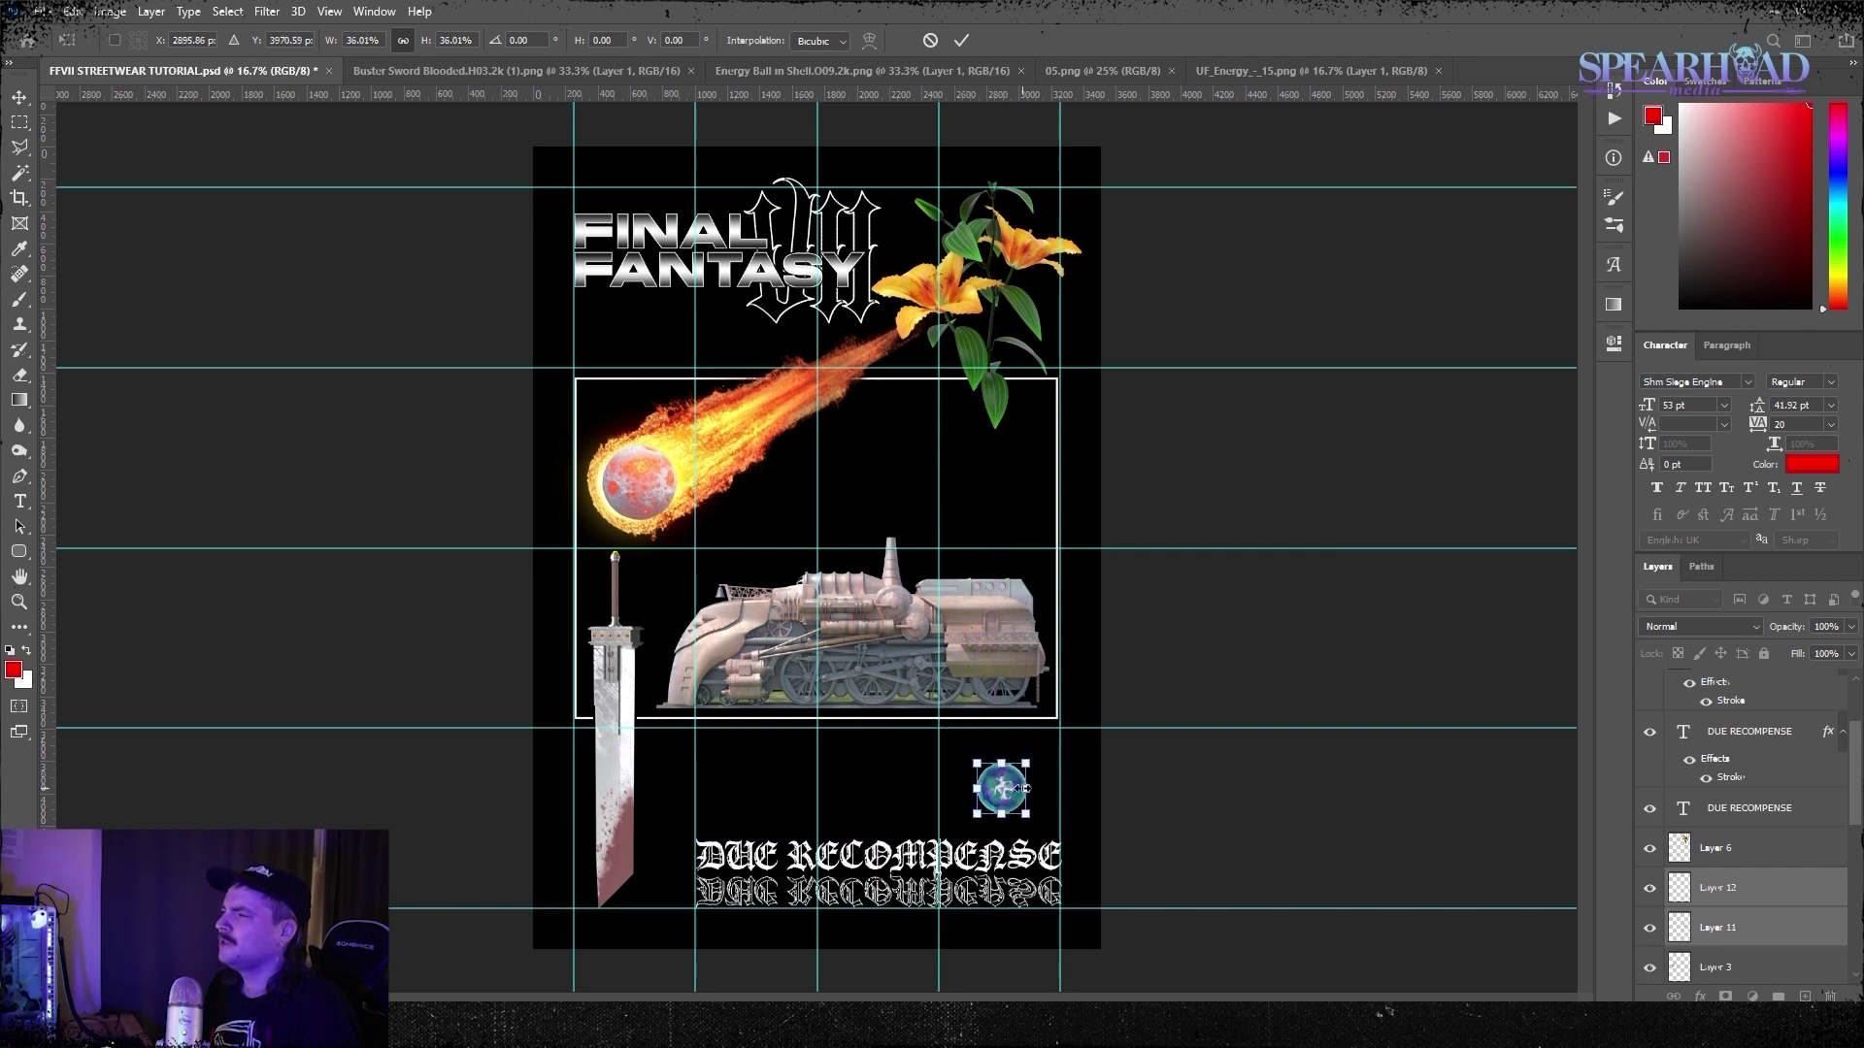
pyautogui.moveTo(995, 656); pyautogui.dragTo(995, 782)
pyautogui.press('Return')
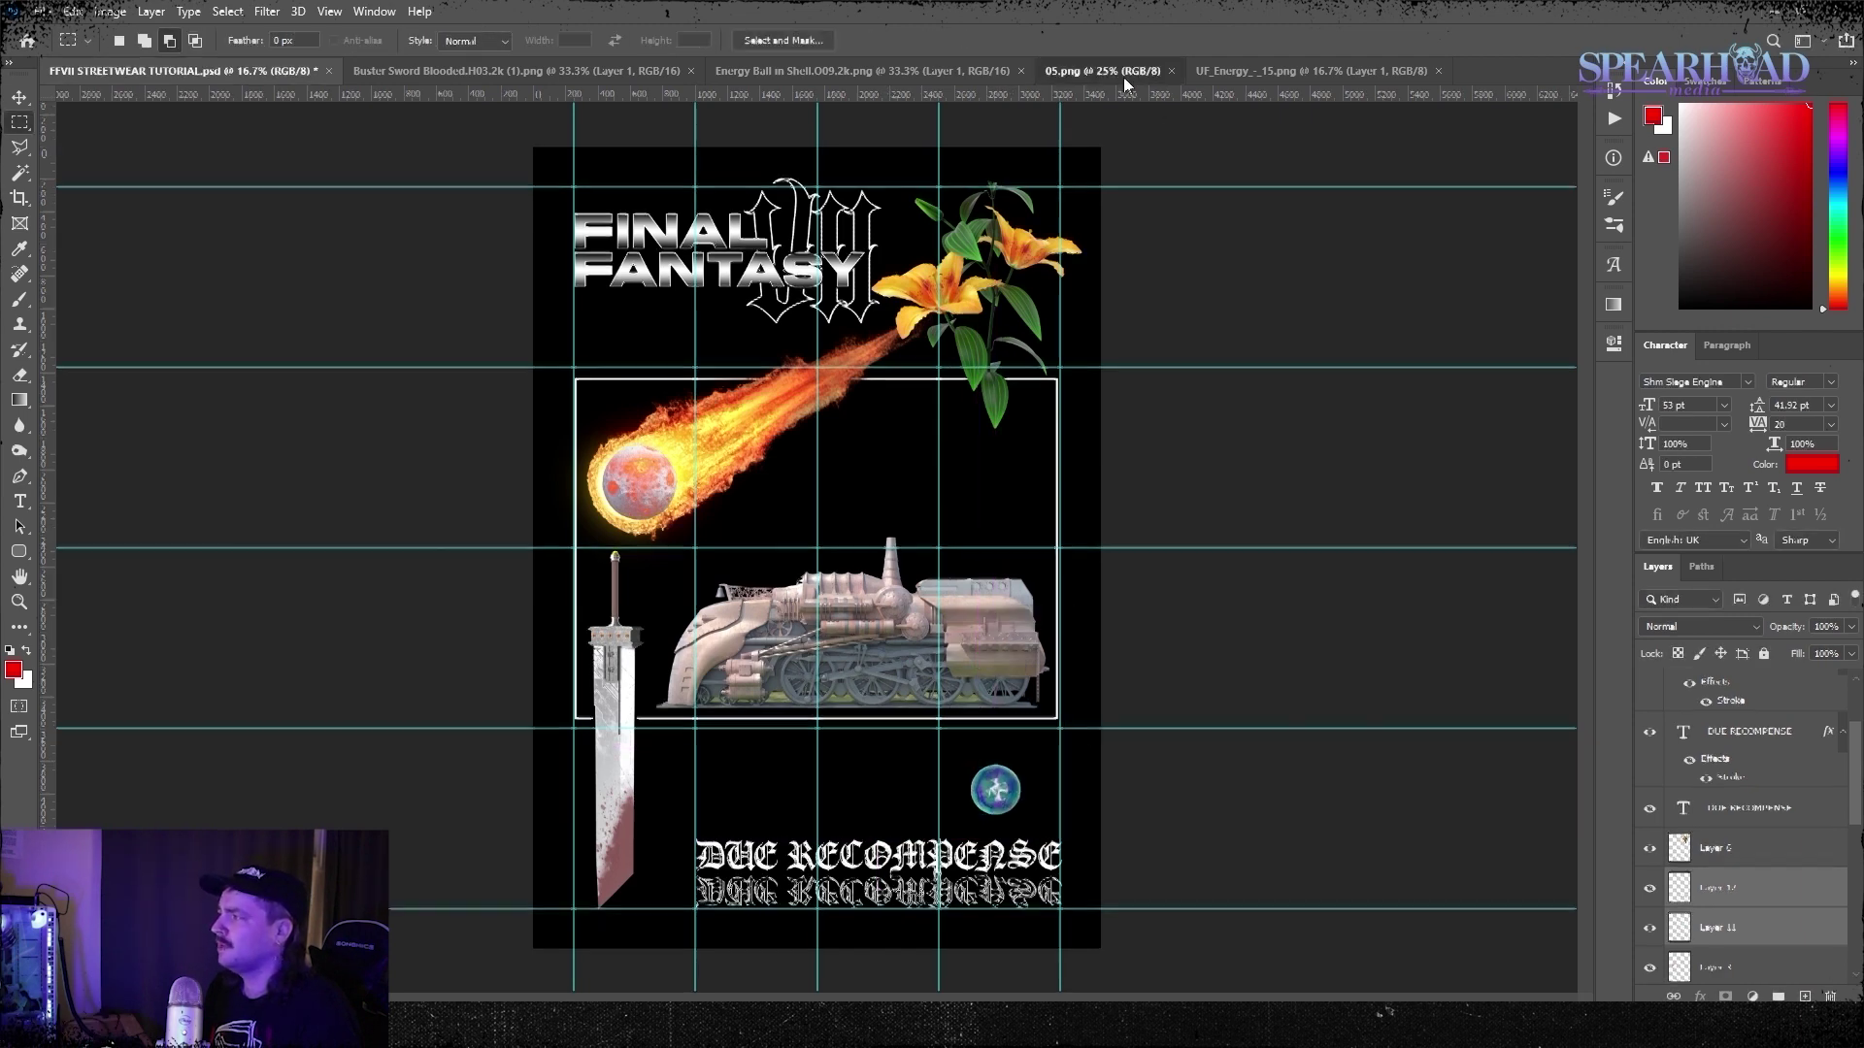
# Copy the whole 05.png marble texture and paste it into the streetwear design above the frame layer
pyautogui.click(1122, 74)
pyautogui.hotkey('ctrl', 'a')
pyautogui.hotkey('ctrl', 'c')
pyautogui.click(185, 71)
pyautogui.scroll(-5, 1720, 873)
pyautogui.click(1718, 854)
pyautogui.hotkey('ctrl', 'v')
# Scale and stretch the marble texture so its edges match the white frame
pyautogui.hotkey('ctrl', 't')
pyautogui.moveTo(1338, 548); pyautogui.dragTo(1056, 548)
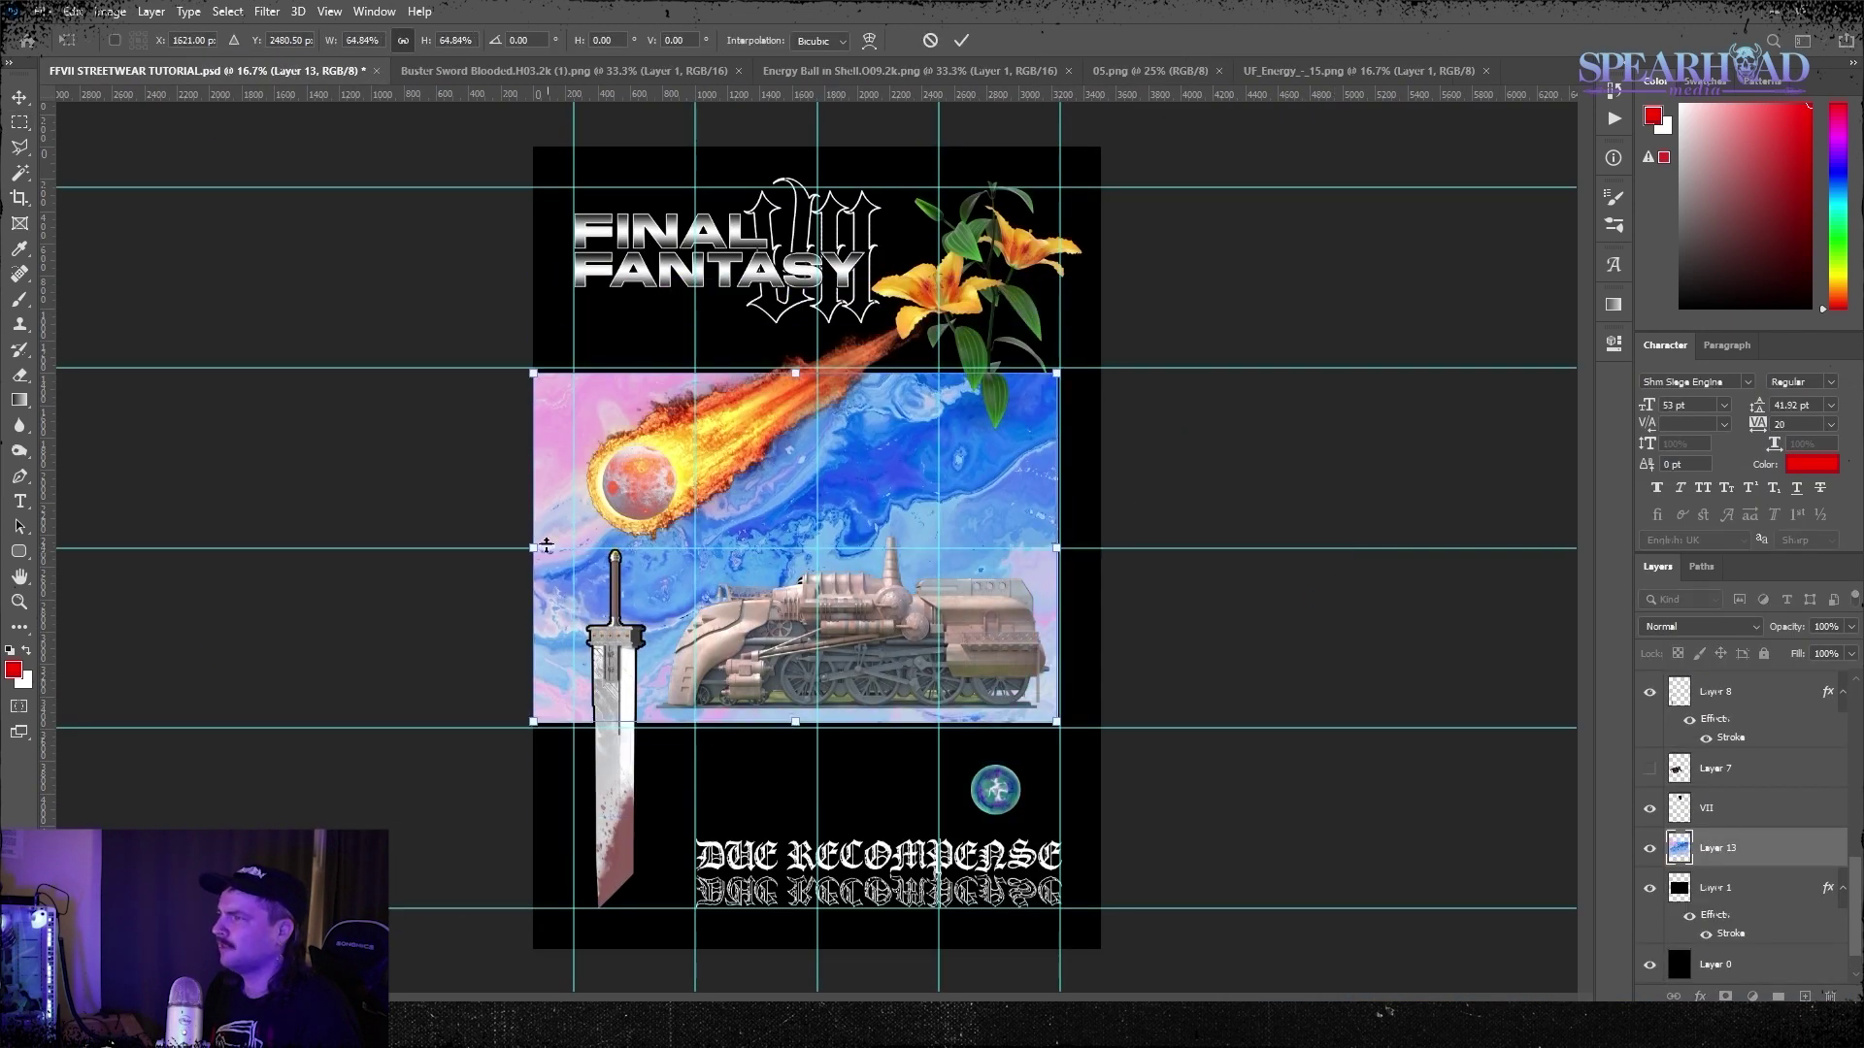
pyautogui.moveTo(535, 549); pyautogui.dragTo(575, 548)
pyautogui.moveTo(816, 386); pyautogui.dragTo(816, 378)
pyautogui.moveTo(816, 710); pyautogui.dragTo(817, 719)
pyautogui.press('Return')
# Place the texture beneath the frame layer, rasterize the frame's layer style and delete the frame's black interior with the Magic Wand
pyautogui.moveTo(1723, 848); pyautogui.dragTo(1723, 943)
pyautogui.rightClick(1725, 852)
pyautogui.click(1642, 344)
pyautogui.press('w')
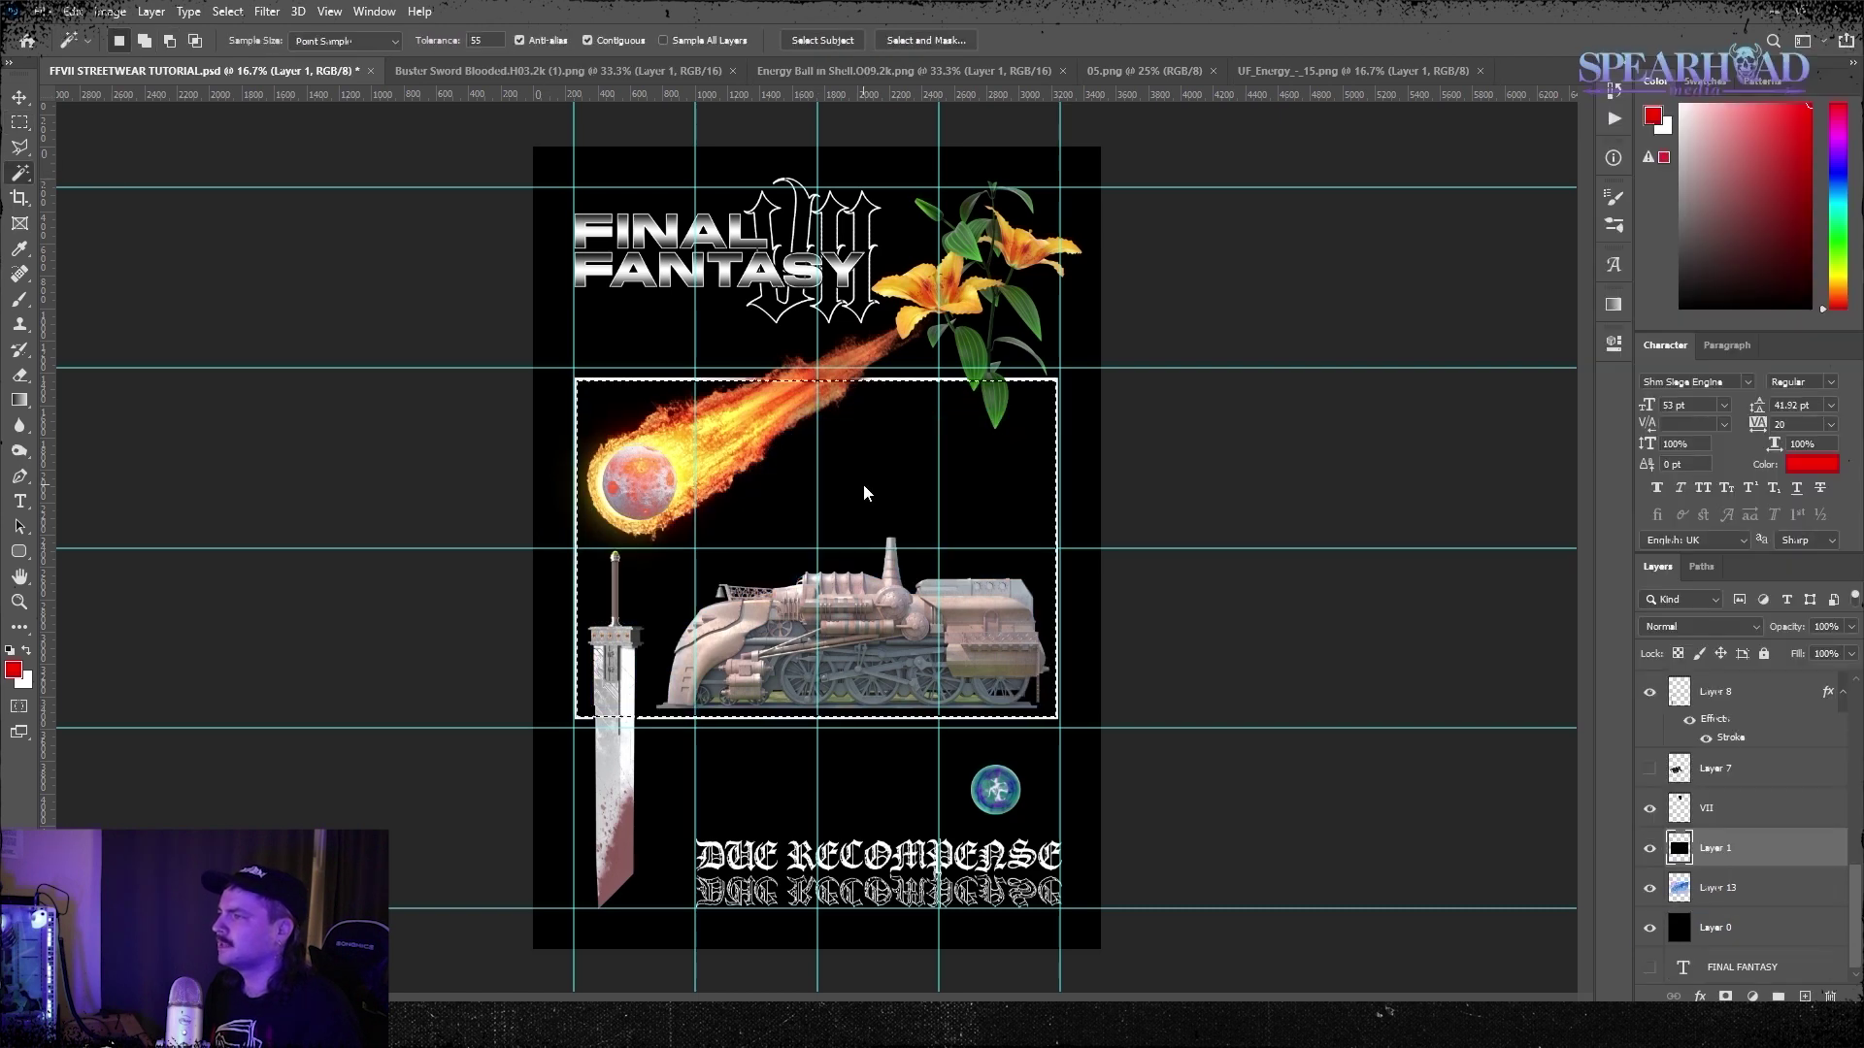
pyautogui.click(863, 488)
pyautogui.press('Delete')
# Add a black (#000000) stroke to the white frame layer
pyautogui.click(109, 11)
pyautogui.moveTo(150, 11)
pyautogui.moveTo(177, 200)
pyautogui.click(398, 244)
pyautogui.click(1478, 612)
pyautogui.click(1458, 626)
pyautogui.click(1411, 727)
pyautogui.click(1095, 608)
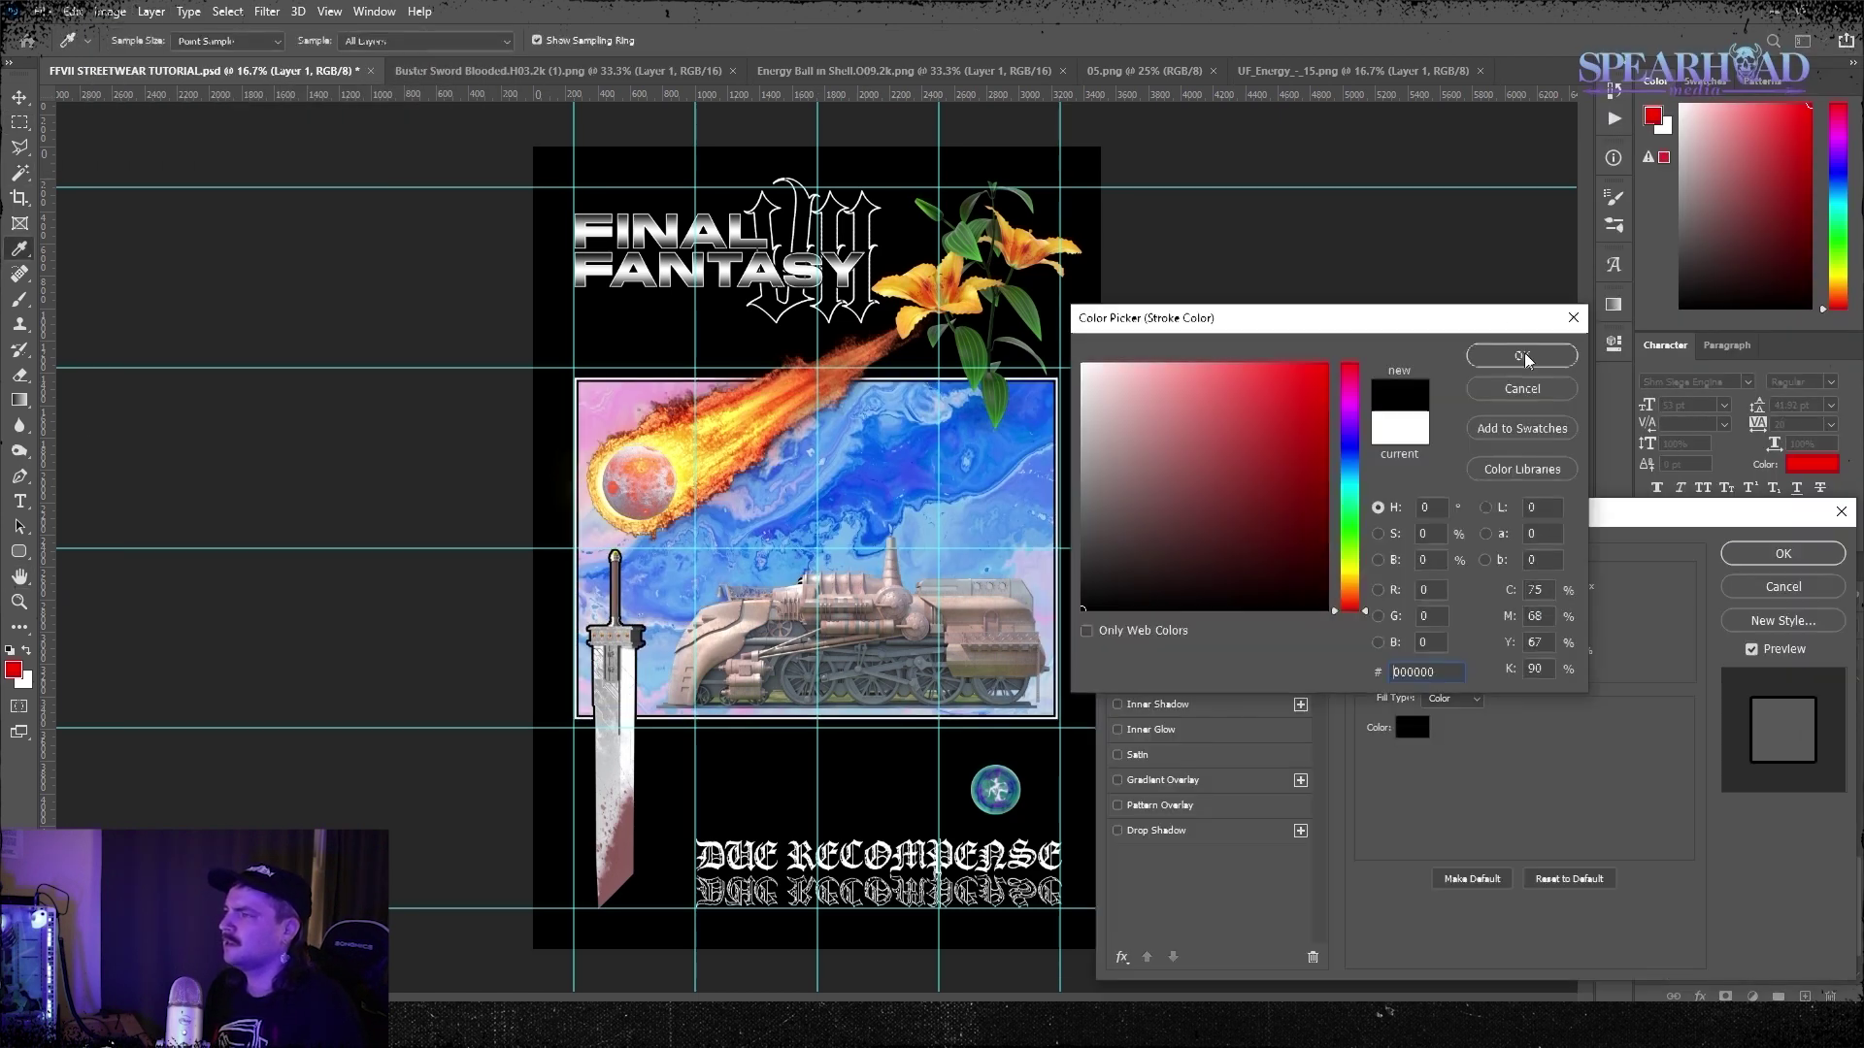
pyautogui.click(1522, 358)
pyautogui.scroll(9, 1565, 584)
pyautogui.click(1783, 554)
# Invert the marble texture's colours and convert it to black and white
pyautogui.click(1722, 928)
pyautogui.hotkey('ctrl', 'i')
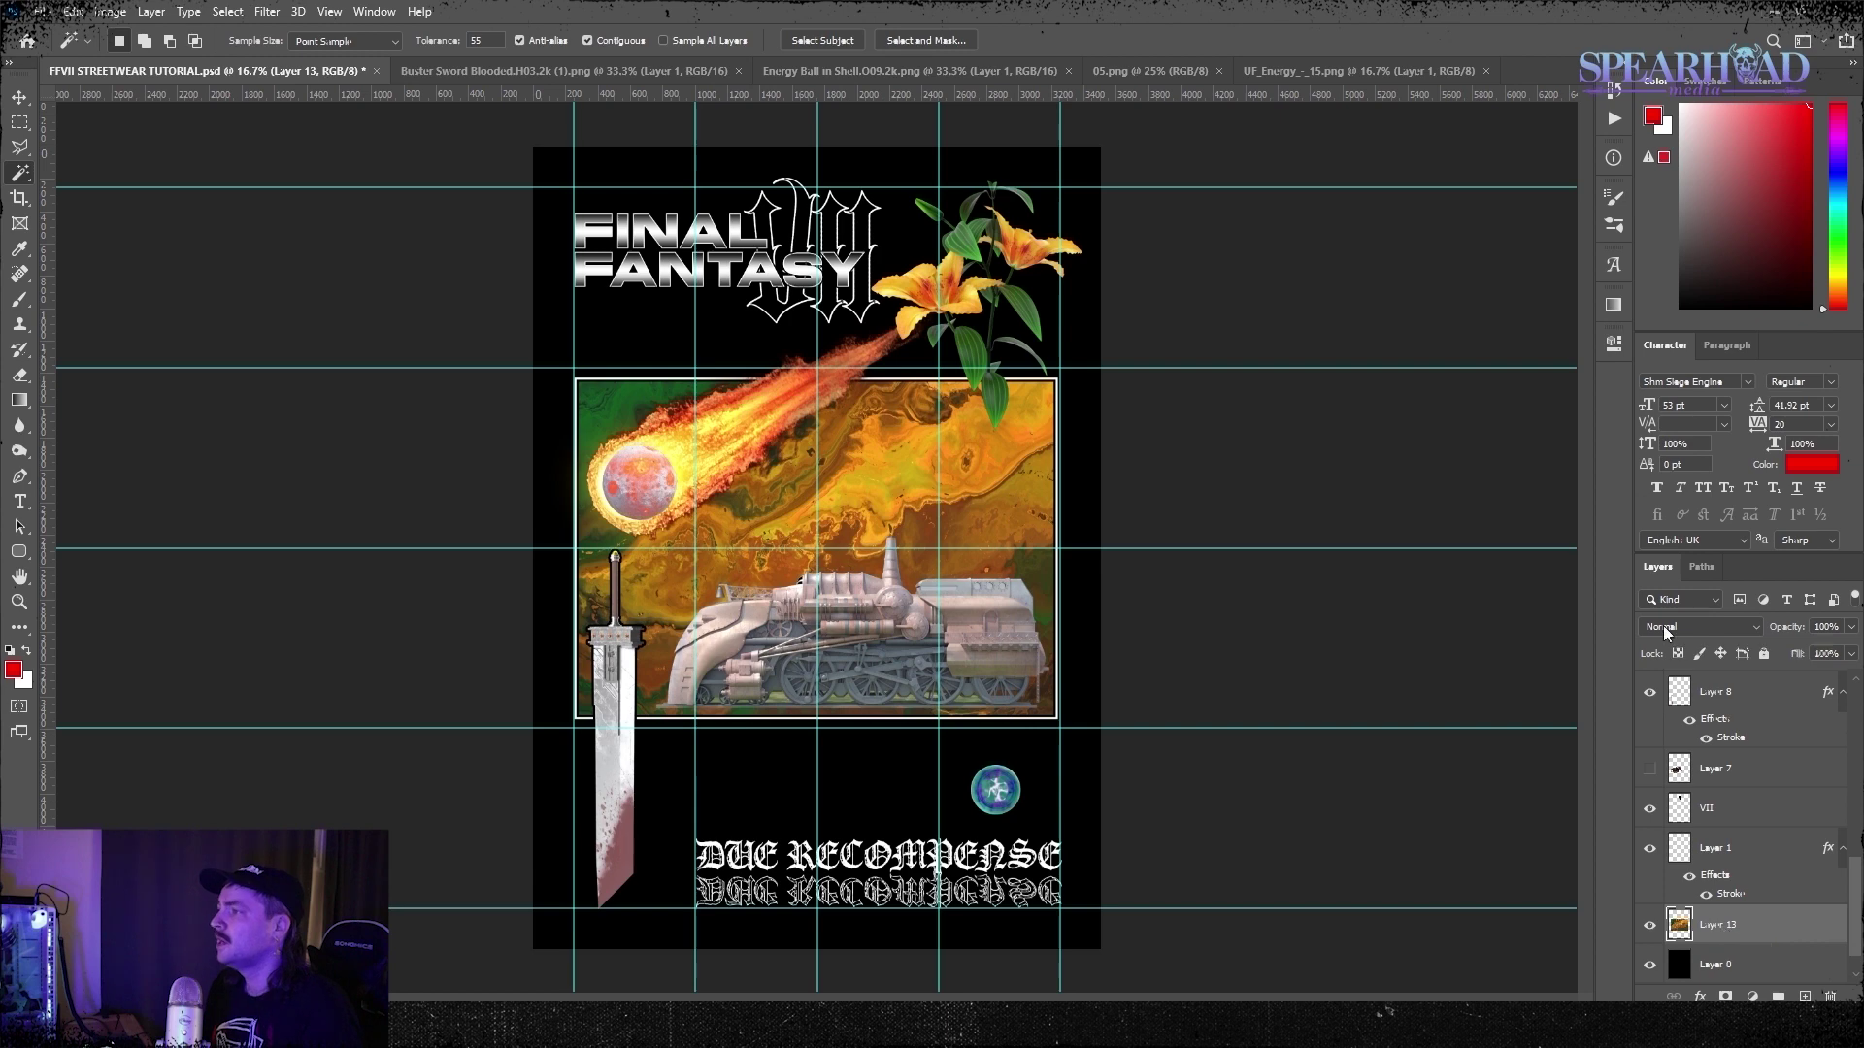
pyautogui.hotkey('ctrl', 'alt', 'shift', 'b')
pyautogui.press('Return')
# Merge the asteroid and its fire layers into one and convert the meteor to black and white
pyautogui.scroll(3, 1822, 906)
pyautogui.rightClick(1718, 763)
pyautogui.click(1595, 752)
pyautogui.hotkey('ctrl', 'alt', 'shift', 'b')
pyautogui.press('Return')
# Add a black drop shadow to the meteor layer with its size set to 7 px
pyautogui.click(151, 11)
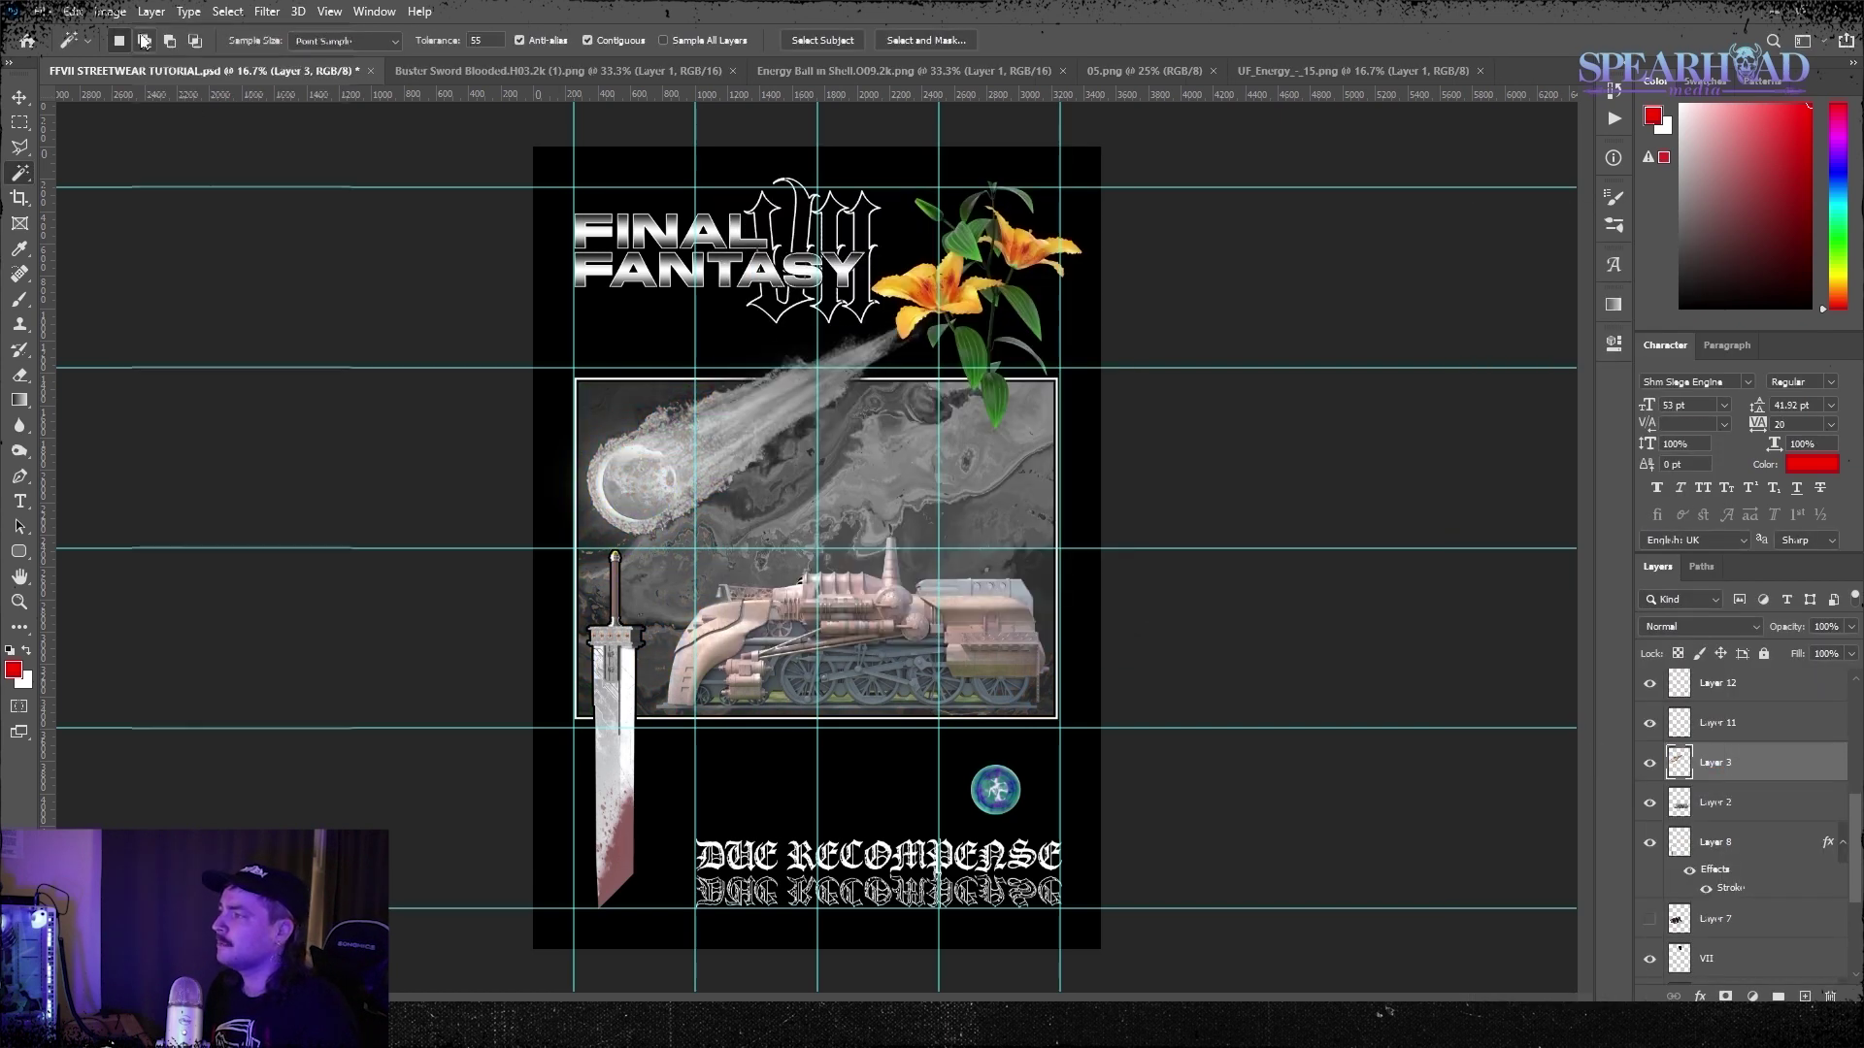
pyautogui.moveTo(176, 200)
pyautogui.click(408, 394)
pyautogui.moveTo(1459, 717); pyautogui.dragTo(1444, 717)
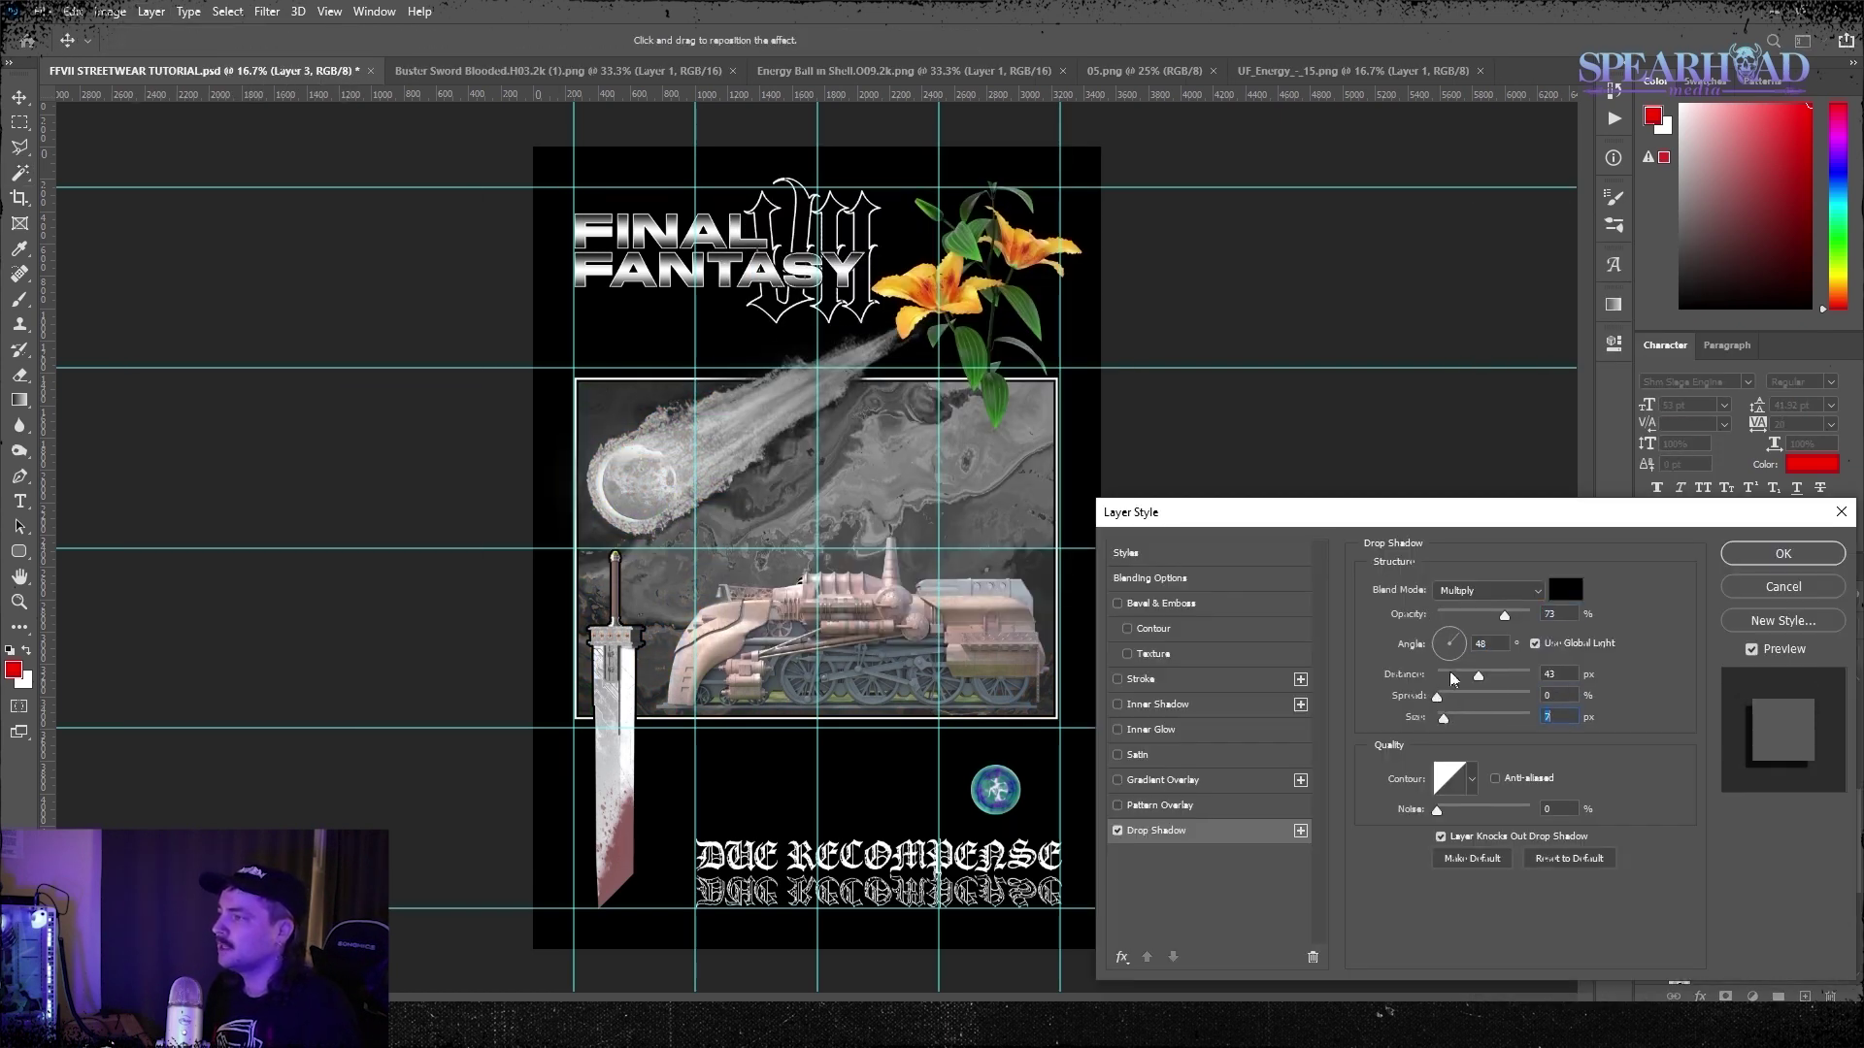
pyautogui.press('Return')
# Increase the meteor's contrast with Levels by moving the black and white input points inward
pyautogui.hotkey('ctrl', 'l')
pyautogui.moveTo(1306, 528); pyautogui.dragTo(1335, 528)
pyautogui.moveTo(1543, 527); pyautogui.dragTo(1530, 527)
pyautogui.press('Return')
# Darken the marble texture's shadows by raising the black input point in Levels
pyautogui.scroll(-3, 1720, 894)
pyautogui.click(1720, 893)
pyautogui.click(109, 12)
pyautogui.click(332, 80)
pyautogui.moveTo(1307, 528); pyautogui.dragTo(1330, 530)
pyautogui.press('Return')
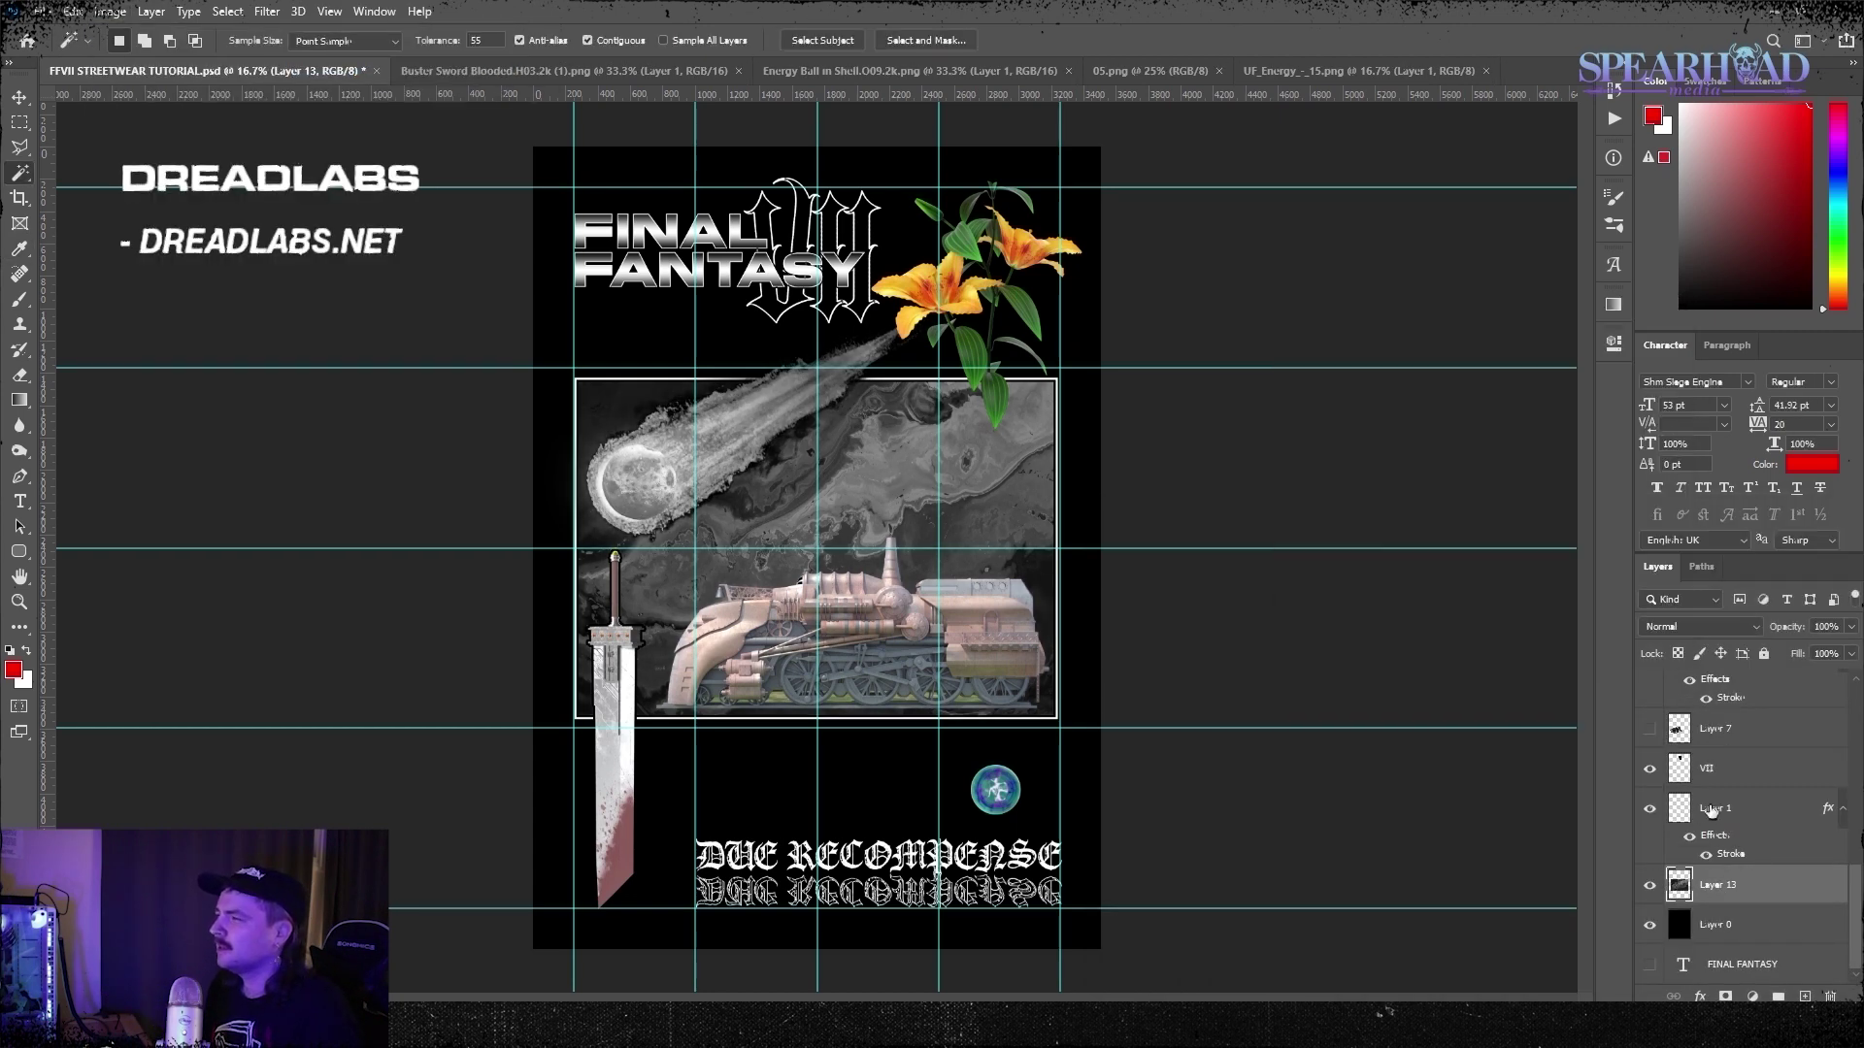
# Convert the locomotive to black and white with contrast 100 and add a 13 px black outside stroke
pyautogui.scroll(3, 1710, 816)
pyautogui.click(1710, 845)
pyautogui.click(110, 12)
pyautogui.click(364, 61)
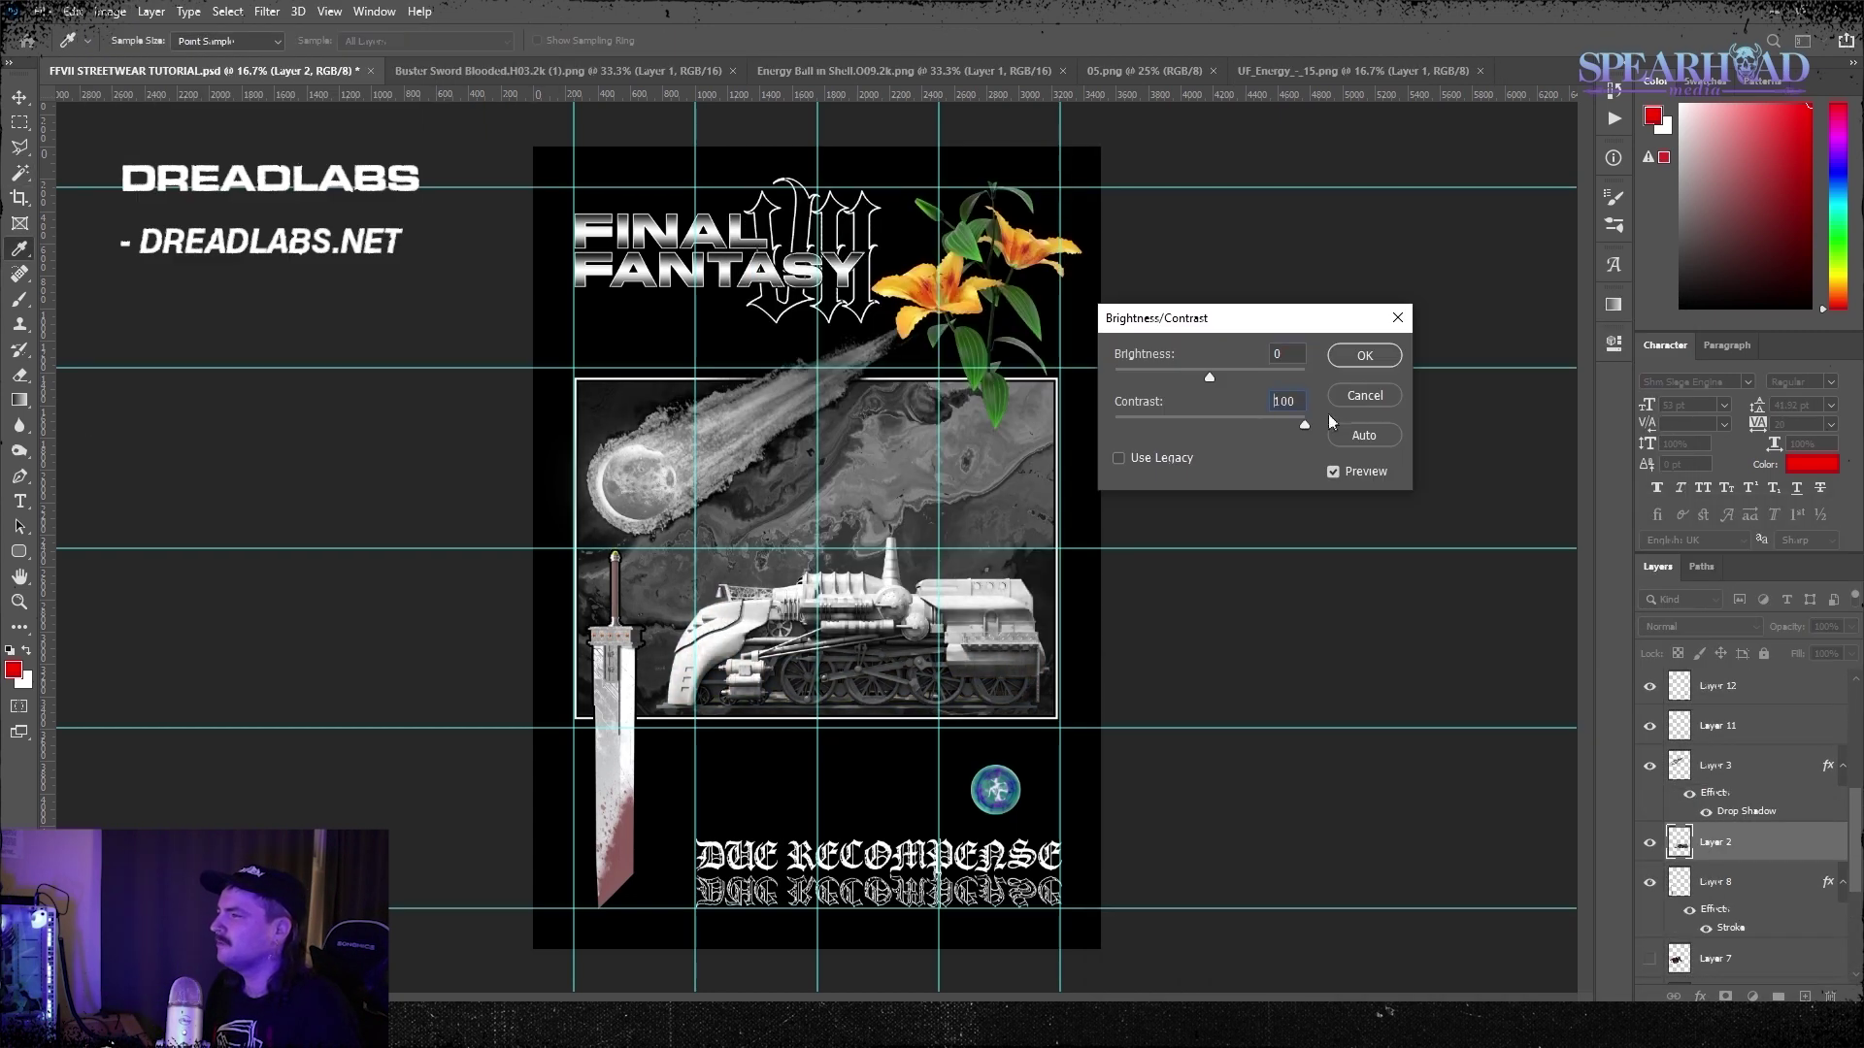
pyautogui.press('Return')
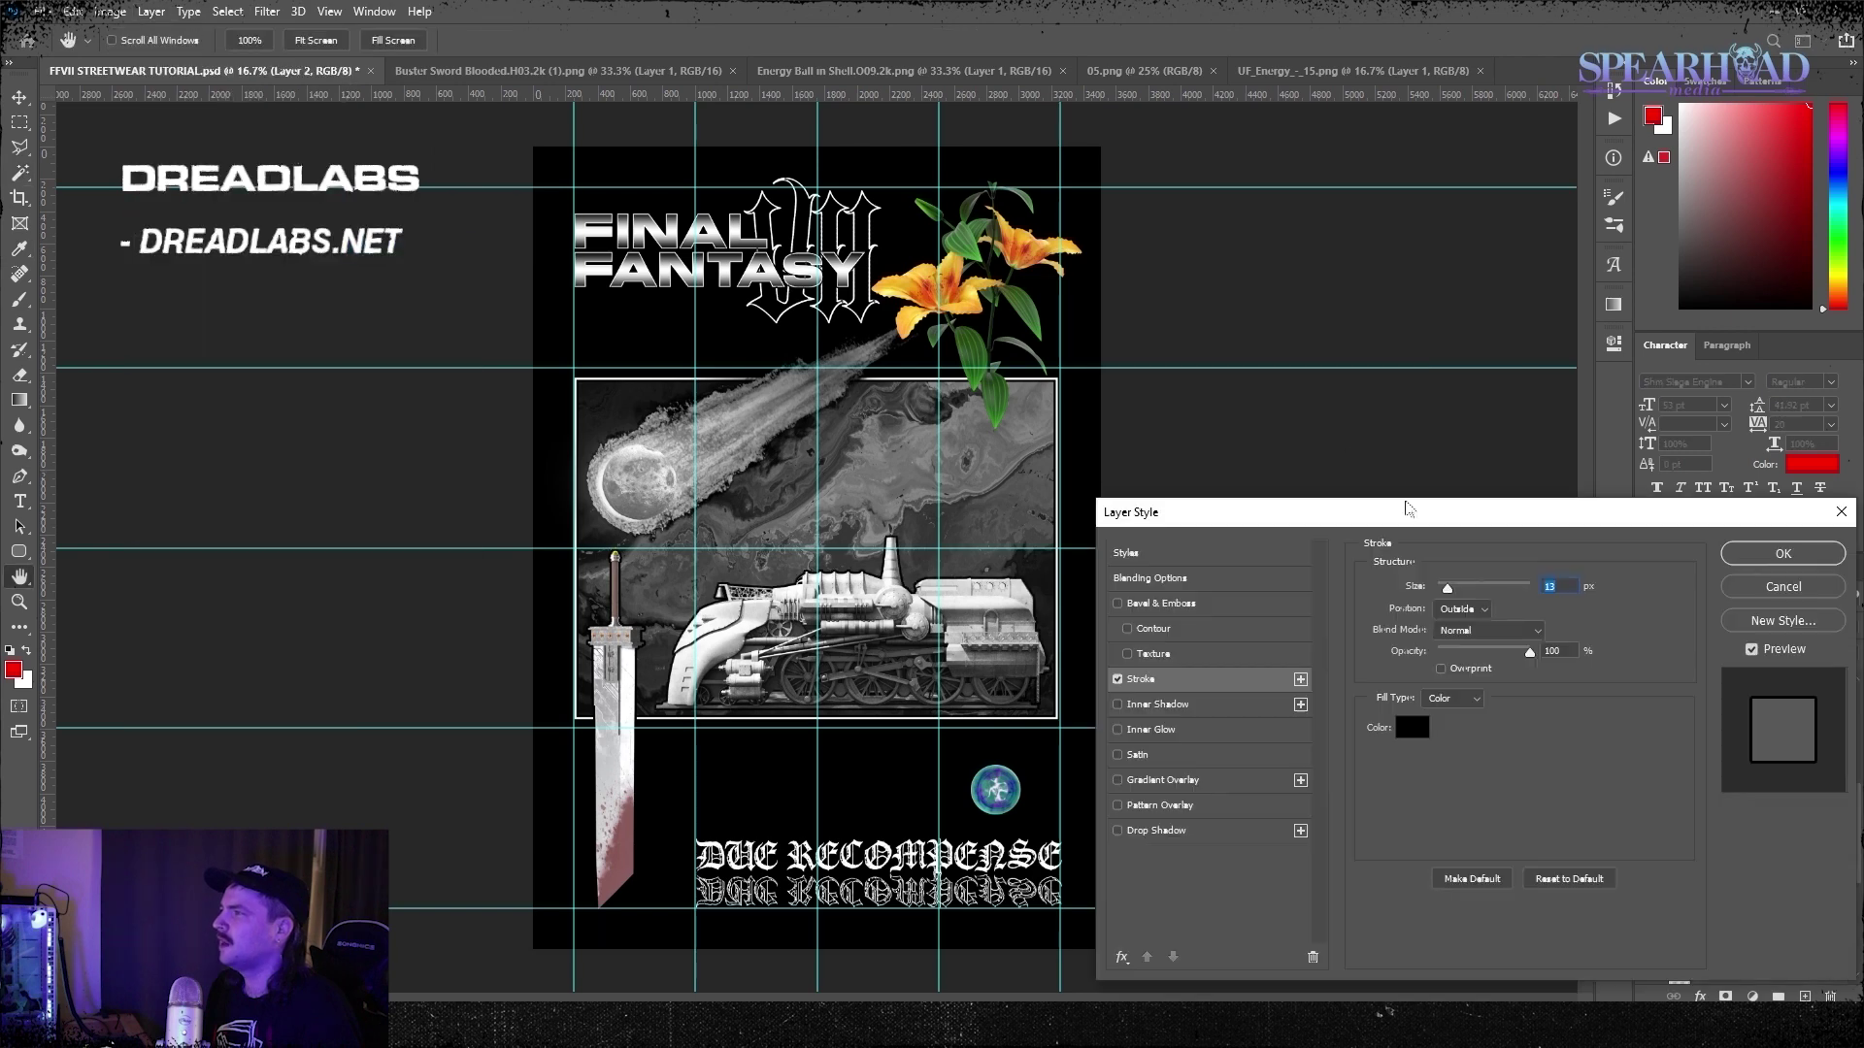
pyautogui.press('Return')
pyautogui.press('w')
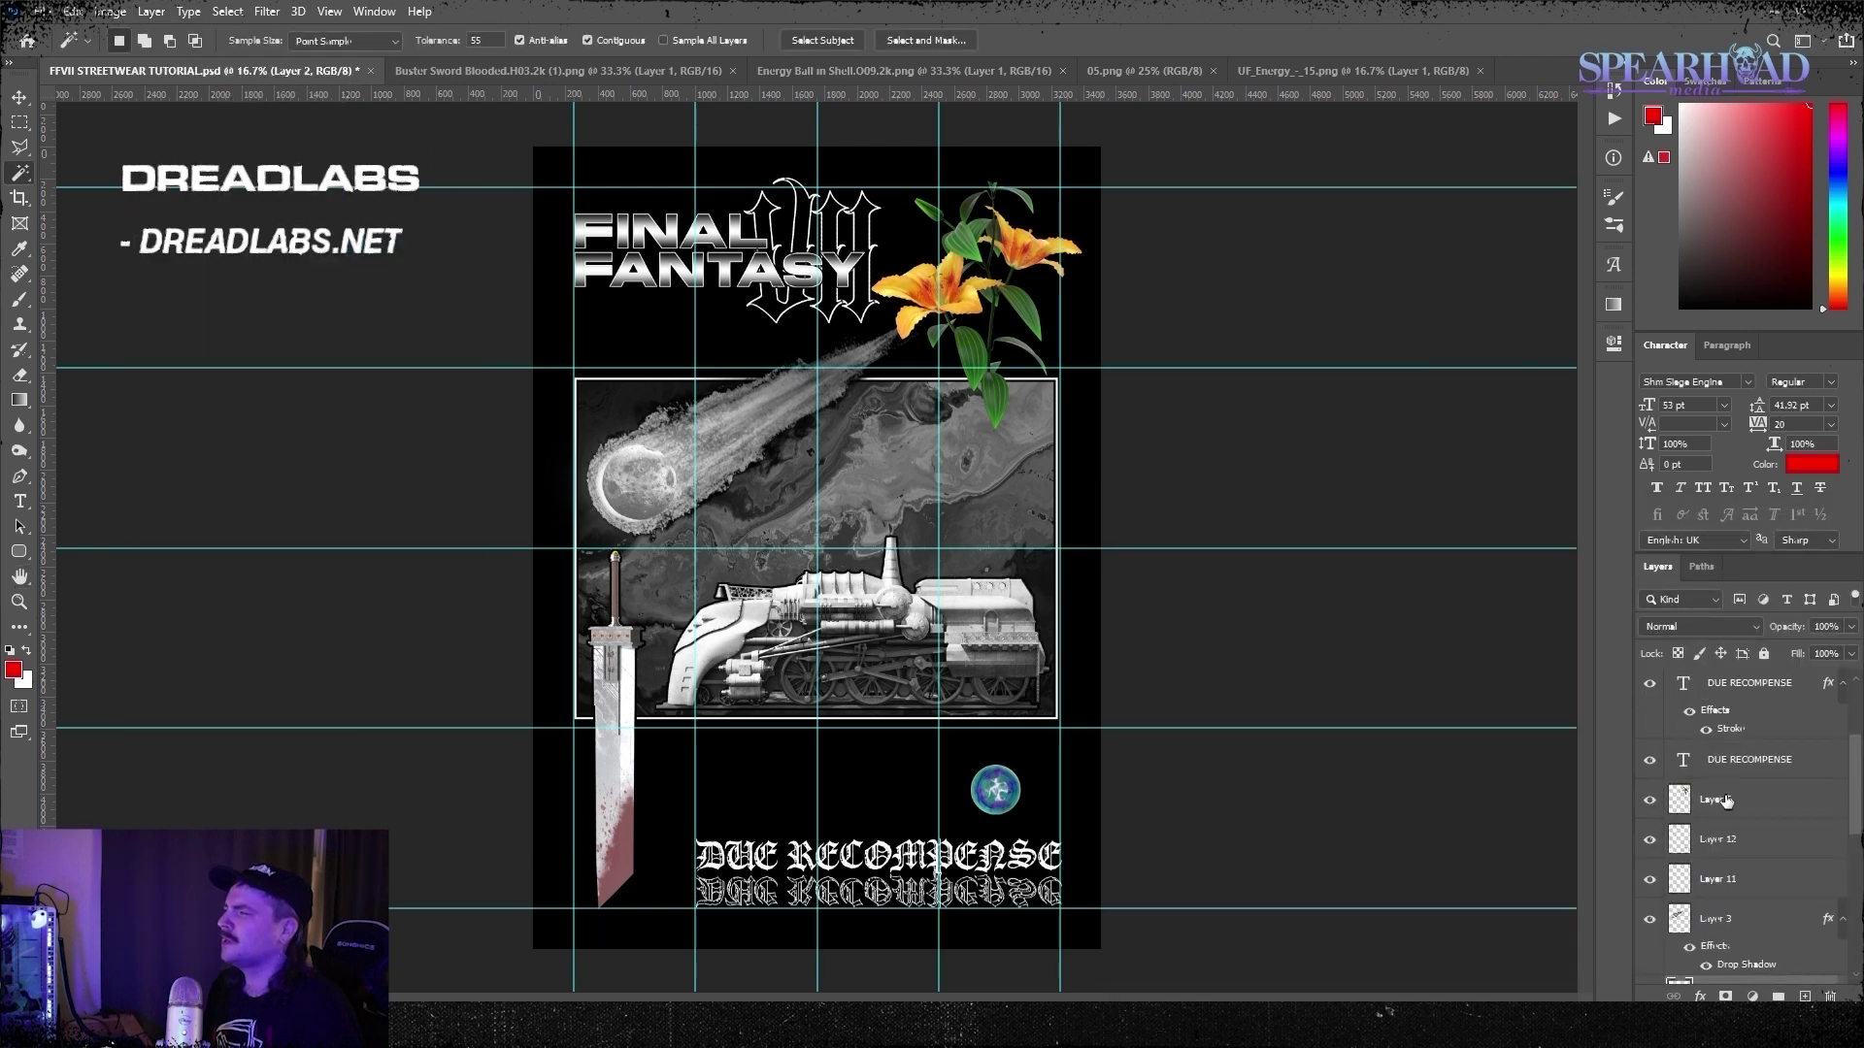
# Convert the lily layer to black and white and increase its contrast
pyautogui.click(1726, 801)
pyautogui.hotkey('ctrl', 'alt', 'shift', 'b')
pyautogui.press('Return')
pyautogui.click(110, 12)
pyautogui.click(364, 60)
pyautogui.moveTo(1239, 423); pyautogui.dragTo(1256, 423)
pyautogui.press('Return')
pyautogui.click(151, 12)
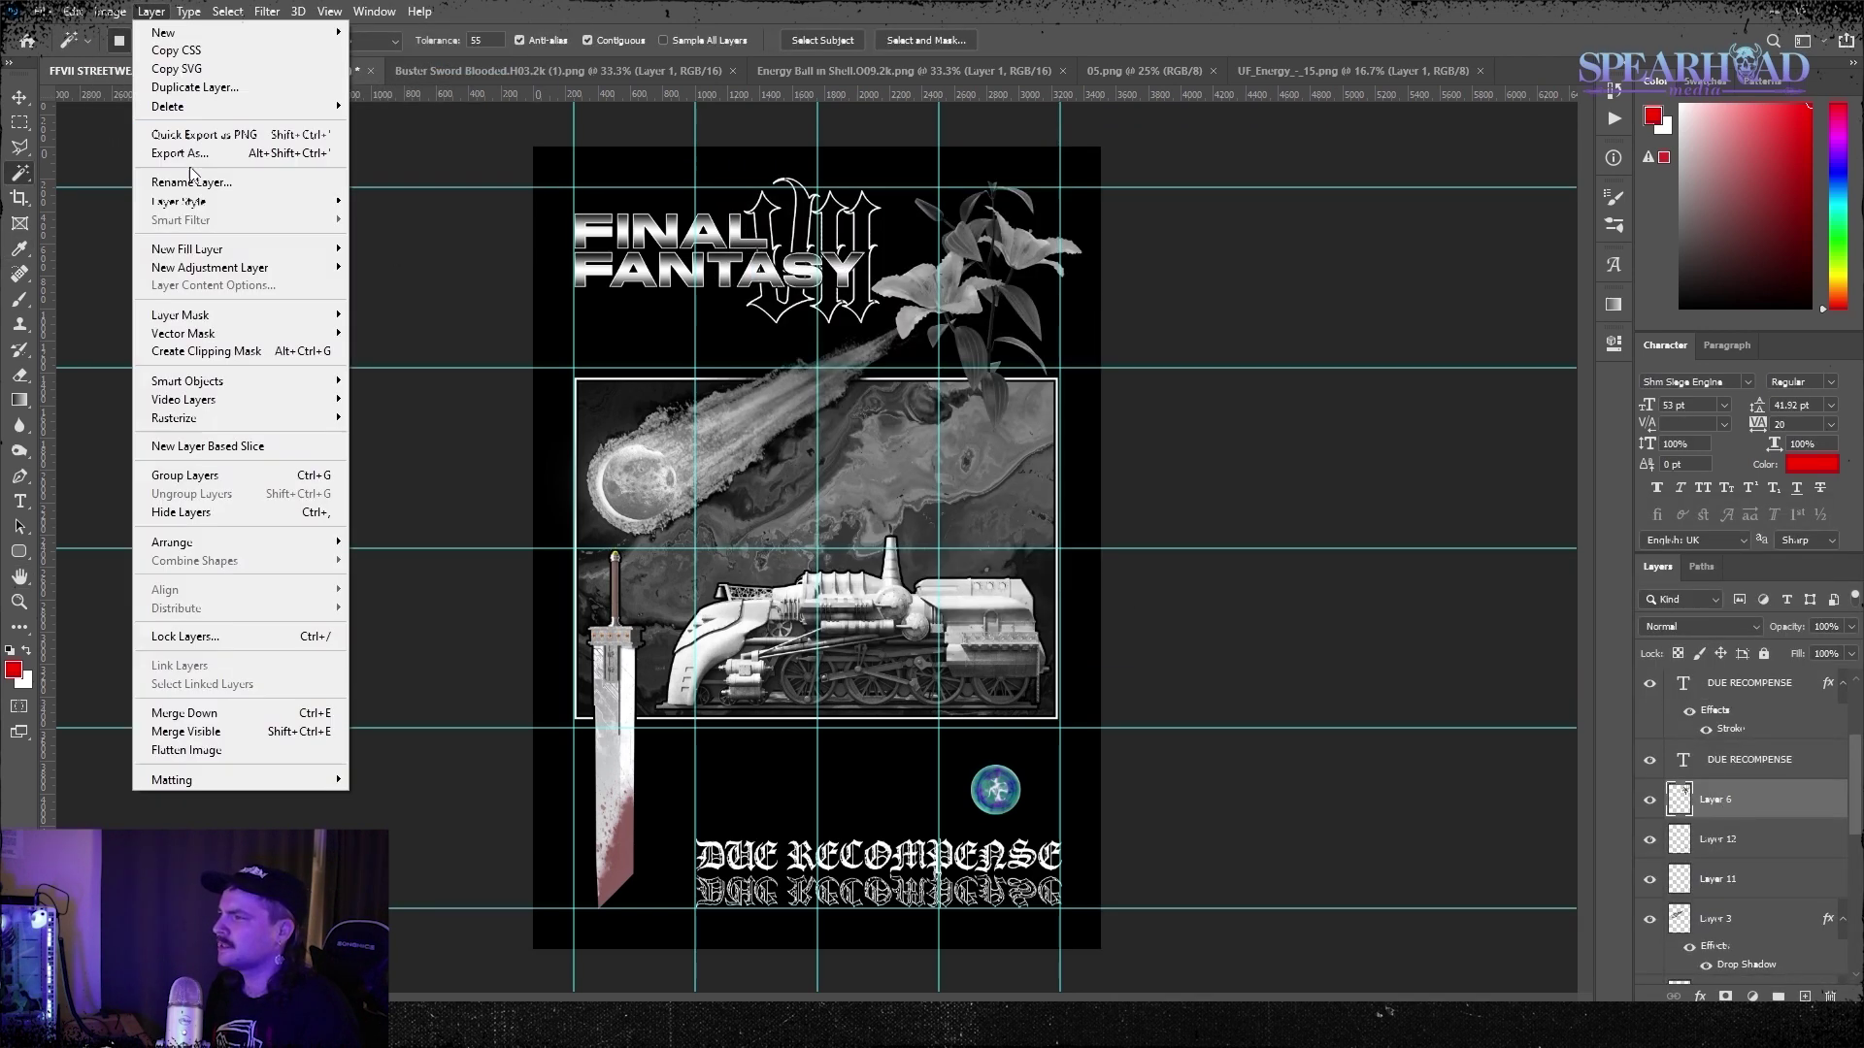
pyautogui.click(388, 249)
pyautogui.click(1524, 606)
pyautogui.click(1458, 612)
pyautogui.click(1414, 728)
pyautogui.press('Return')
pyautogui.click(1766, 586)
# Load the lily layer's outline as a selection and open Select and Mask to refine it
pyautogui.keyDown('ctrl'); pyautogui.click(1679, 800); pyautogui.keyUp('ctrl')
pyautogui.click(227, 11)
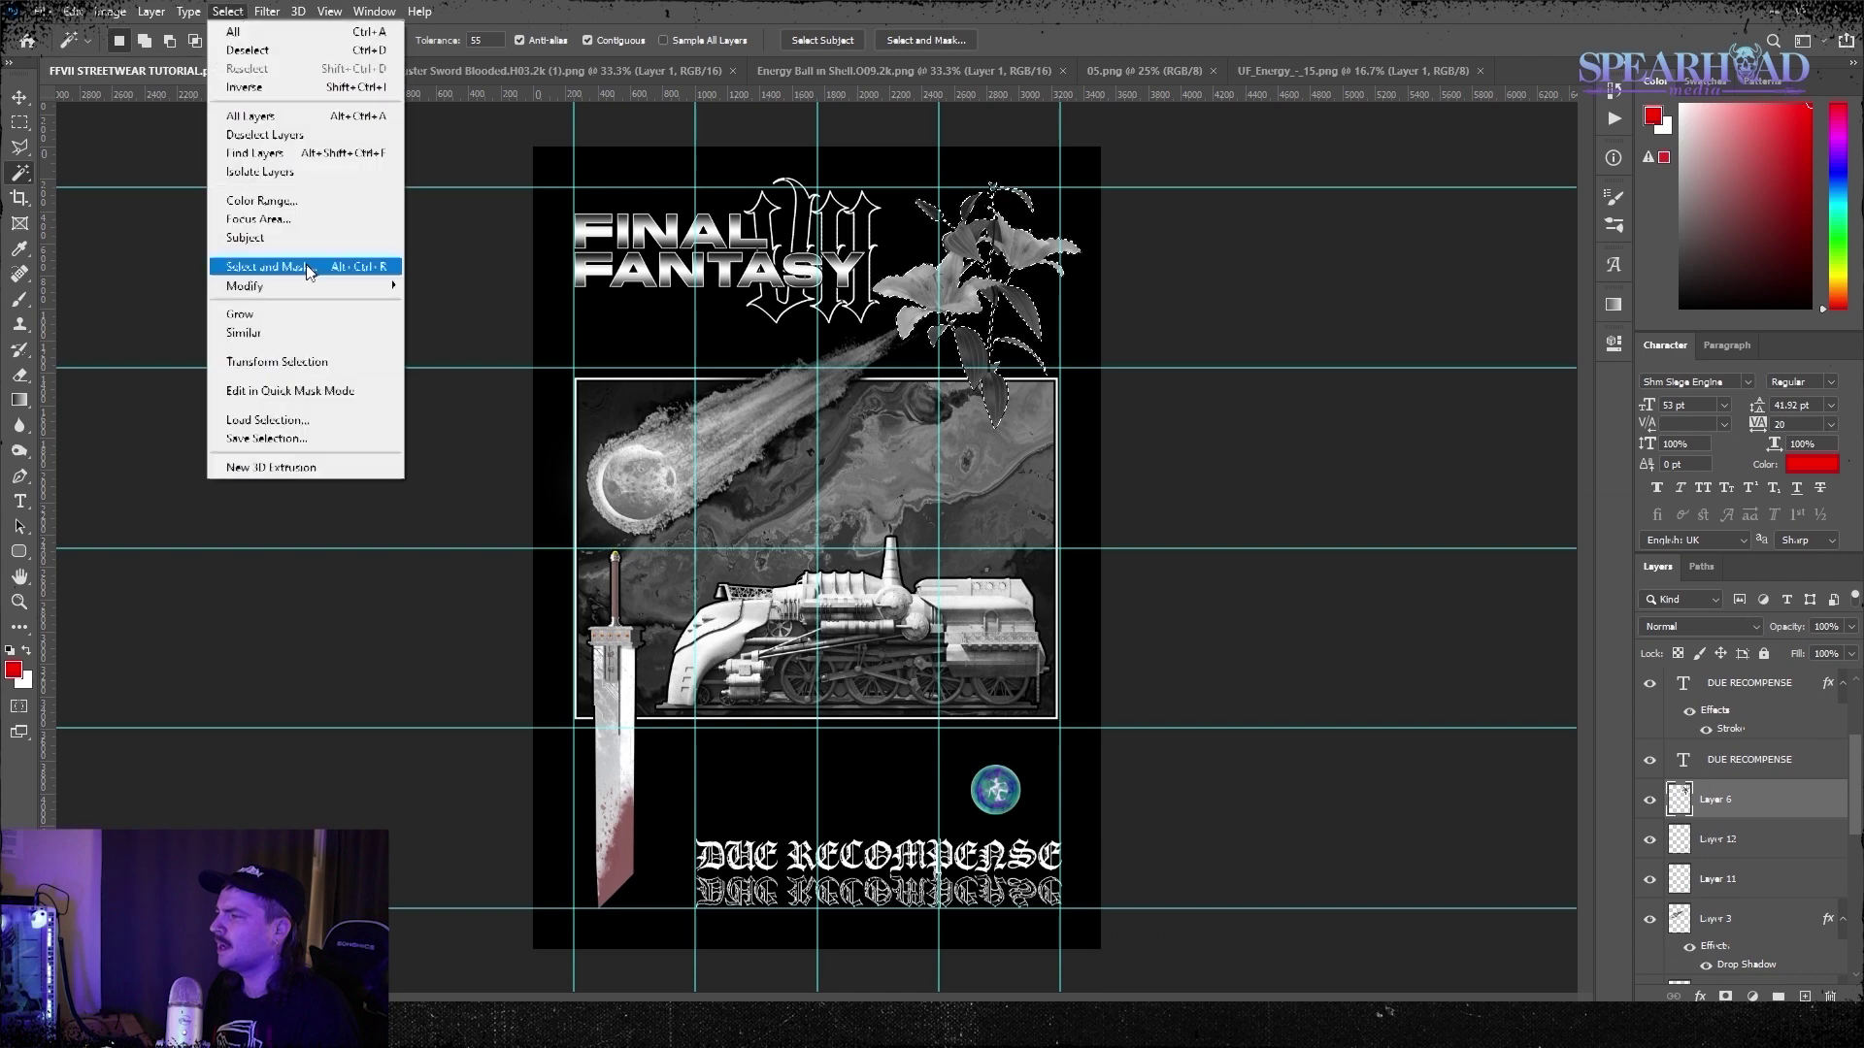
pyautogui.keyDown('shift'); pyautogui.click(308, 268); pyautogui.keyUp('shift')
pyautogui.press('Return')
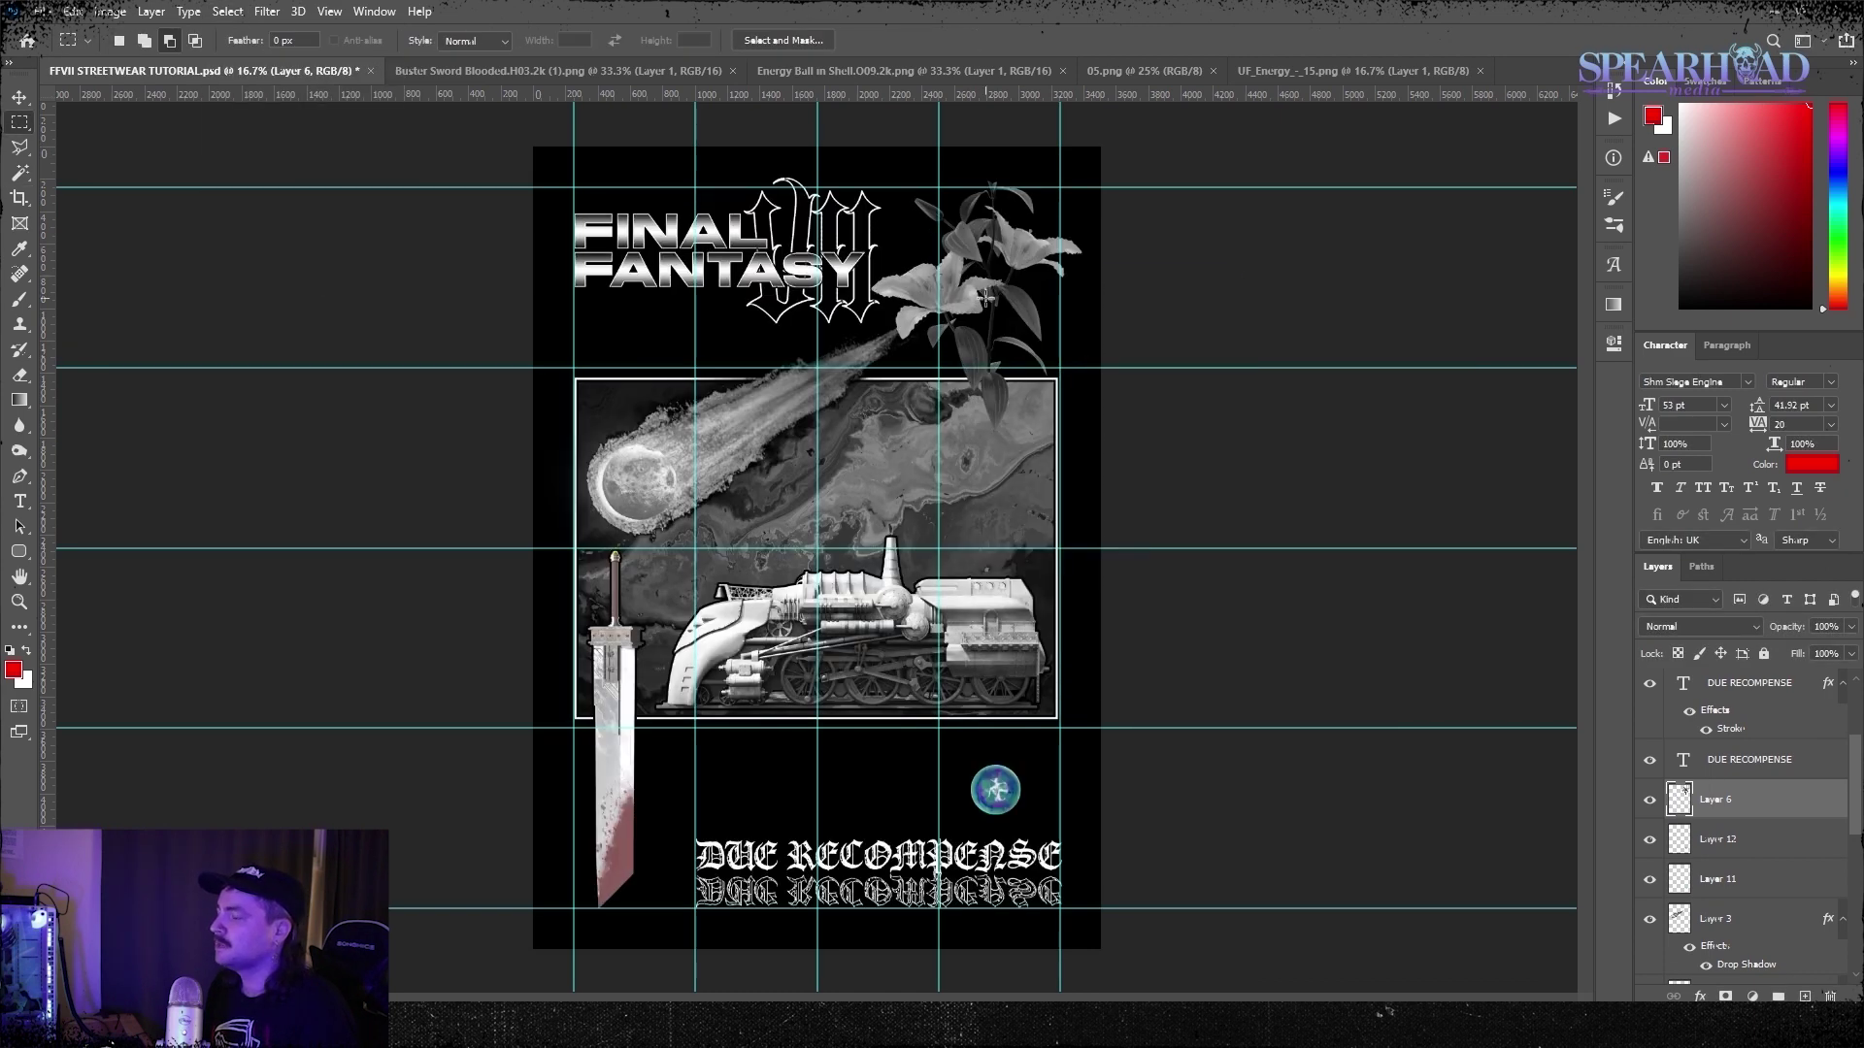
# Duplicate the lily layer and start a free transform on the original beneath the copy
pyautogui.rightClick(1725, 801)
pyautogui.click(1560, 308)
pyautogui.press('Return')
pyautogui.click(1722, 836)
pyautogui.hotkey('ctrl', 't')
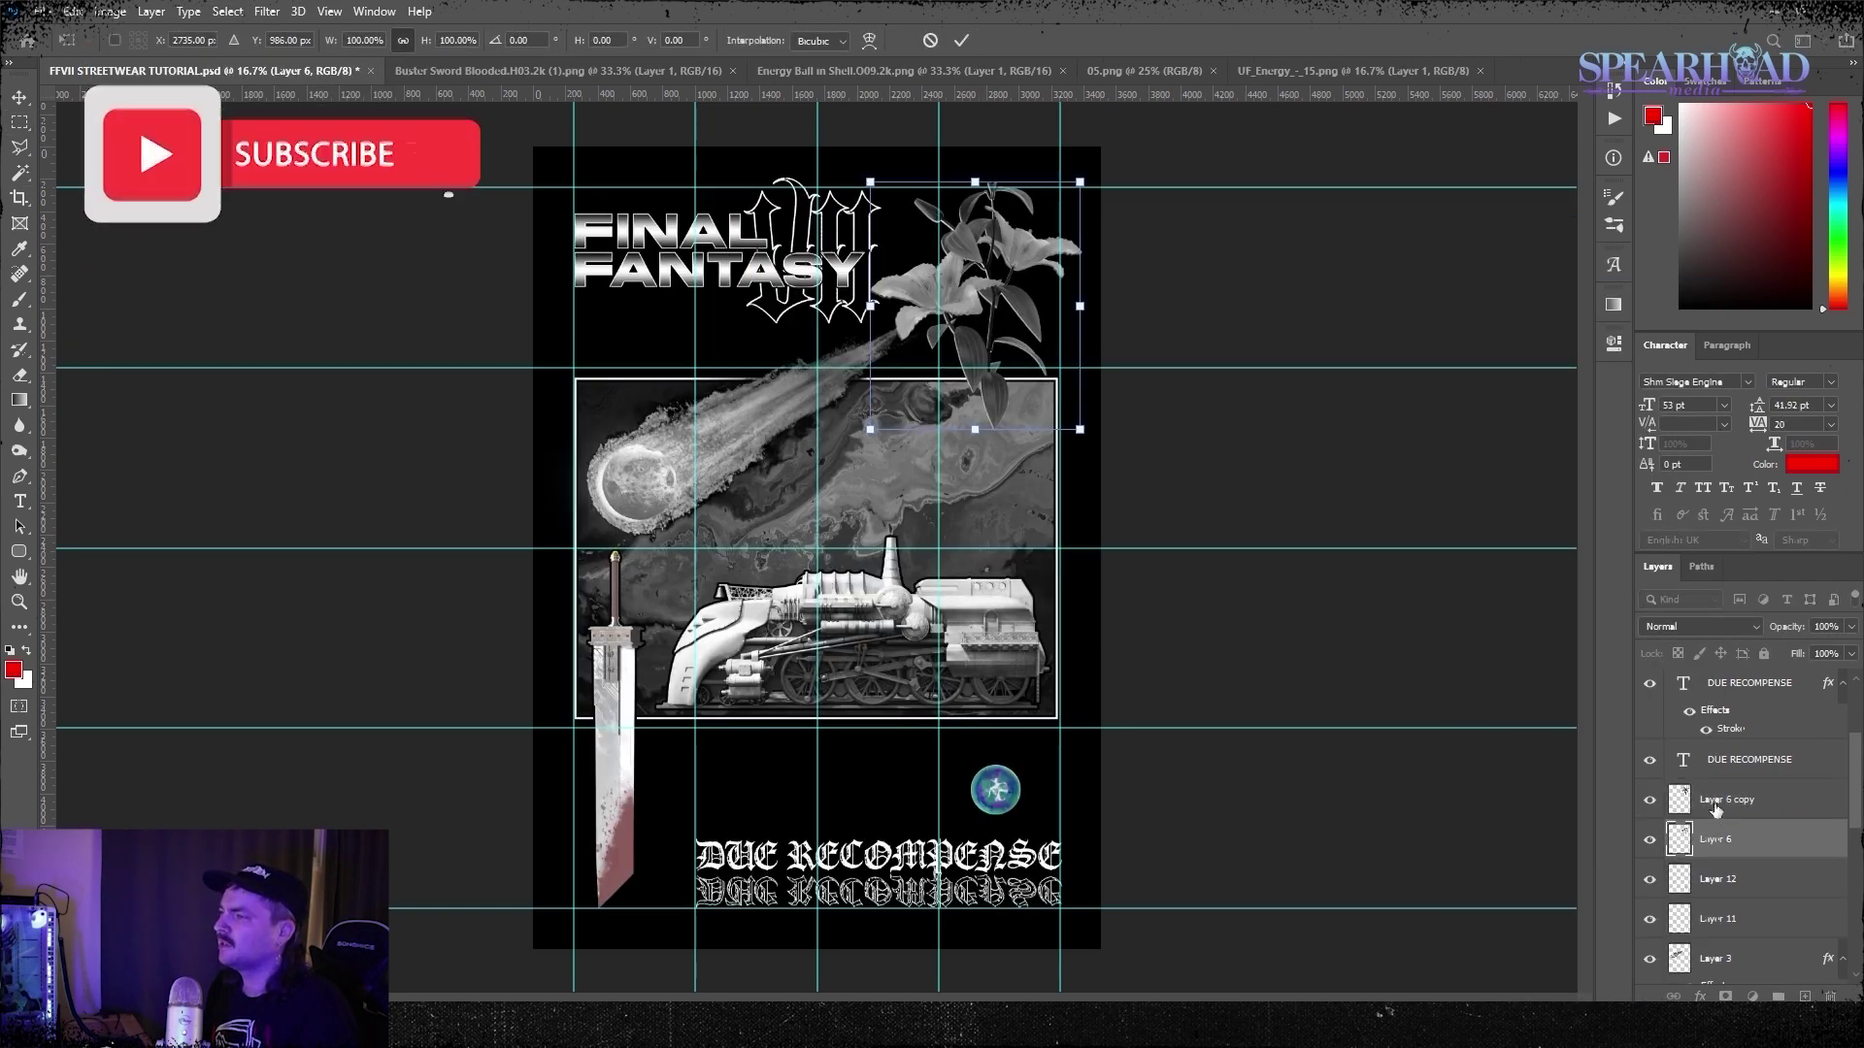
pyautogui.click(1717, 881)
pyautogui.click(110, 11)
pyautogui.click(340, 82)
pyautogui.moveTo(1430, 527); pyautogui.dragTo(1472, 527)
pyautogui.click(1623, 380)
# Set the locomotive layer's brightness to -73 and activate the Dodge tool
pyautogui.click(109, 12)
pyautogui.click(364, 63)
pyautogui.moveTo(1210, 378); pyautogui.dragTo(1164, 377)
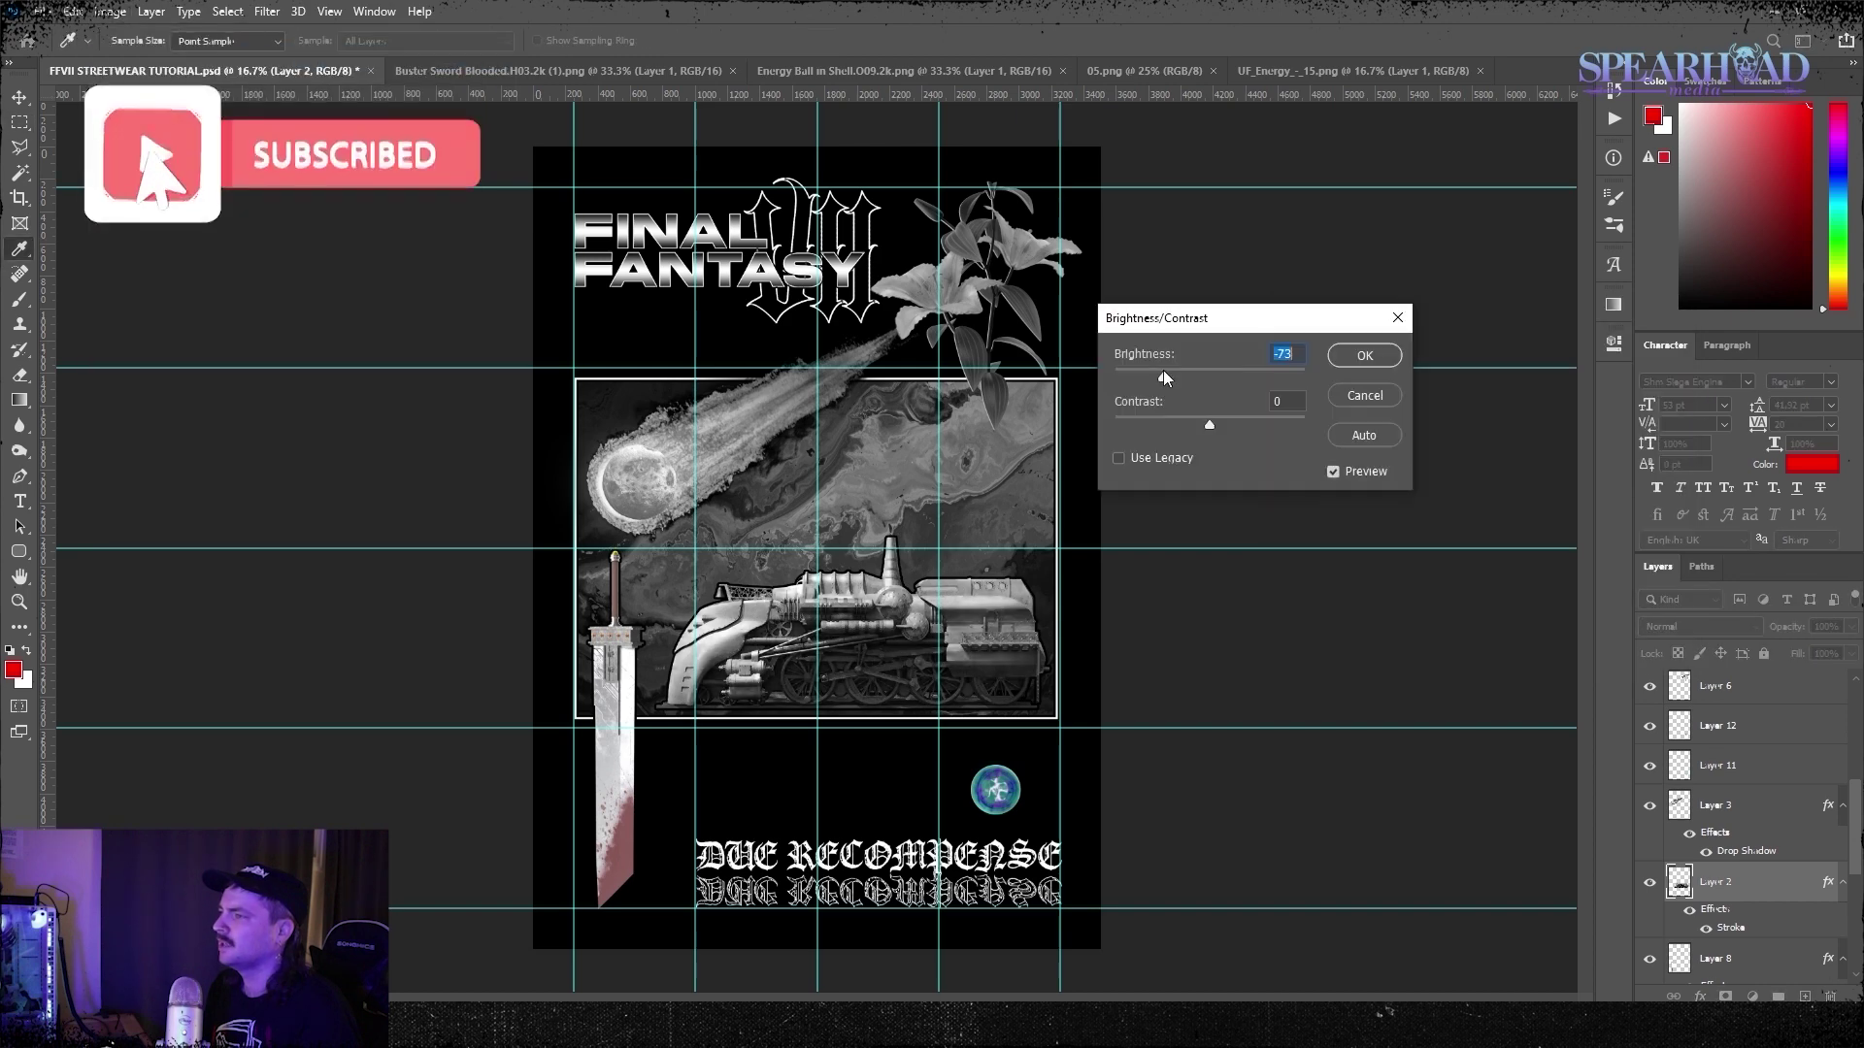
pyautogui.press('Return')
pyautogui.click(32, 459)
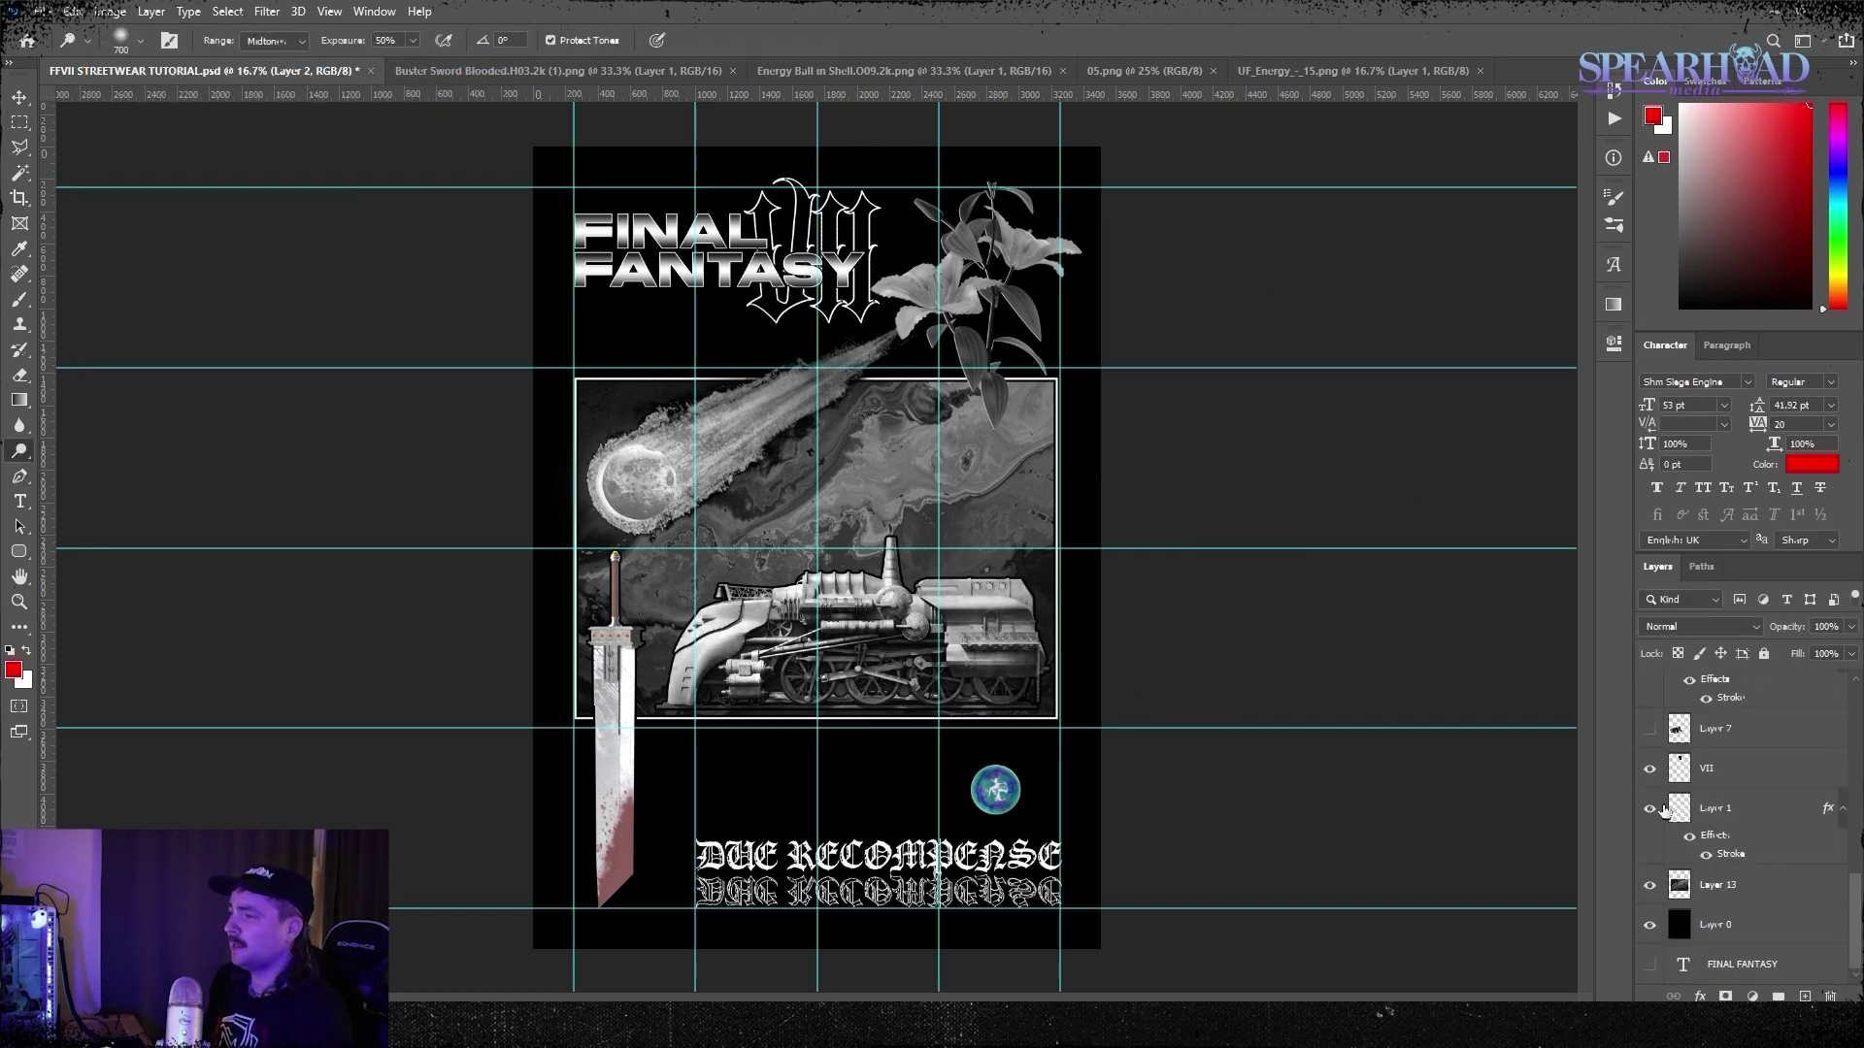
# Show the hidden metal debris layer and reposition it behind the locomotive
pyautogui.scroll(3, 1650, 779)
pyautogui.click(1650, 882)
pyautogui.click(1650, 882)
pyautogui.click(1650, 882)
pyautogui.click(1728, 882)
pyautogui.hotkey('ctrl', 't')
pyautogui.moveTo(864, 613); pyautogui.dragTo(1091, 609)
pyautogui.press('Return')
# Duplicate the metal debris layer and transform the copy to extend the pile behind the locomotive
pyautogui.hotkey('ctrl', 'j')
pyautogui.hotkey('ctrl', 't')
pyautogui.click(74, 11)
pyautogui.click(349, 755)
pyautogui.moveTo(1238, 679); pyautogui.dragTo(1238, 573)
pyautogui.moveTo(1145, 567)
pyautogui.mouseDown()
pyautogui.moveTo(1149, 532)
pyautogui.moveTo(1147, 549)
pyautogui.mouseUp()
pyautogui.press('Return')
# Make a second debris copy, rotate it to about -169° and use it to fill the gap behind the locomotive
pyautogui.click(1722, 920)
pyautogui.hotkey('ctrl', 'j')
pyautogui.hotkey('ctrl', 't')
pyautogui.moveTo(723, 621); pyautogui.dragTo(956, 607)
pyautogui.moveTo(1116, 505); pyautogui.dragTo(1130, 548)
pyautogui.moveTo(1003, 548); pyautogui.dragTo(1018, 553)
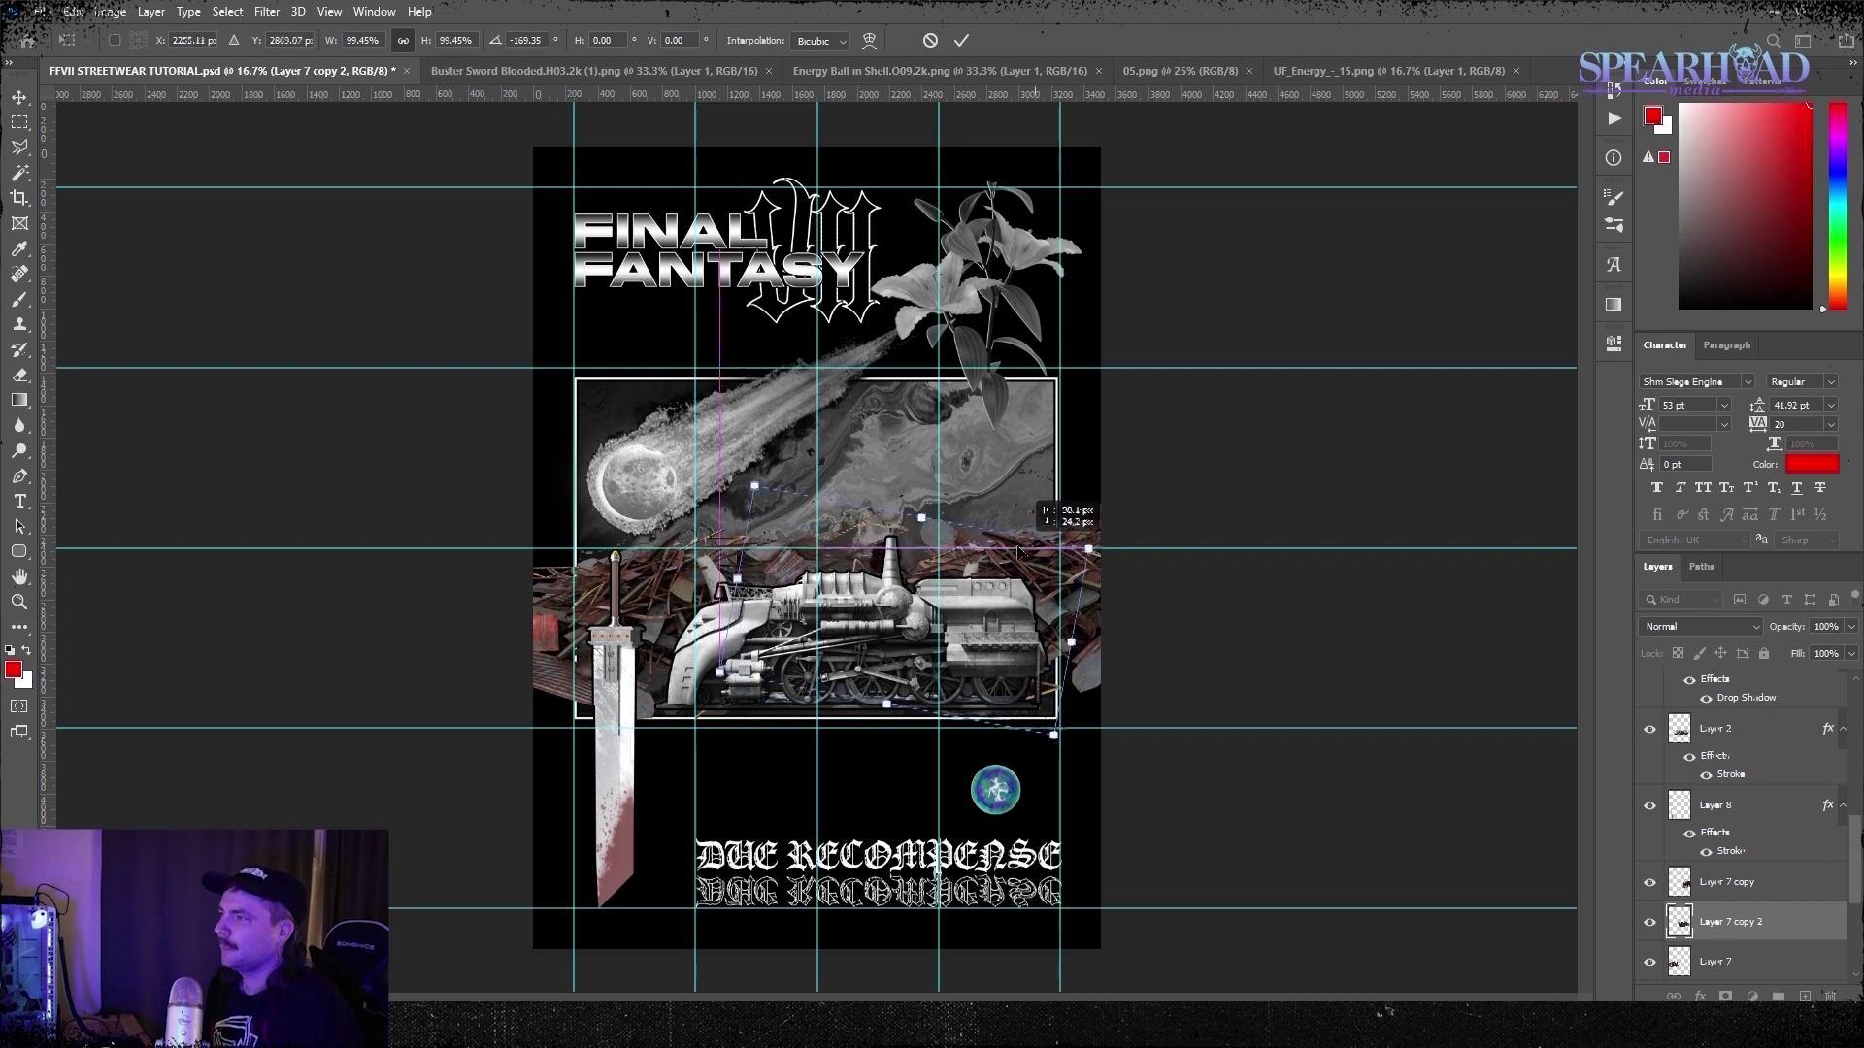
pyautogui.press('Return')
# Merge the debris layers and trim them to the inside of the white frame, and hide the guides
pyautogui.press('o')
pyautogui.click(1728, 881)
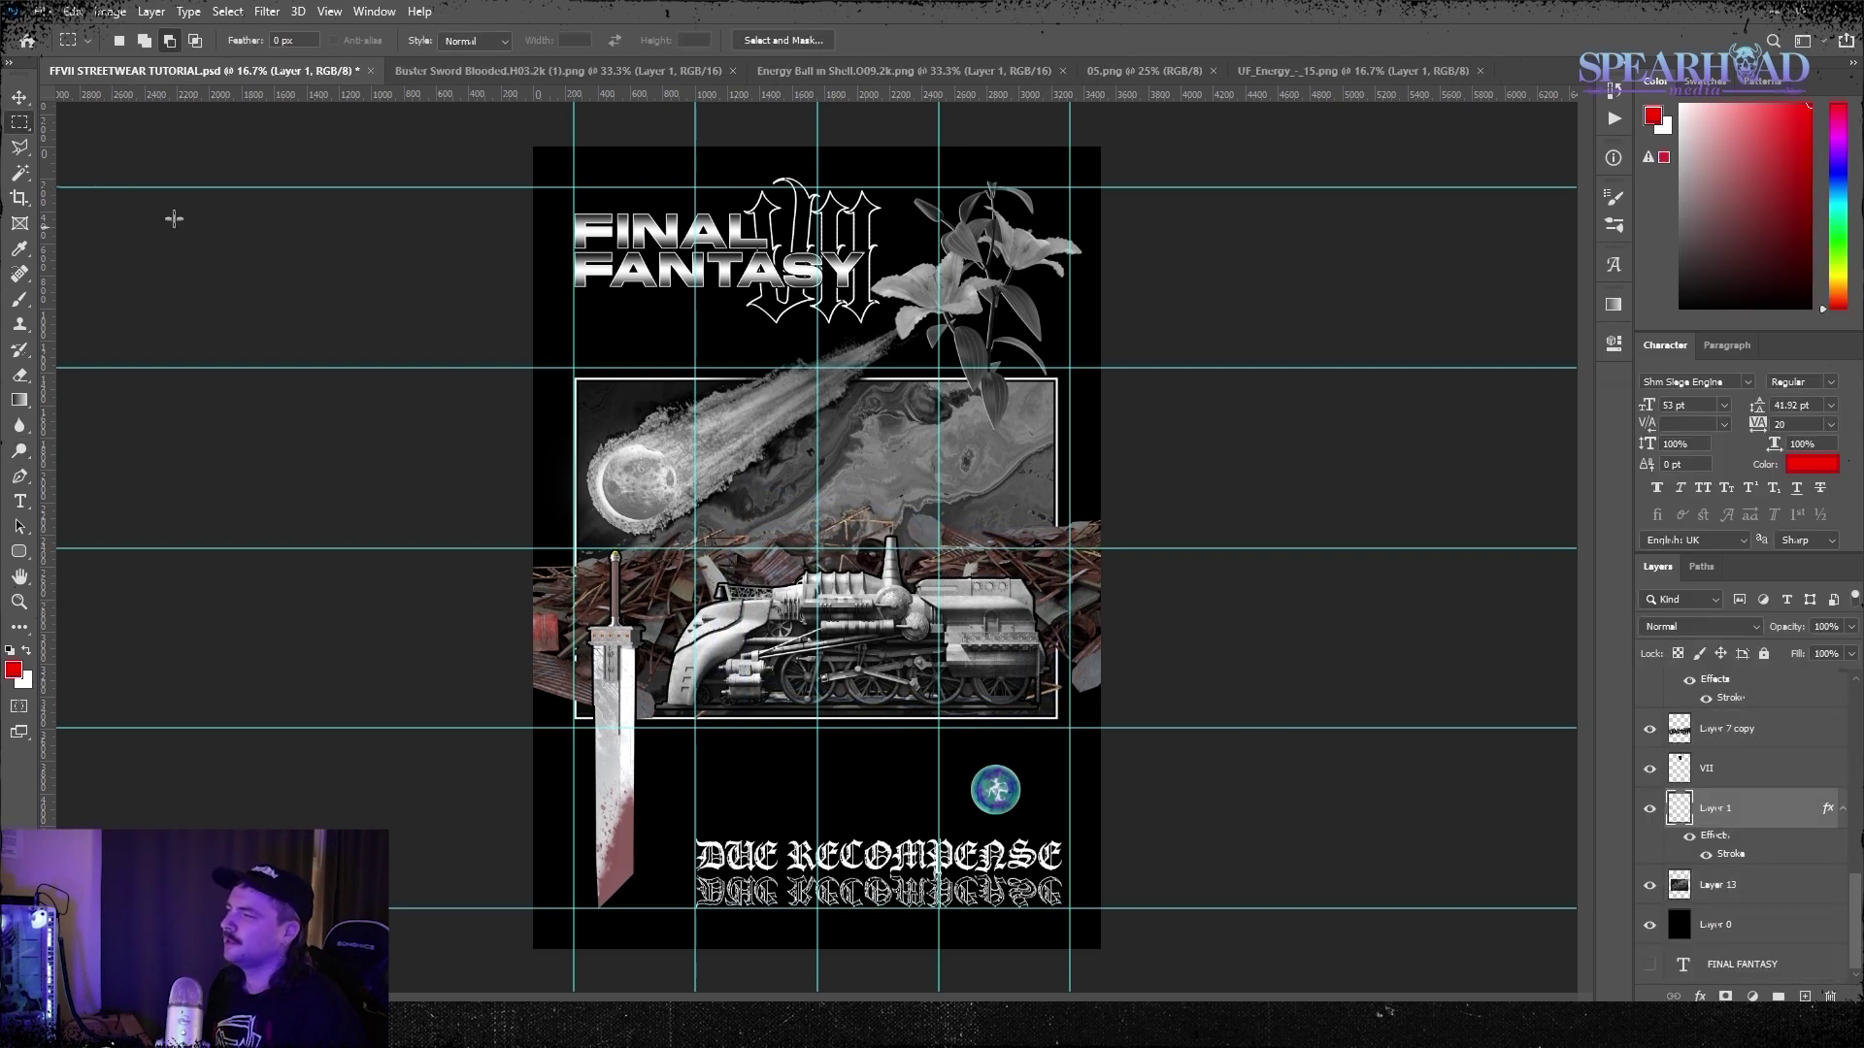
pyautogui.hotkey('ctrl', 'a')
pyautogui.click(329, 11)
pyautogui.moveTo(408, 396)
pyautogui.click(581, 469)
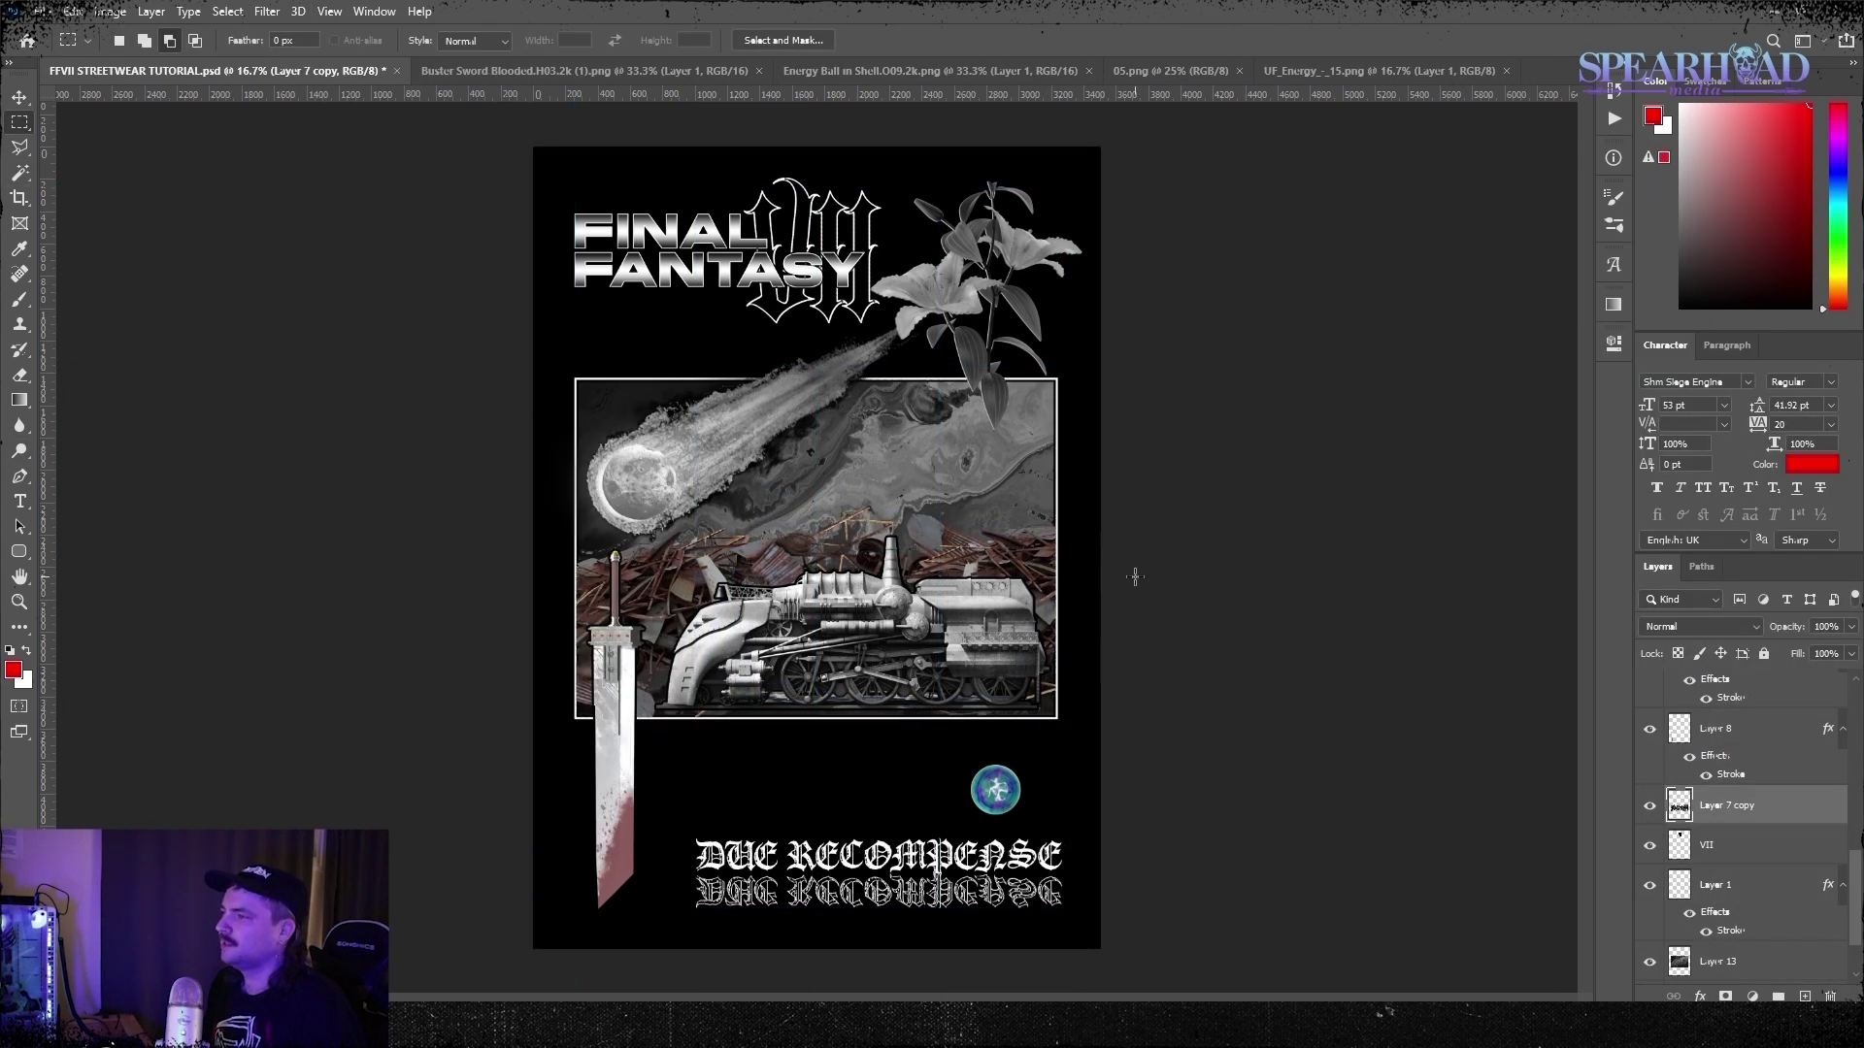
# Convert the merged debris layer to black and white and add a black stroke to it
pyautogui.hotkey('ctrl', 'alt', 'shift', 'b')
pyautogui.press('Return')
pyautogui.click(1699, 997)
pyautogui.click(1734, 819)
pyautogui.press('Return')
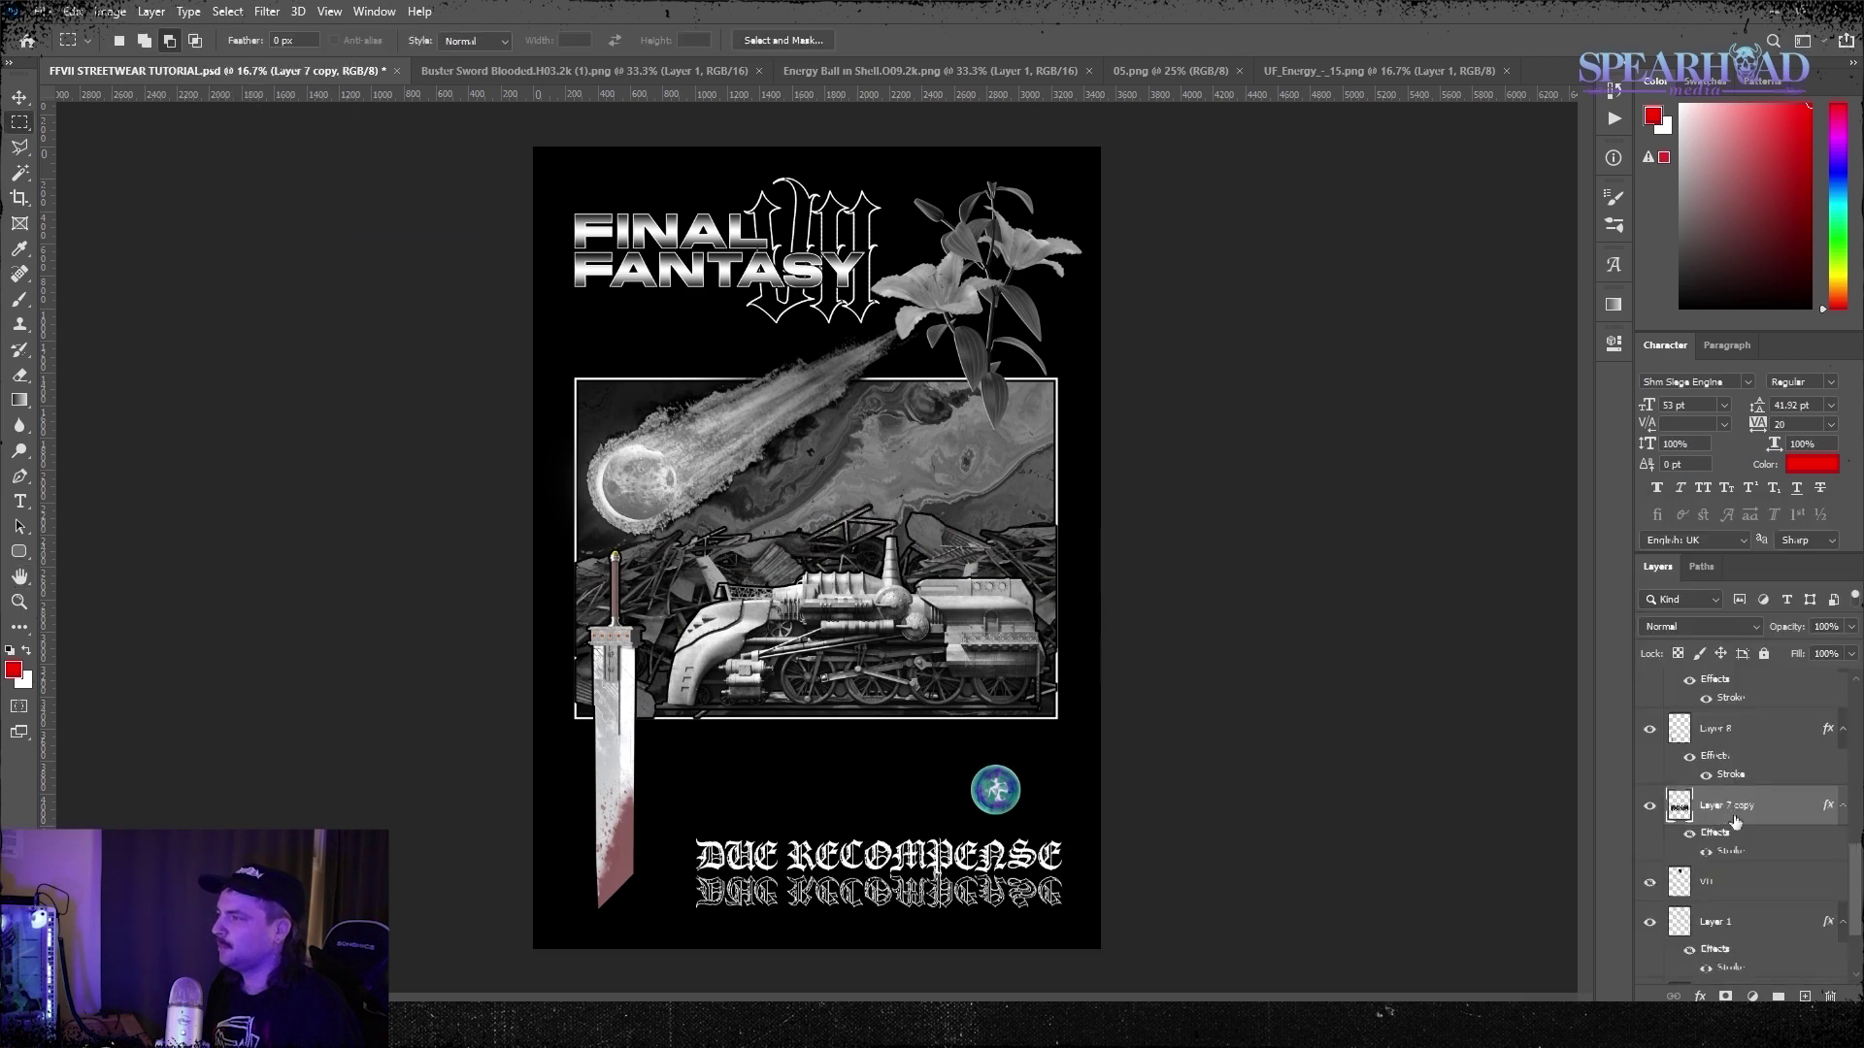
# Turn the sword black and white and adjust its tones with Levels
pyautogui.moveTo(1745, 921); pyautogui.dragTo(1756, 791)
pyautogui.hotkey('ctrl', 'l')
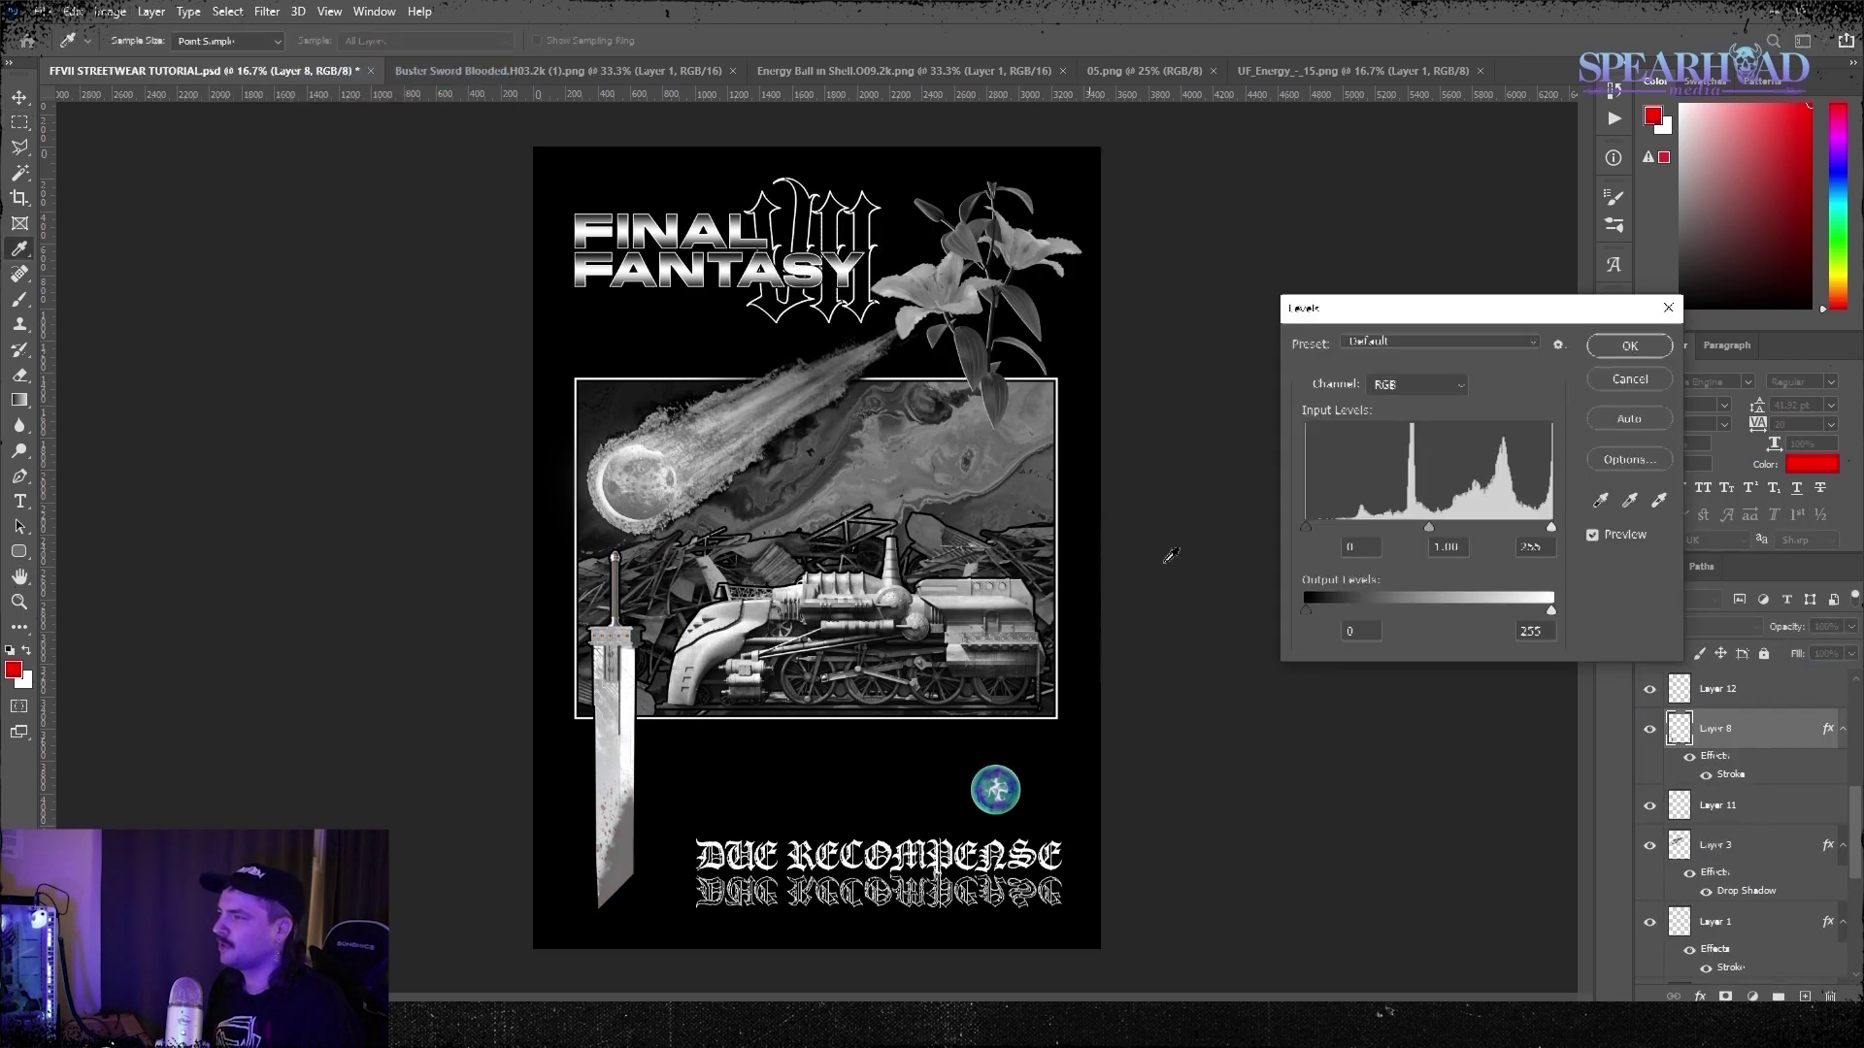
pyautogui.click(1617, 348)
# Duplicate the sword layer and try a transformed version without the stroke effect beneath the copy
pyautogui.press('m')
pyautogui.rightClick(1732, 730)
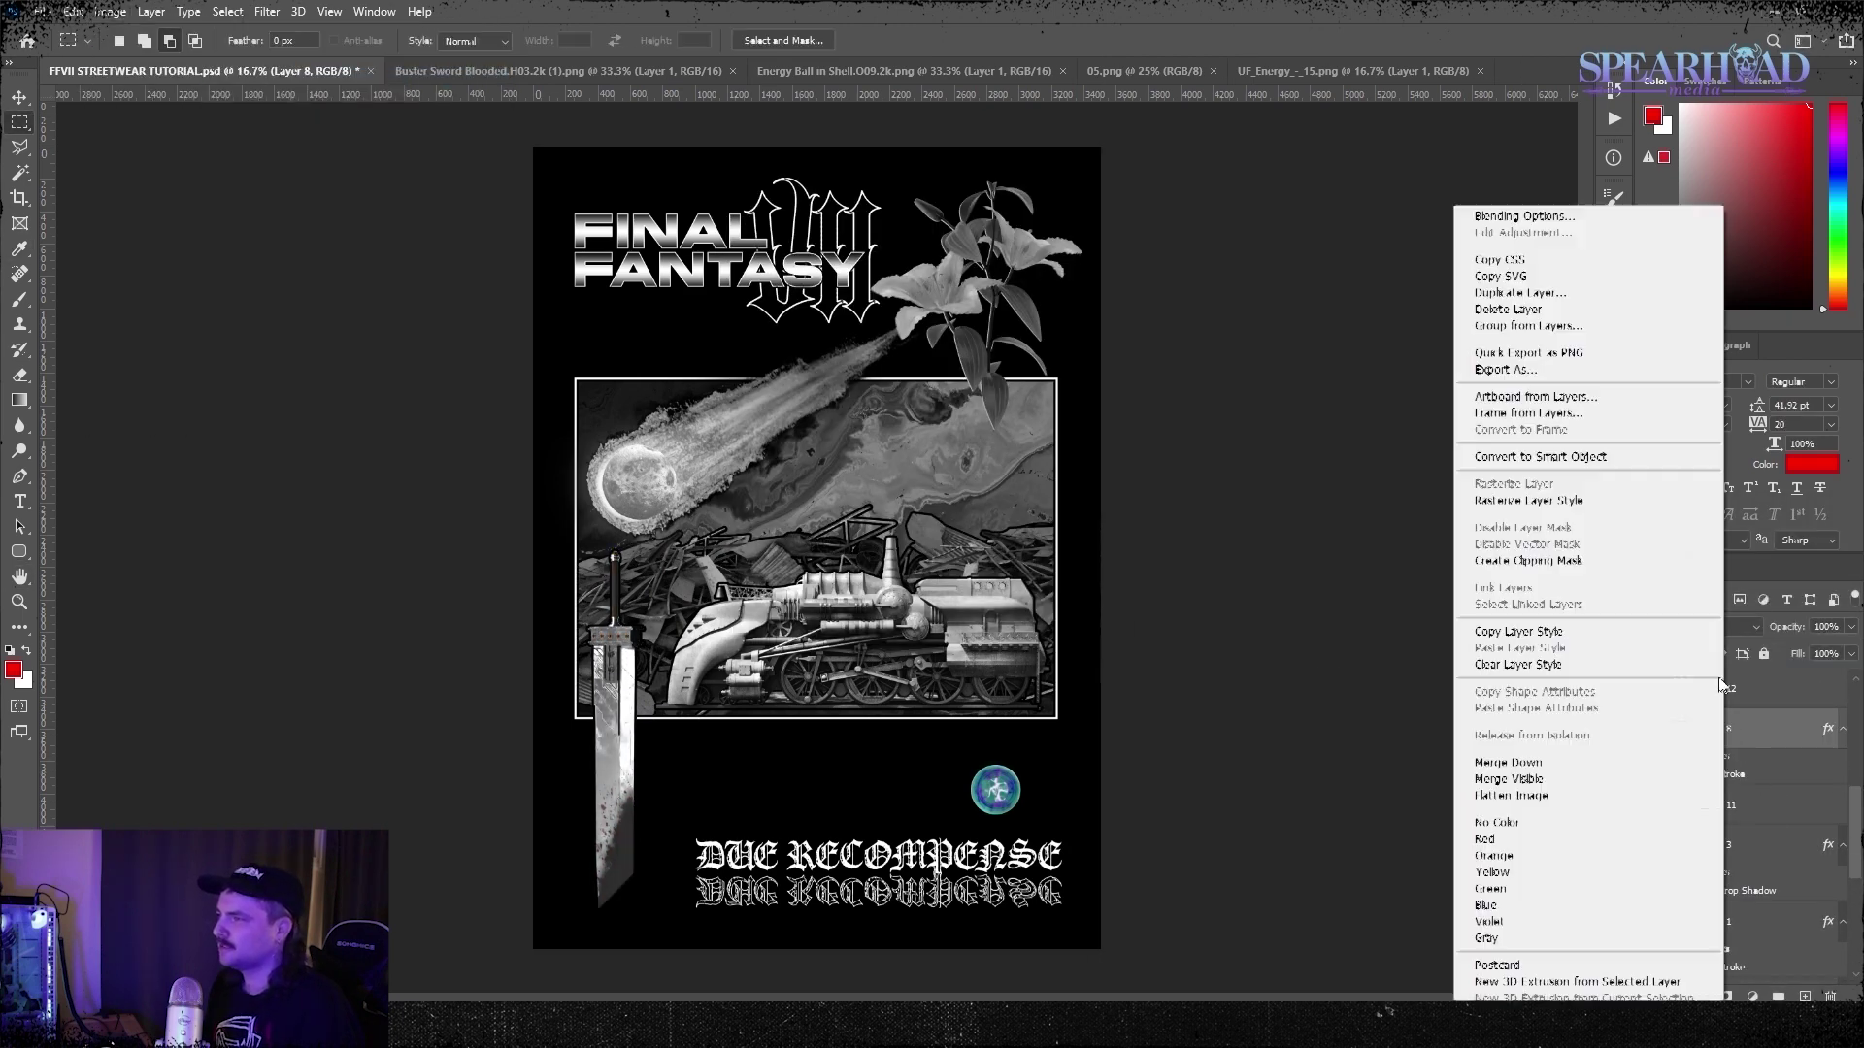
pyautogui.click(1665, 293)
pyautogui.press('Return')
pyautogui.rightClick(1730, 805)
pyautogui.click(1685, 464)
pyautogui.hotkey('ctrl', 't')
pyautogui.press('Return')
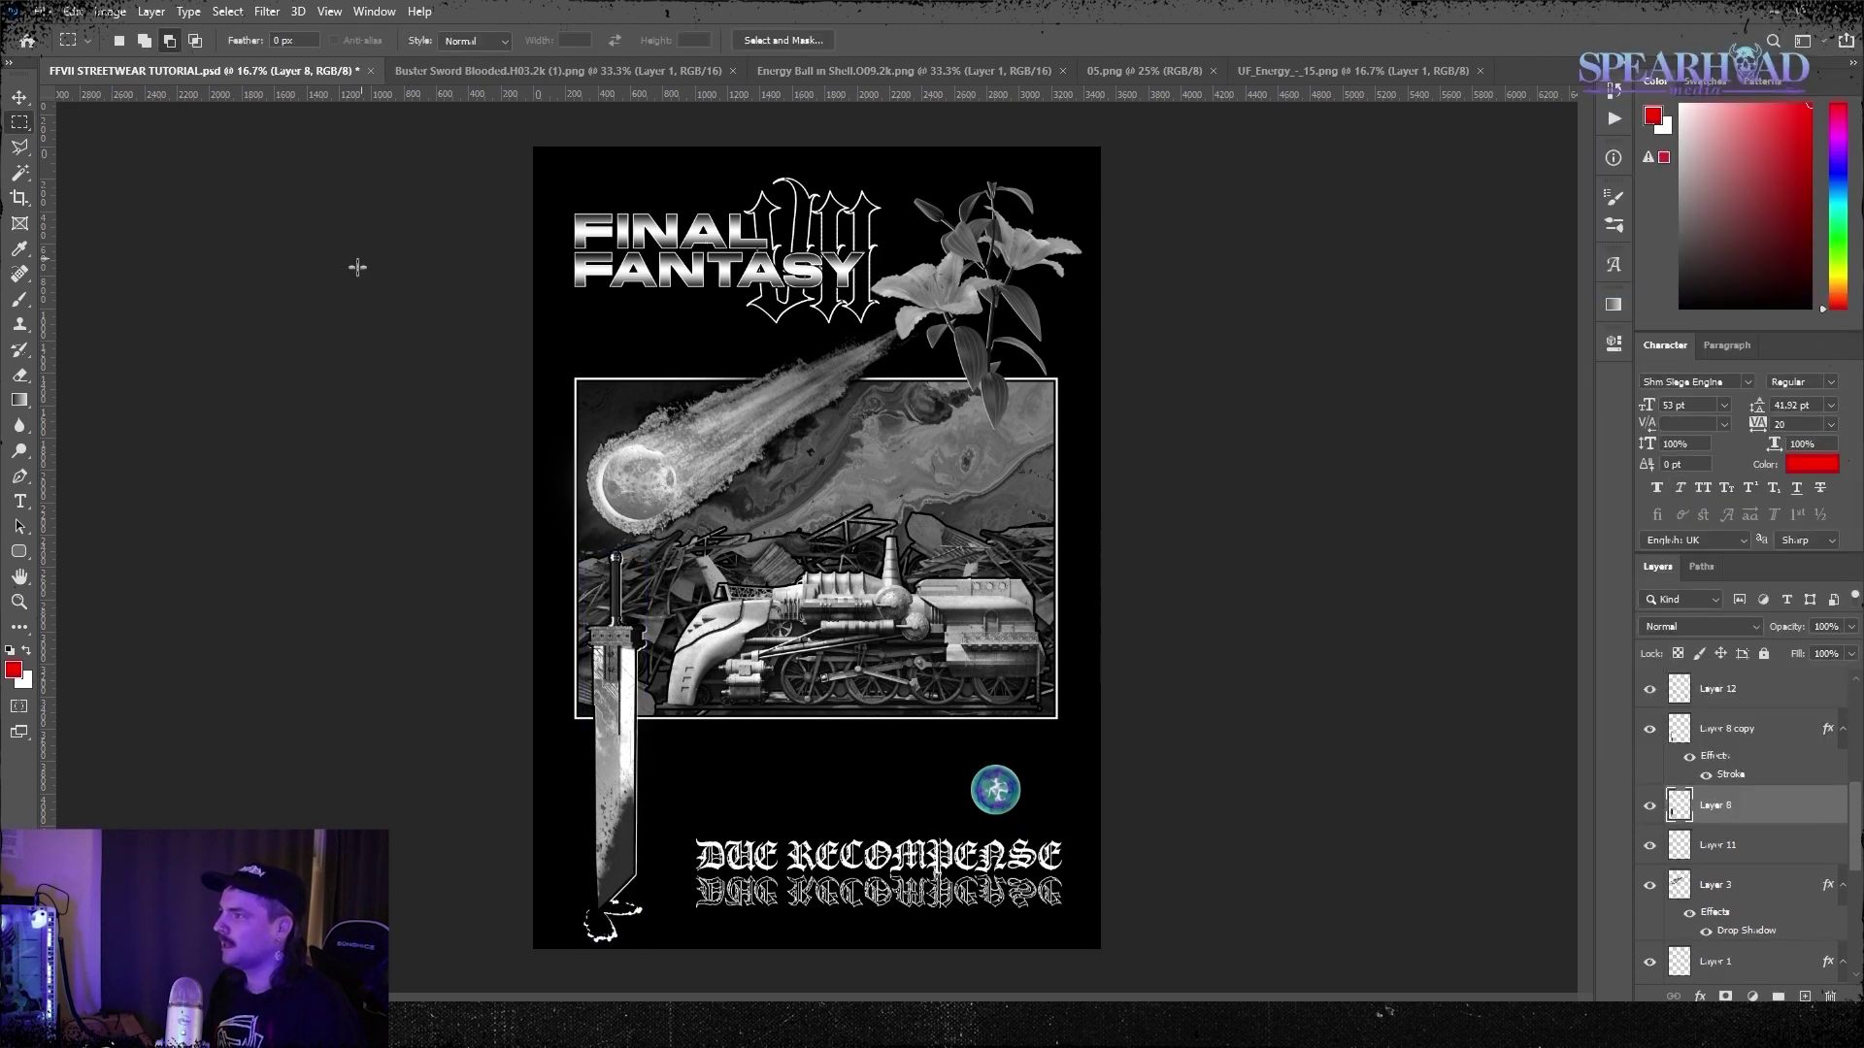
# Add a black Multiply drop shadow to the sword with 73% opacity, 43 px distance and 92 px size
pyautogui.click(1767, 737)
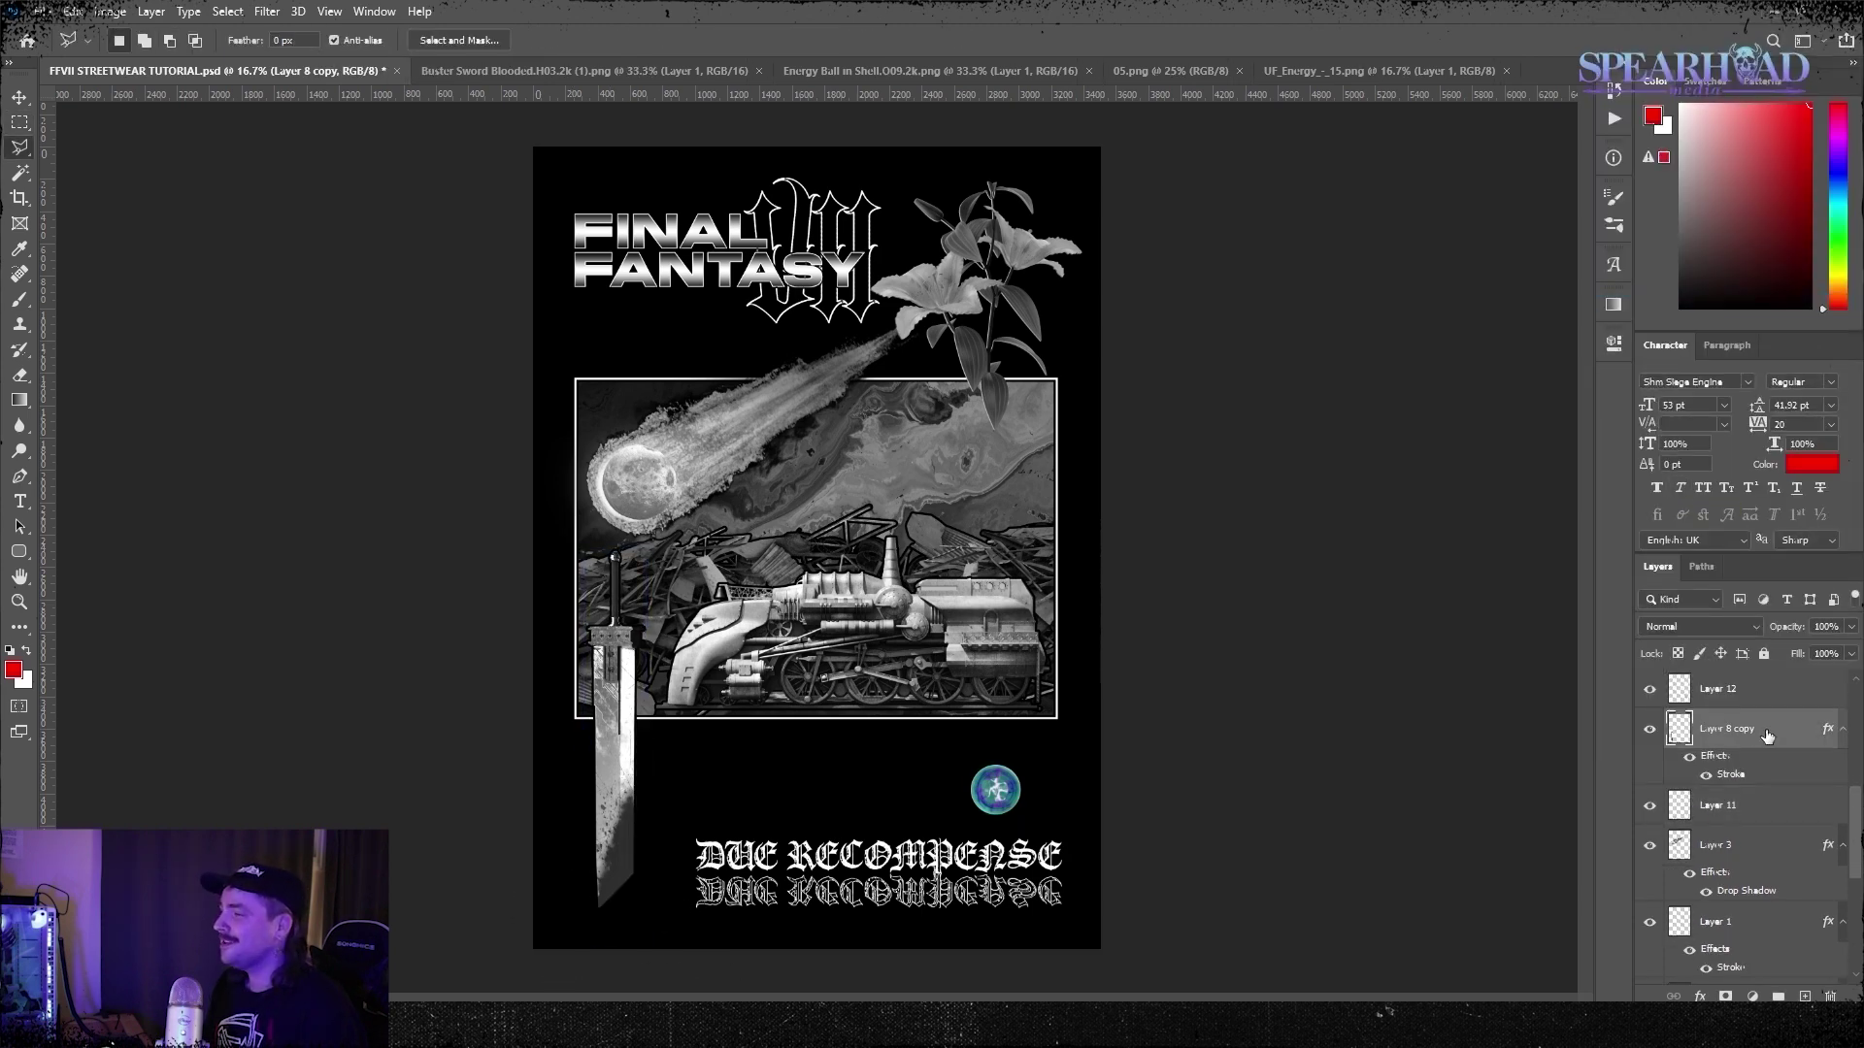
pyautogui.click(153, 12)
pyautogui.moveTo(194, 206)
pyautogui.click(374, 411)
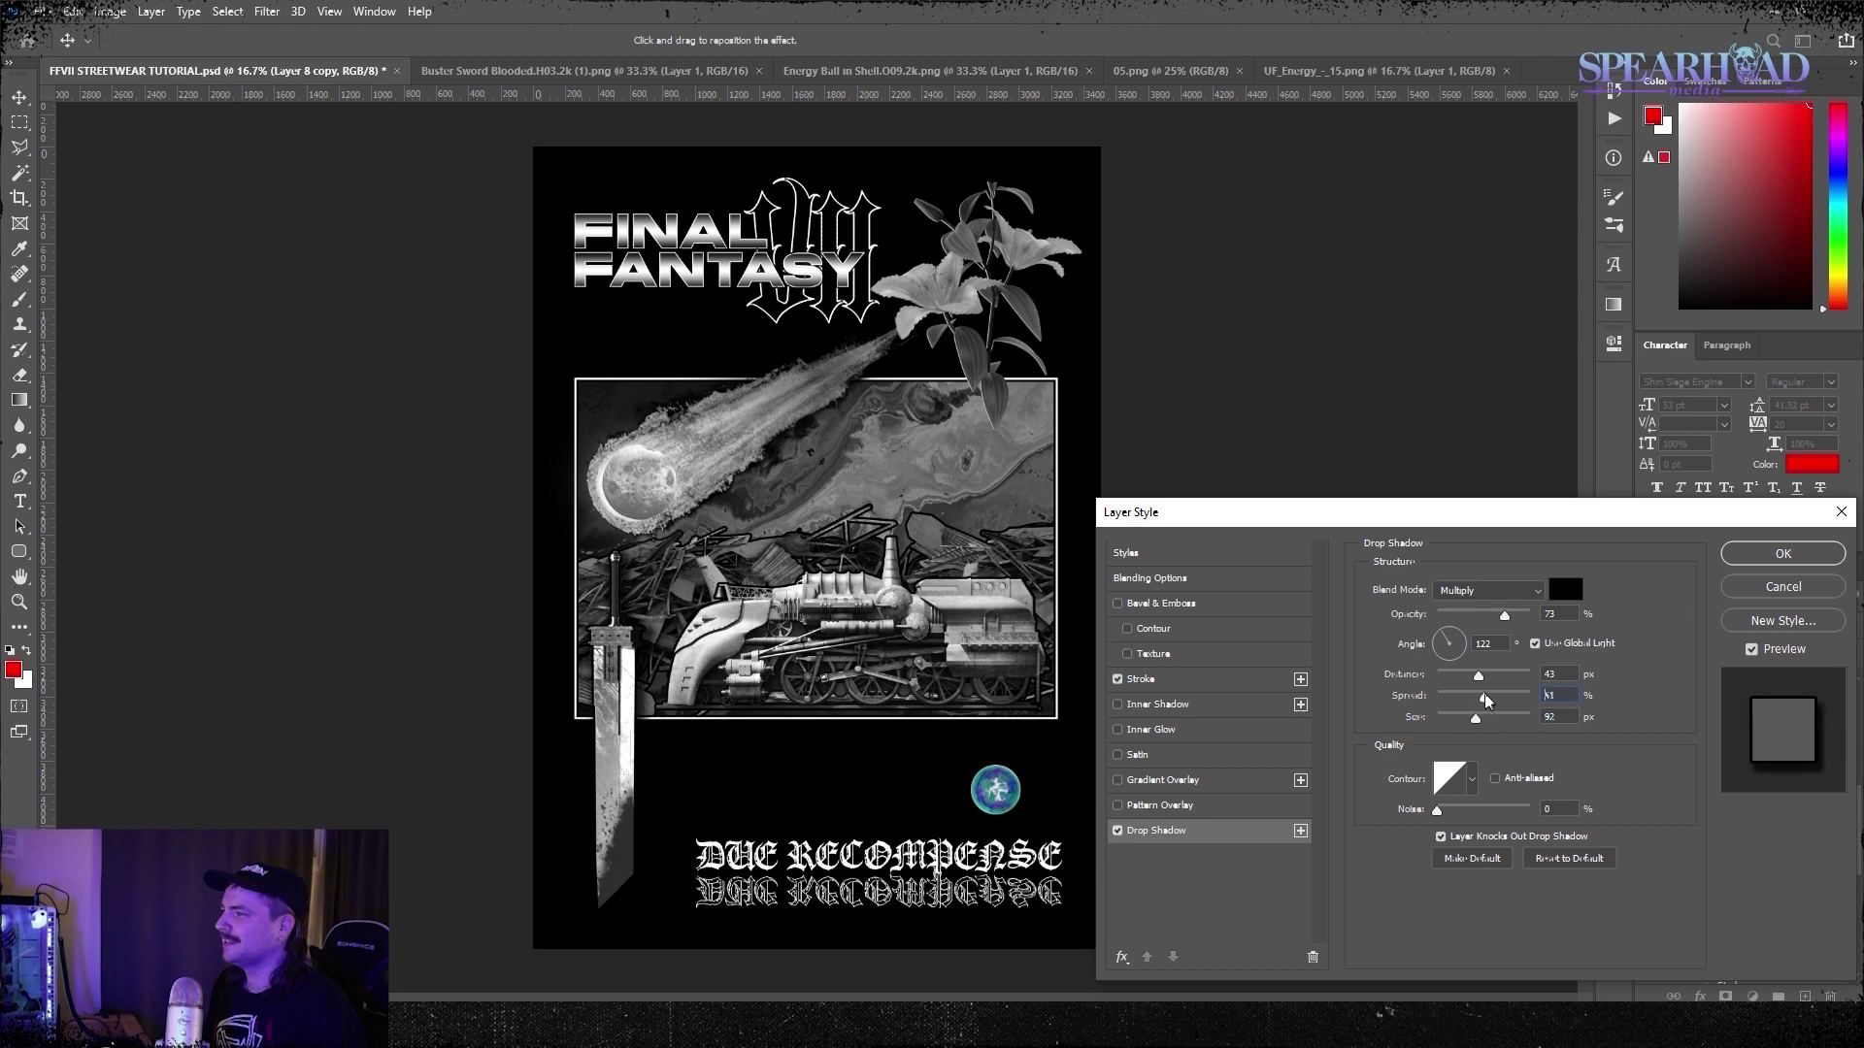
pyautogui.press('Return')
# Transform the debris layer so the pile sits lower behind the locomotive
pyautogui.scroll(-2, 1724, 856)
pyautogui.click(1714, 932)
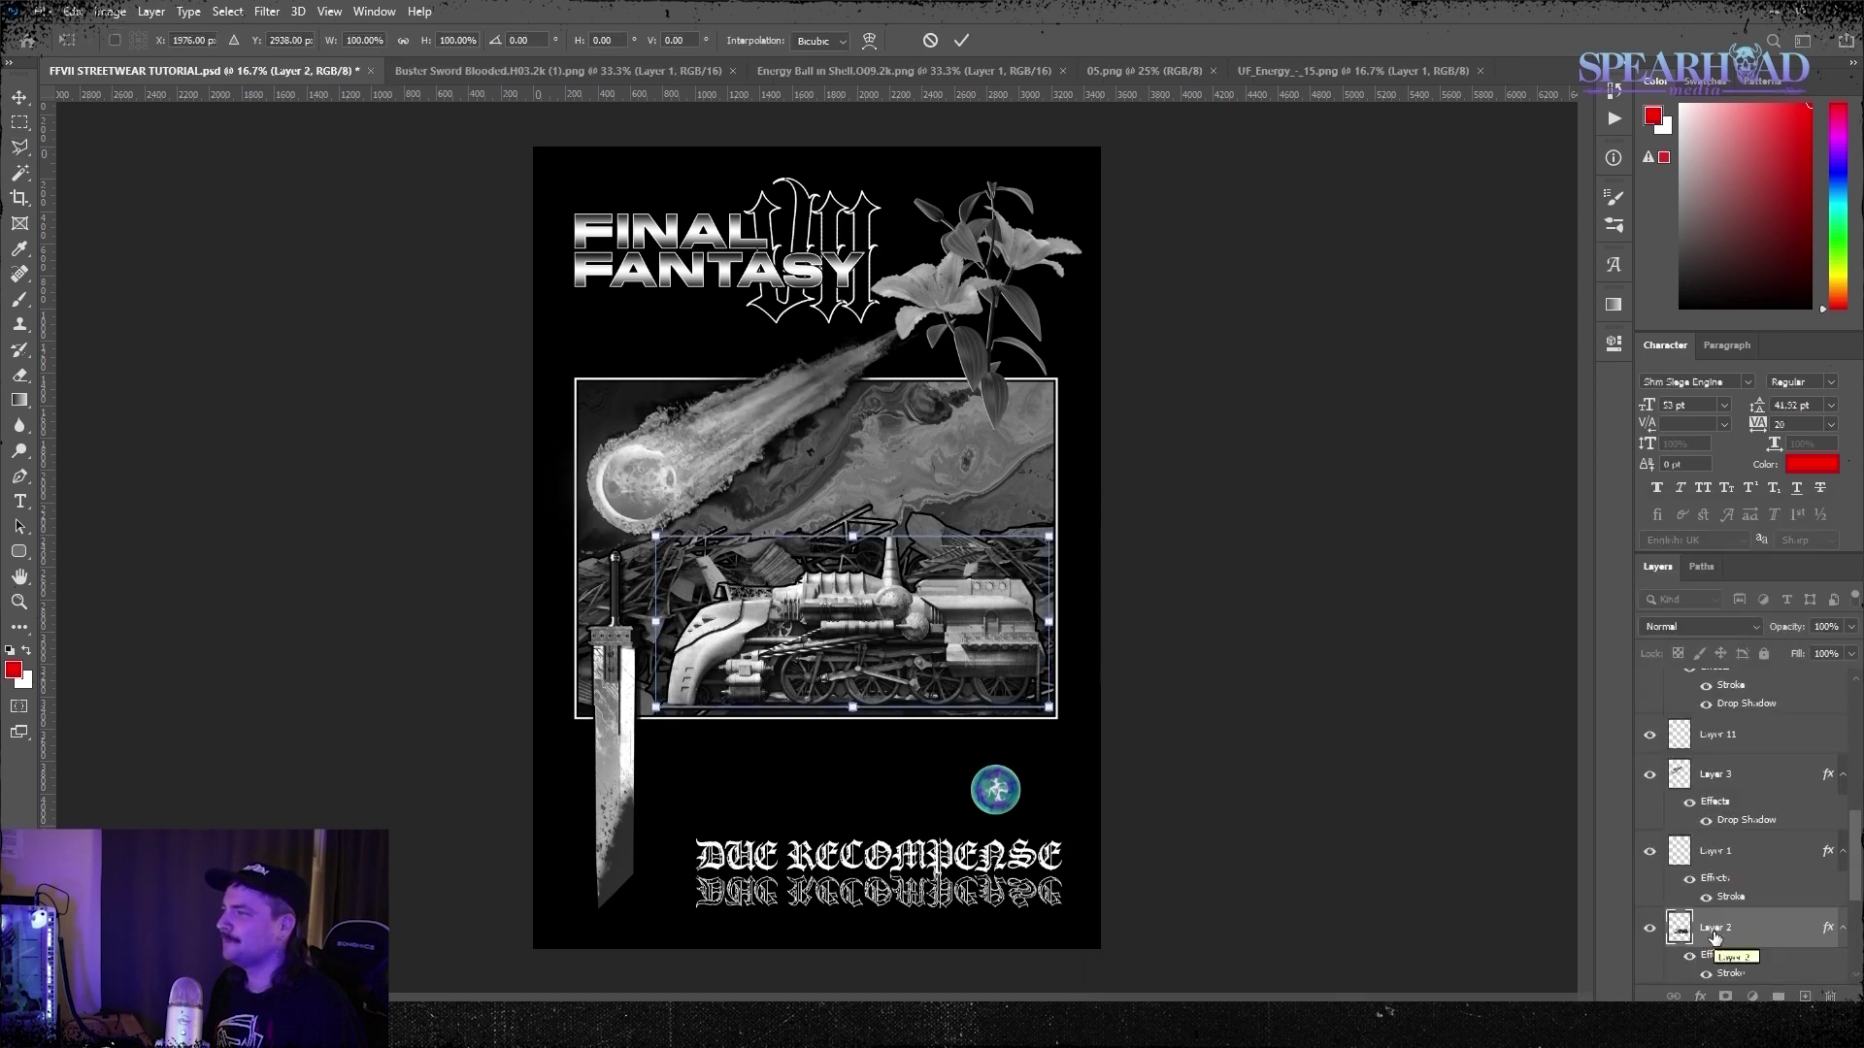
pyautogui.hotkey('ctrl', 't')
pyautogui.press('Escape')
pyautogui.scroll(-3, 1714, 932)
pyautogui.click(1716, 843)
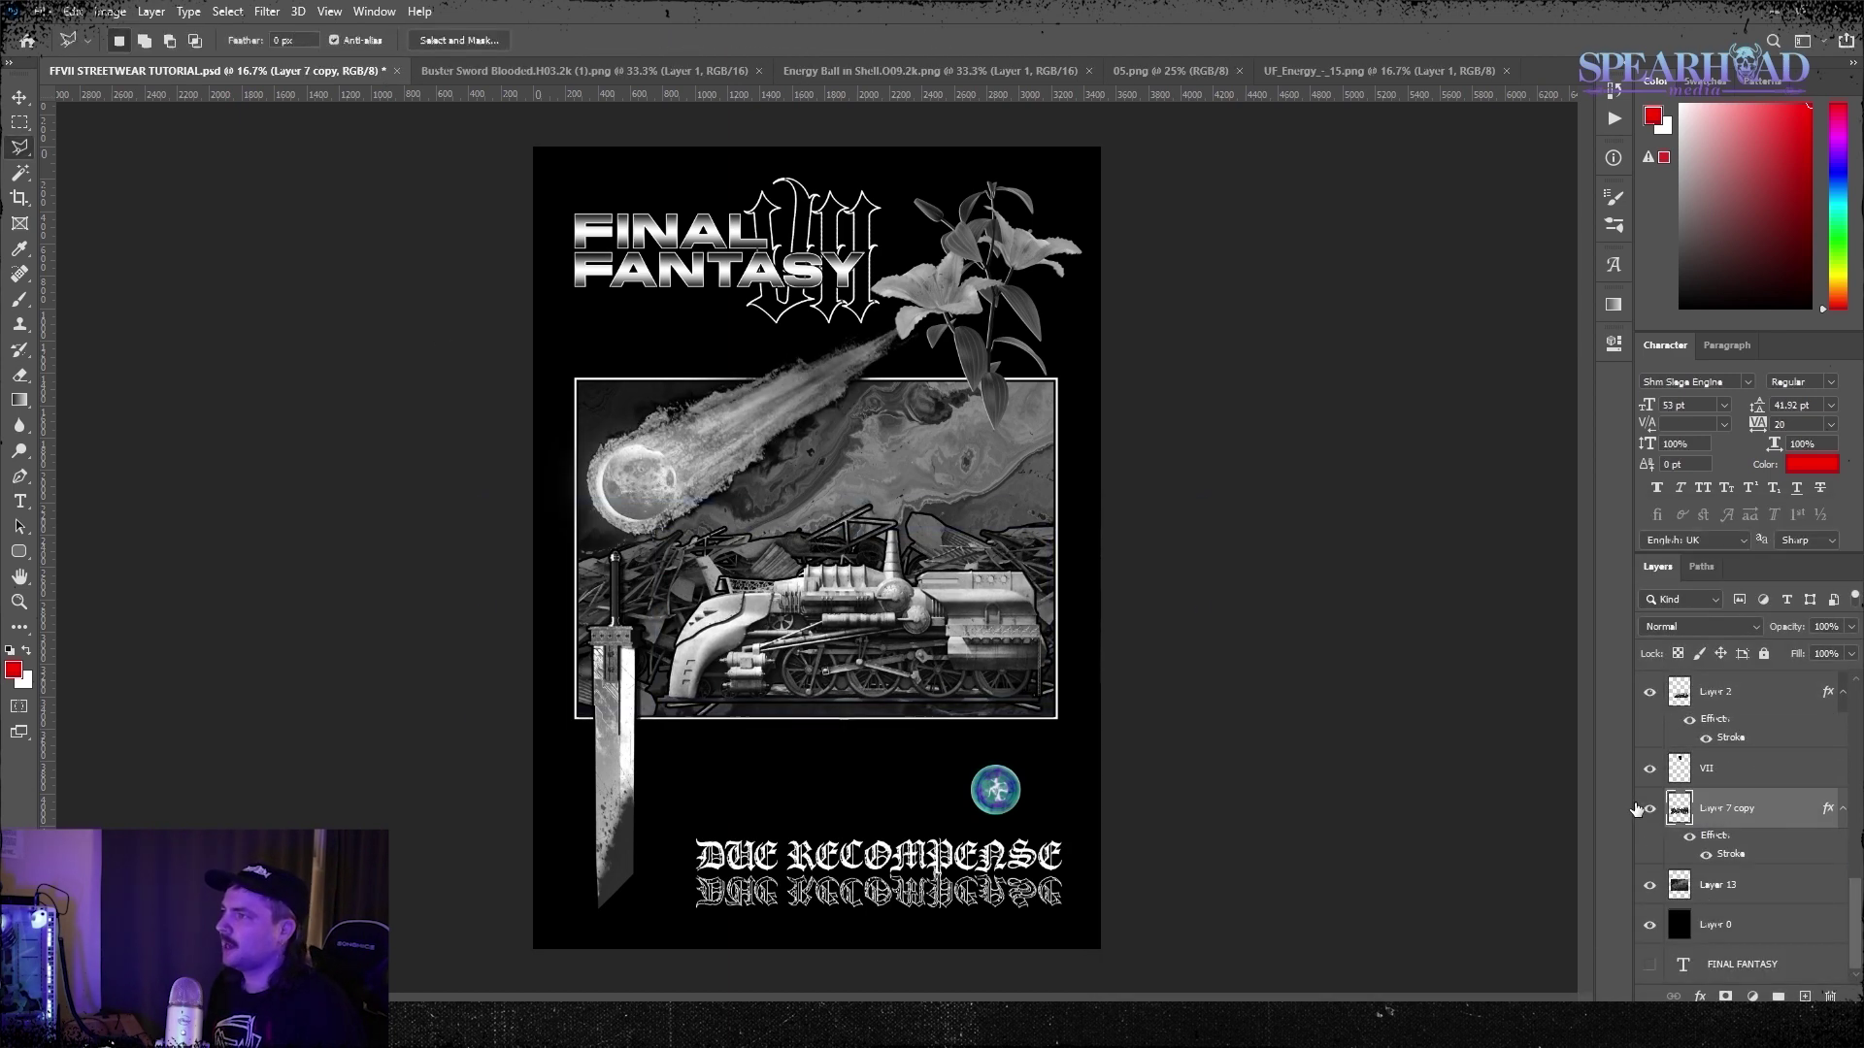
pyautogui.hotkey('ctrl', 't')
pyautogui.press('Return')
# Raise the debris layer's contrast with two passes of Brightness/Contrast
pyautogui.click(110, 12)
pyautogui.moveTo(146, 62)
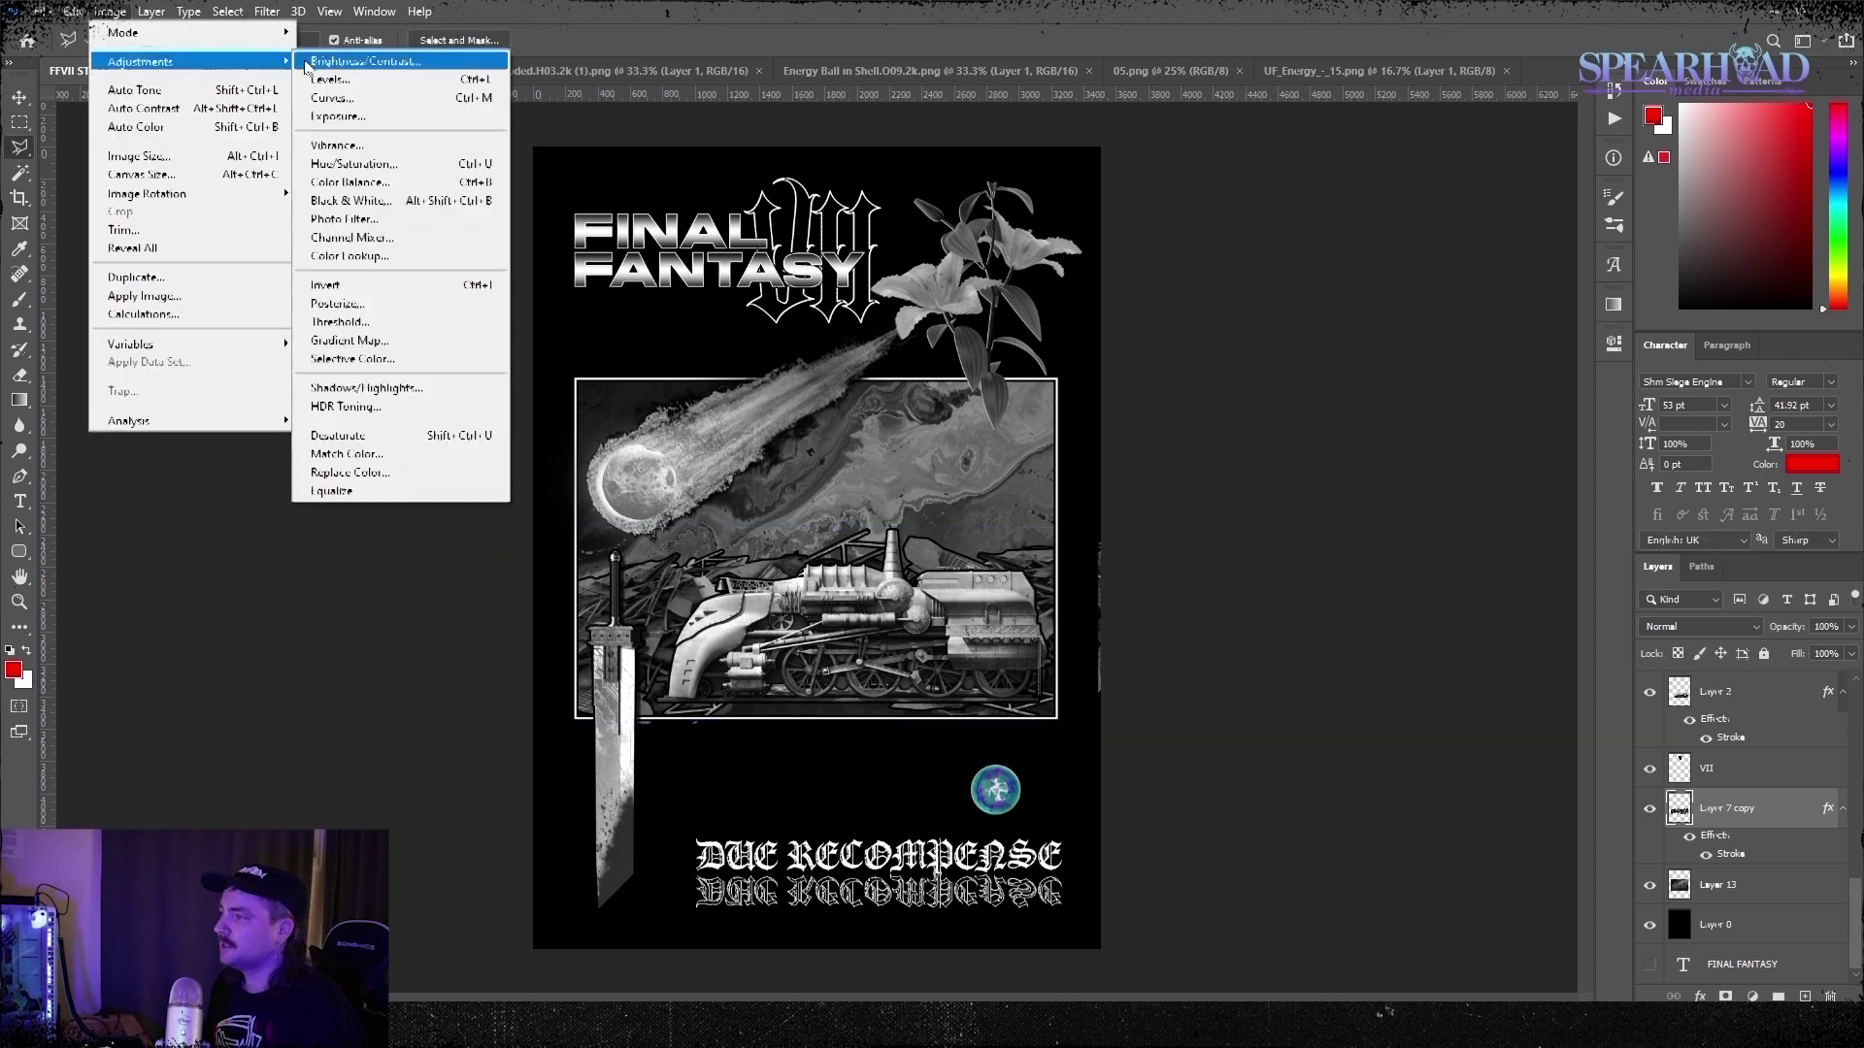
pyautogui.click(370, 62)
pyautogui.moveTo(1210, 424); pyautogui.dragTo(1302, 425)
pyautogui.click(1350, 367)
pyautogui.click(110, 12)
pyautogui.click(371, 62)
pyautogui.press('Return')
# Fade parts of the debris with a large soft eraser and rasterize its layer style
pyautogui.press('e')
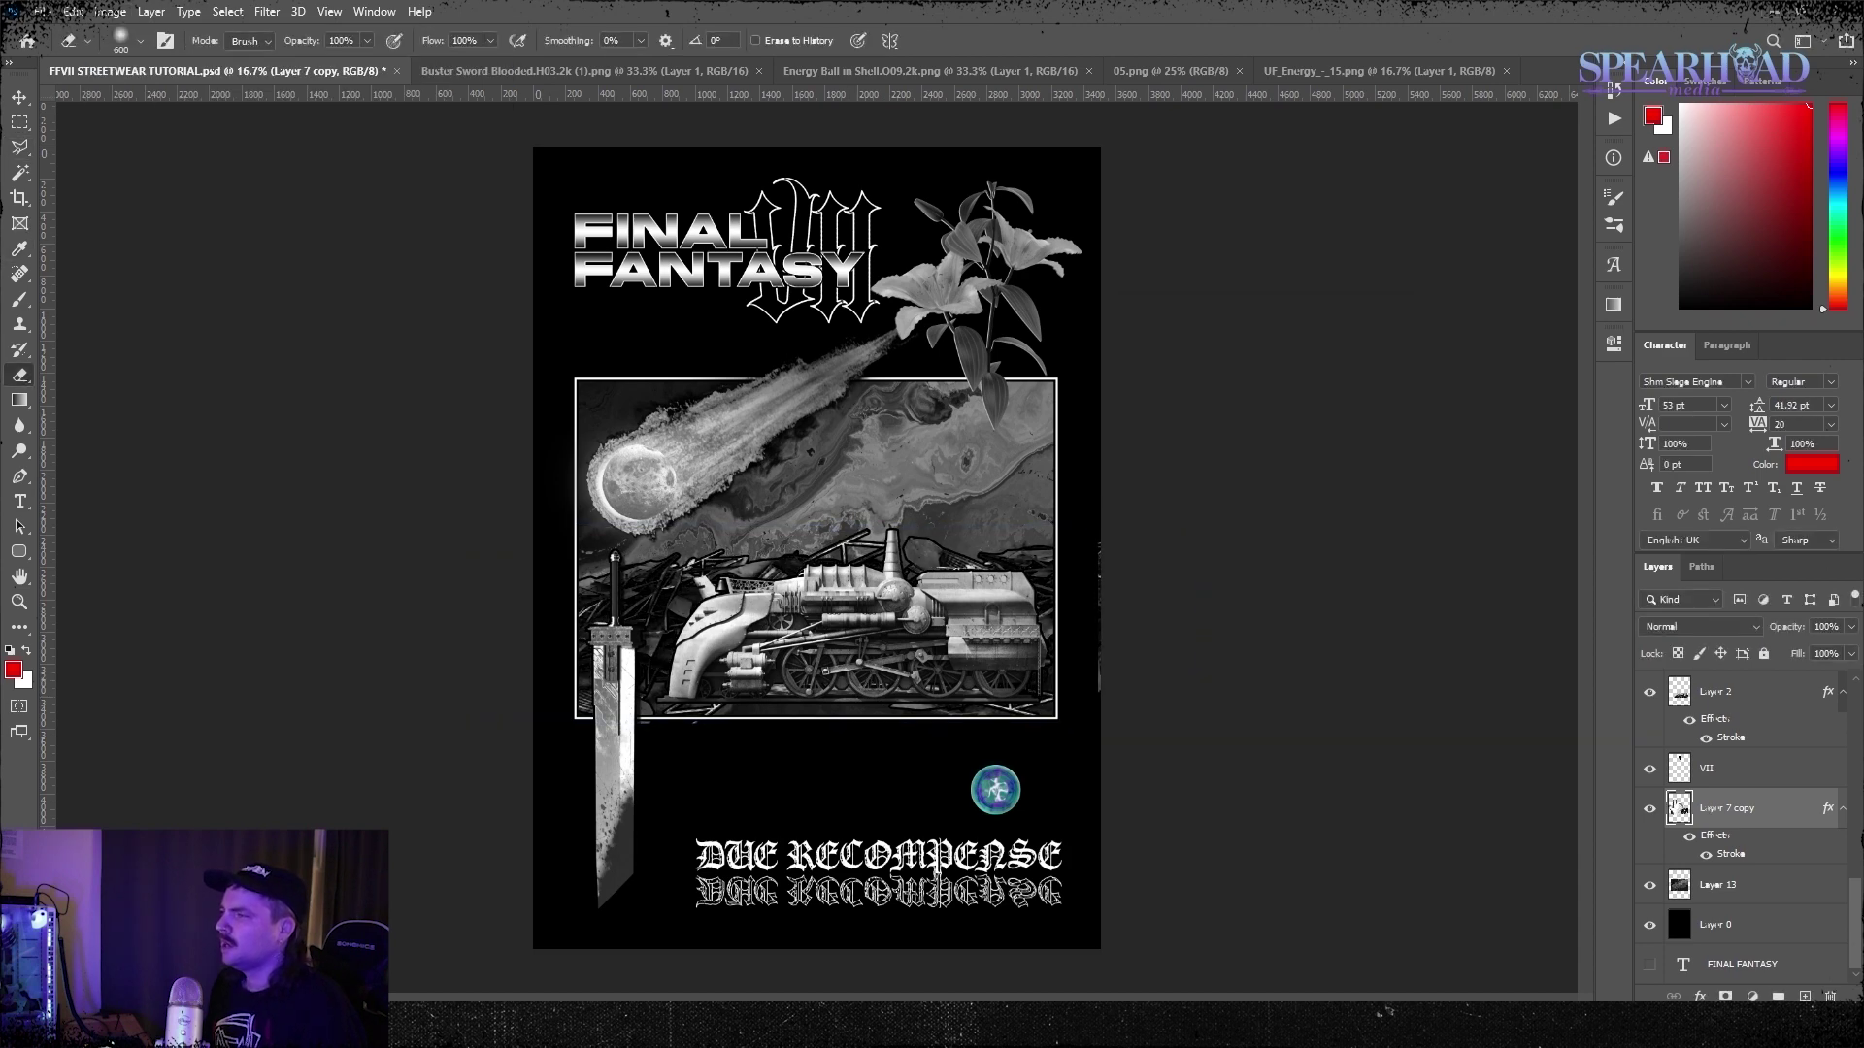
pyautogui.click(1687, 898)
pyautogui.click(1725, 845)
# Duplicate the locomotive layer as a hidden backup and rasterize the layer style of the visible one
pyautogui.rightClick(1707, 729)
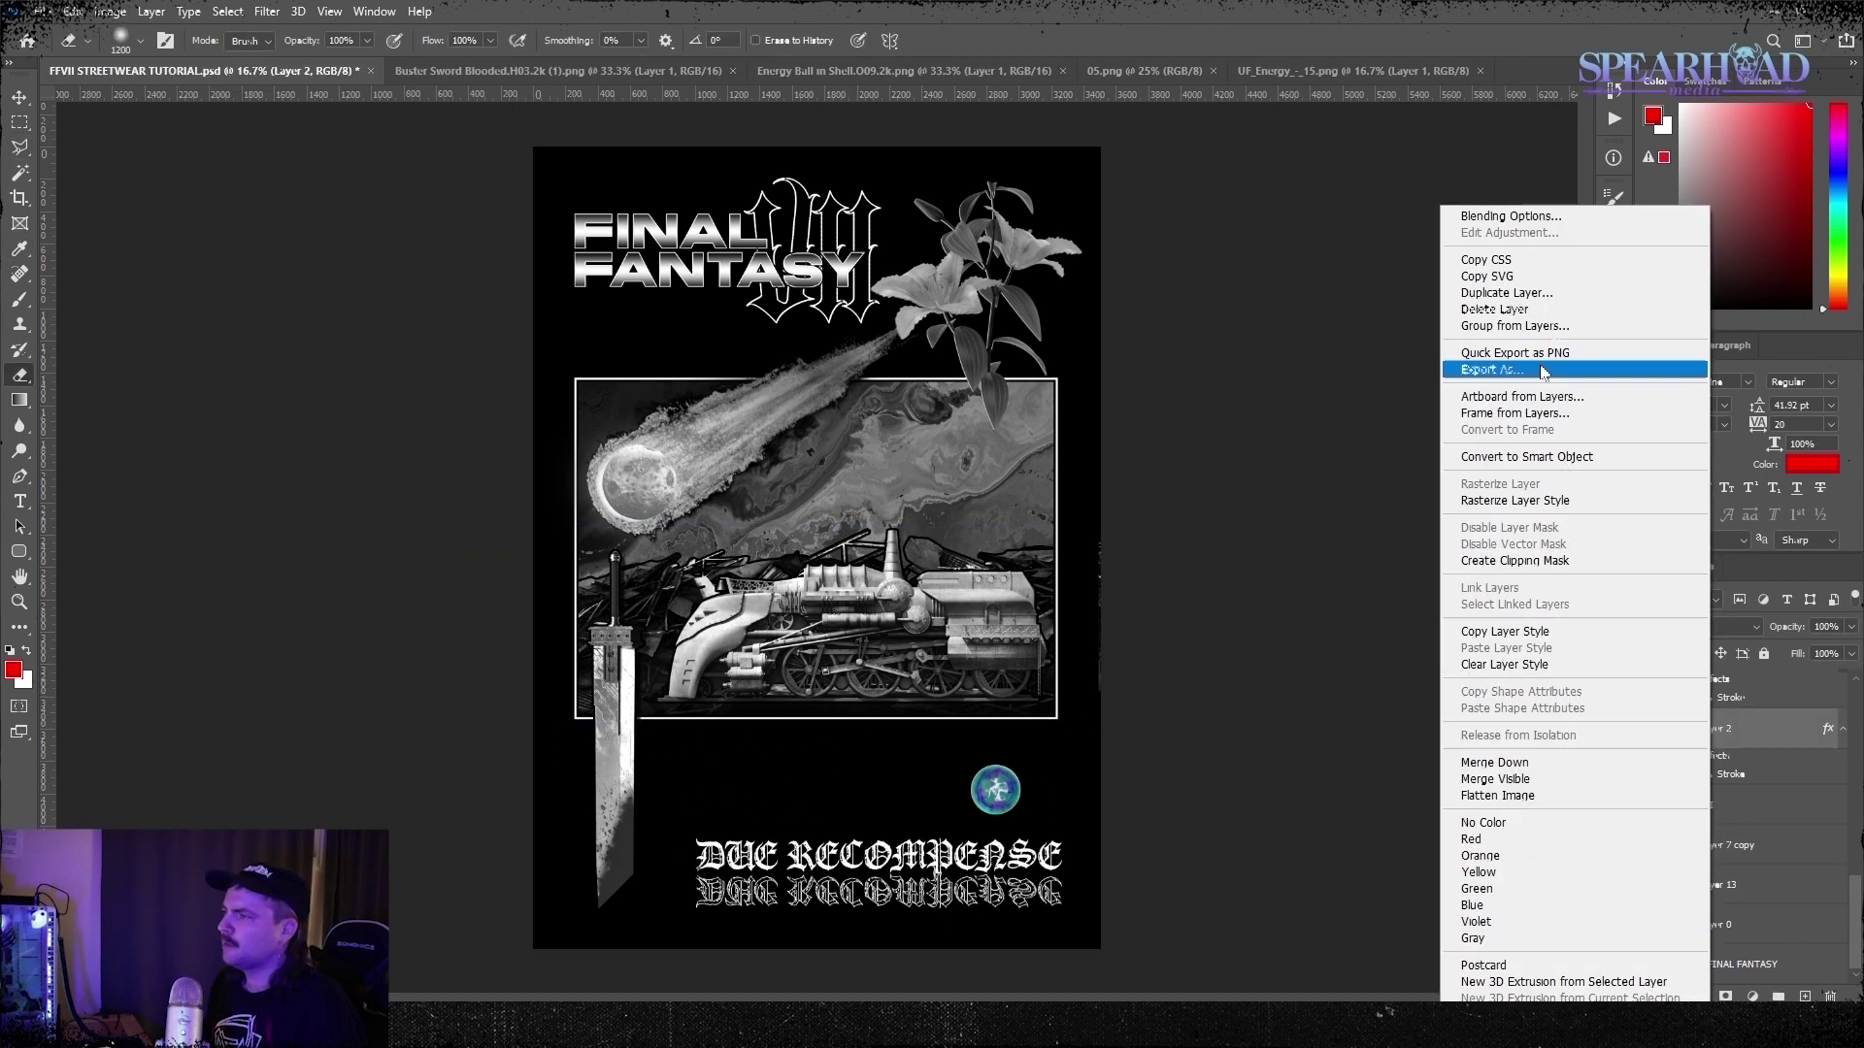
pyautogui.press('Escape')
pyautogui.hotkey('ctrl', 'j')
pyautogui.click(1649, 728)
pyautogui.scroll(1, 1728, 825)
pyautogui.rightClick(1723, 872)
pyautogui.click(1684, 364)
# Paint soft black shading along the locomotive's base with an enlarged Soft Round brush
pyautogui.press('b')
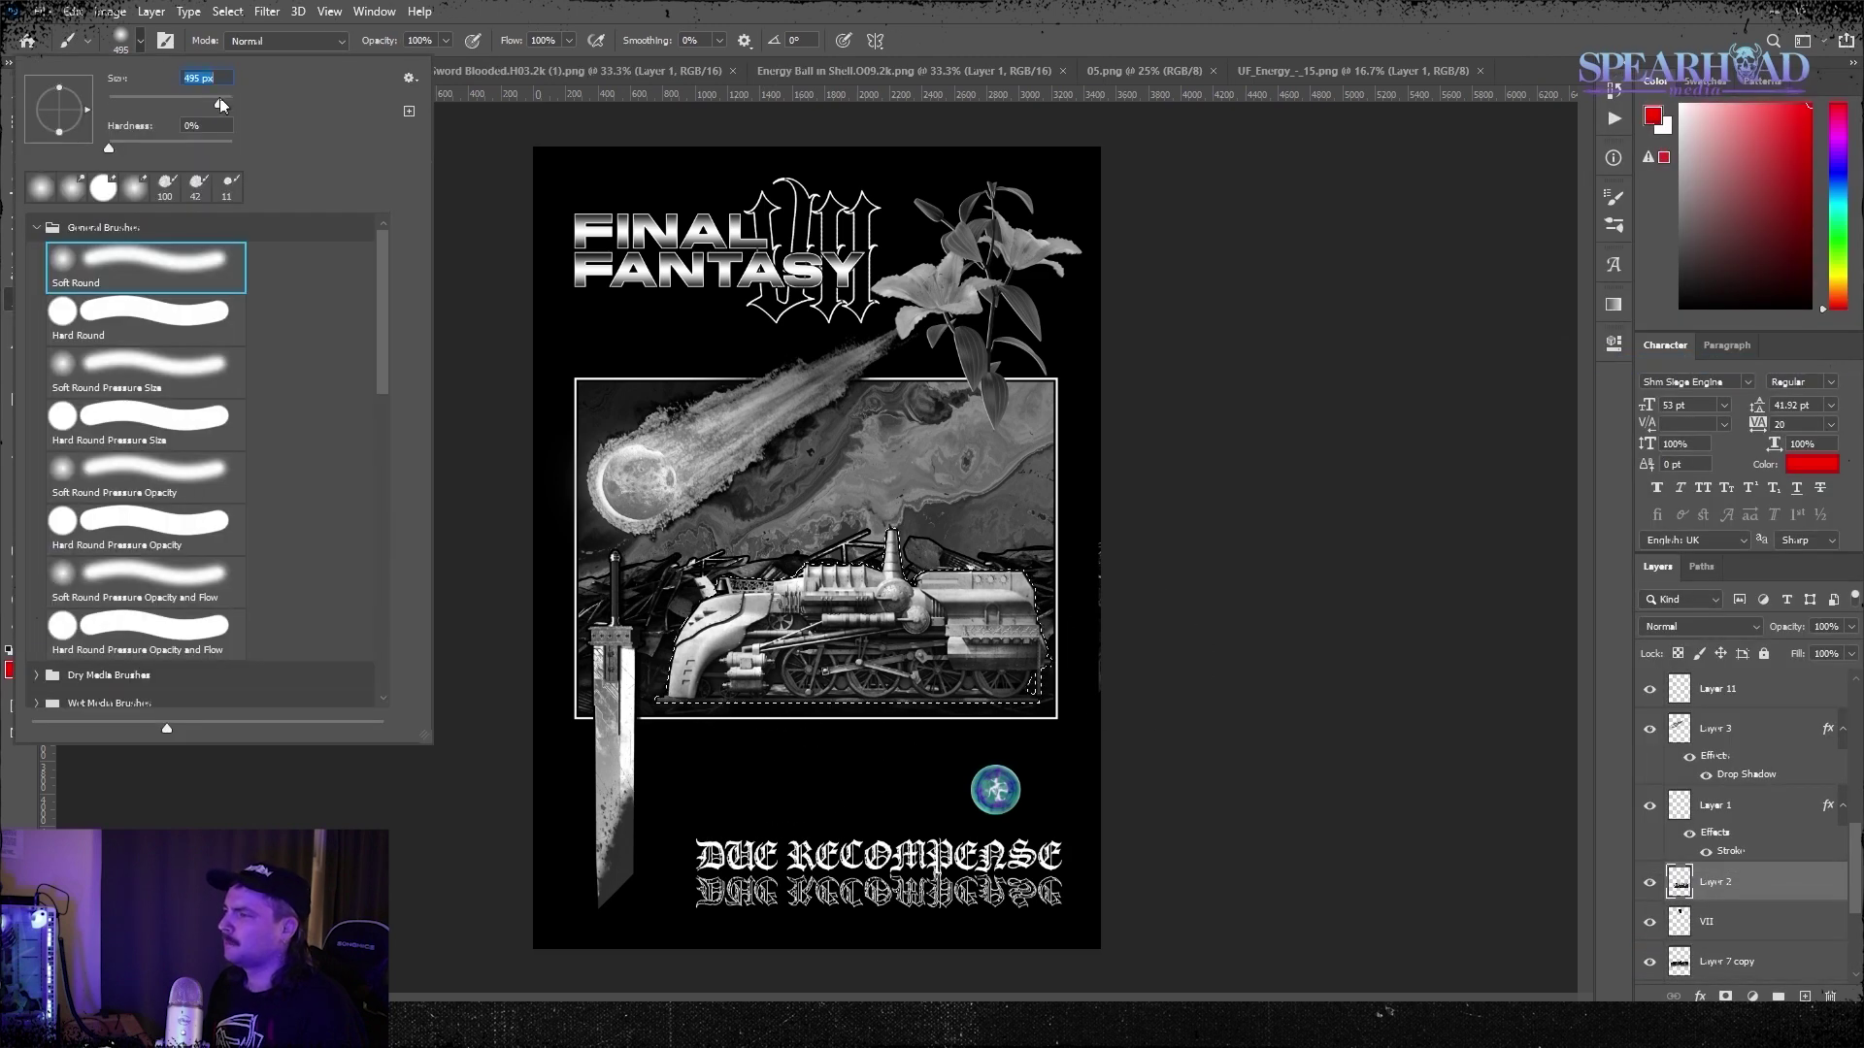
pyautogui.press(']')
pyautogui.press(']')
pyautogui.press(']')
pyautogui.press(']')
pyautogui.press(']')
pyautogui.press(']')
pyautogui.press(']')
pyautogui.press(']')
pyautogui.moveTo(756, 766); pyautogui.dragTo(1029, 775)
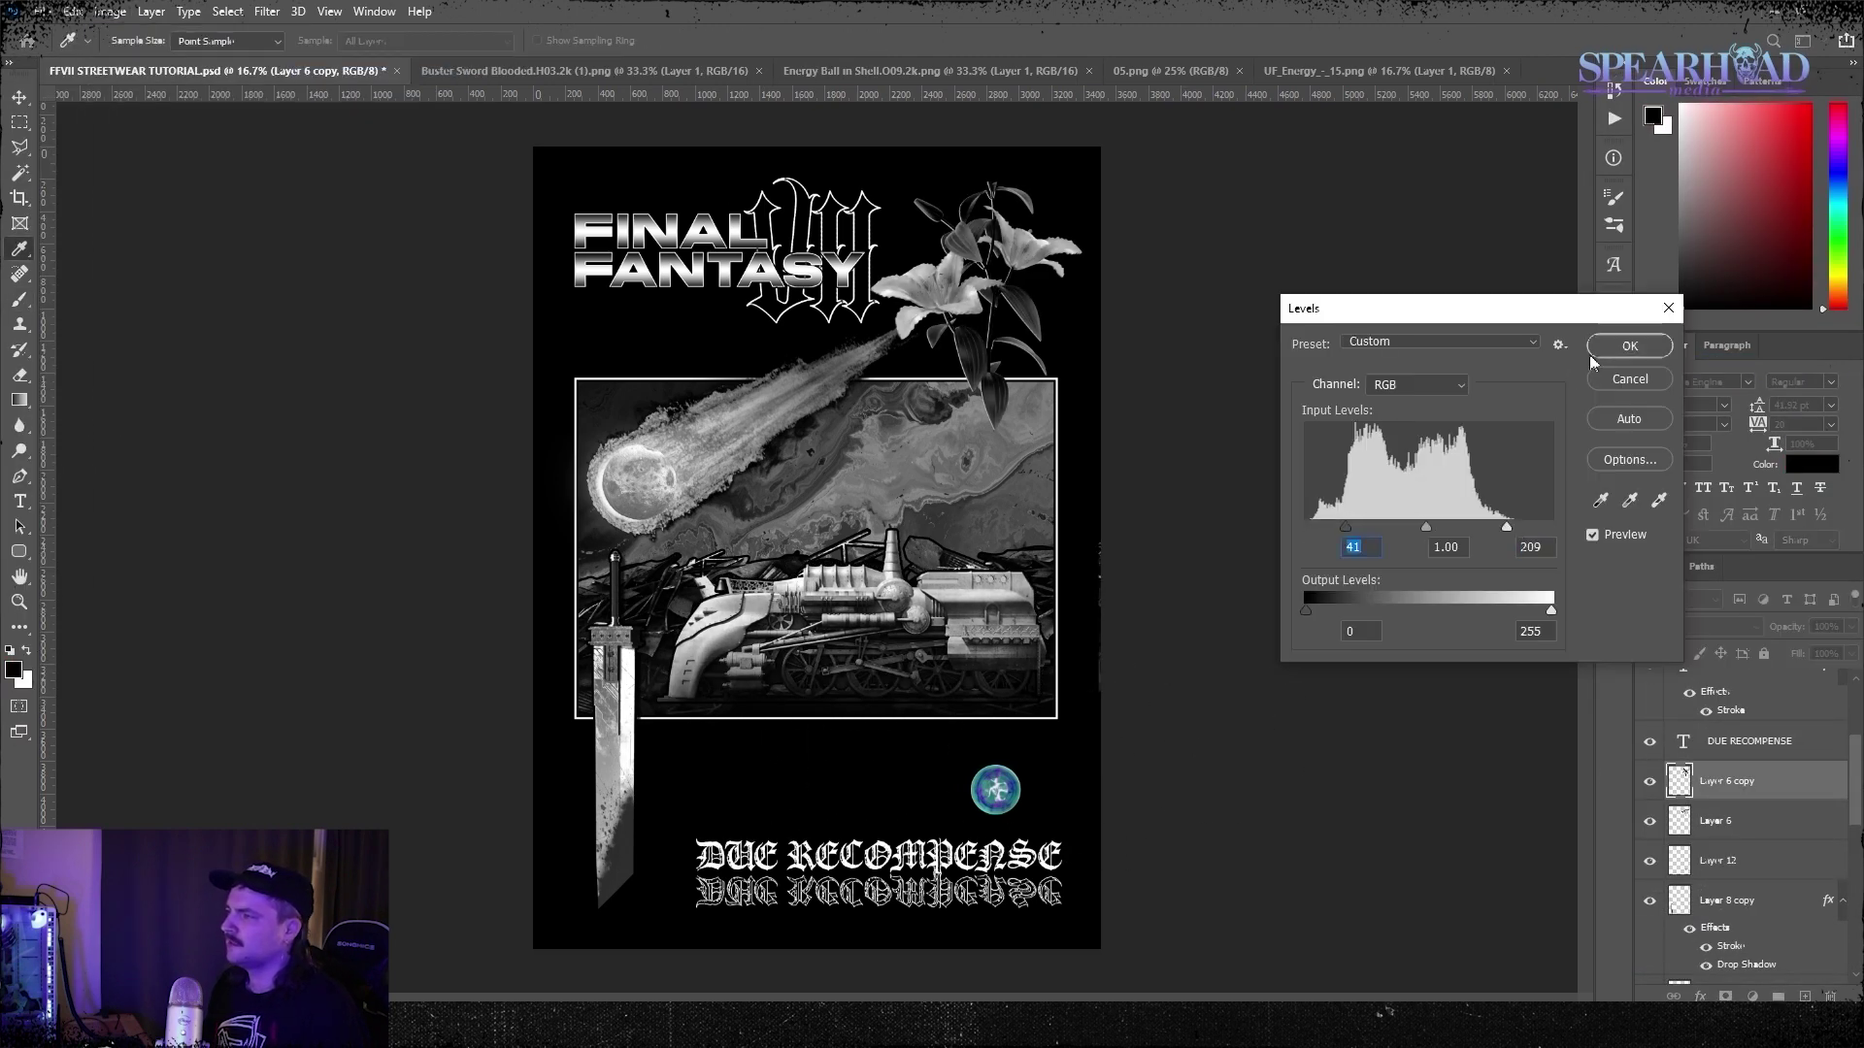
# Set Layer 6 copy's Levels input range to 41–209 and raise the marble background's contrast to 100
pyautogui.click(1623, 346)
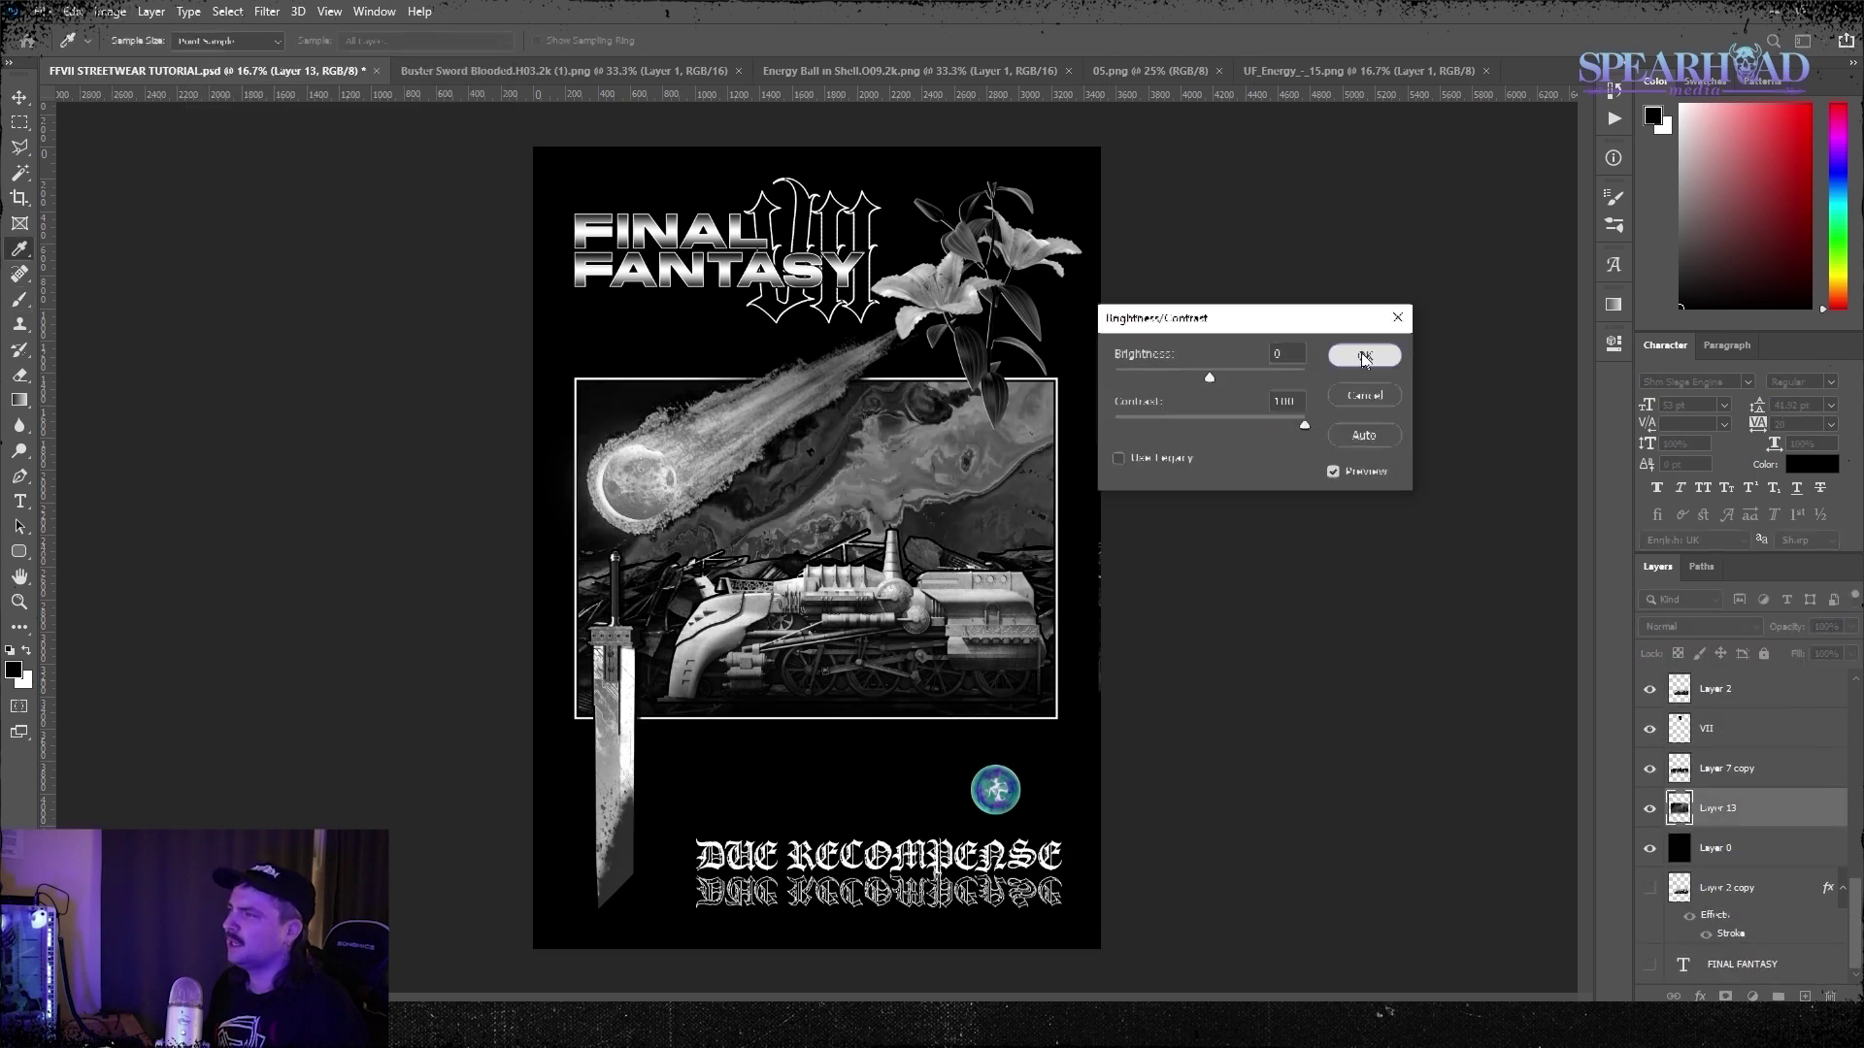
pyautogui.click(1364, 356)
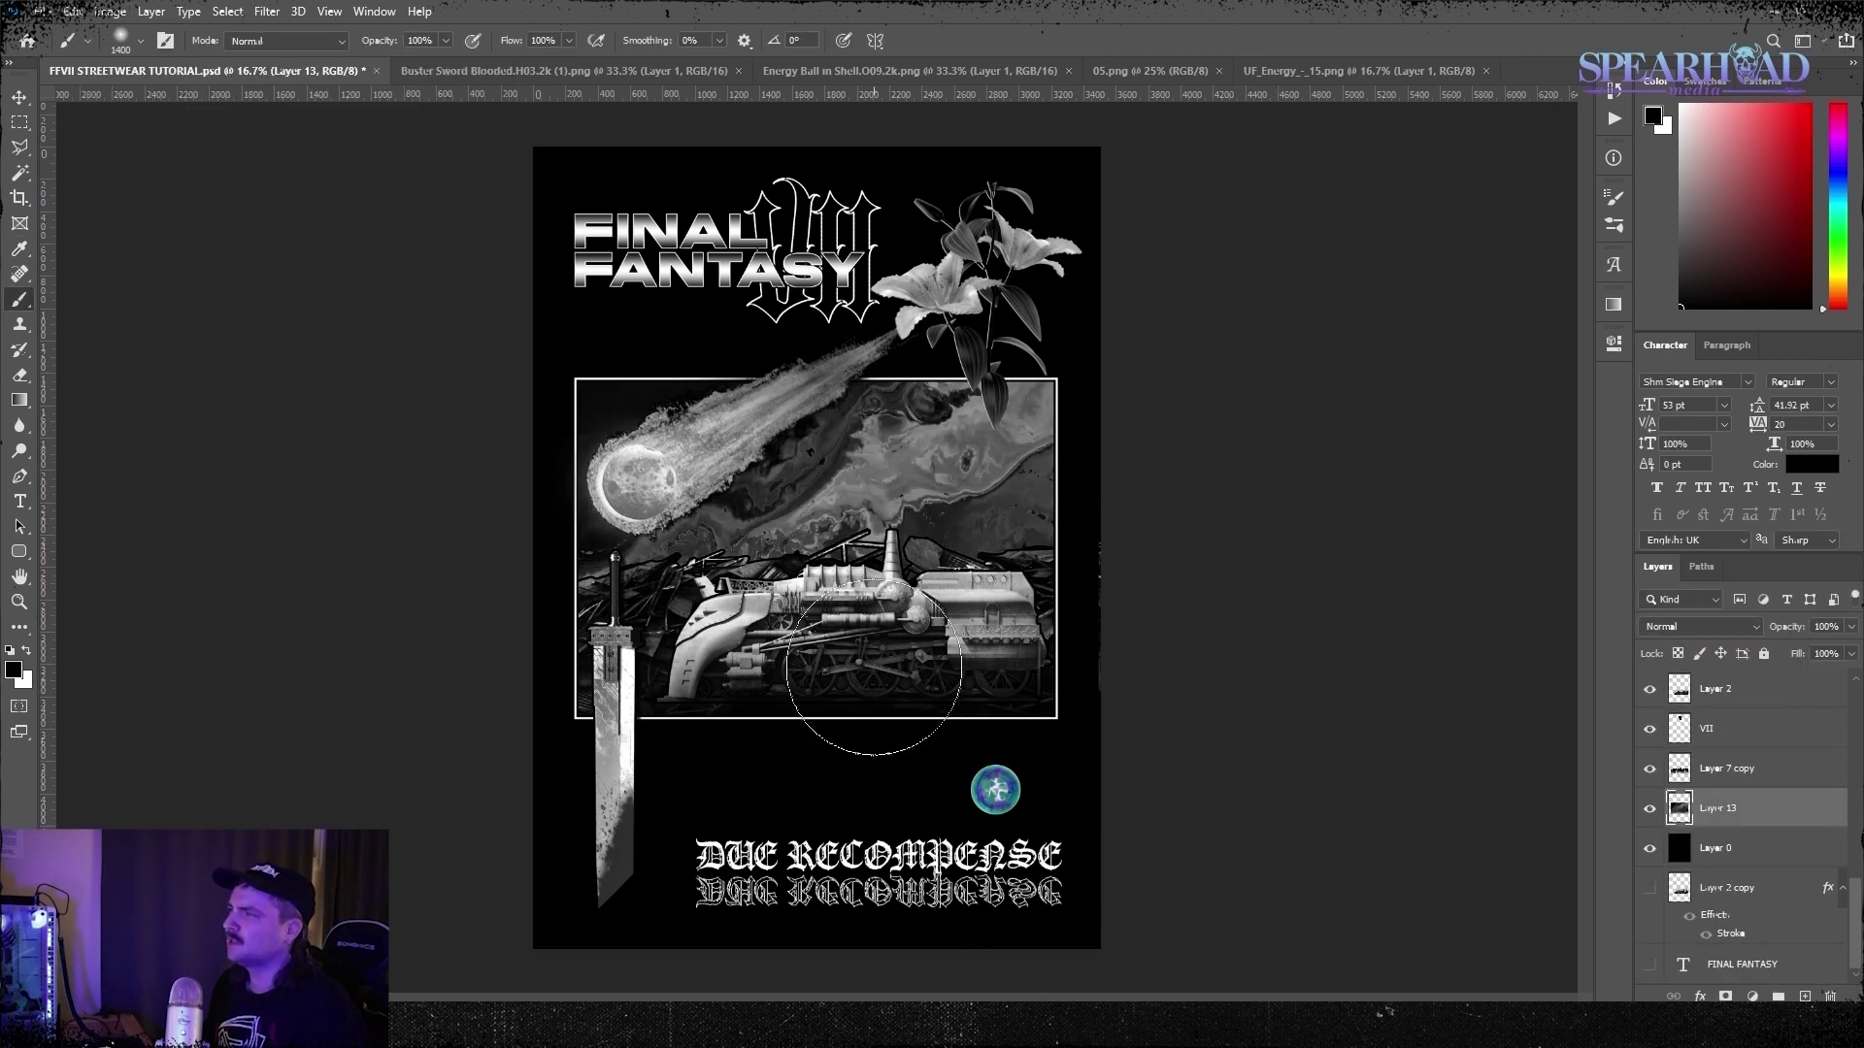
# Show the guides and add "SQUARESOFT JAPAN JANUARY 31ST 1997" in white, right-aligned Jupiter Pro Bold, 21 pt with 21 pt leading and -20 tracking
pyautogui.click(329, 11)
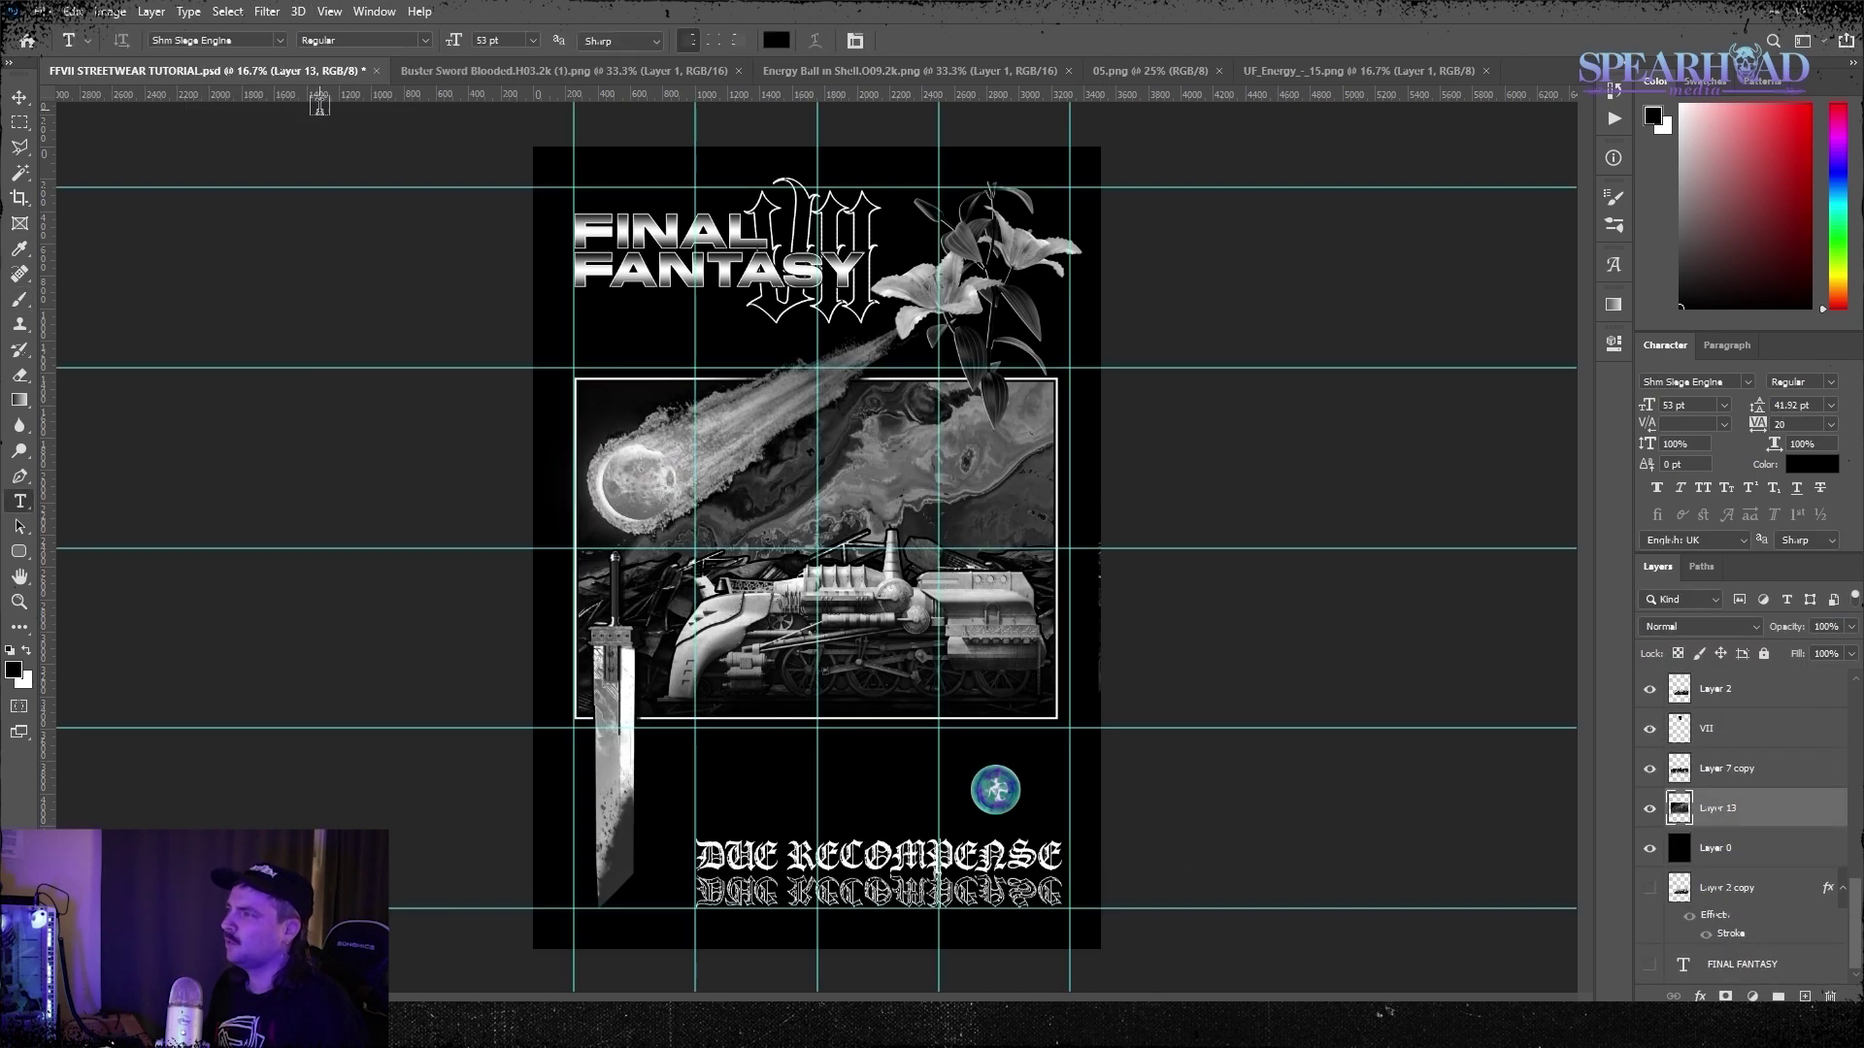
pyautogui.hotkey('ctrl', 'o')
pyautogui.press('Escape')
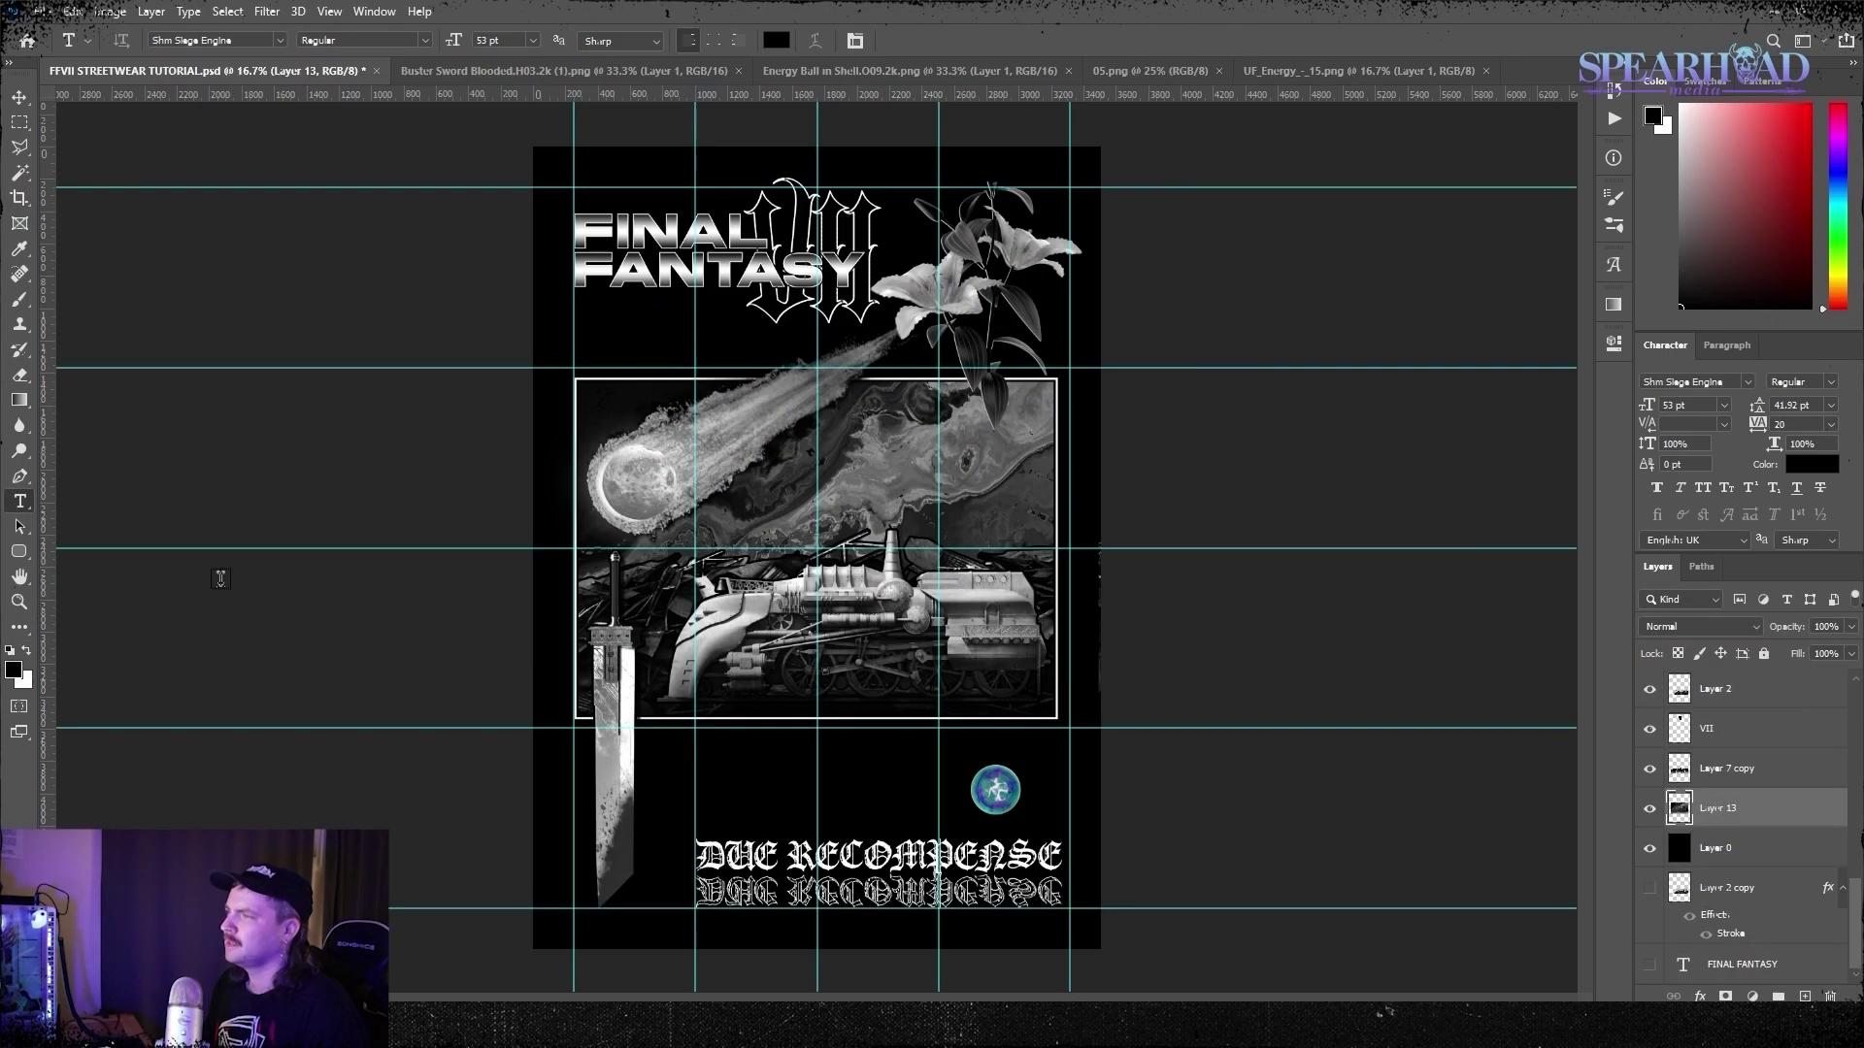
pyautogui.click(656, 328)
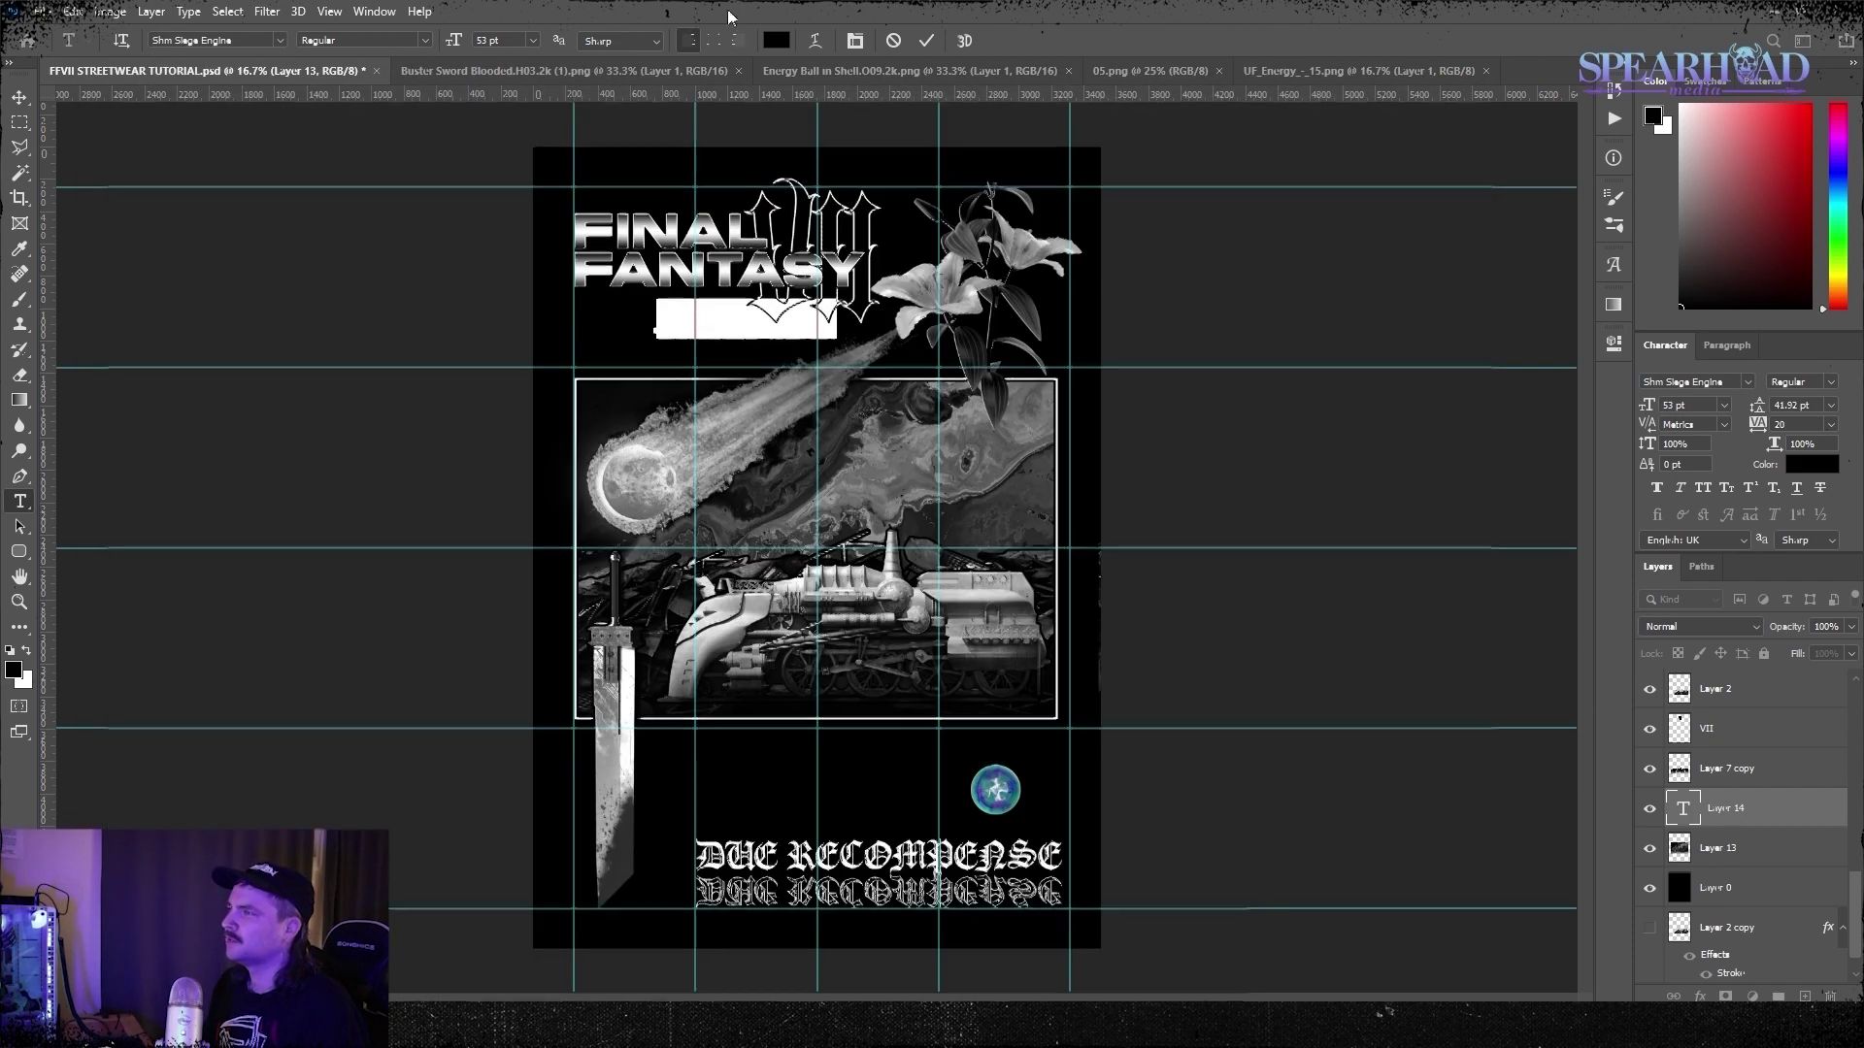
pyautogui.click(214, 40)
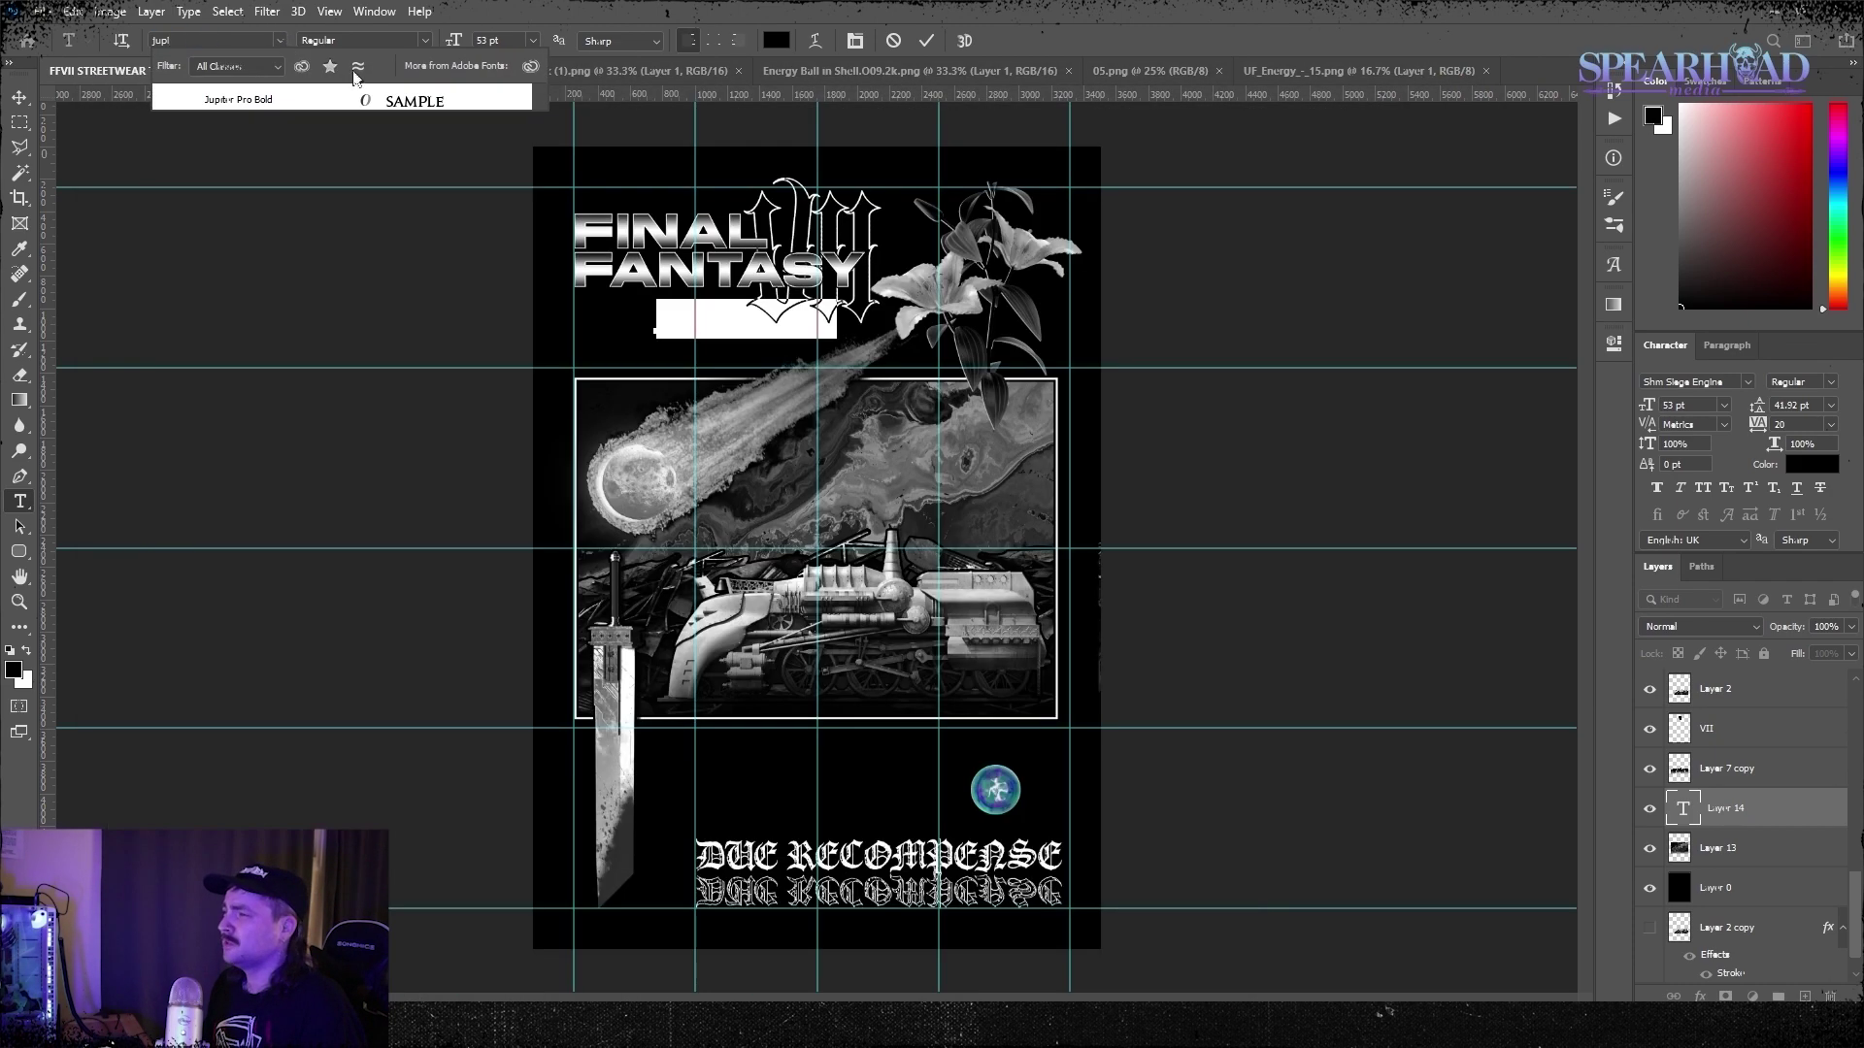
pyautogui.click(776, 39)
pyautogui.click(1531, 359)
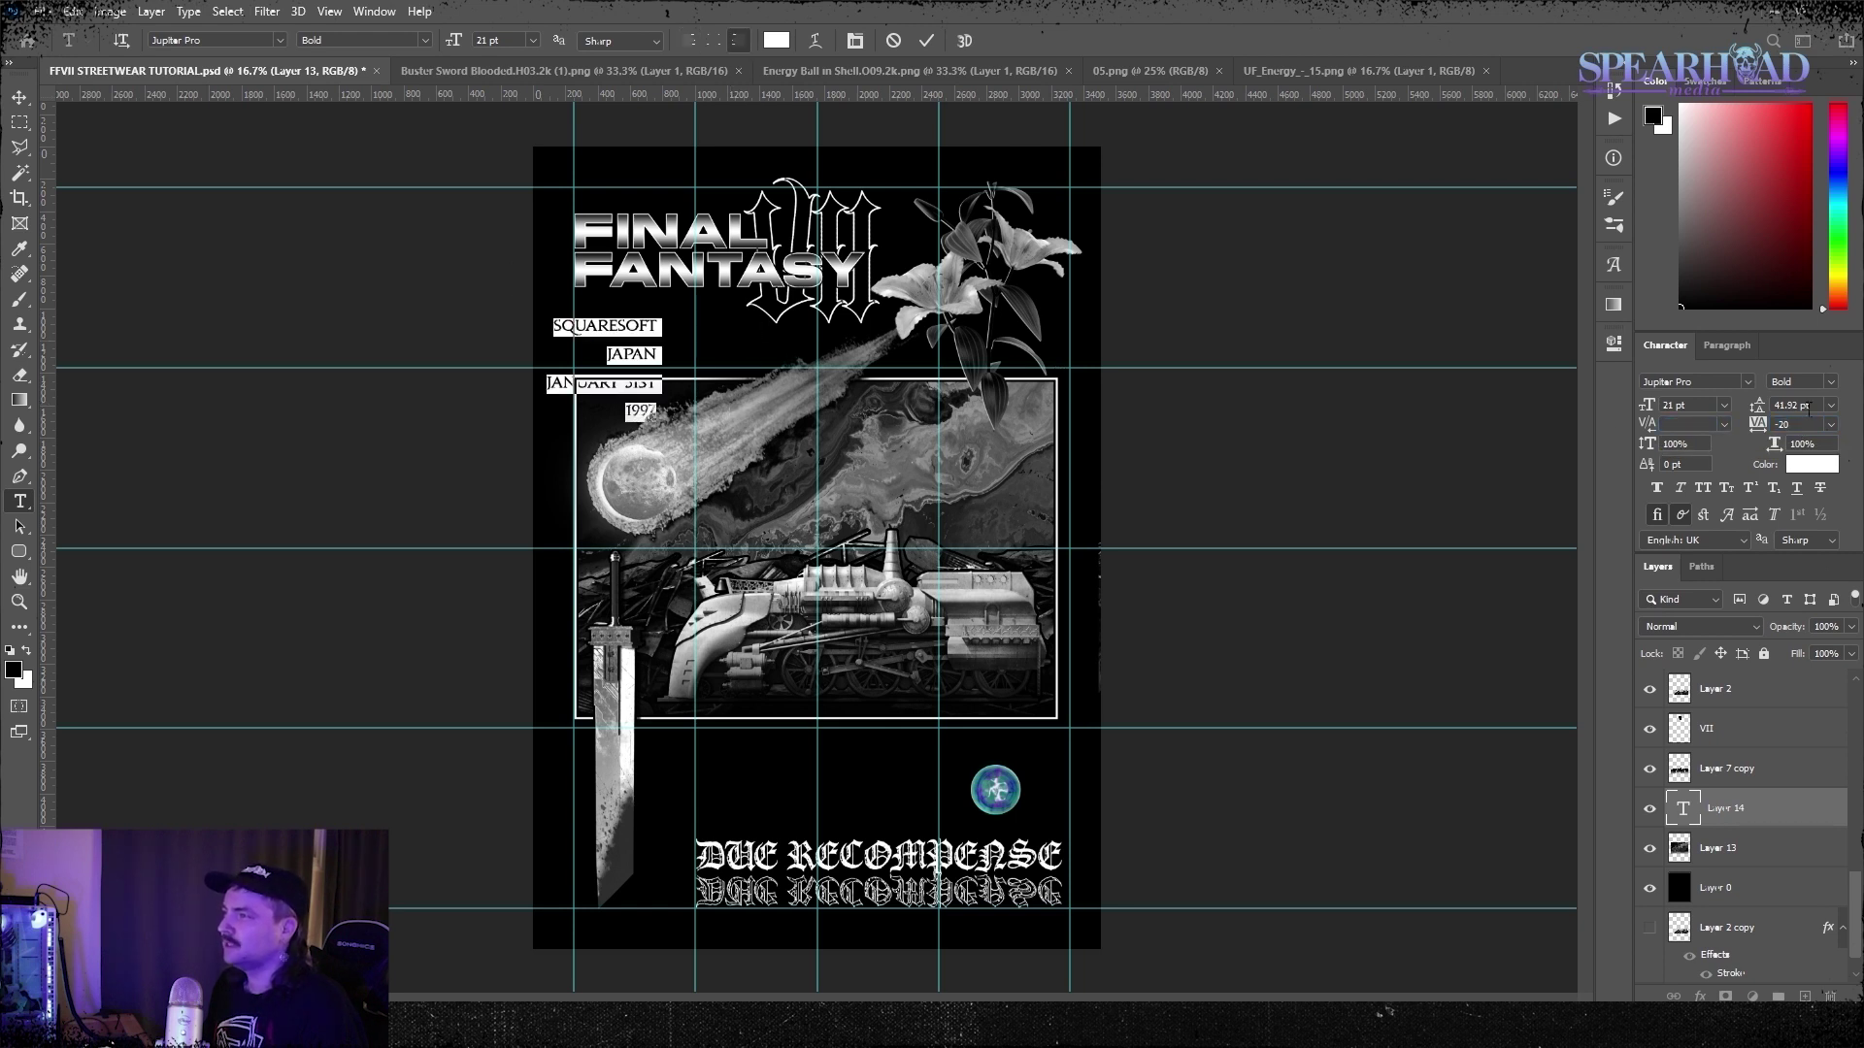
pyautogui.click(18, 99)
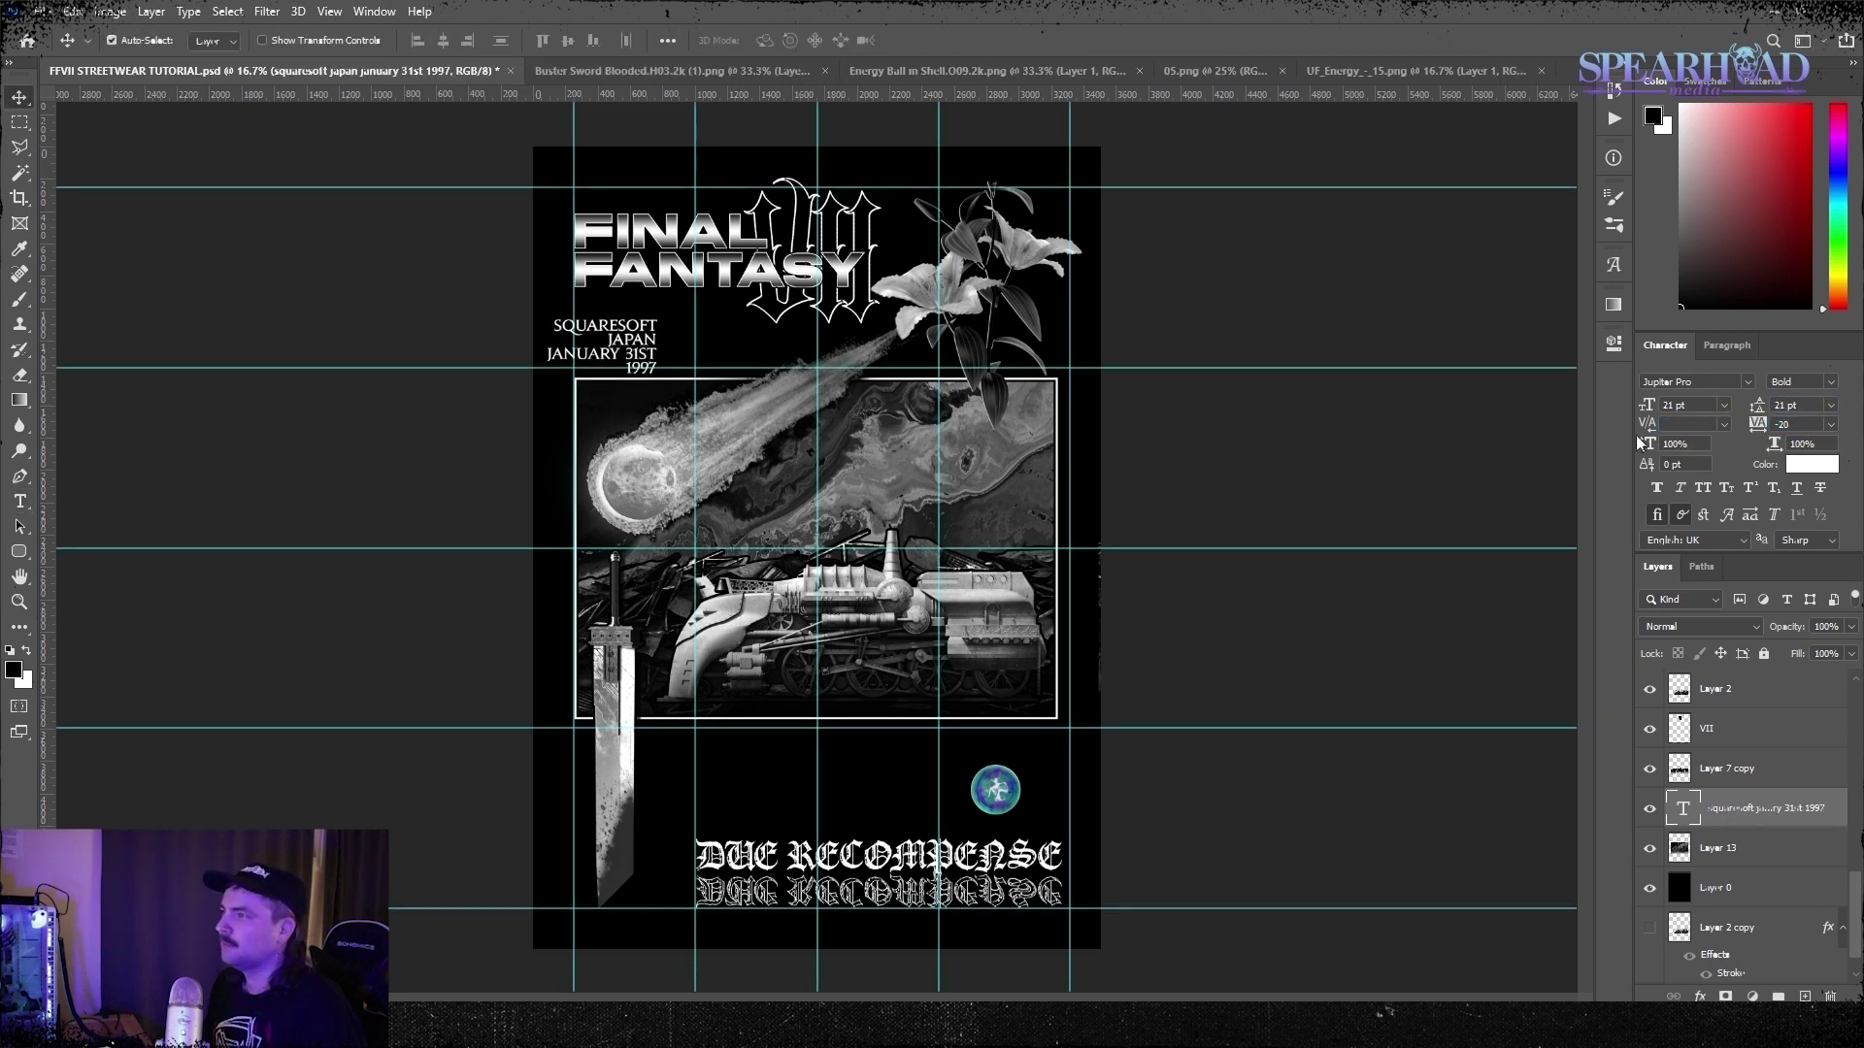
# Move the release text under the title against the guide and change its year to "MCMXCVII" on a separate line
pyautogui.doubleClick(617, 355)
pyautogui.write(',')
pyautogui.moveTo(631, 339); pyautogui.dragTo(665, 332)
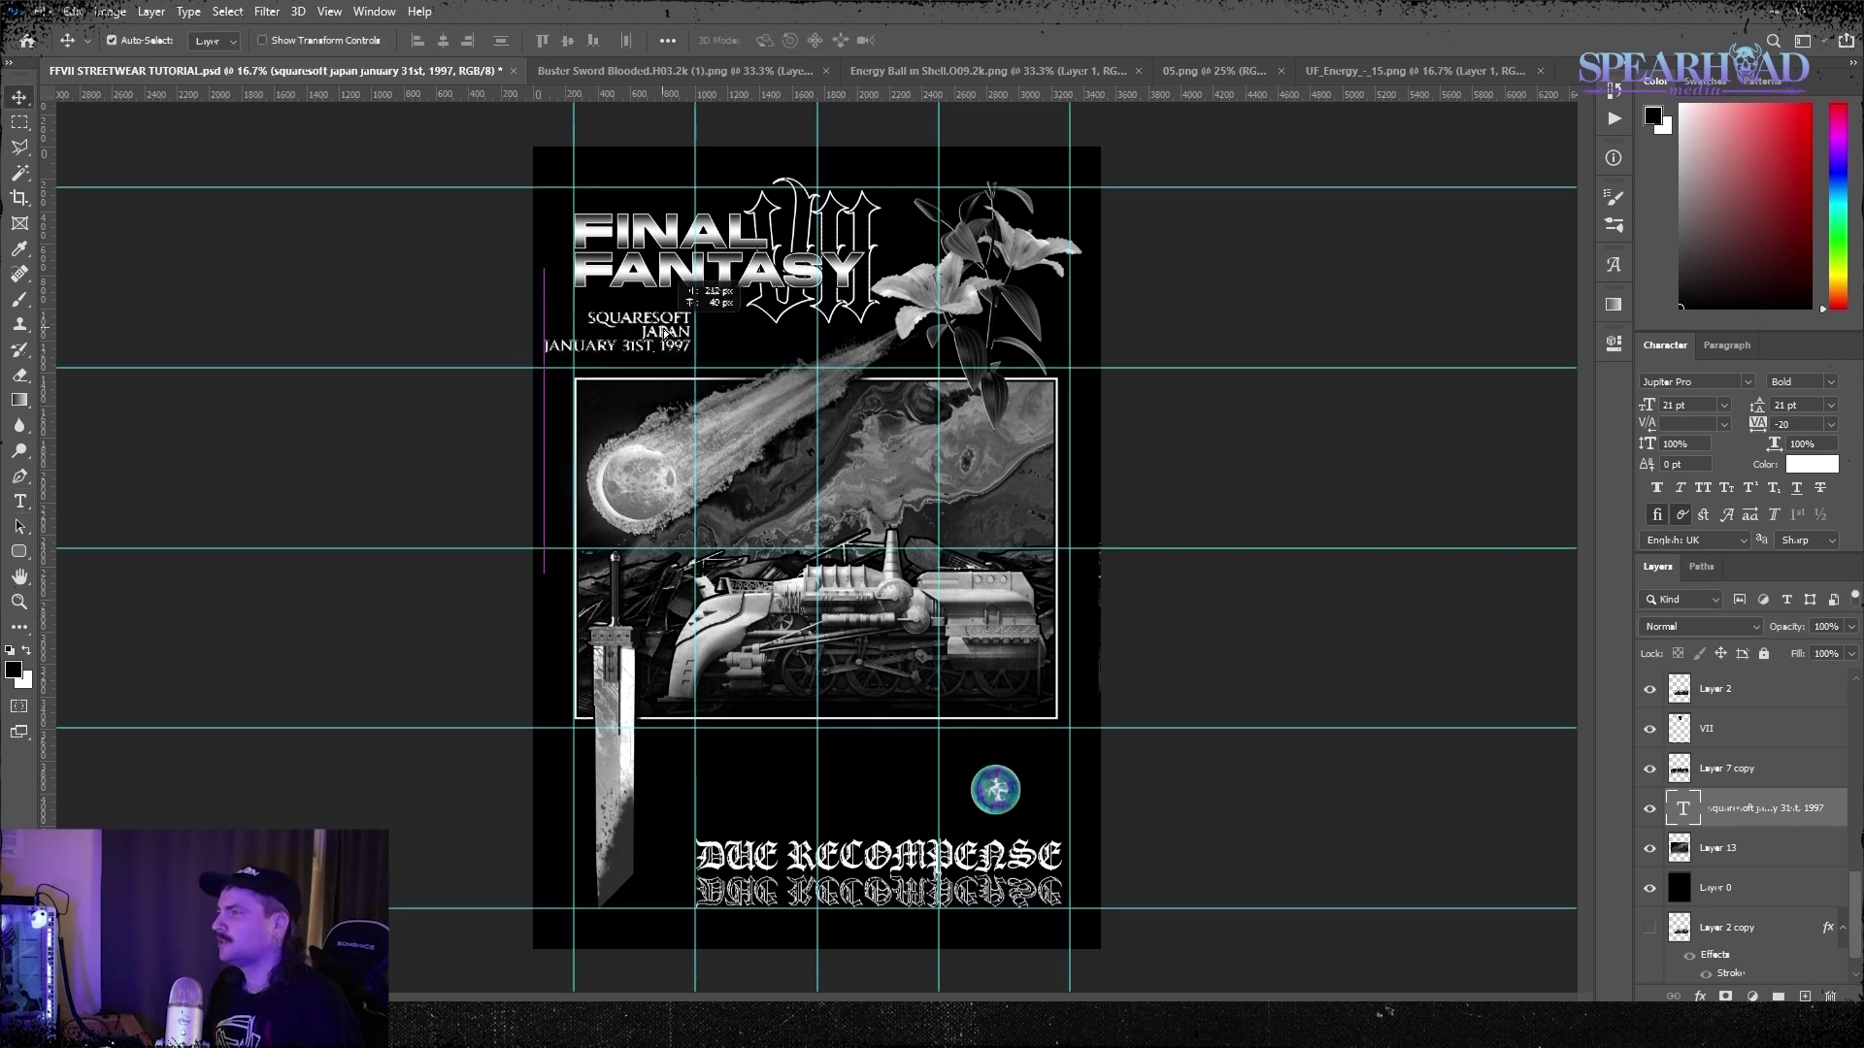
pyautogui.click(666, 348)
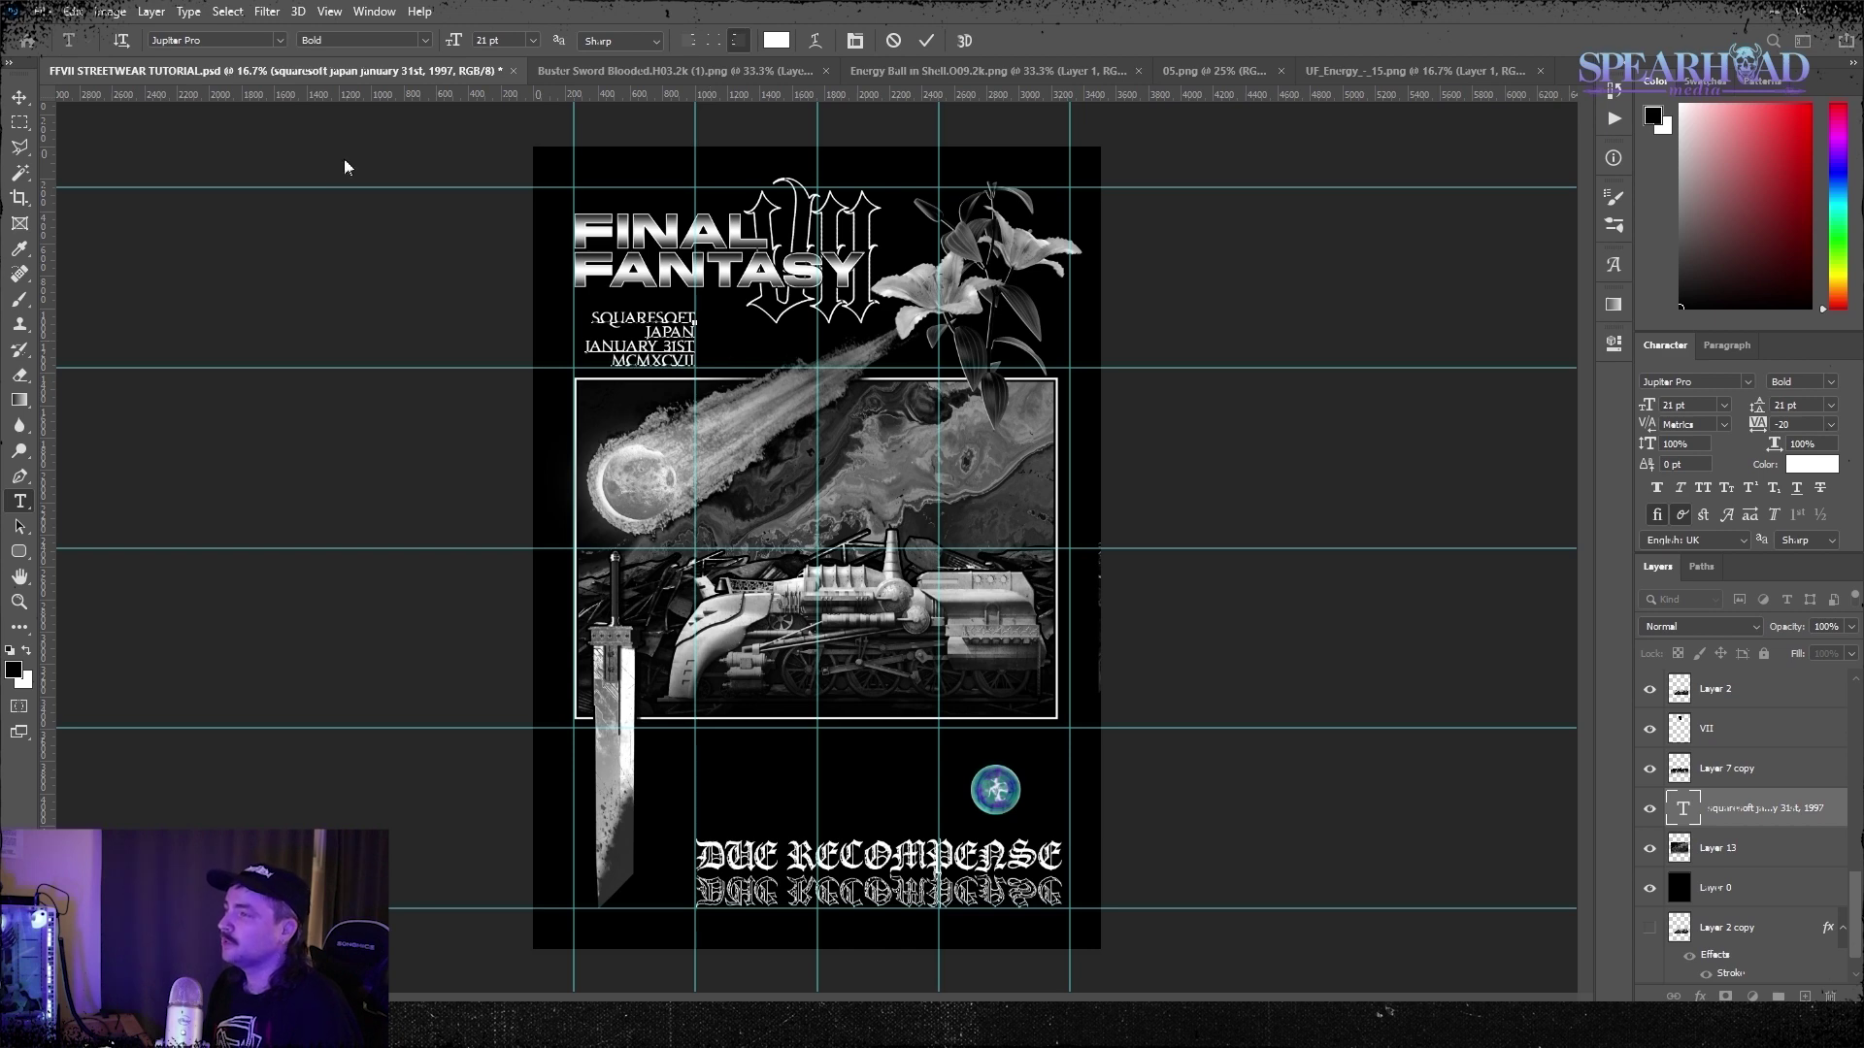
# Set the release text's font size and leading to 13 pt
pyautogui.click(20, 122)
pyautogui.click(1700, 409)
pyautogui.scroll(-8, 1701, 409)
pyautogui.click(1795, 407)
pyautogui.scroll(-8, 1796, 407)
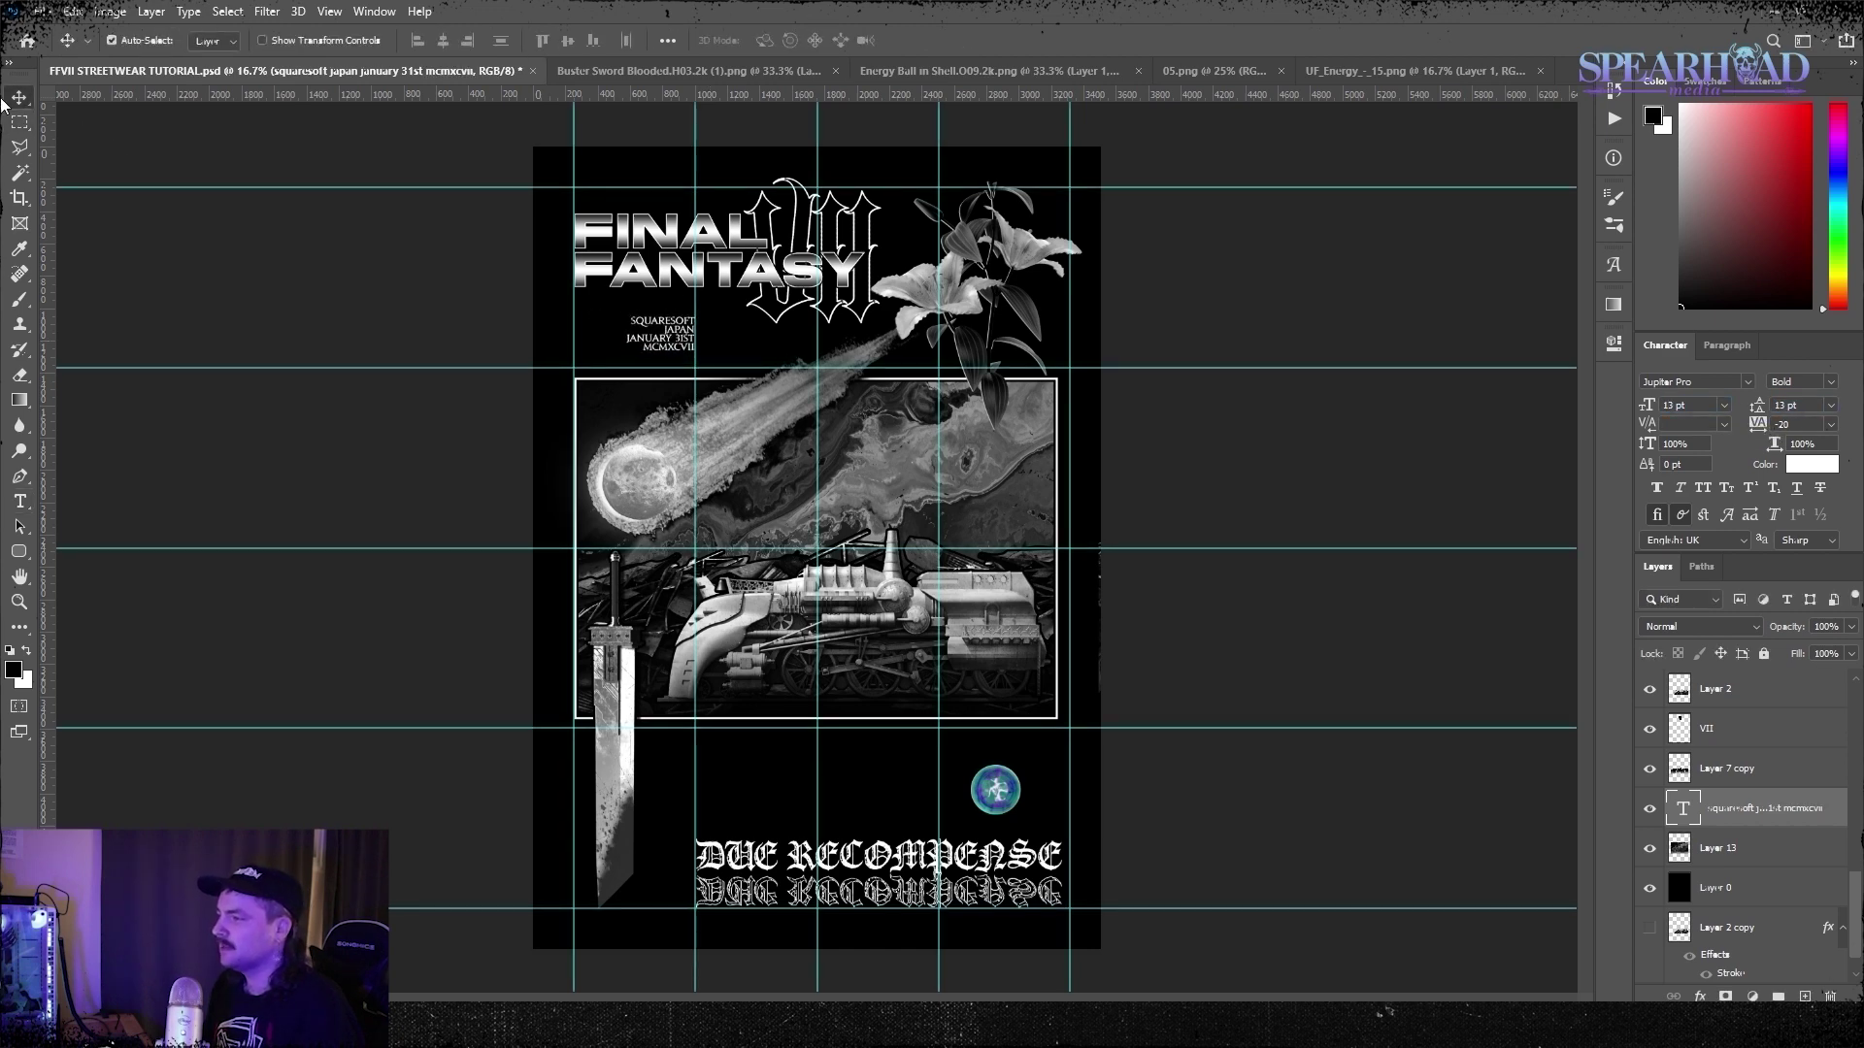
# Duplicate the release text layer and place the copy beside the orb above the blackletter text
pyautogui.click(20, 122)
pyautogui.rightClick(1715, 807)
pyautogui.click(1495, 222)
pyautogui.press('Return')
pyautogui.hotkey('ctrl', 't')
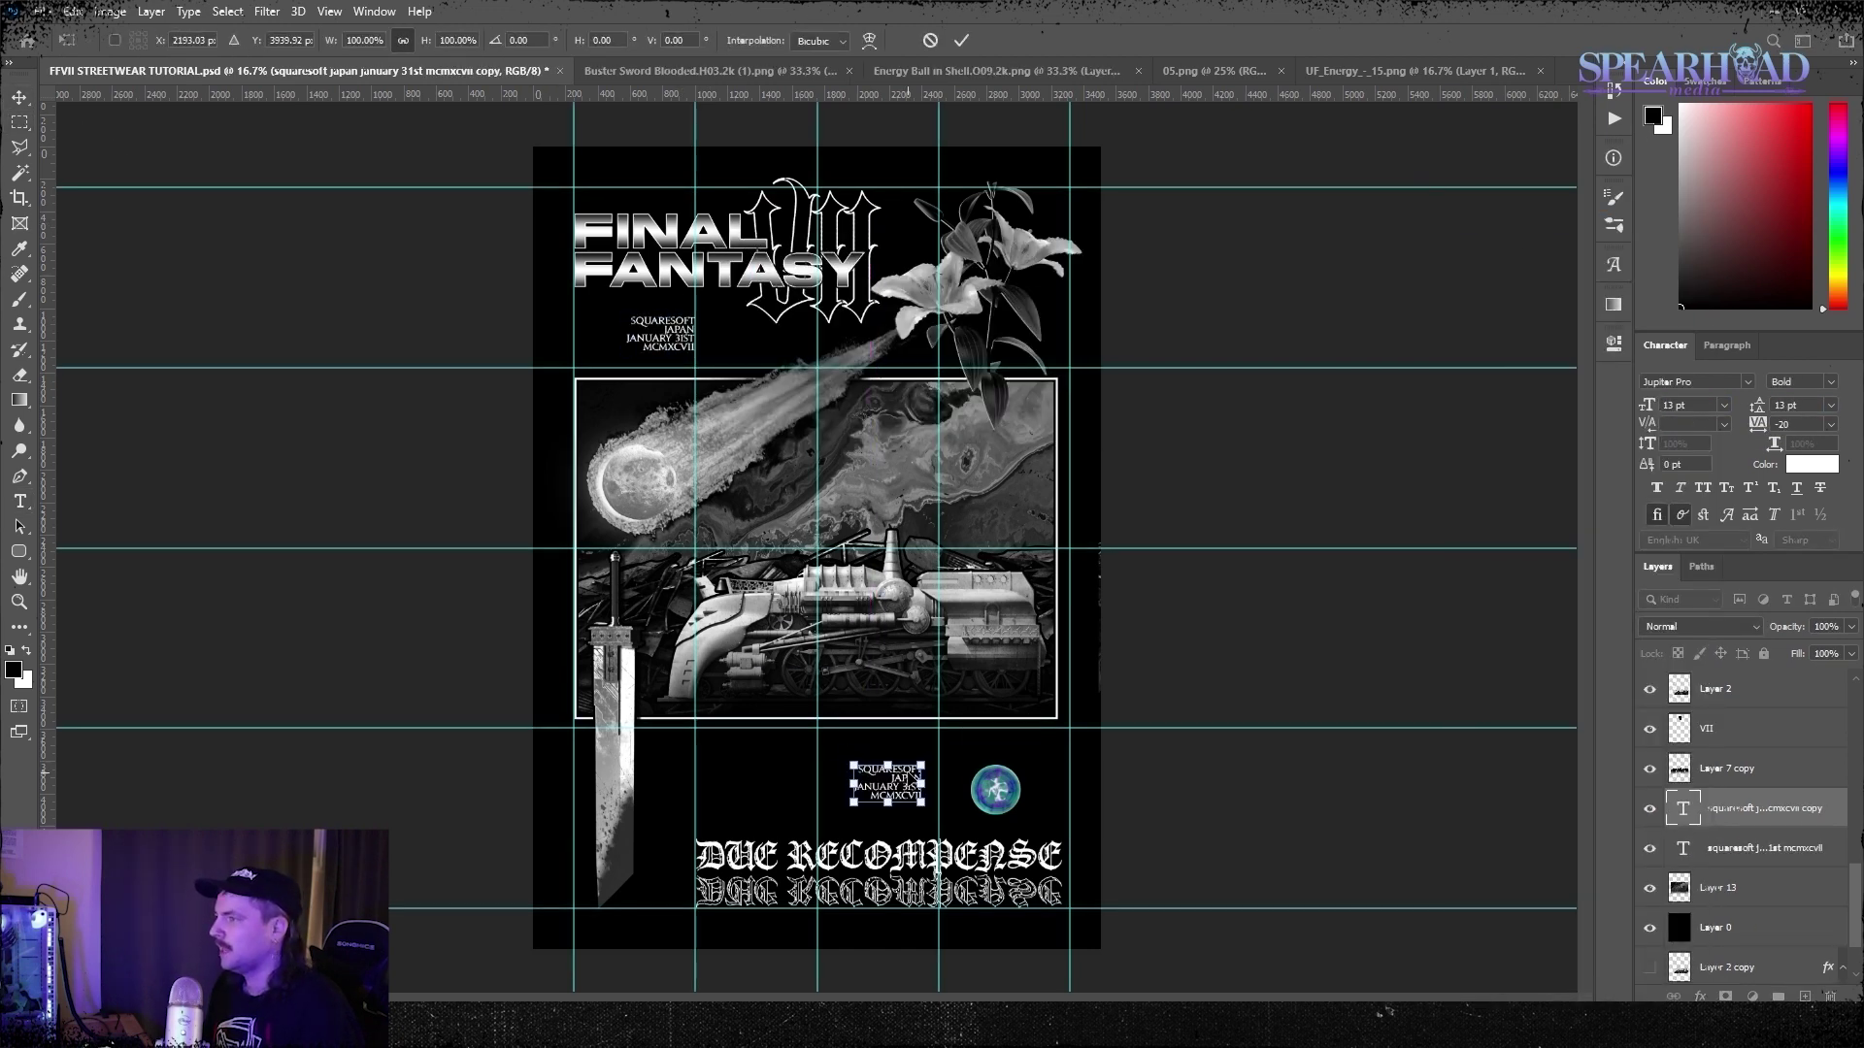
# Replace the copied text with "I'LL BE GOING NOW / I'LL COME BACK / WHEN IT'S ALL OVER" on three lines
pyautogui.doubleClick(913, 777)
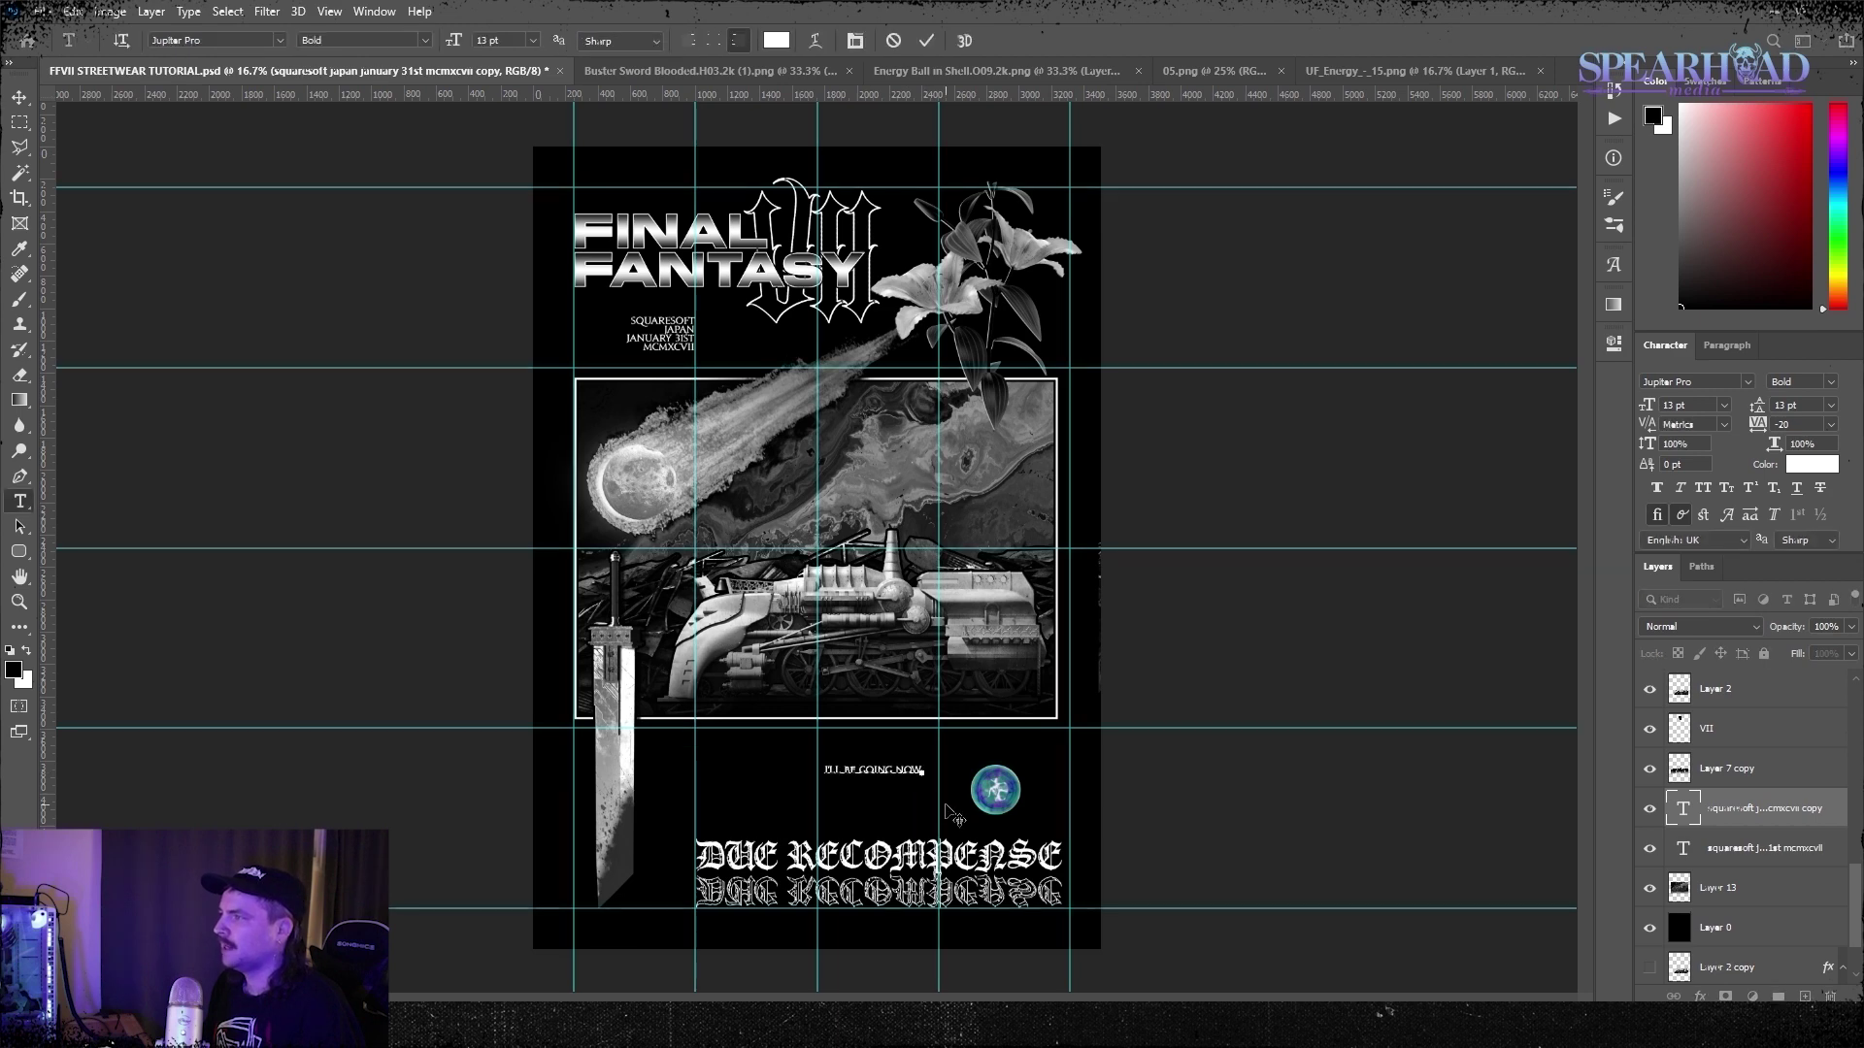
pyautogui.write('all over')
pyautogui.click(19, 97)
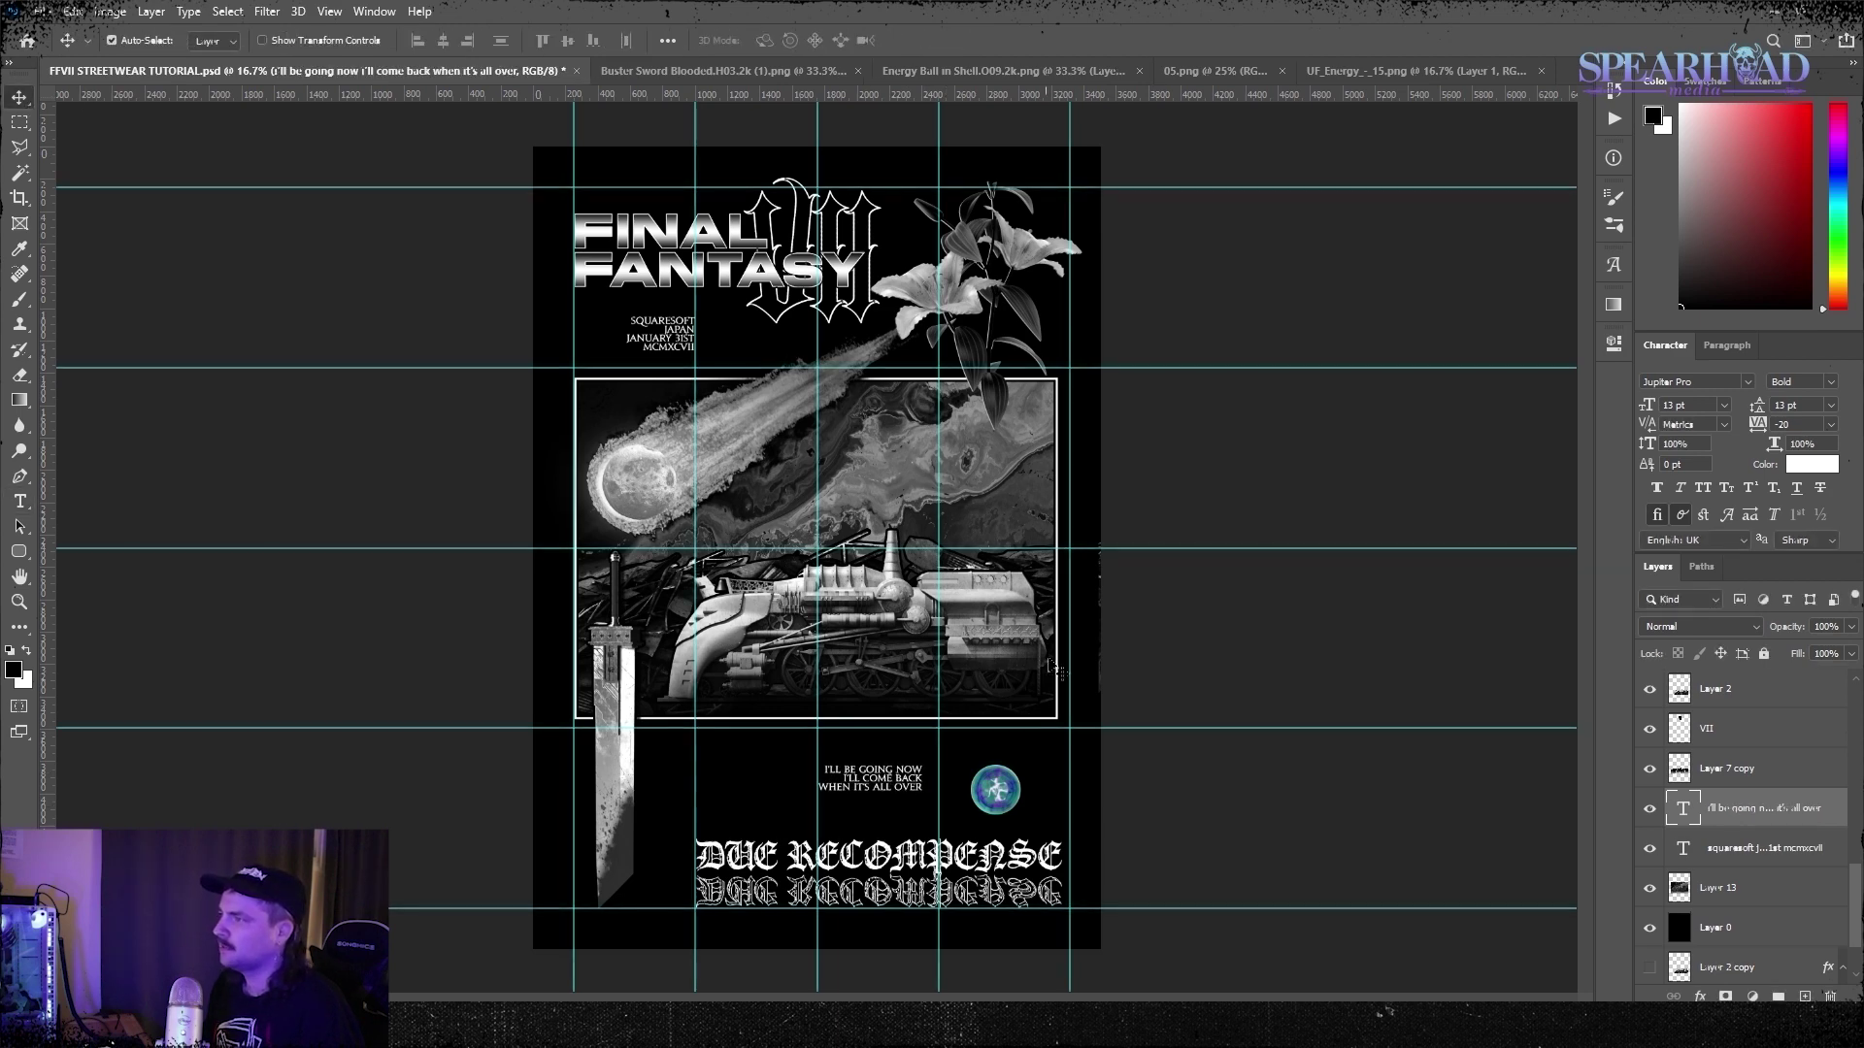
# Move the debris layer below the small text layers and transform it within the frame
pyautogui.click(747, 603)
pyautogui.moveTo(1726, 768); pyautogui.dragTo(1713, 866)
pyautogui.click(73, 11)
pyautogui.moveTo(169, 456)
pyautogui.click(354, 756)
pyautogui.hotkey('ctrl', 't')
pyautogui.press('Return')
# Copy the debris inside the frame to a new layer and transform it to fit the frame's width
pyautogui.press('m')
pyautogui.moveTo(524, 509); pyautogui.dragTo(1087, 777)
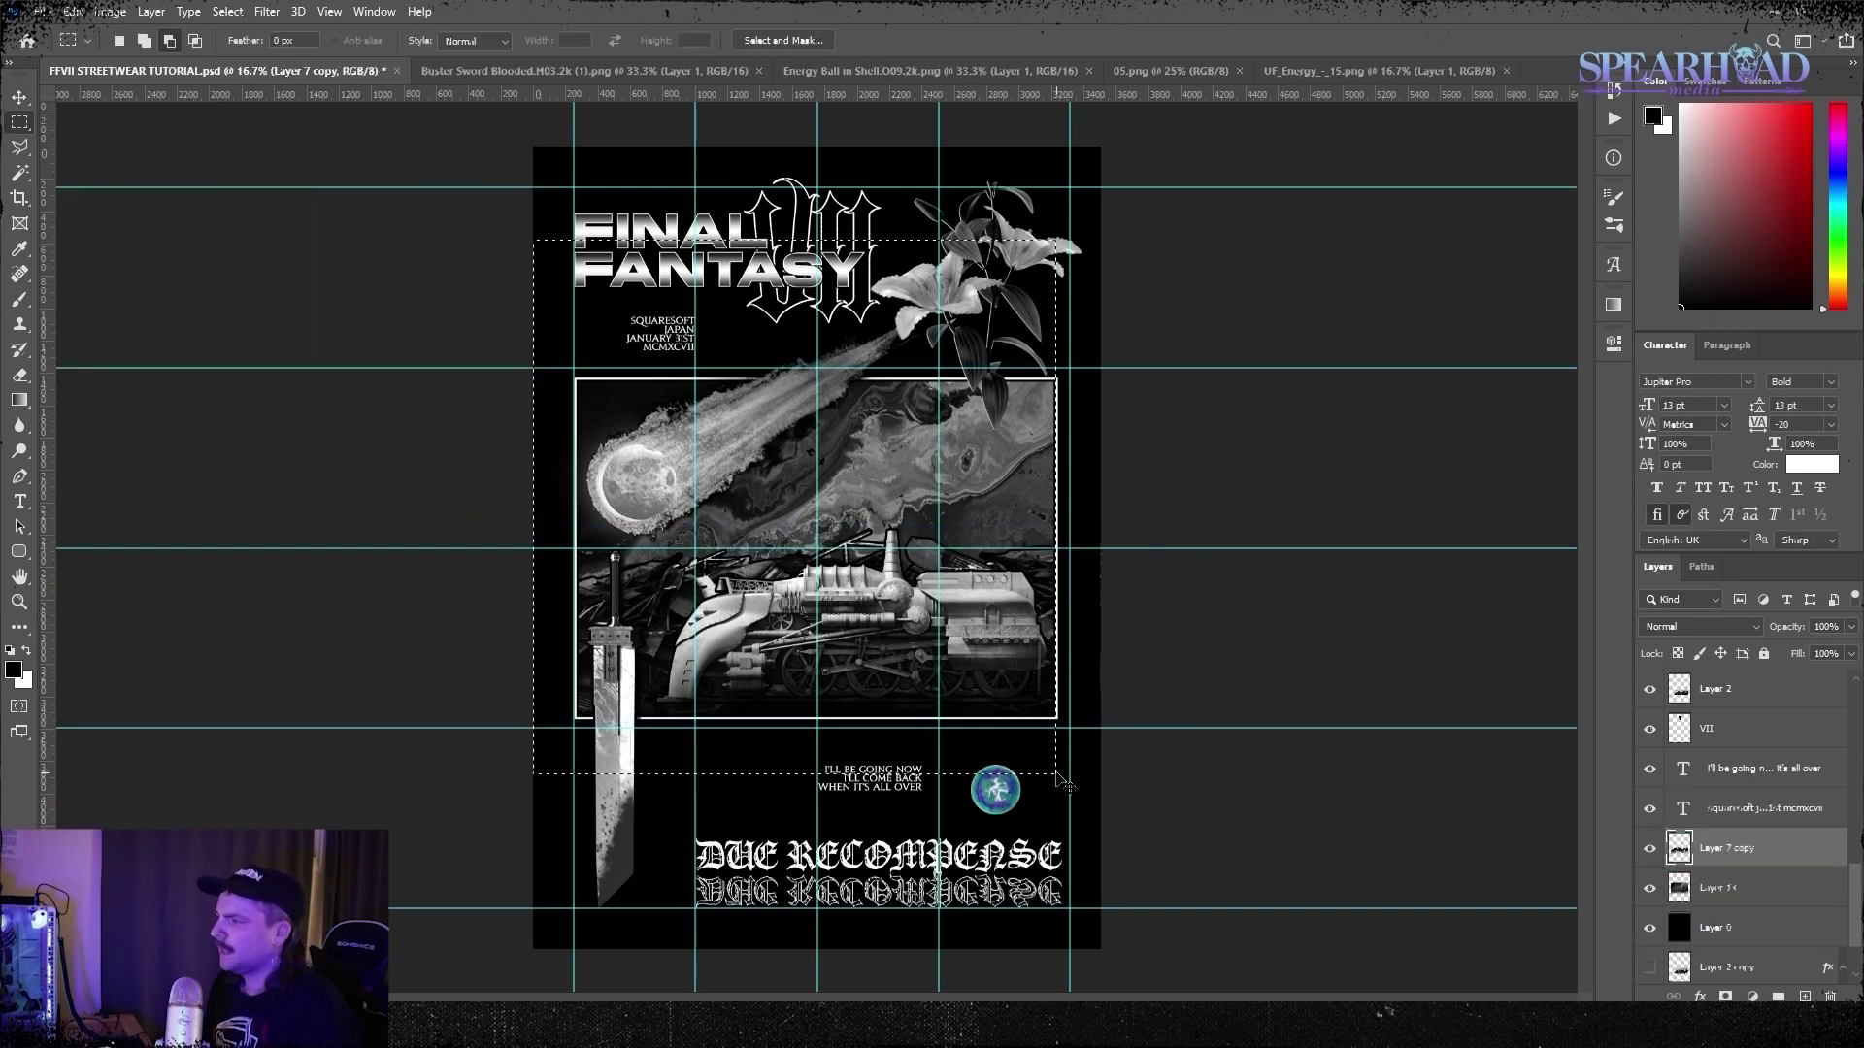
pyautogui.hotkey('ctrl', 'j')
pyautogui.hotkey('ctrl', 't')
pyautogui.moveTo(1034, 705); pyautogui.dragTo(1076, 602)
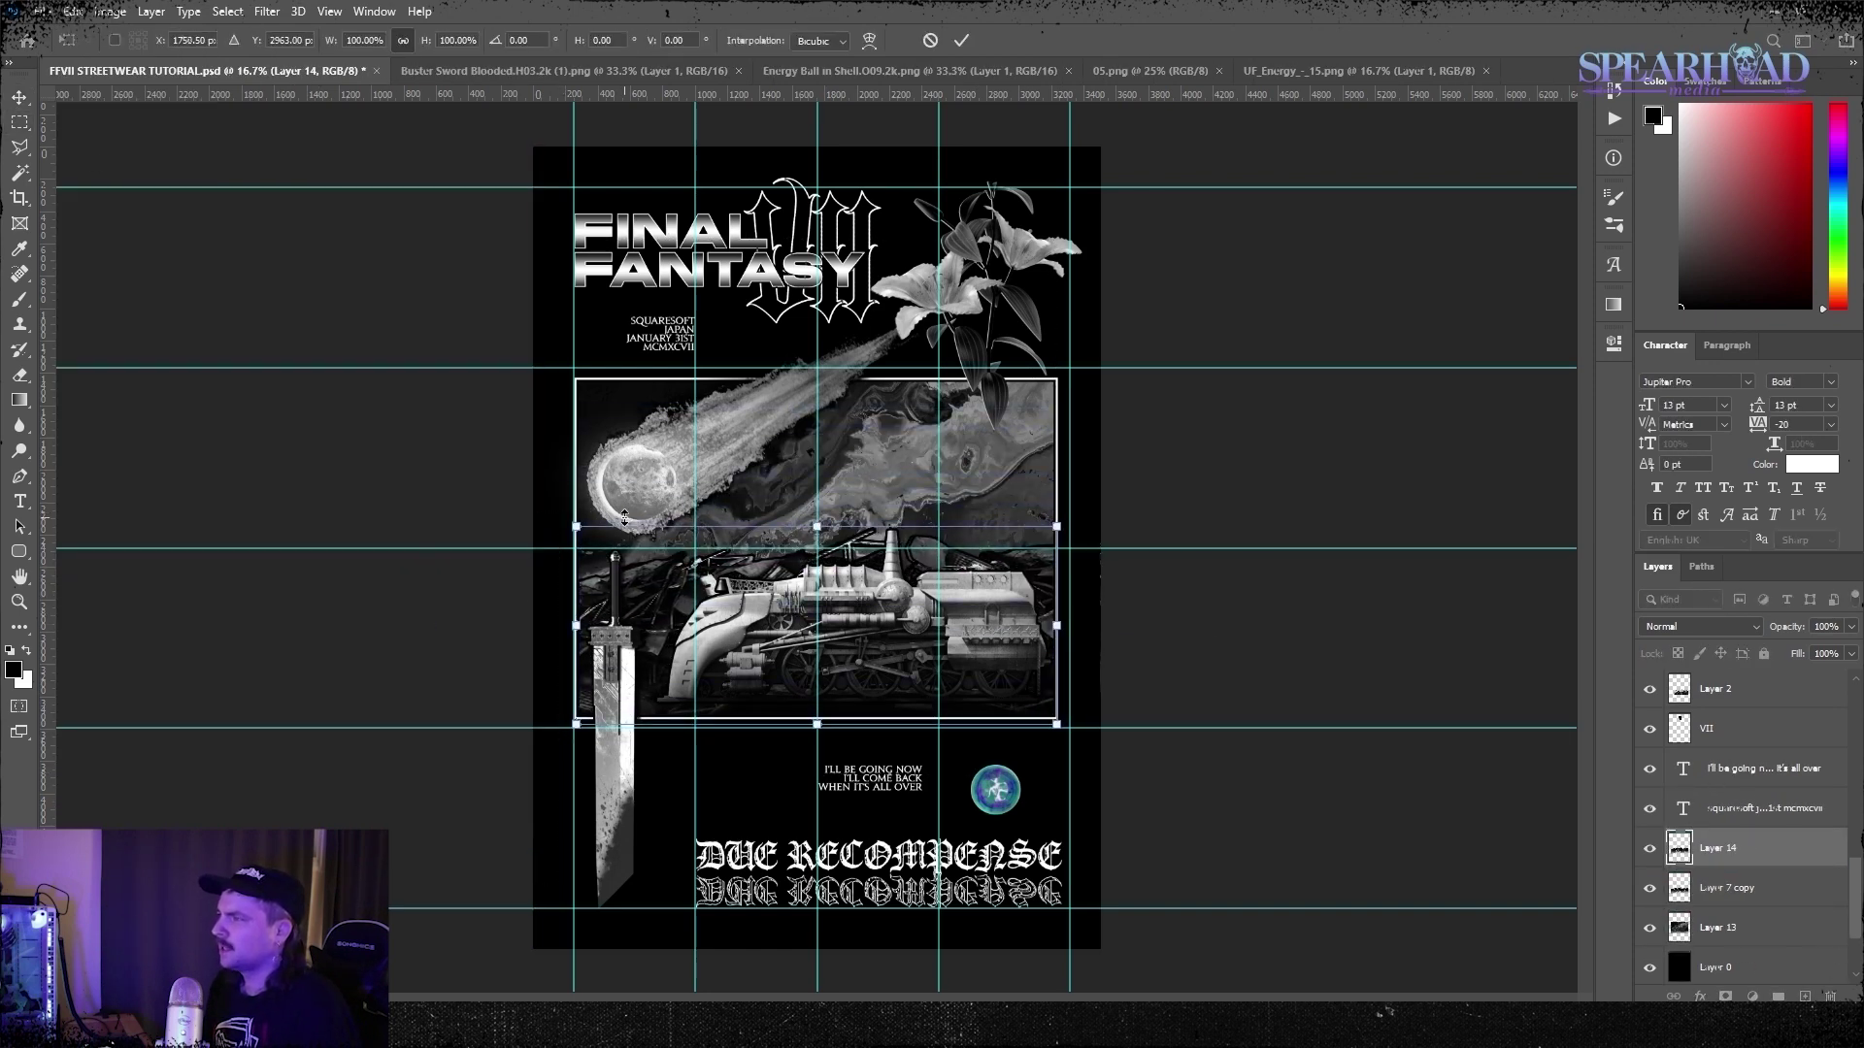
pyautogui.press('Return')
# Merge the debris layers down into the marble background layer
pyautogui.click(1703, 897)
pyautogui.hotkey('ctrl', 'e')
pyautogui.click(1772, 842)
pyautogui.hotkey('ctrl', 'e')
# Add a black inner shadow to the merged marble-and-debris layer with 83% opacity, 0 px distance, 18% choke and 250 px size
pyautogui.click(151, 12)
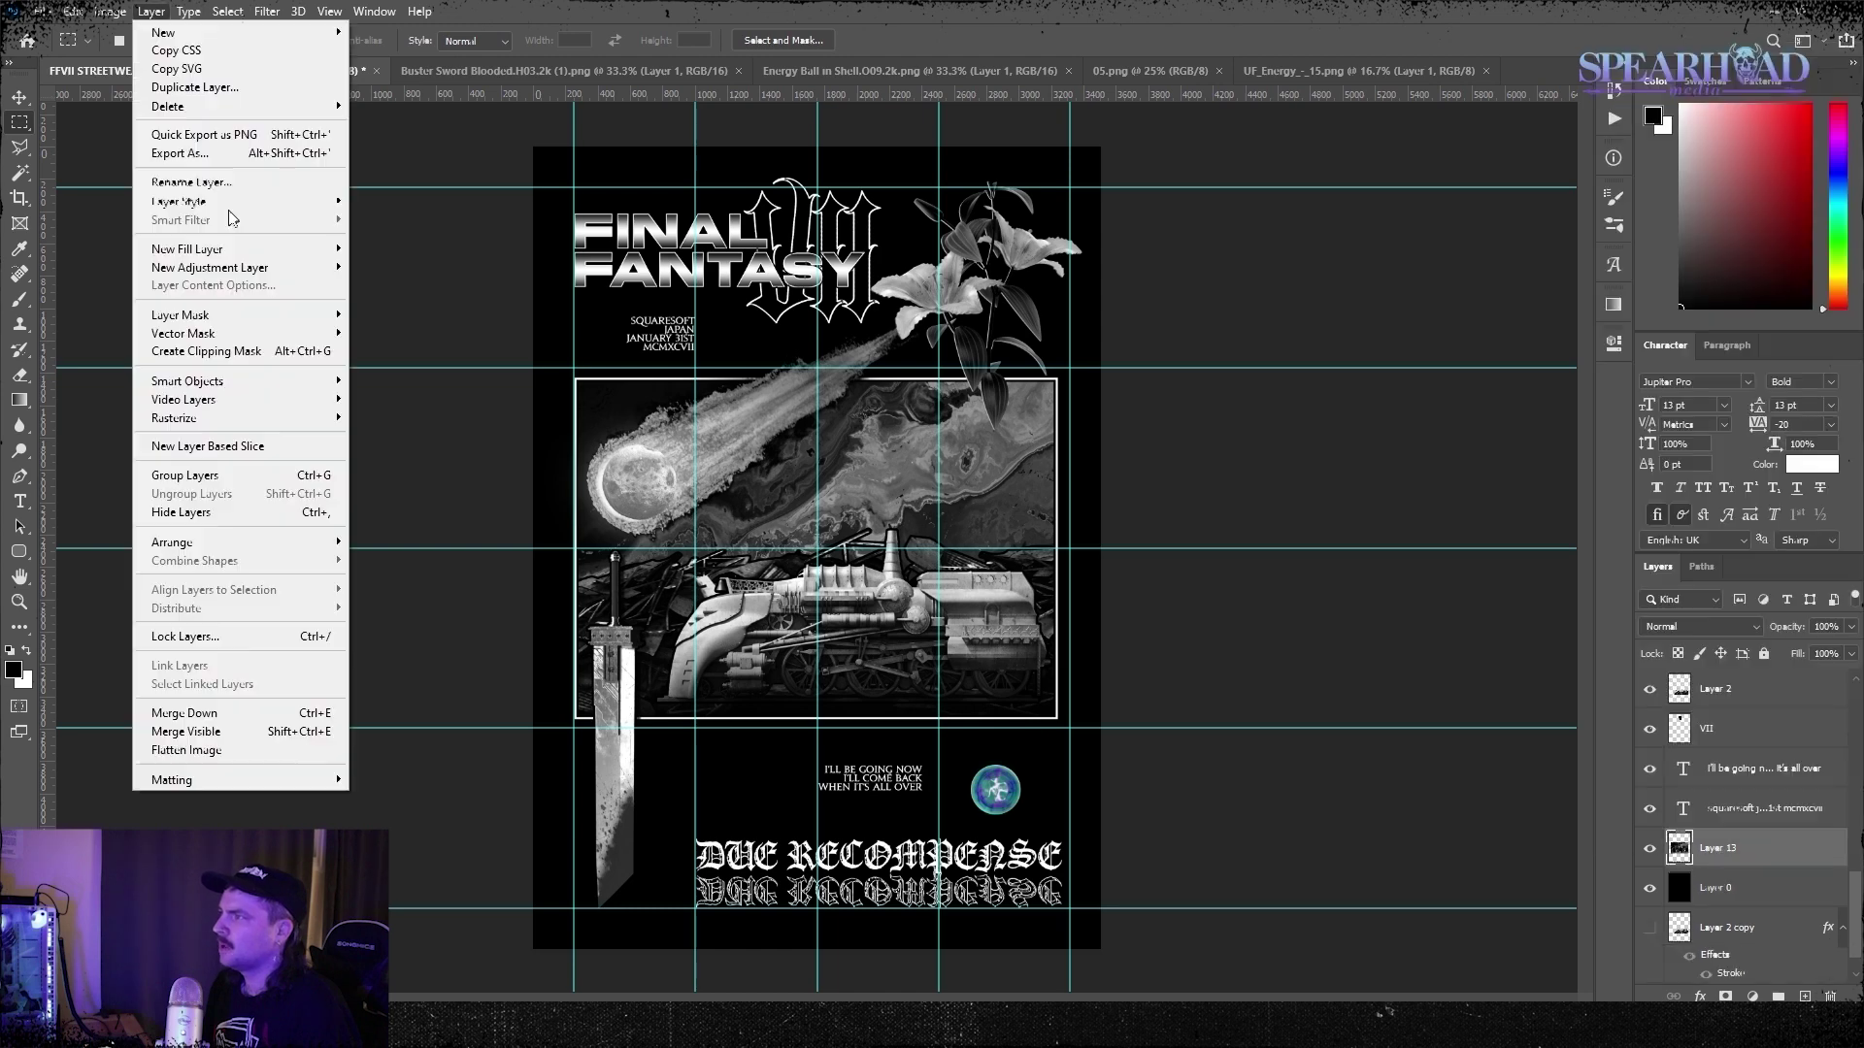
pyautogui.moveTo(225, 202)
pyautogui.click(398, 201)
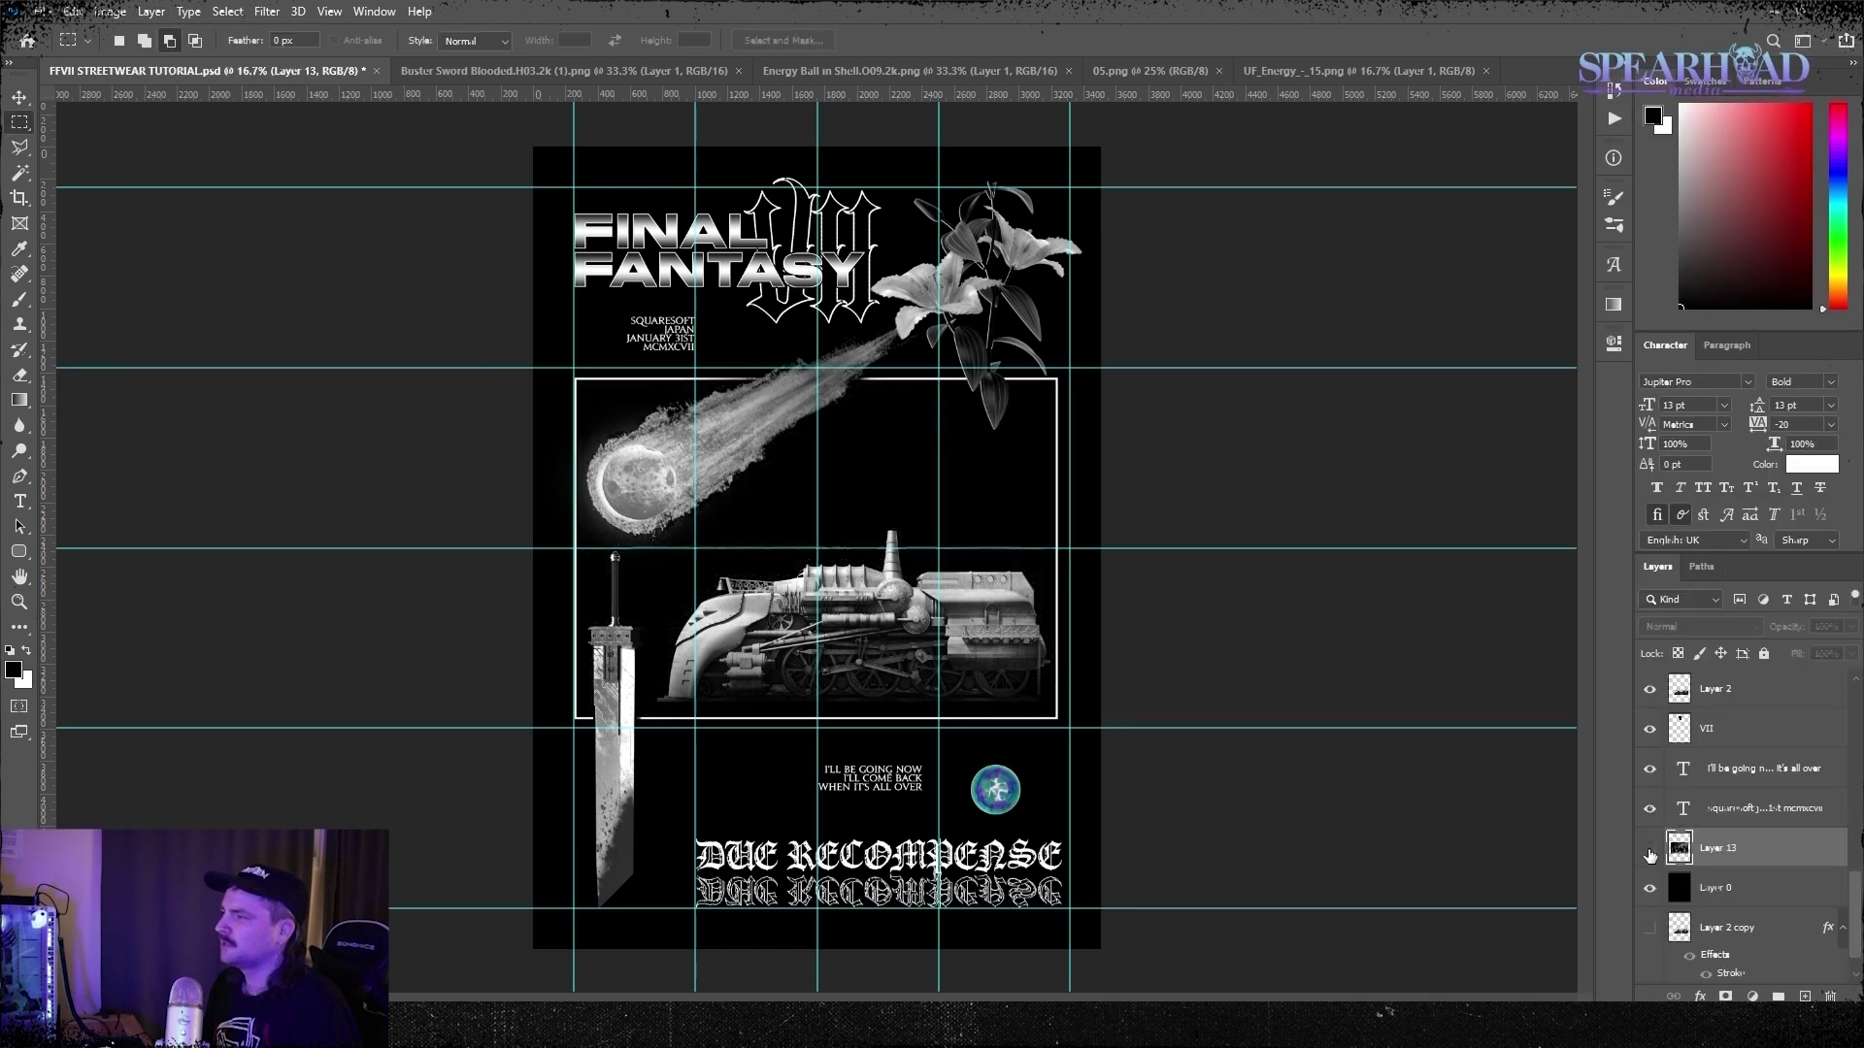
pyautogui.keyDown('ctrl'); pyautogui.click(1678, 848); pyautogui.keyUp('ctrl')
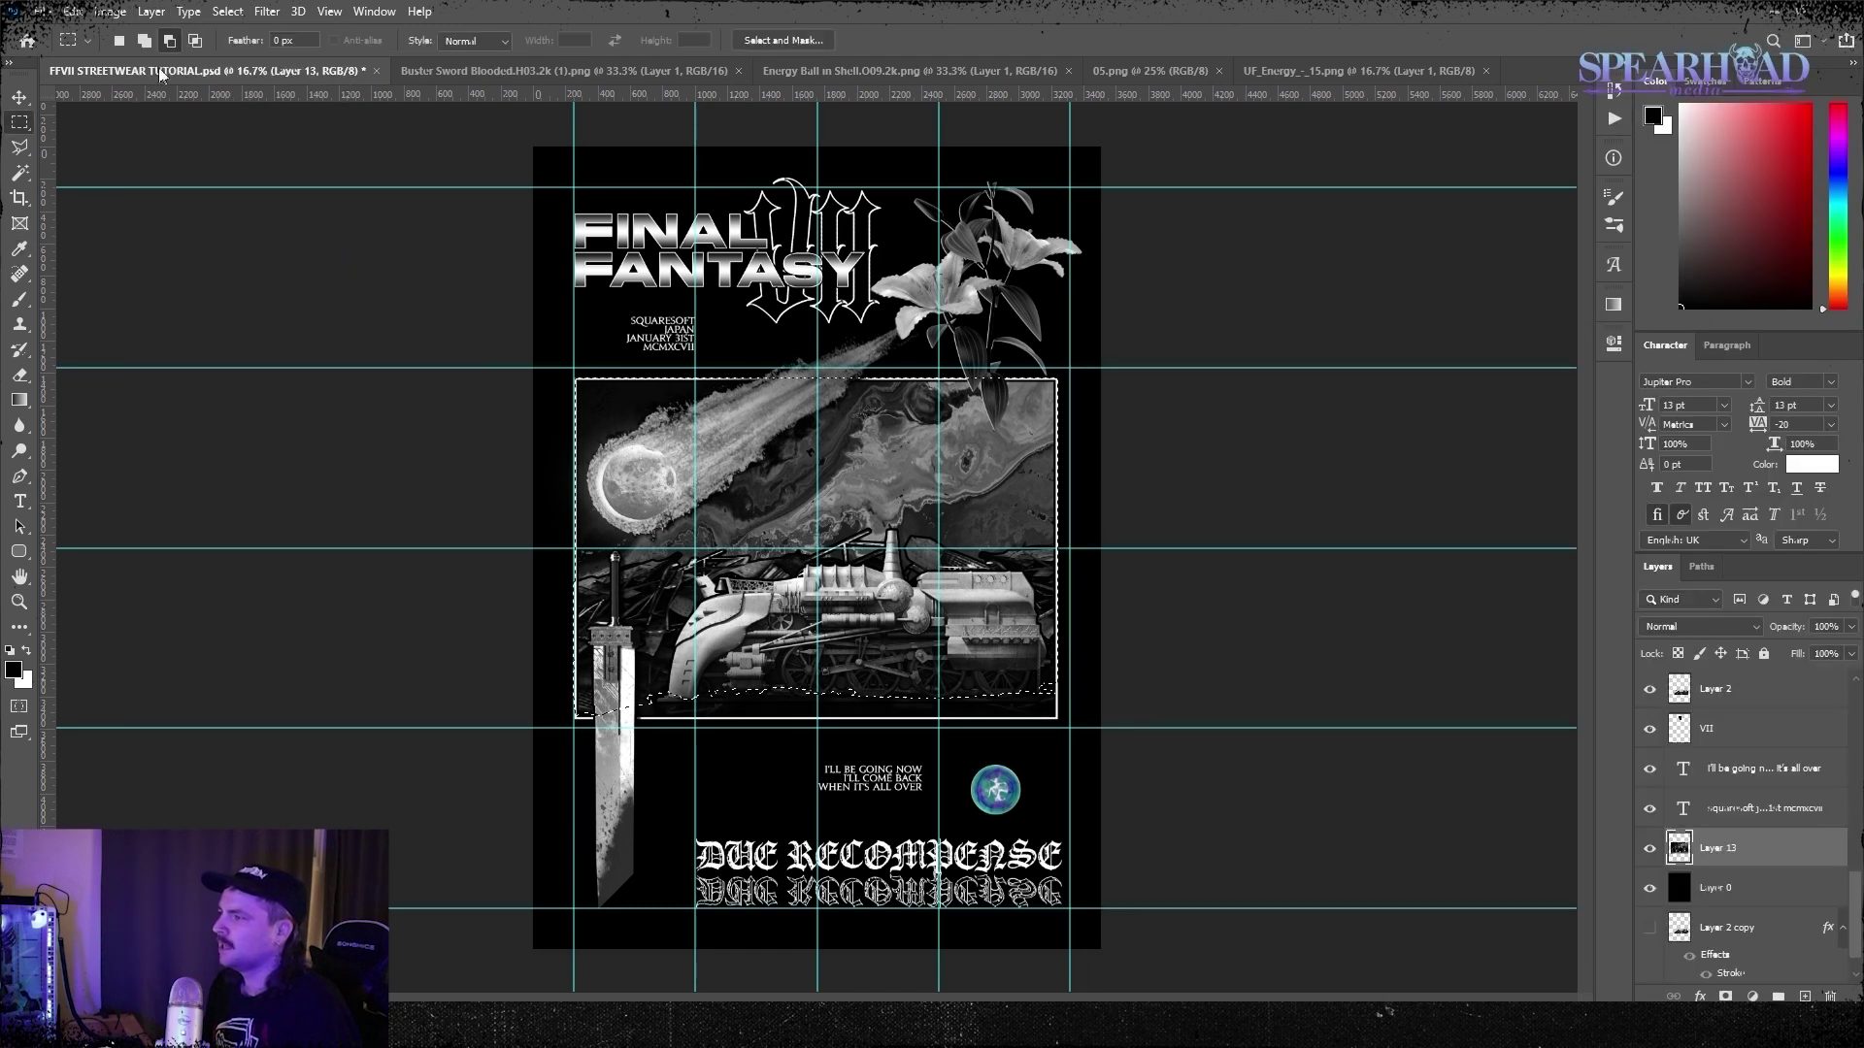
pyautogui.click(151, 11)
pyautogui.click(430, 264)
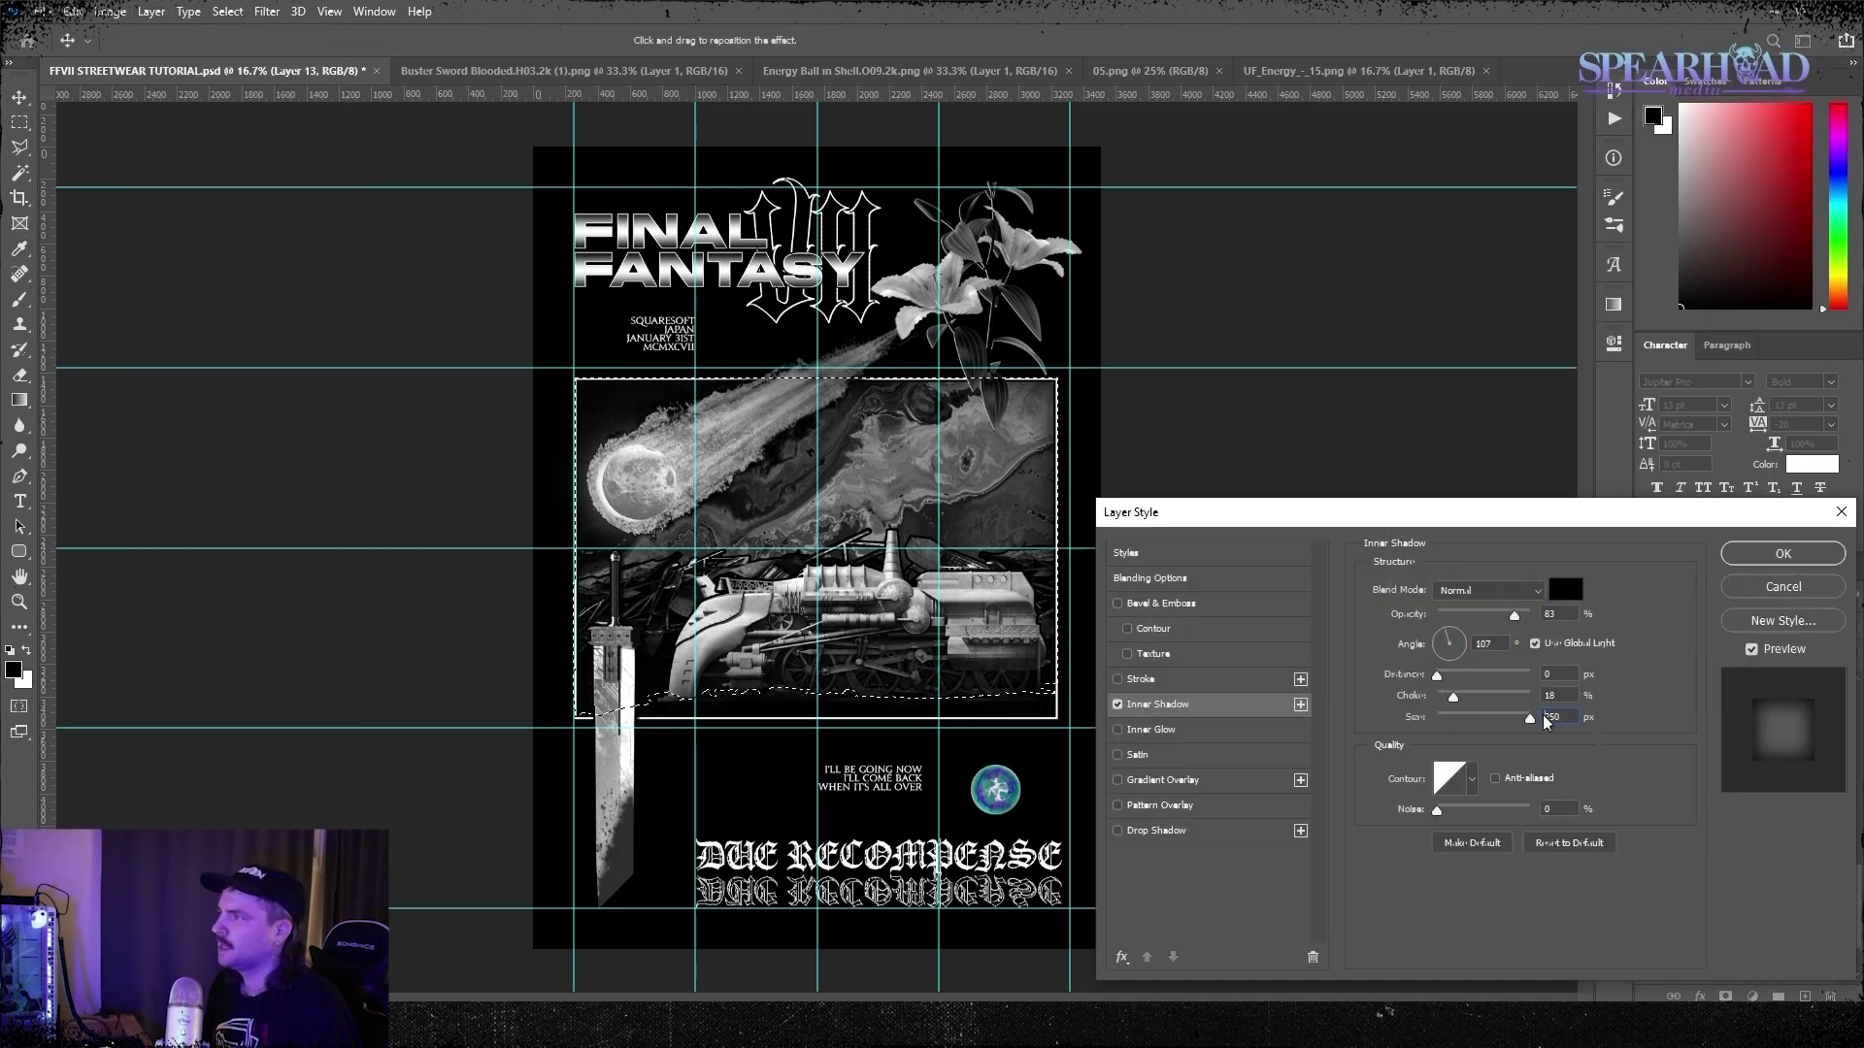
pyautogui.press('Return')
pyautogui.hotkey('ctrl', 'd')
# Duplicate the "I'll be going now" text layer and place the copy beside the original above DUE RECOMPENSE
pyautogui.rightClick(1762, 768)
pyautogui.click(1640, 145)
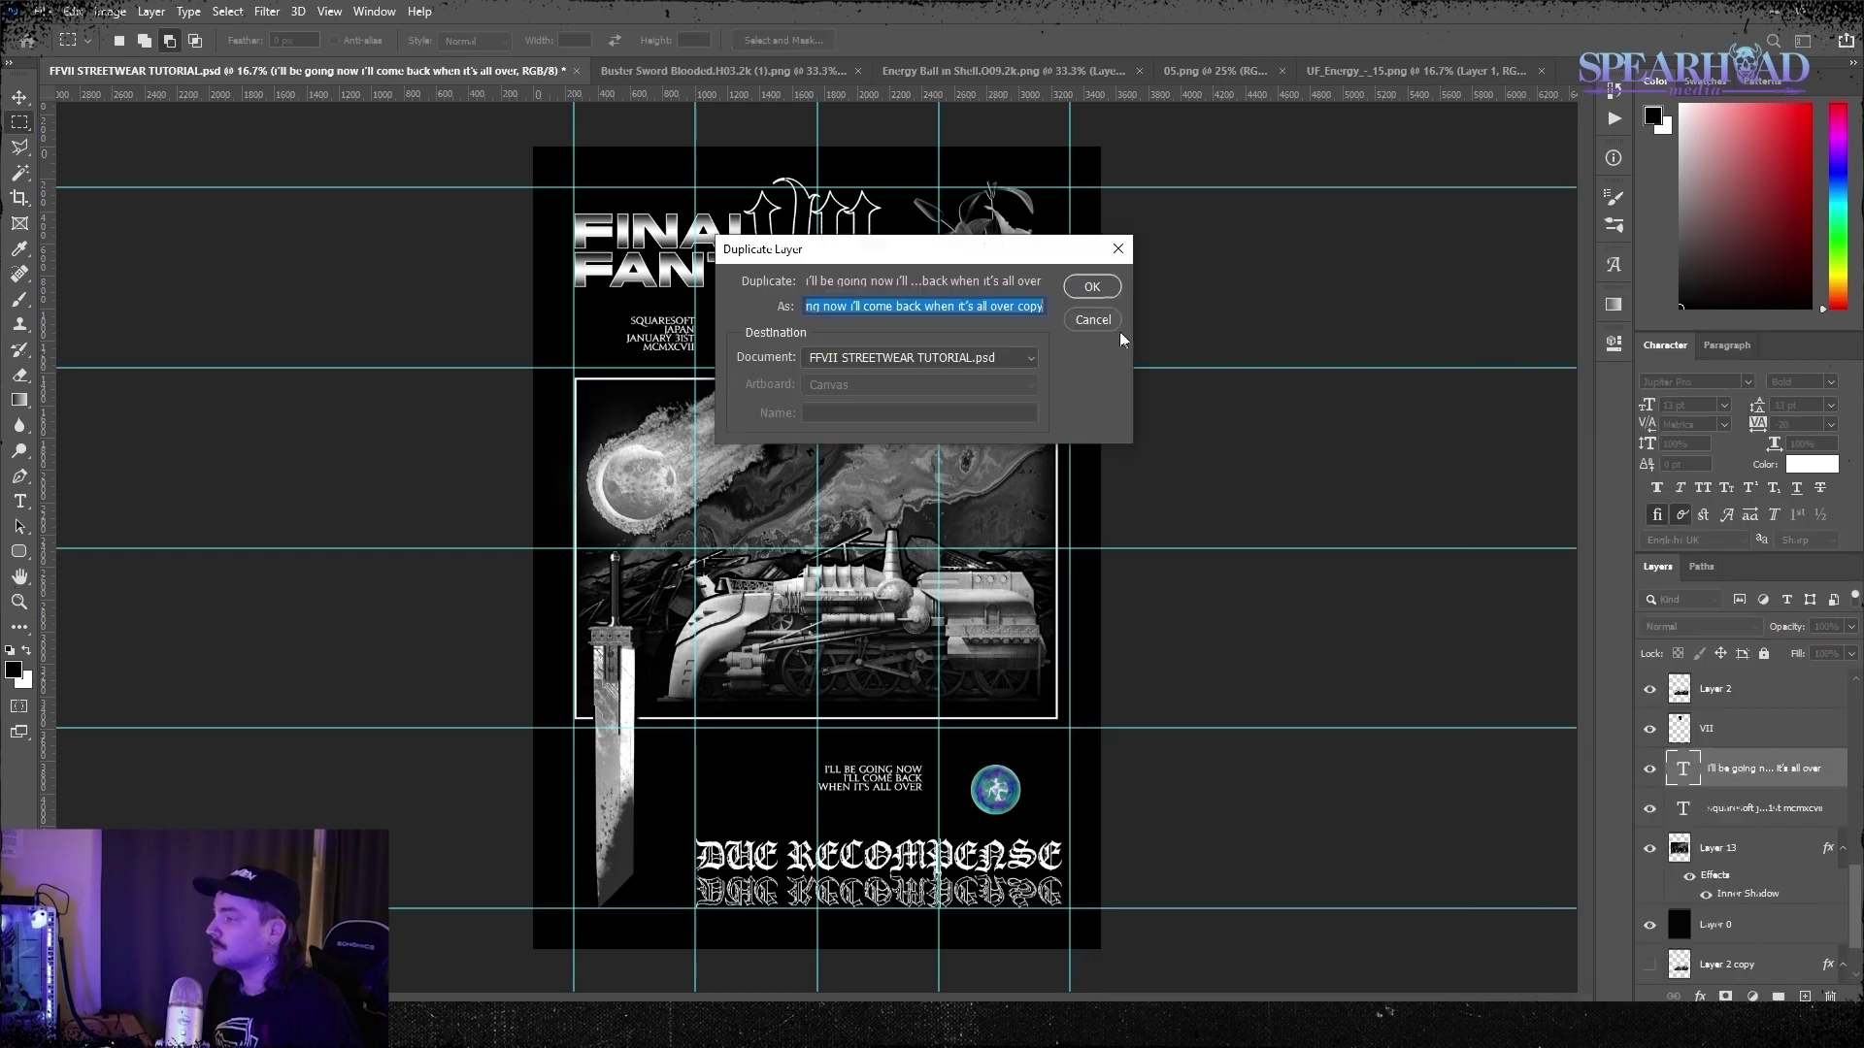
pyautogui.click(1094, 289)
pyautogui.click(73, 12)
pyautogui.moveTo(145, 451)
pyautogui.click(431, 758)
pyautogui.hotkey('ctrl', 't')
pyautogui.press('Escape')
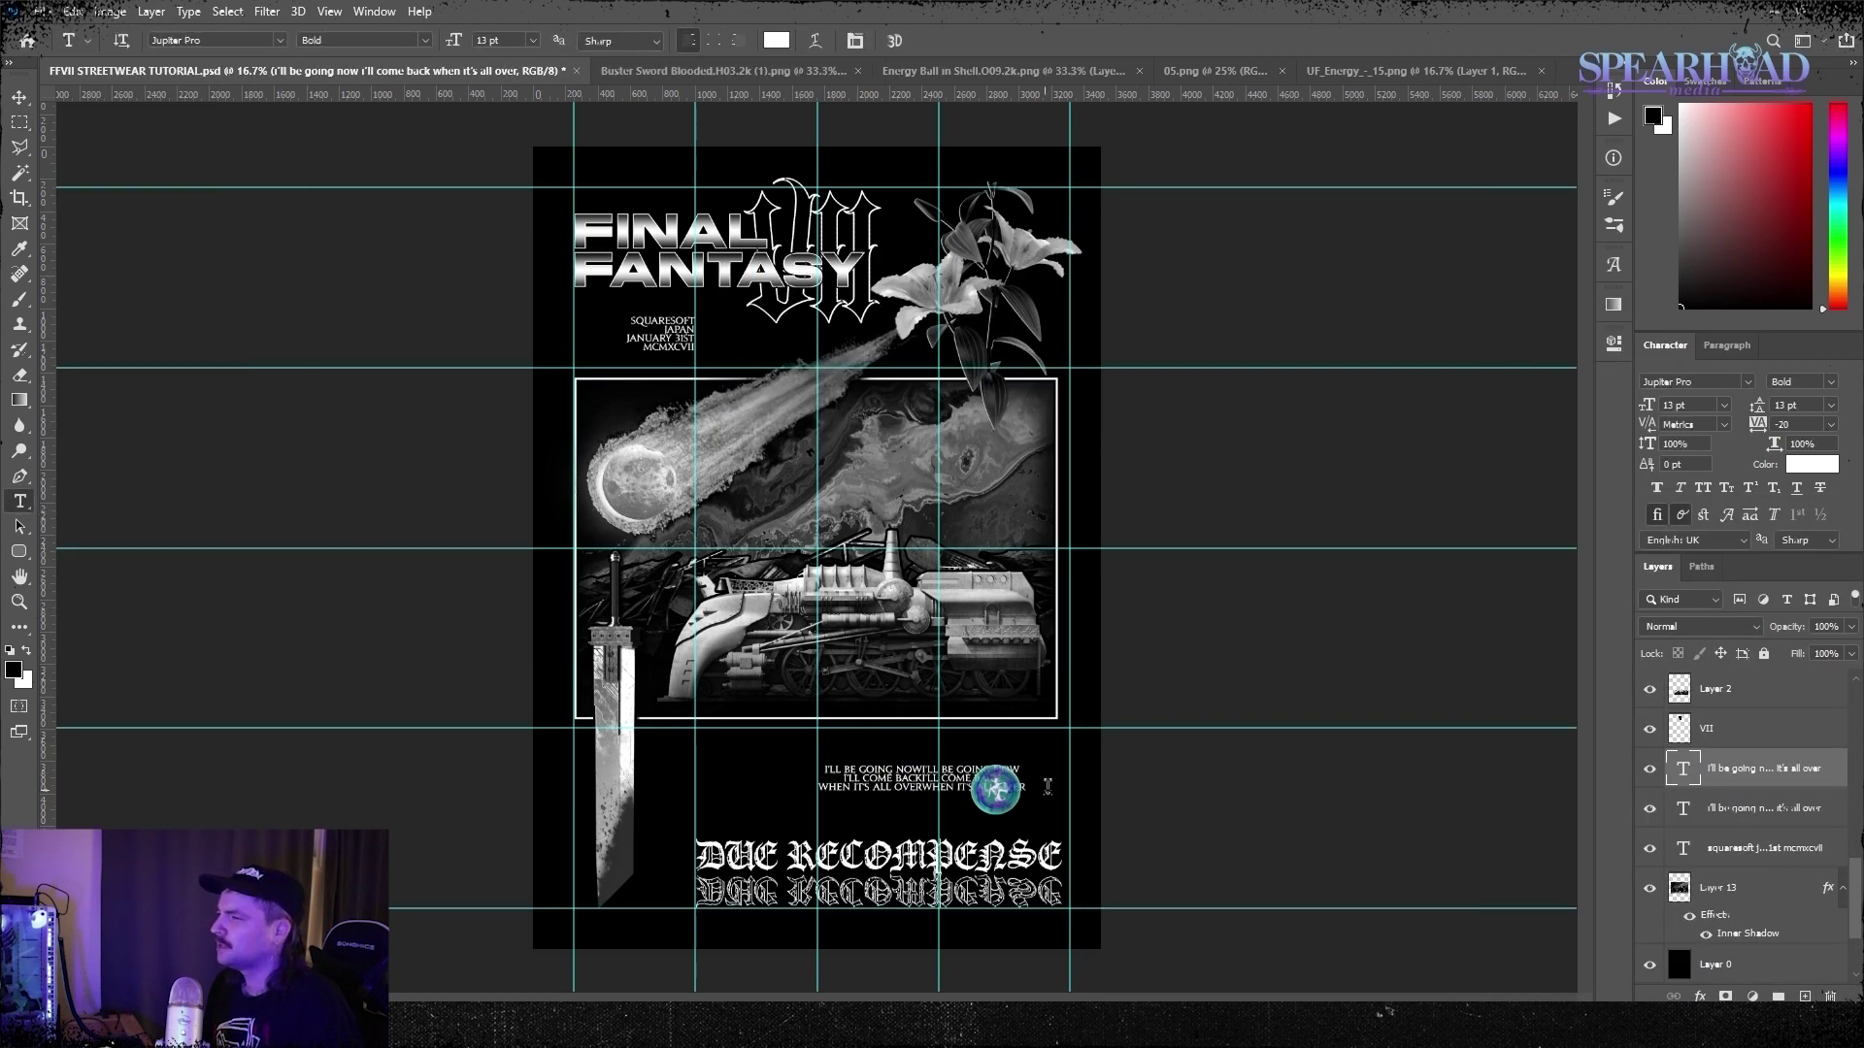
# Replace the duplicated text with "What are you saying? are you trying to tell me you have feelings too?"
pyautogui.moveTo(1047, 787); pyautogui.dragTo(905, 753)
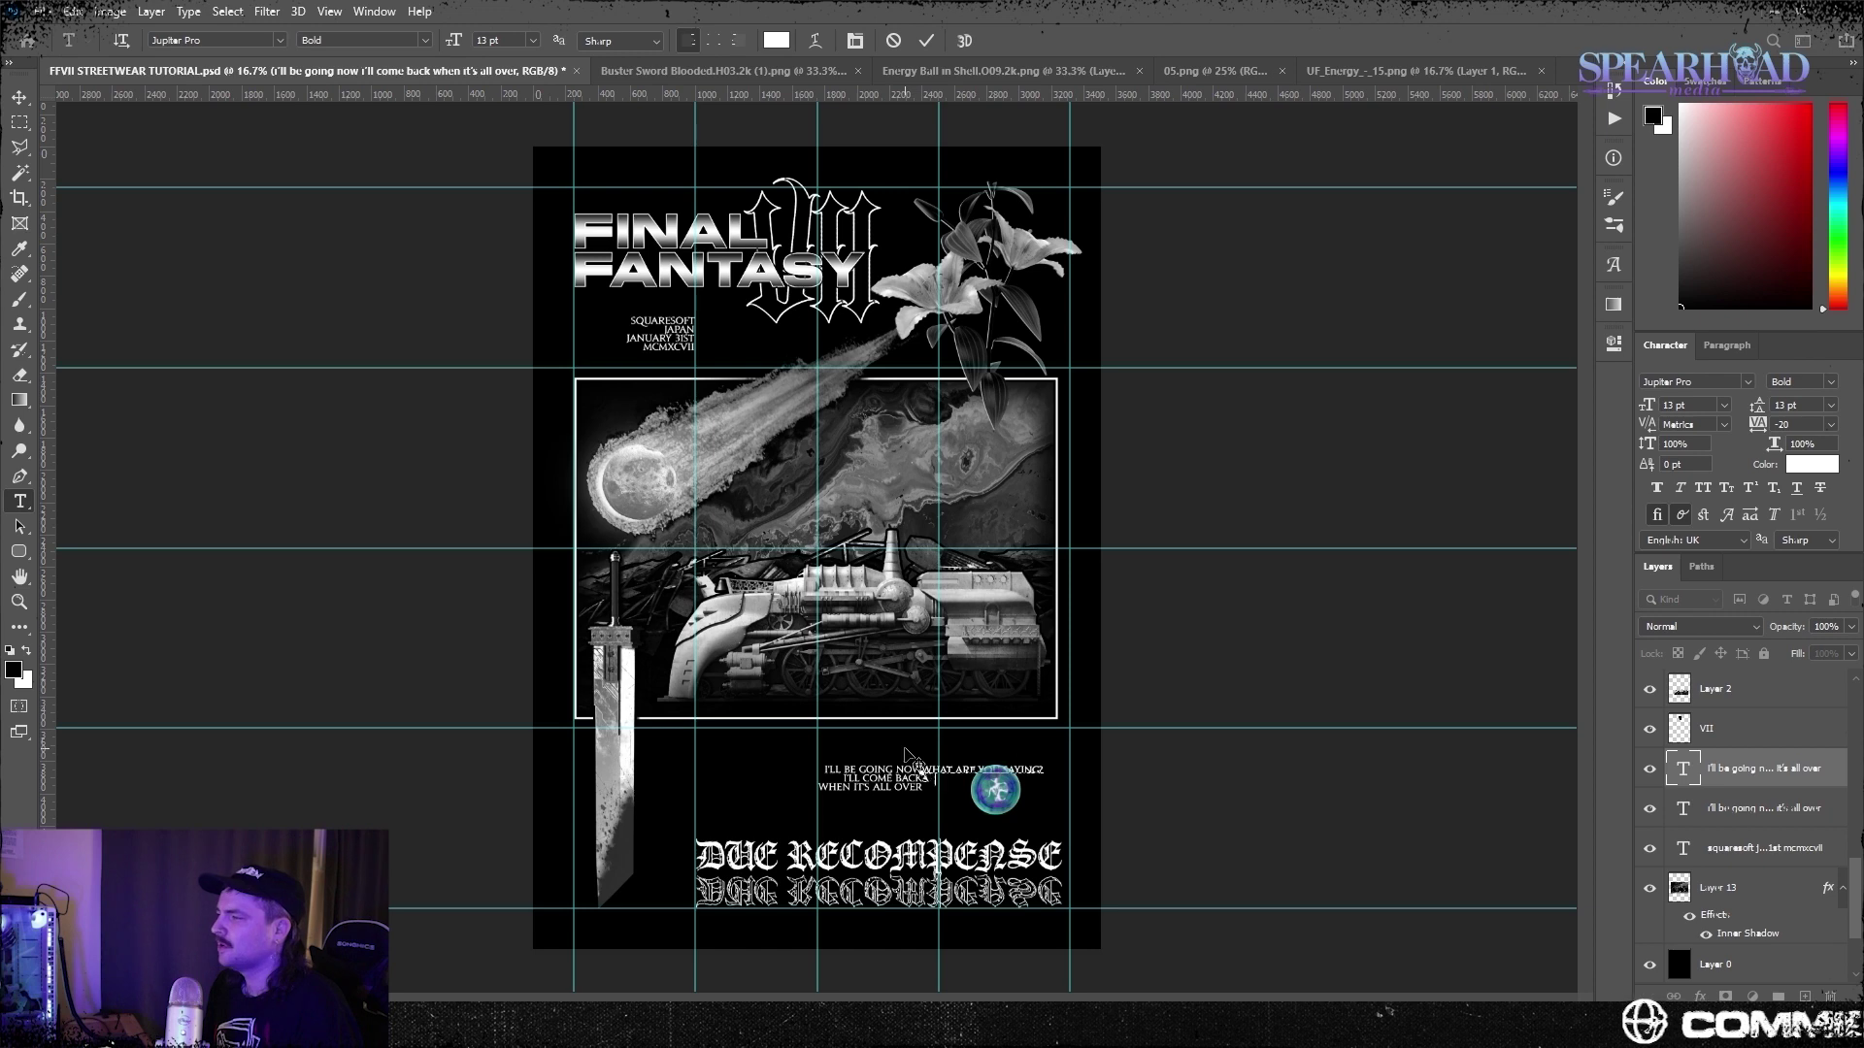
pyautogui.press('Return')
pyautogui.write('you have feelings too?')
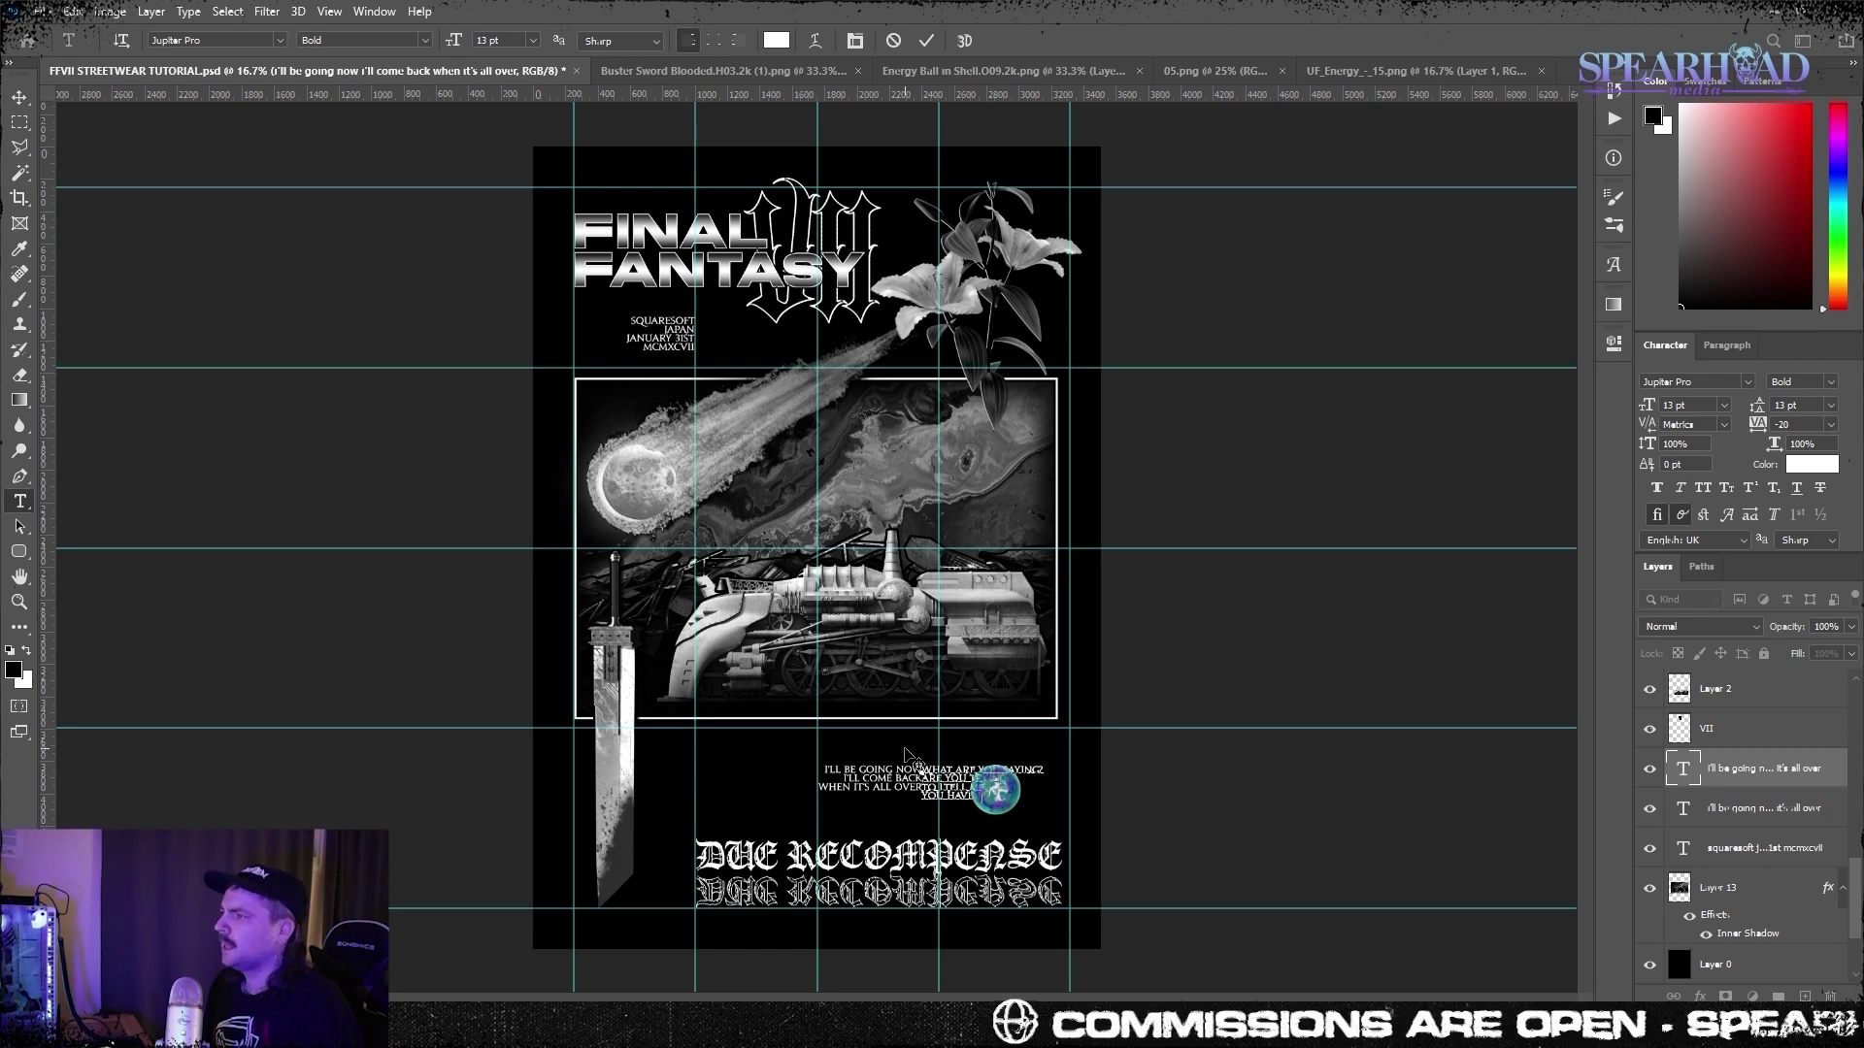
# Select the two blue orb layers and move the orb into the upper-right area of the framed artwork
pyautogui.scroll(4, 1689, 786)
pyautogui.scroll(-1, 1656, 811)
pyautogui.click(1651, 807)
pyautogui.click(1651, 808)
pyautogui.scroll(2, 1652, 767)
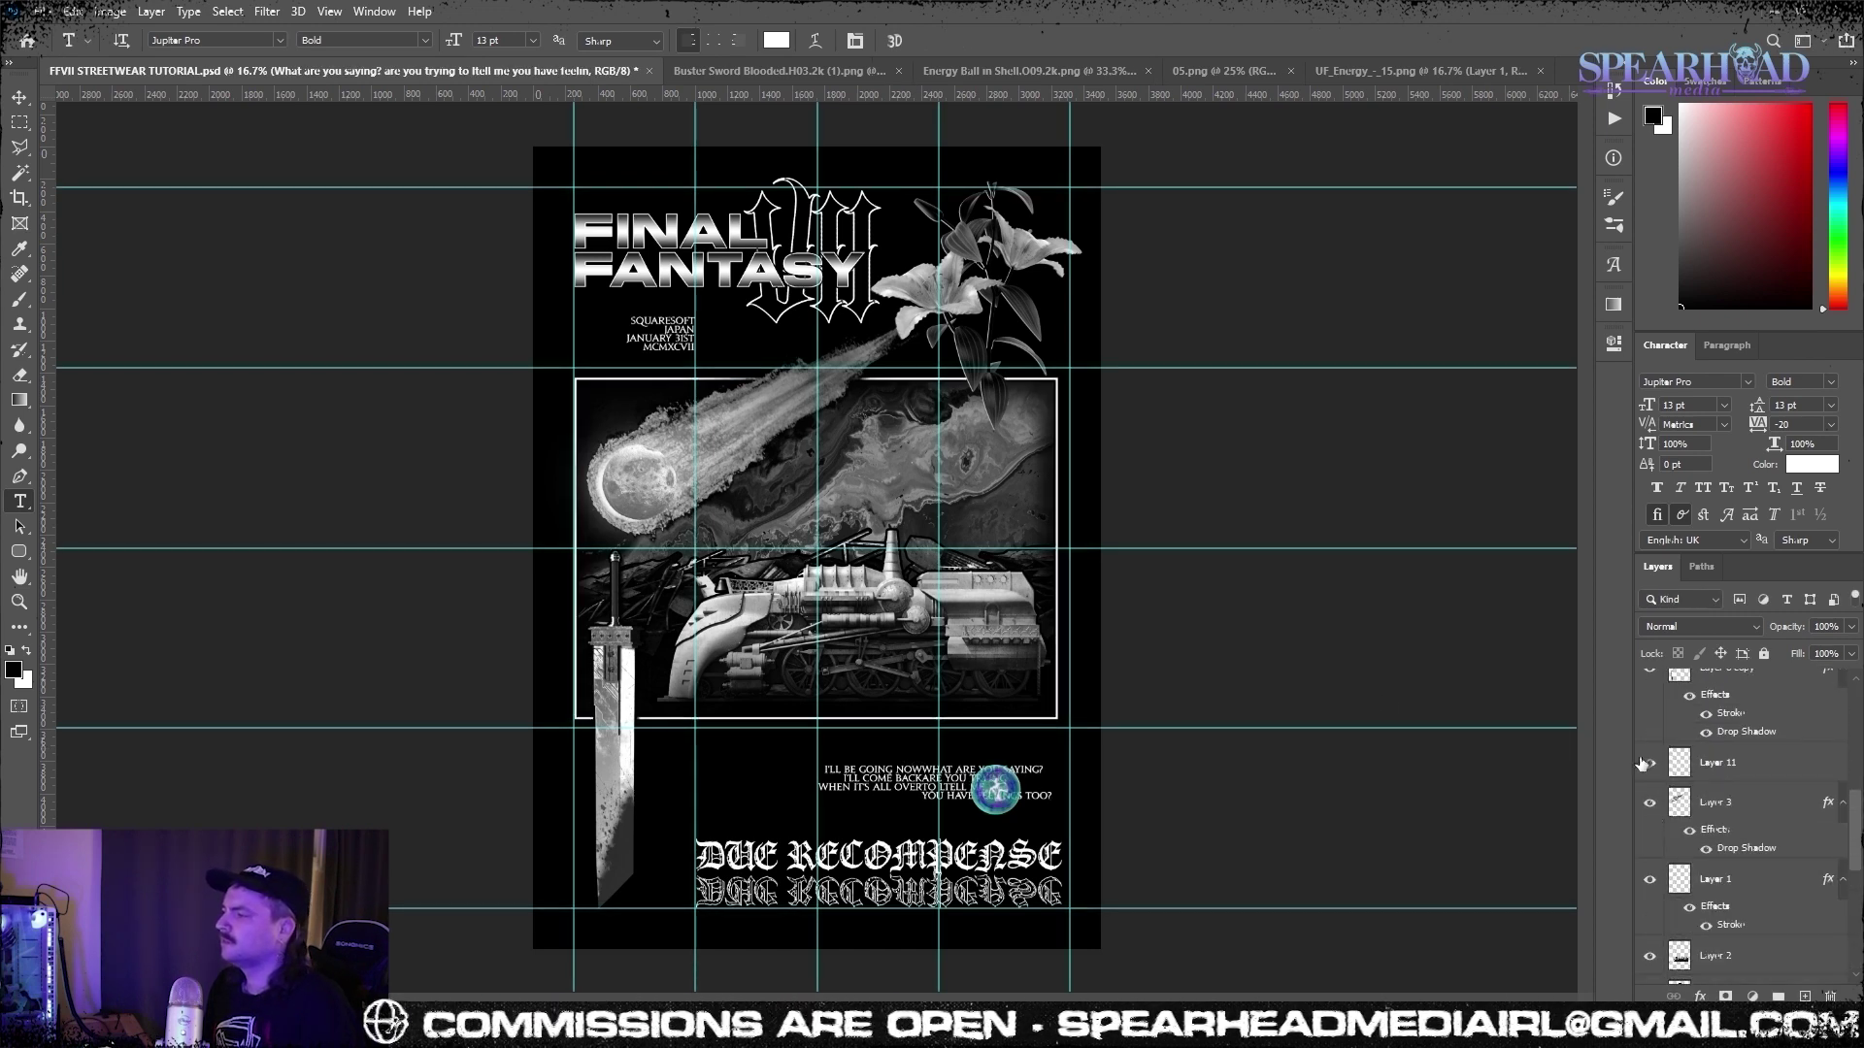
pyautogui.click(1709, 763)
pyautogui.scroll(2, 1656, 728)
pyautogui.keyDown('ctrl'); pyautogui.click(1713, 706); pyautogui.keyUp('ctrl')
pyautogui.hotkey('ctrl', 't')
pyautogui.moveTo(1003, 792); pyautogui.dragTo(994, 456)
pyautogui.press('Return')
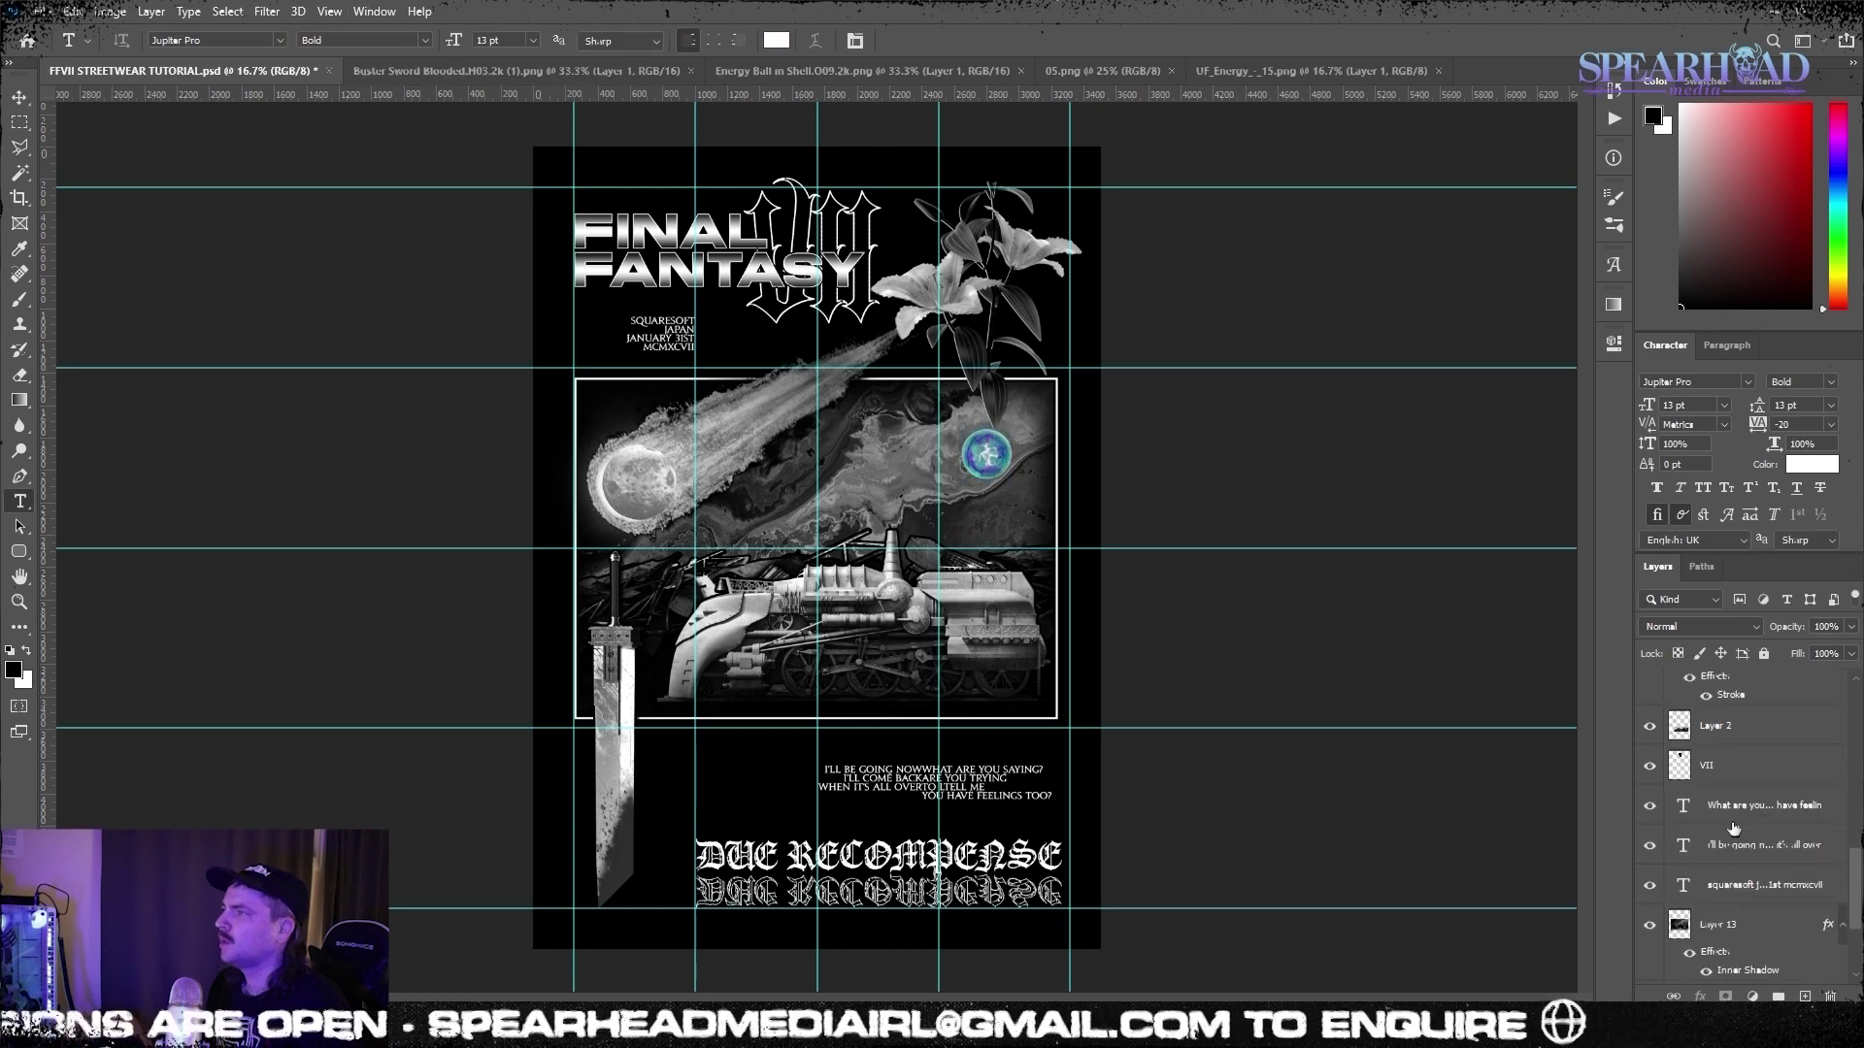
# Left-align the "What are you saying?" quote, correct the word "tell" and re-break the quote into five short lines
pyautogui.click(20, 499)
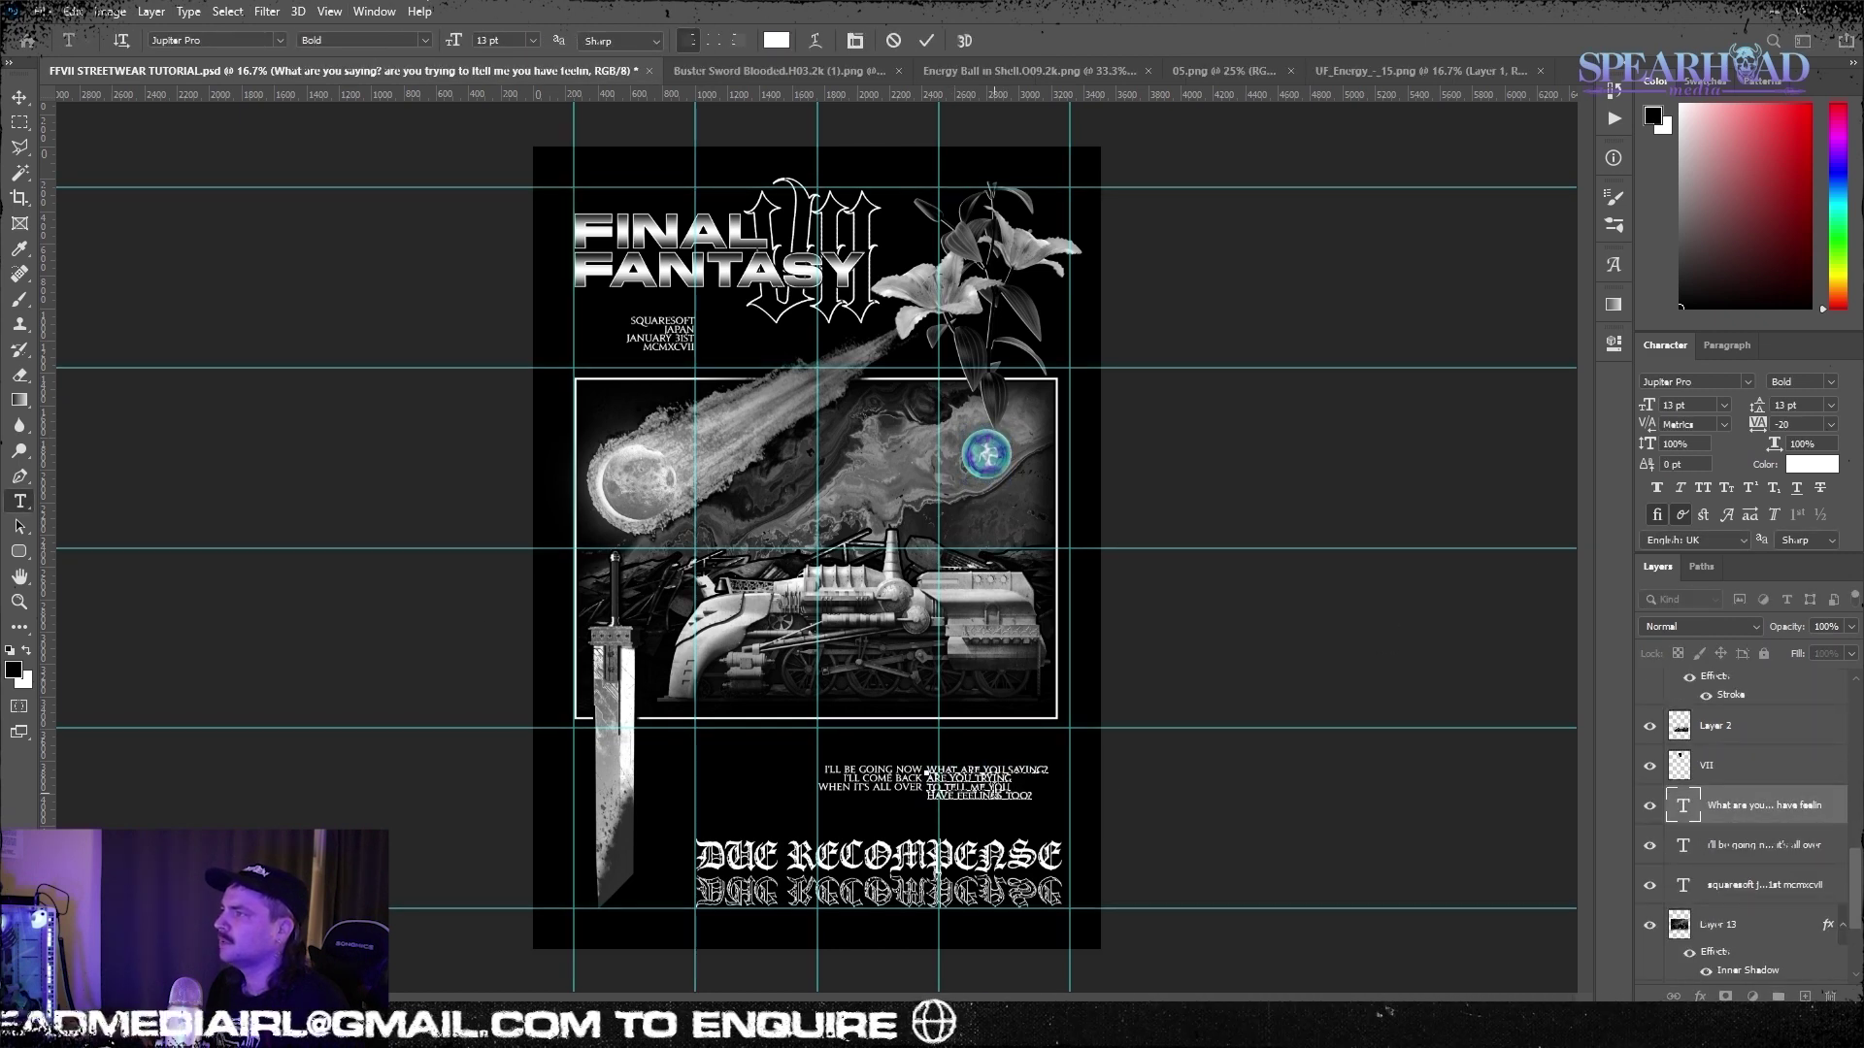
pyautogui.click(20, 98)
pyautogui.press('t')
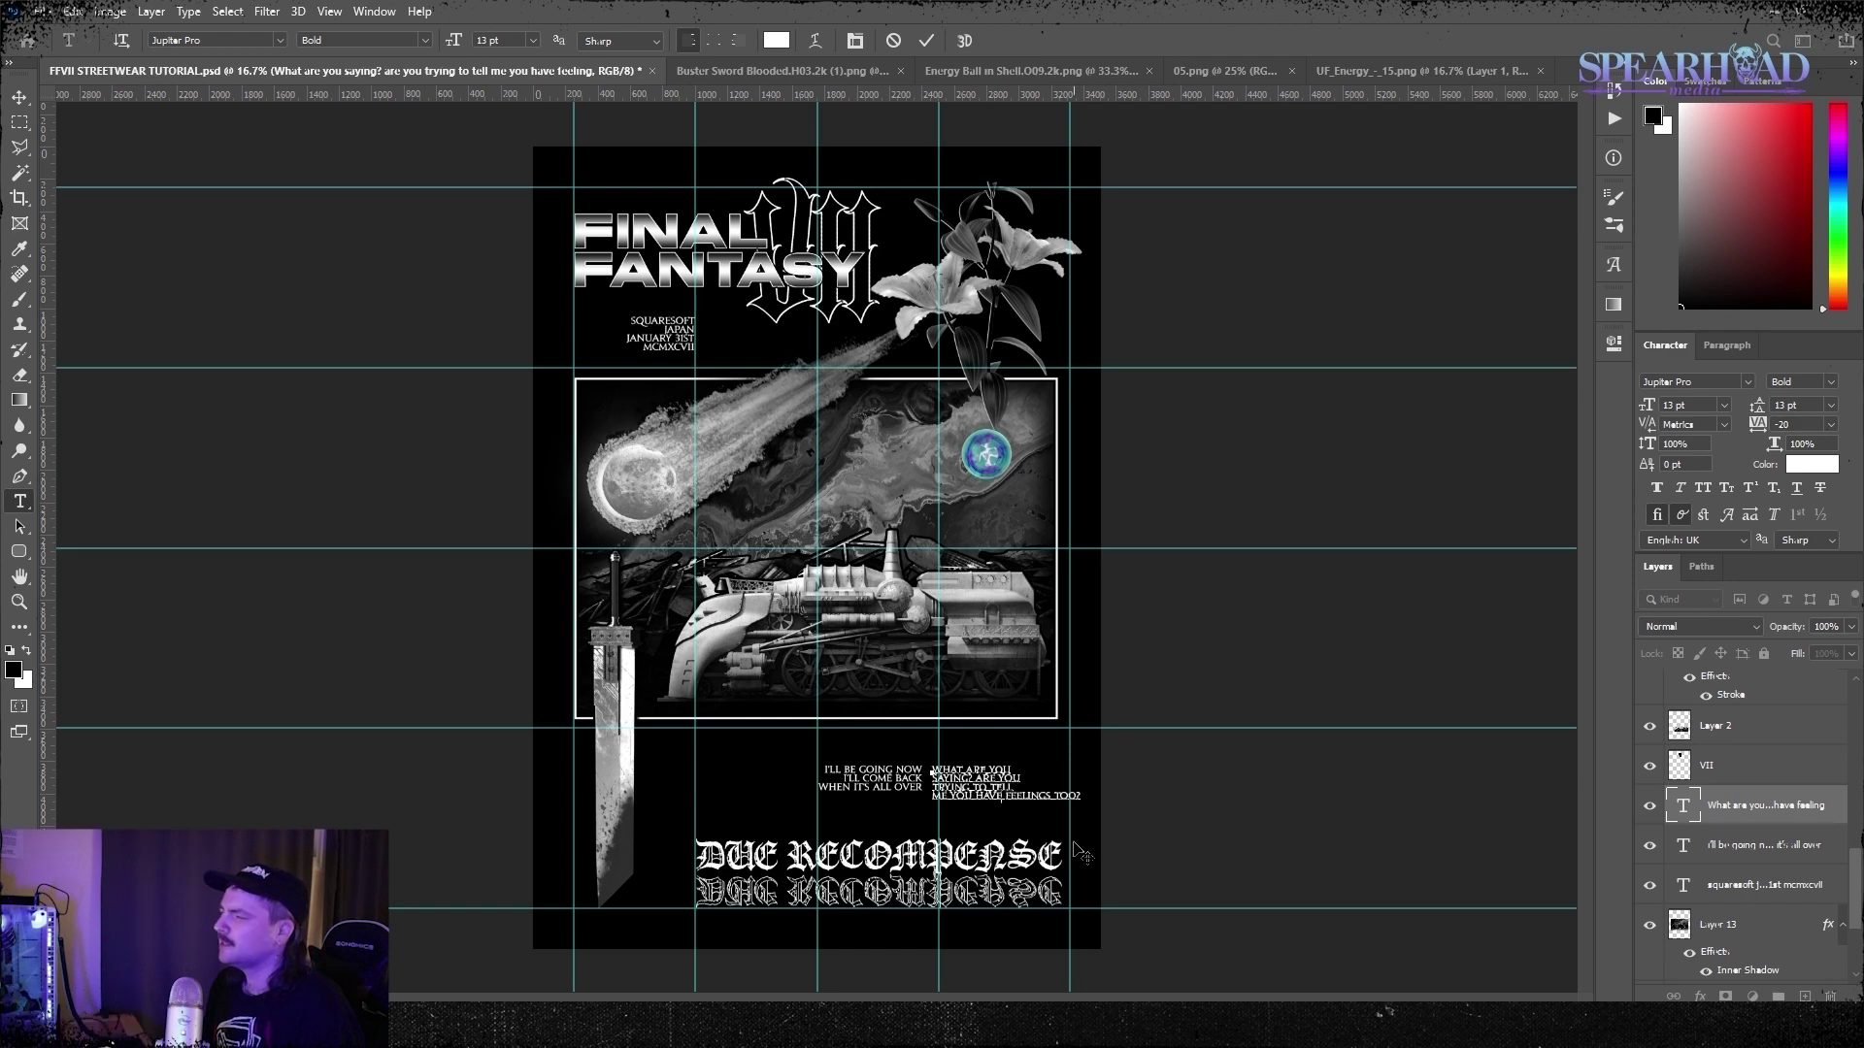
pyautogui.click(22, 101)
# Move both quote text blocks slightly to the right together and hide the guides
pyautogui.keyDown('shift'); pyautogui.click(1780, 853); pyautogui.keyUp('shift')
pyautogui.hotkey('ctrl', 't')
pyautogui.moveTo(985, 786); pyautogui.dragTo(1004, 786)
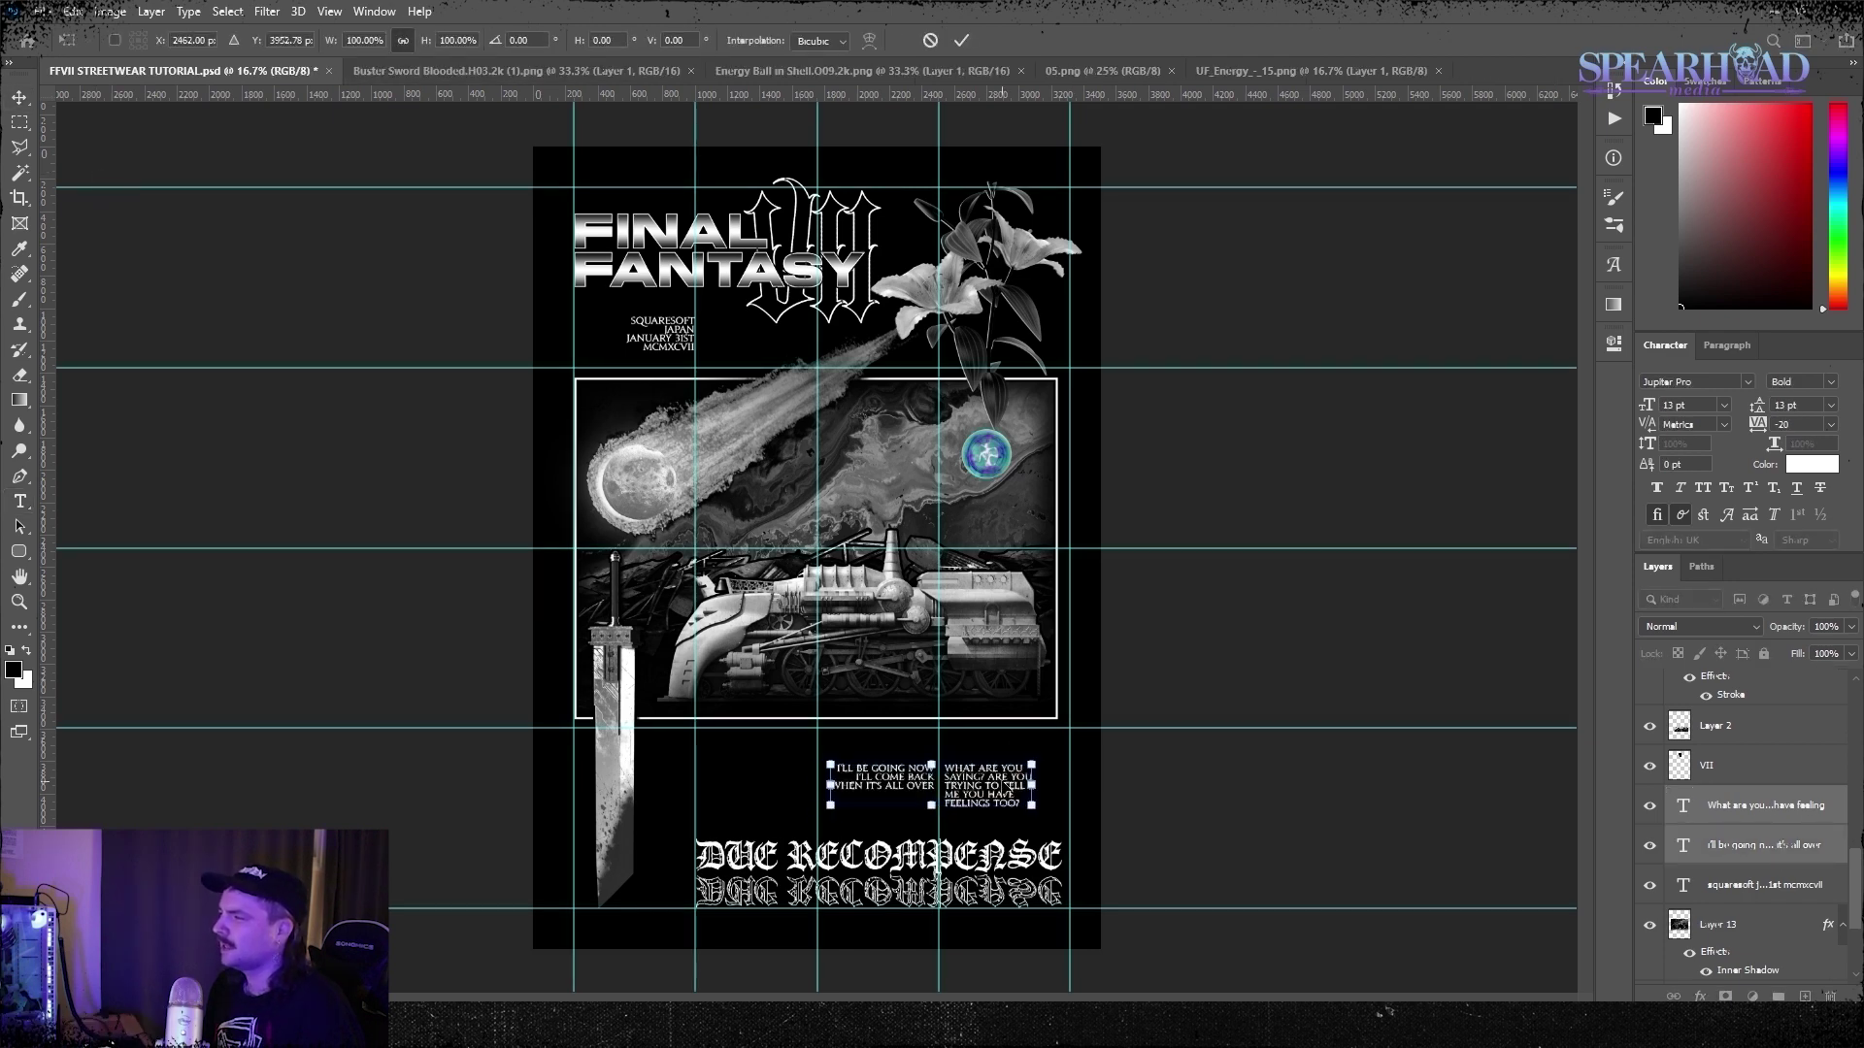
pyautogui.press('Return')
pyautogui.click(329, 10)
pyautogui.click(563, 854)
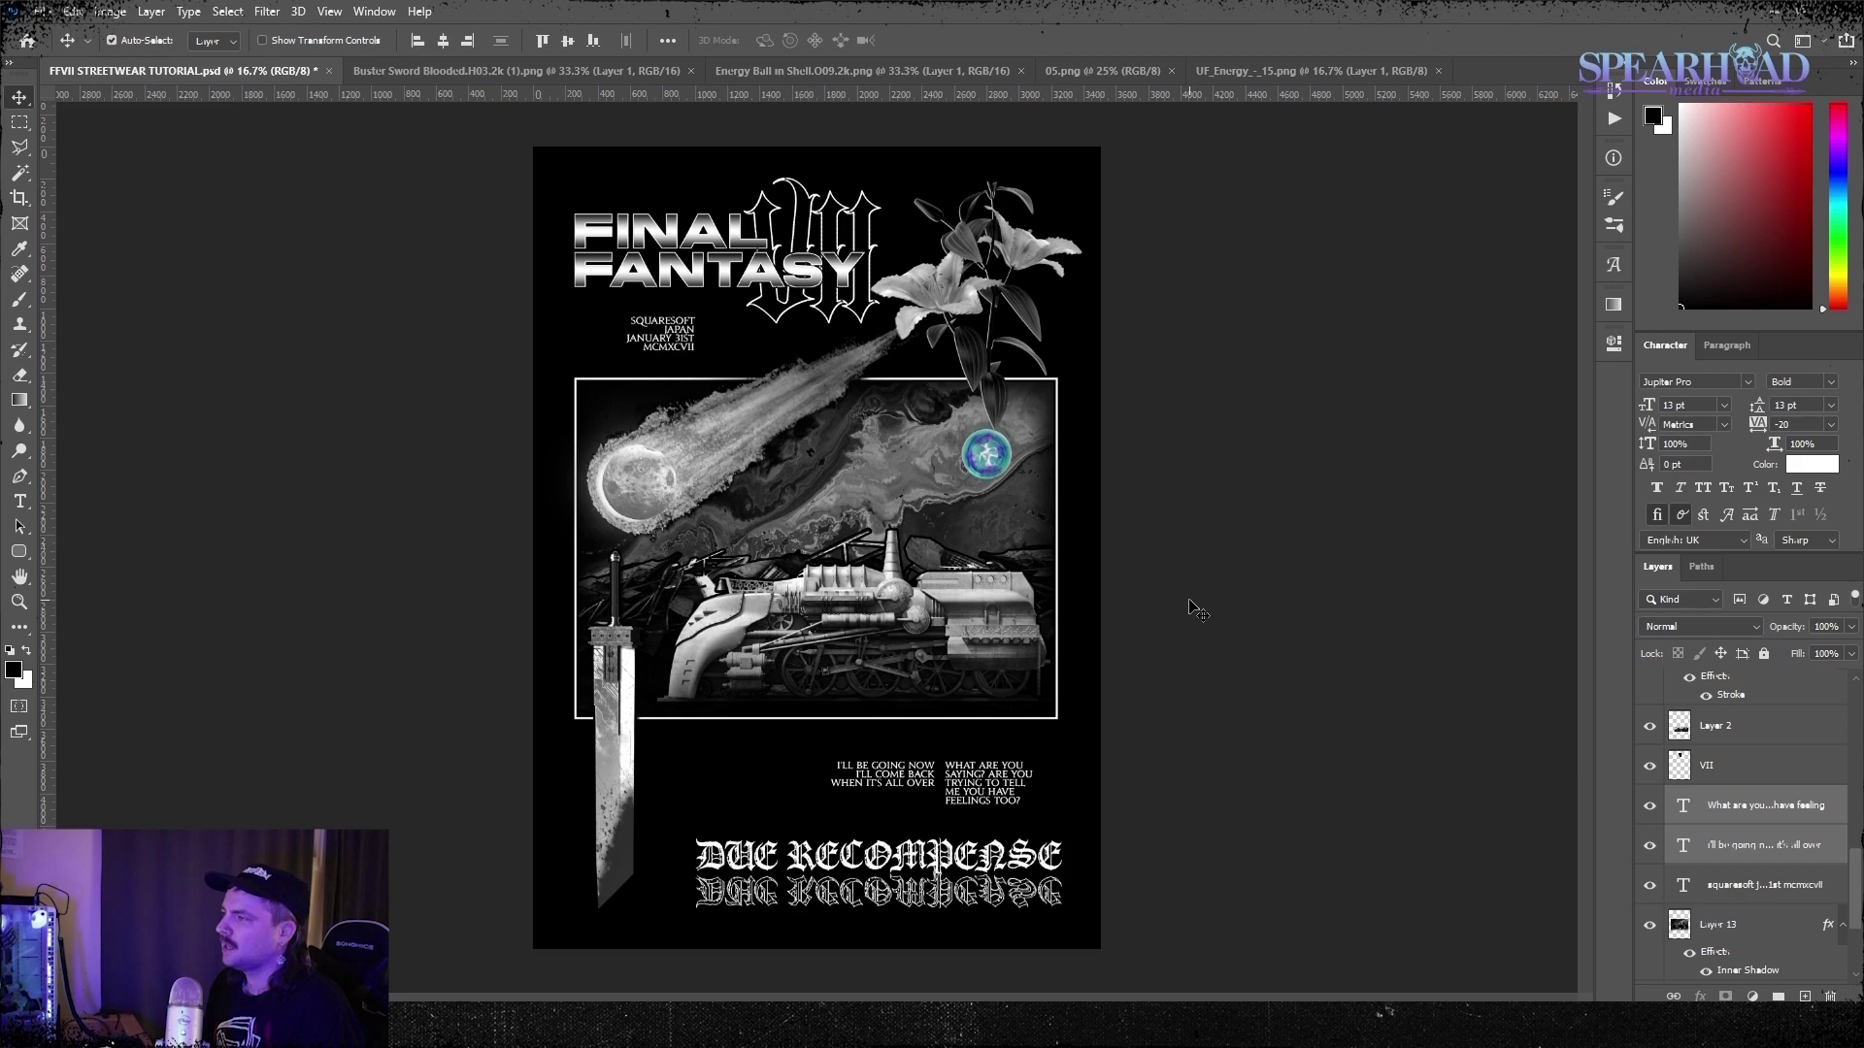
# Rasterize the mirrored outline DUE RECOMPENSE layer and choose a textured brush tip for distressing it
pyautogui.scroll(10, 1775, 908)
pyautogui.rightClick(1728, 843)
pyautogui.click(1541, 454)
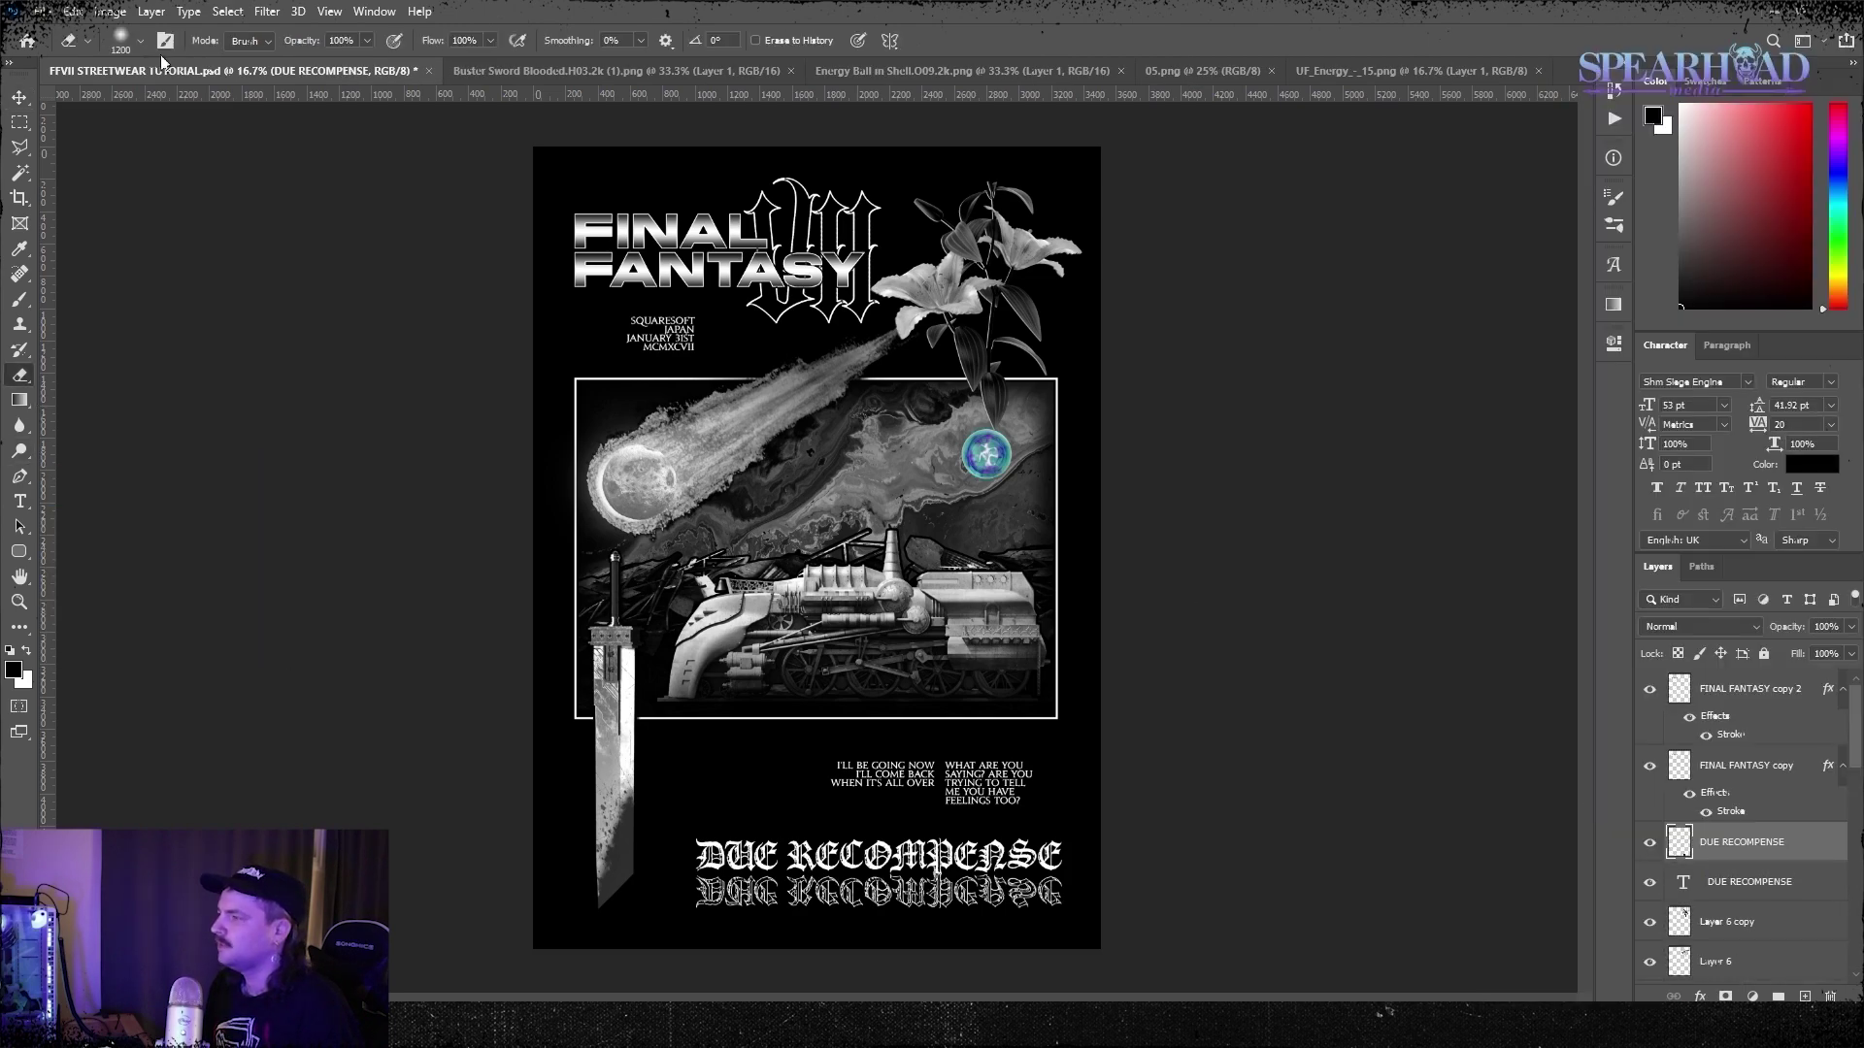
pyautogui.click(140, 40)
pyautogui.click(40, 666)
pyautogui.click(56, 697)
pyautogui.scroll(-1, 68, 697)
pyautogui.click(74, 697)
pyautogui.scroll(-6, 137, 595)
pyautogui.click(175, 555)
pyautogui.press('Return')
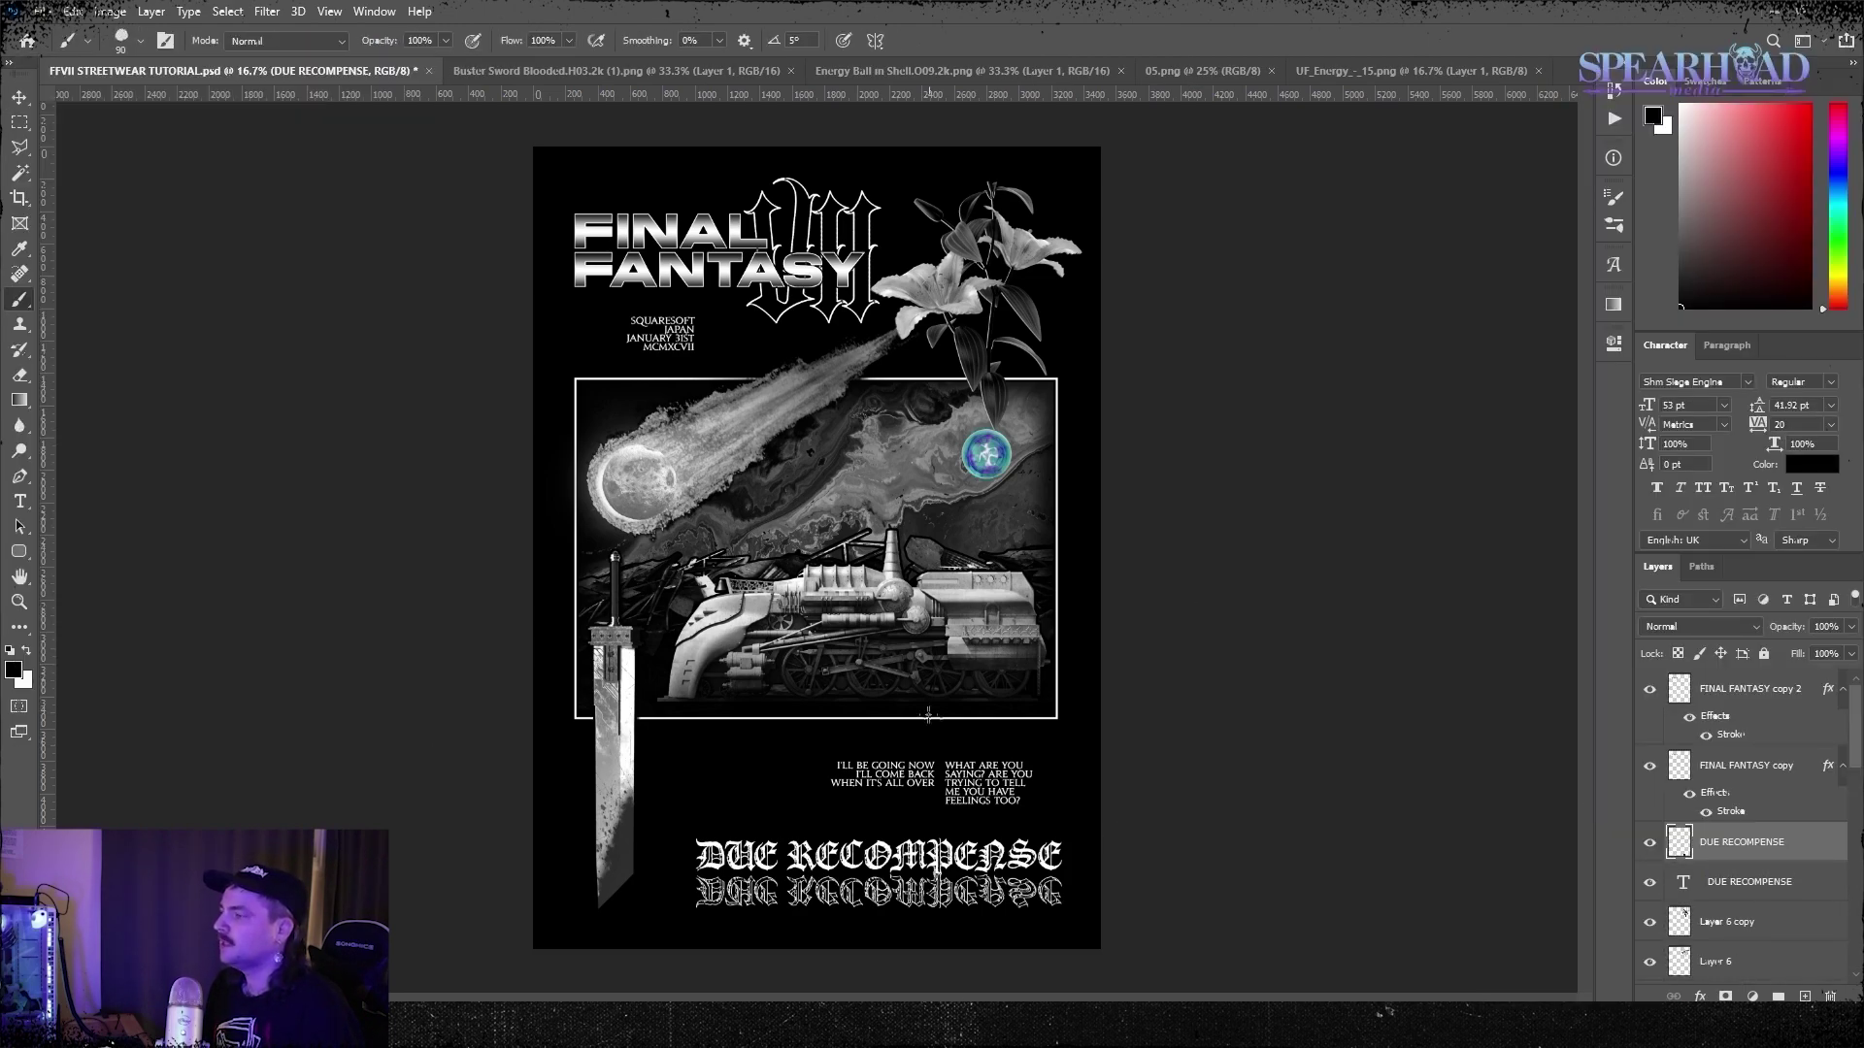
# Undo the trial edits and paint black with a smaller textured brush to break up the mirrored outline lettering's right half
pyautogui.hotkey('ctrl', 'z')
pyautogui.hotkey('ctrl', 'z')
pyautogui.hotkey('ctrl', '+')
pyautogui.hotkey('ctrl', '+')
pyautogui.hotkey('ctrl', '+')
pyautogui.moveTo(1194, 874); pyautogui.dragTo(1041, 312)
pyautogui.moveTo(1066, 970); pyautogui.dragTo(881, 587)
pyautogui.press('[')
pyautogui.press('[')
pyautogui.press('[')
pyautogui.press('[')
pyautogui.press('[')
pyautogui.press('[')
pyautogui.press('[')
pyautogui.press('[')
pyautogui.press('[')
pyautogui.press('[')
pyautogui.press('[')
pyautogui.press('[')
pyautogui.press('[')
pyautogui.press('[')
pyautogui.press('[')
pyautogui.press('[')
pyautogui.press('[')
pyautogui.press('[')
pyautogui.press('[')
pyautogui.press('[')
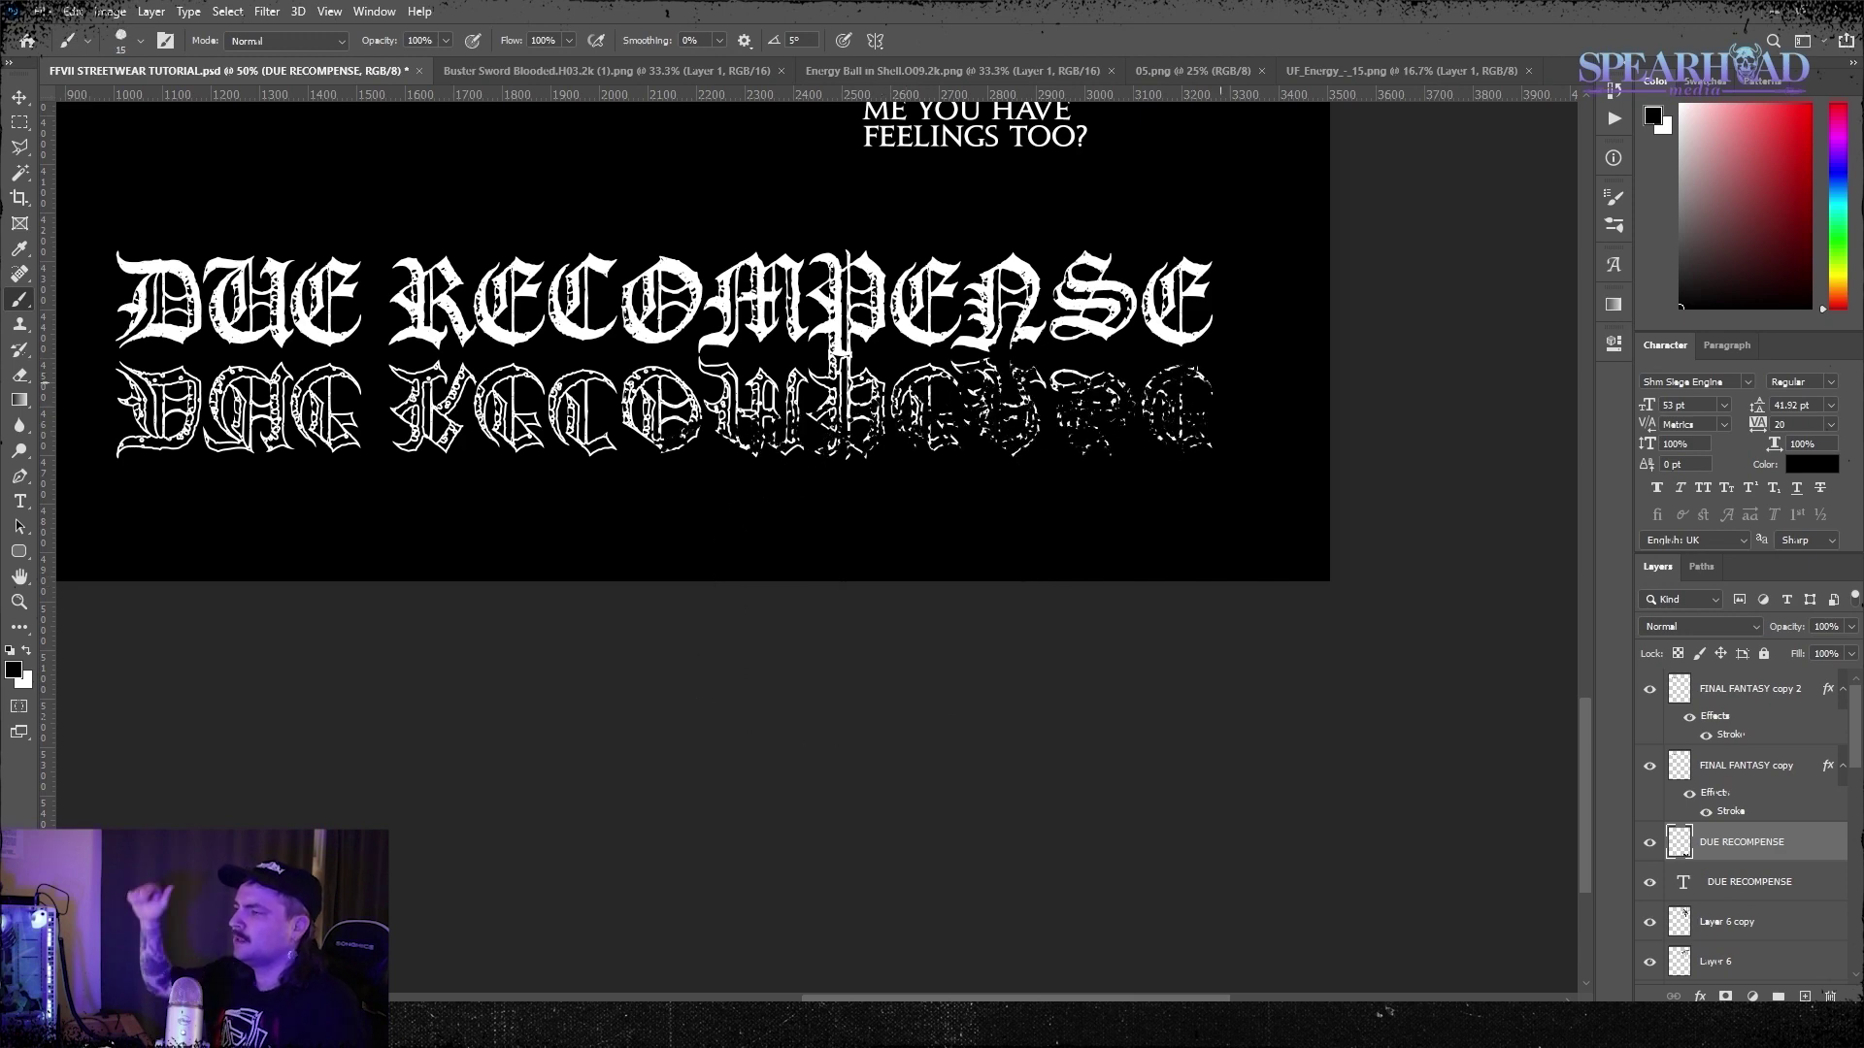
pyautogui.hotkey('ctrl', '0')
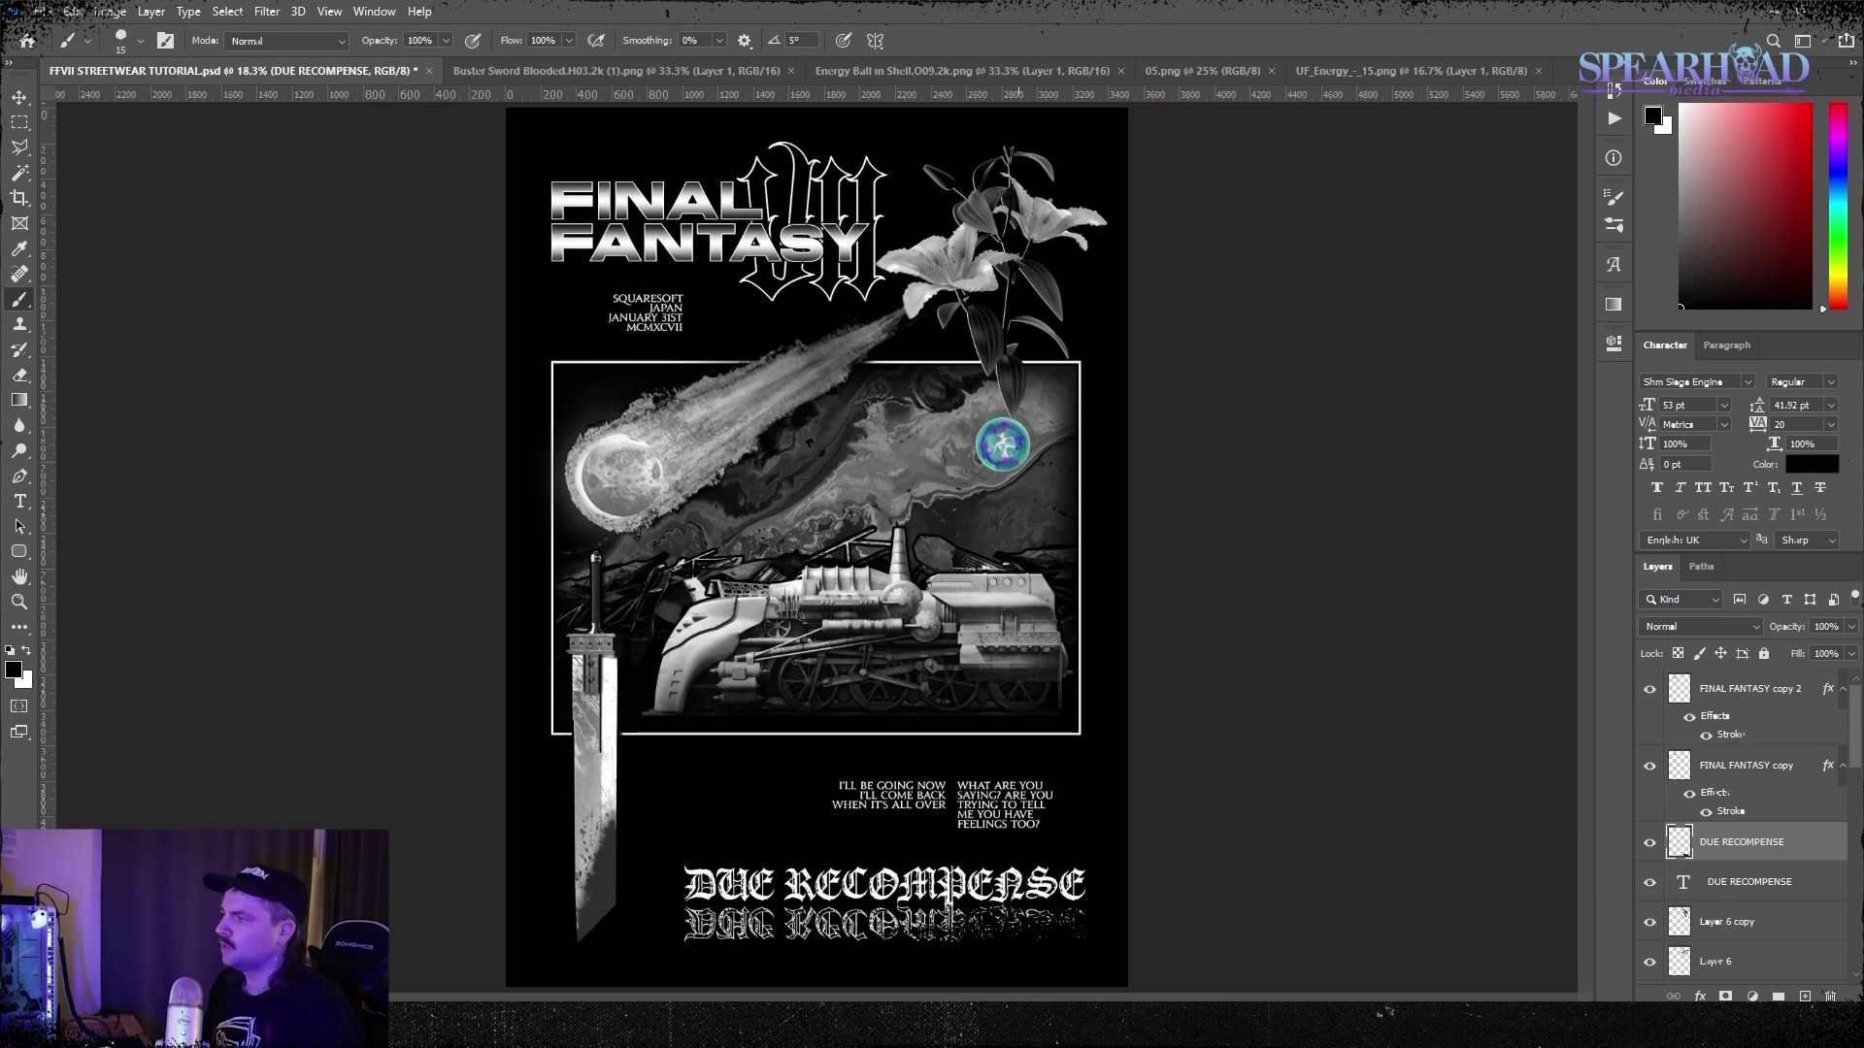
# Show the guides and move both quote text blocks left until their gap sits at the central vertical guide
pyautogui.click(329, 11)
pyautogui.moveTo(386, 398)
pyautogui.click(553, 466)
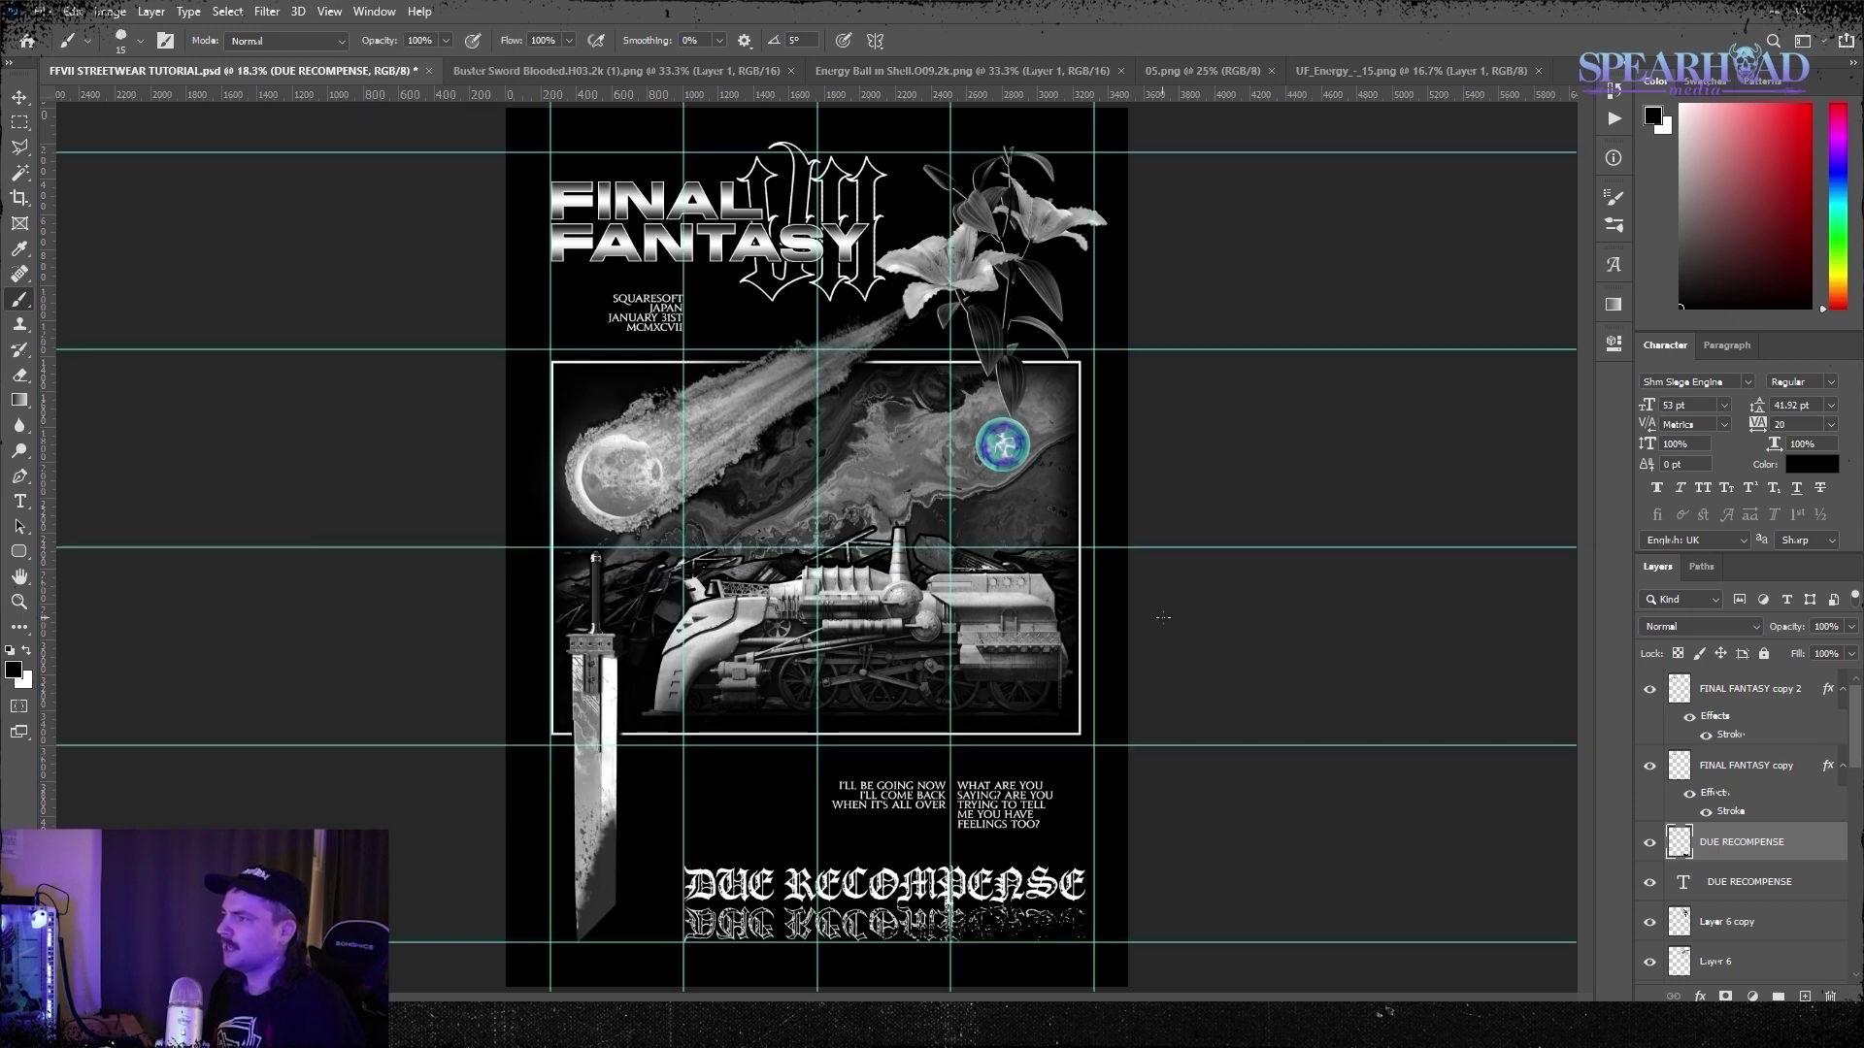
pyautogui.scroll(-10, 1756, 807)
pyautogui.click(1759, 797)
pyautogui.keyDown('shift'); pyautogui.click(1753, 837); pyautogui.keyUp('shift')
pyautogui.hotkey('ctrl', 't')
pyautogui.moveTo(971, 788); pyautogui.dragTo(839, 787)
pyautogui.press('Return')
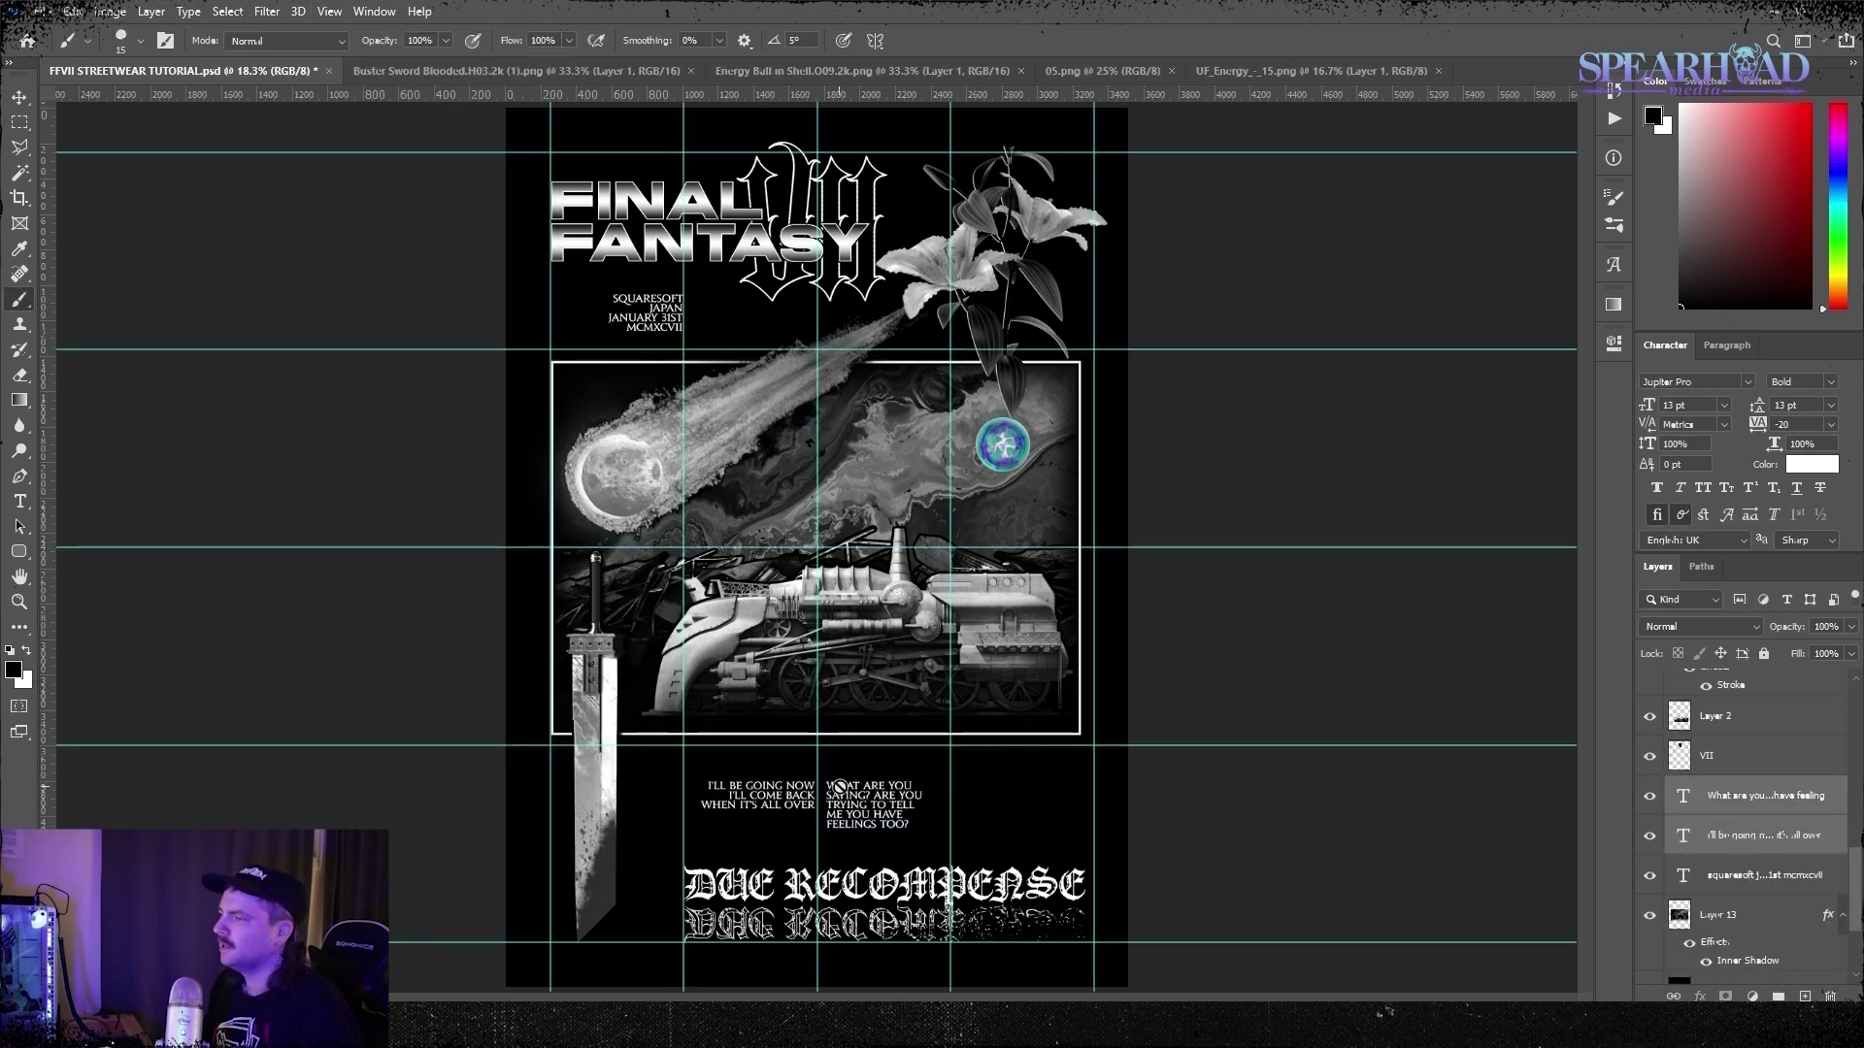
# Hide the solid DUE RECOMPENSE text and flip its distressed outline copy vertically so it reads upright
pyautogui.click(73, 11)
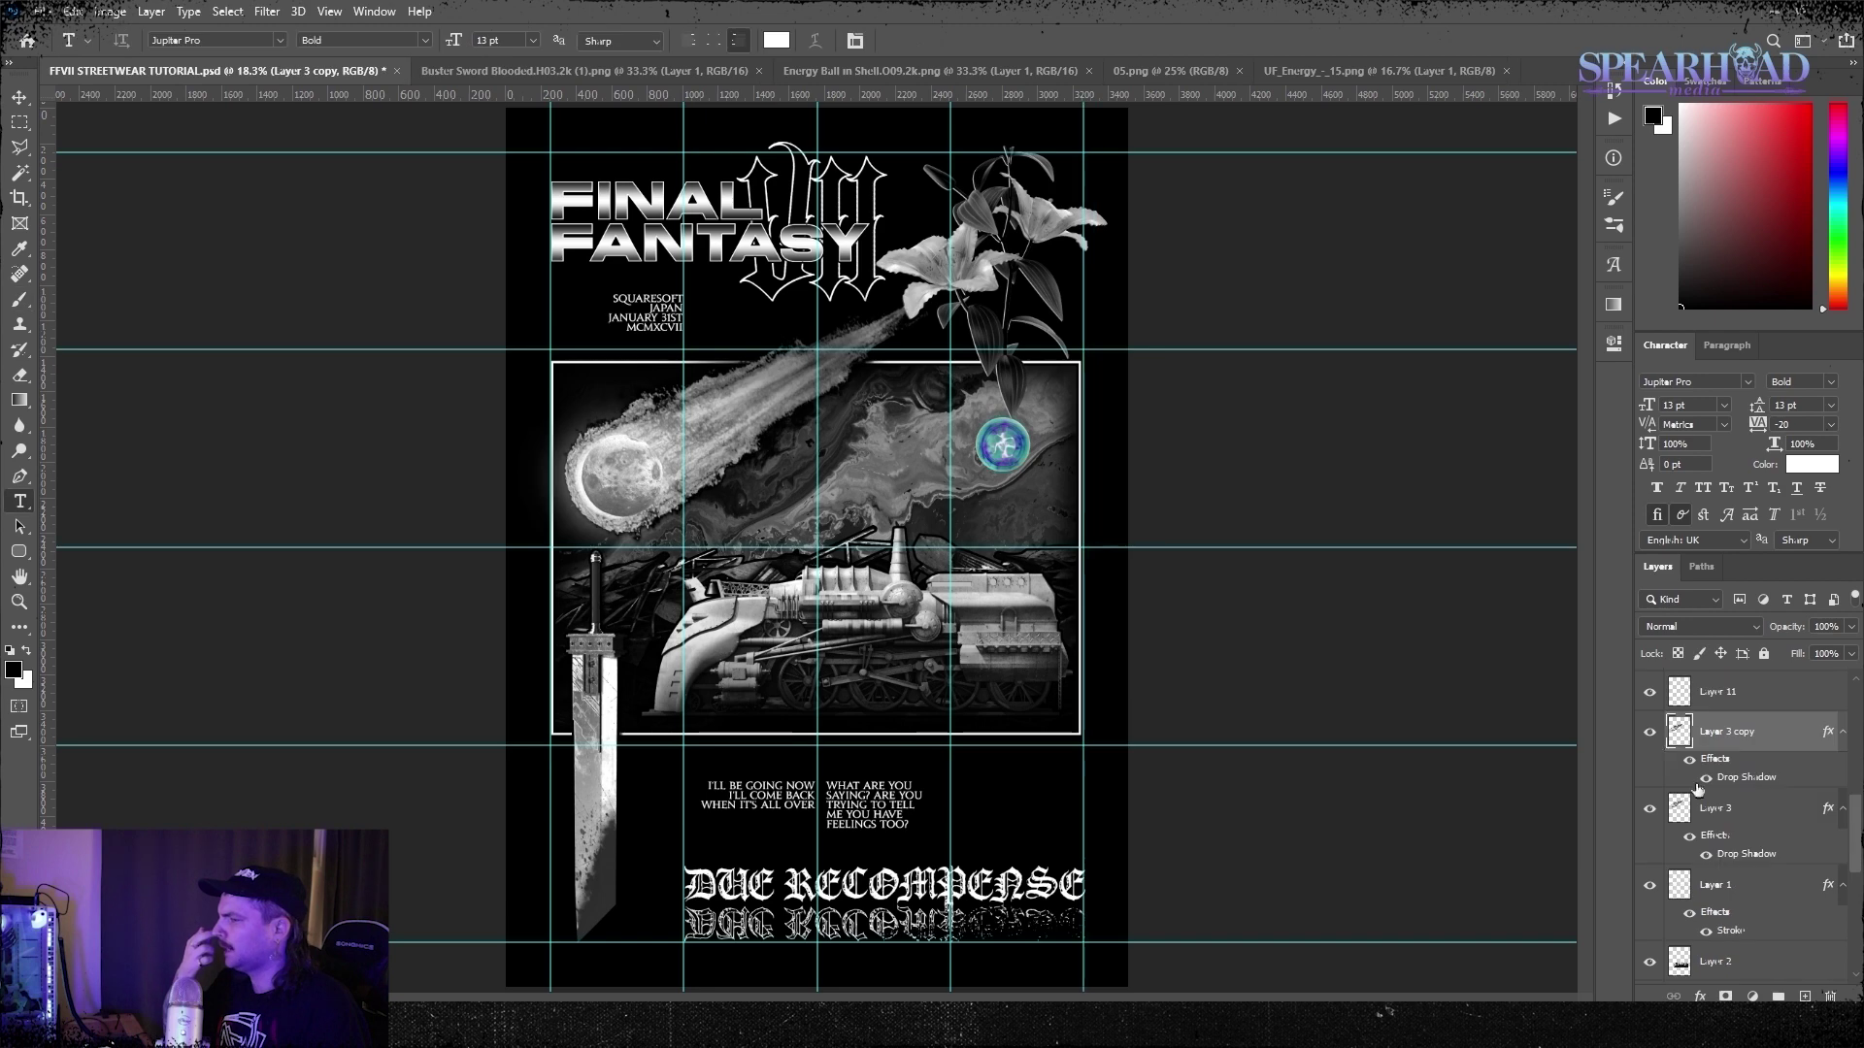
pyautogui.click(1651, 809)
pyautogui.click(1742, 766)
pyautogui.click(73, 12)
pyautogui.moveTo(141, 453)
pyautogui.click(350, 773)
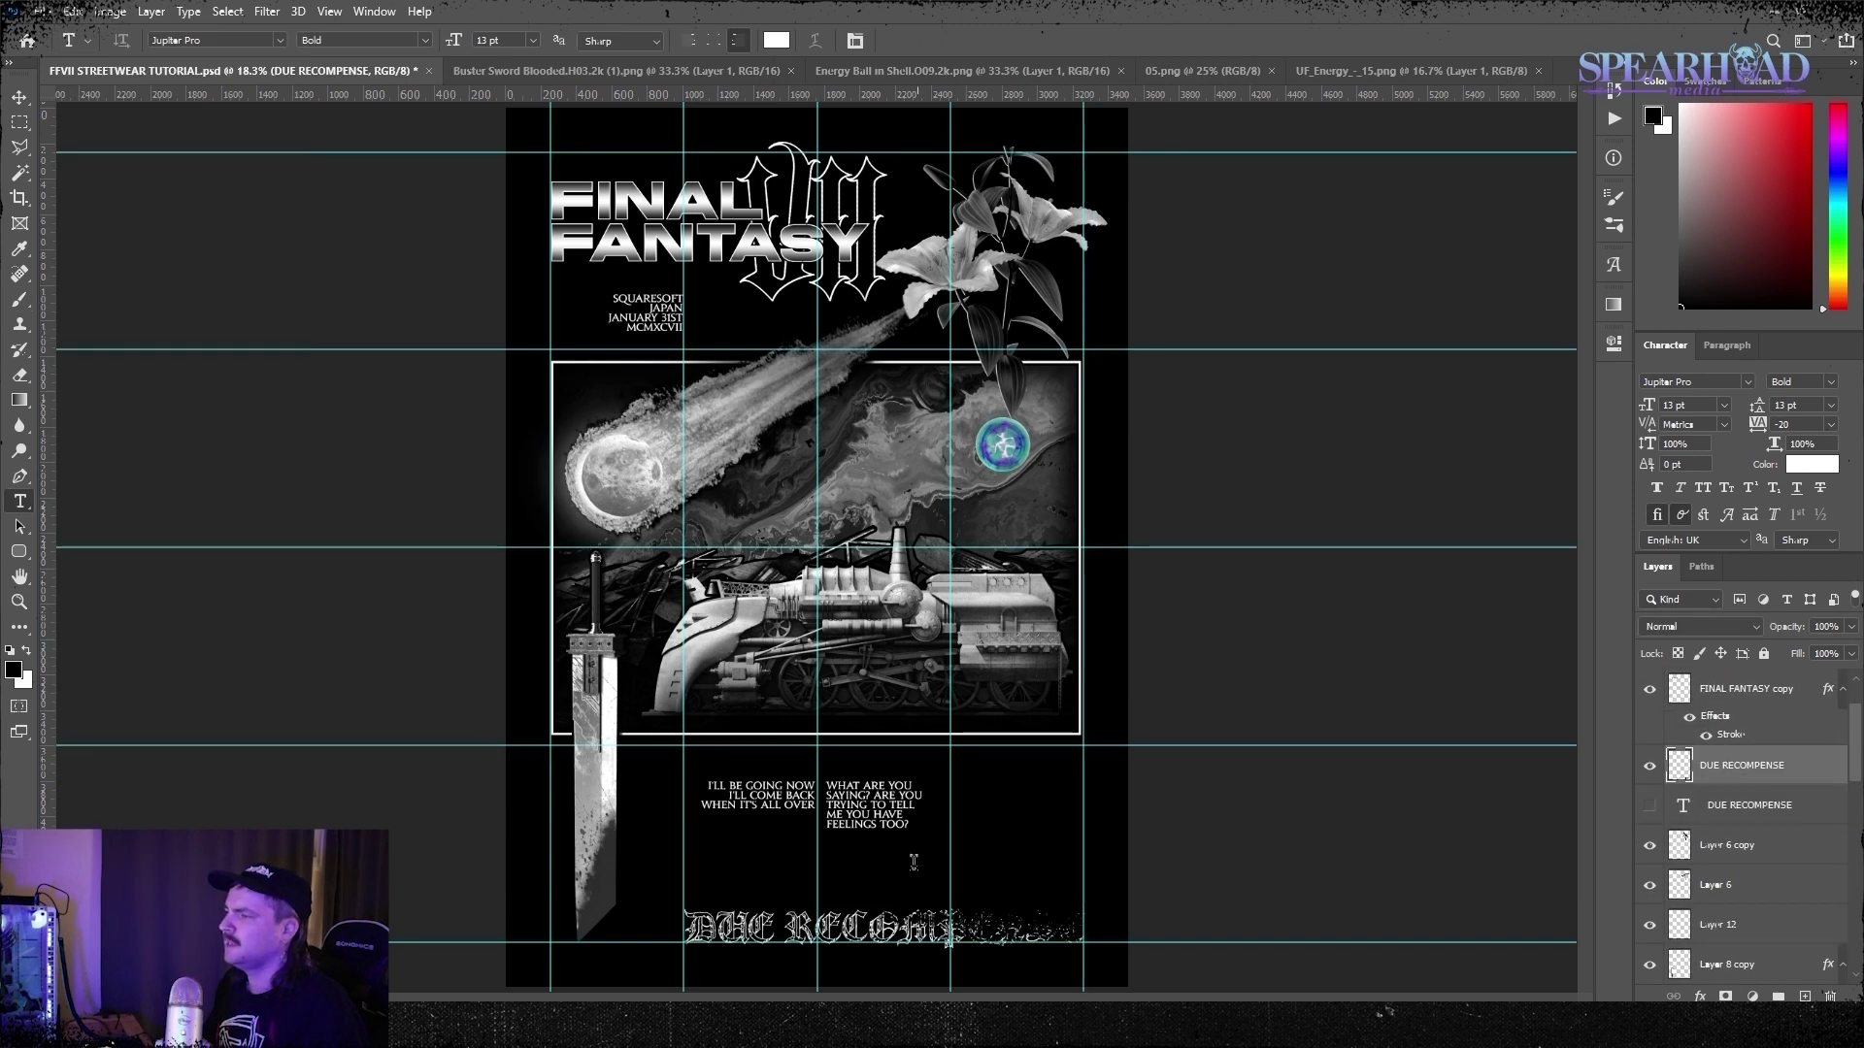
# Re-break the "What are you saying?" quote into six lines and punctuate the "I'll be going now" quote with full stops
pyautogui.click(887, 786)
pyautogui.press('Return')
pyautogui.press('BackSpace')
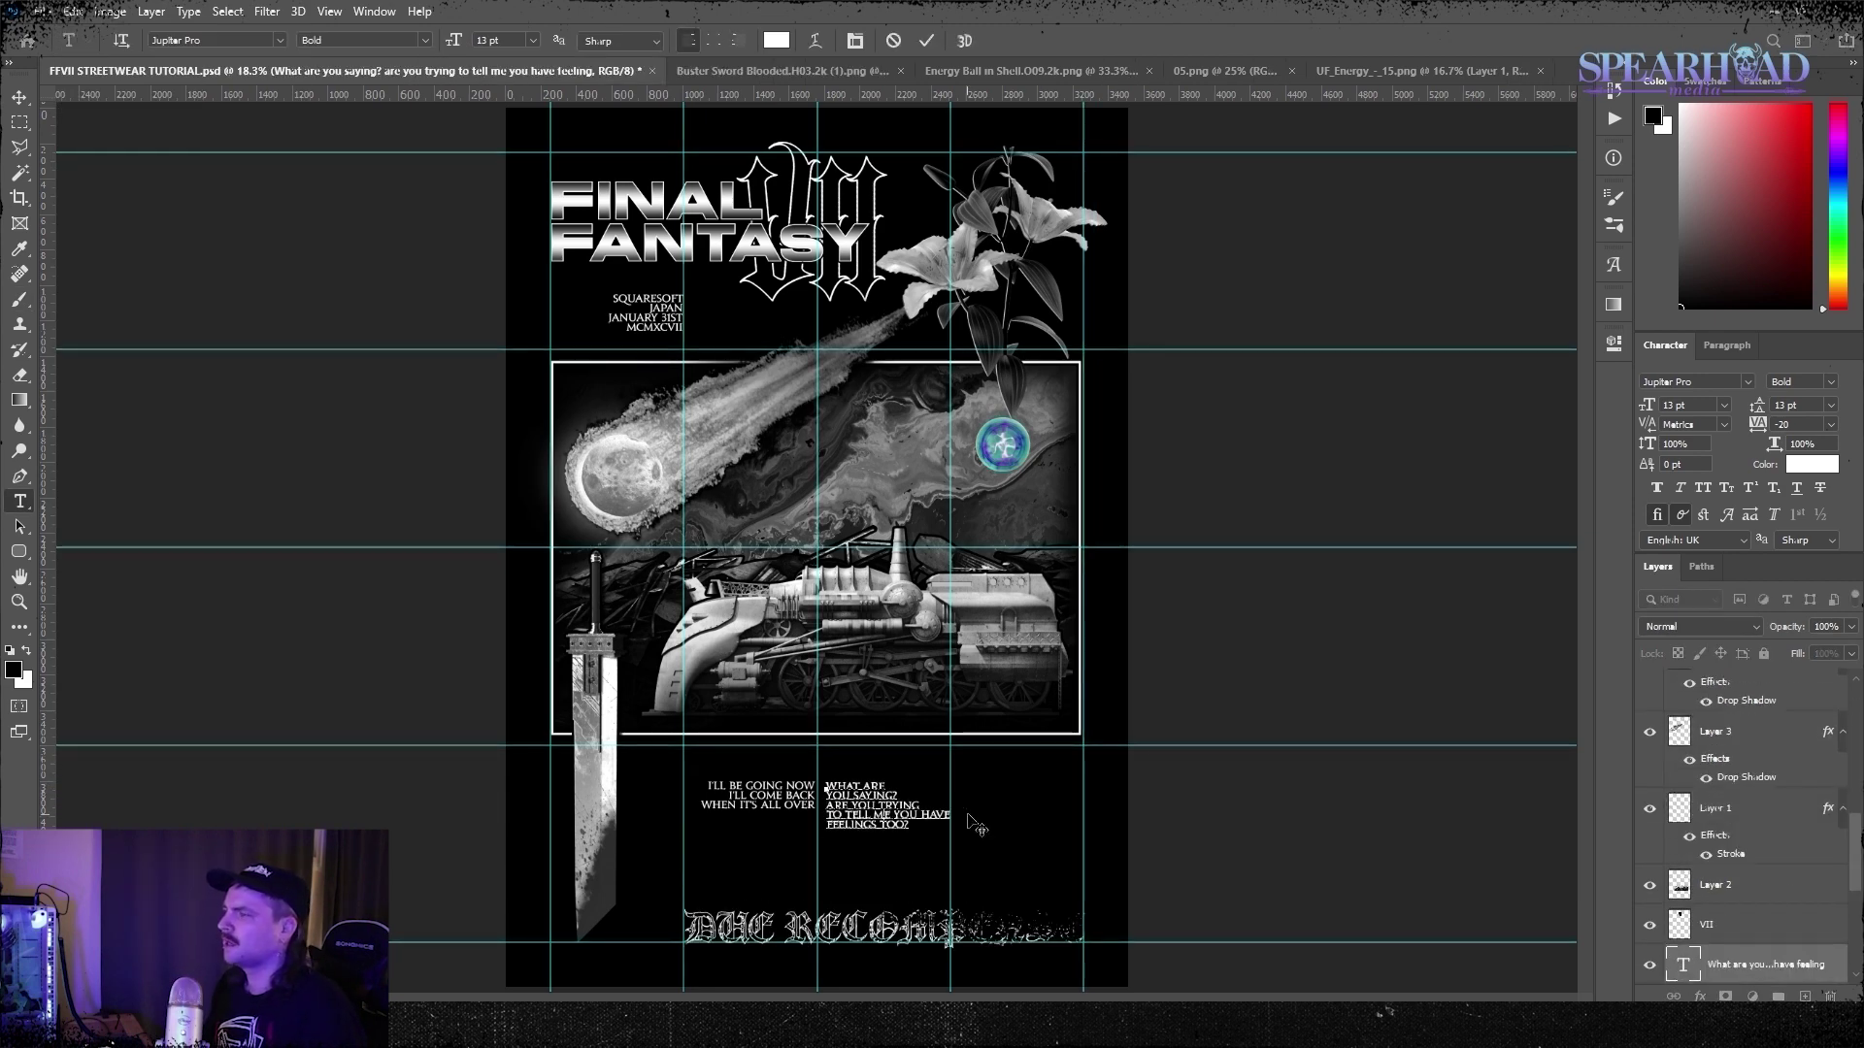
pyautogui.click(800, 784)
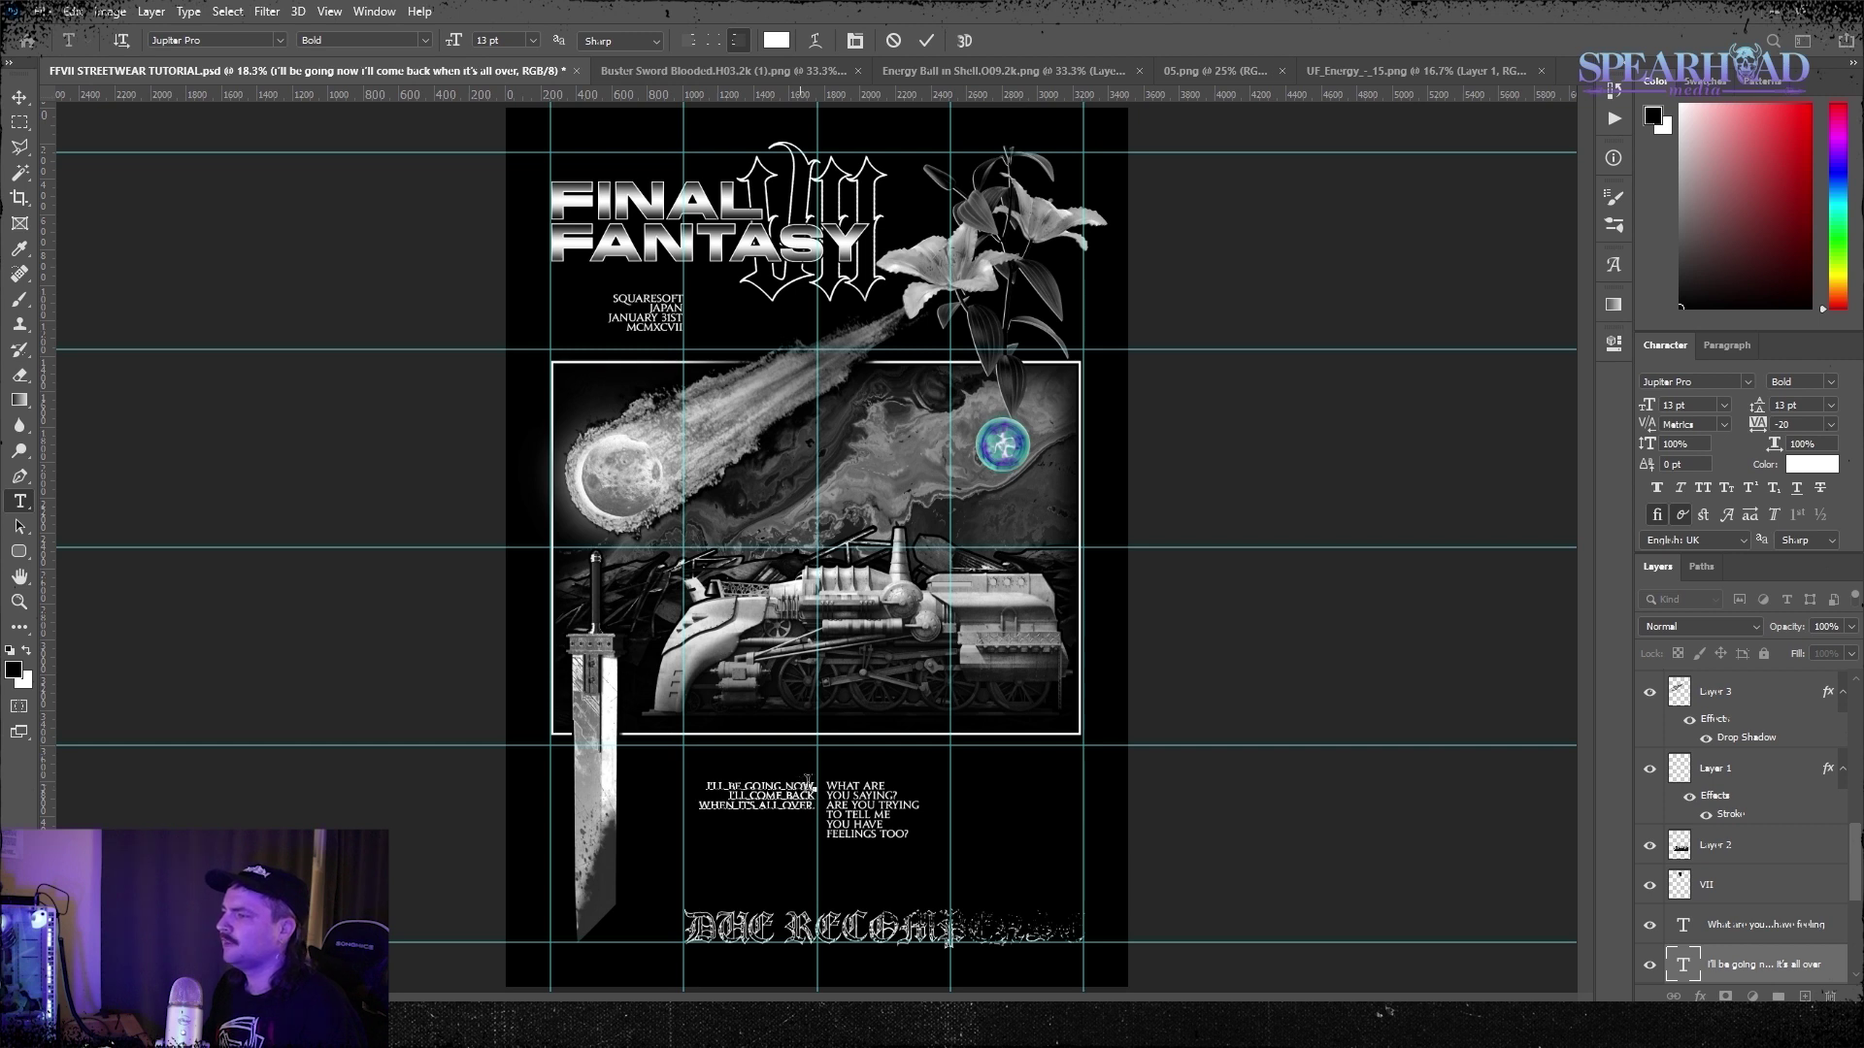
pyautogui.click(21, 123)
# Select Layer 11 and Layer 12 of the orb and move them below the "I'll be going now" quote
pyautogui.scroll(6, 1679, 888)
pyautogui.click(1713, 787)
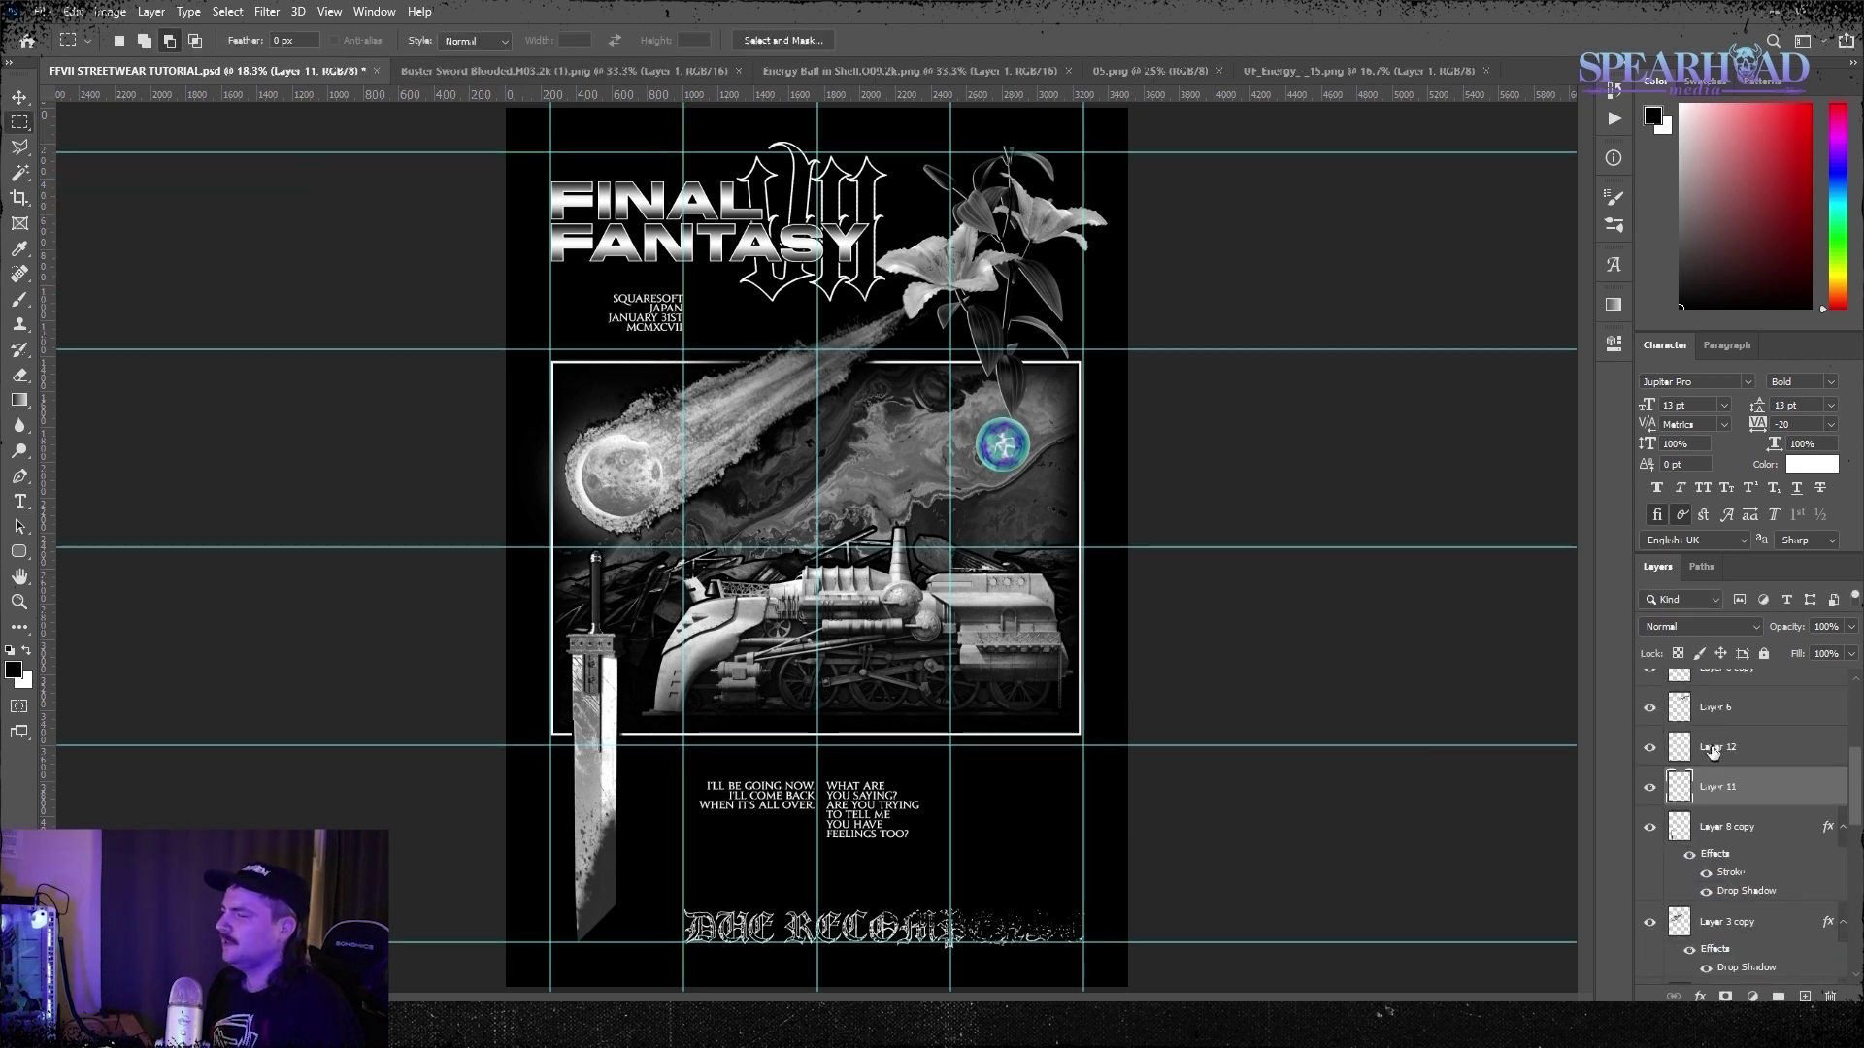
pyautogui.keyDown('shift'); pyautogui.click(1710, 751); pyautogui.keyUp('shift')
pyautogui.hotkey('ctrl', 't')
pyautogui.moveTo(1007, 453); pyautogui.dragTo(914, 669)
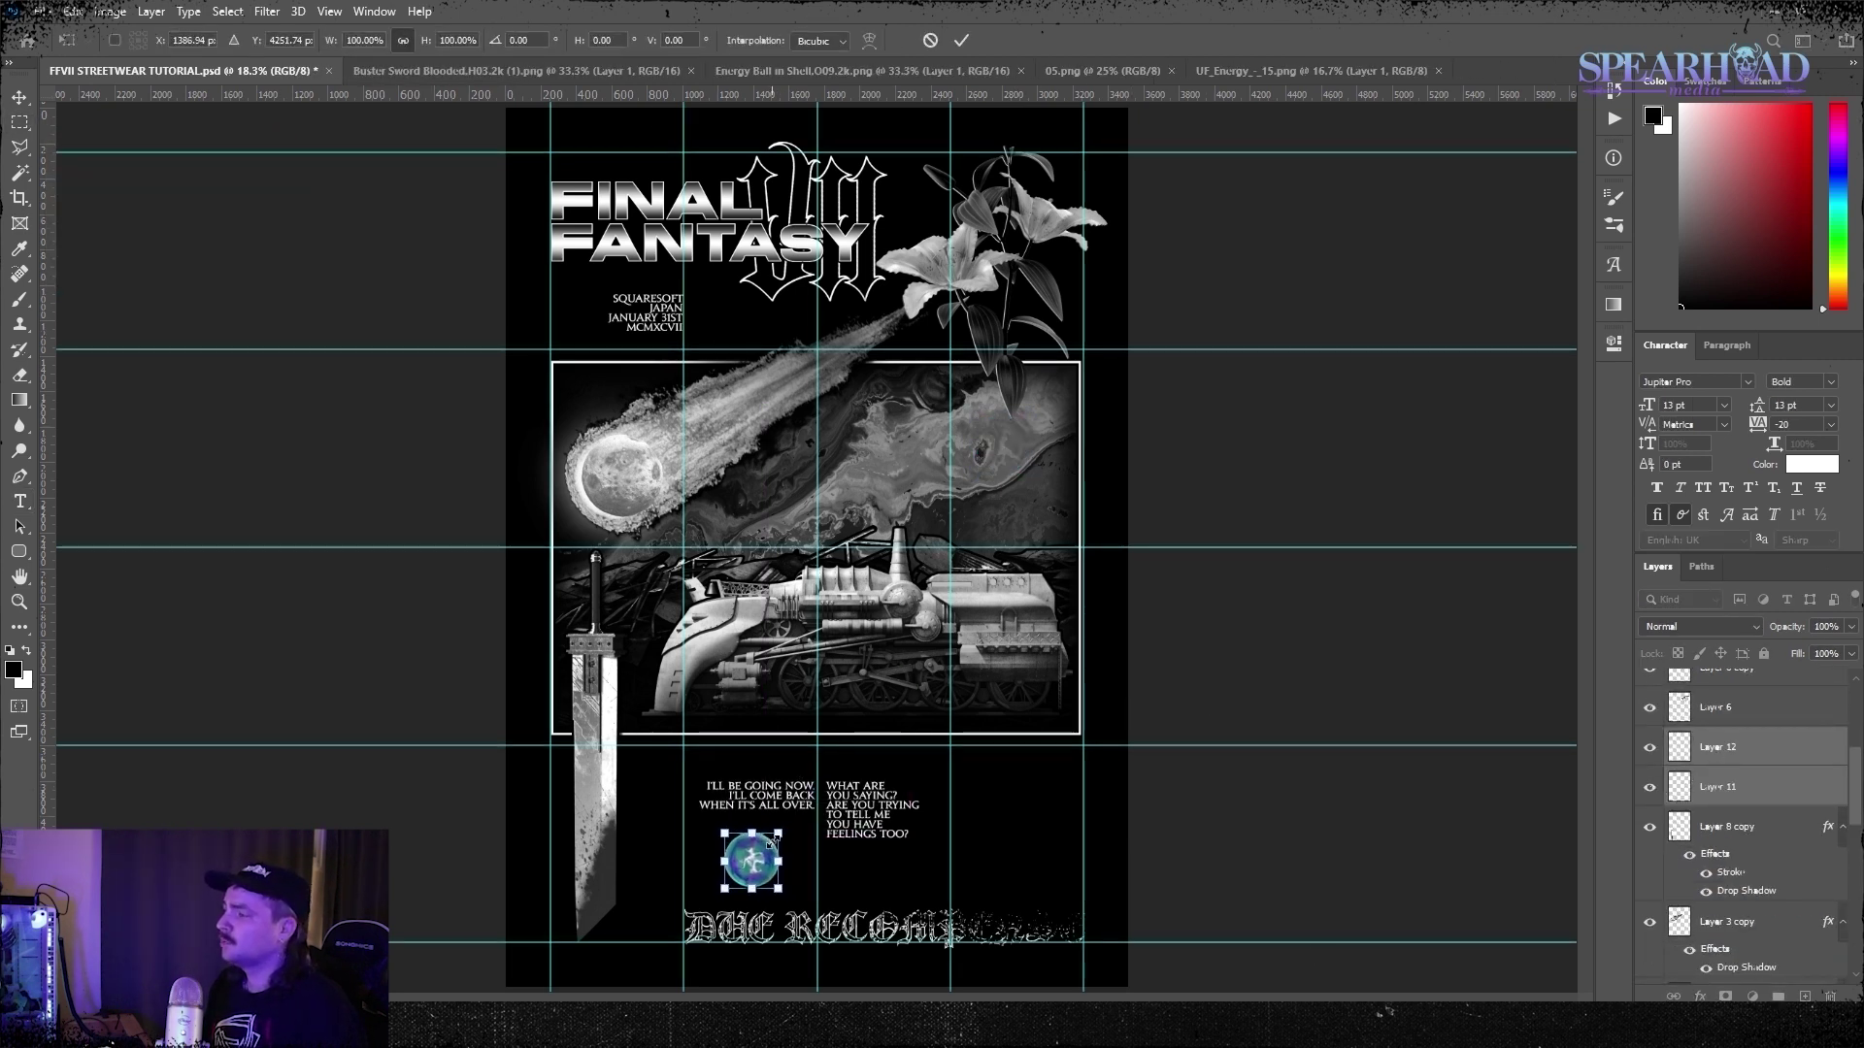
# Duplicate the orb's energy layer and enlarge the copy to about 229%, rotated about 72°, around the orb
pyautogui.click(1684, 751)
pyautogui.hotkey('ctrl', 'j')
pyautogui.hotkey('ctrl', 't')
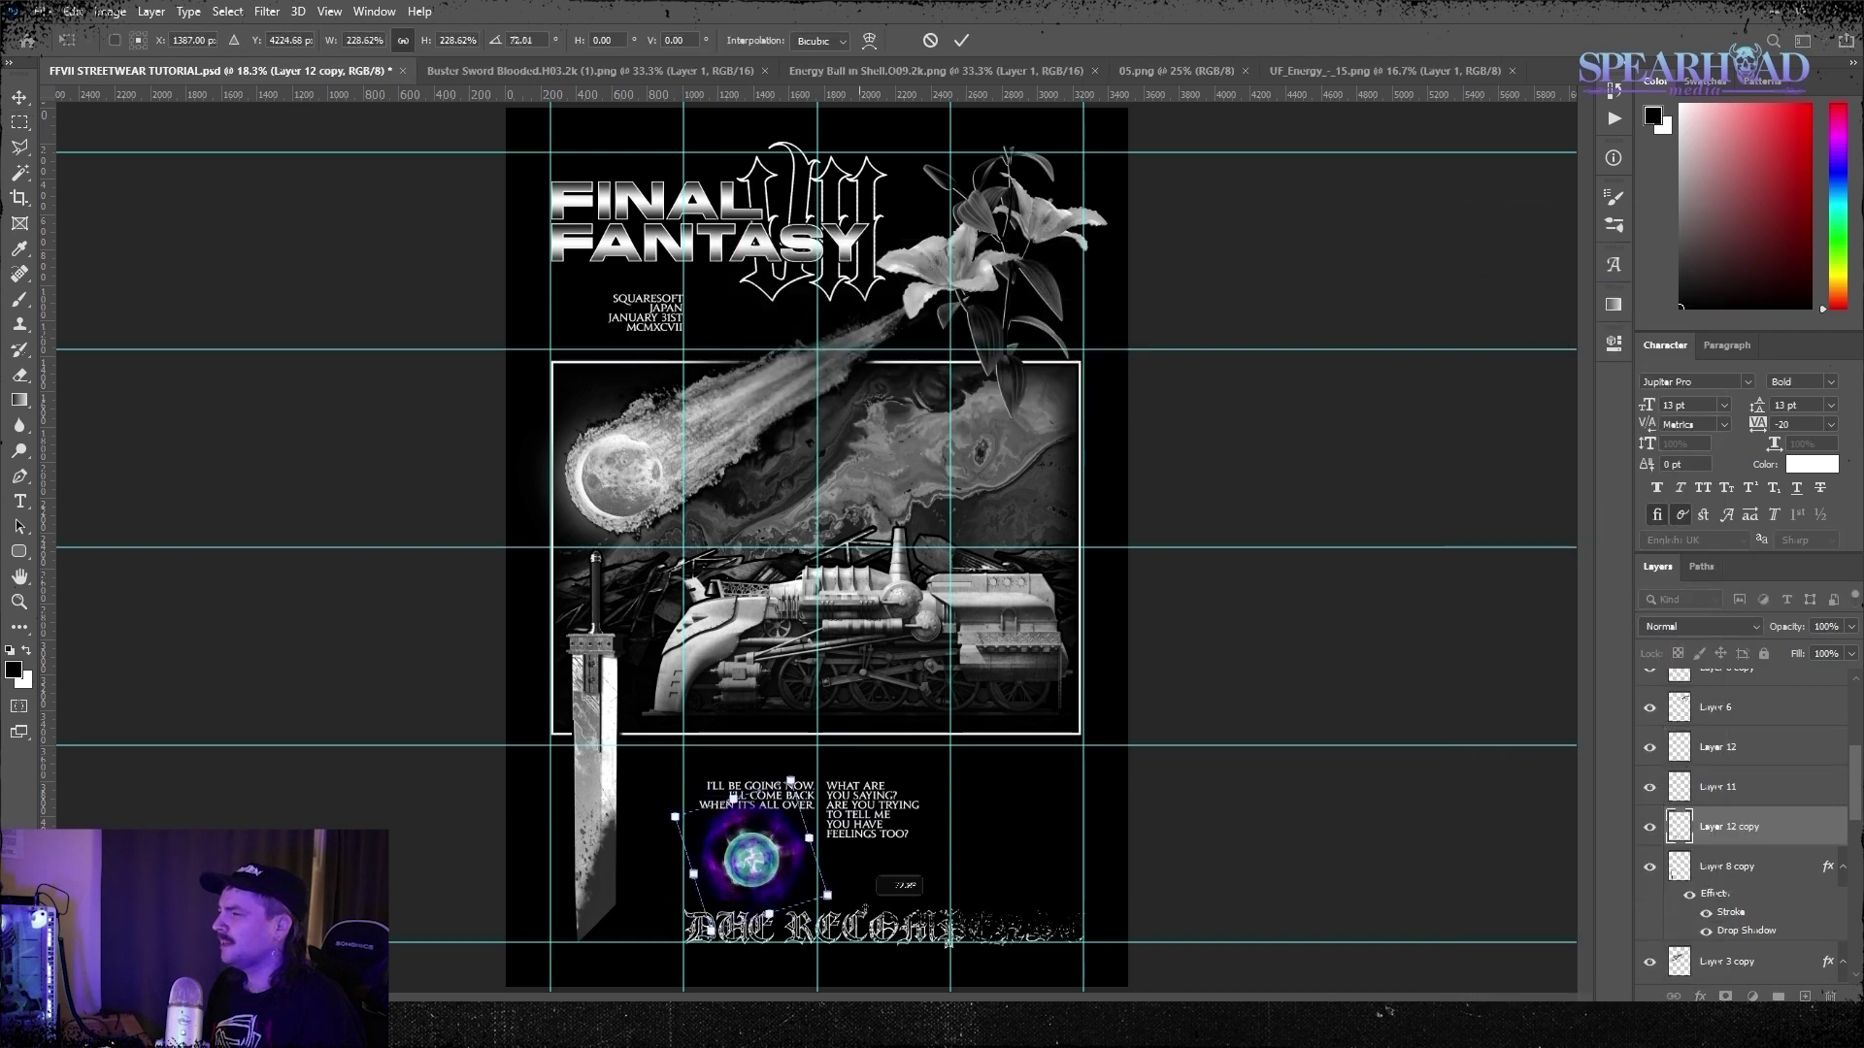
pyautogui.press('Return')
# Merge the orb layers into one and convert the result to black and white
pyautogui.keyDown('shift'); pyautogui.click(1694, 751); pyautogui.keyUp('shift')
pyautogui.rightClick(1693, 750)
pyautogui.click(1609, 766)
pyautogui.hotkey('ctrl', 'alt', 'shift', 'b')
pyautogui.press('Return')
# Rotate the merged orb by about -16° and hide the guides
pyautogui.hotkey('ctrl', 't')
pyautogui.moveTo(899, 853); pyautogui.dragTo(893, 803)
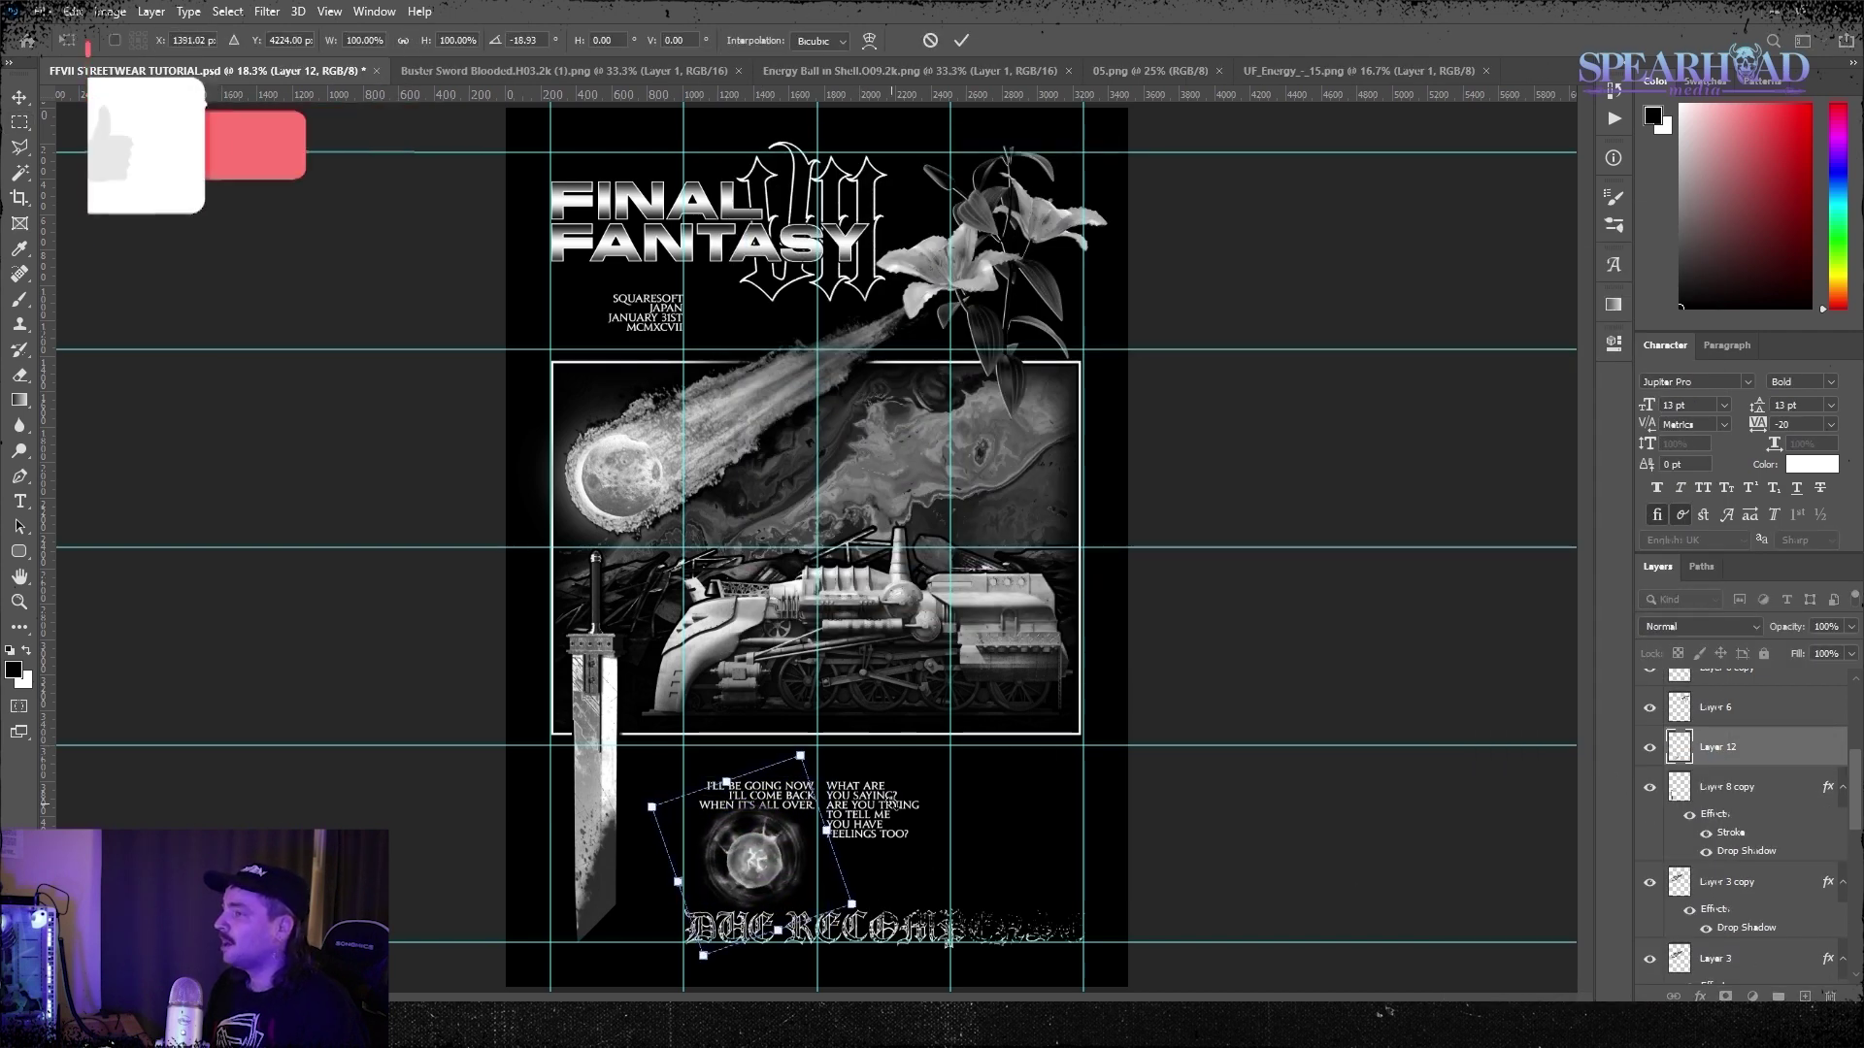
pyautogui.press('Return')
pyautogui.click(329, 11)
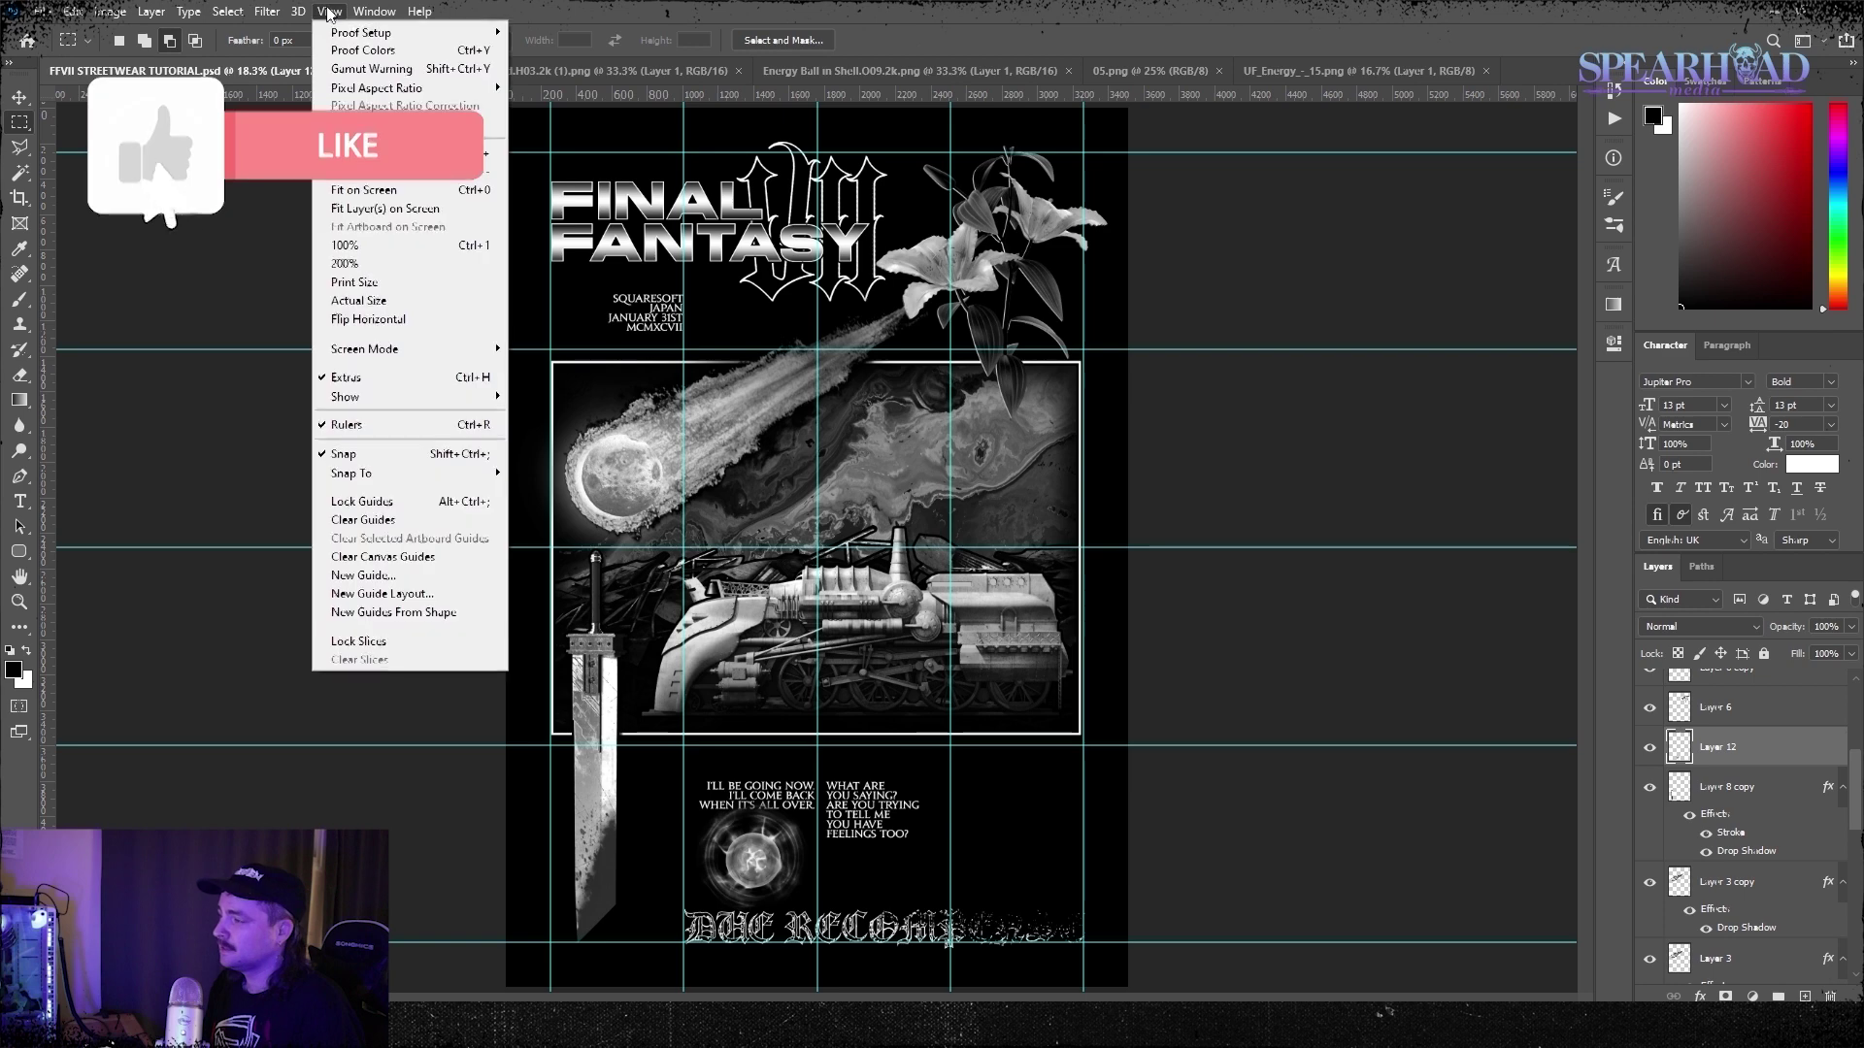
pyautogui.moveTo(345, 397)
pyautogui.click(543, 471)
# Add a black Multiply drop shadow to the train layer with 73% opacity, -107° angle, 43 px distance, 80% spread and 18 px size
pyautogui.scroll(-5, 1738, 825)
pyautogui.click(1718, 881)
pyautogui.click(150, 11)
pyautogui.moveTo(175, 202)
pyautogui.click(398, 396)
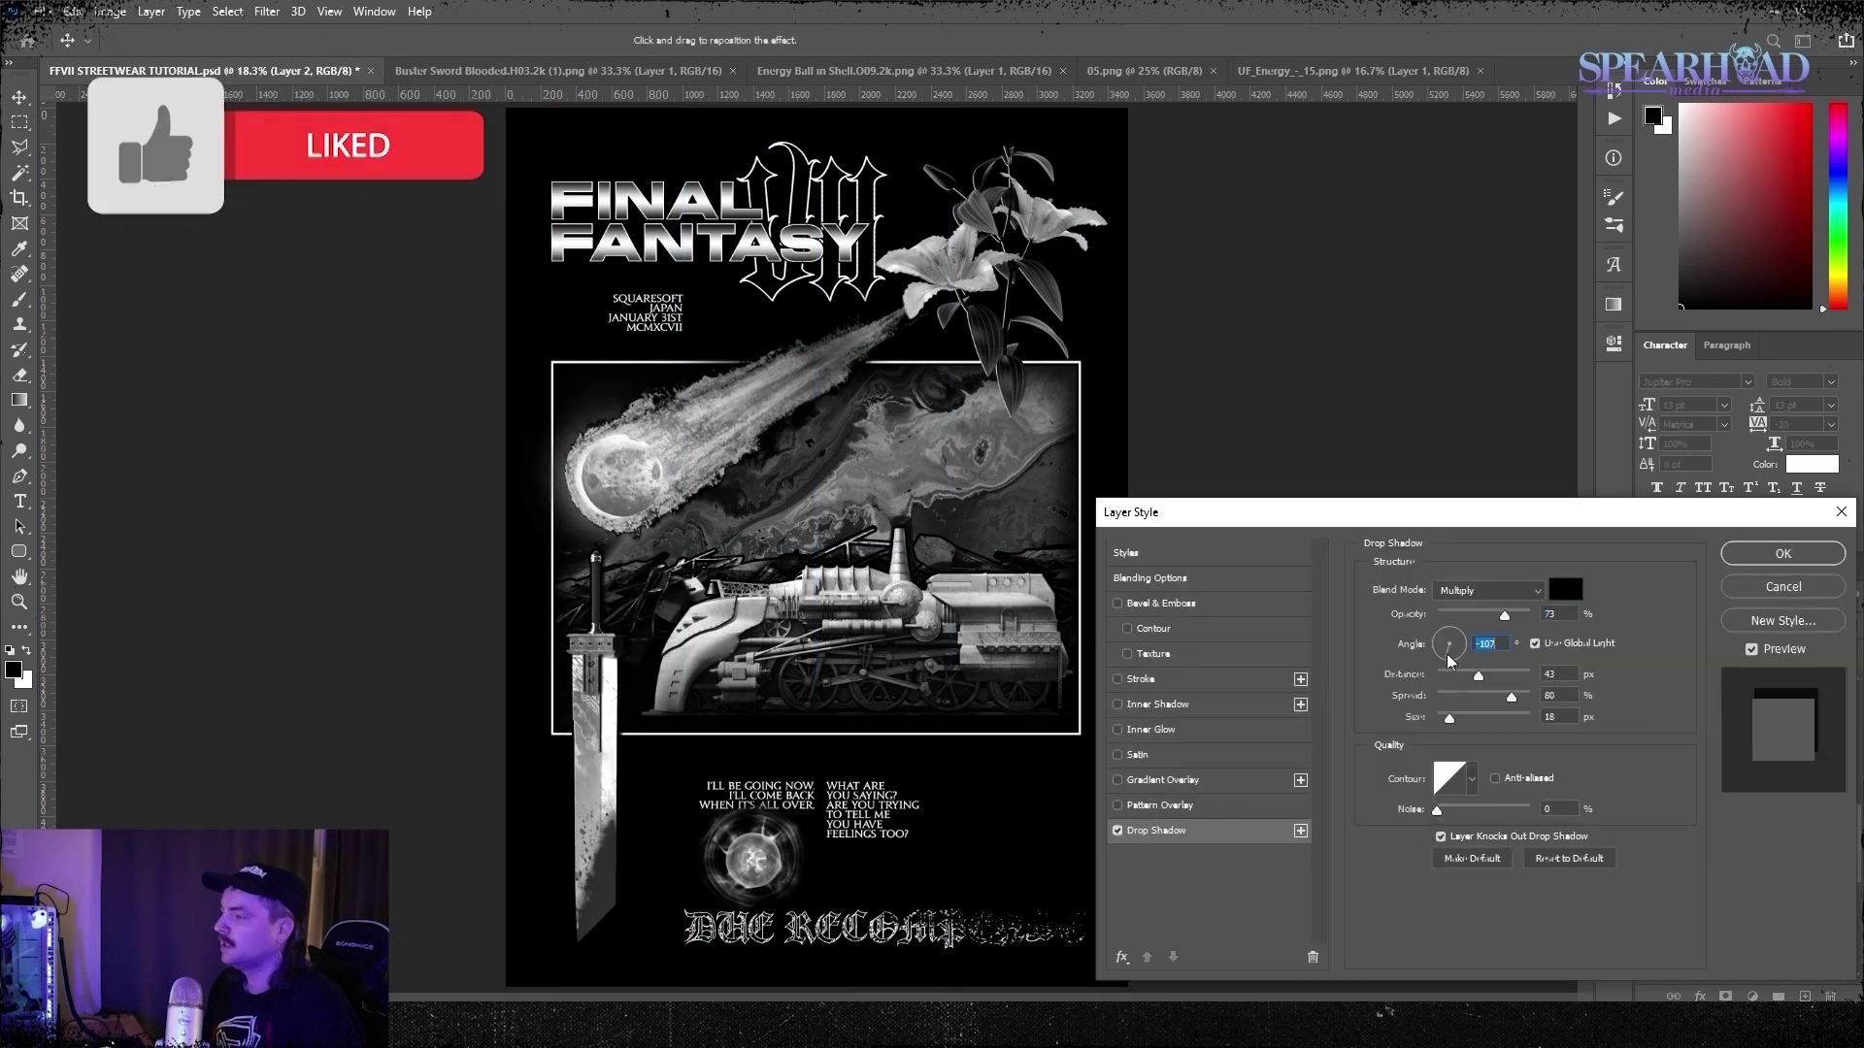
pyautogui.click(1782, 553)
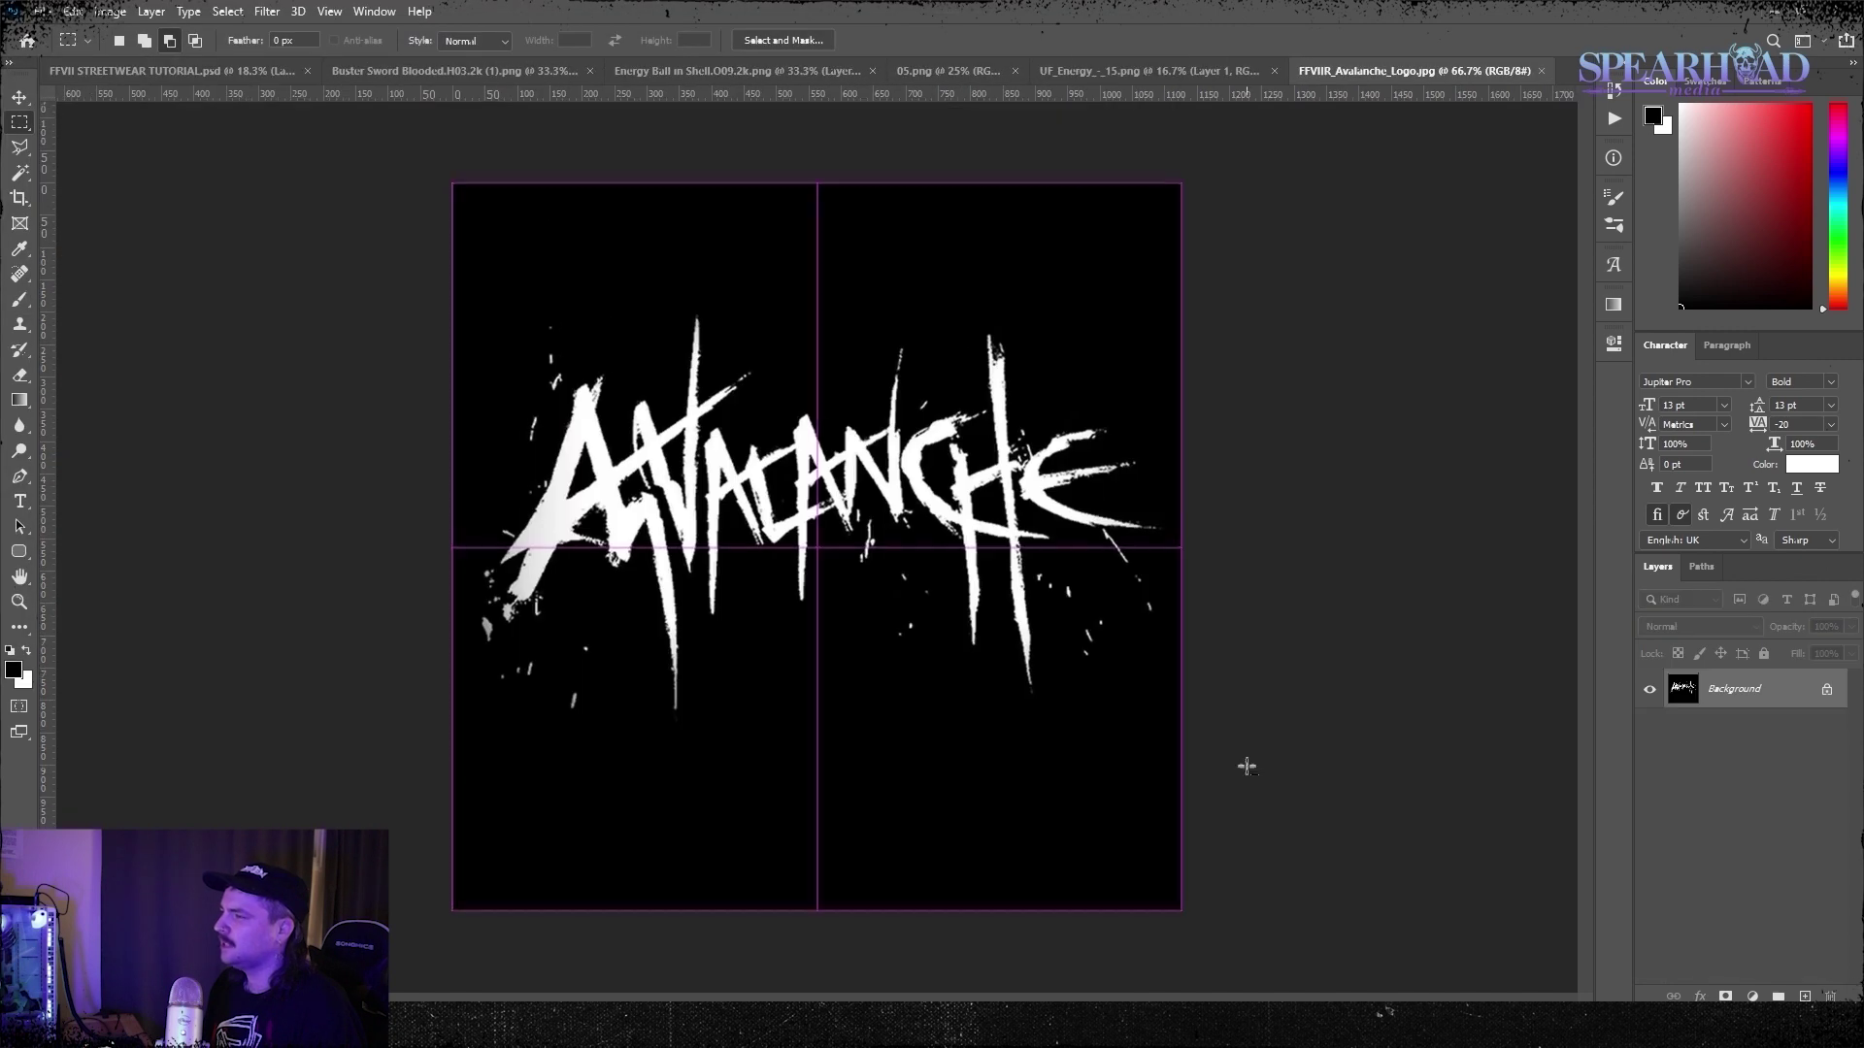
# Copy the white Avalanche lettering into the FFVII design and scale, tilt and place it over the frame's lower-right corner
pyautogui.click(227, 12)
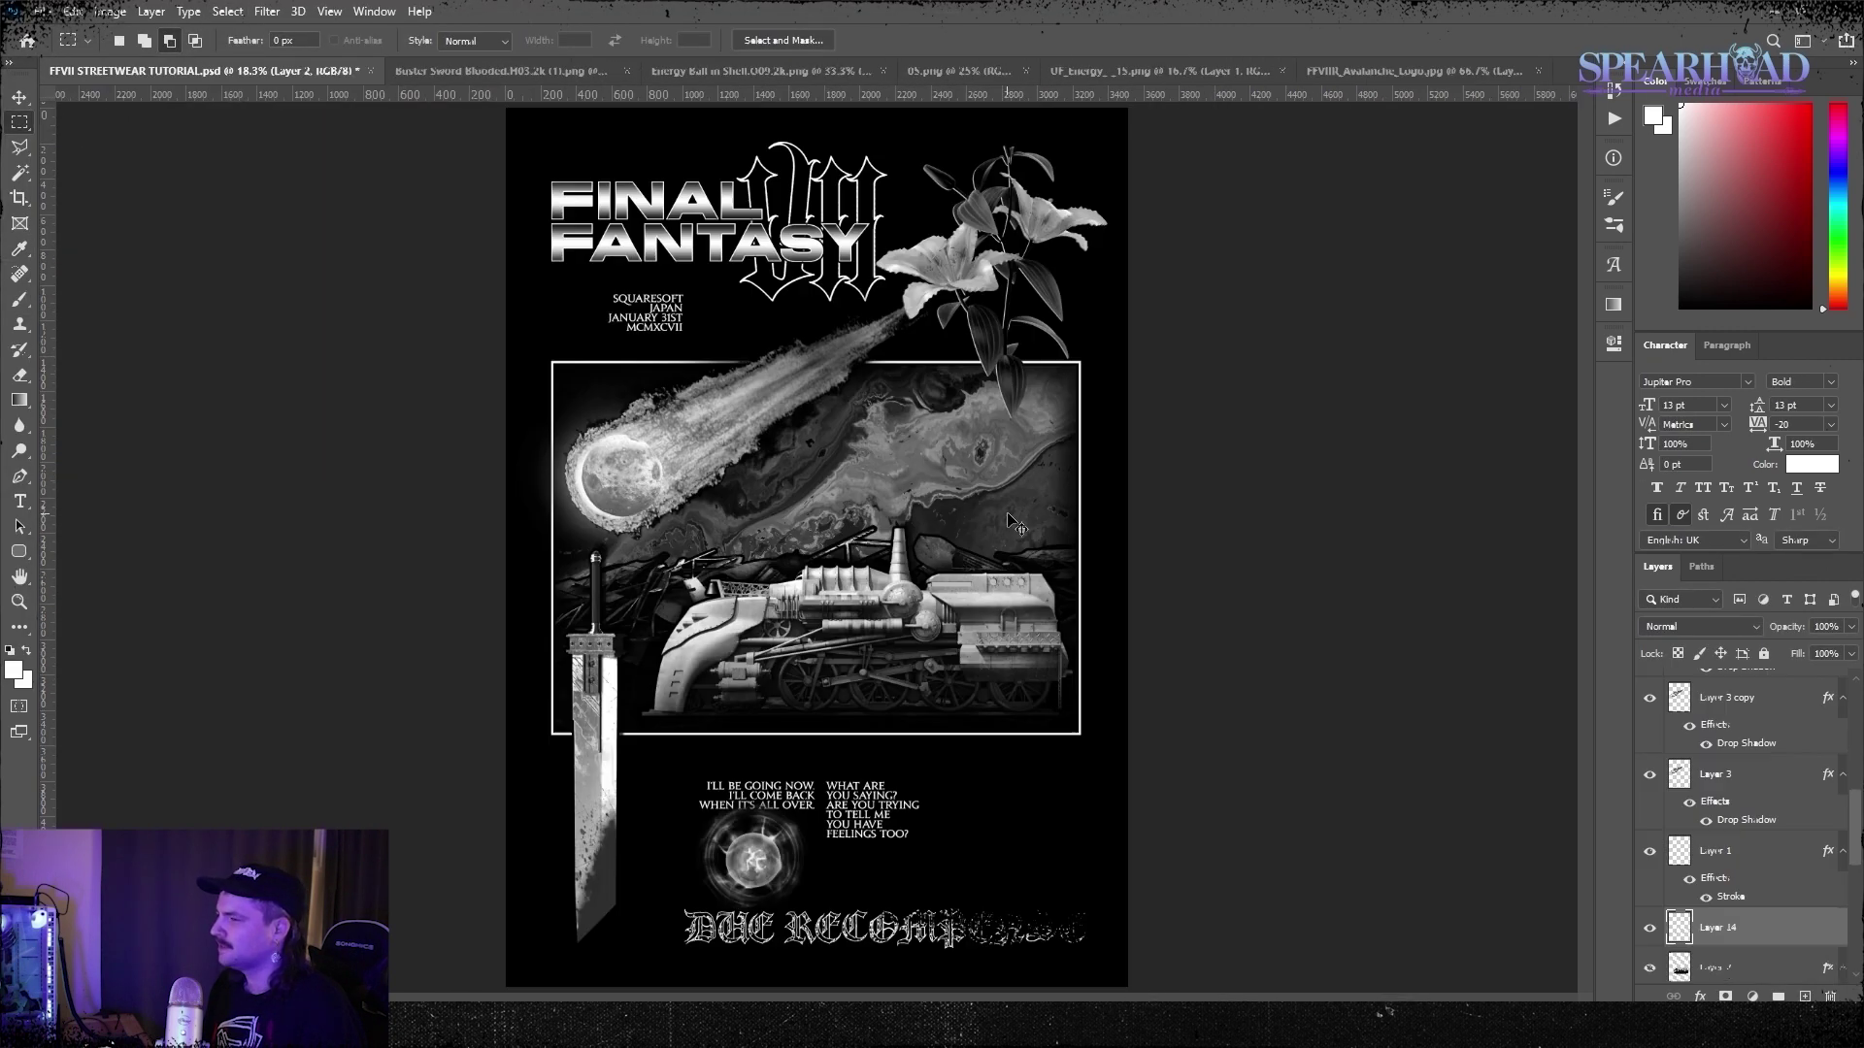
pyautogui.hotkey('ctrl', 'v')
pyautogui.hotkey('ctrl', 't')
pyautogui.moveTo(909, 494); pyautogui.dragTo(1017, 436)
pyautogui.moveTo(912, 544); pyautogui.dragTo(956, 796)
pyautogui.moveTo(1080, 670); pyautogui.dragTo(1053, 631)
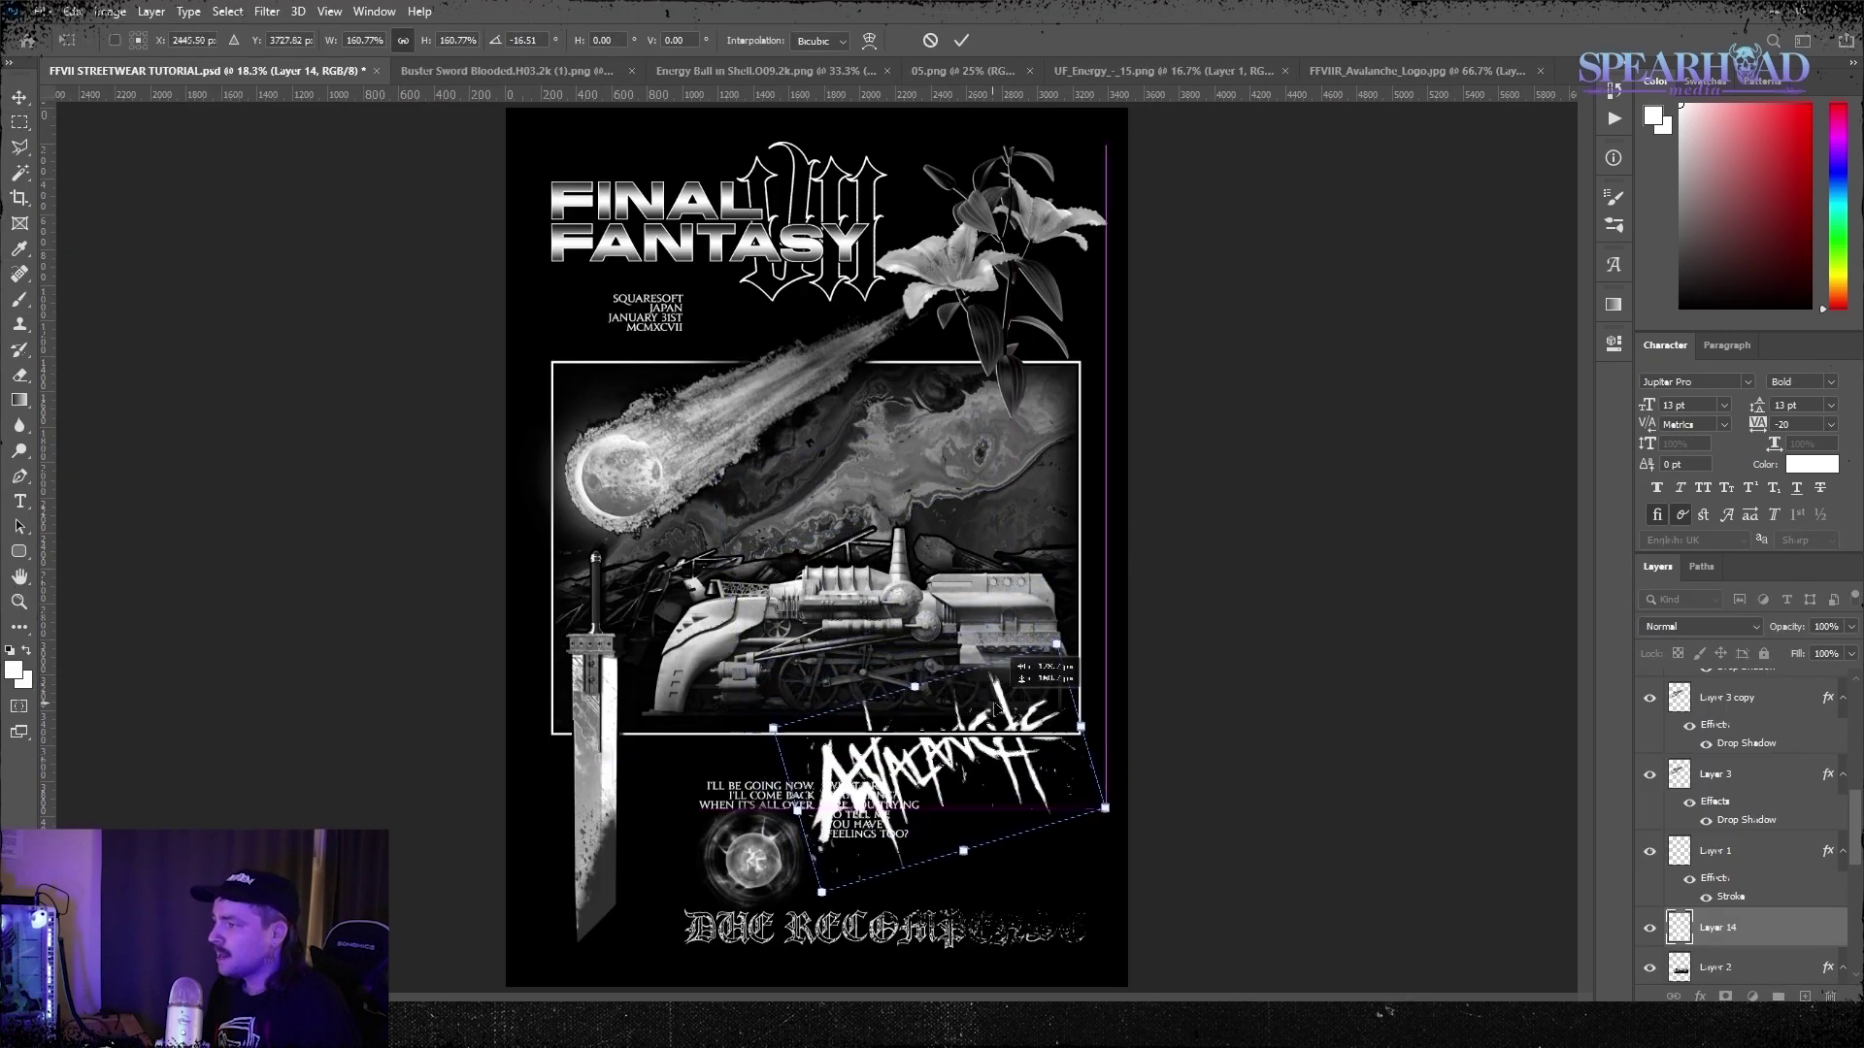
pyautogui.moveTo(827, 887); pyautogui.dragTo(869, 836)
pyautogui.moveTo(995, 762)
pyautogui.mouseDown()
pyautogui.moveTo(997, 812)
pyautogui.moveTo(1000, 794)
pyautogui.mouseUp()
pyautogui.press('Return')
# Move the Avalanche logo layer above Layer 3 copy and fine-tune the logo's rotation and position
pyautogui.moveTo(1733, 927); pyautogui.dragTo(1729, 760)
pyautogui.hotkey('ctrl', 't')
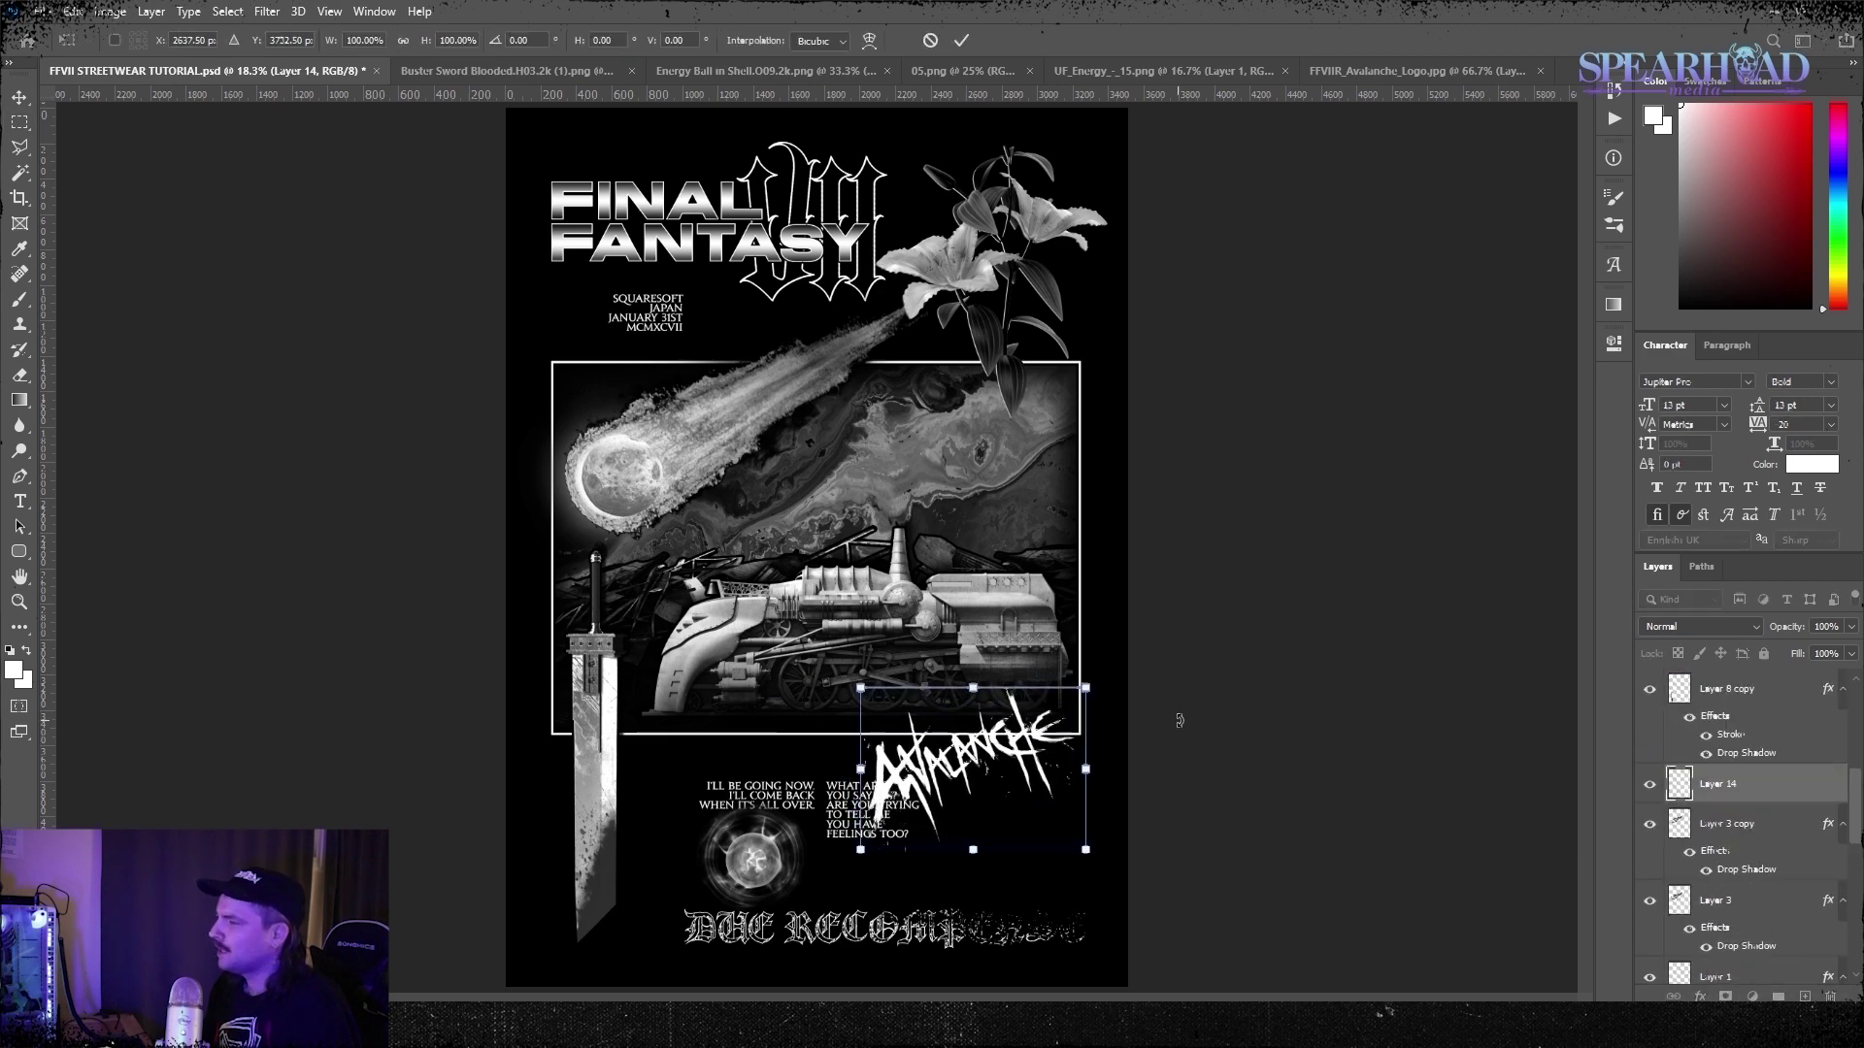
pyautogui.moveTo(1177, 719); pyautogui.dragTo(1171, 699)
pyautogui.moveTo(1094, 749); pyautogui.dragTo(1102, 749)
pyautogui.press('Return')
# Bring the three small text layers to the top of the layer stack and save the document
pyautogui.scroll(10, 1748, 806)
pyautogui.click(1747, 689)
pyautogui.keyDown('shift'); pyautogui.click(1747, 768); pyautogui.keyUp('shift')
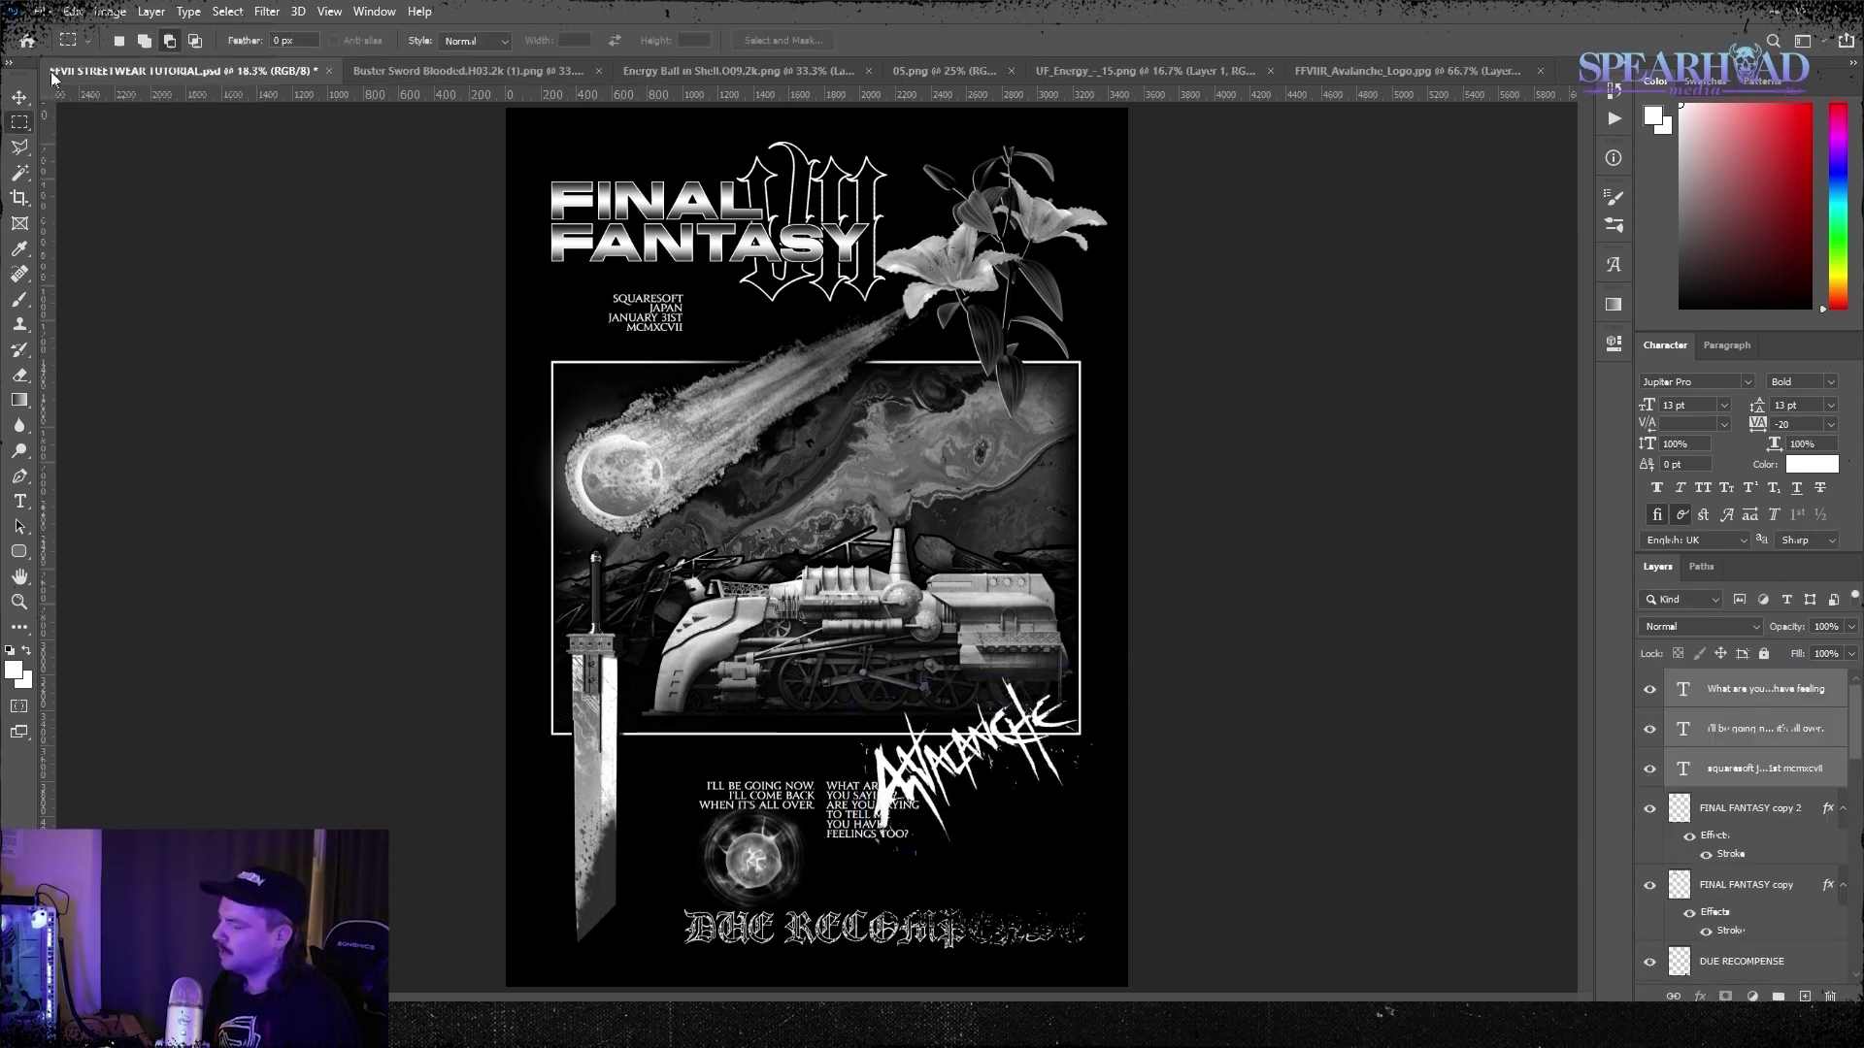
pyautogui.hotkey('ctrl', 's')
# Rasterize and merge the three small text layers into one layer, and duplicate the merged layer
pyautogui.rightClick(1745, 728)
pyautogui.click(1562, 443)
pyautogui.hotkey('ctrl', 'e')
pyautogui.rightClick(1794, 691)
pyautogui.click(1573, 286)
pyautogui.press('Return')
pyautogui.keyDown('ctrl'); pyautogui.click(1792, 692); pyautogui.keyUp('ctrl')
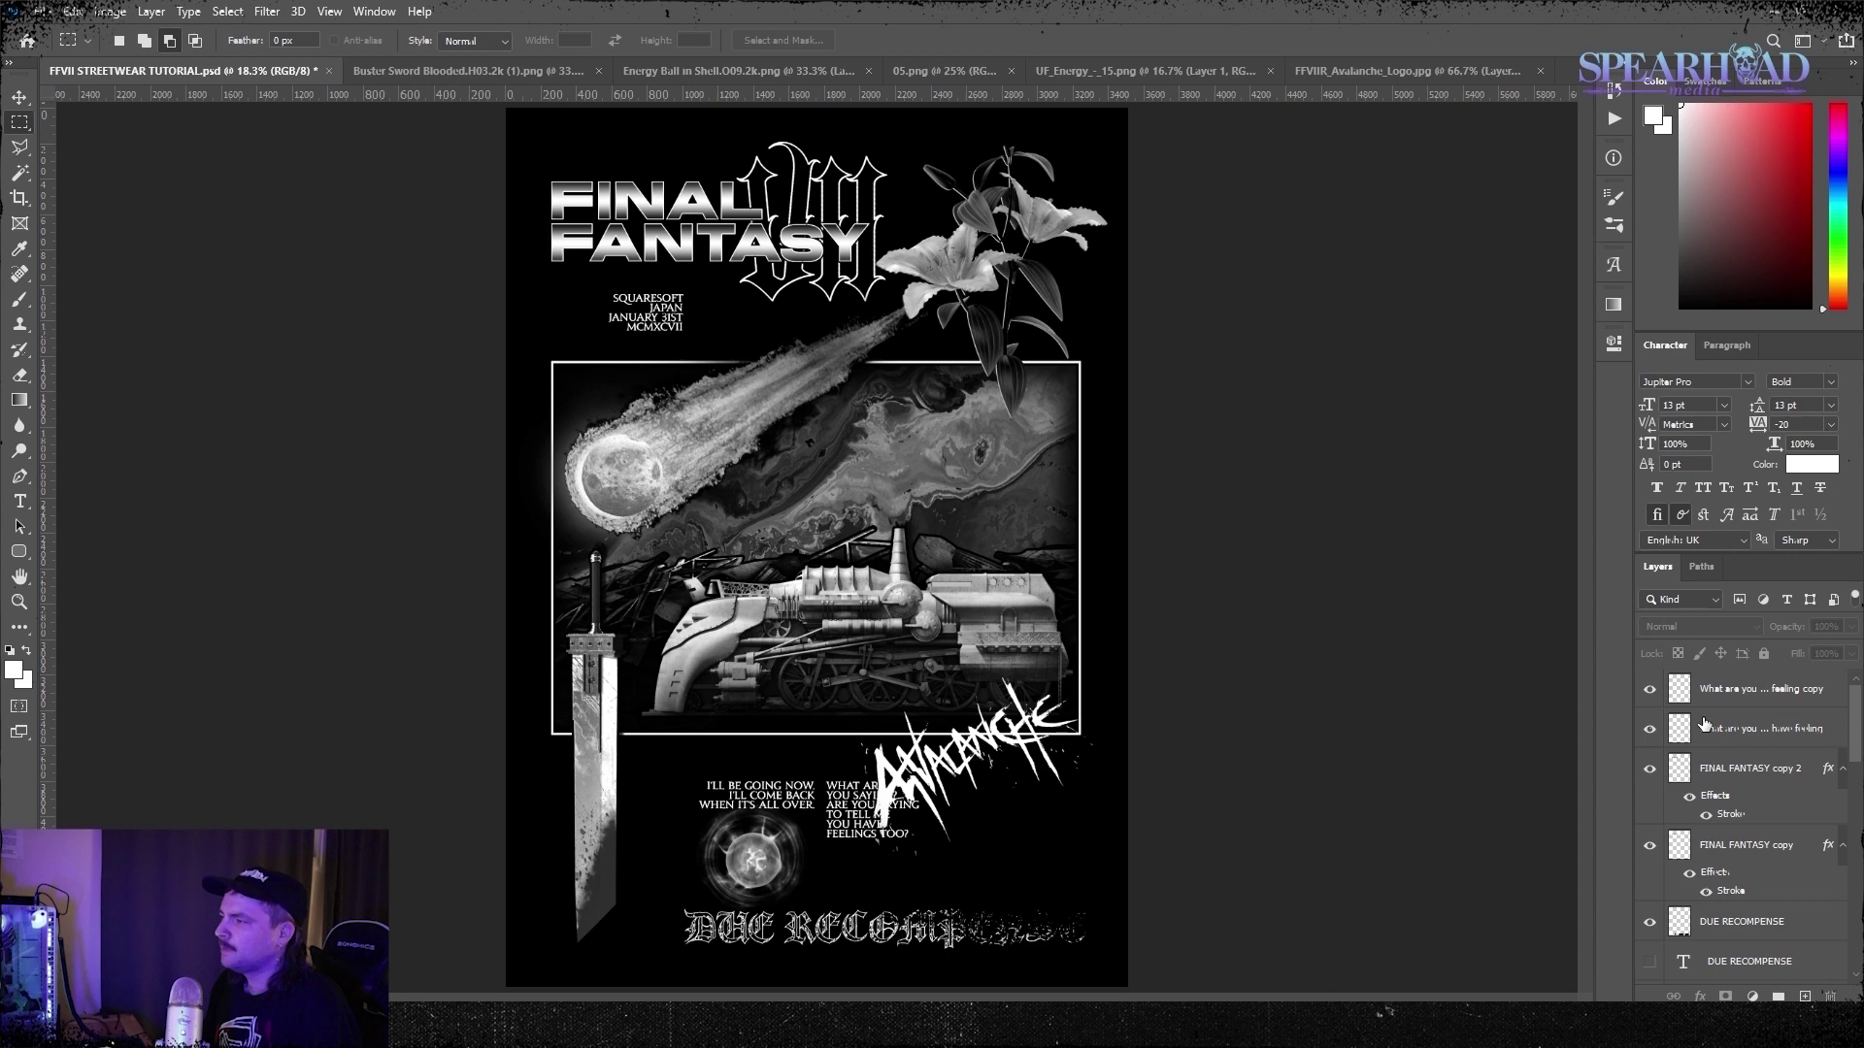
pyautogui.click(1792, 730)
pyautogui.hotkey('ctrl', 't')
pyautogui.press('Escape')
pyautogui.scroll(2, 816, 646)
pyautogui.scroll(-3, 816, 645)
pyautogui.hotkey('ctrl', 't')
pyautogui.press('Escape')
# Add a Stroke layer style to the lower of the two merged small-text layers
pyautogui.click(151, 12)
pyautogui.moveTo(195, 194)
pyautogui.click(393, 243)
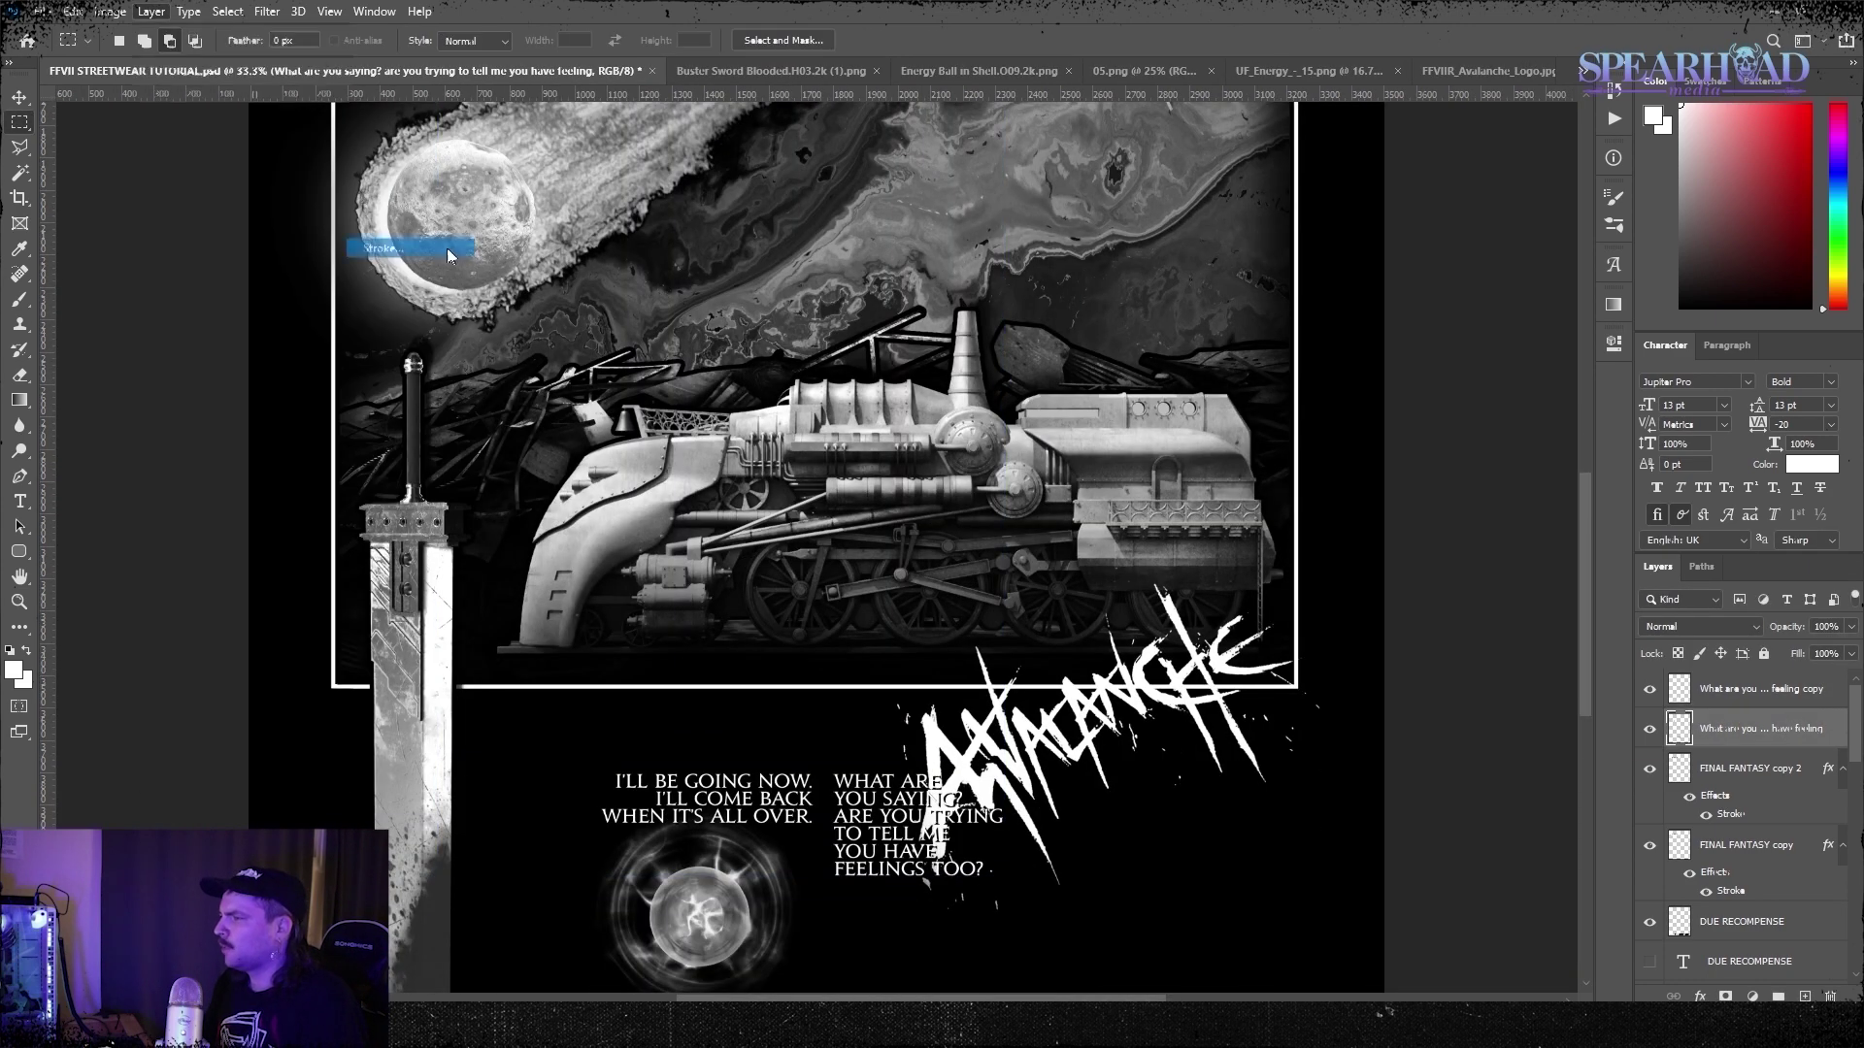
pyautogui.click(1783, 553)
# Rename the sword layer, Layer 8 copy, as "buster sword"
pyautogui.press('m')
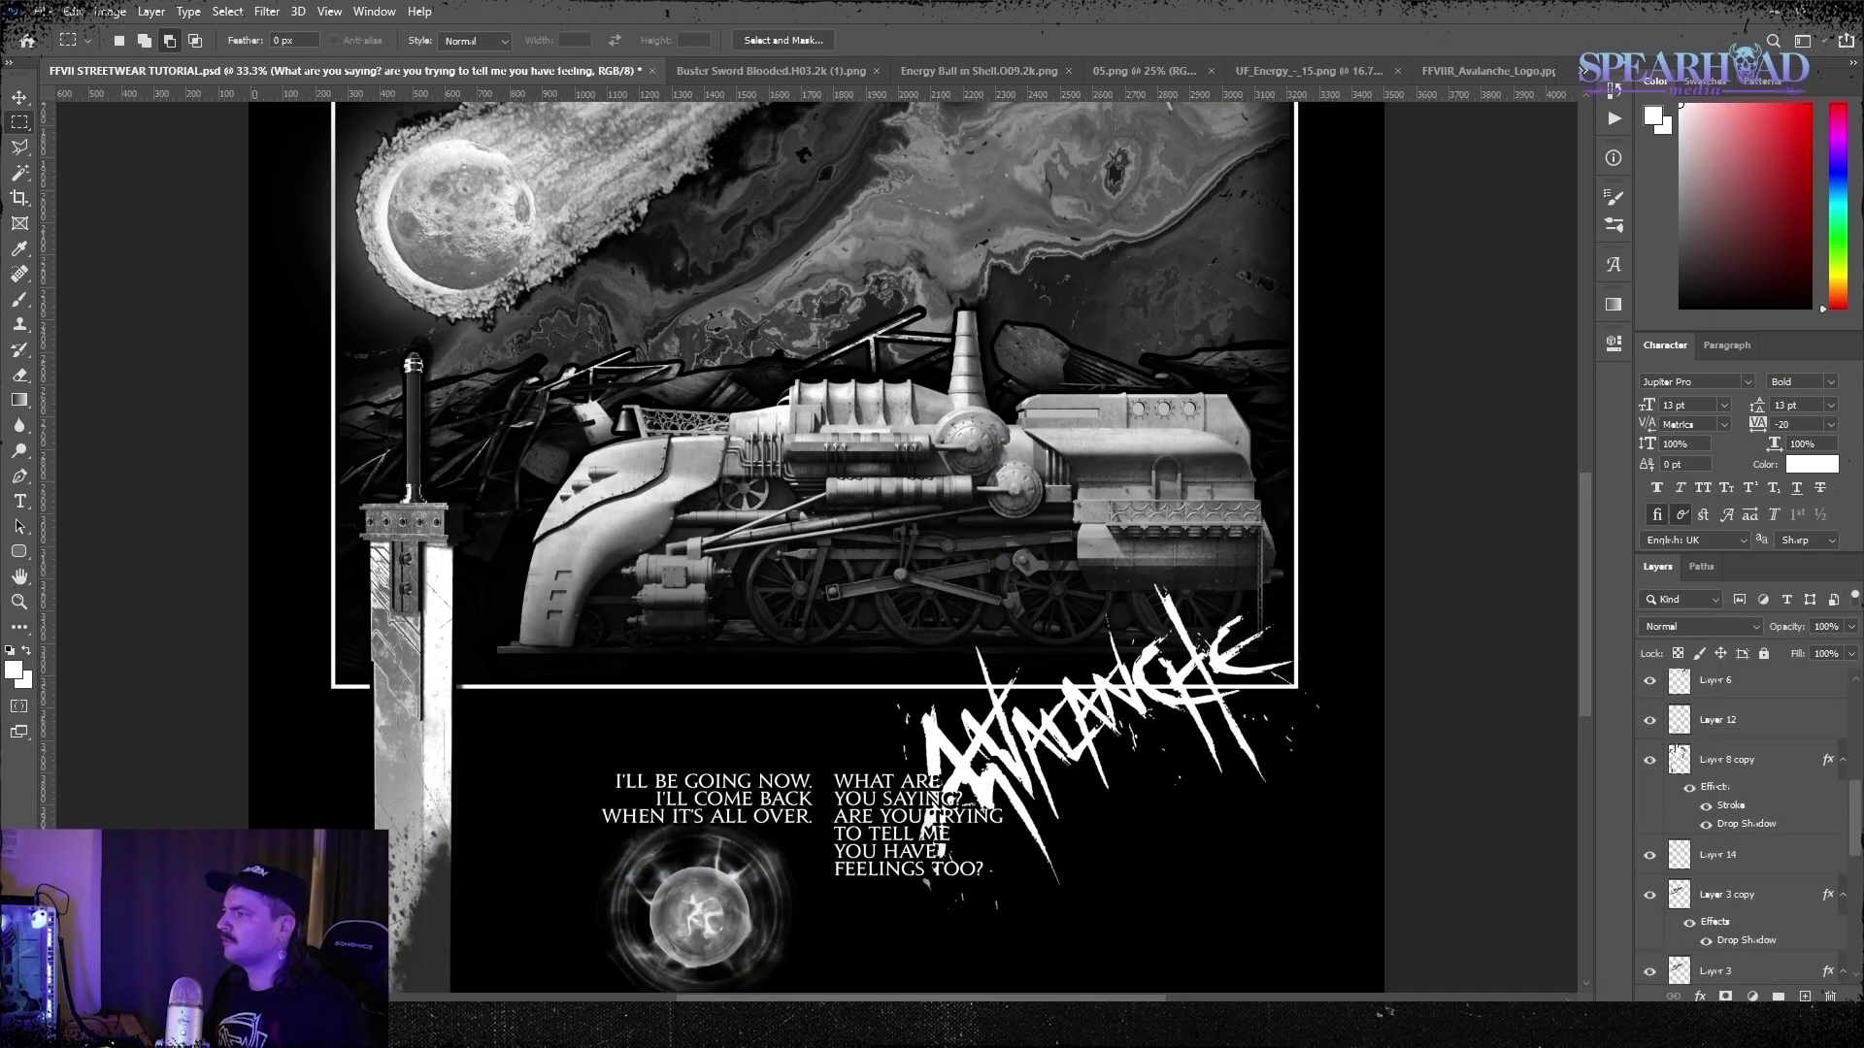
pyautogui.doubleClick(1734, 867)
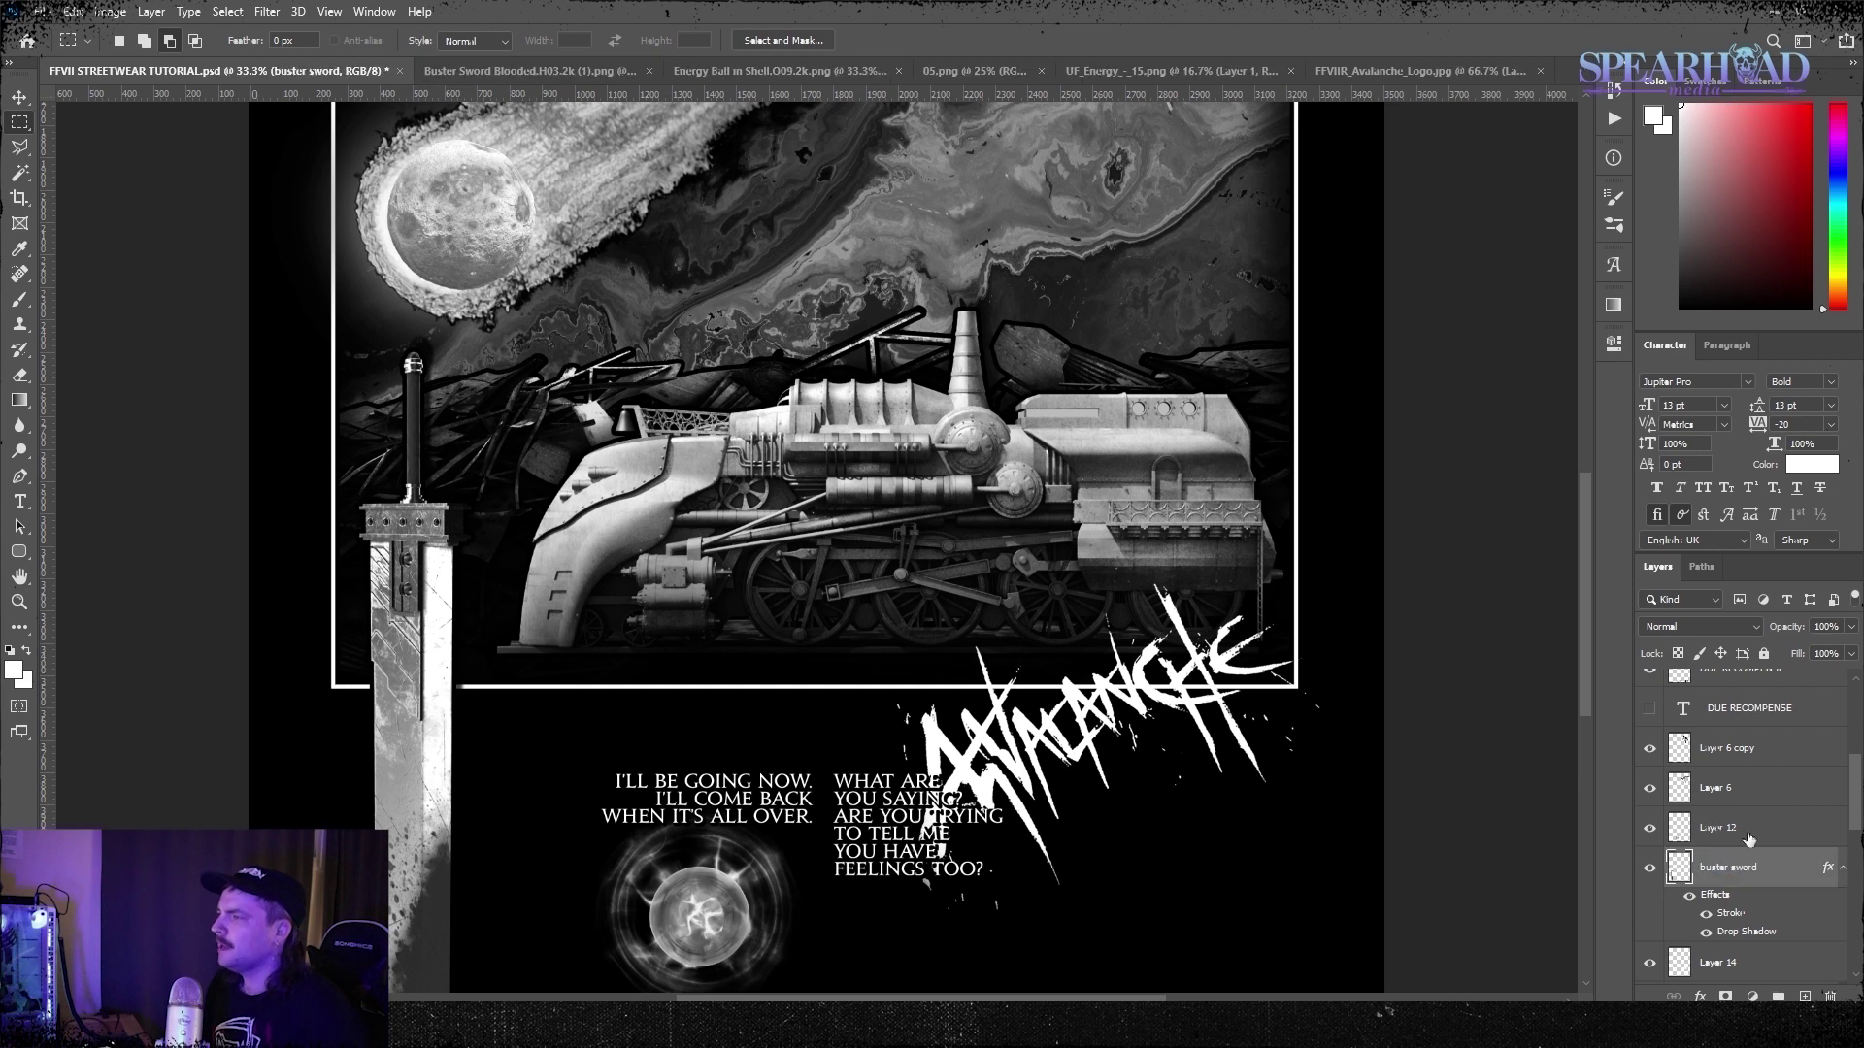
# Rename the orb layer, Layer 12, as "materia", and merge Layer 6 and its copy into one layer named "flower"
pyautogui.doubleClick(1718, 827)
pyautogui.write('materia')
pyautogui.click(1716, 788)
pyautogui.keyDown('shift'); pyautogui.click(1726, 752); pyautogui.keyUp('shift')
pyautogui.hotkey('ctrl', 'e')
pyautogui.doubleClick(1725, 749)
pyautogui.write('flower')
pyautogui.scroll(5, 1723, 767)
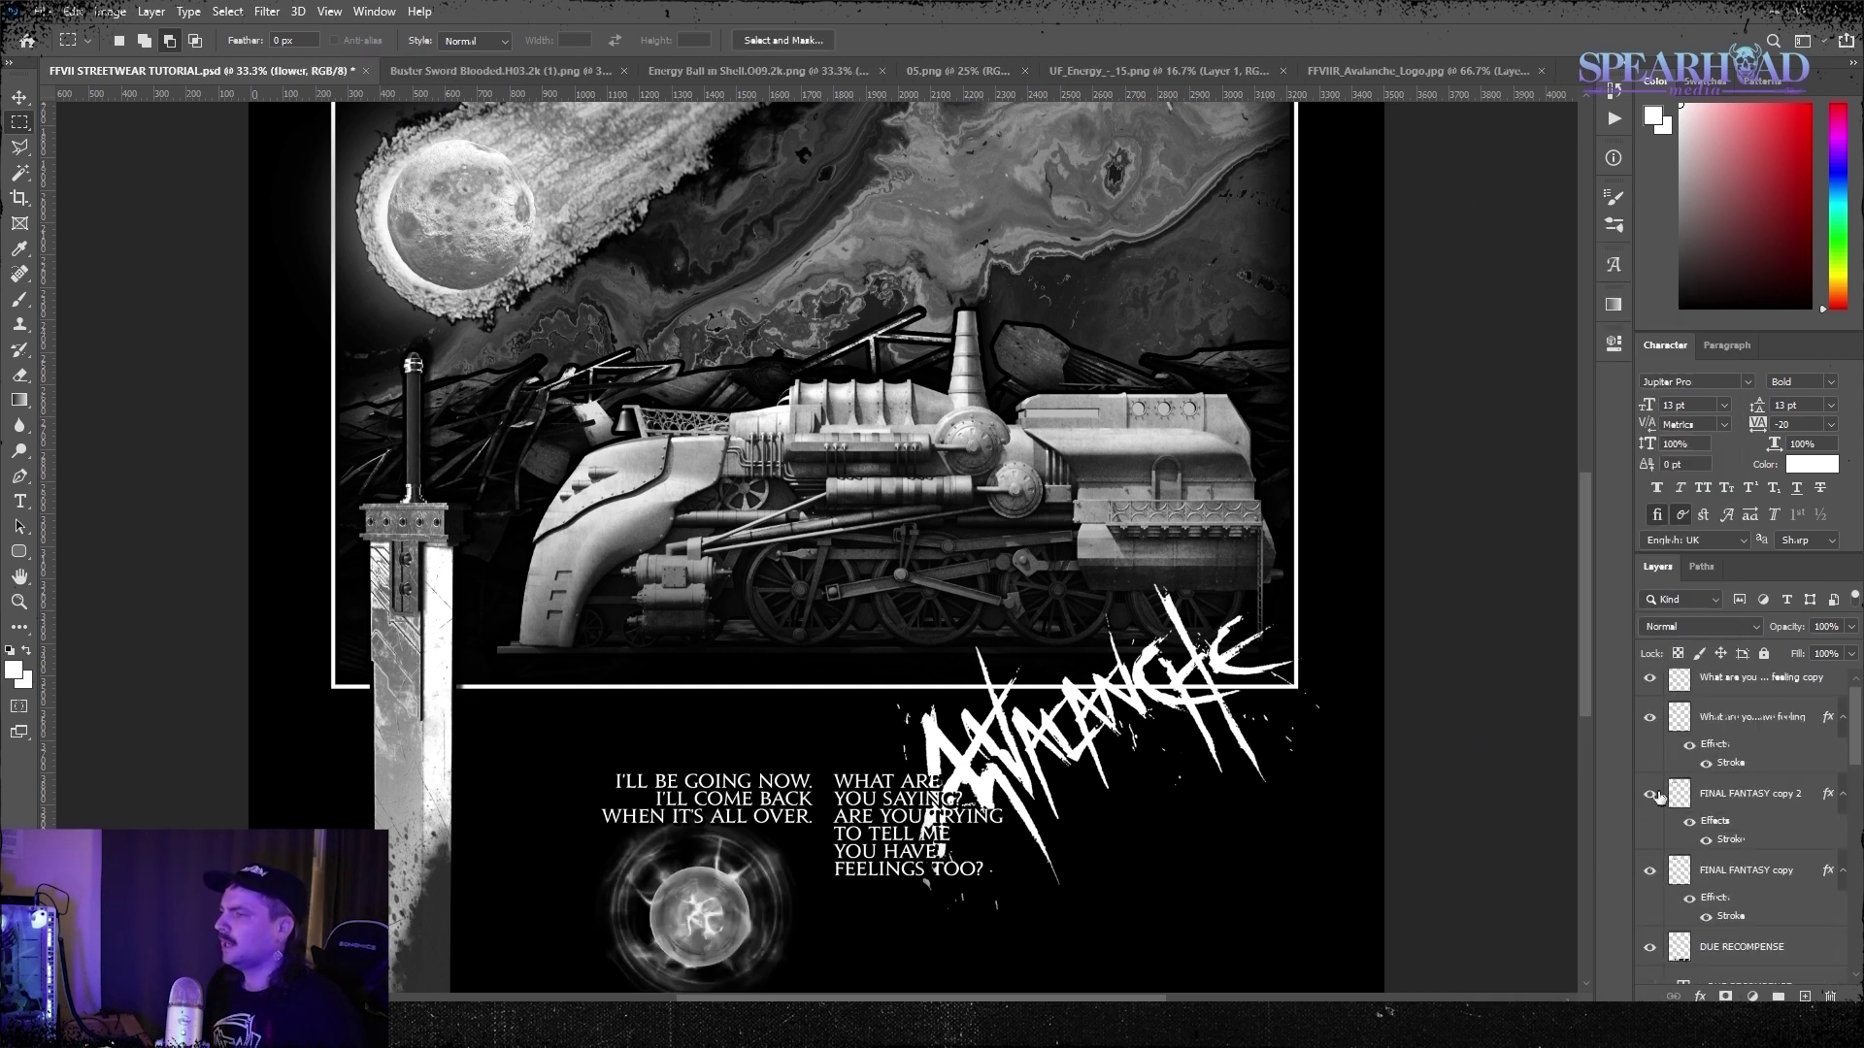
# Rename the logo layer as "avalanche" and fade the logo's lower-left end beside the quote with a large soft Eraser
pyautogui.scroll(-4, 1658, 795)
pyautogui.doubleClick(1701, 842)
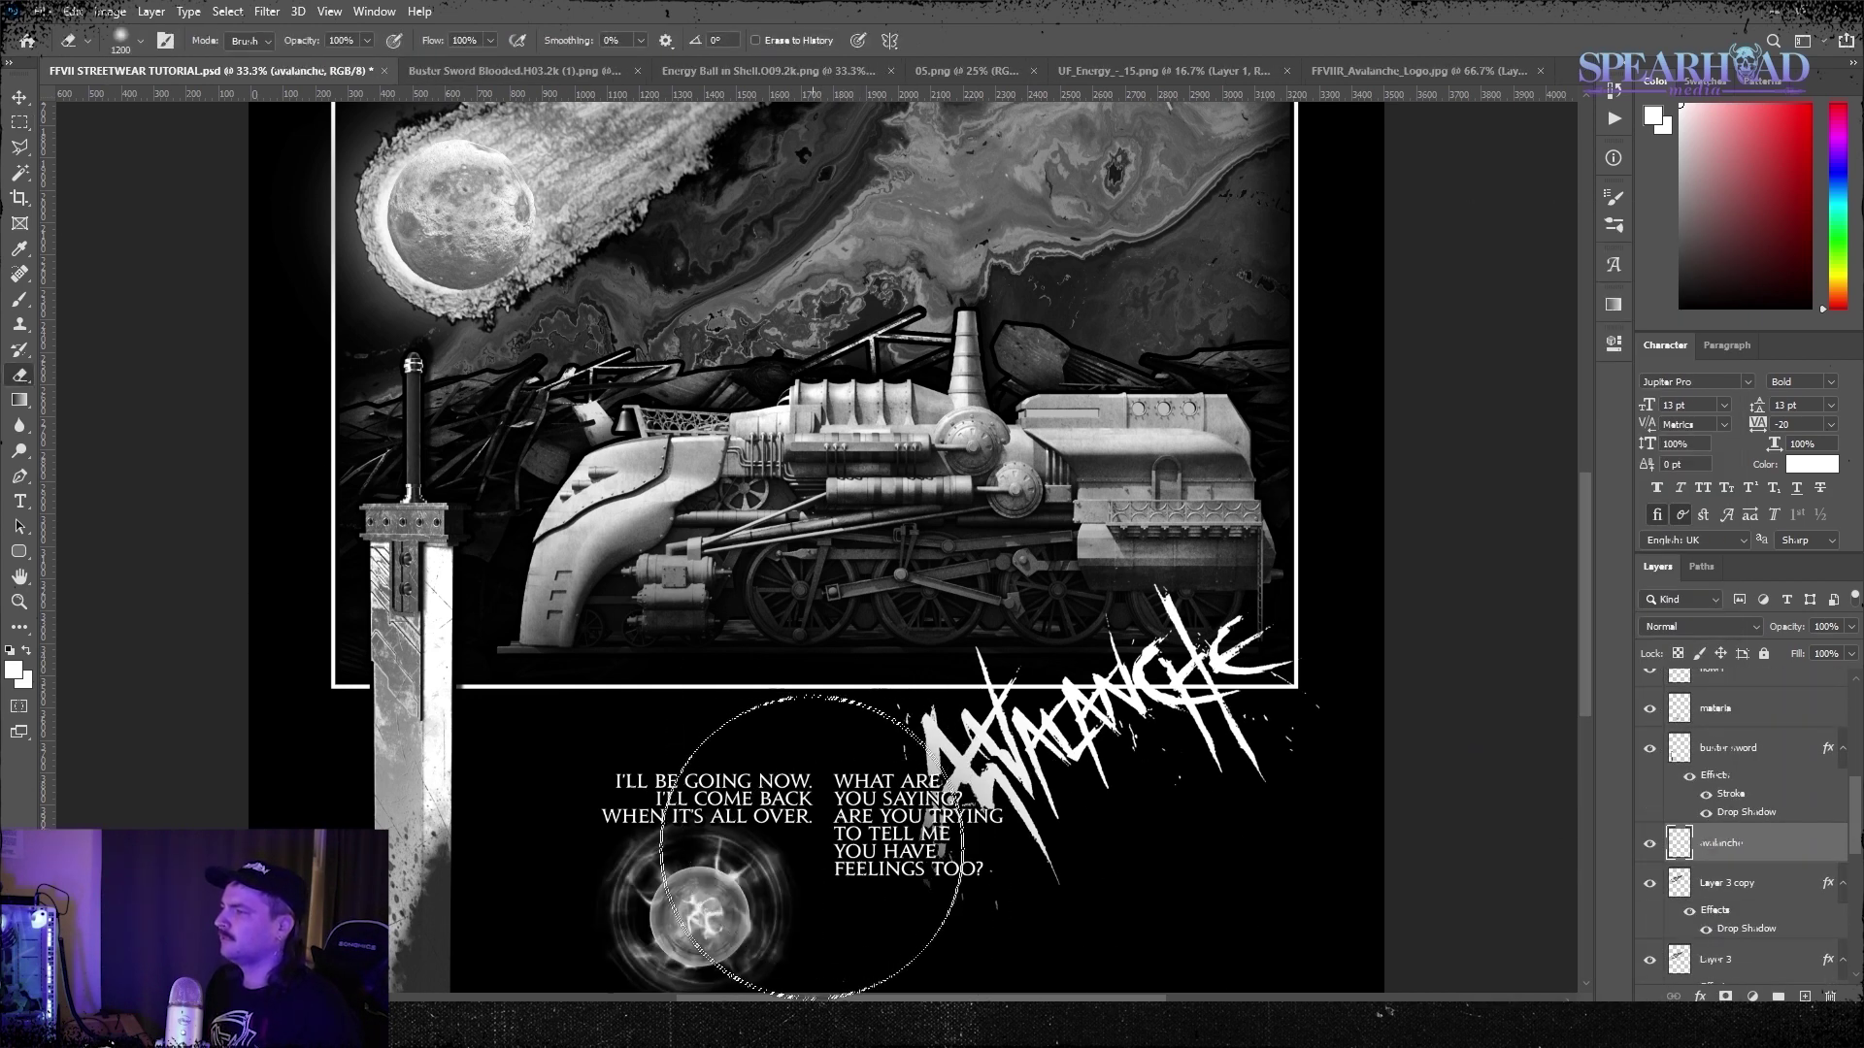
pyautogui.press(']')
pyautogui.press(']')
pyautogui.press(']')
pyautogui.press(']')
pyautogui.press(']')
pyautogui.press(']')
pyautogui.click(818, 863)
pyautogui.scroll(-2, 818, 863)
pyautogui.scroll(1, 819, 863)
pyautogui.hotkey('ctrl', '-')
pyautogui.hotkey('ctrl', '-')
pyautogui.hotkey('ctrl', '+')
pyautogui.hotkey('ctrl', '+')
pyautogui.moveTo(1336, 878); pyautogui.dragTo(1242, 531)
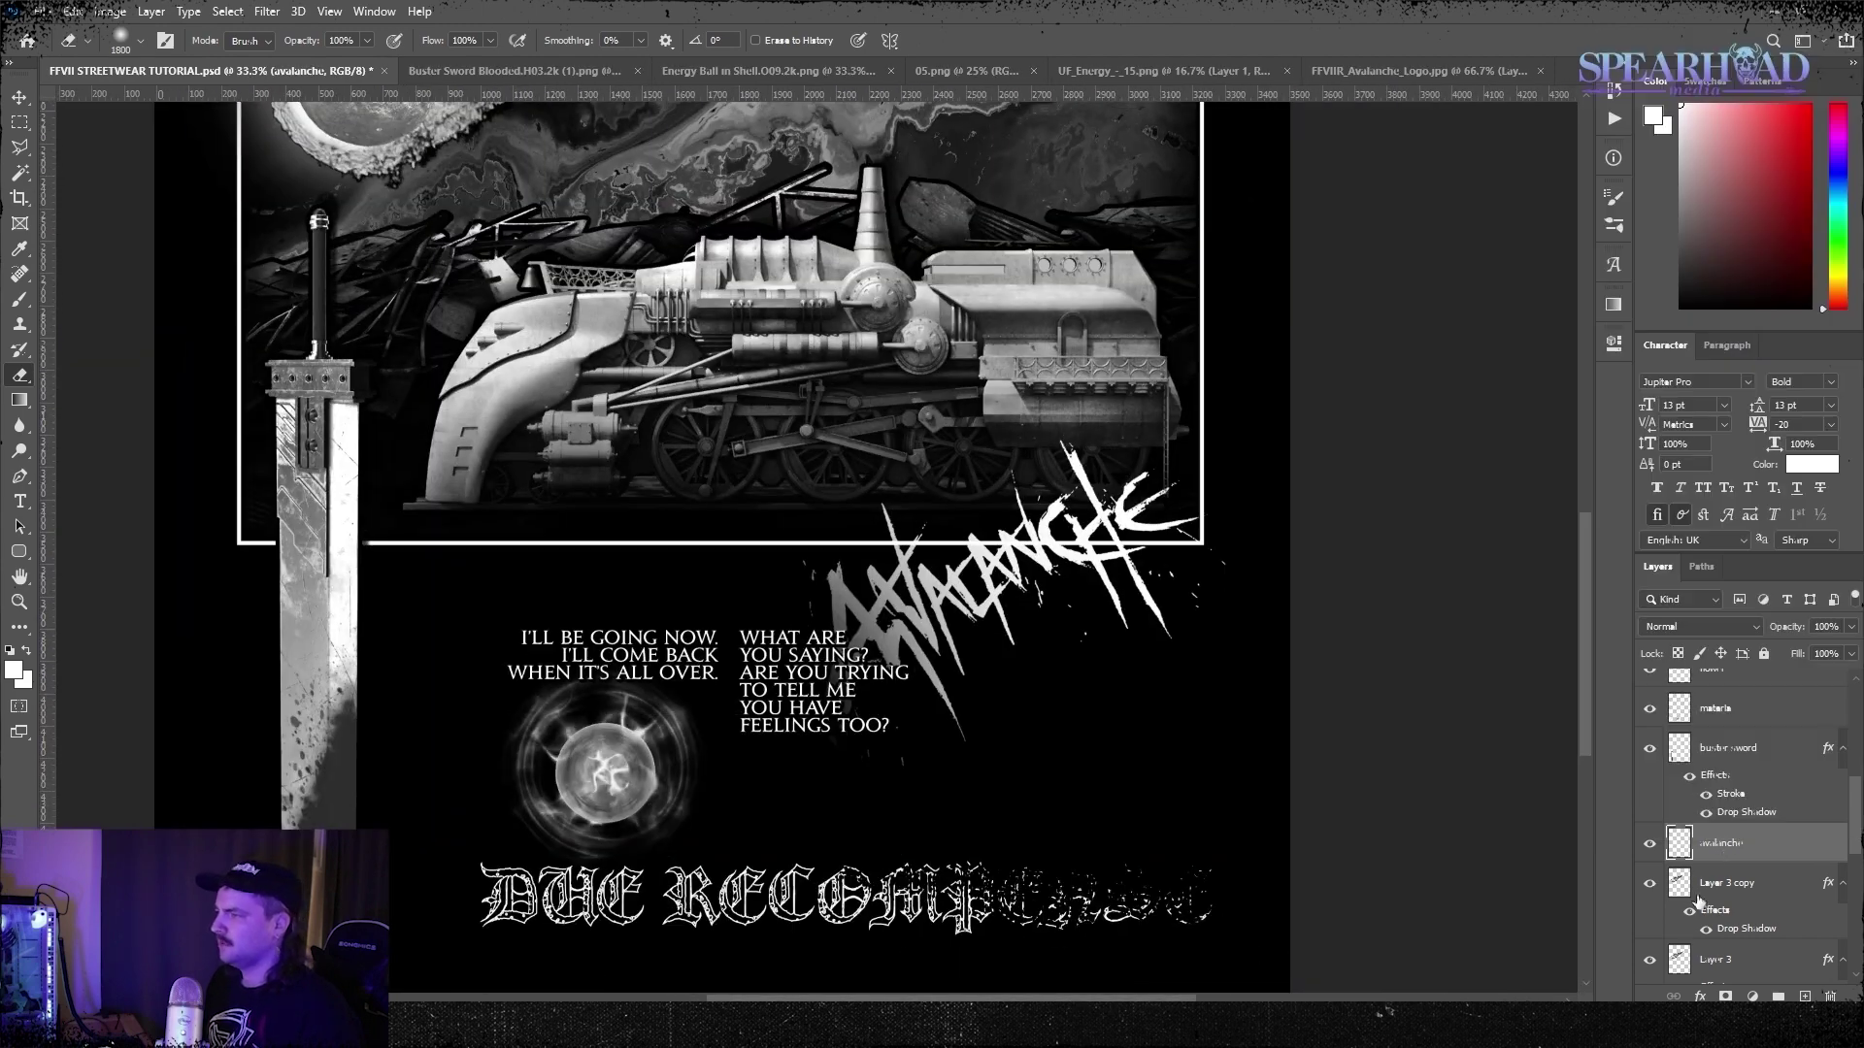
# Rename Layer 3 copy as "meteor", Layer 1 as "frame" and Layer 2 as "train"
pyautogui.scroll(-1, 1697, 903)
pyautogui.doubleClick(1736, 844)
pyautogui.scroll(-2, 1721, 847)
pyautogui.doubleClick(1724, 724)
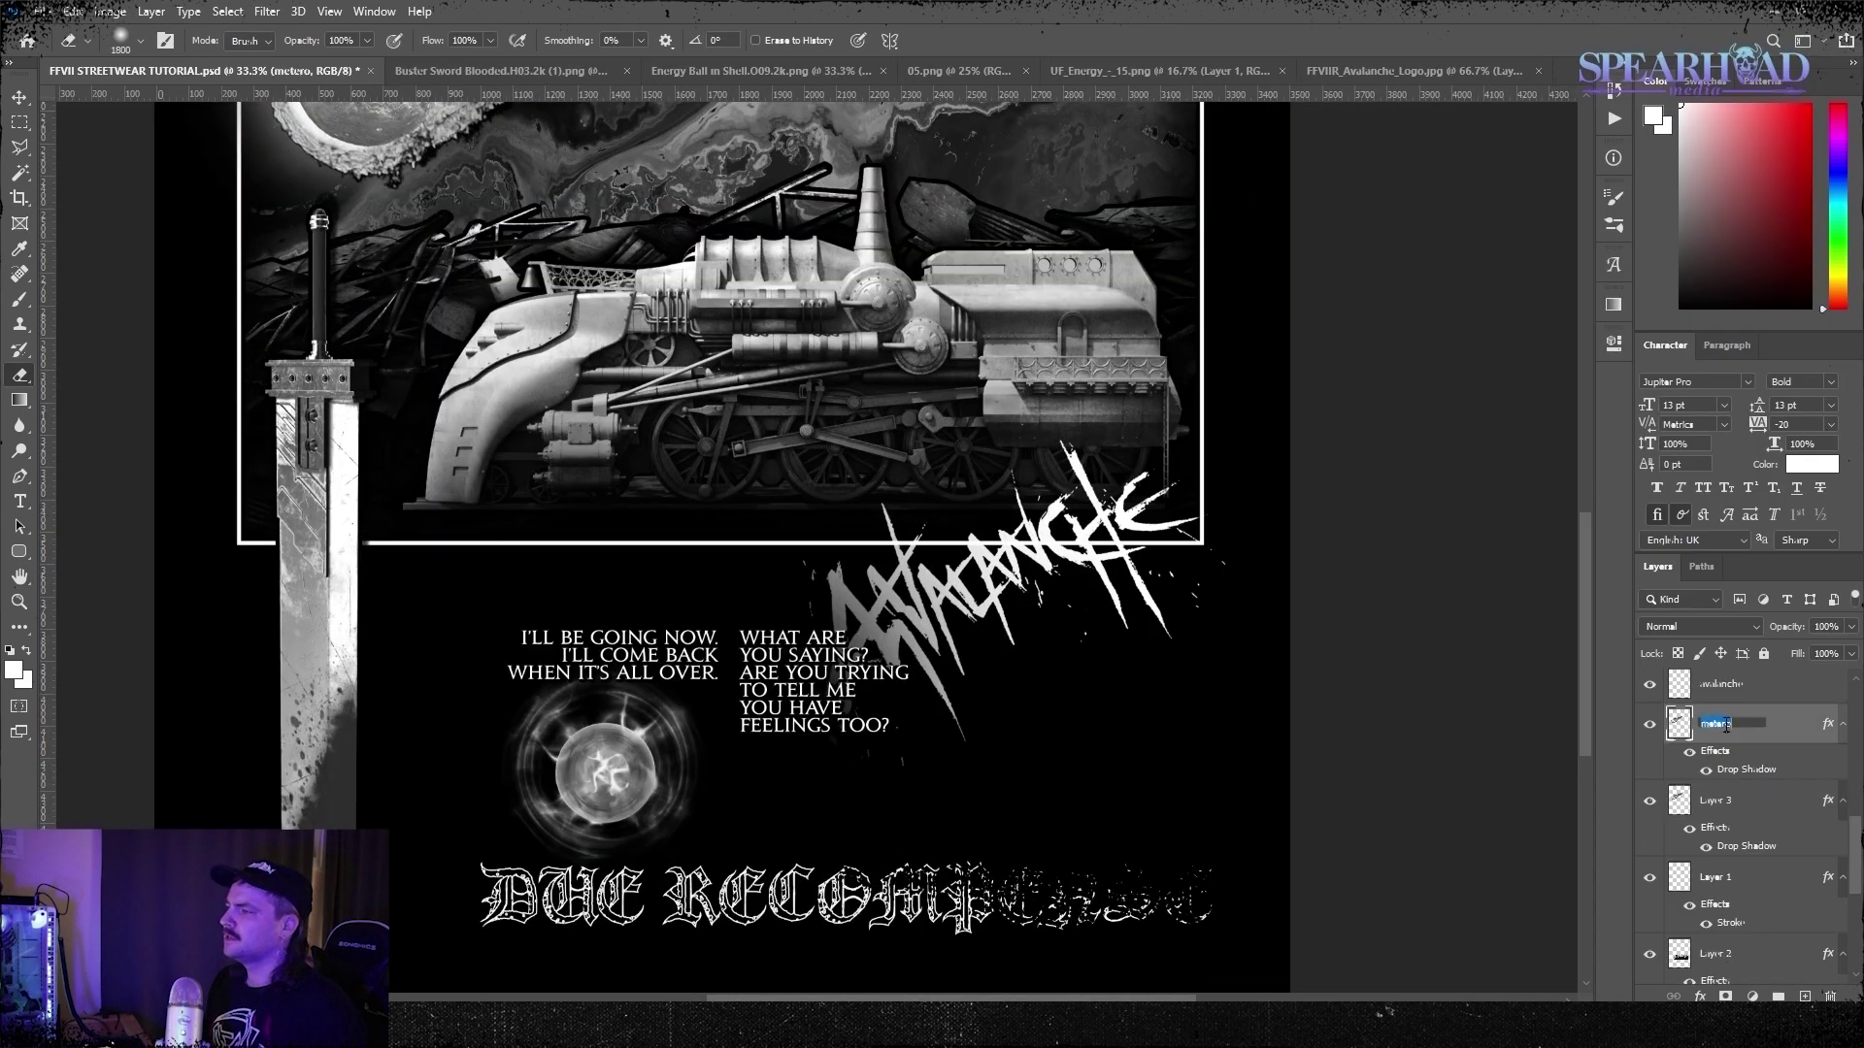
pyautogui.doubleClick(1715, 877)
pyautogui.write('frame')
pyautogui.press('Return')
pyautogui.scroll(-2, 1736, 912)
pyautogui.doubleClick(1718, 875)
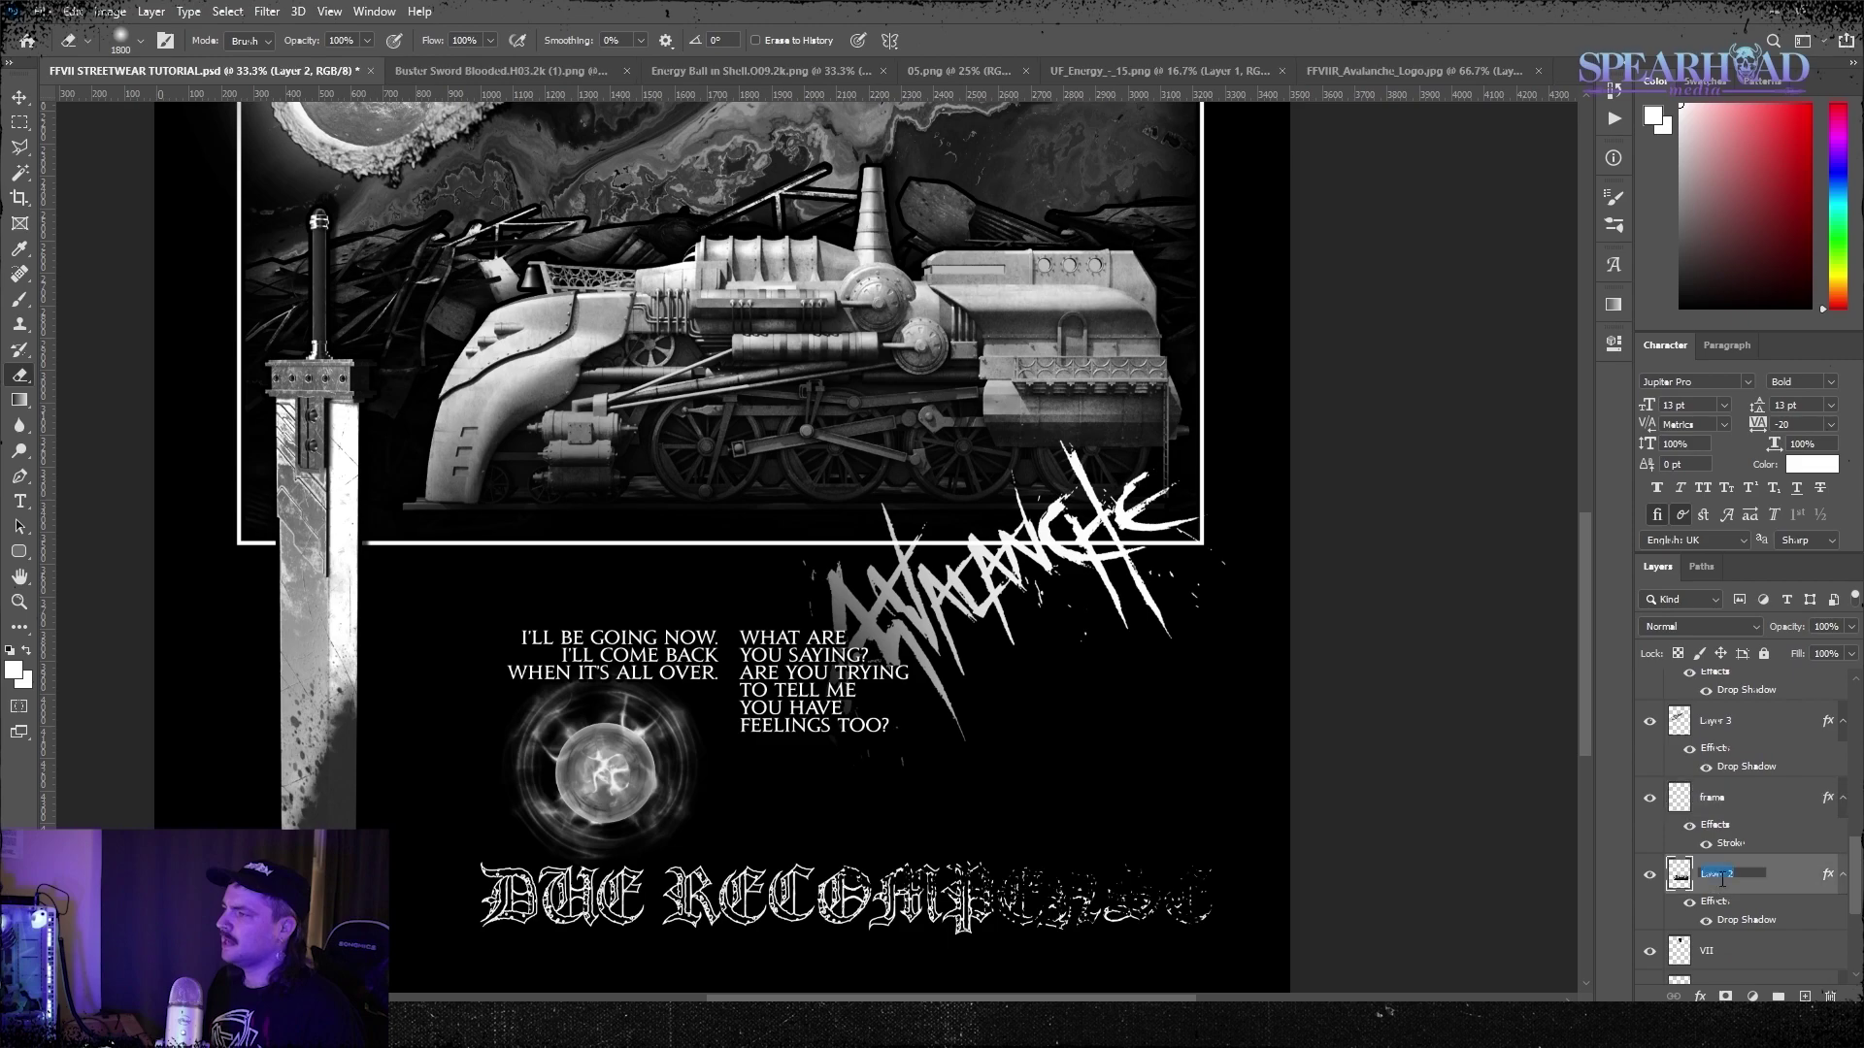
pyautogui.write('train')
pyautogui.press('Return')
# Increase the contrast of the framed background, Layer 13, using Levels with white input 243 and a slightly raised black input
pyautogui.click(1732, 831)
pyautogui.scroll(4, 733, 310)
pyautogui.hotkey('ctrl', 'l')
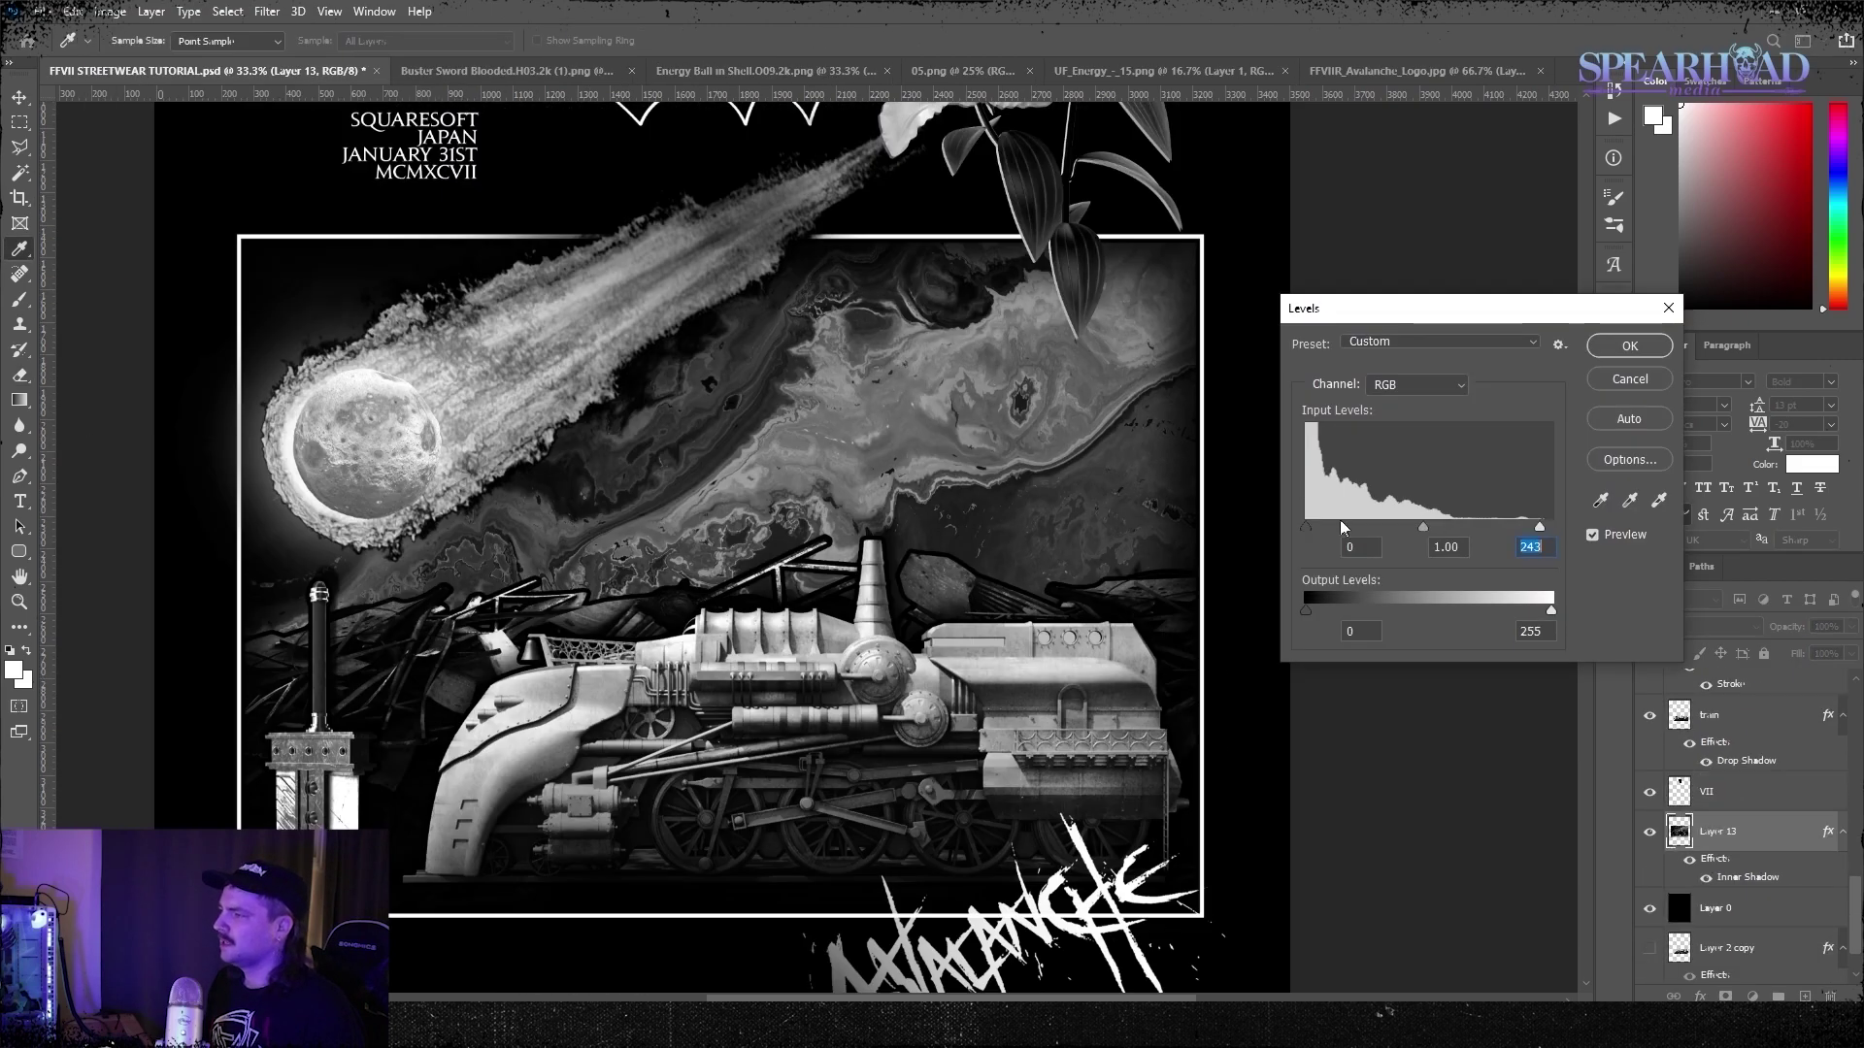
pyautogui.moveTo(1307, 527); pyautogui.dragTo(1323, 528)
pyautogui.click(1629, 347)
pyautogui.hotkey('ctrl', '-')
pyautogui.hotkey('ctrl', '-')
# Show the layout guides over the canvas
pyautogui.click(266, 11)
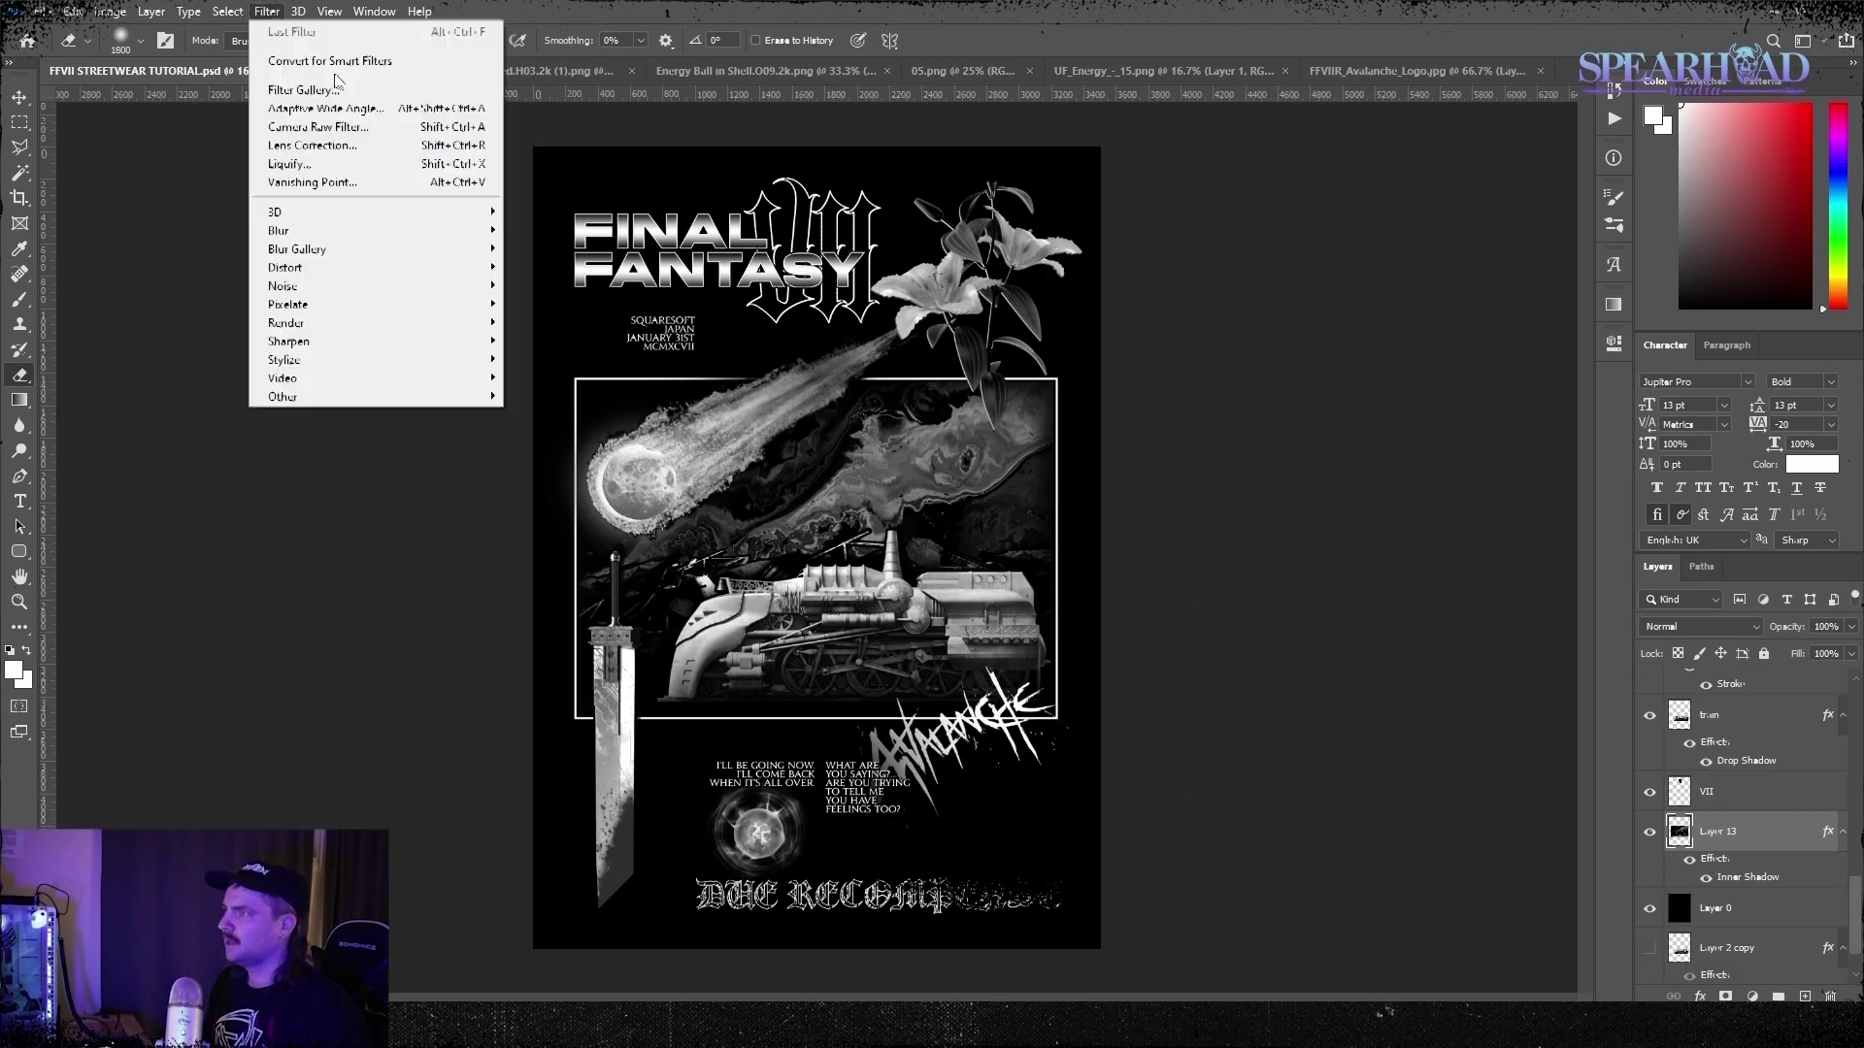
pyautogui.moveTo(330, 14)
pyautogui.moveTo(421, 398)
pyautogui.click(563, 454)
pyautogui.click(329, 13)
pyautogui.click(563, 454)
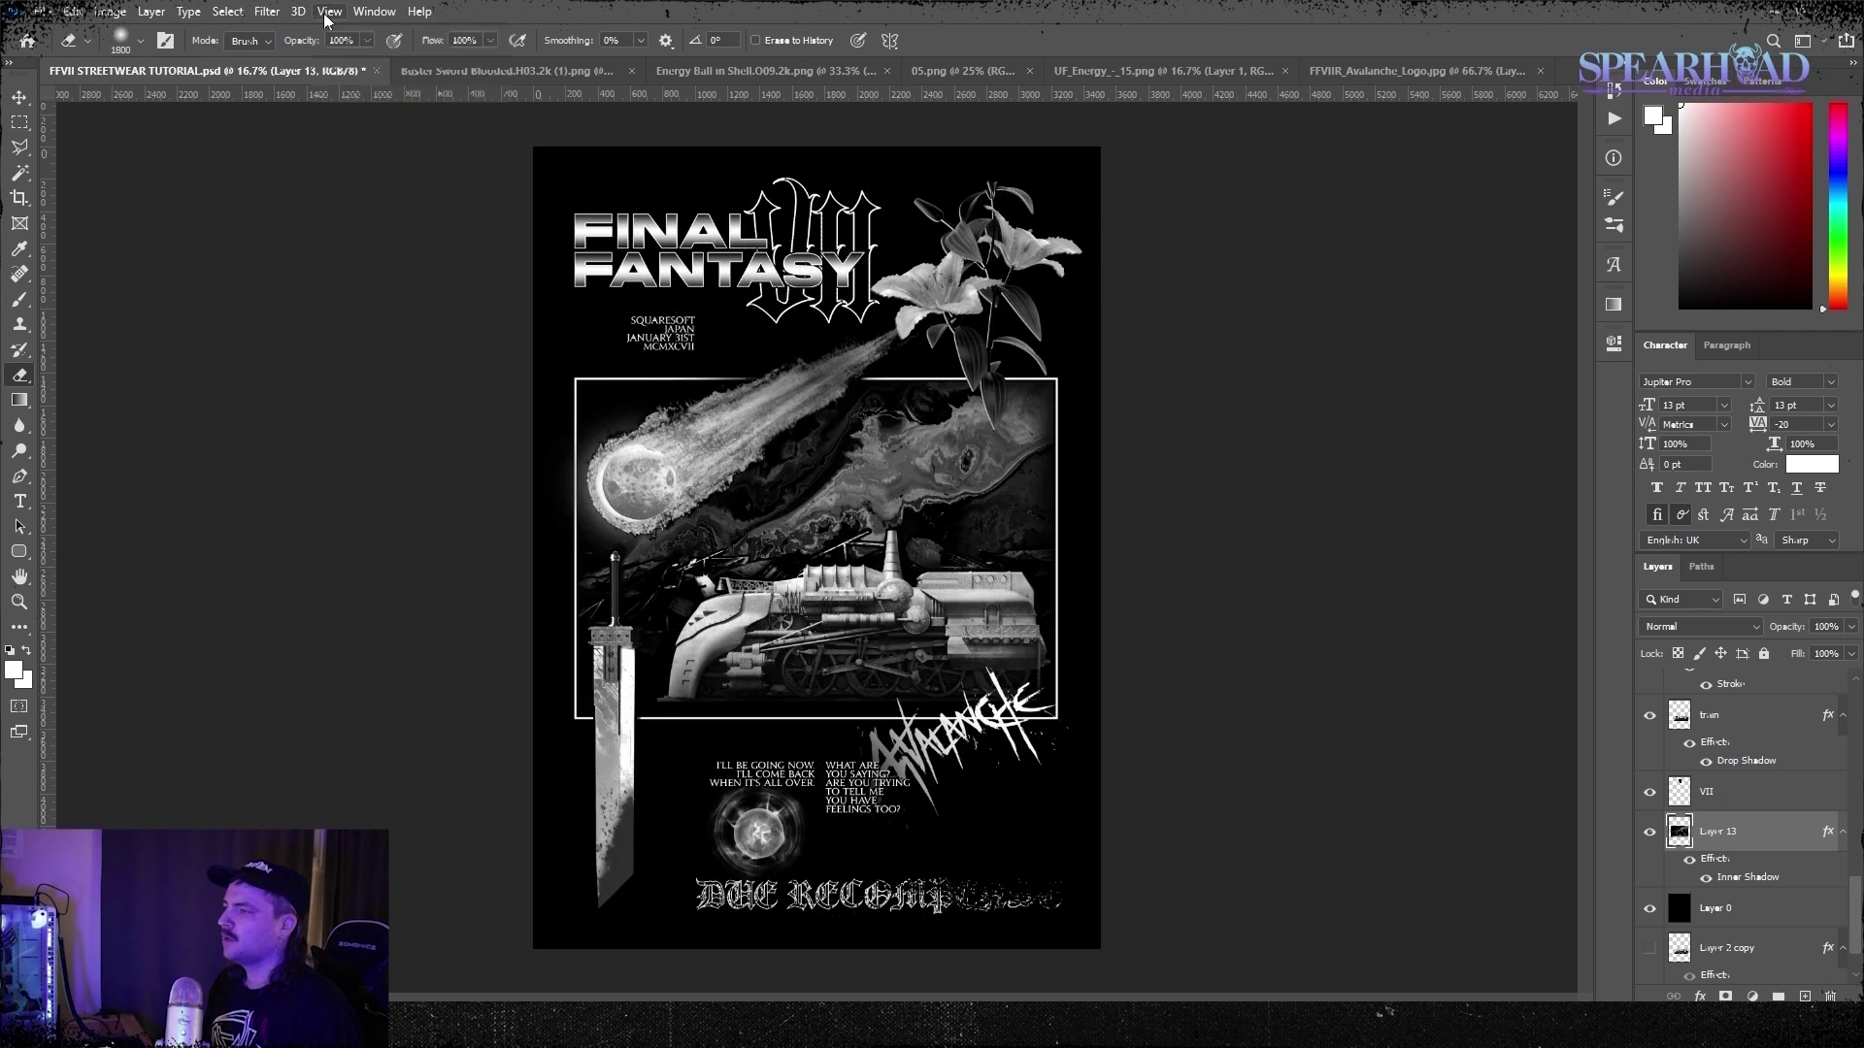
pyautogui.click(329, 14)
pyautogui.click(563, 471)
# Nudge the two small-text layers left so the "What are you saying?" quote starts at the vertical centre guide
pyautogui.scroll(10, 1732, 807)
pyautogui.click(1737, 691)
pyautogui.keyDown('shift'); pyautogui.click(1728, 736); pyautogui.keyUp('shift')
pyautogui.hotkey('ctrl', 't')
pyautogui.press('Left')
pyautogui.press('Left')
pyautogui.press('Left')
pyautogui.press('Left')
pyautogui.press('Left')
pyautogui.press('Left')
pyautogui.press('Left')
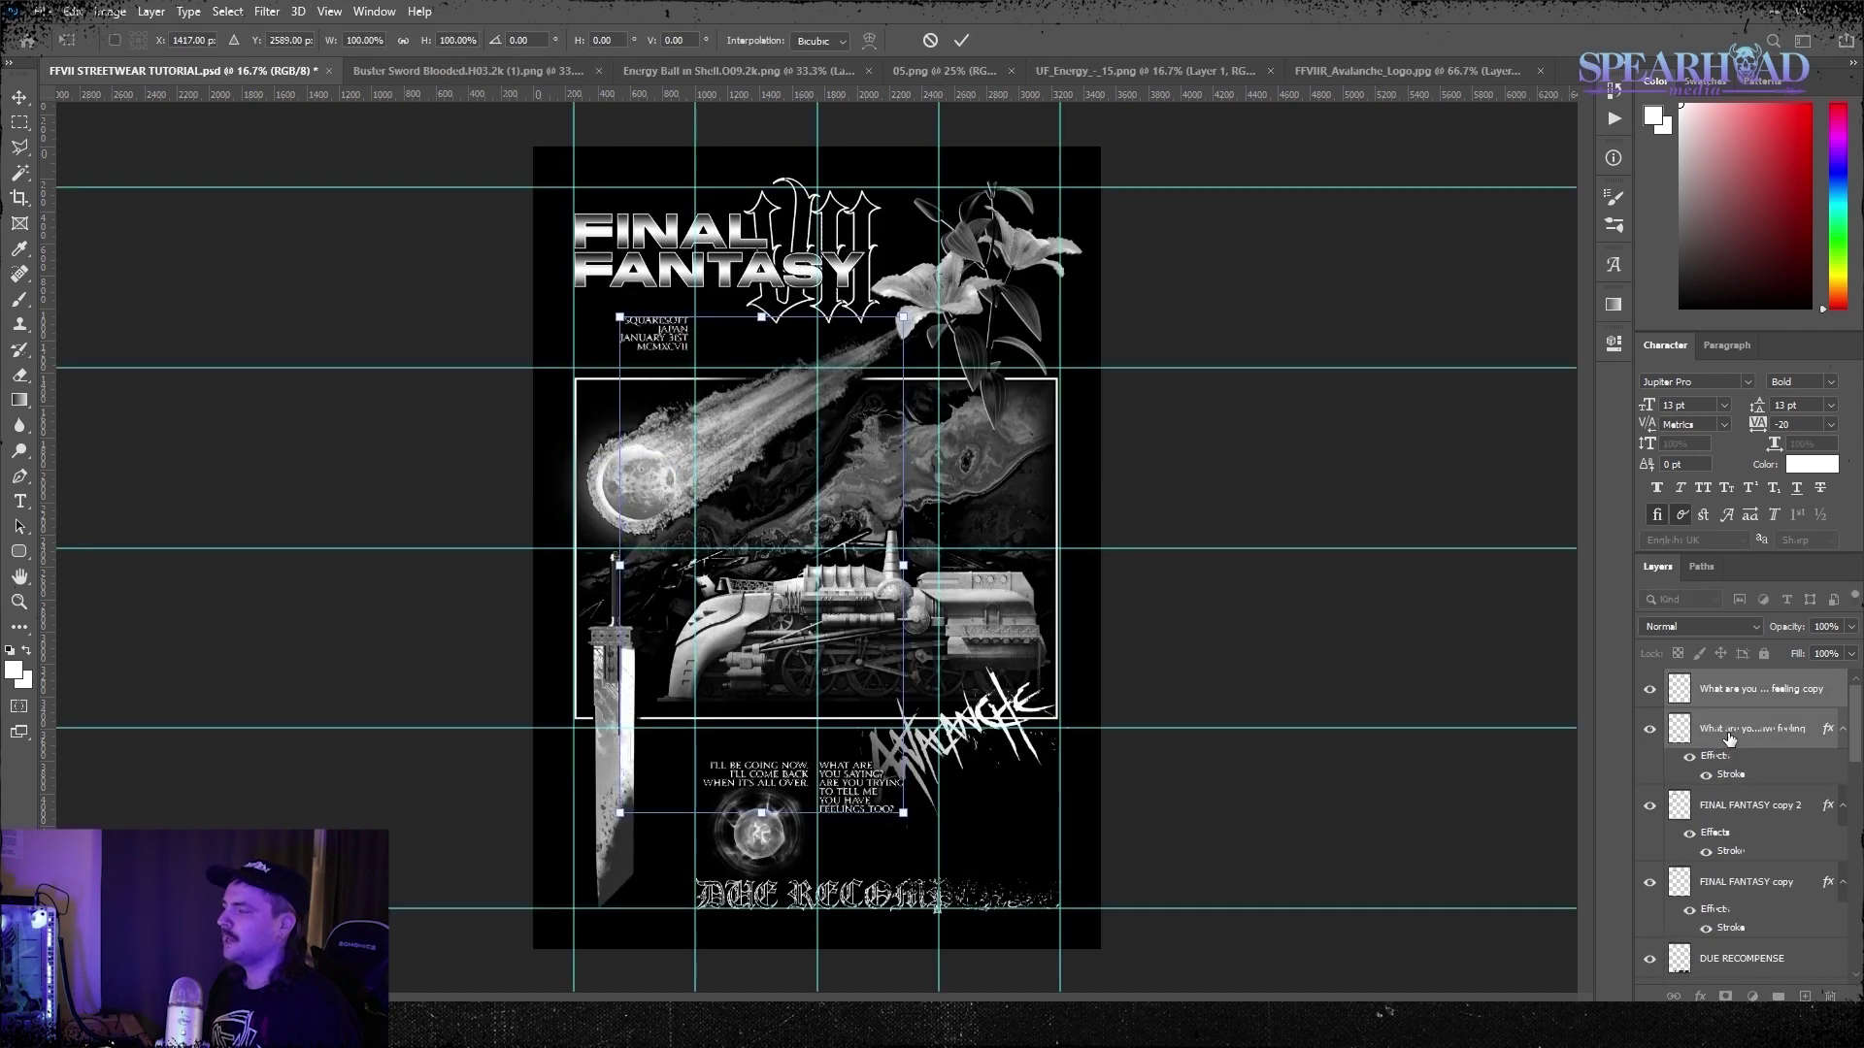
pyautogui.press('Return')
# Merge the two small-text layers, split the SQUARESOFT text block onto its own layer and align its right edge to the guide
pyautogui.press('m')
pyautogui.hotkey('ctrl', 'j')
pyautogui.moveTo(603, 306); pyautogui.dragTo(753, 385)
pyautogui.hotkey('ctrl', 'z')
pyautogui.hotkey('ctrl', 'e')
pyautogui.hotkey('ctrl', 'j')
pyautogui.hotkey('ctrl', 't')
pyautogui.click(1759, 729)
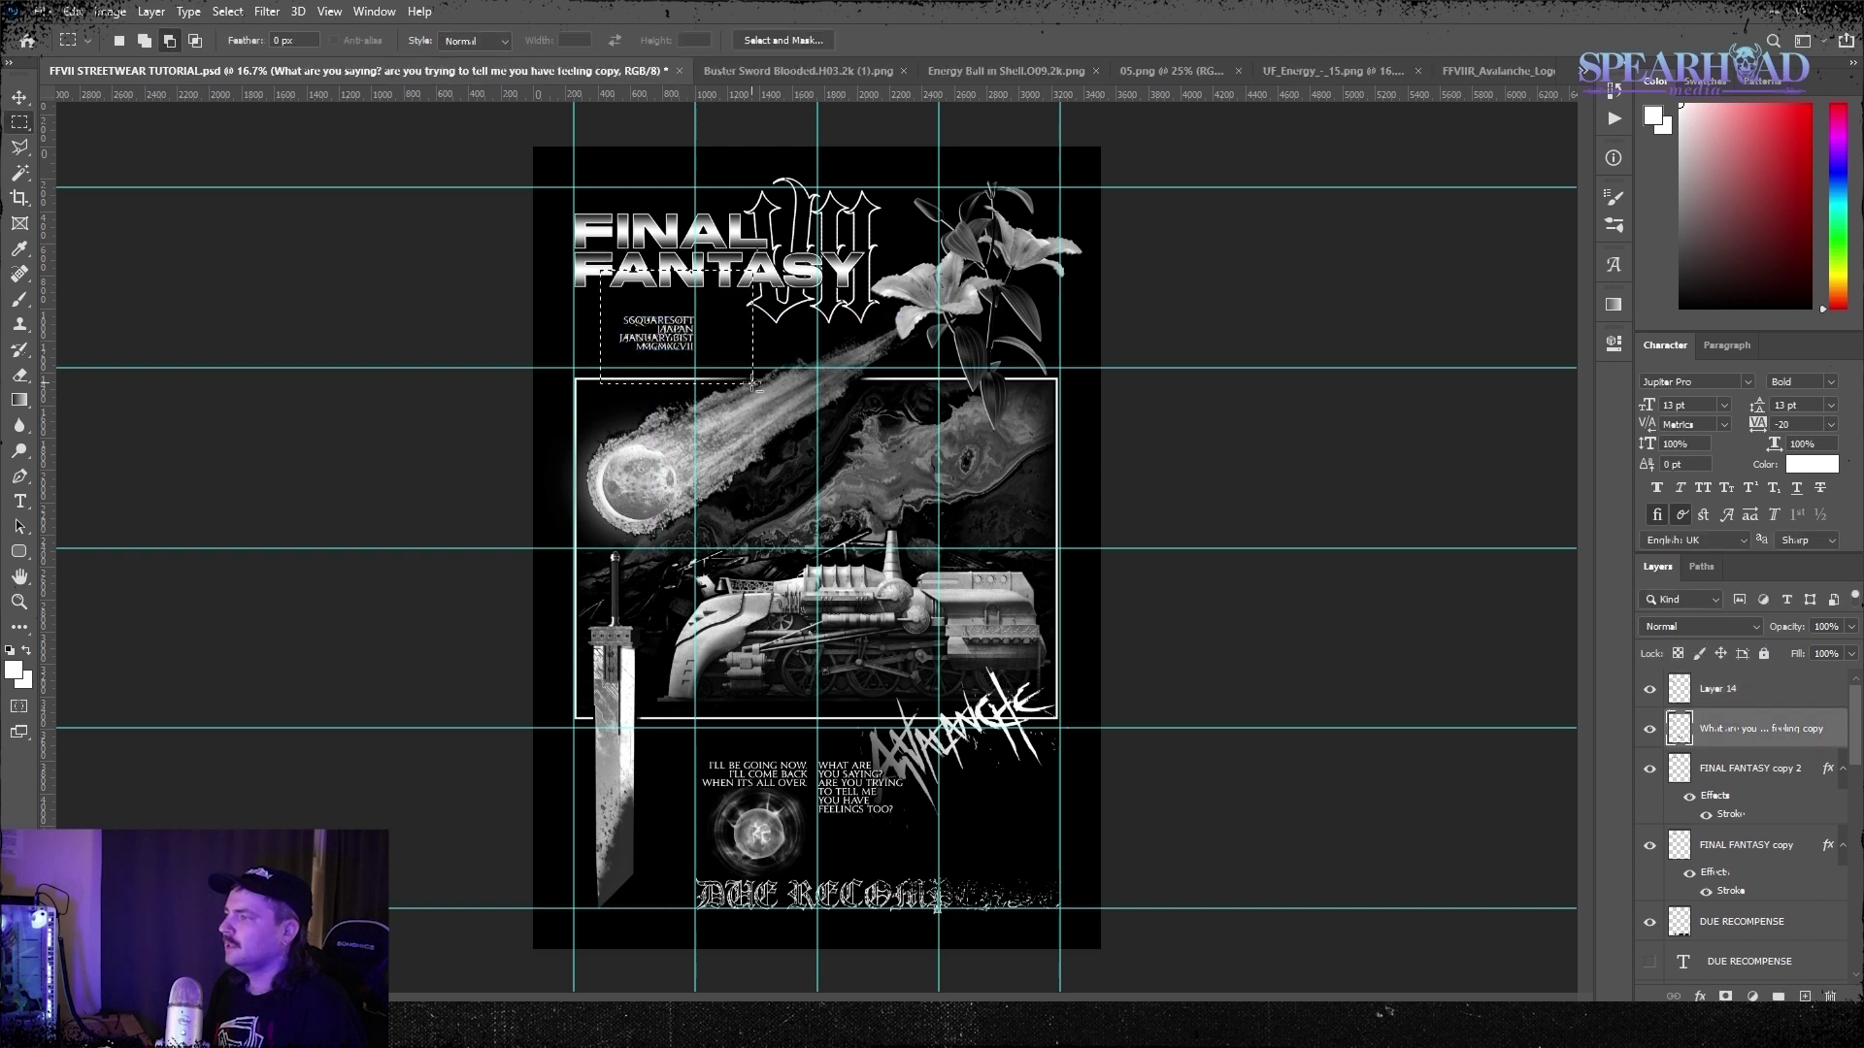
pyautogui.click(1742, 697)
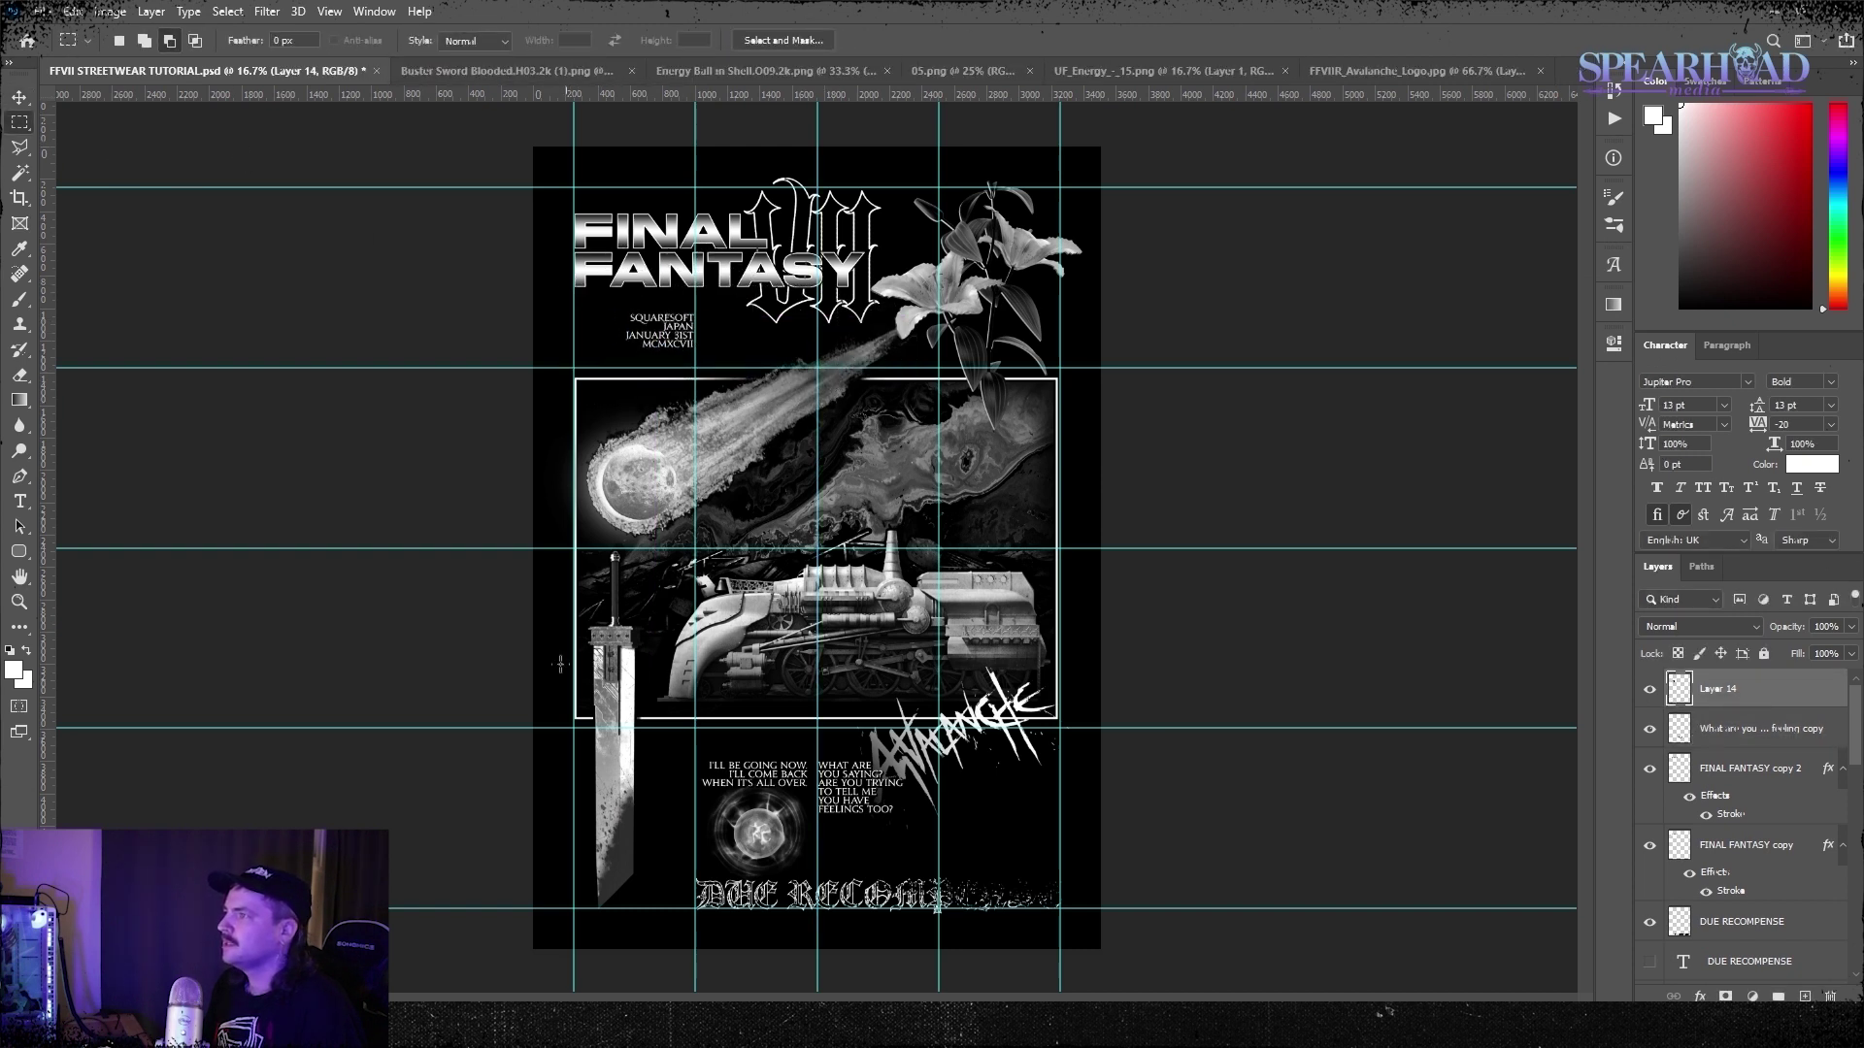
# Split the "I'll be going now" quote onto its own layer and align it to the centre guide, just below the horizontal guide
pyautogui.click(1759, 729)
pyautogui.moveTo(687, 752); pyautogui.dragTo(791, 758)
pyautogui.hotkey('ctrl', 'shift', 'j')
pyautogui.hotkey('ctrl', 't')
pyautogui.press('Return')
pyautogui.hotkey('ctrl', '+')
pyautogui.hotkey('ctrl', 't')
pyautogui.press('Return')
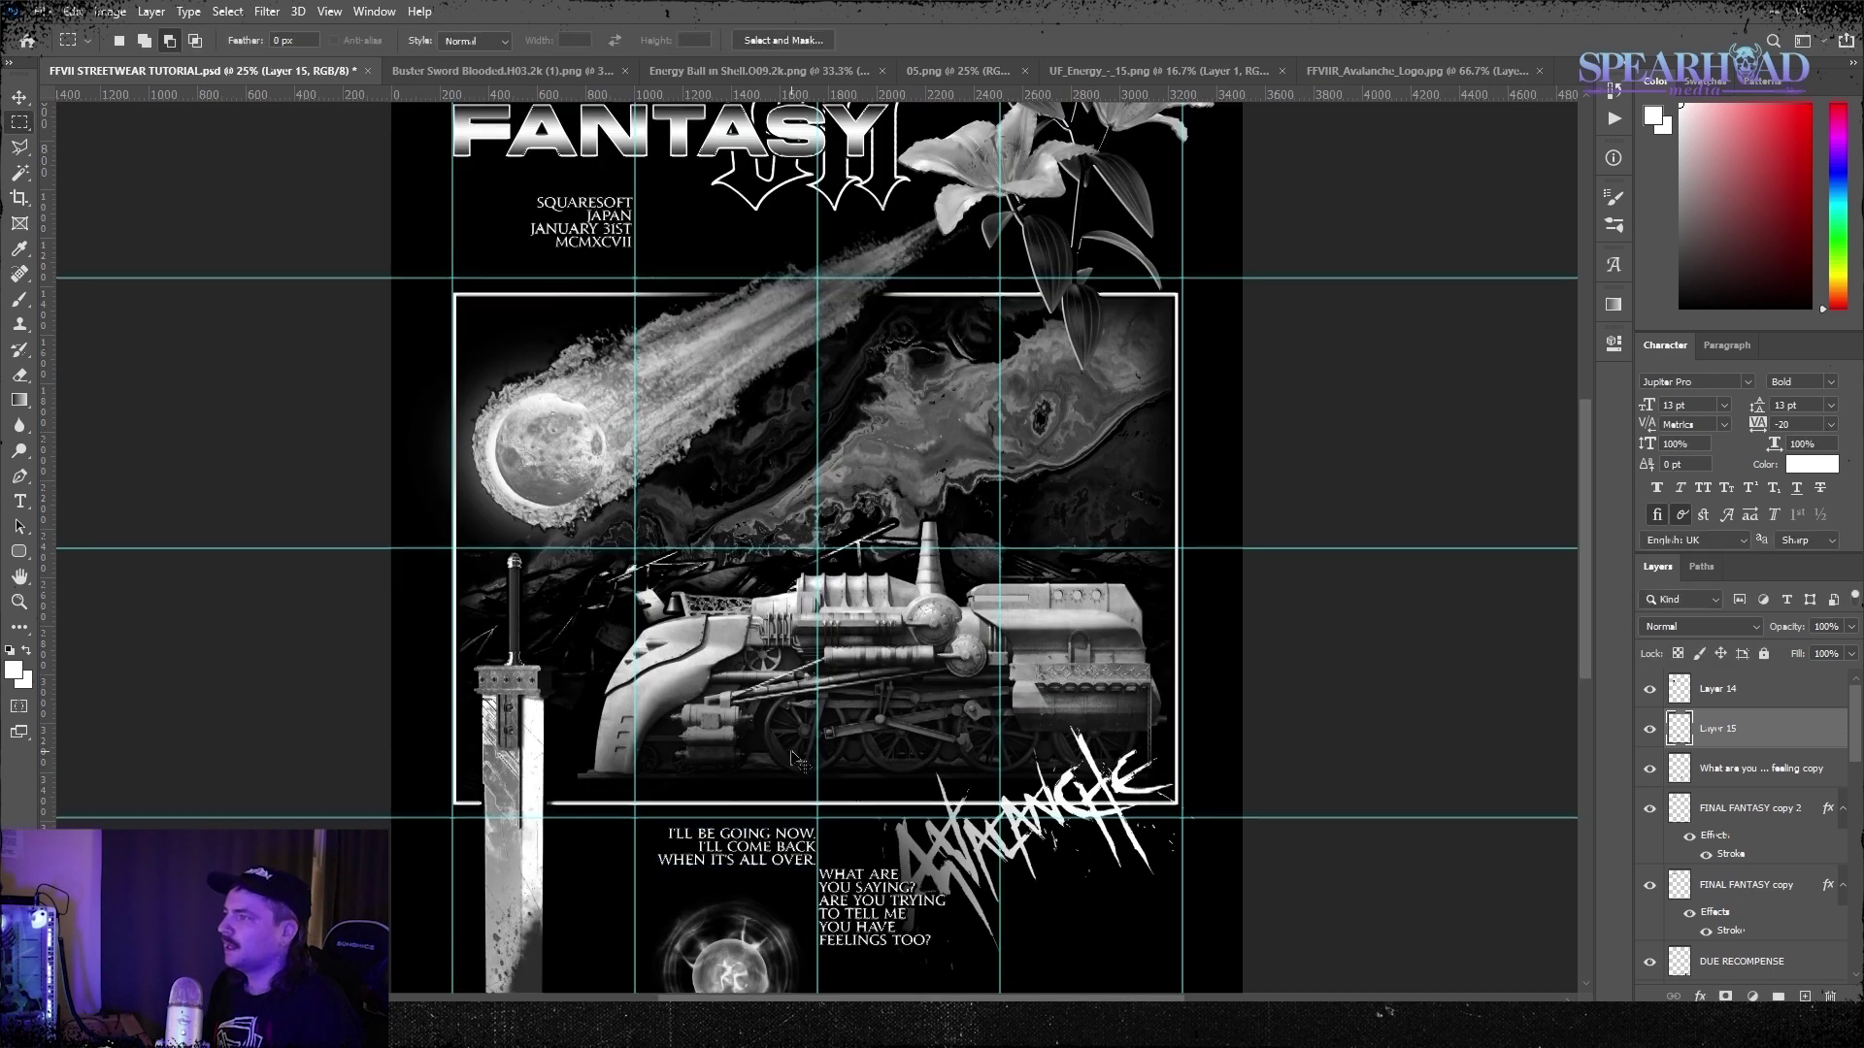
# Move the materia orb slightly up and left beneath the "I'll be going now" quote
pyautogui.hotkey('ctrl', '-')
pyautogui.scroll(-5, 1728, 835)
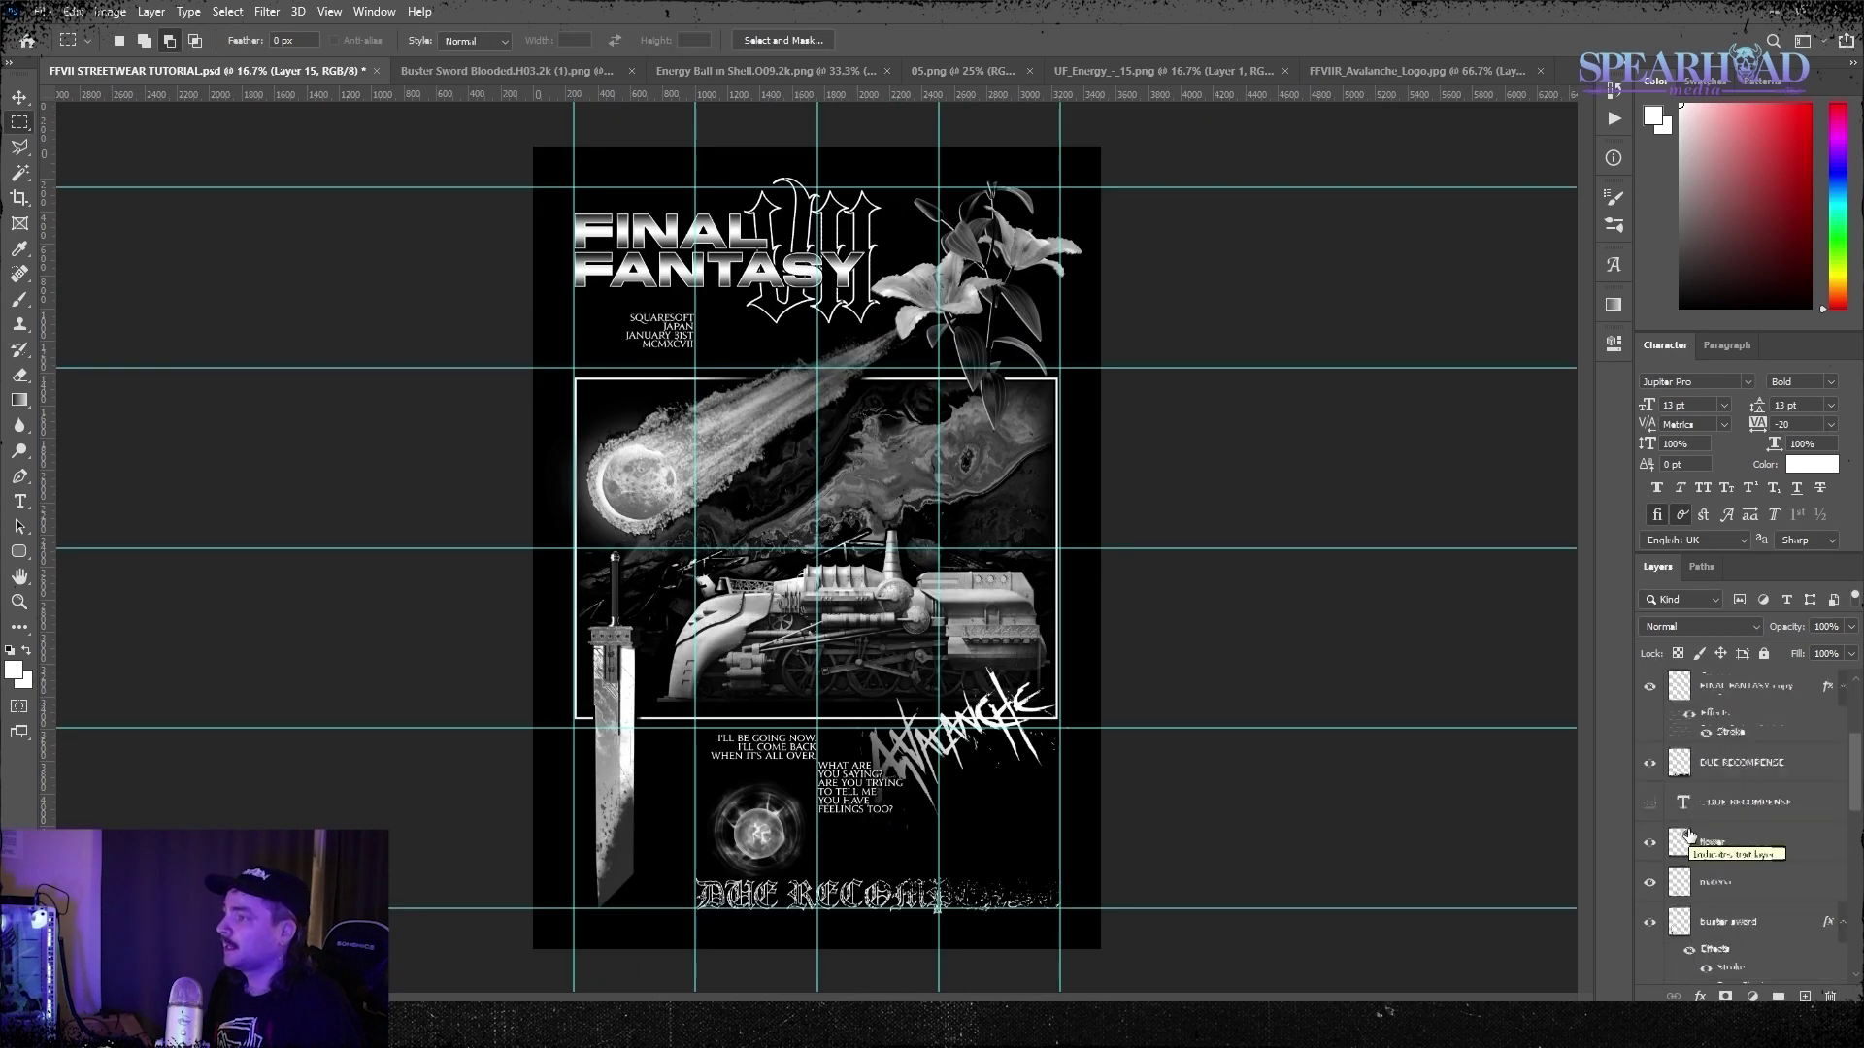
pyautogui.click(1700, 842)
pyautogui.hotkey('ctrl', 't')
pyautogui.press('Return')
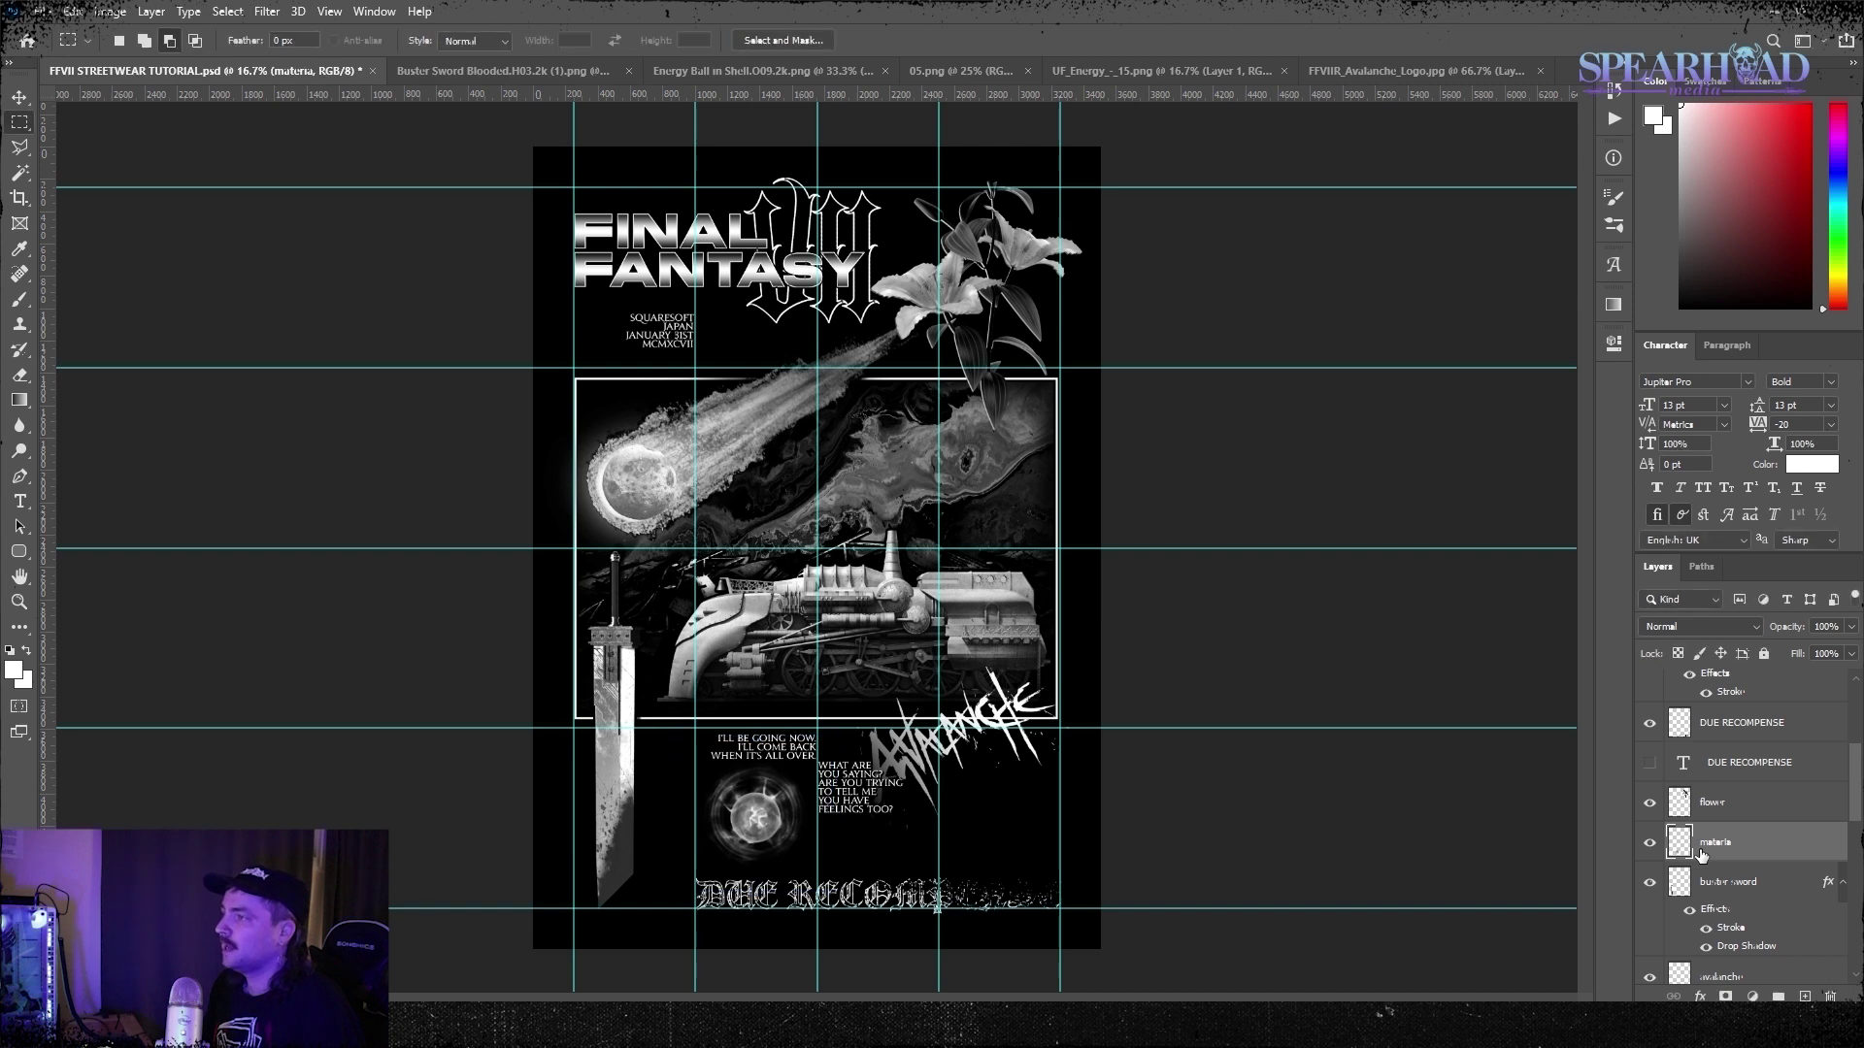
# Move the flower layer left so its outer petals line up with the far-right vertical guide
pyautogui.scroll(2, 1738, 796)
pyautogui.scroll(-1, 1694, 811)
pyautogui.click(1698, 841)
pyautogui.hotkey('ctrl', 't')
pyautogui.hotkey('shift', 'Left')
pyautogui.hotkey('shift', 'Left')
pyautogui.press('Left')
pyautogui.press('Left')
pyautogui.press('Left')
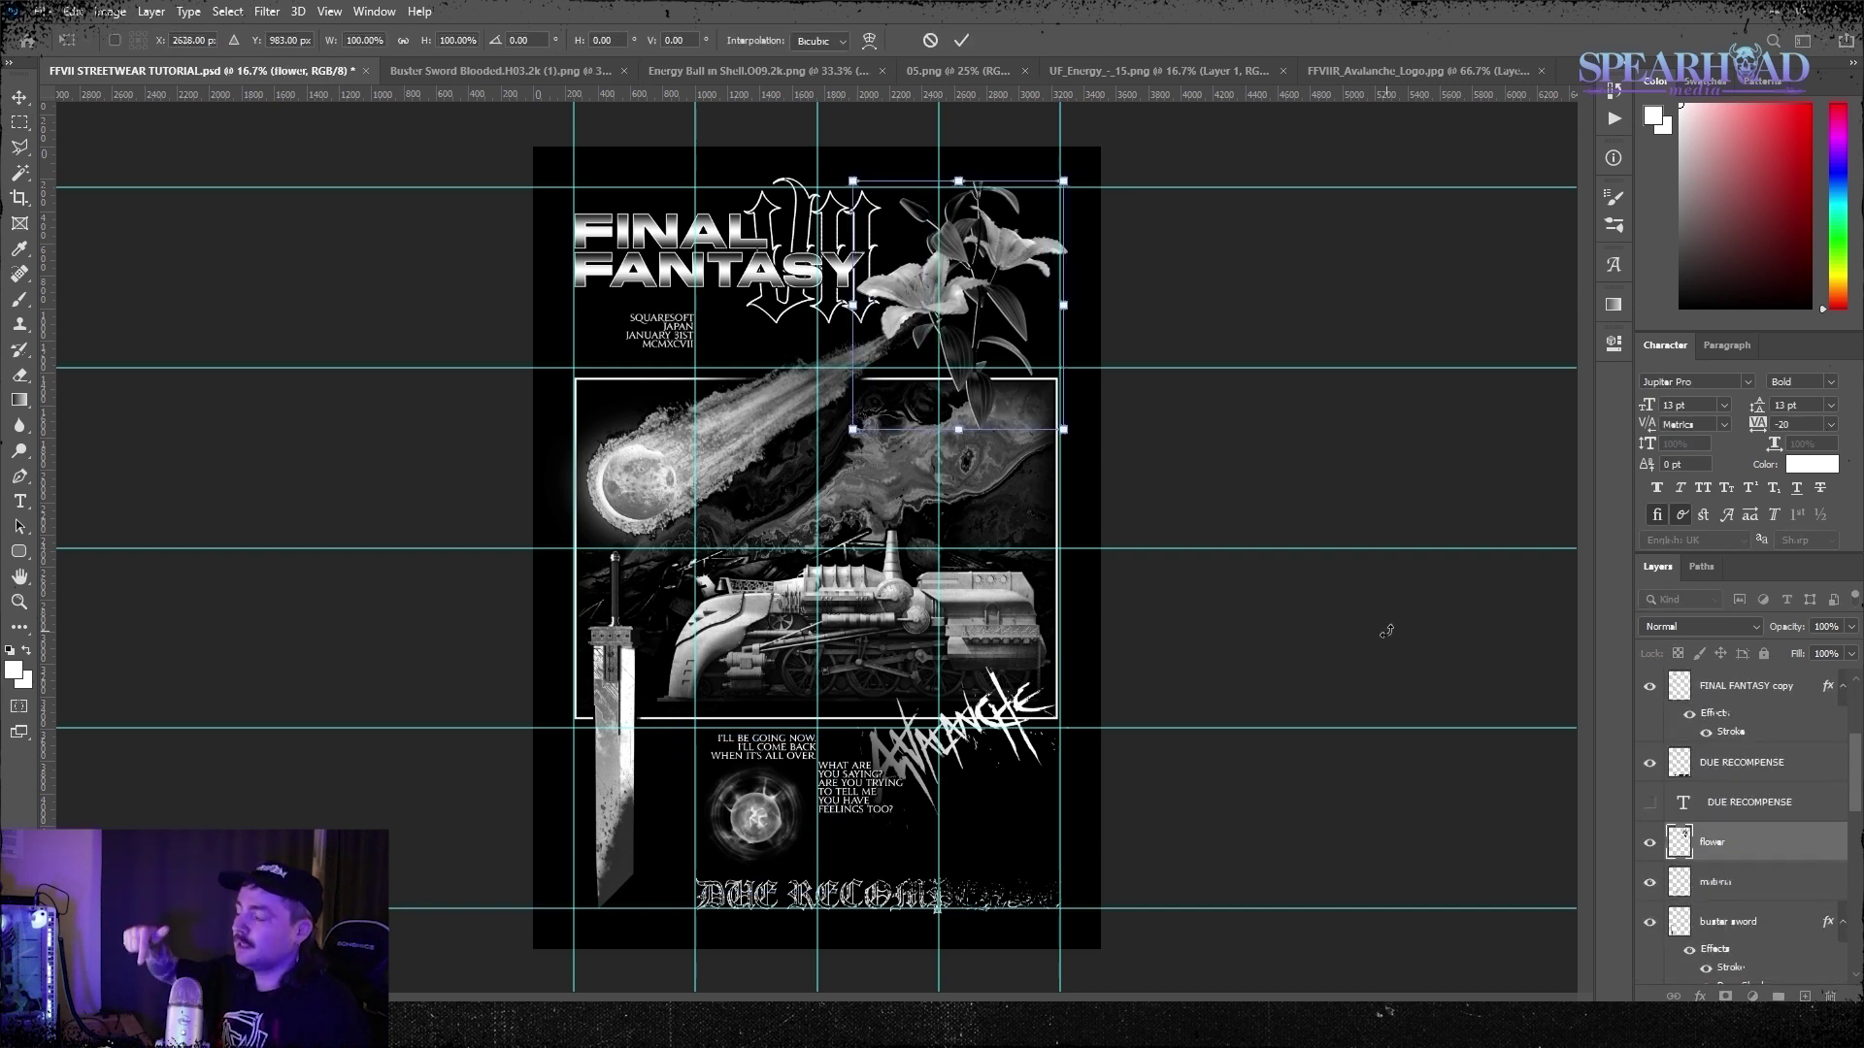
pyautogui.press('Return')
# Nudge the meteor layer and Layer 3 together slightly left, and hide the guides
pyautogui.scroll(-2, 1704, 825)
pyautogui.click(1704, 819)
pyautogui.keyDown('shift'); pyautogui.click(1706, 893); pyautogui.keyUp('shift')
pyautogui.hotkey('ctrl', 't')
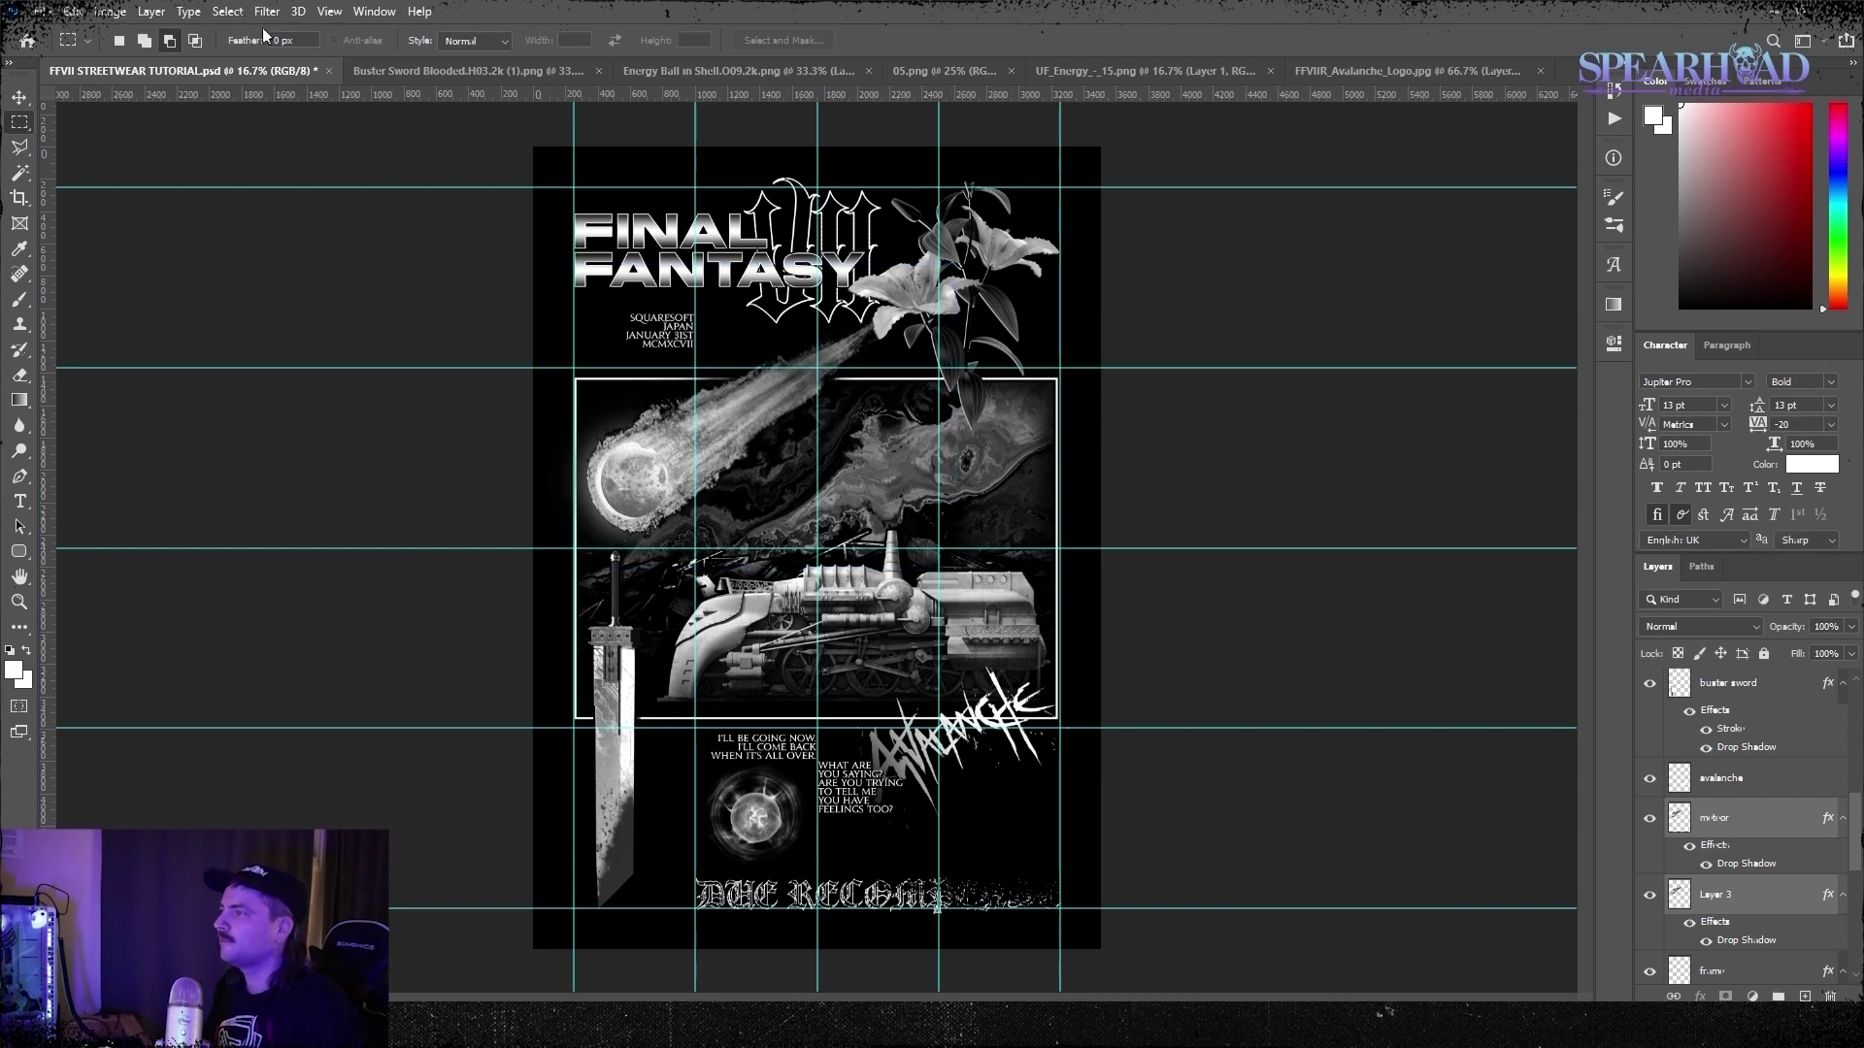
pyautogui.press('Return')
pyautogui.hotkey('ctrl', ';')
# Hide the black background layer and merge all artwork layers above it into one layer
pyautogui.scroll(-6, 1708, 825)
pyautogui.click(1650, 850)
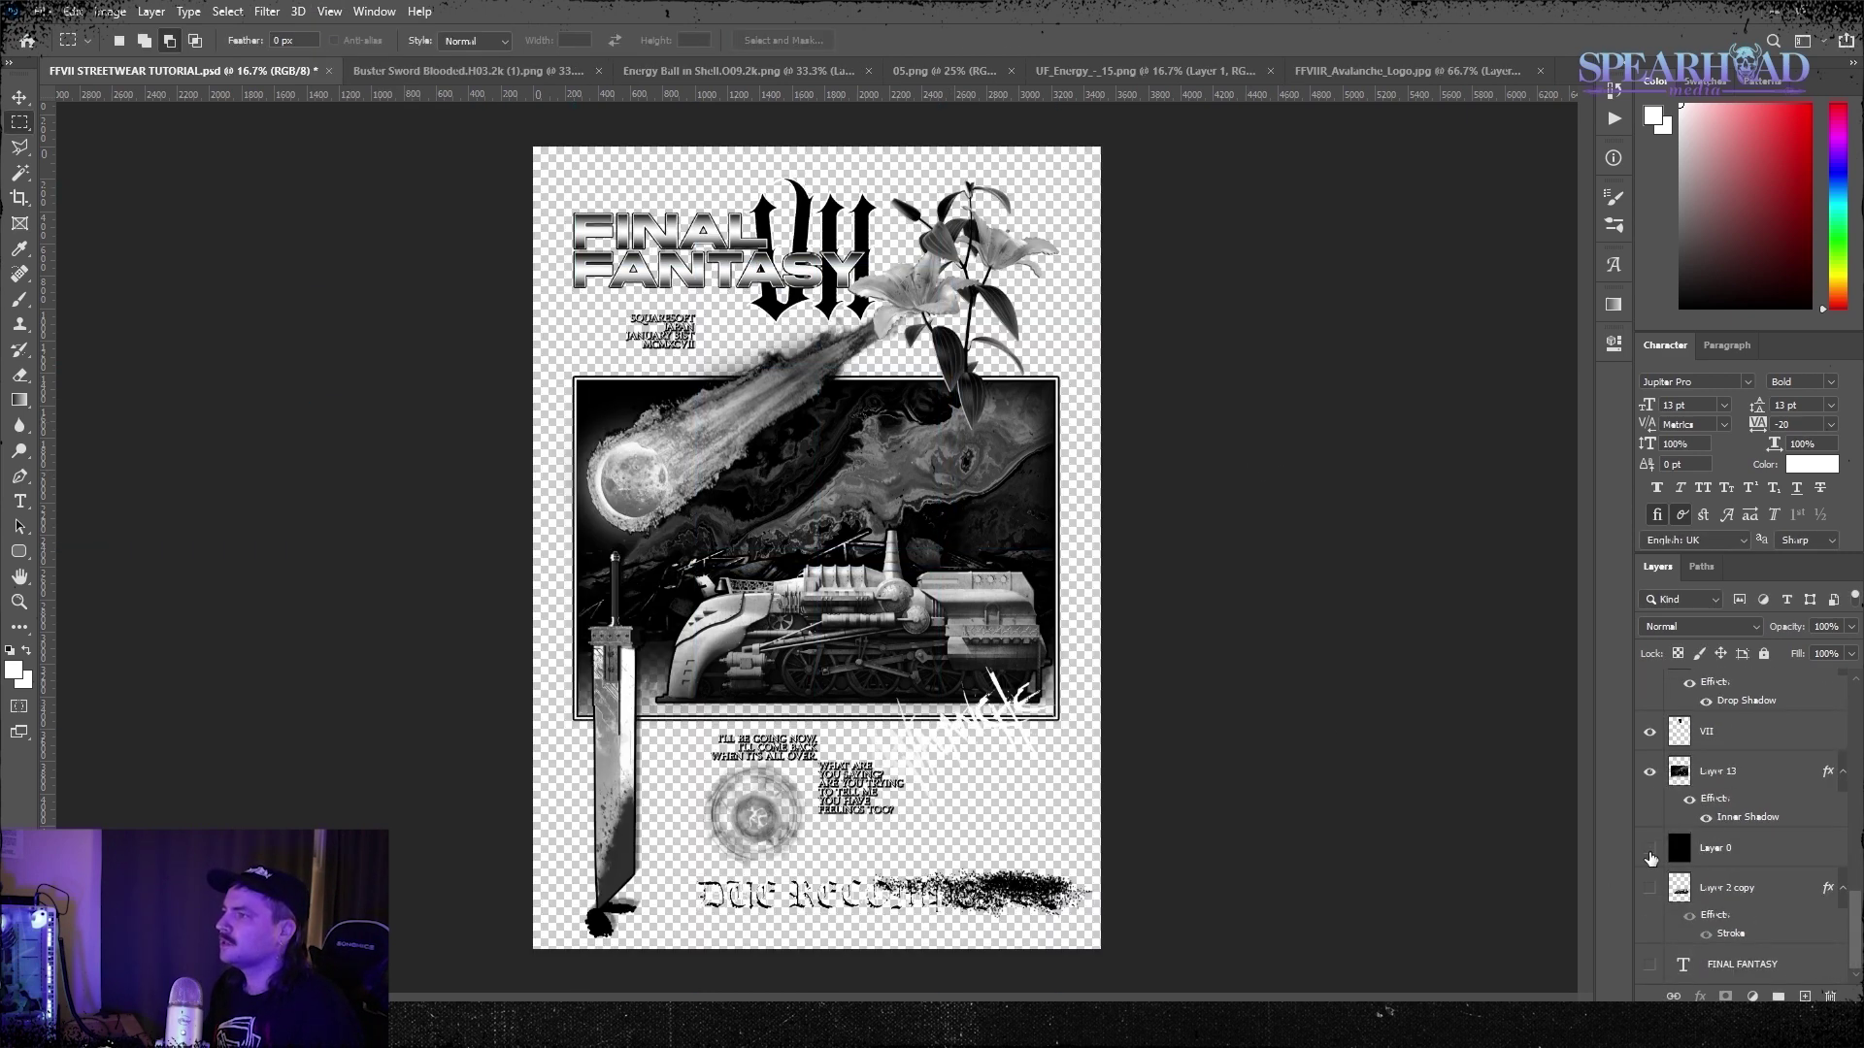
pyautogui.click(1713, 776)
pyautogui.scroll(15, 1727, 776)
pyautogui.keyDown('shift'); pyautogui.click(1727, 695); pyautogui.keyUp('shift')
pyautogui.rightClick(1737, 697)
pyautogui.click(1673, 772)
# Remove the black areas from the merged artwork using Color Range with reduced fuzziness, and show the black background layer again
pyautogui.click(228, 12)
pyautogui.click(255, 182)
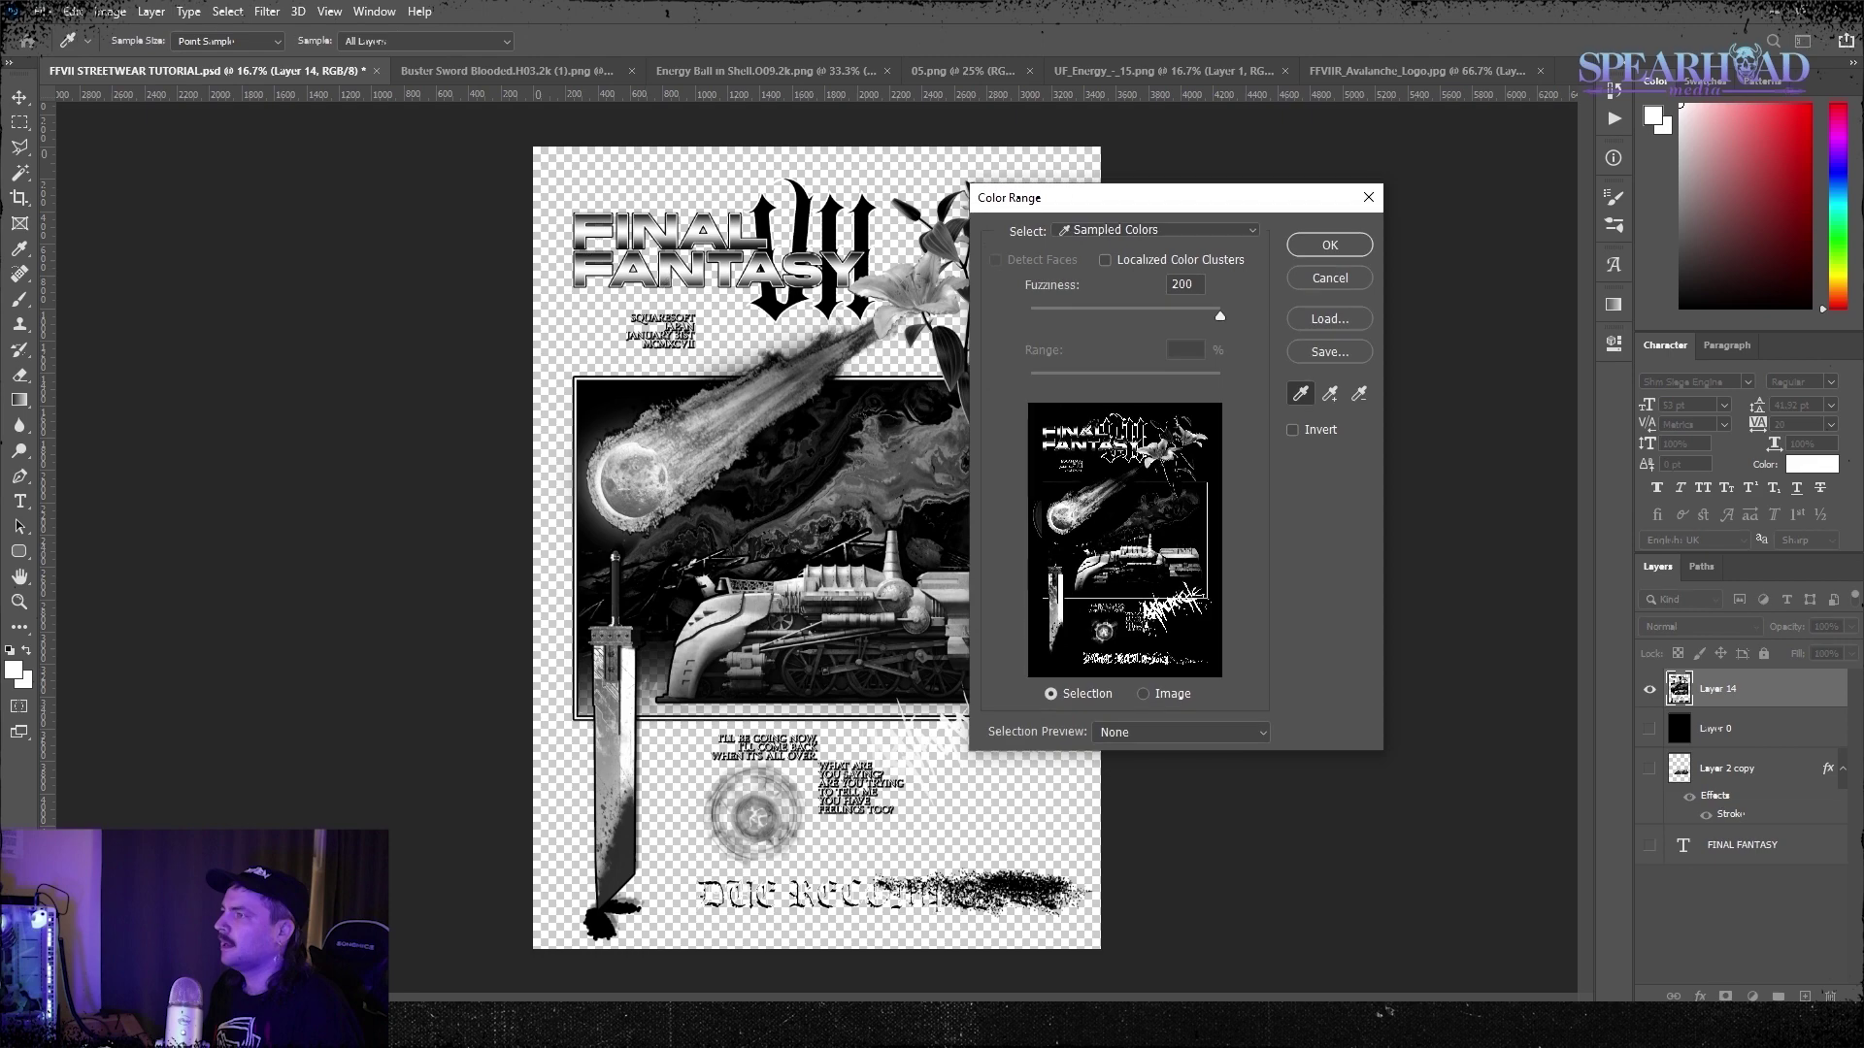
pyautogui.click(612, 920)
pyautogui.moveTo(1219, 312); pyautogui.dragTo(1041, 312)
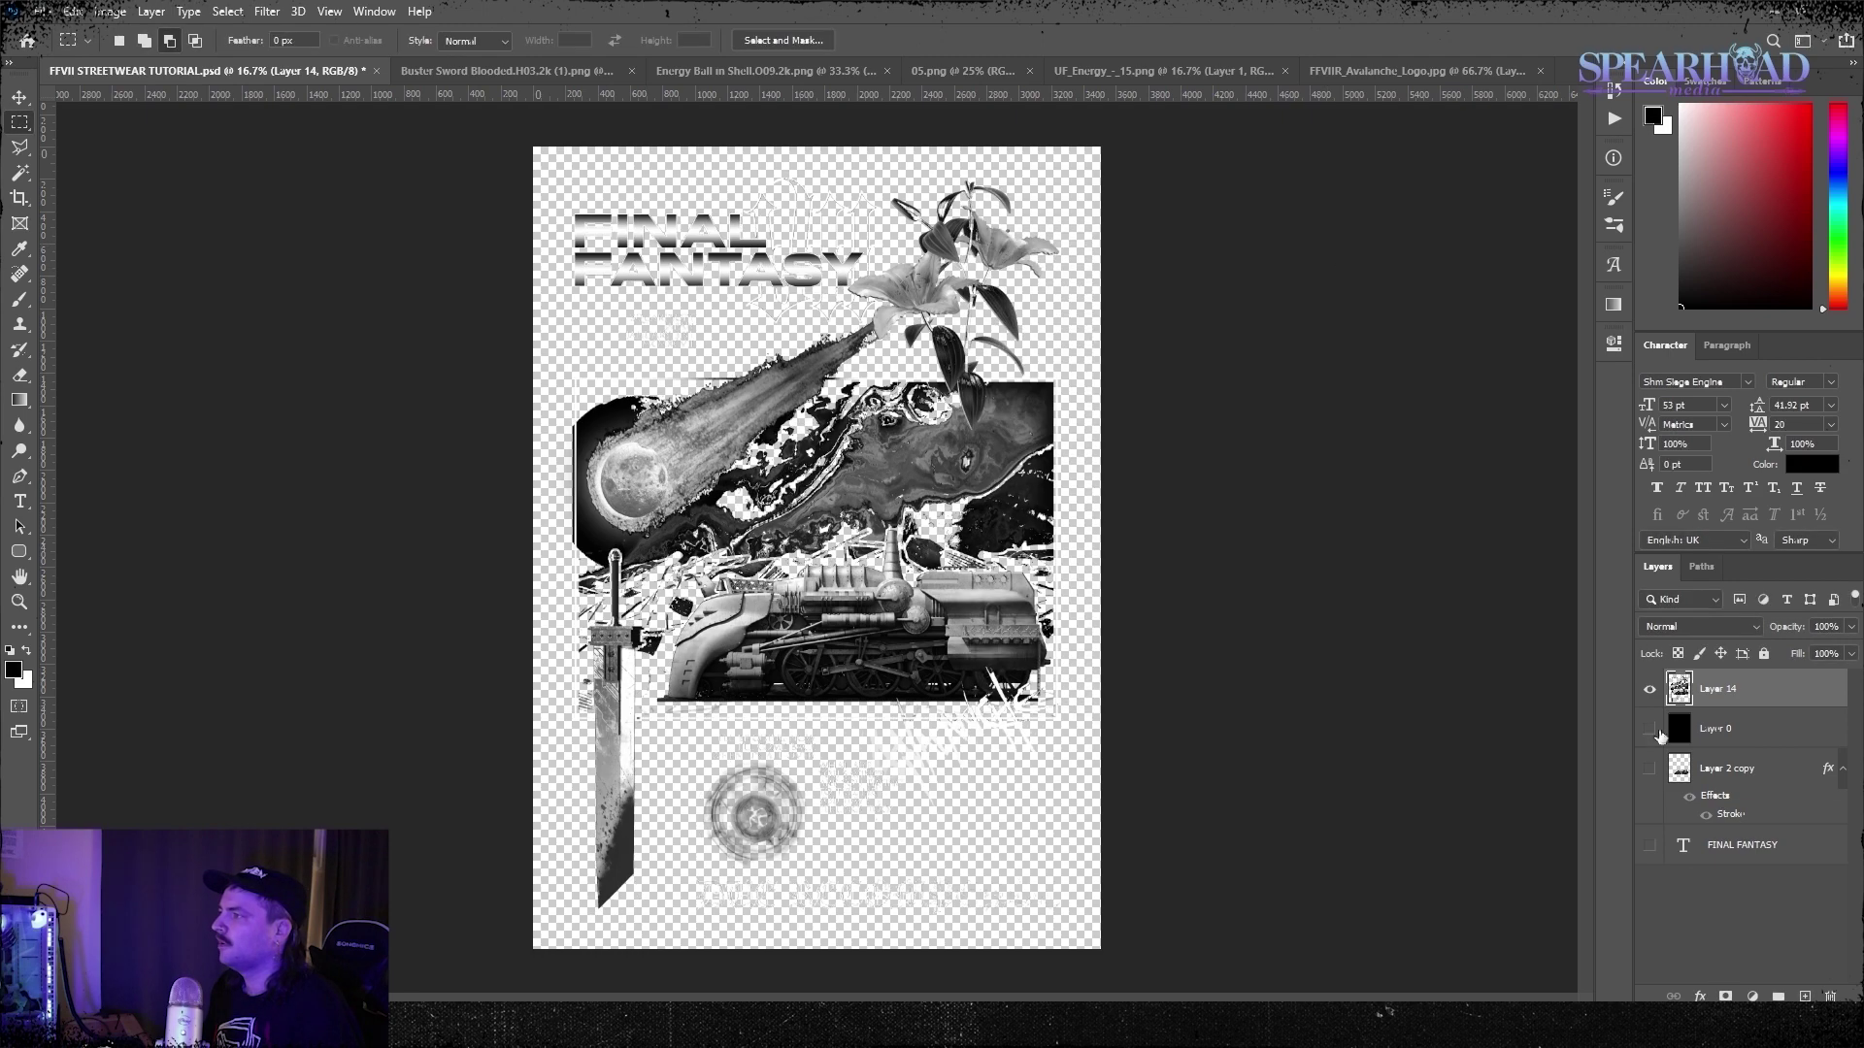
pyautogui.click(1649, 728)
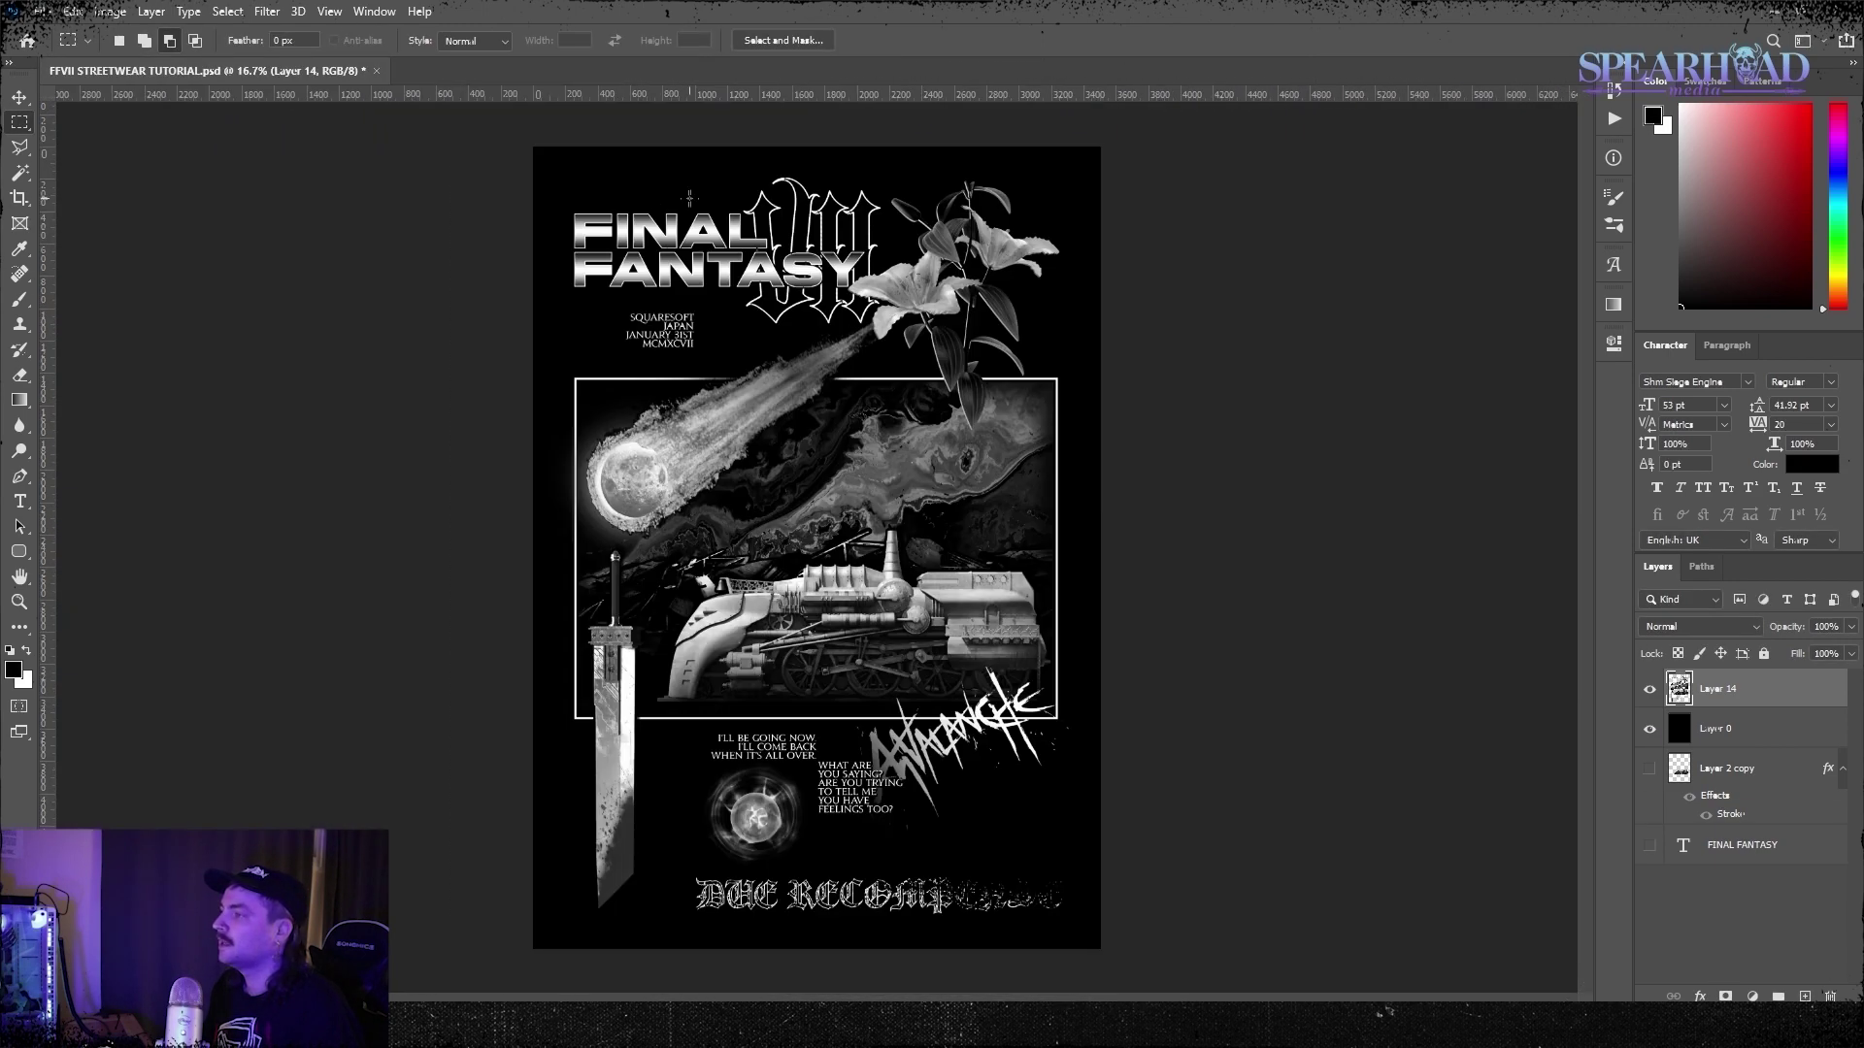
# Scale the SPEARHEAD - GRIT 01 texture down over the lower-left part of the artwork
pyautogui.click(458, 825)
pyautogui.click(1748, 735)
pyautogui.hotkey('ctrl', 't')
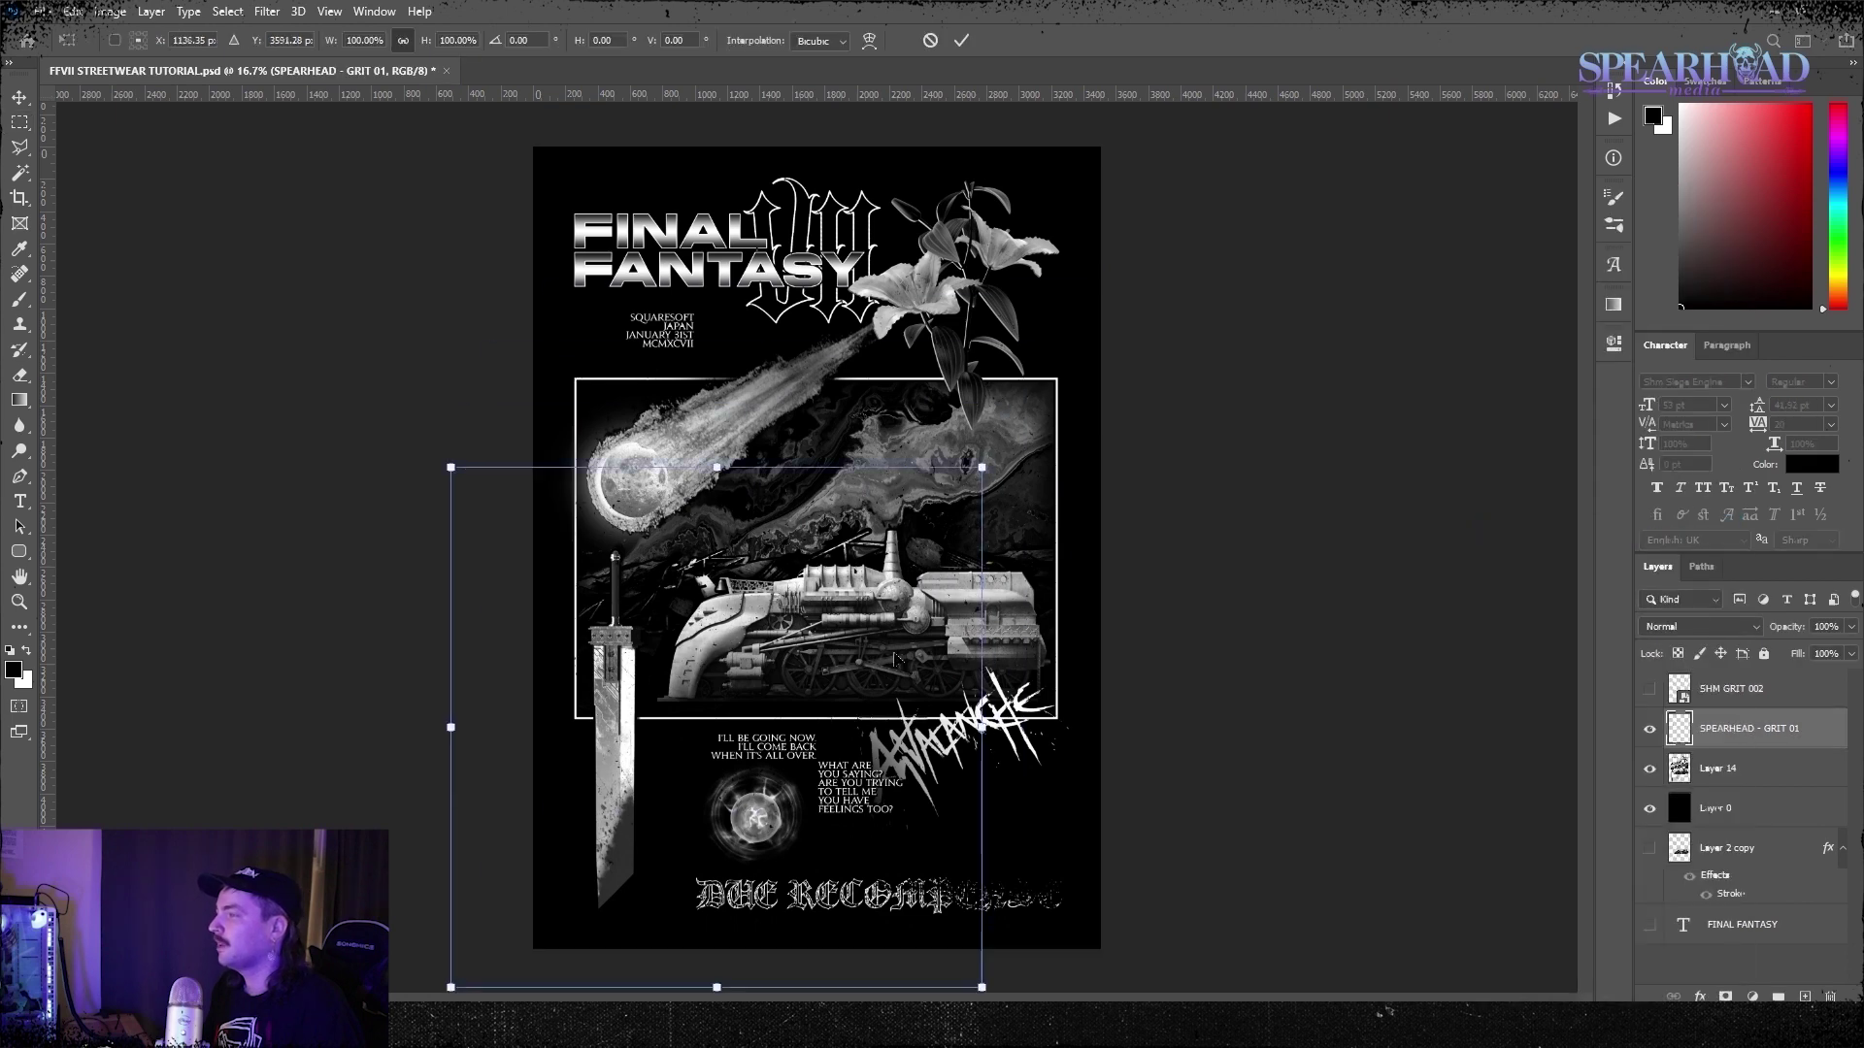
pyautogui.moveTo(981, 467); pyautogui.dragTo(846, 600)
pyautogui.press('Return')
# Duplicate the SPEARHEAD - GRIT 01 texture and tile the copies side by side and upward to cover the canvas
pyautogui.rightClick(1747, 738)
pyautogui.hotkey('ctrl', 't')
pyautogui.moveTo(896, 715); pyautogui.dragTo(1069, 716)
pyautogui.press('Return')
pyautogui.rightClick(1748, 734)
pyautogui.click(1575, 320)
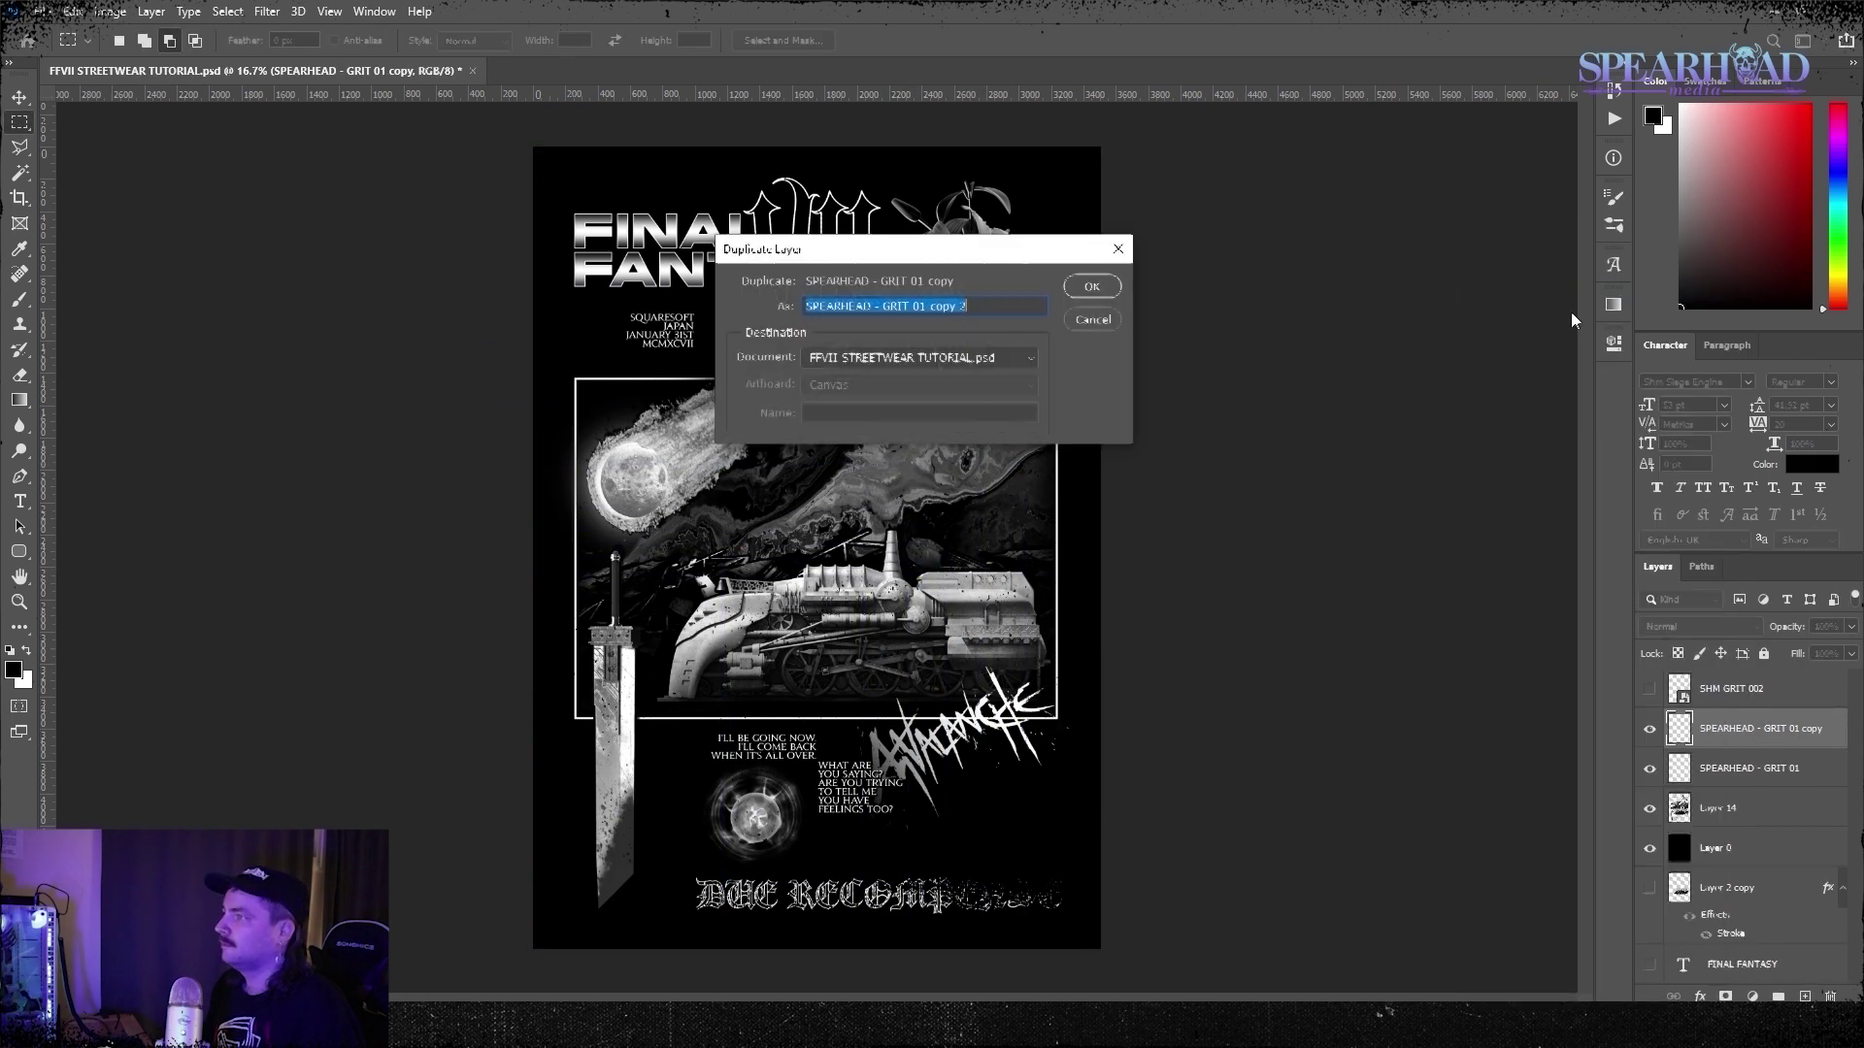
pyautogui.press('Return')
pyautogui.hotkey('ctrl', 'j')
pyautogui.press('Return')
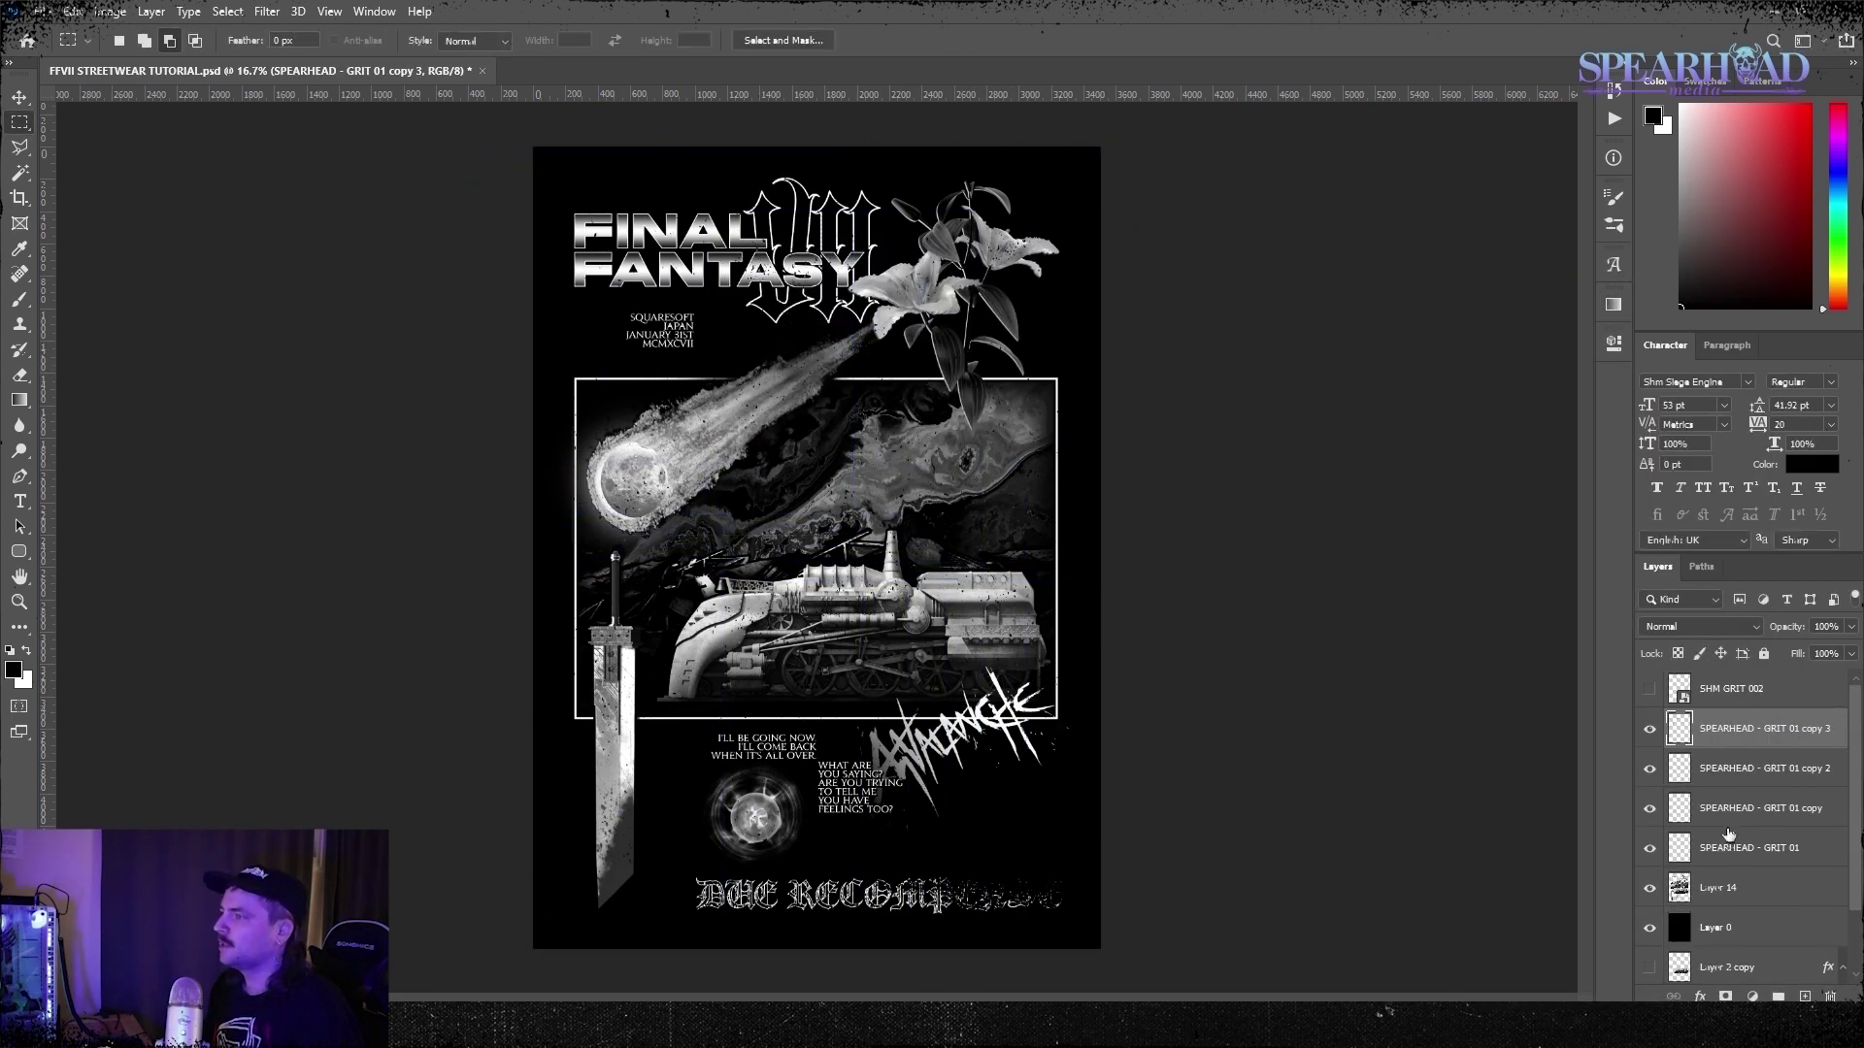
pyautogui.hotkey('ctrl', 'j')
pyautogui.press('Return')
pyautogui.hotkey('ctrl', 't')
pyautogui.press('Return')
# Merge the grit tiles into one layer, and duplicate the merged grit with an offset over the artwork
pyautogui.keyDown('shift'); pyautogui.click(1749, 887); pyautogui.keyUp('shift')
pyautogui.rightClick(1749, 885)
pyautogui.click(1684, 638)
pyautogui.hotkey('ctrl', 'j')
pyautogui.hotkey('ctrl', 't')
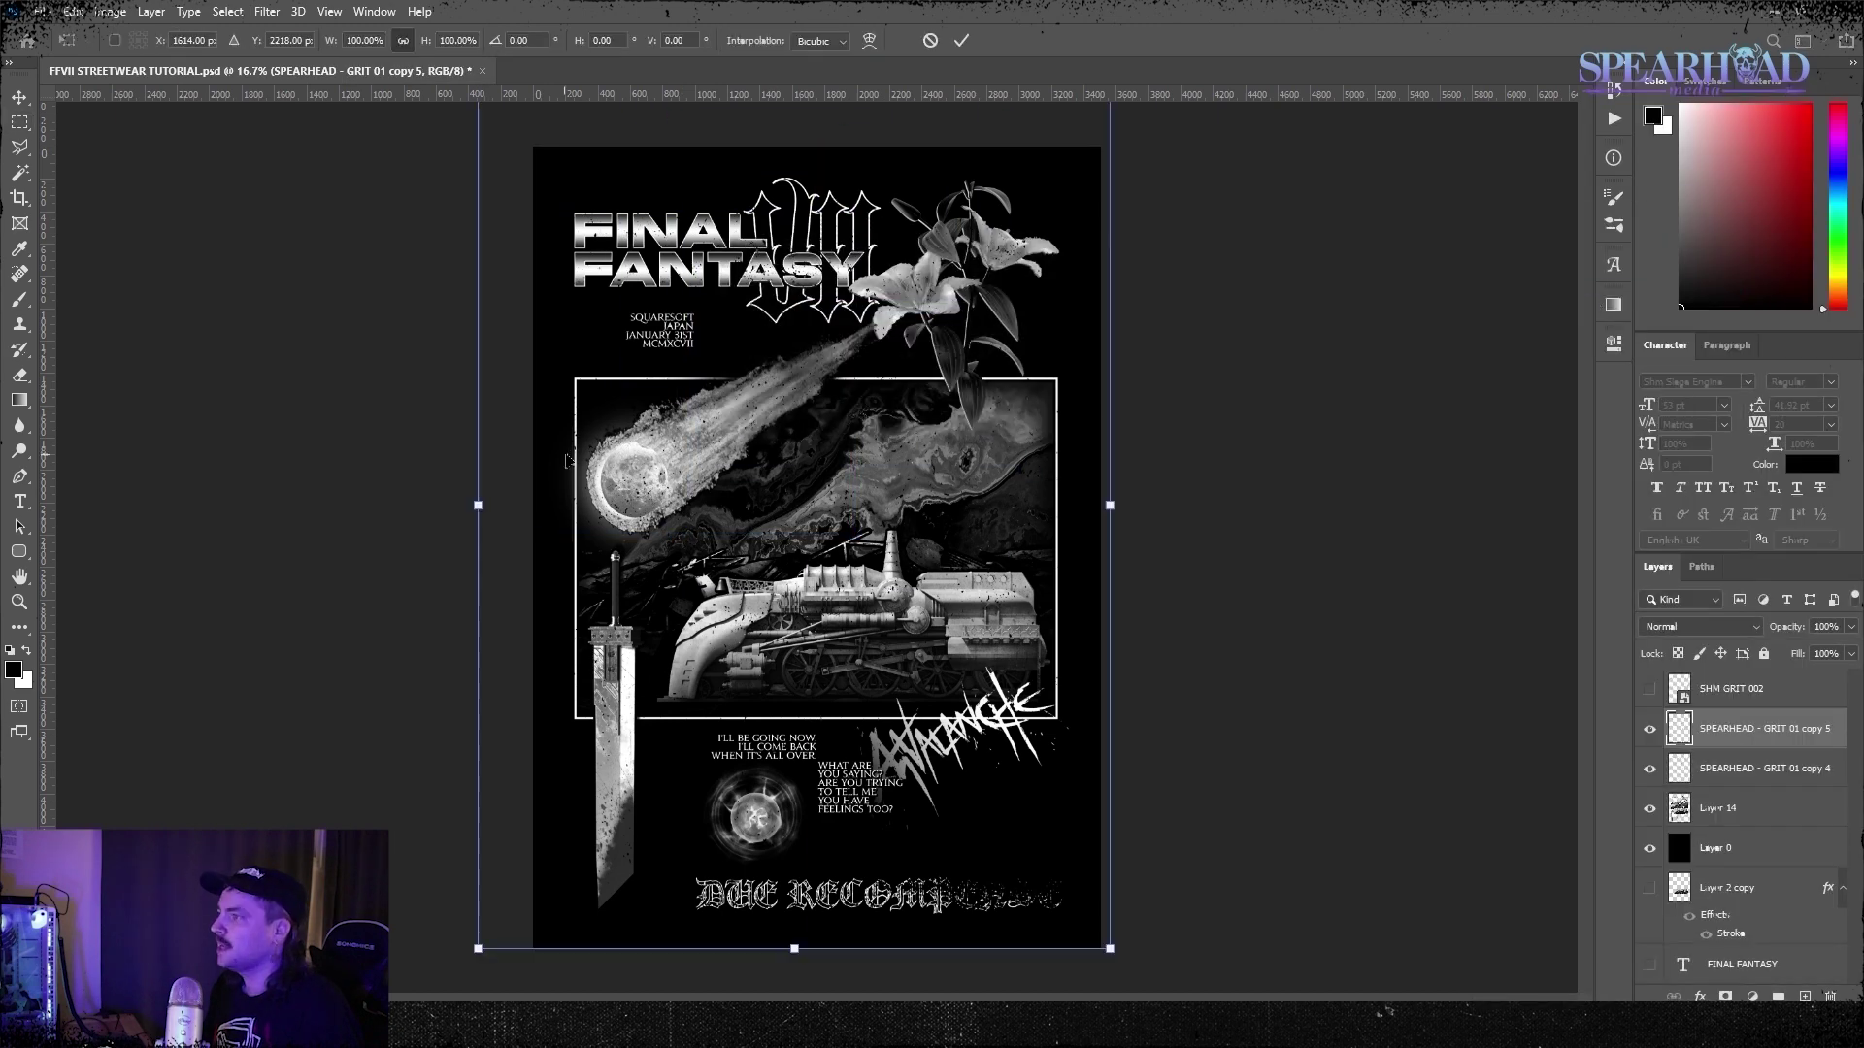
pyautogui.moveTo(603, 421); pyautogui.dragTo(643, 450)
pyautogui.press('Return')
pyautogui.hotkey('ctrl', 'j')
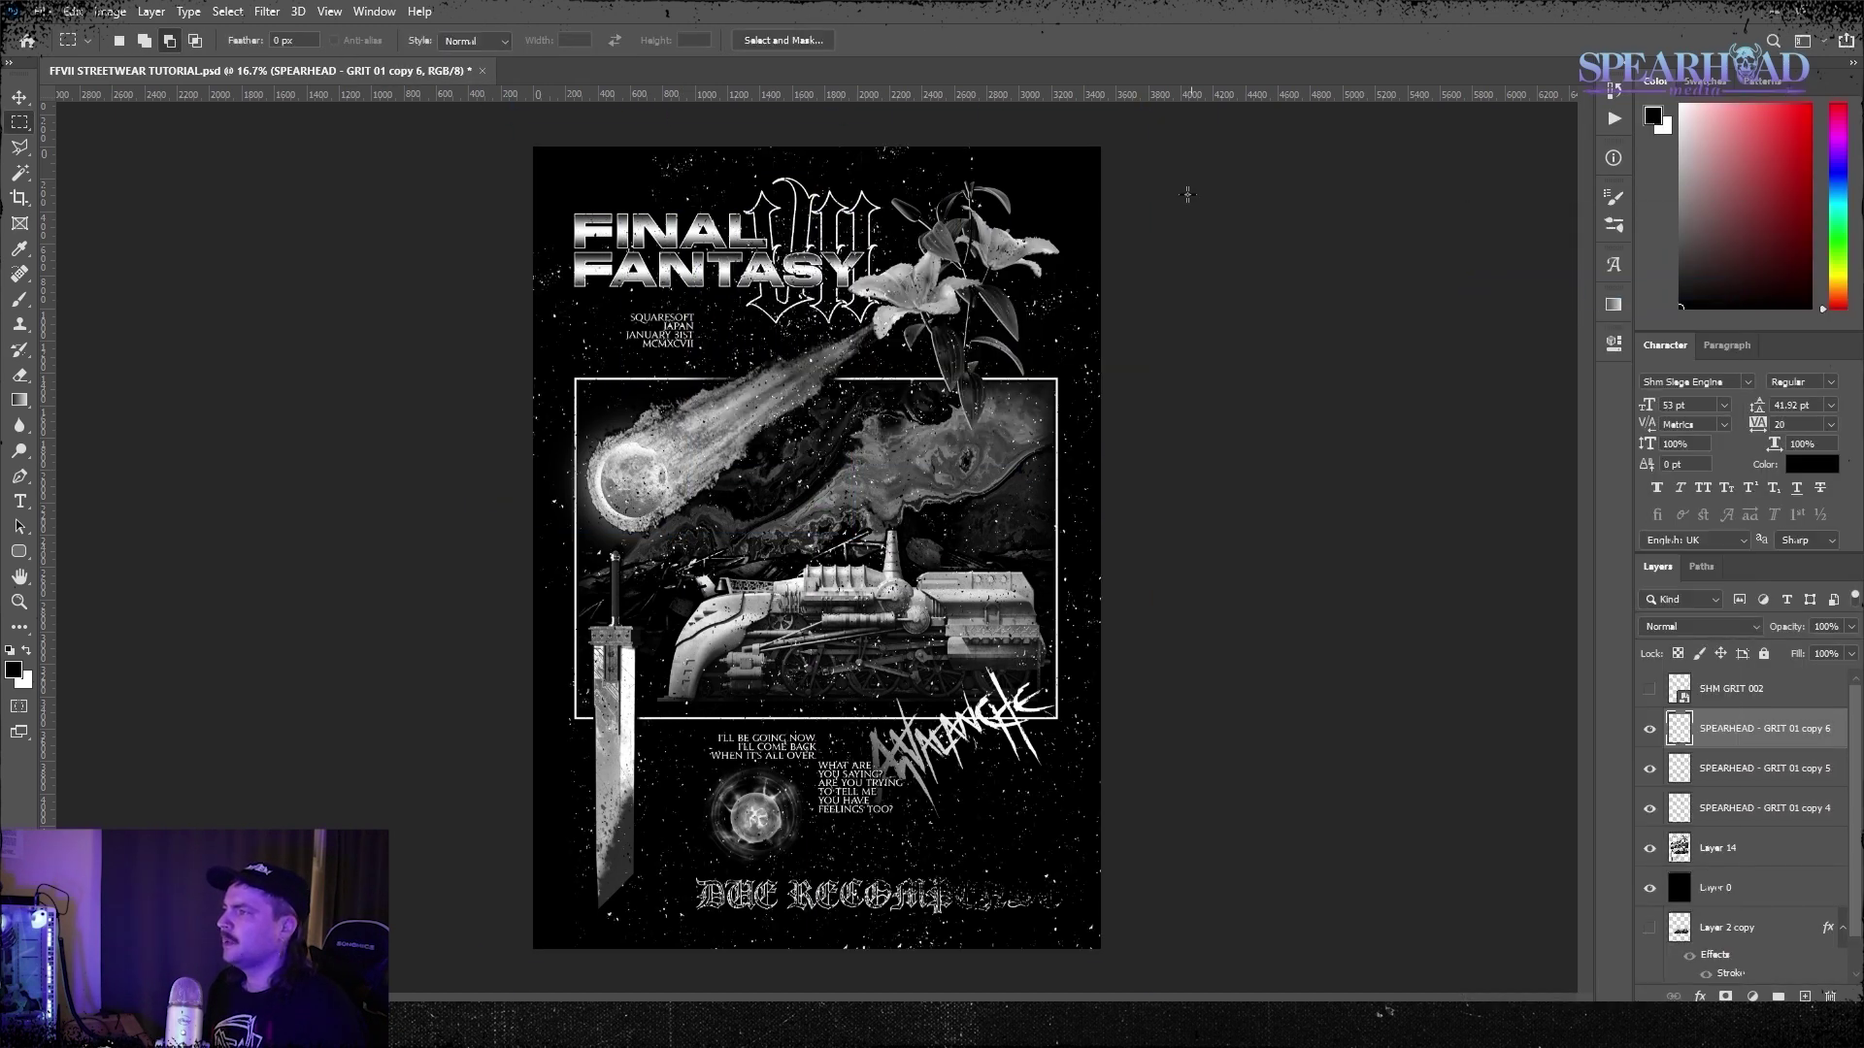
# Refine the grit selection on Layer 15 with Smooth 13, Feather 1.1 px, raised Contrast and Shift Edge -16%
pyautogui.click(1699, 776)
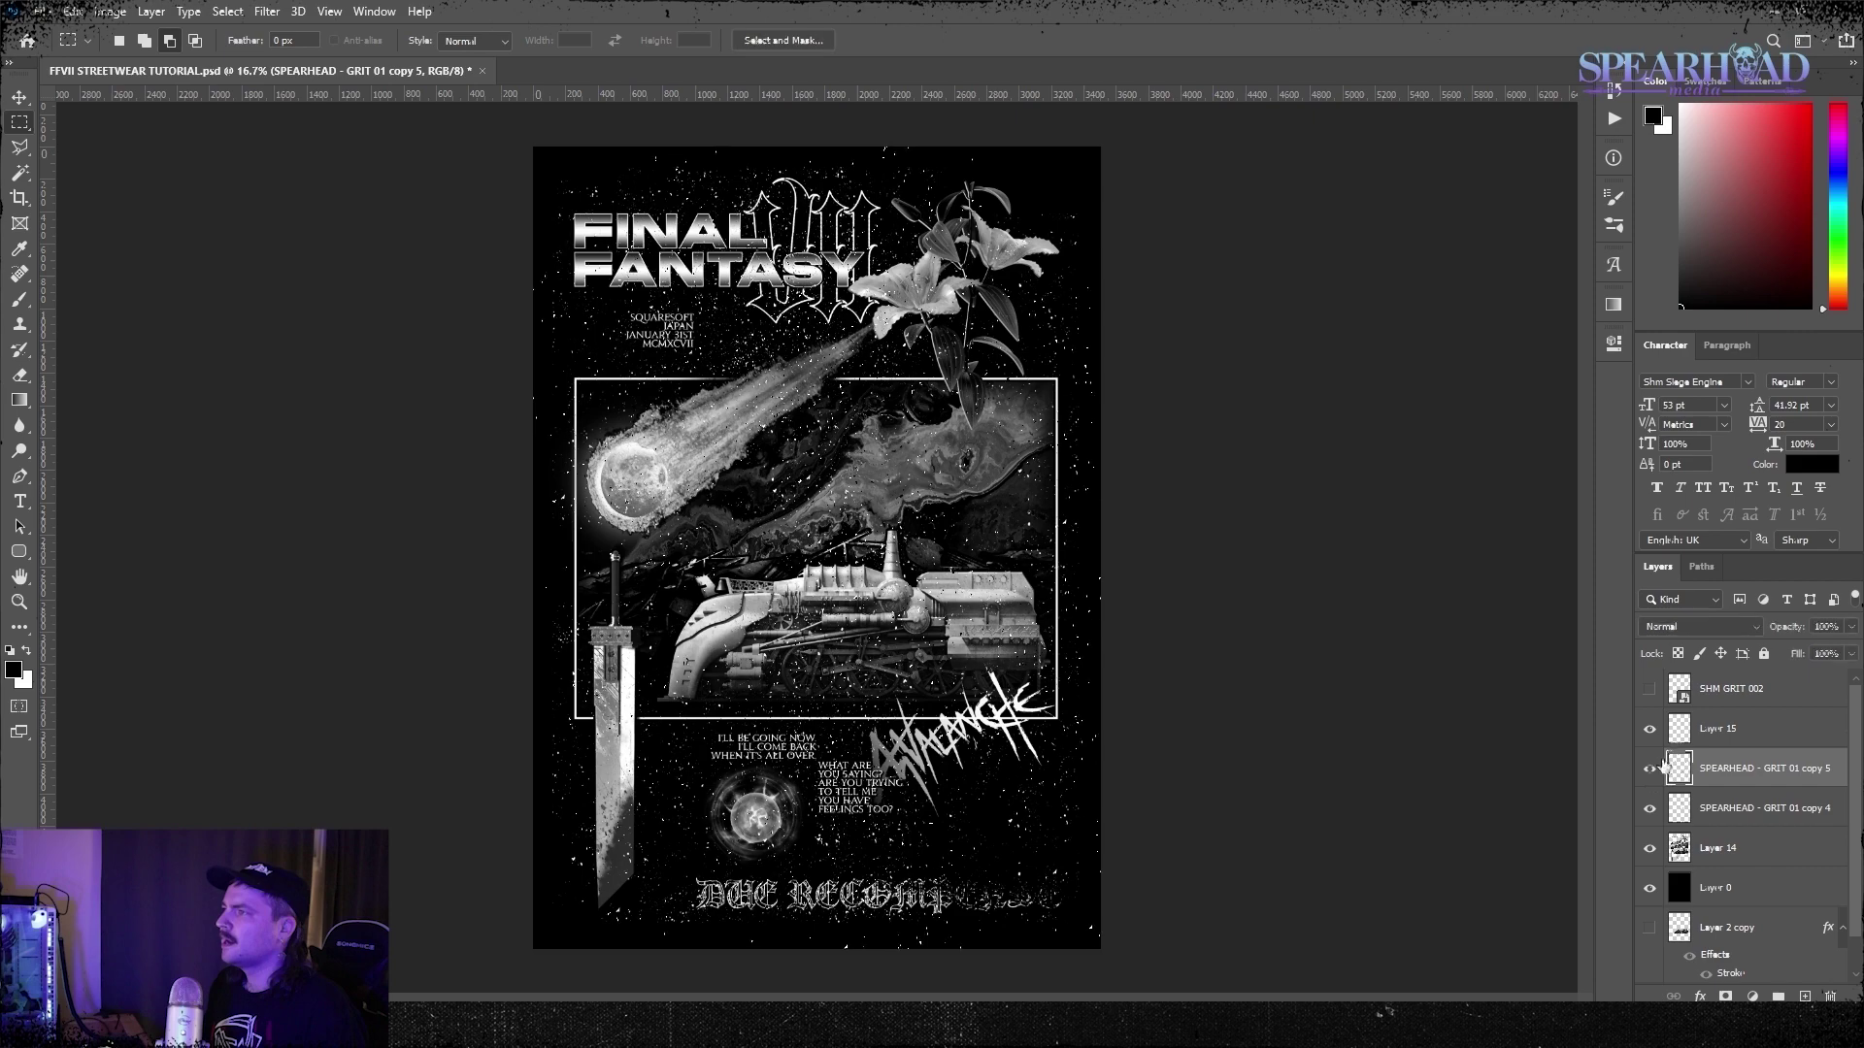
pyautogui.click(1716, 734)
pyautogui.click(227, 12)
pyautogui.keyDown('shift'); pyautogui.click(267, 287); pyautogui.keyUp('shift')
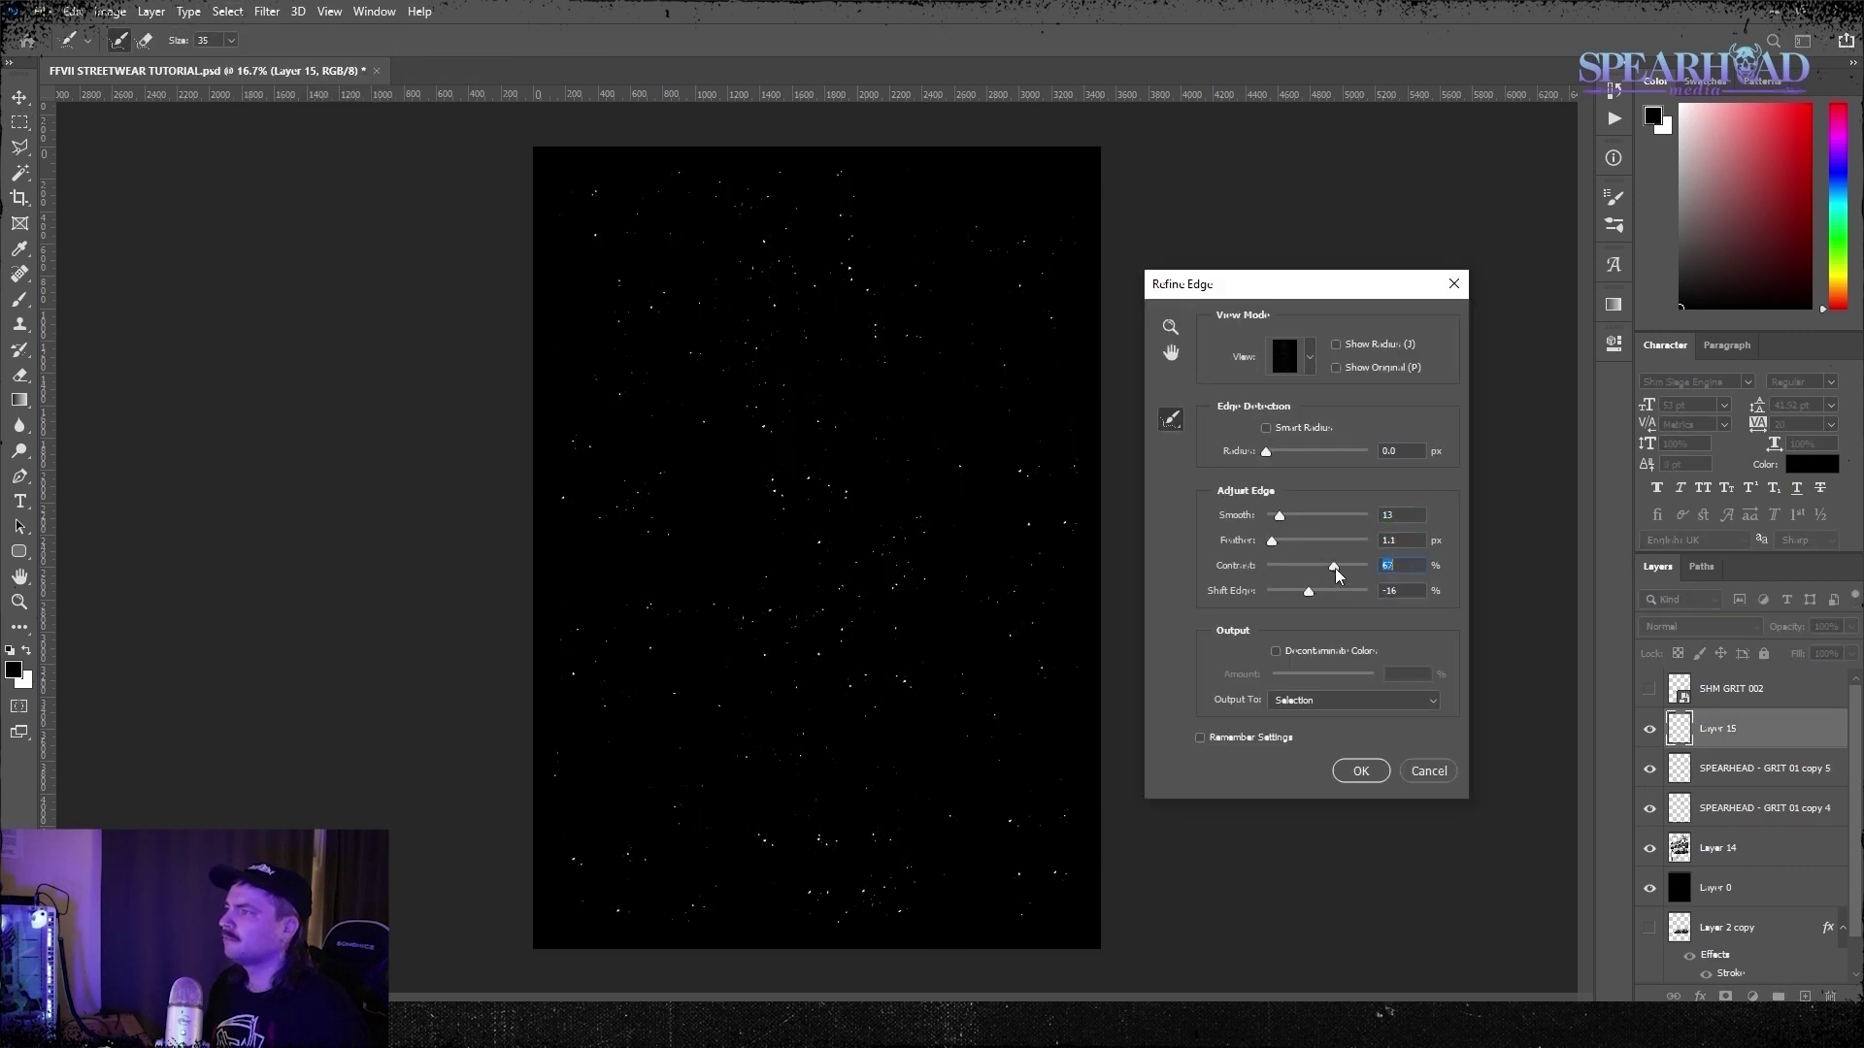
pyautogui.press('Return')
# Select everything outside the artwork on Layer 14 and refine the selection's edge with added smoothing, feather and contrast
pyautogui.keyDown('ctrl'); pyautogui.click(1679, 848); pyautogui.keyUp('ctrl')
pyautogui.rightClick(753, 334)
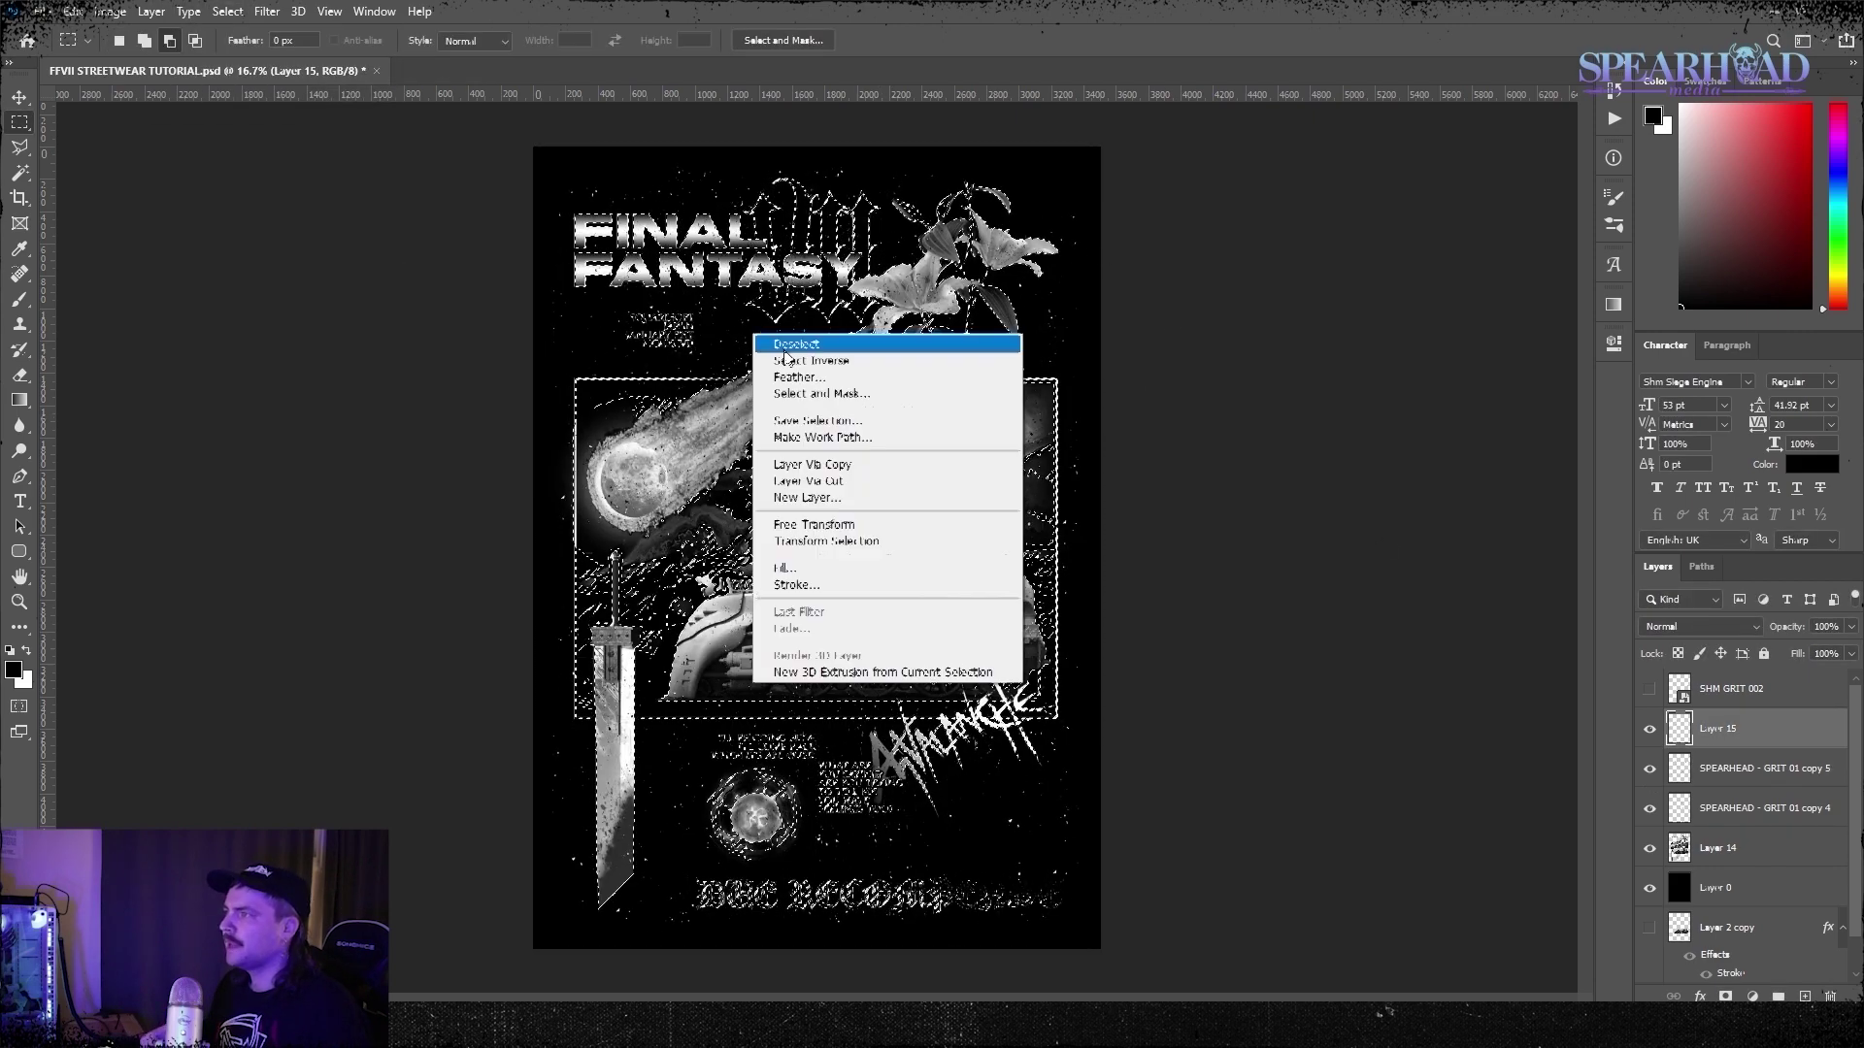
pyautogui.click(228, 11)
pyautogui.keyDown('shift'); pyautogui.click(267, 287); pyautogui.keyUp('shift')
pyautogui.moveTo(1266, 517); pyautogui.dragTo(1296, 518)
pyautogui.moveTo(1317, 592); pyautogui.dragTo(1287, 543)
pyautogui.moveTo(1266, 567); pyautogui.dragTo(1303, 570)
pyautogui.press('Return')
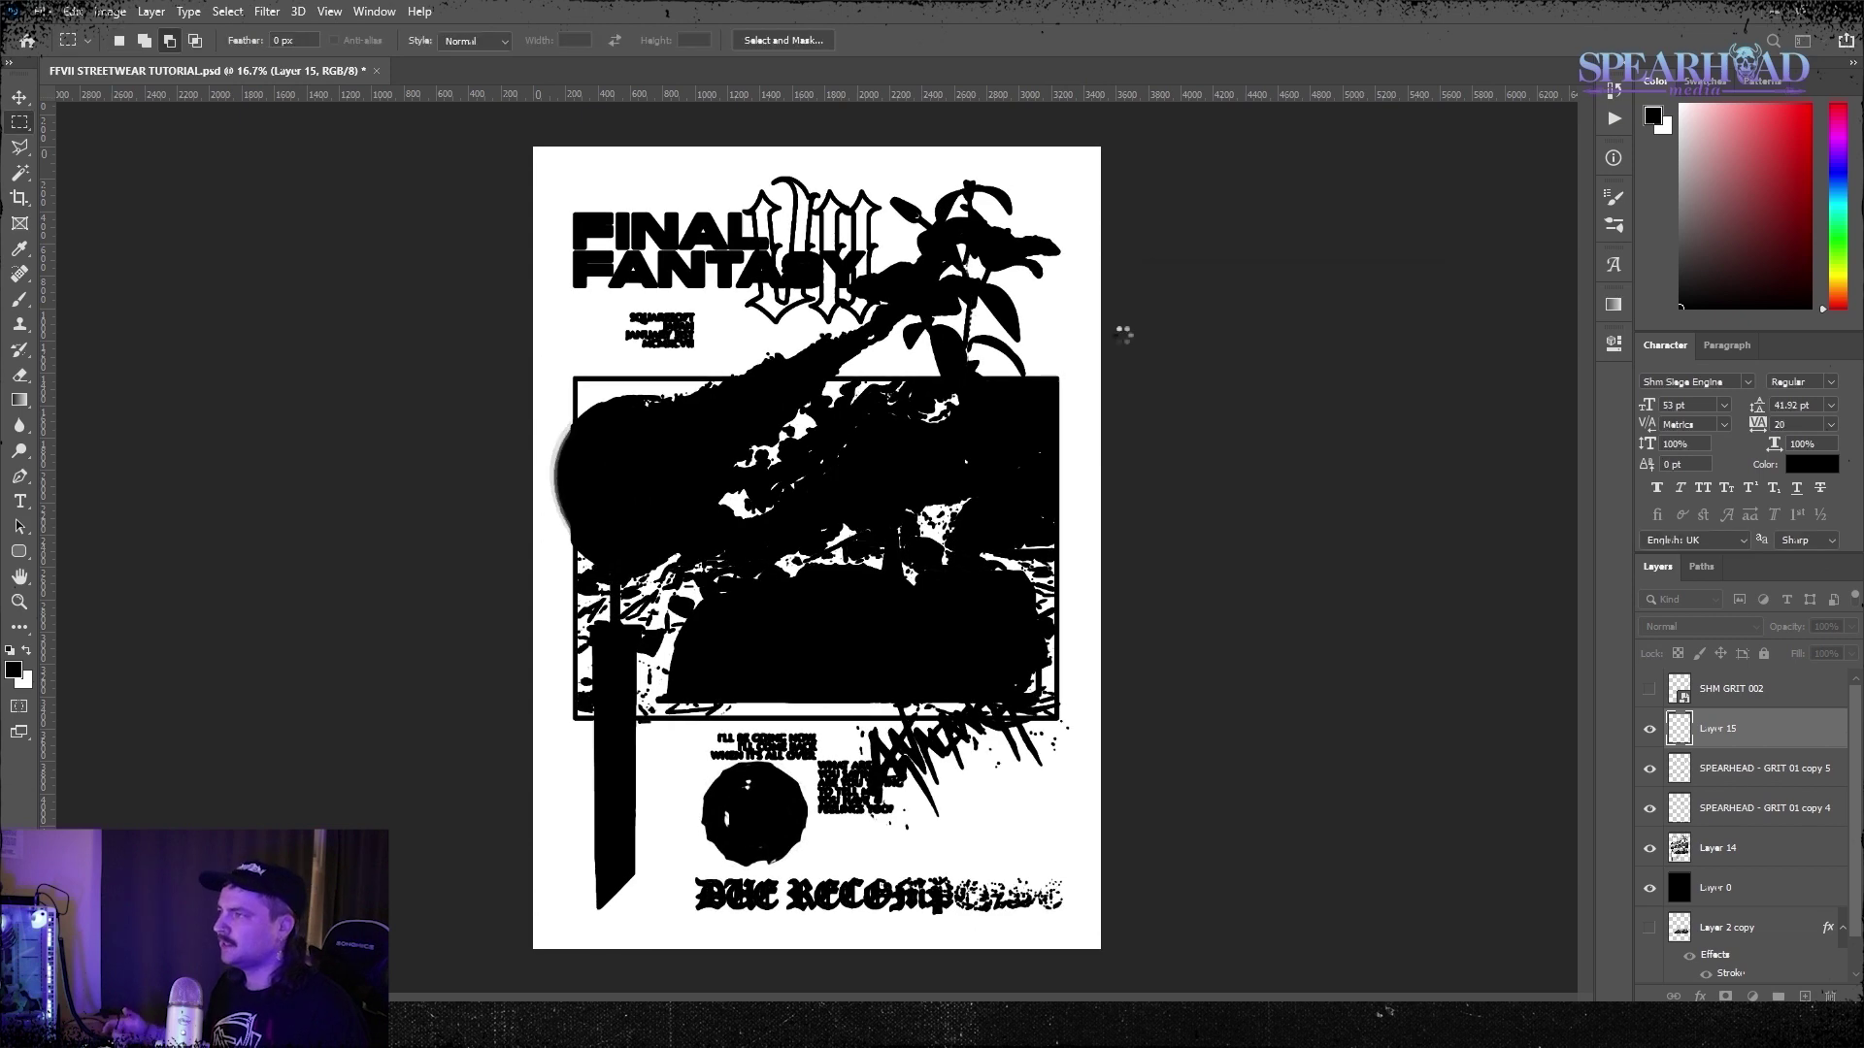
pyautogui.press('e')
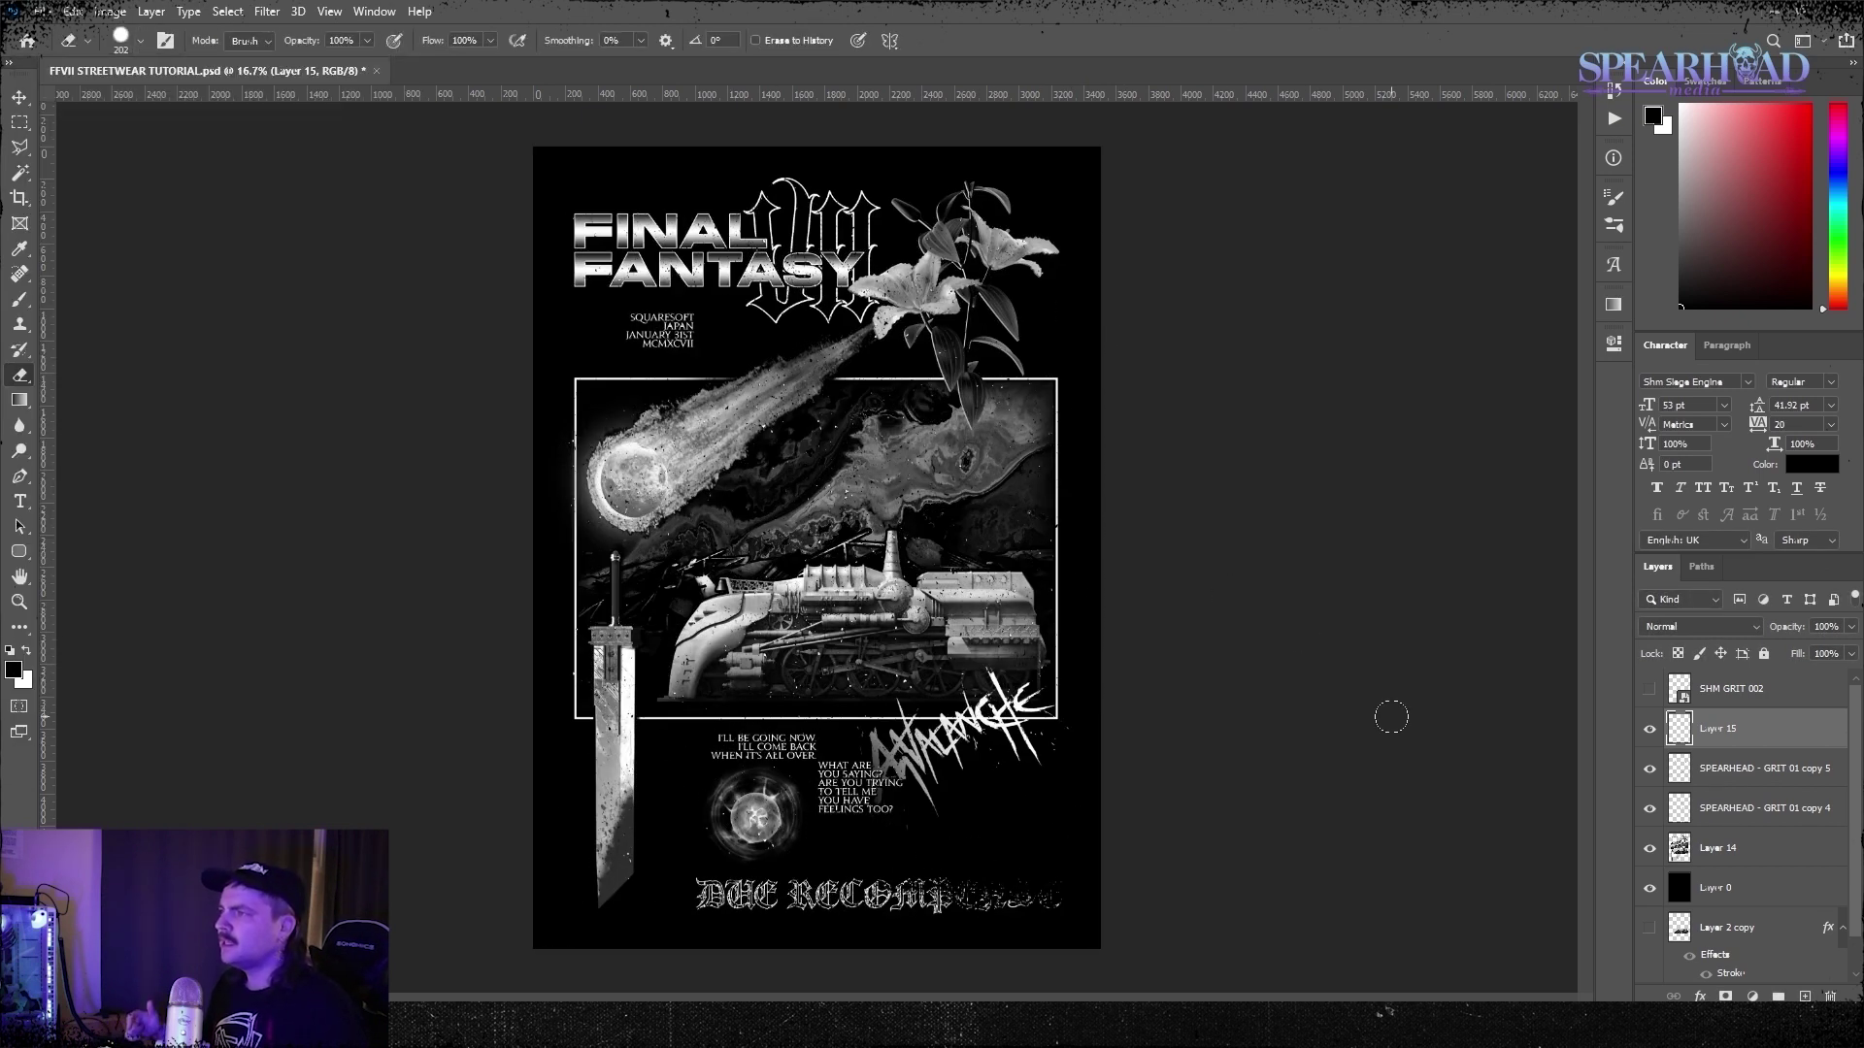
# Merge the grit layers with the artwork and apply the Ripple distortion filter to the merged layer
pyautogui.hotkey('ctrl', 'e')
pyautogui.click(267, 10)
pyautogui.moveTo(378, 250)
pyautogui.click(543, 304)
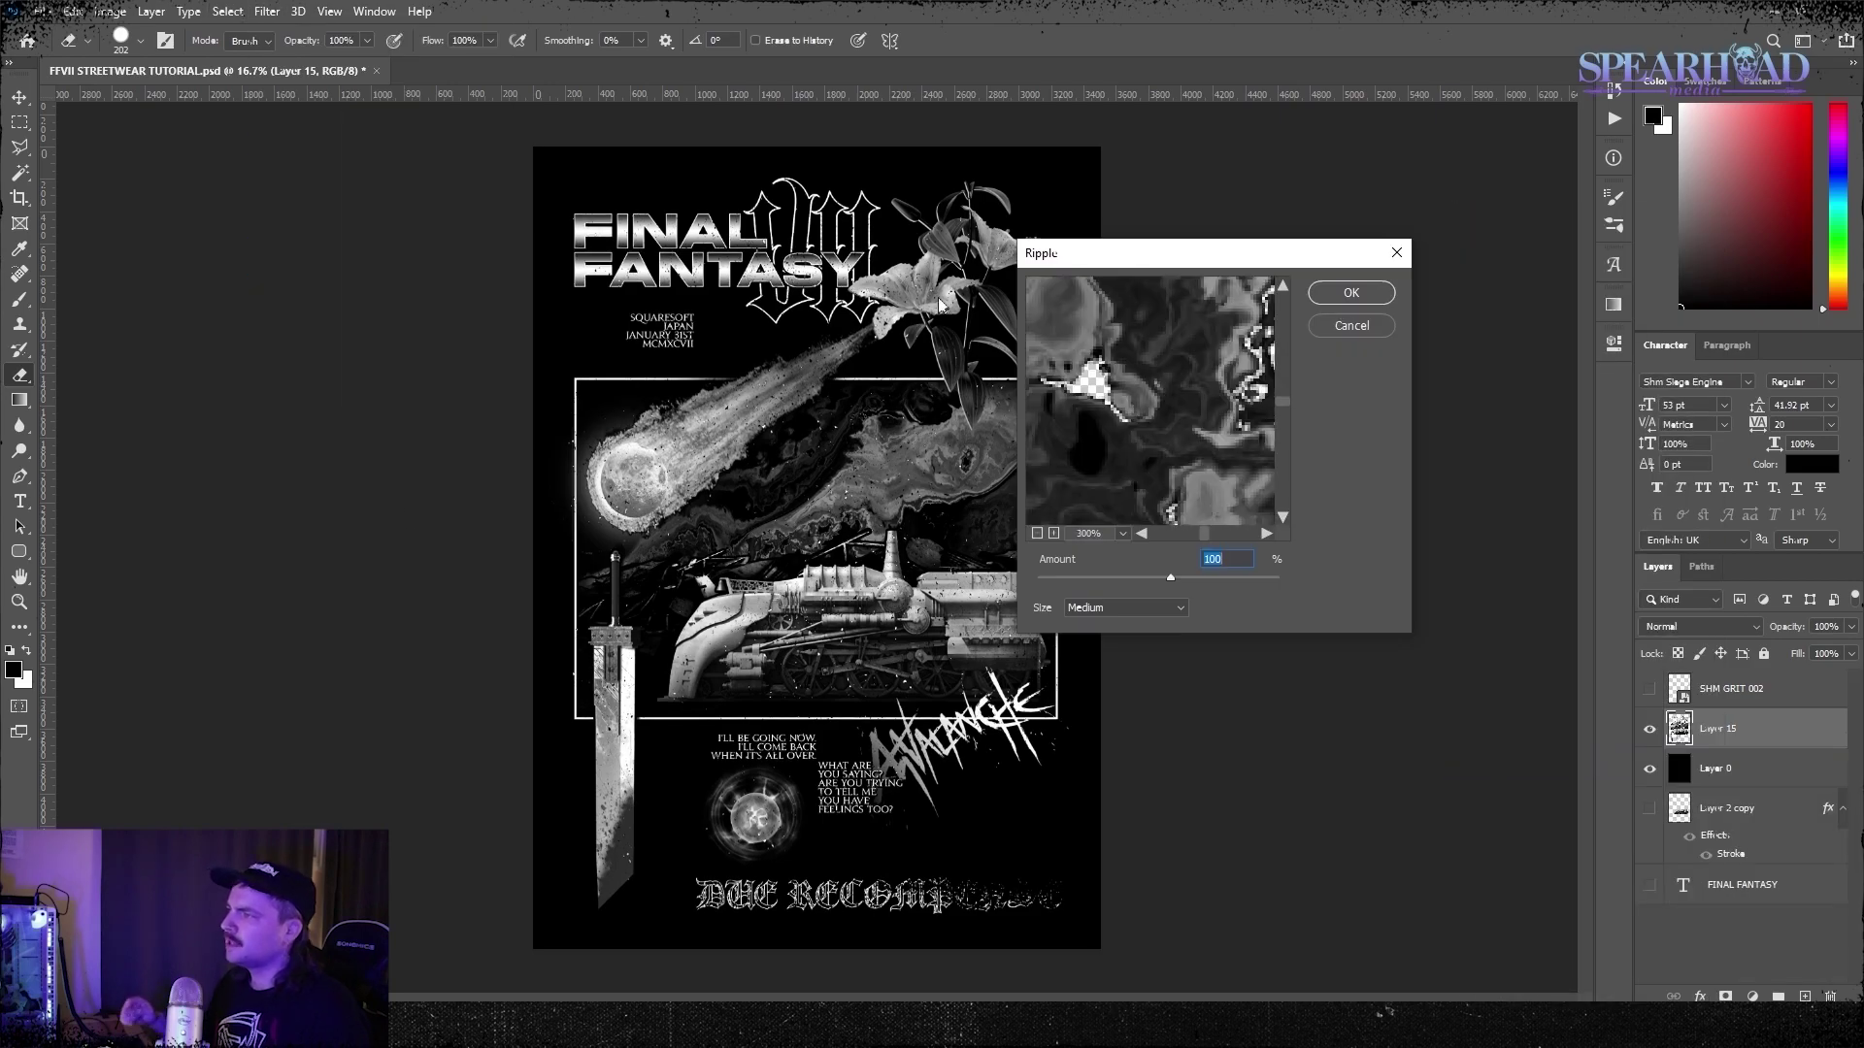
pyautogui.click(614, 652)
pyautogui.click(590, 723)
pyautogui.click(1366, 292)
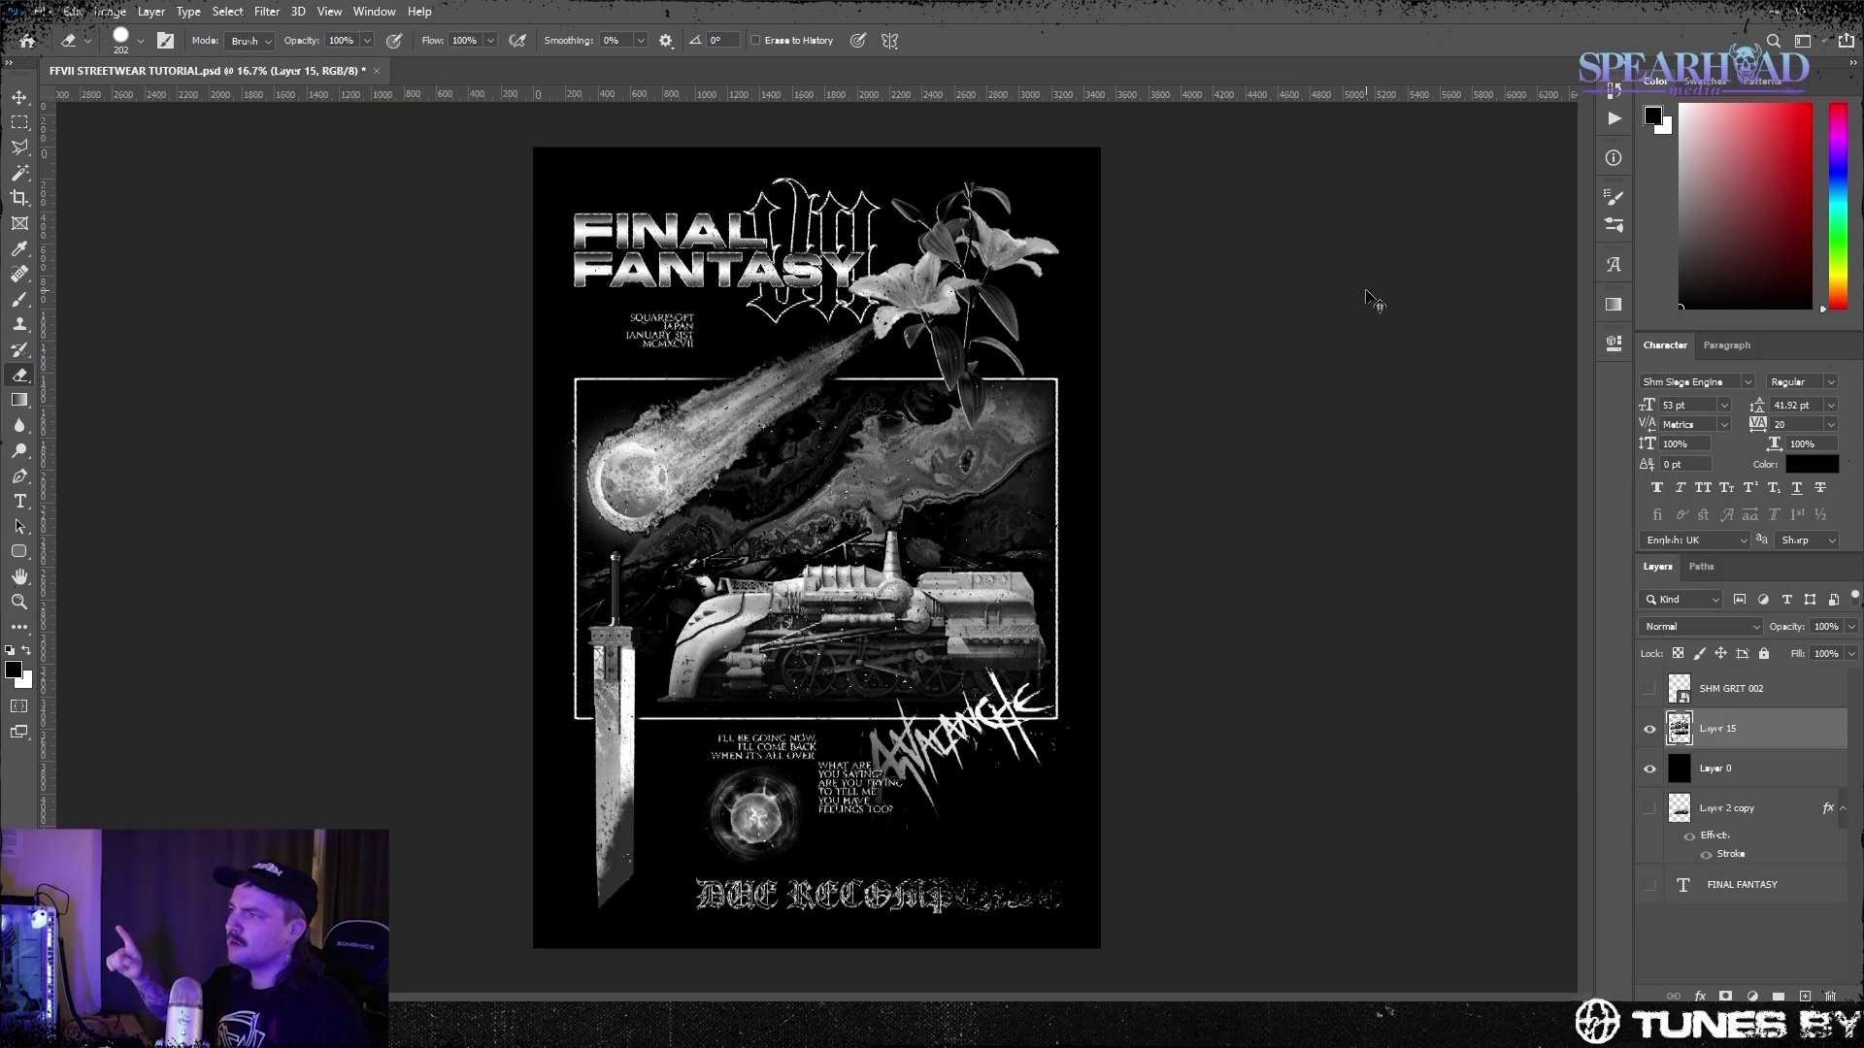
pyautogui.hotkey('ctrl', '+')
pyautogui.hotkey('ctrl', '+')
pyautogui.hotkey('ctrl', '+')
pyautogui.hotkey('ctrl', '-')
pyautogui.hotkey('ctrl', '-')
pyautogui.hotkey('ctrl', '-')
pyautogui.hotkey('ctrl', '-')
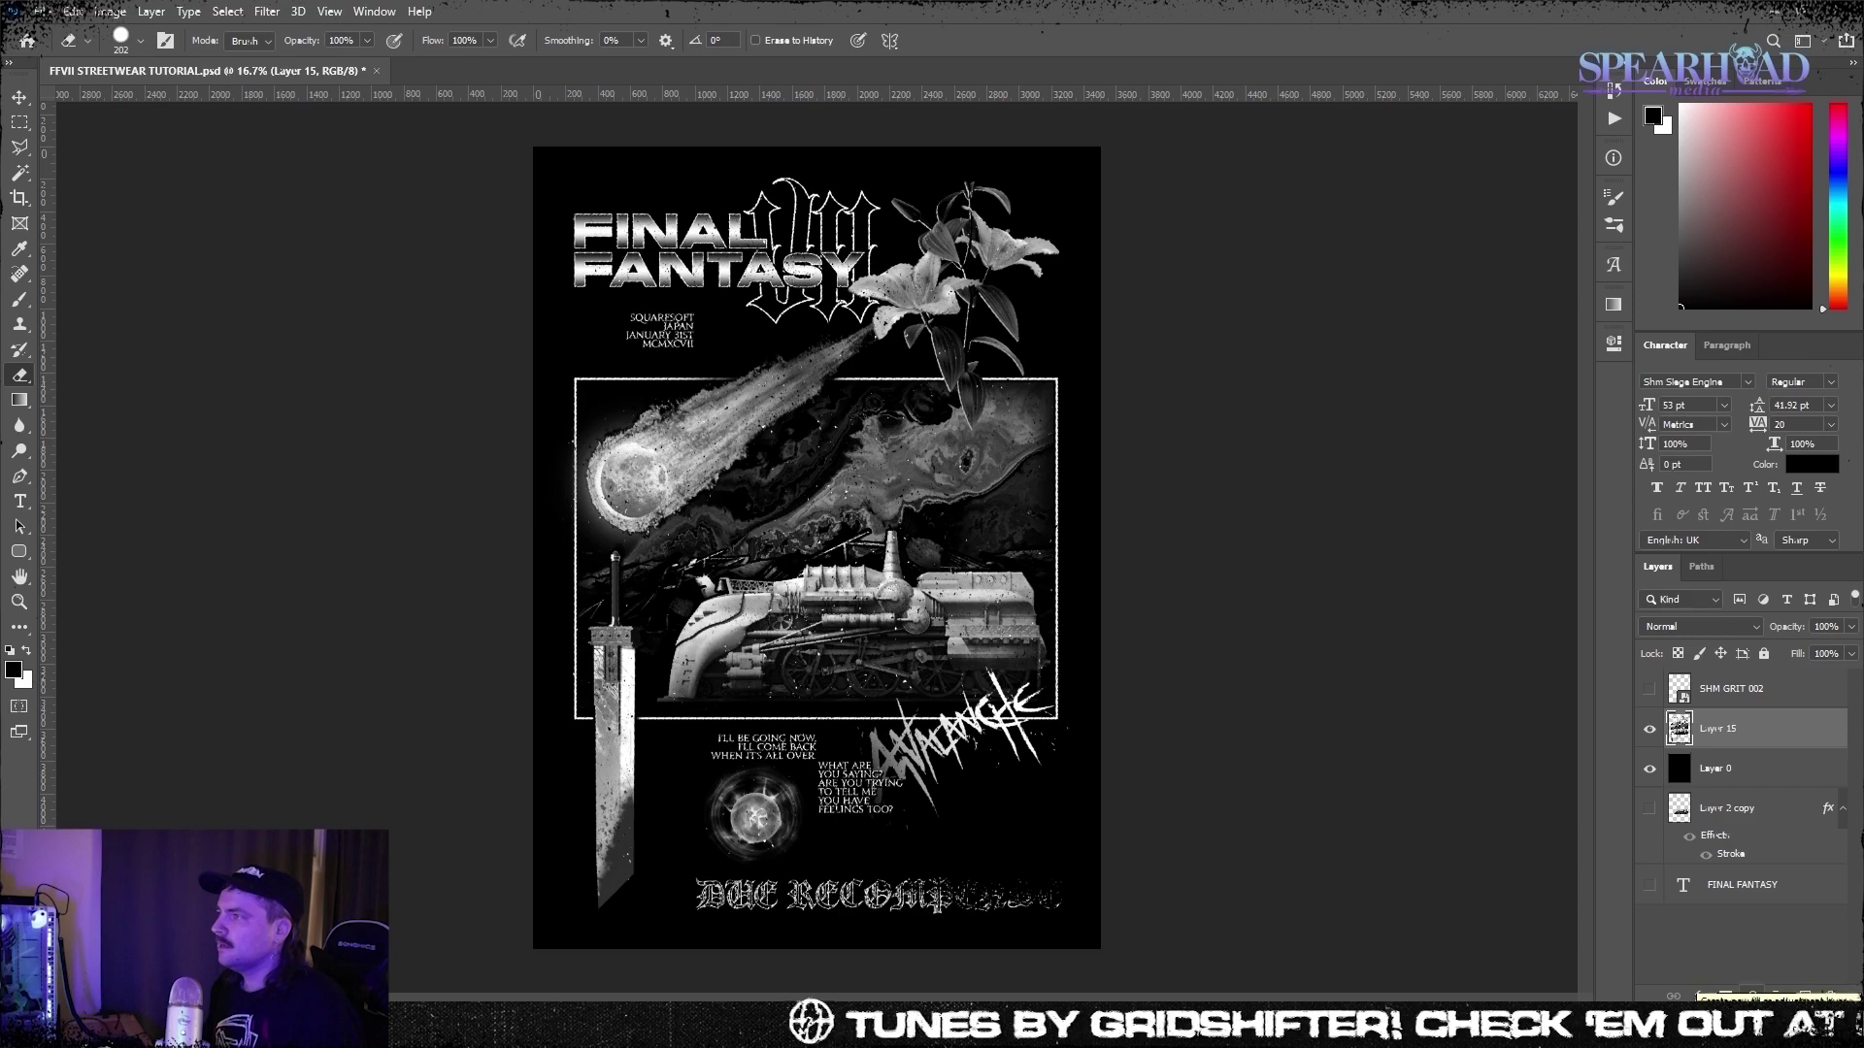
pyautogui.hotkey('ctrl', 'shift', 'g')
pyautogui.click(1415, 405)
pyautogui.click(1379, 430)
pyautogui.click(1556, 463)
pyautogui.click(1738, 332)
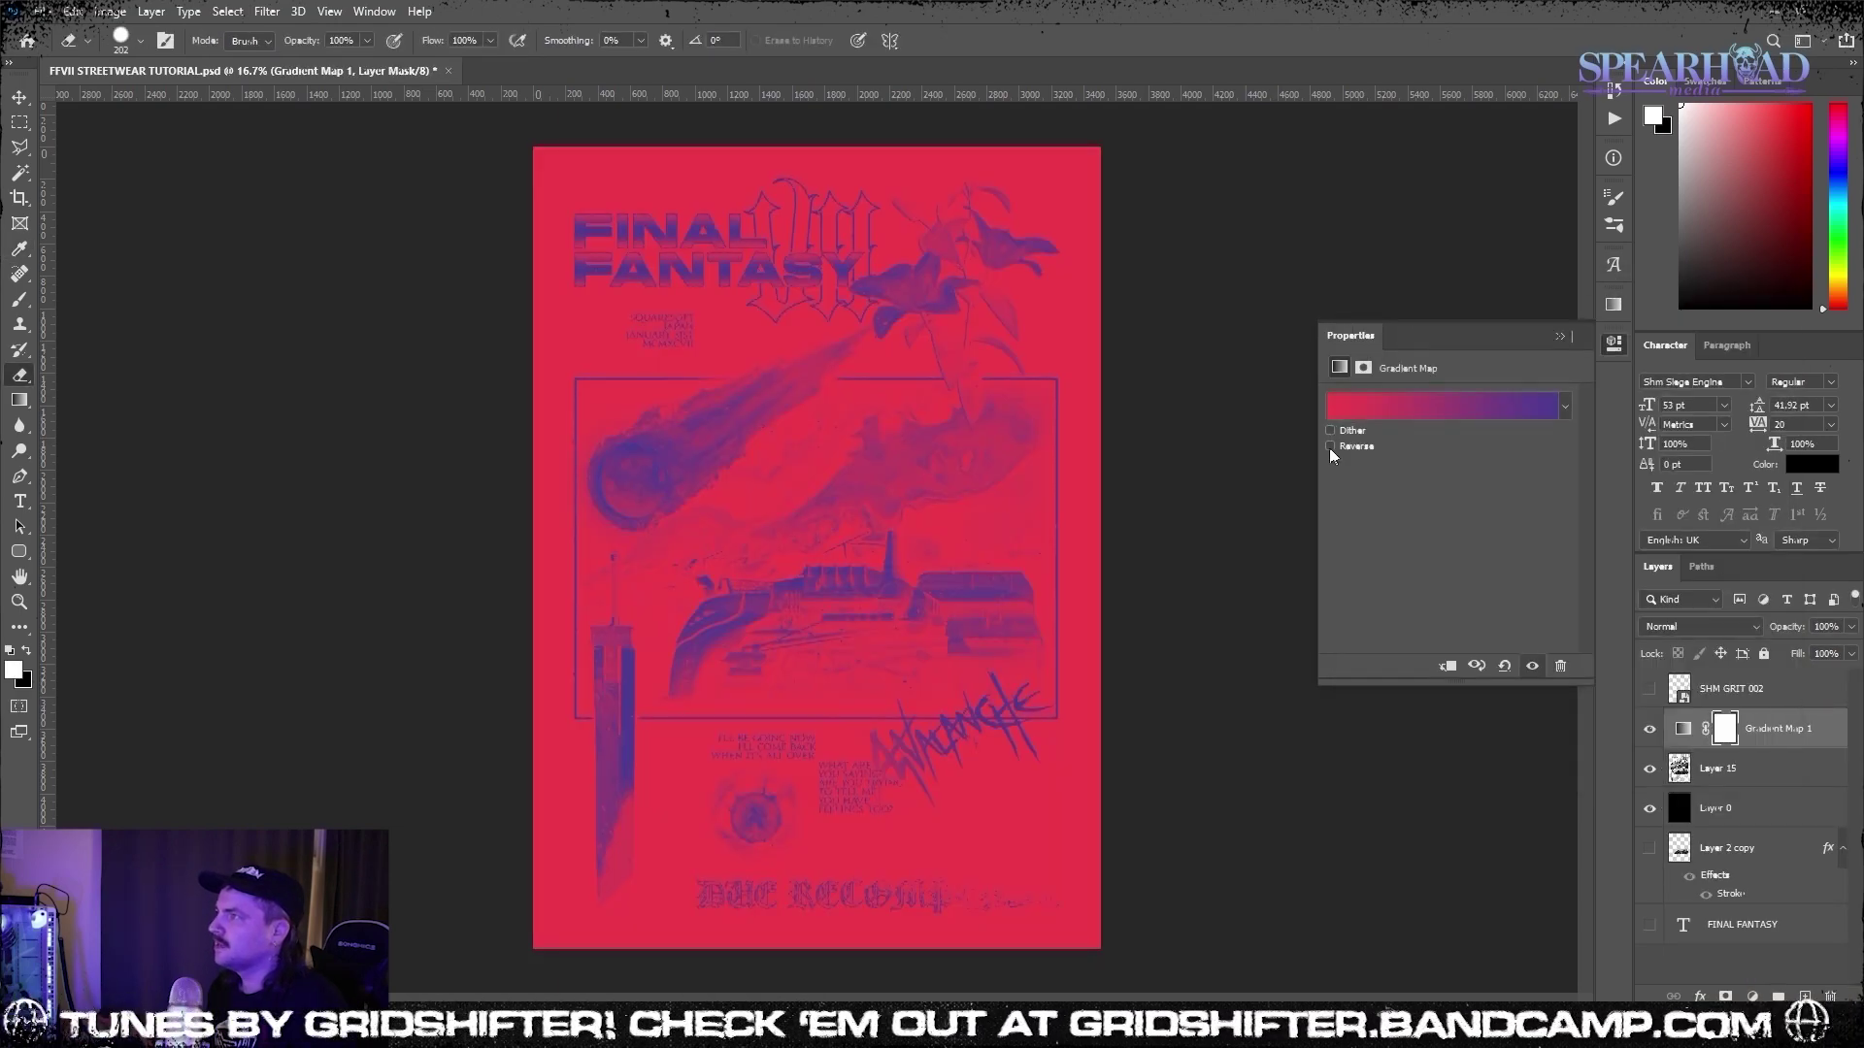
pyautogui.click(1330, 446)
pyautogui.press('Delete')
# Hide Layer 0, delete a Color Range selection from Layer 15, deselect, and show Layer 0 again
pyautogui.click(1649, 768)
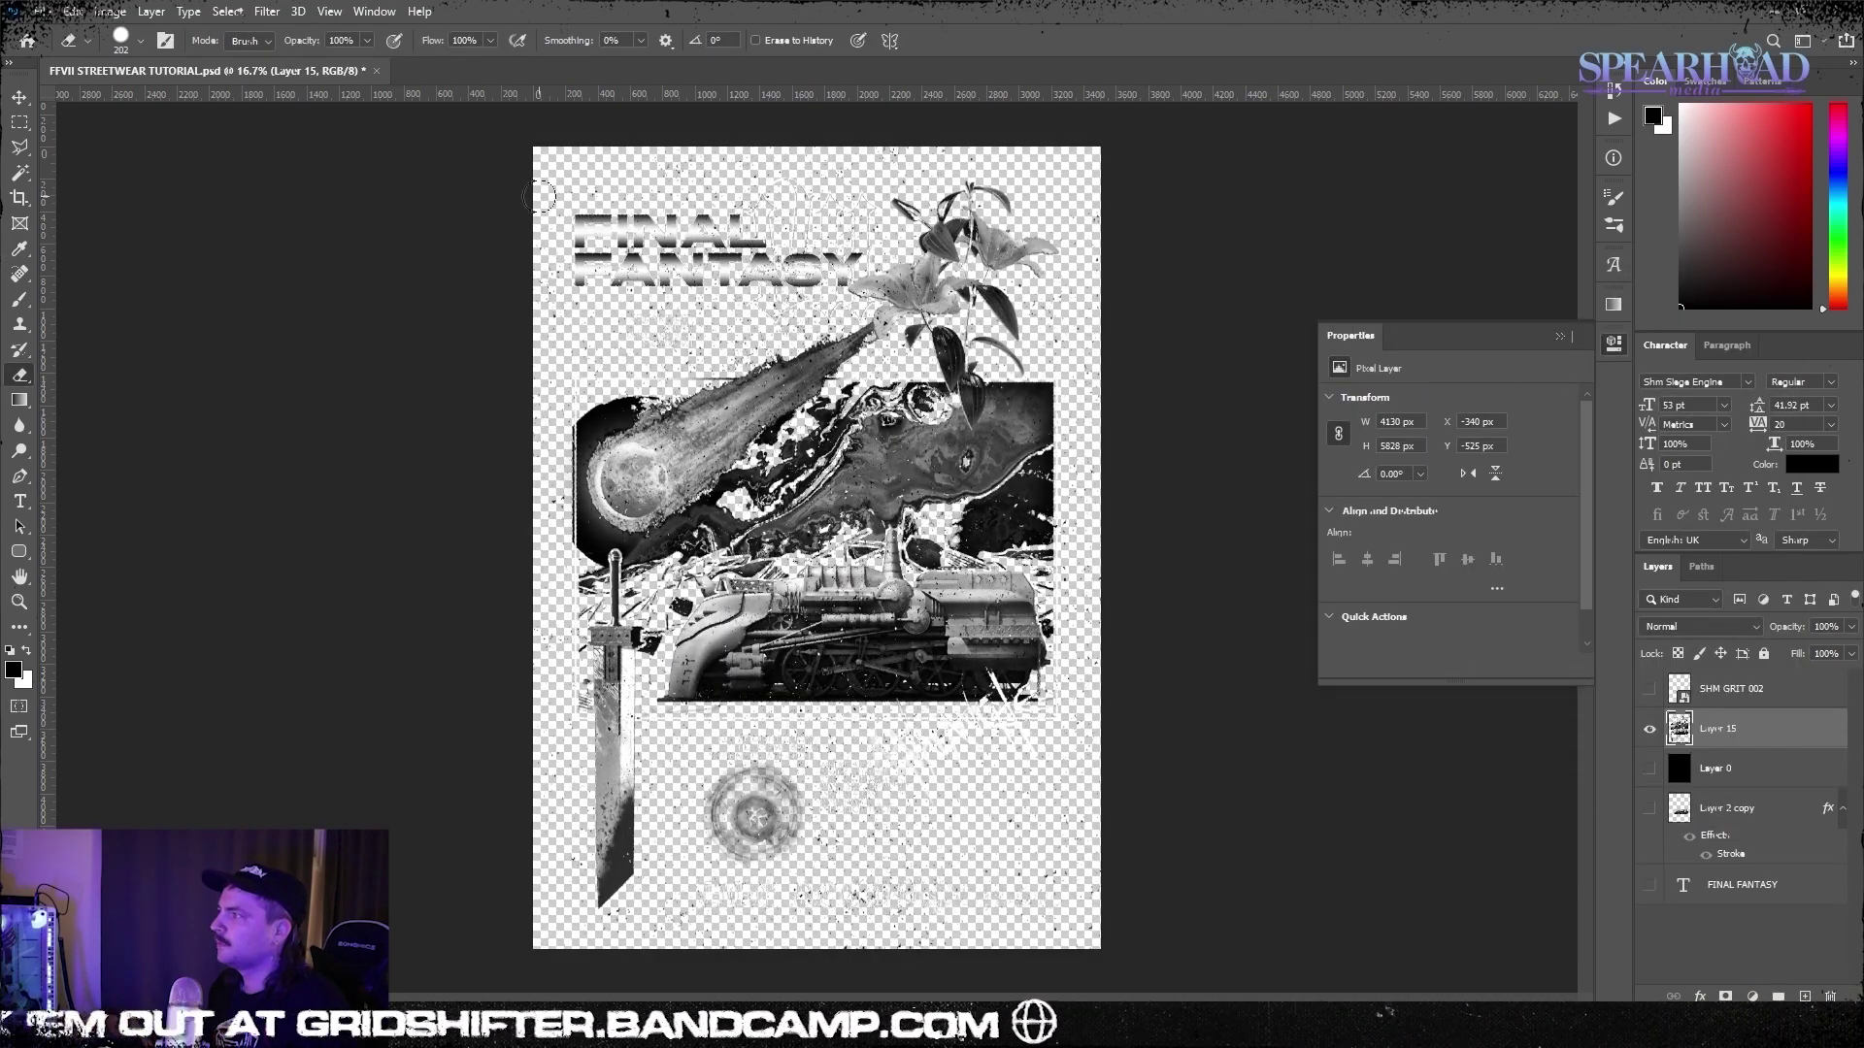
pyautogui.click(228, 12)
pyautogui.click(254, 202)
pyautogui.moveTo(1030, 316); pyautogui.dragTo(1039, 316)
pyautogui.click(1330, 244)
pyautogui.press('Delete')
pyautogui.hotkey('ctrl', 'd')
pyautogui.click(1649, 768)
pyautogui.hotkey('ctrl', 'i')
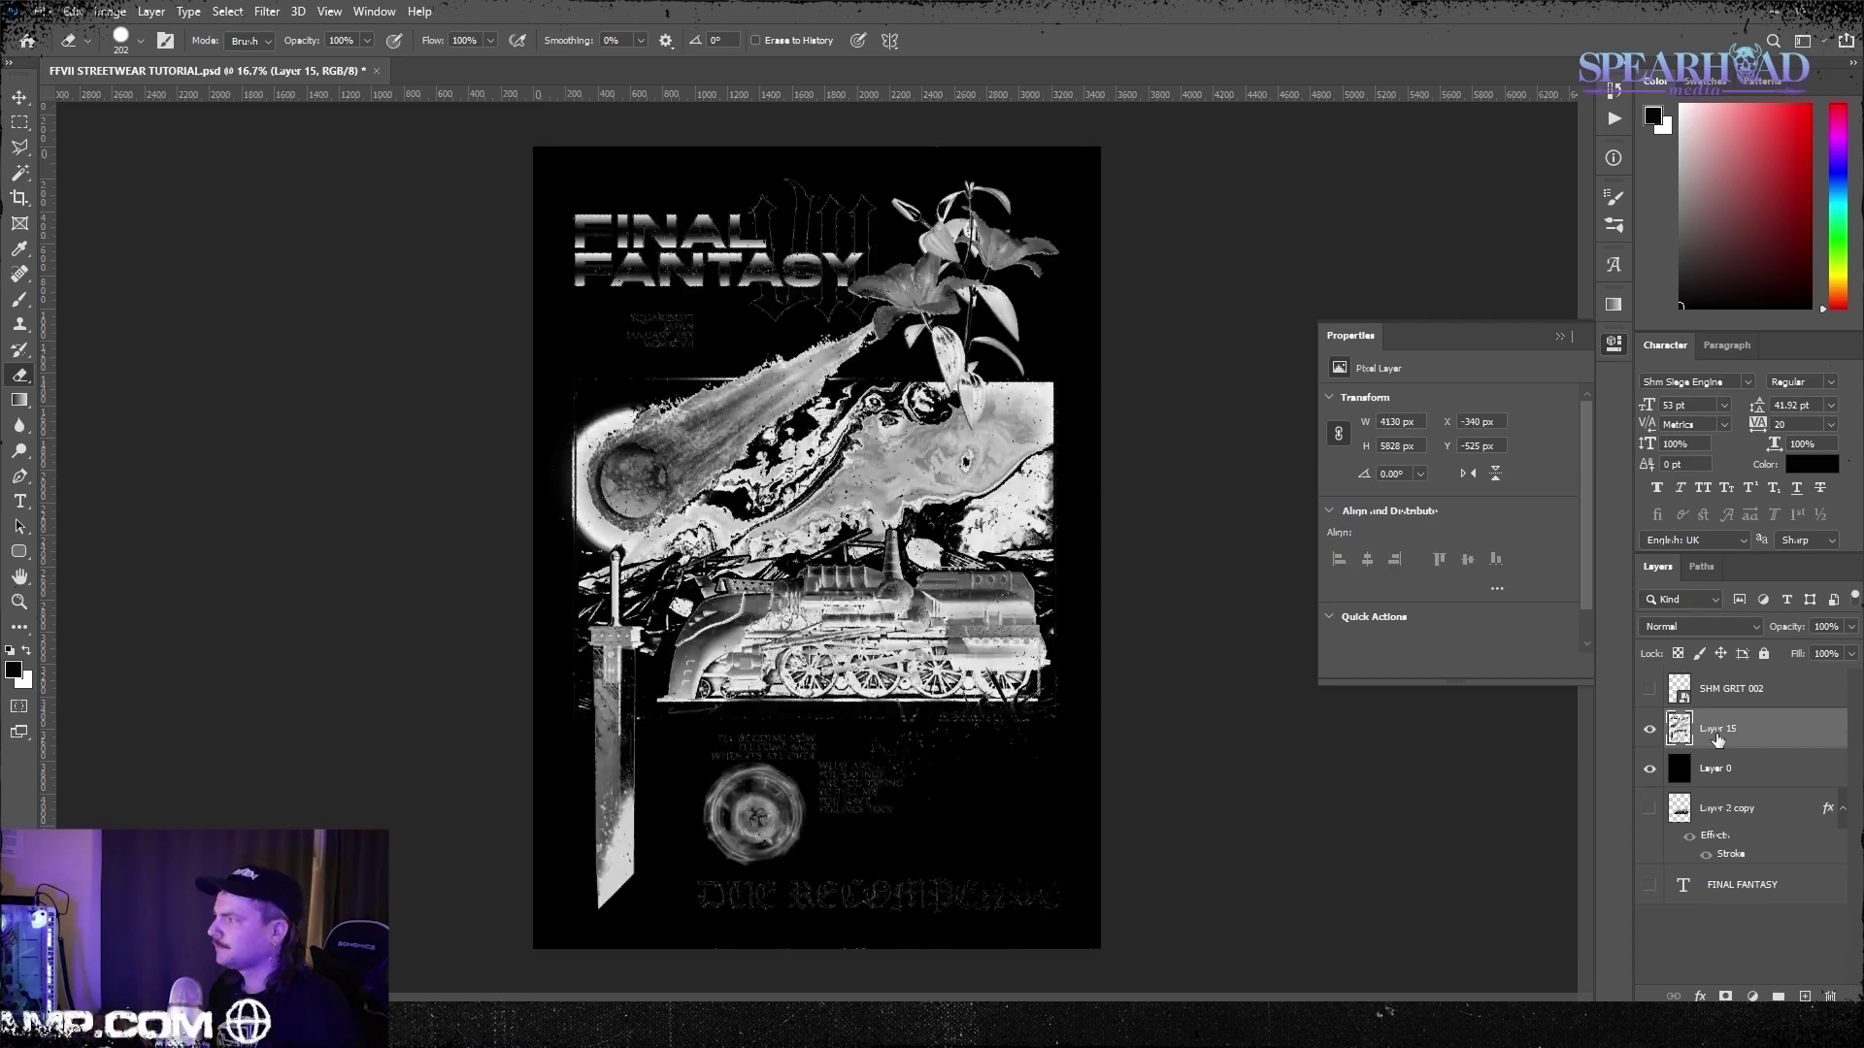
pyautogui.hotkey('ctrl', 'i')
pyautogui.hotkey('ctrl', '+')
pyautogui.hotkey('ctrl', '+')
pyautogui.hotkey('ctrl', '+')
pyautogui.hotkey('ctrl', '-')
pyautogui.hotkey('ctrl', '-')
pyautogui.hotkey('ctrl', '-')
pyautogui.hotkey('ctrl', '-')
pyautogui.hotkey('ctrl', '-')
pyautogui.hotkey('ctrl', '+')
pyautogui.hotkey('ctrl', '+')
# Load Layer 15's pixels as a selection and add a Gradient Map masked to them with the Red_06 preset
pyautogui.keyDown('ctrl'); pyautogui.click(1678, 735); pyautogui.keyUp('ctrl')
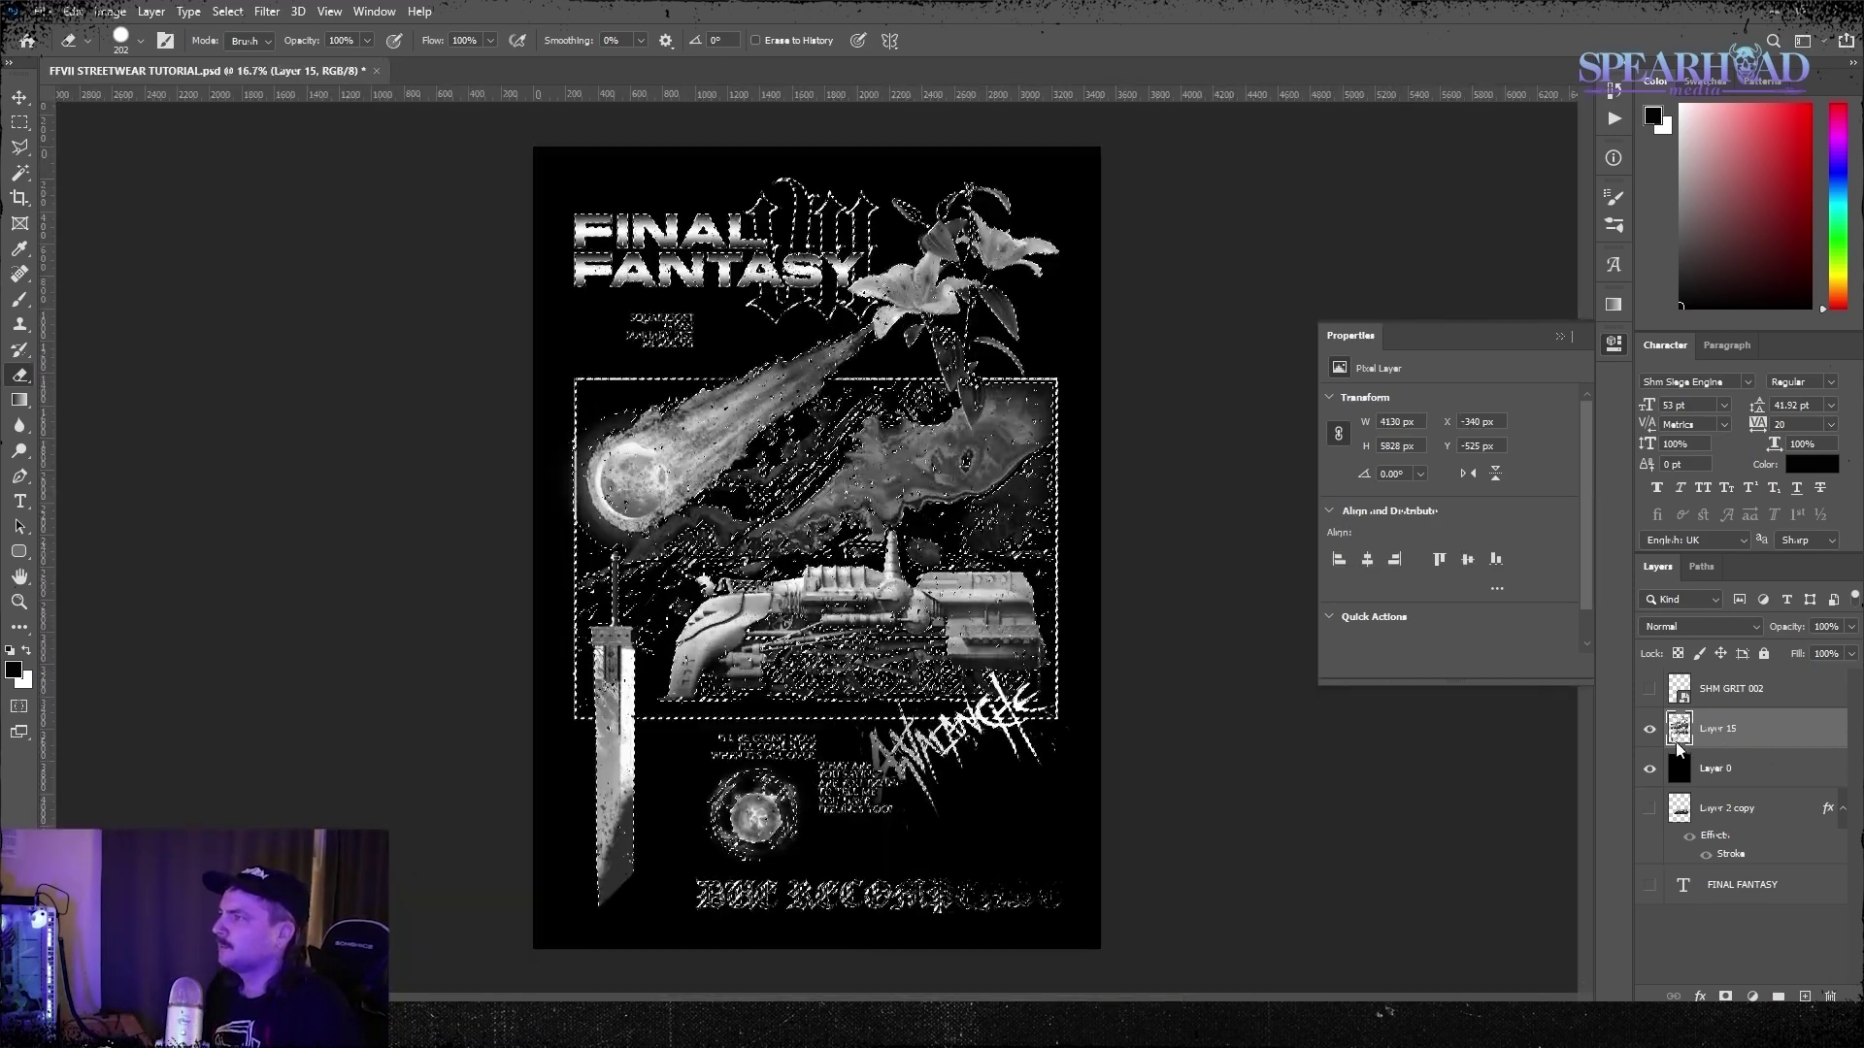
pyautogui.click(1752, 997)
pyautogui.click(1773, 971)
pyautogui.click(1463, 406)
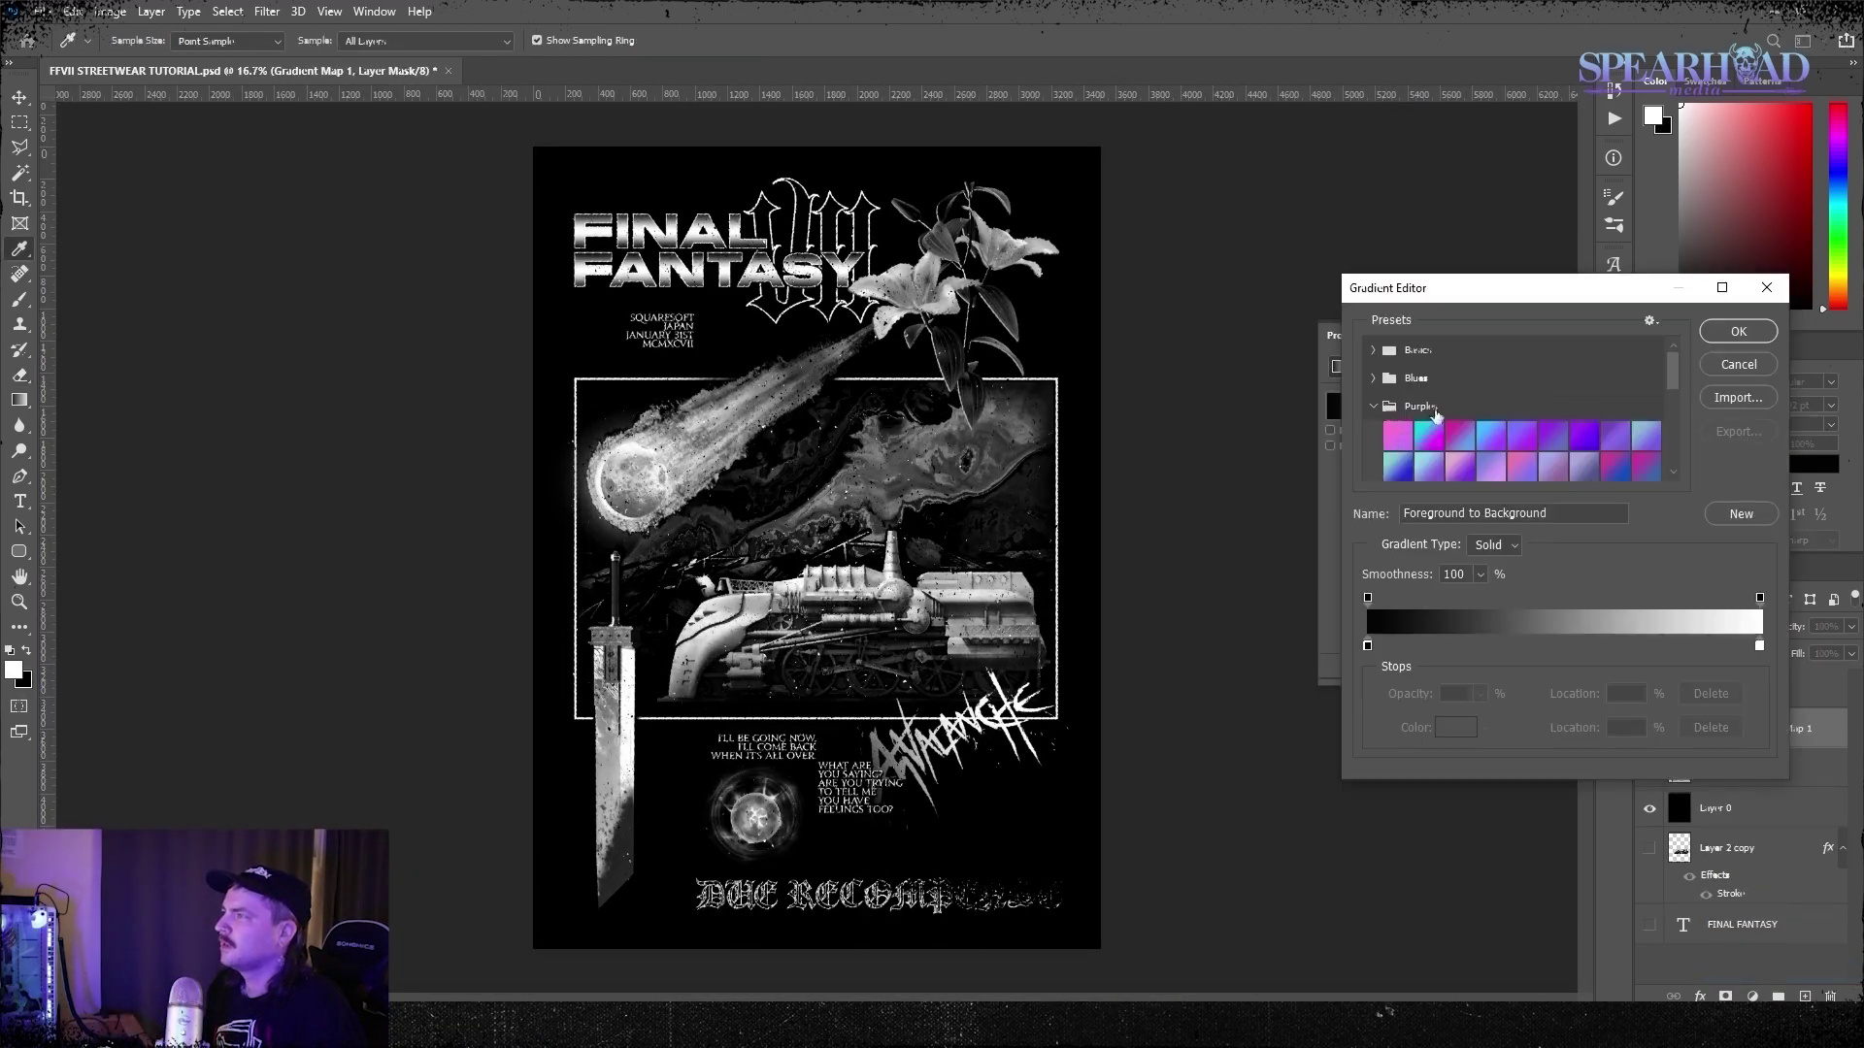
pyautogui.click(1374, 396)
pyautogui.click(1374, 449)
pyautogui.click(1553, 418)
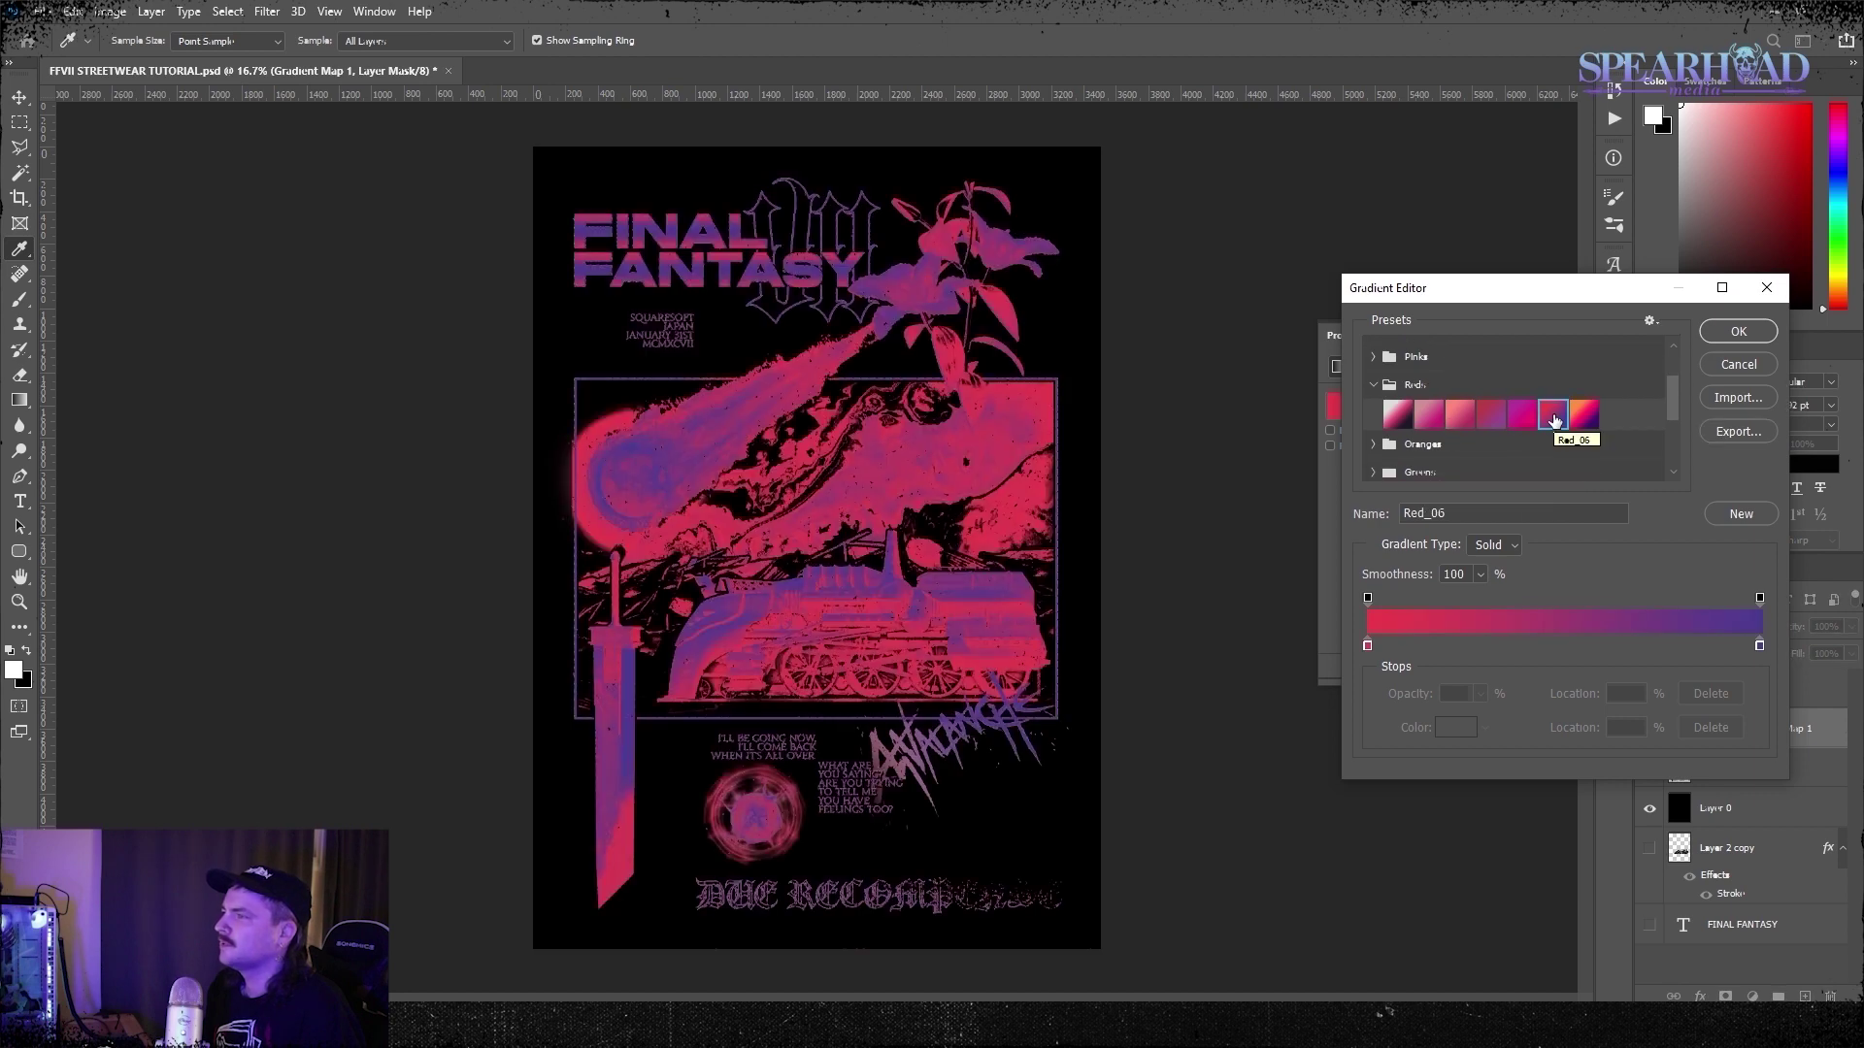
# Add a dark orange middle stop to the gradient and move it nearer the red end
pyautogui.doubleClick(1573, 646)
pyautogui.click(1351, 592)
pyautogui.moveTo(1317, 487)
pyautogui.mouseDown()
pyautogui.moveTo(1292, 468)
pyautogui.moveTo(1337, 475)
pyautogui.mouseUp()
pyautogui.moveTo(1352, 574); pyautogui.dragTo(1350, 591)
pyautogui.moveTo(1294, 530); pyautogui.dragTo(1309, 457)
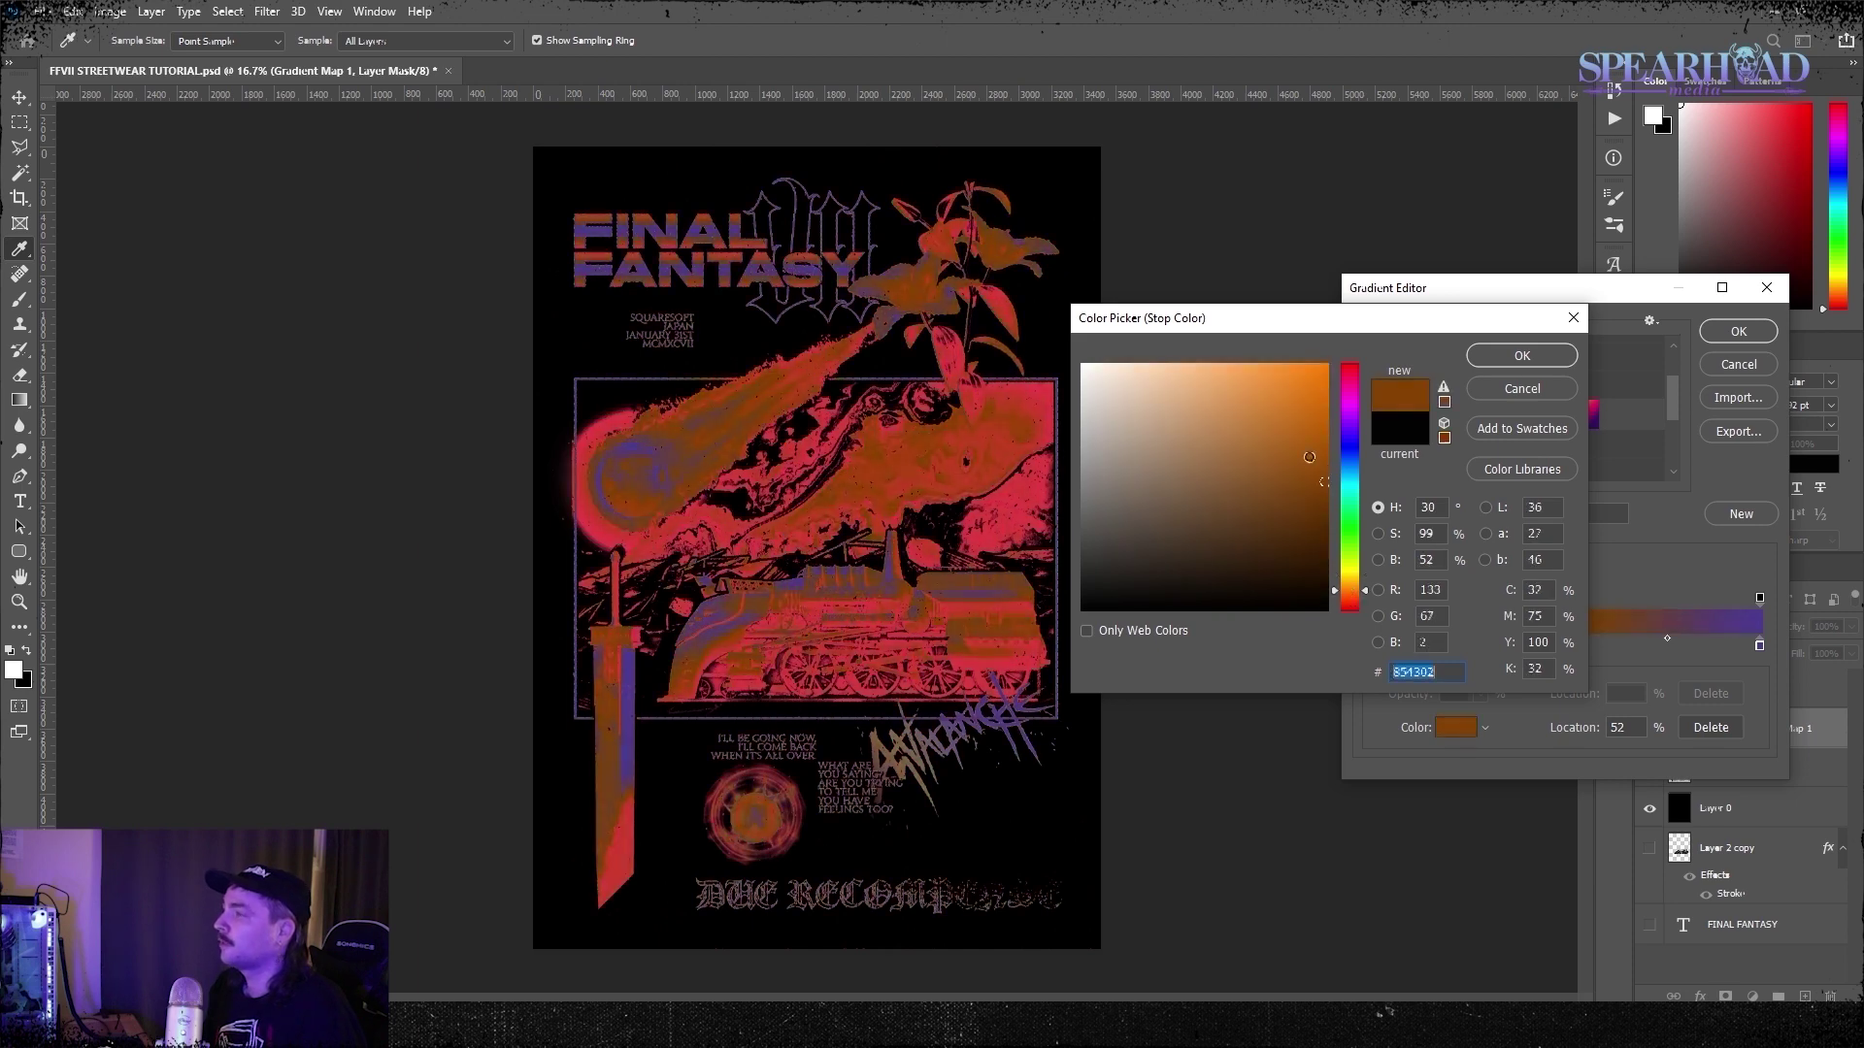
pyautogui.click(1522, 355)
pyautogui.moveTo(1650, 647); pyautogui.dragTo(1460, 645)
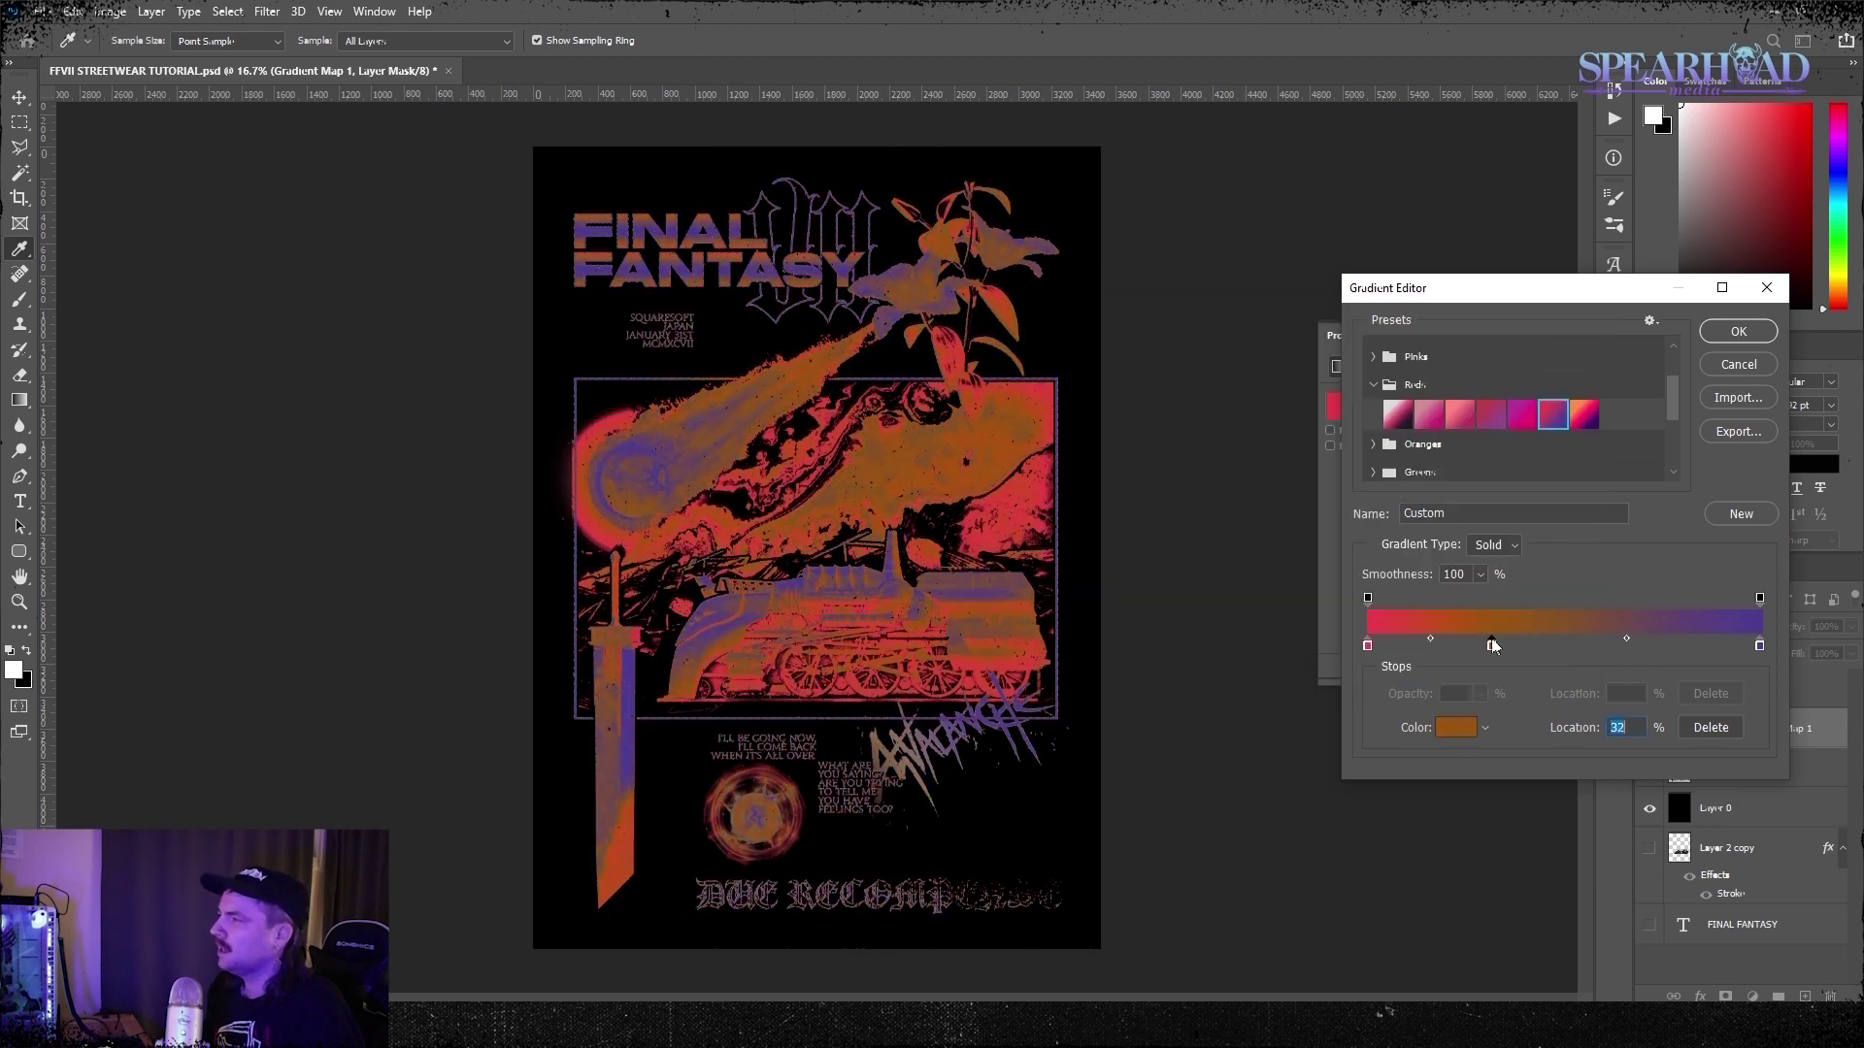
# Recolour the gradient's first stop dark red #a10412 and move the orange stop back towards the centre
pyautogui.doubleClick(1368, 645)
pyautogui.click(1322, 434)
pyautogui.press('Return')
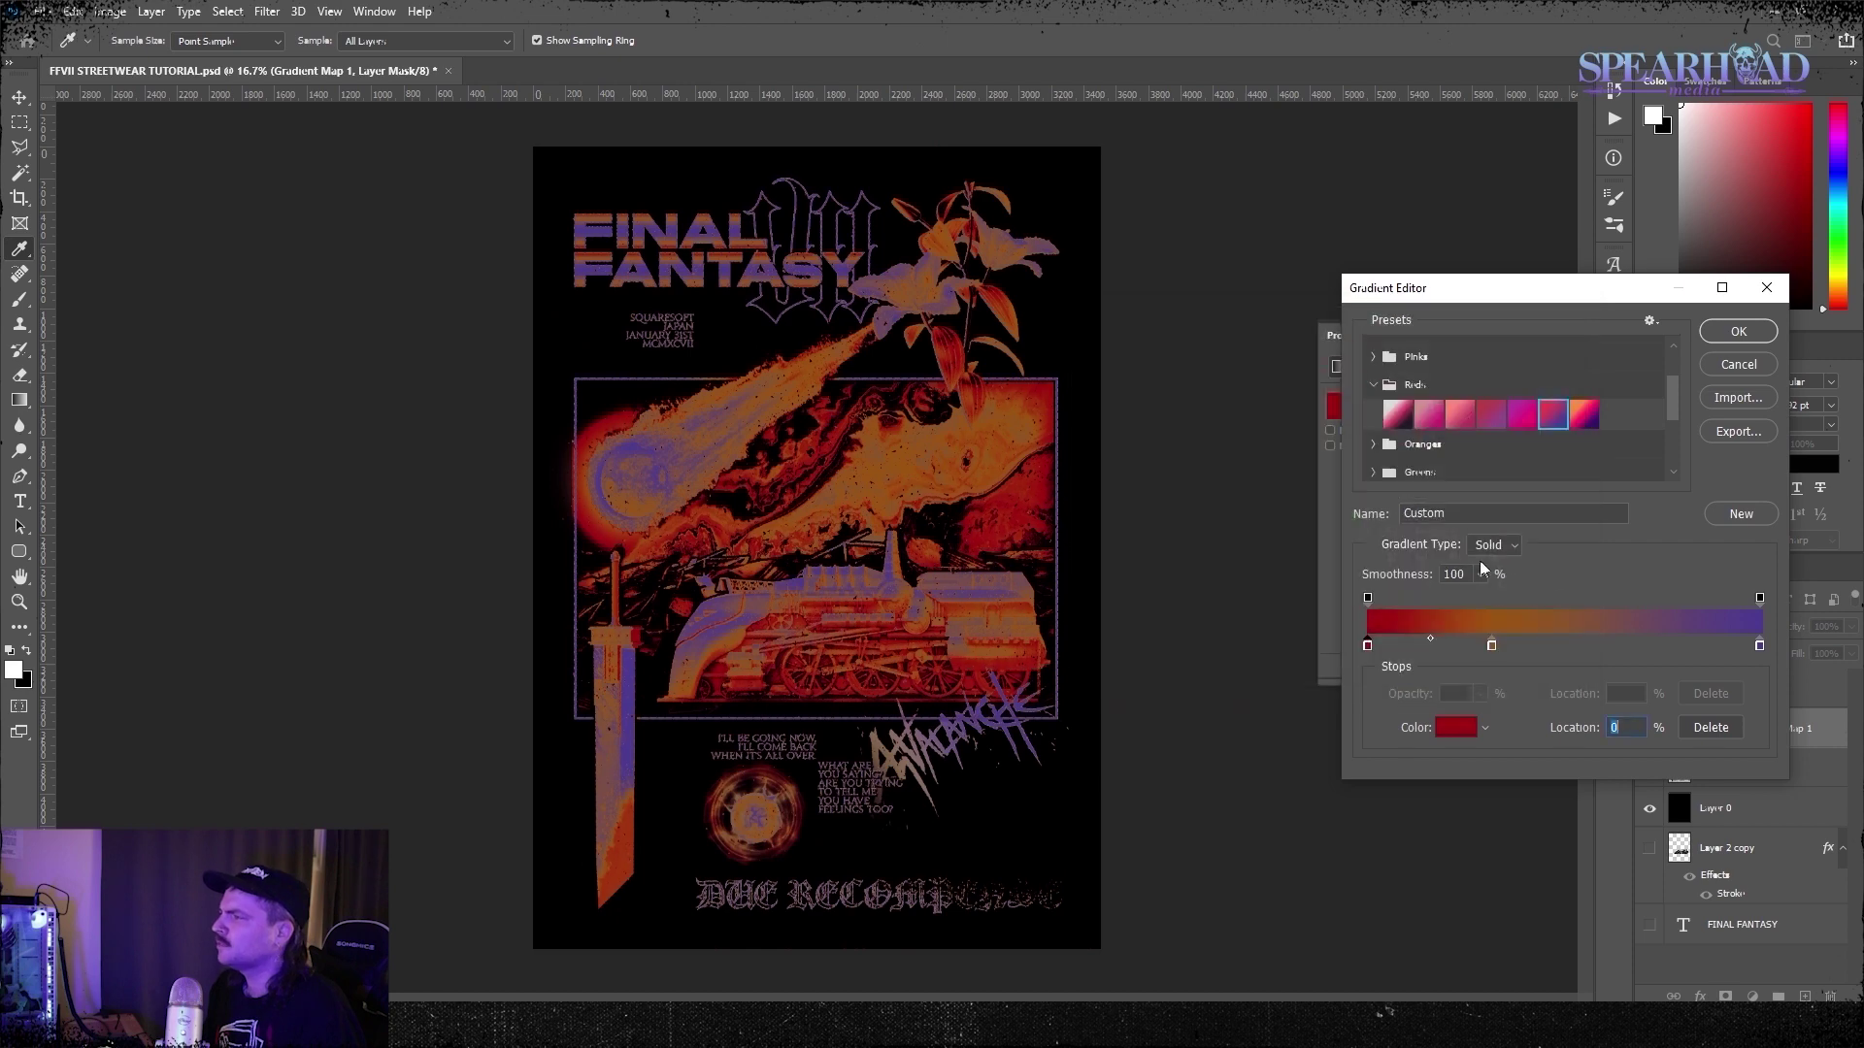
pyautogui.moveTo(1464, 645); pyautogui.dragTo(1523, 644)
# Recolour the gradient's end stop deep blue, nudge the orange-to-blue midpoint, and apply the gradient
pyautogui.doubleClick(1758, 644)
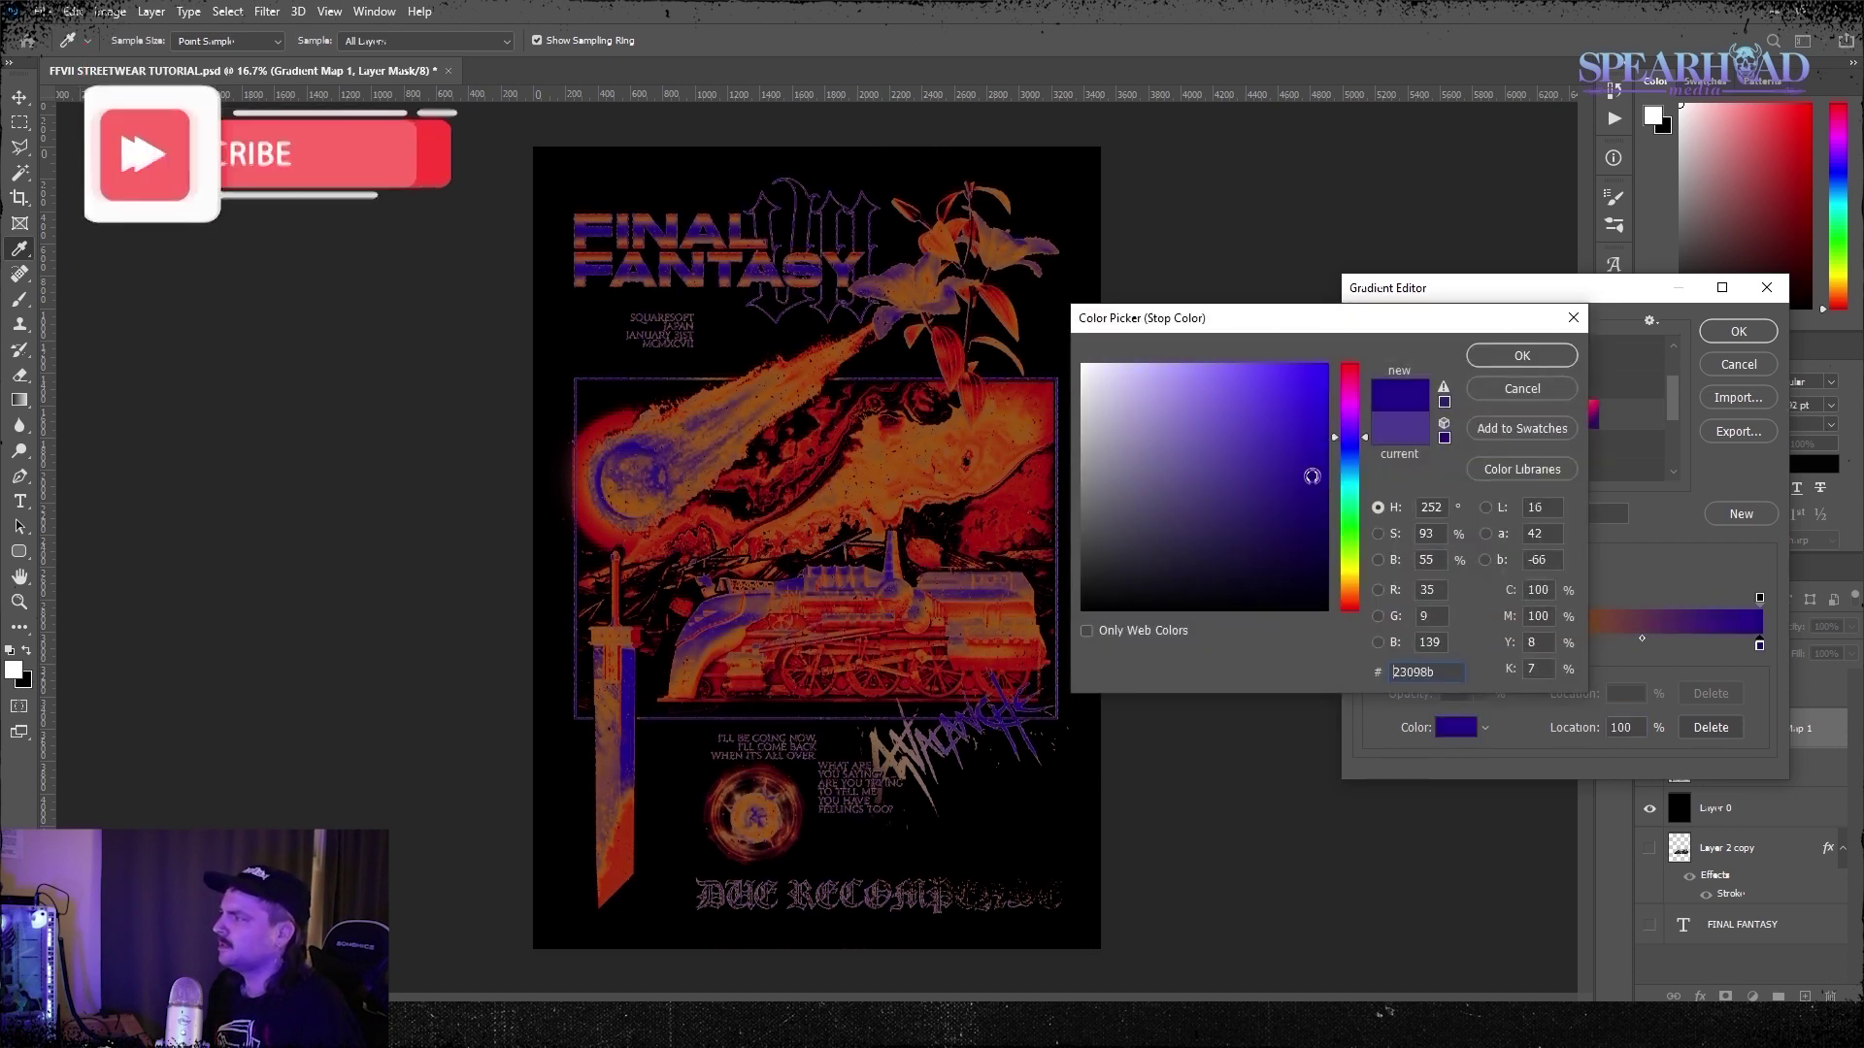
pyautogui.press('Return')
pyautogui.moveTo(1641, 638); pyautogui.dragTo(1633, 638)
pyautogui.press('Return')
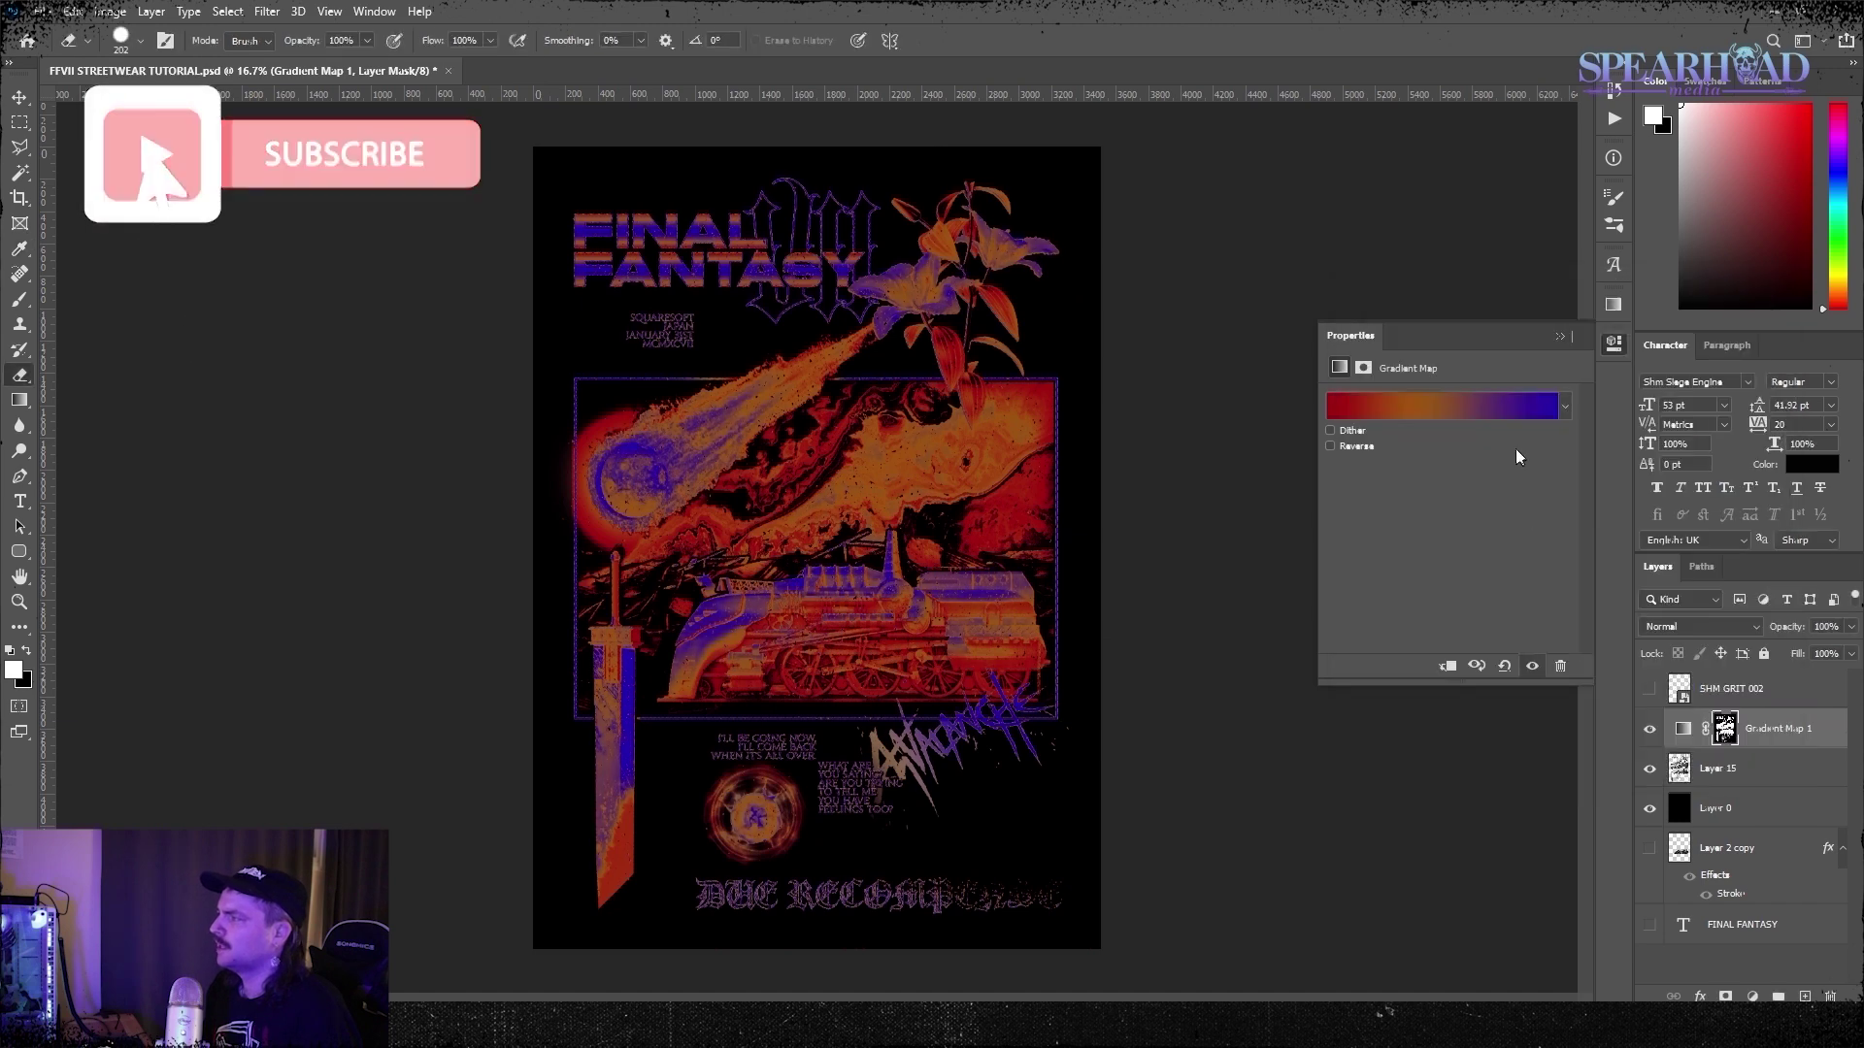
# Reverse the gradient map and reposition the orange stop in the Gradient Editor
pyautogui.click(1331, 446)
pyautogui.click(1436, 406)
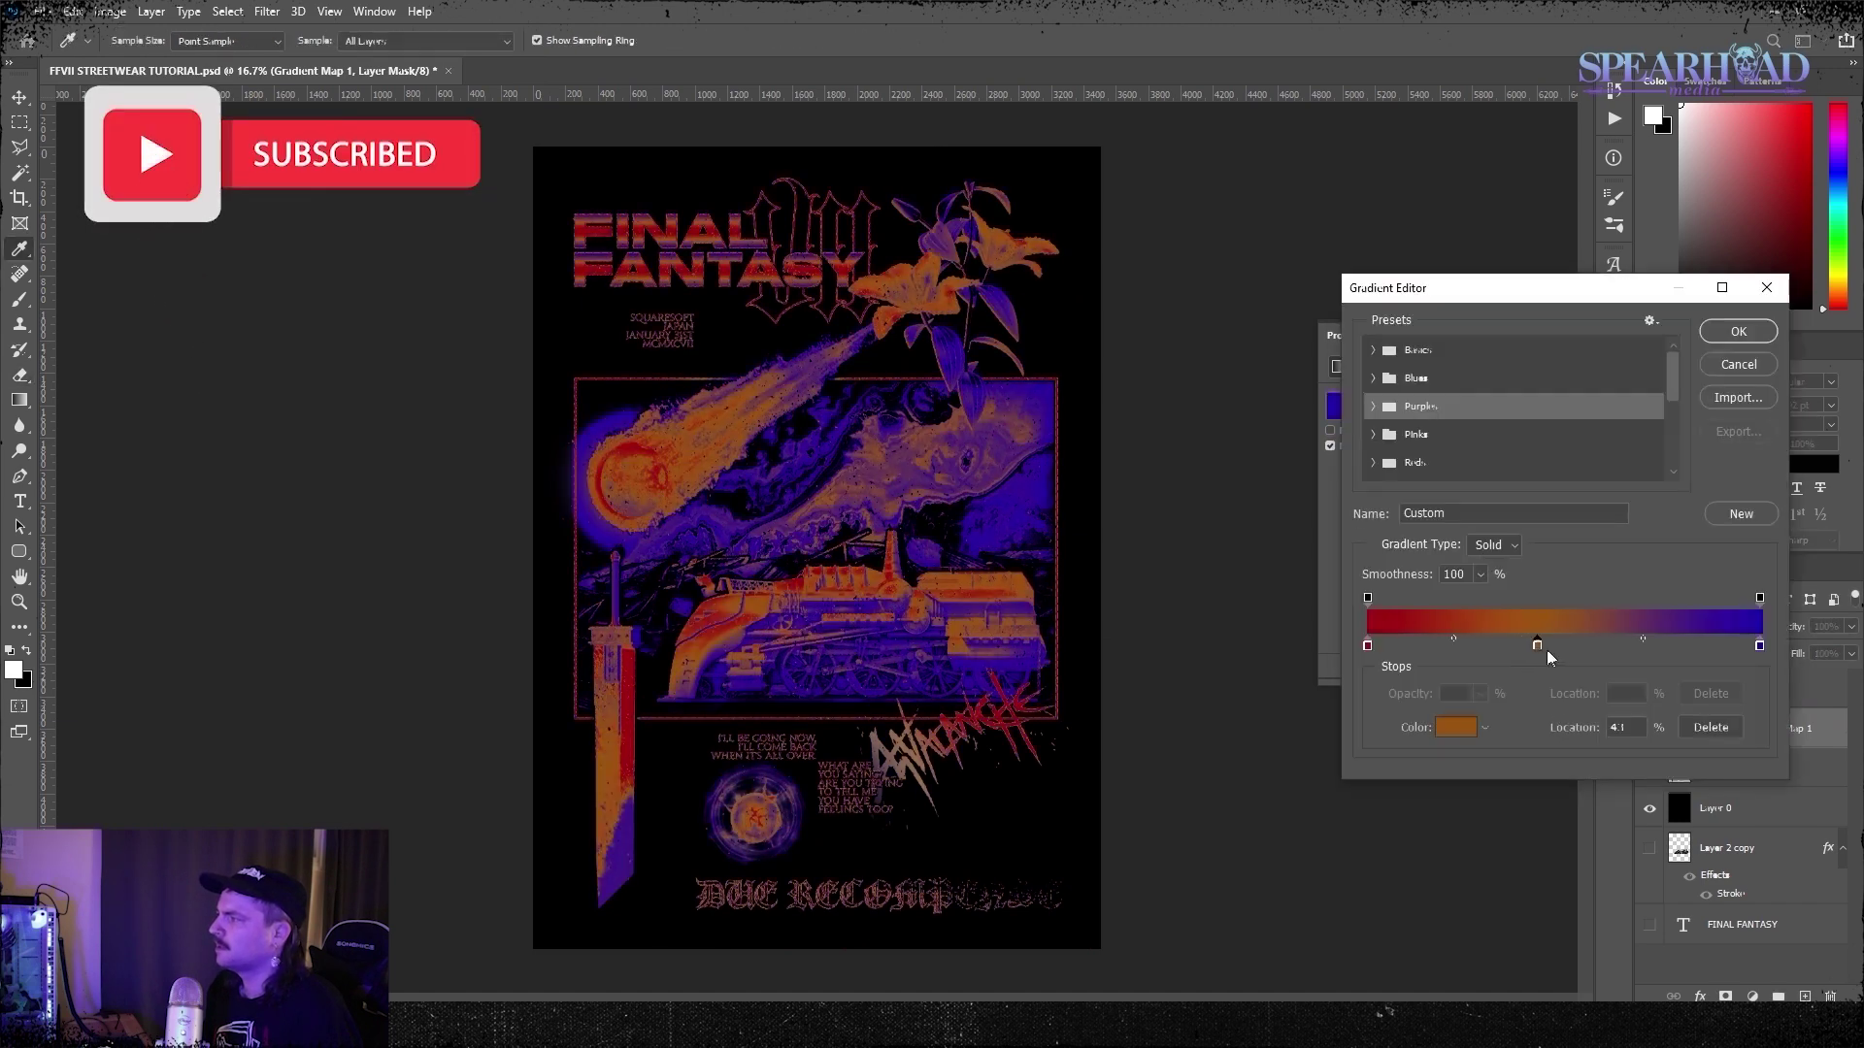
pyautogui.moveTo(1523, 654)
pyautogui.mouseDown()
pyautogui.moveTo(1491, 645)
pyautogui.moveTo(1550, 652)
pyautogui.mouseUp()
pyautogui.moveTo(1473, 648); pyautogui.dragTo(1603, 649)
pyautogui.click(1646, 647)
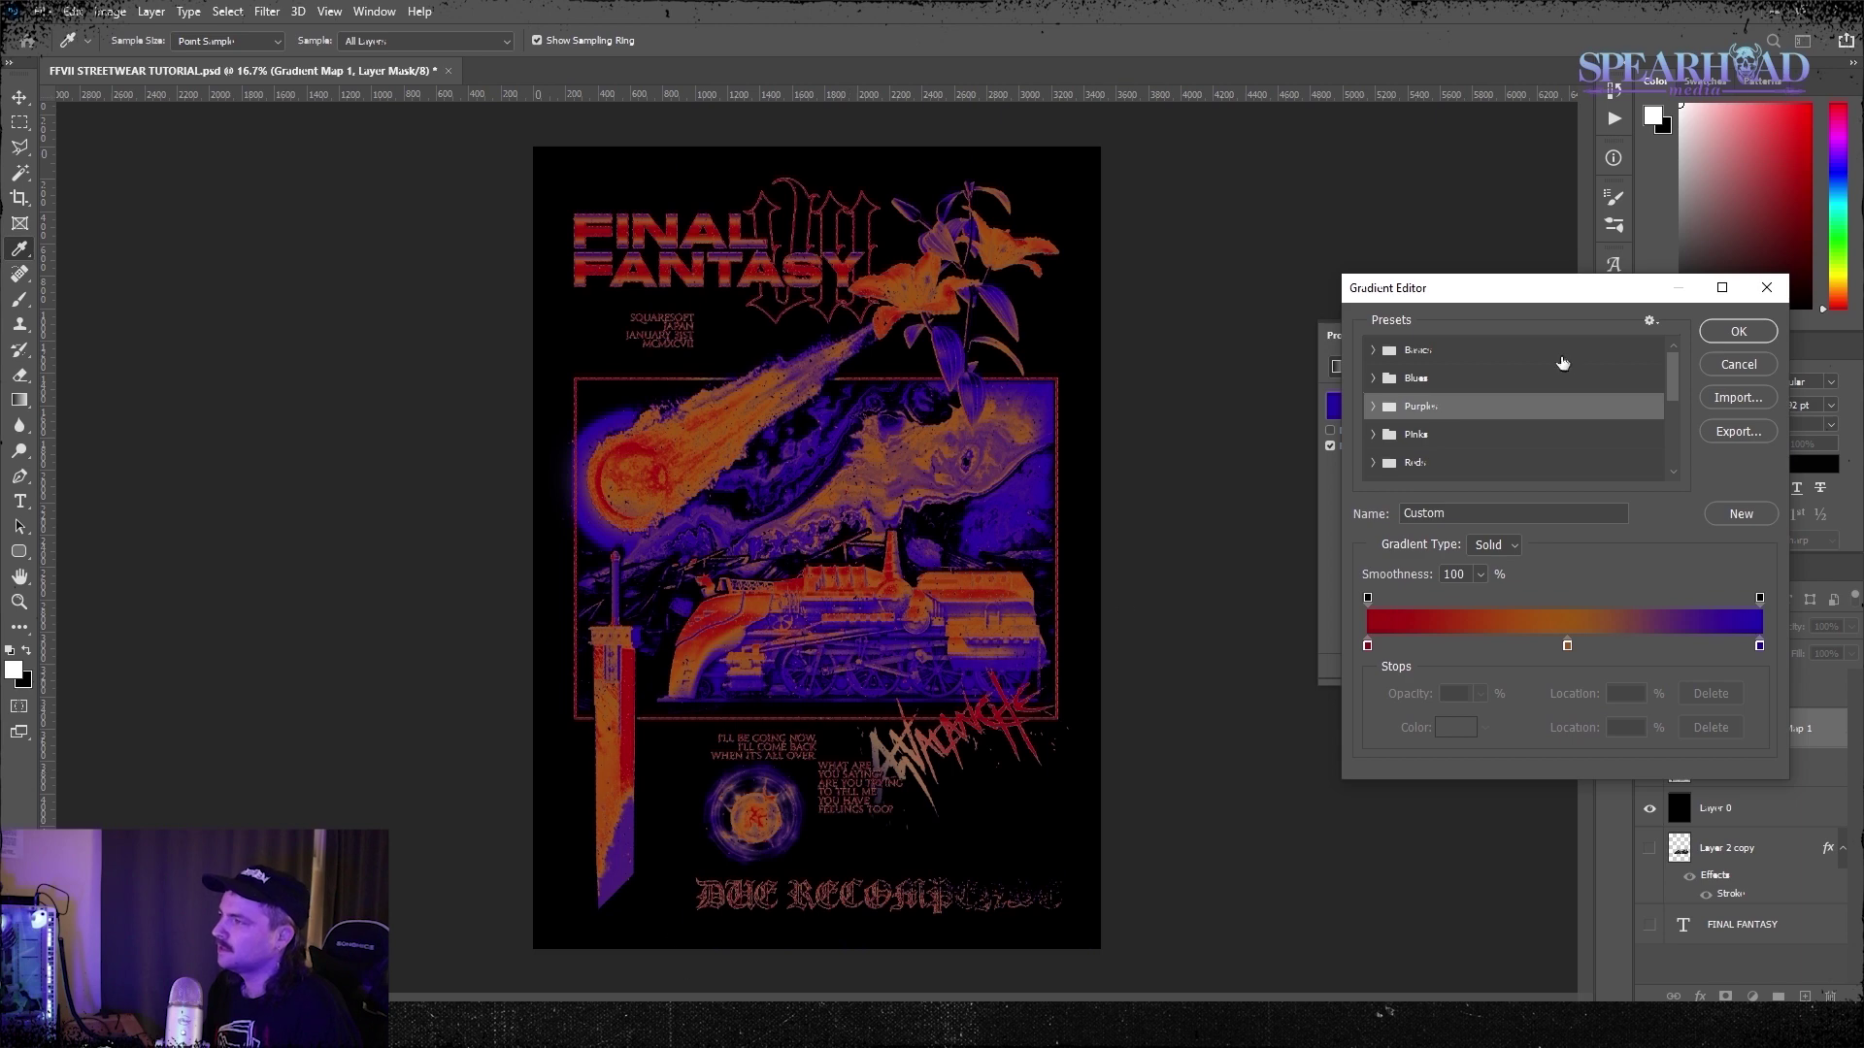
# Move the gradient's middle stop to location 30% and recolour it red
pyautogui.moveTo(1472, 645); pyautogui.dragTo(1485, 646)
pyautogui.doubleClick(1485, 646)
pyautogui.click(1353, 595)
pyautogui.moveTo(1305, 437); pyautogui.dragTo(1353, 361)
pyautogui.click(1312, 400)
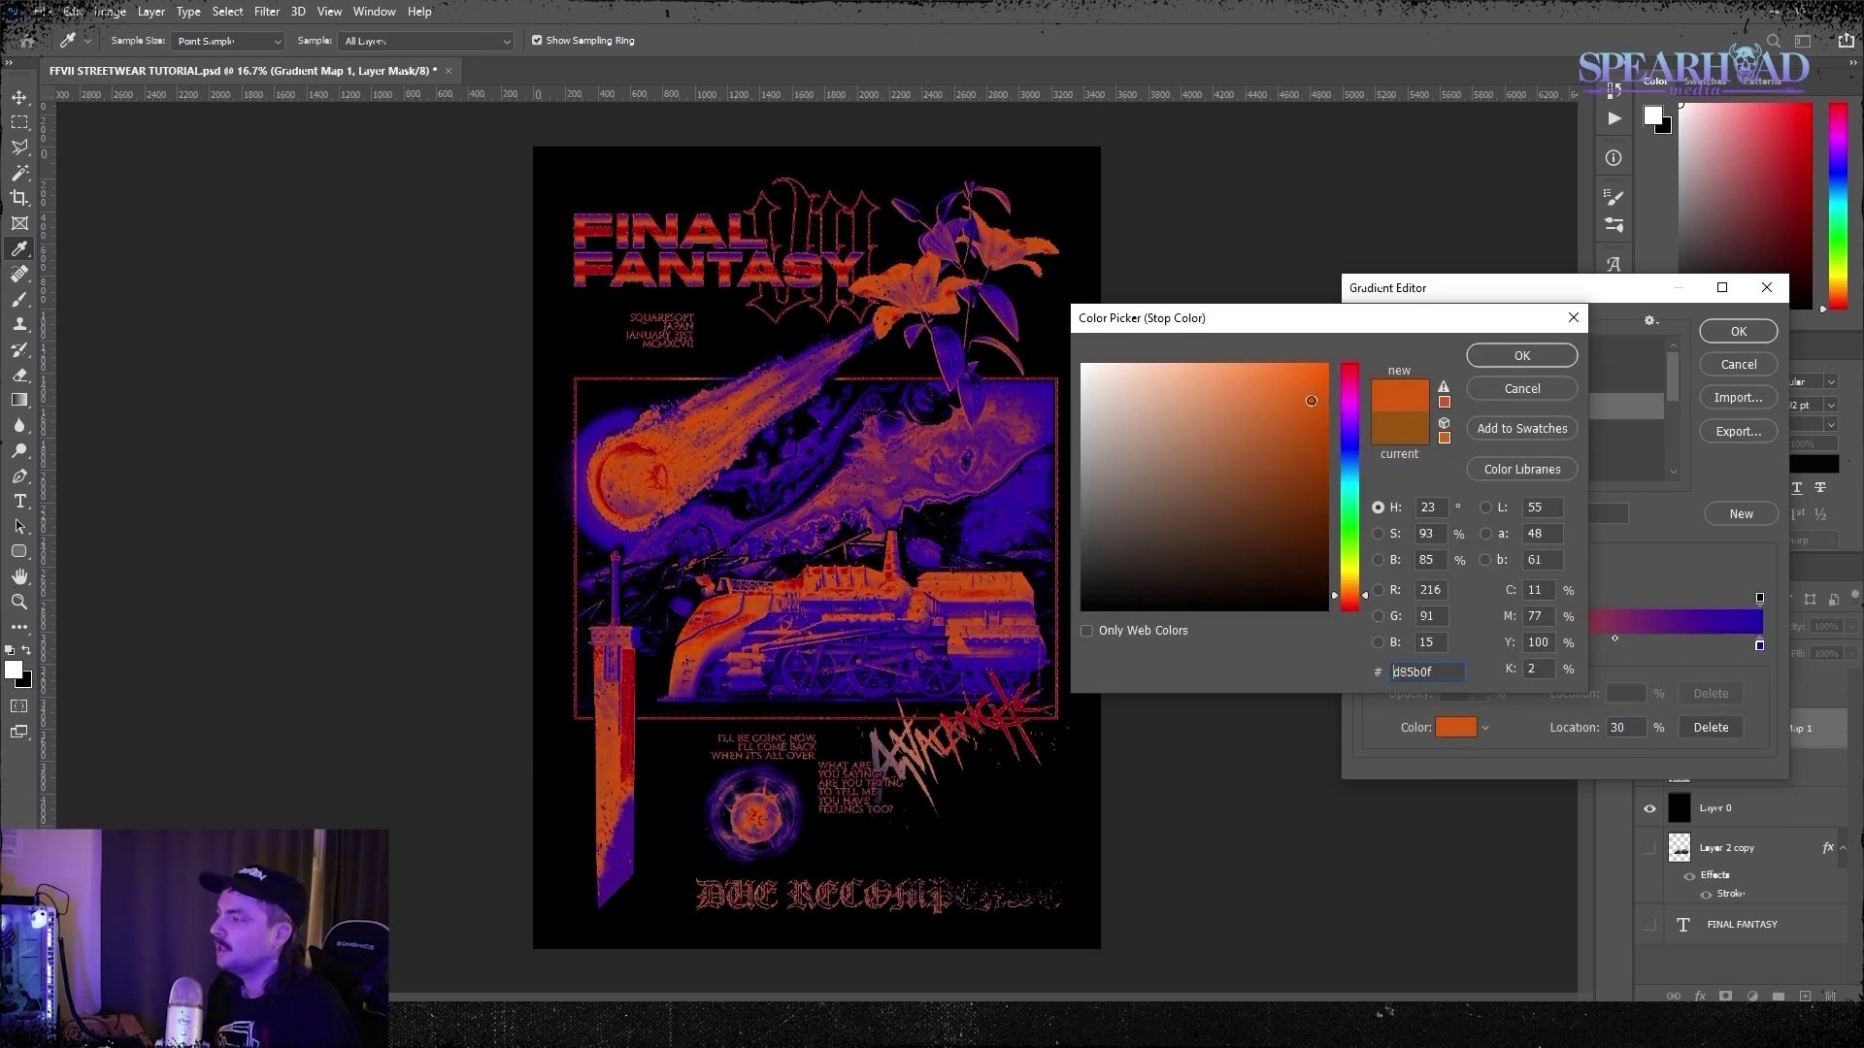
pyautogui.moveTo(1349, 393); pyautogui.dragTo(1349, 364)
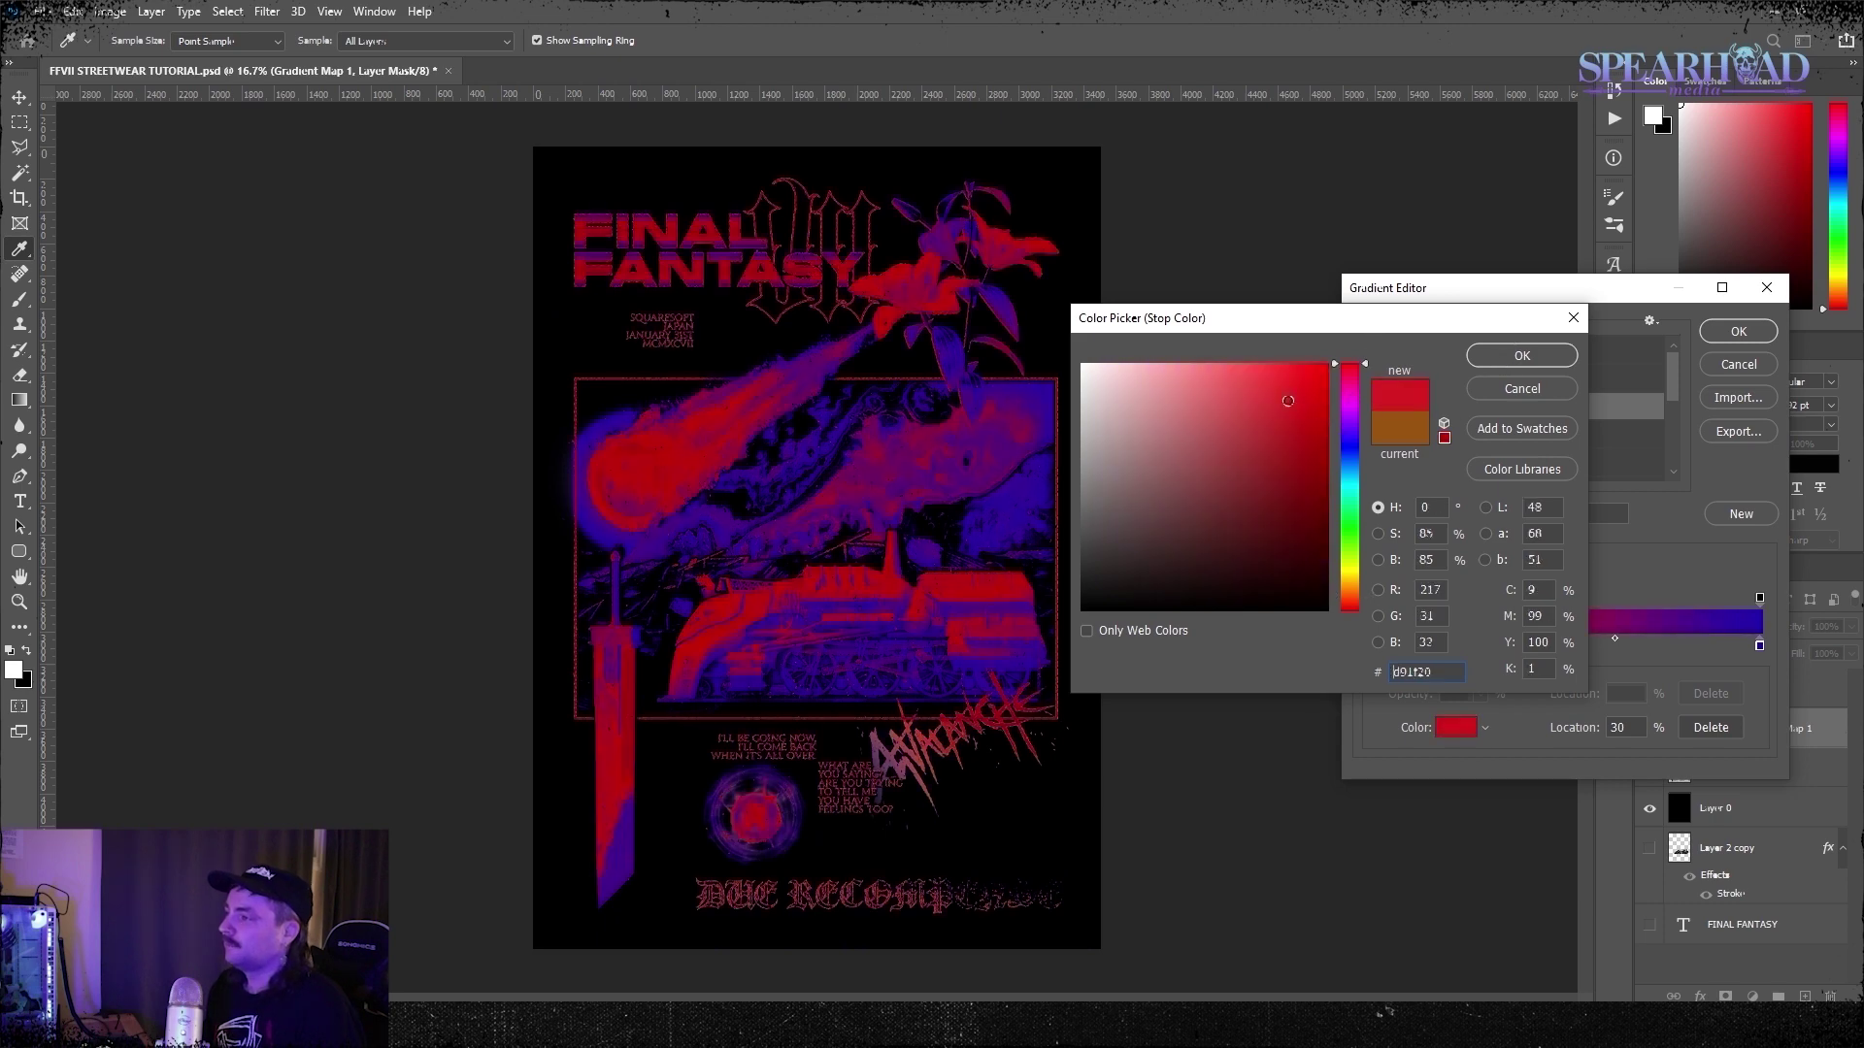
pyautogui.click(1265, 409)
pyautogui.click(1505, 357)
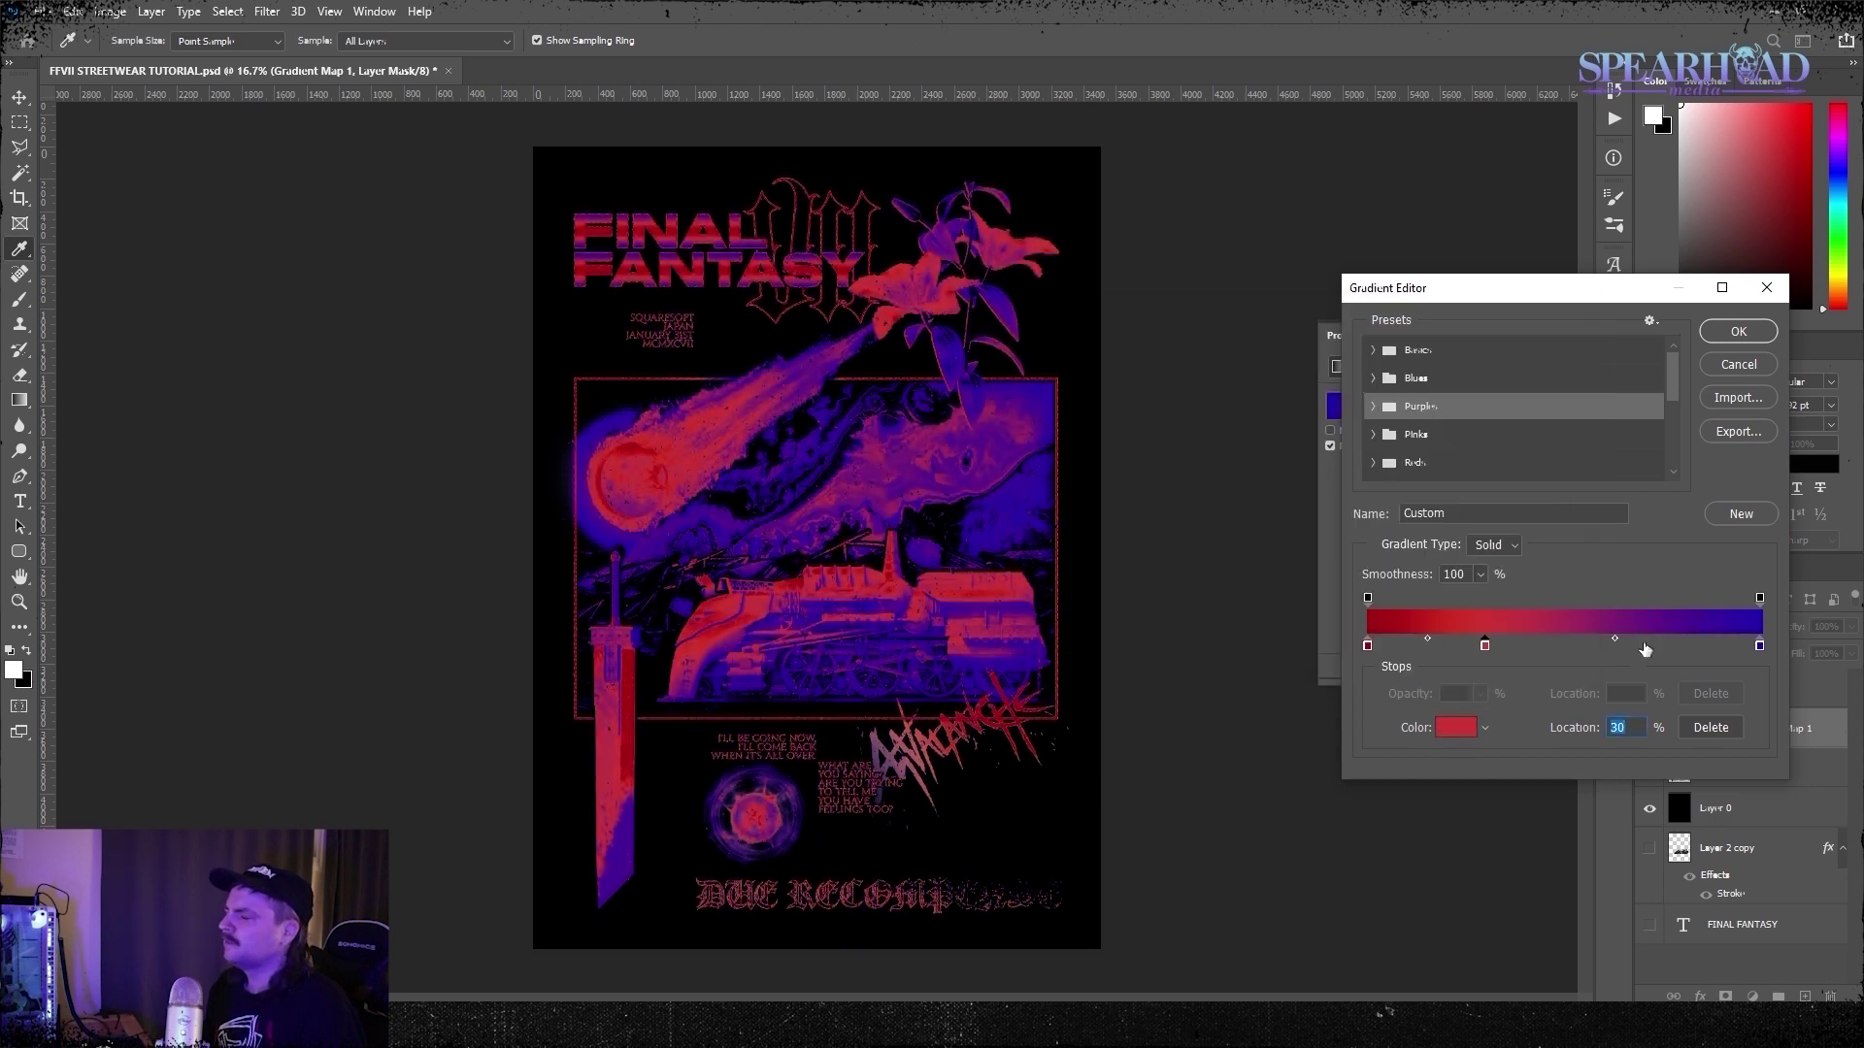
# Add a purple #7b027f stop at location 71% of the gradient and move the red middle stop to 35%
pyautogui.doubleClick(1642, 645)
pyautogui.moveTo(1354, 475); pyautogui.dragTo(1354, 406)
pyautogui.moveTo(1310, 413); pyautogui.dragTo(1322, 482)
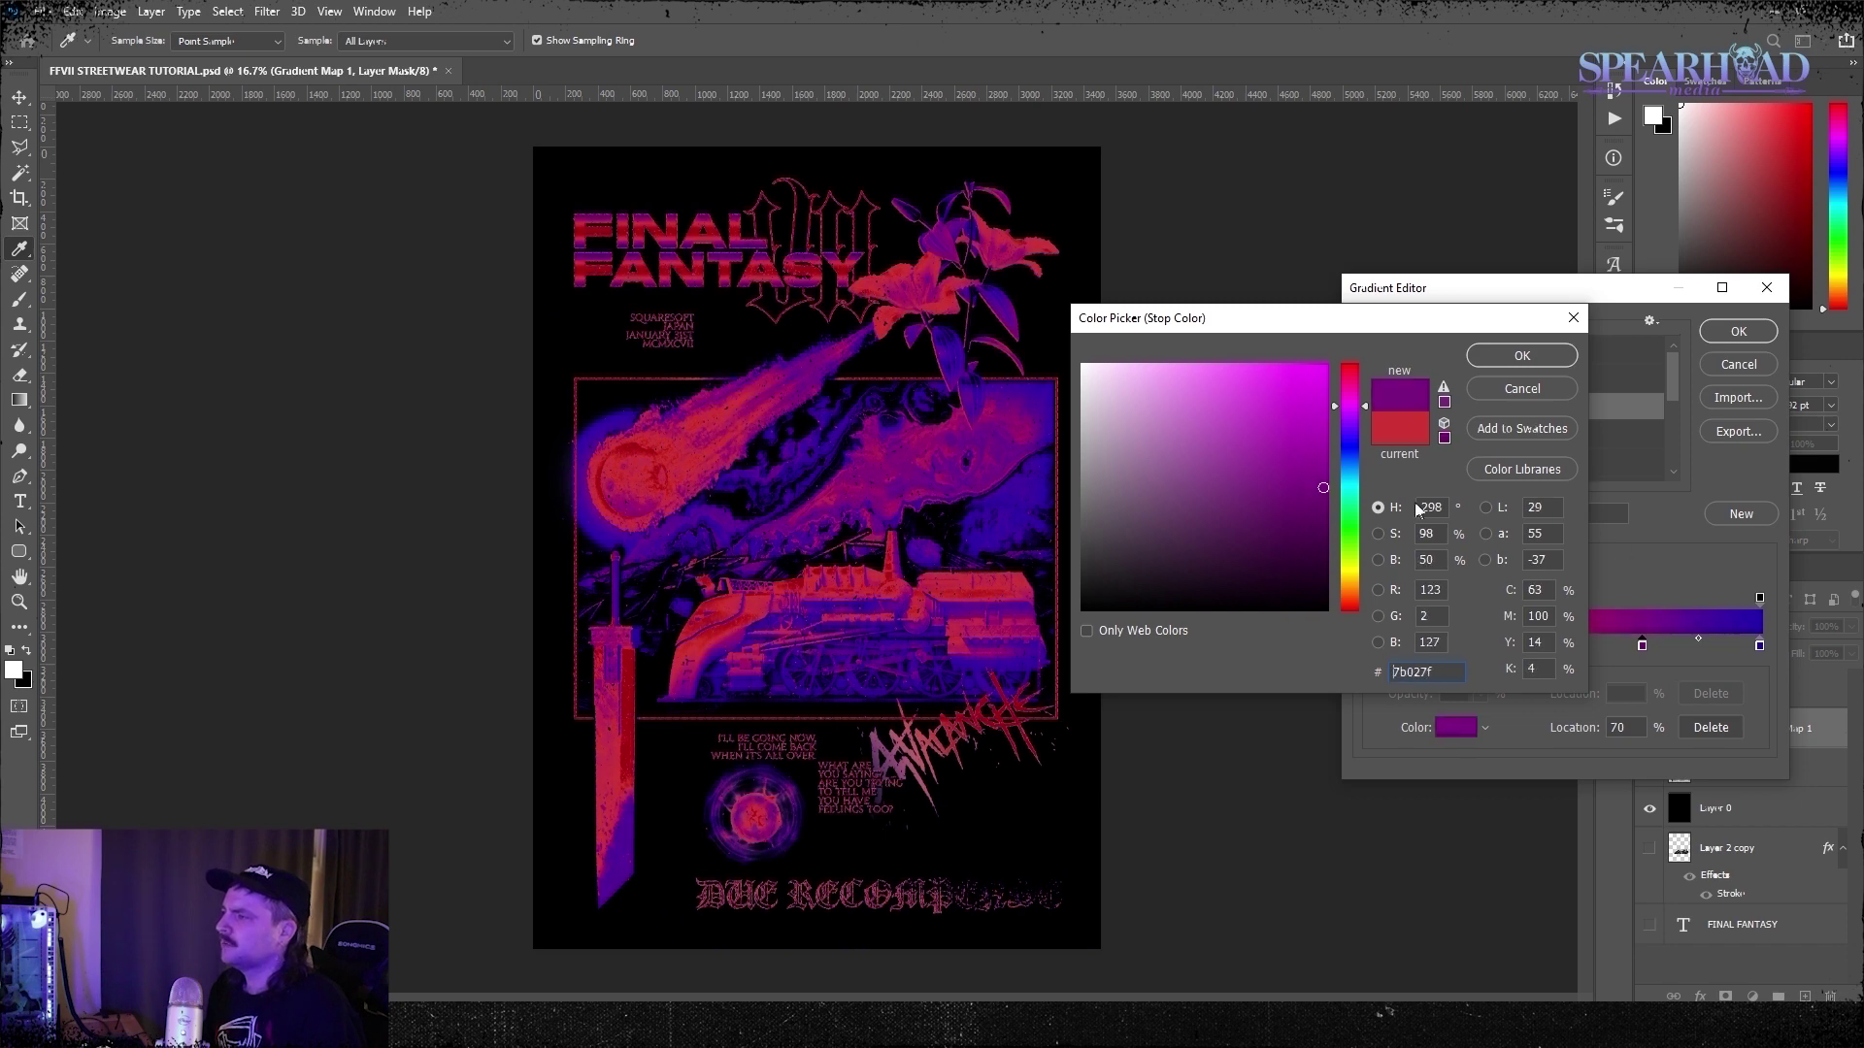
pyautogui.press('Return')
pyautogui.click(1535, 644)
pyautogui.moveTo(1536, 653); pyautogui.dragTo(1647, 644)
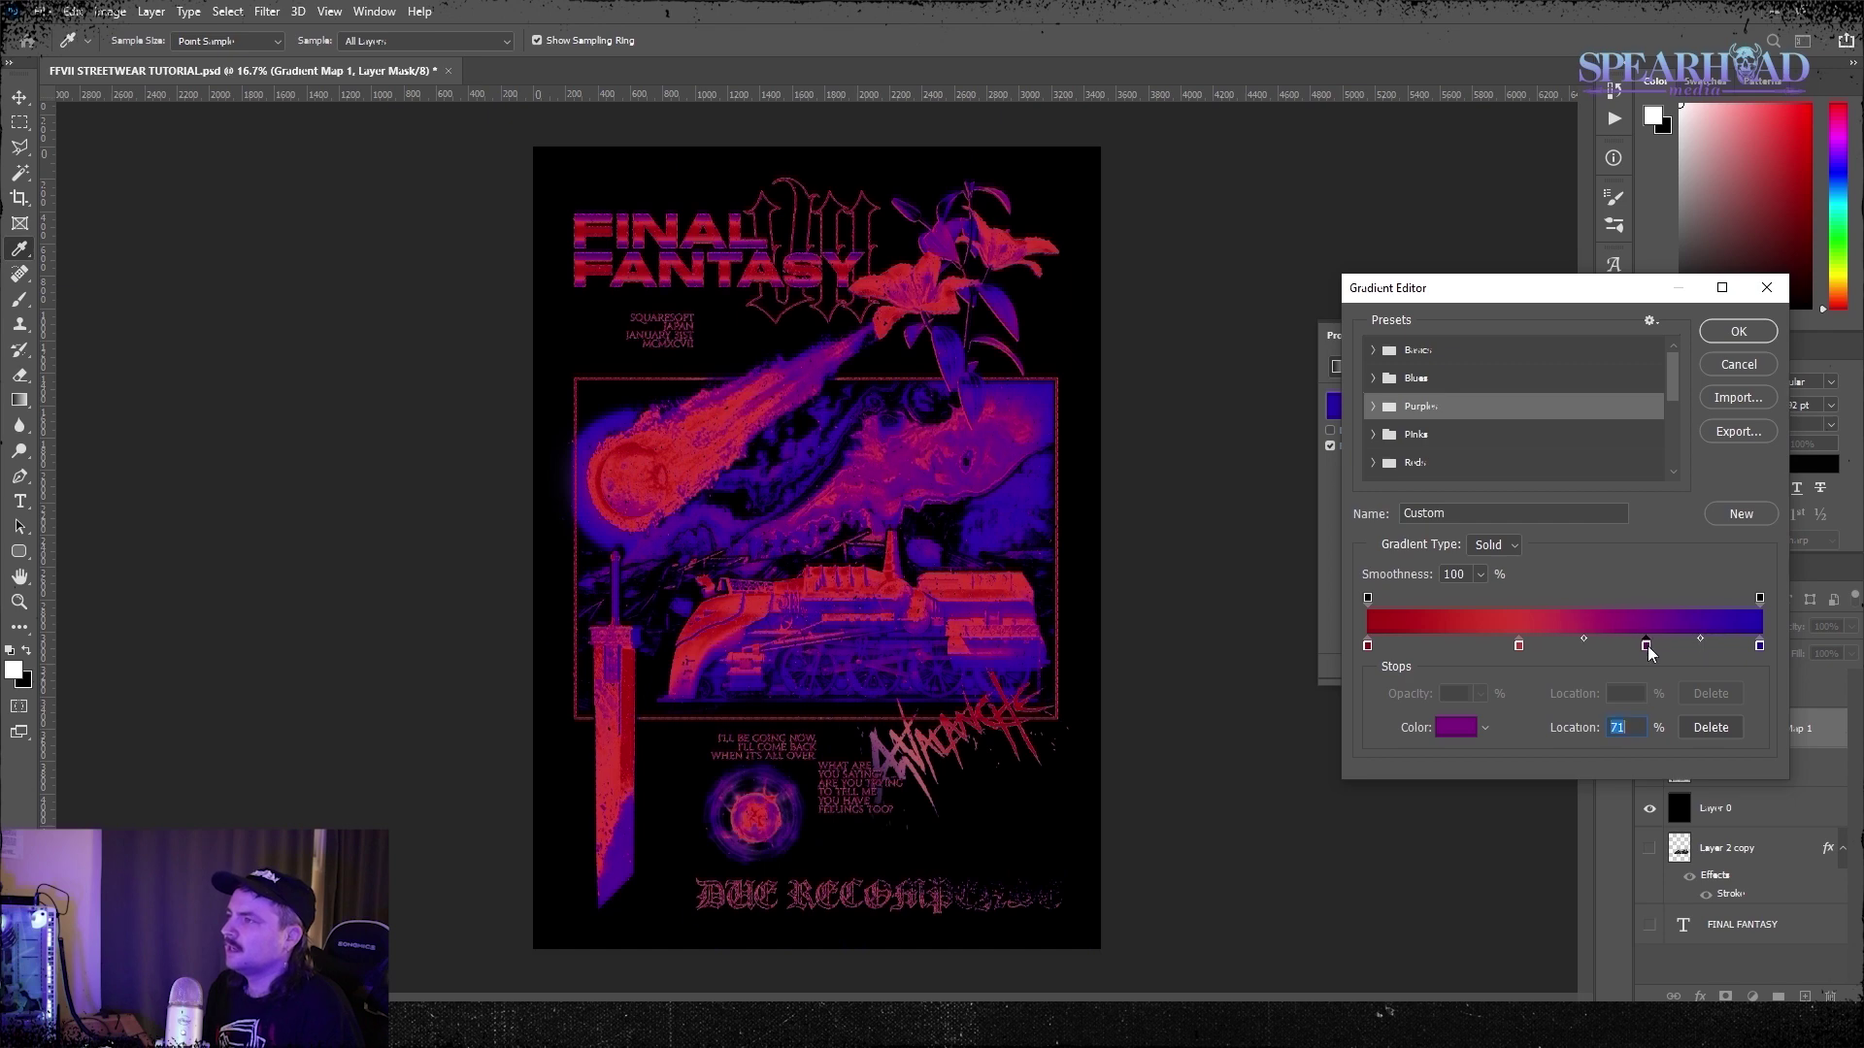
pyautogui.moveTo(1517, 642); pyautogui.dragTo(1472, 639)
# Recolour the gradient's stop at 35% to orange #d36c0c and apply the edited gradient map
pyautogui.doubleClick(1368, 646)
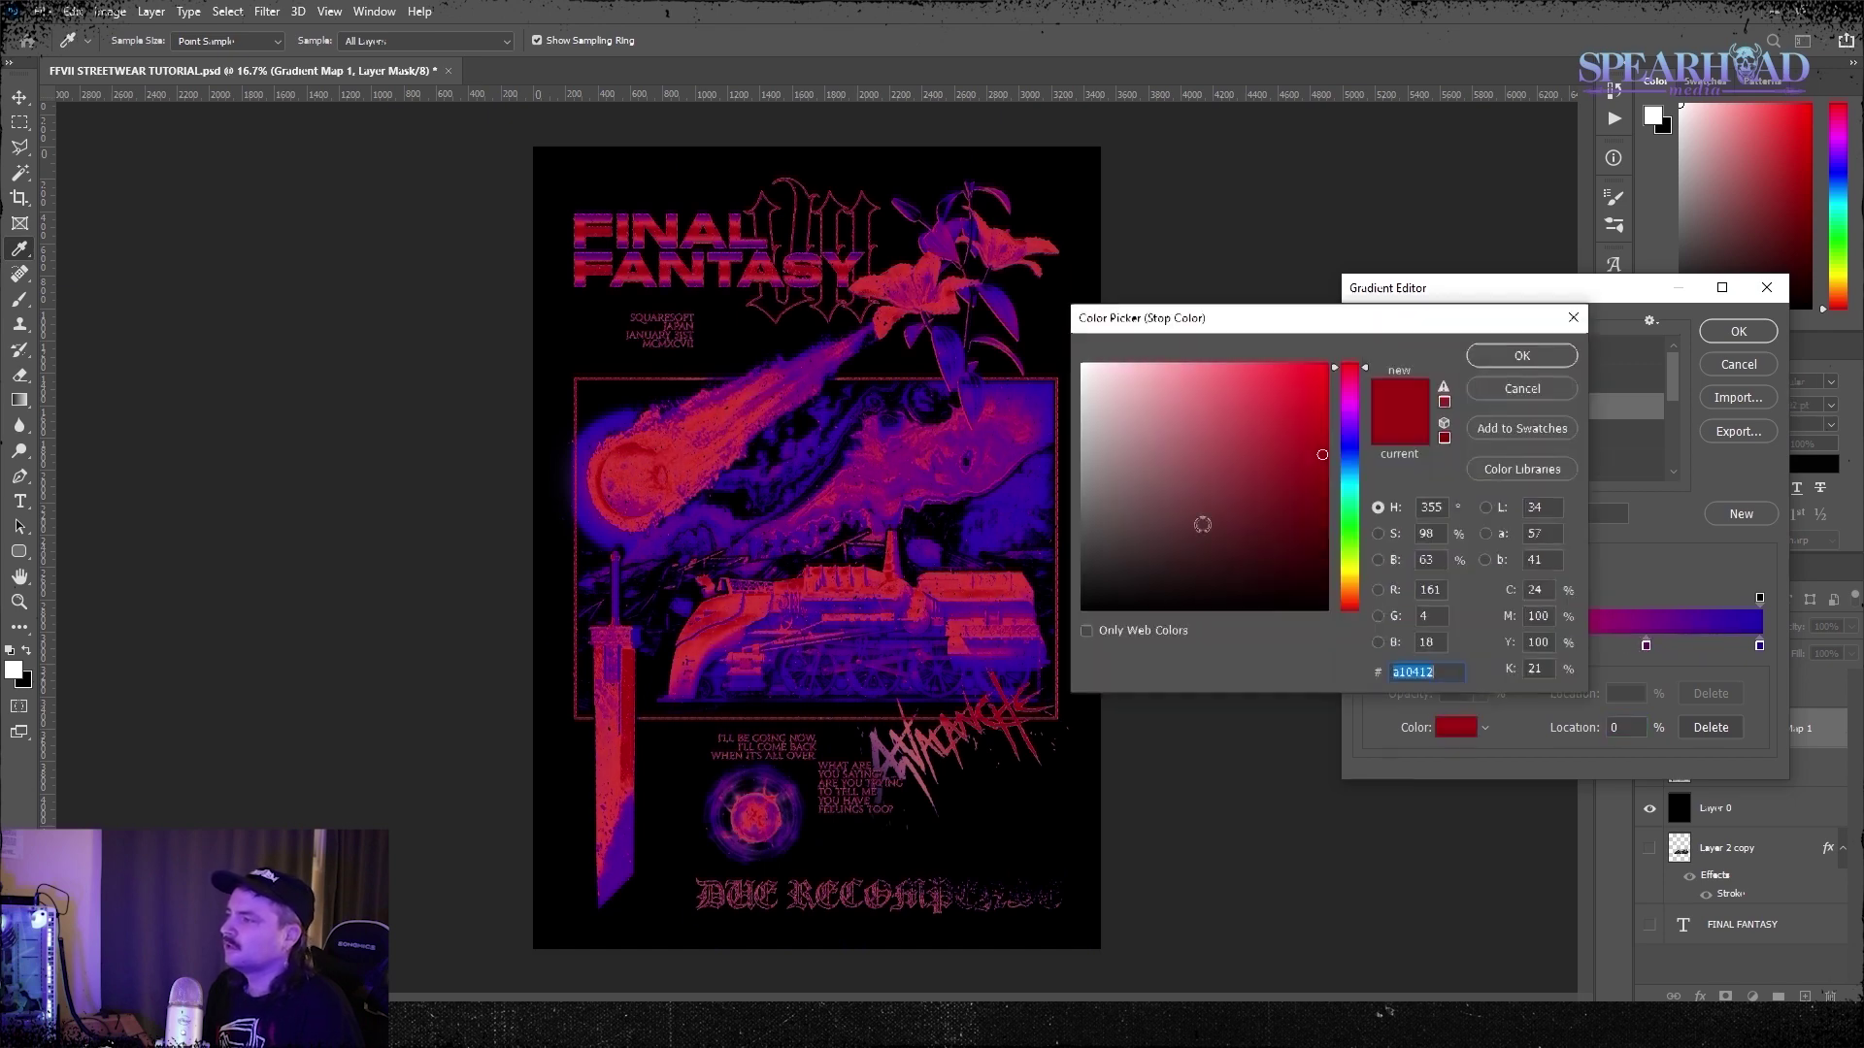
pyautogui.press('Return')
pyautogui.doubleClick(1506, 646)
pyautogui.click(1303, 420)
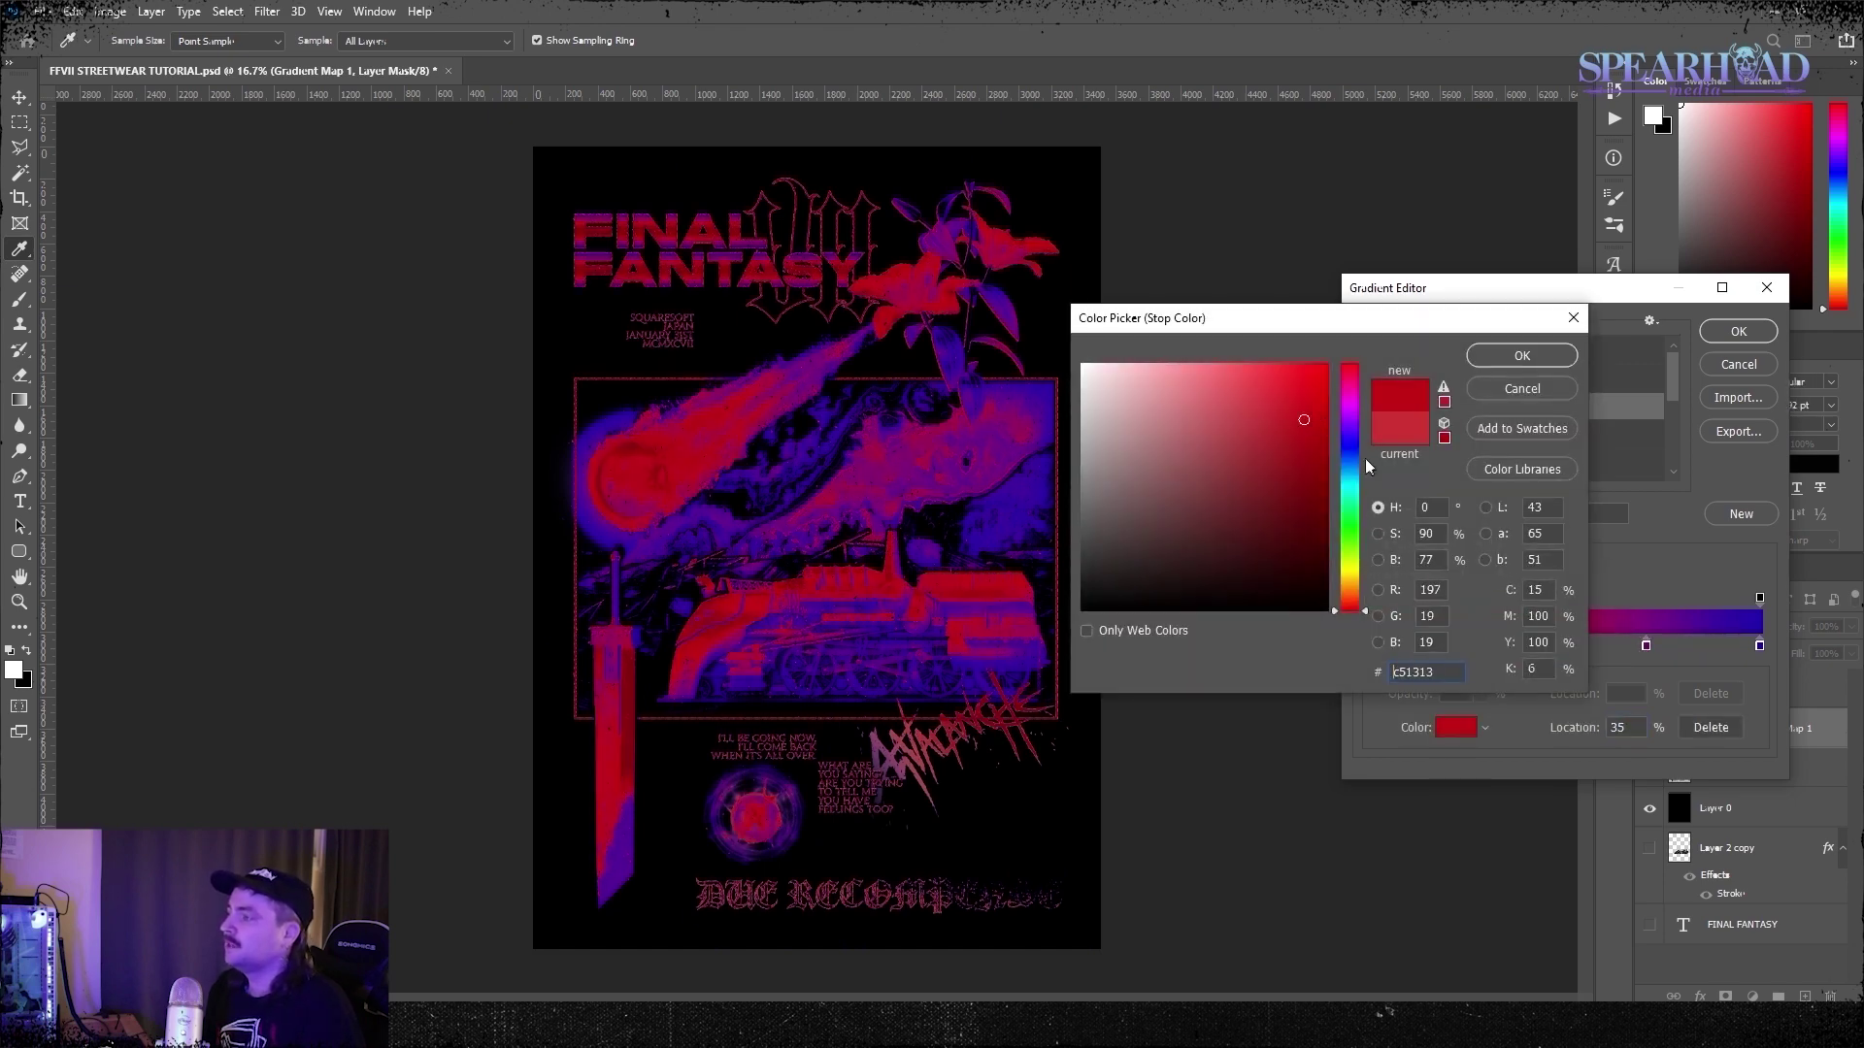
pyautogui.moveTo(1353, 607); pyautogui.dragTo(1354, 591)
pyautogui.click(1315, 411)
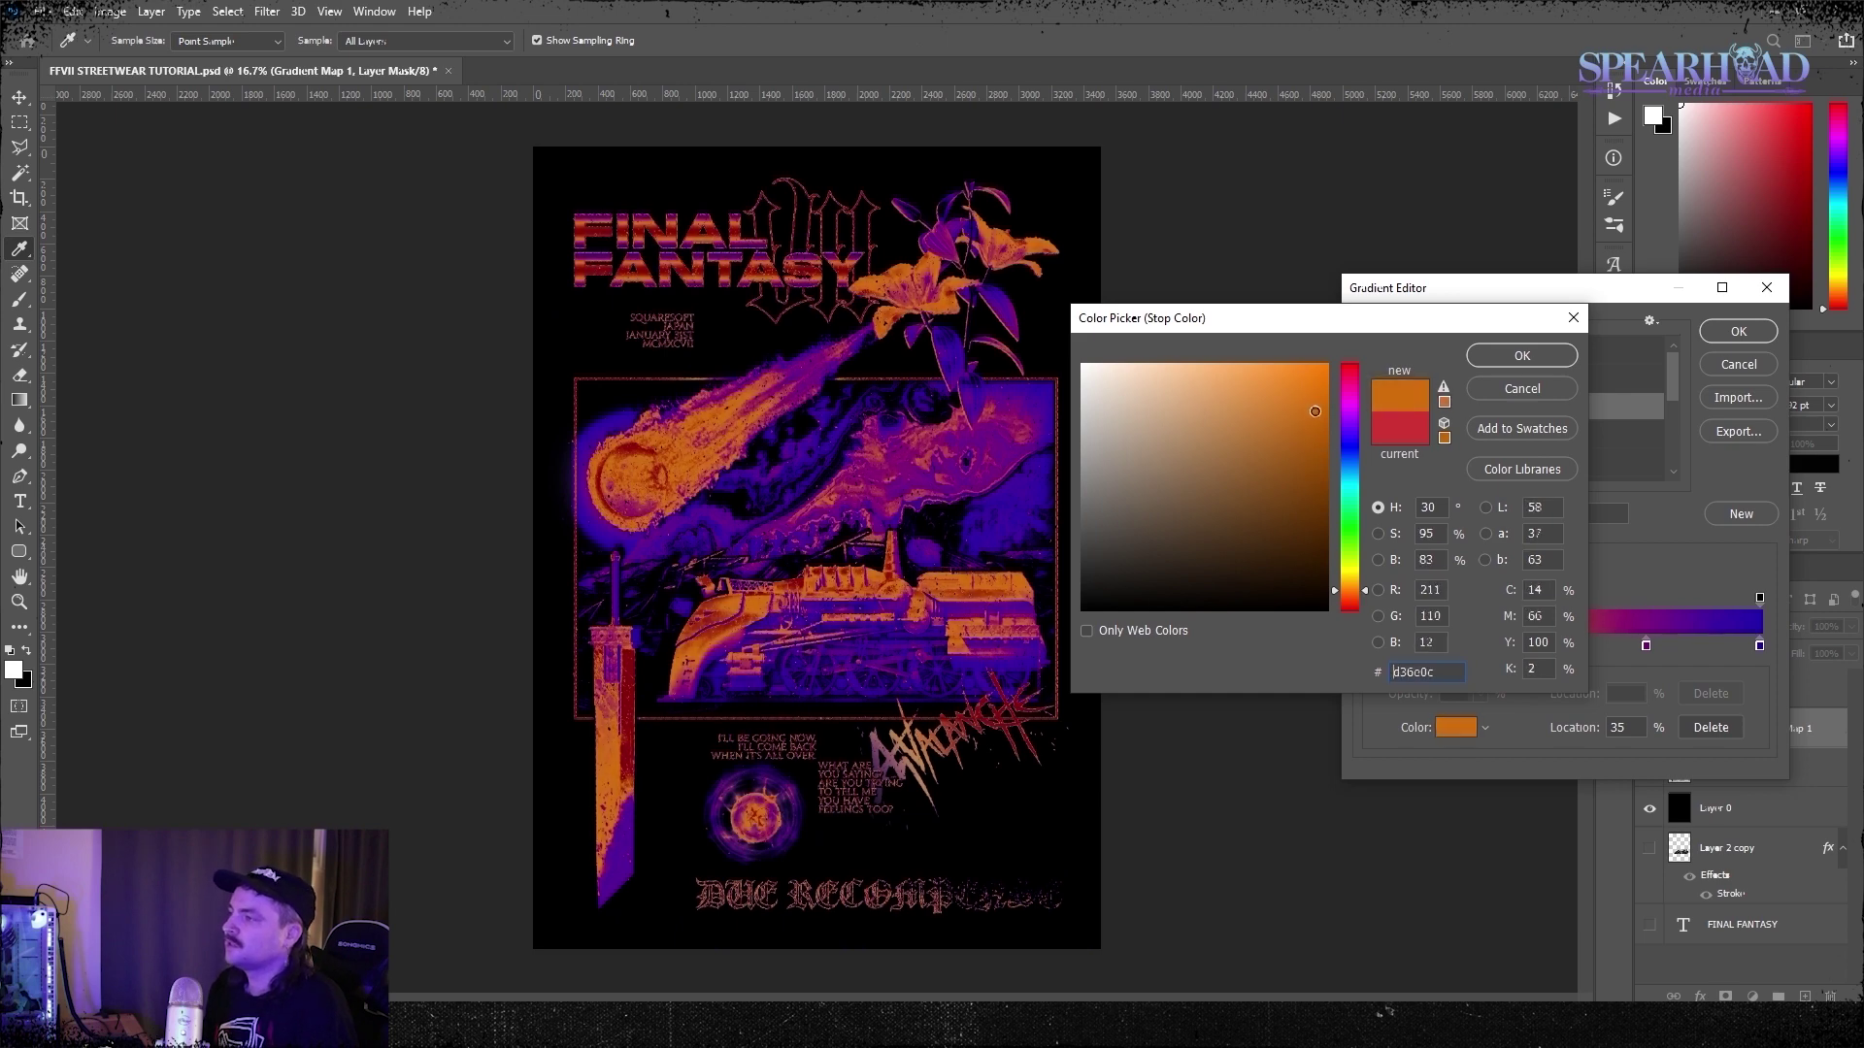
pyautogui.press('Return')
pyautogui.press('Return')
pyautogui.click(1559, 337)
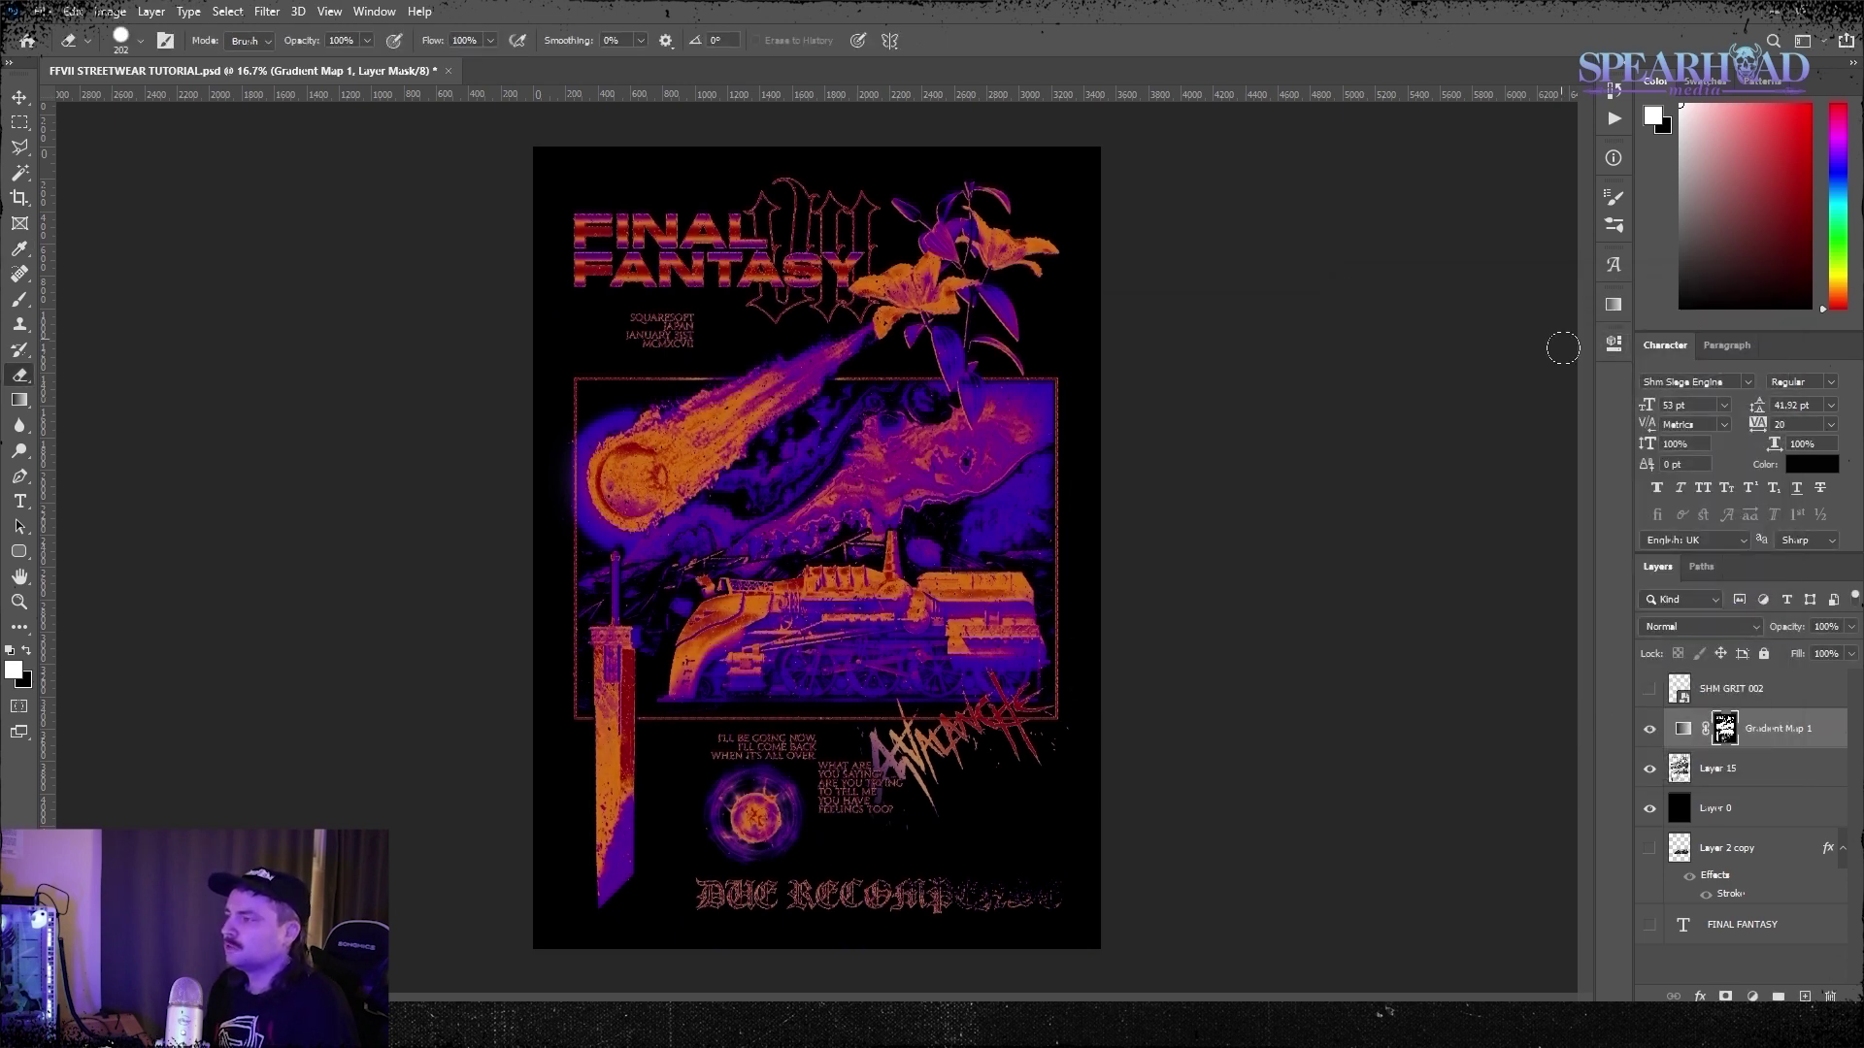
# Duplicate Layer 15 together with its gradient map and merge the two copies into one layer
pyautogui.keyDown('shift'); pyautogui.click(1733, 769); pyautogui.keyUp('shift')
pyautogui.rightClick(1739, 772)
pyautogui.click(1582, 306)
pyautogui.press('Return')
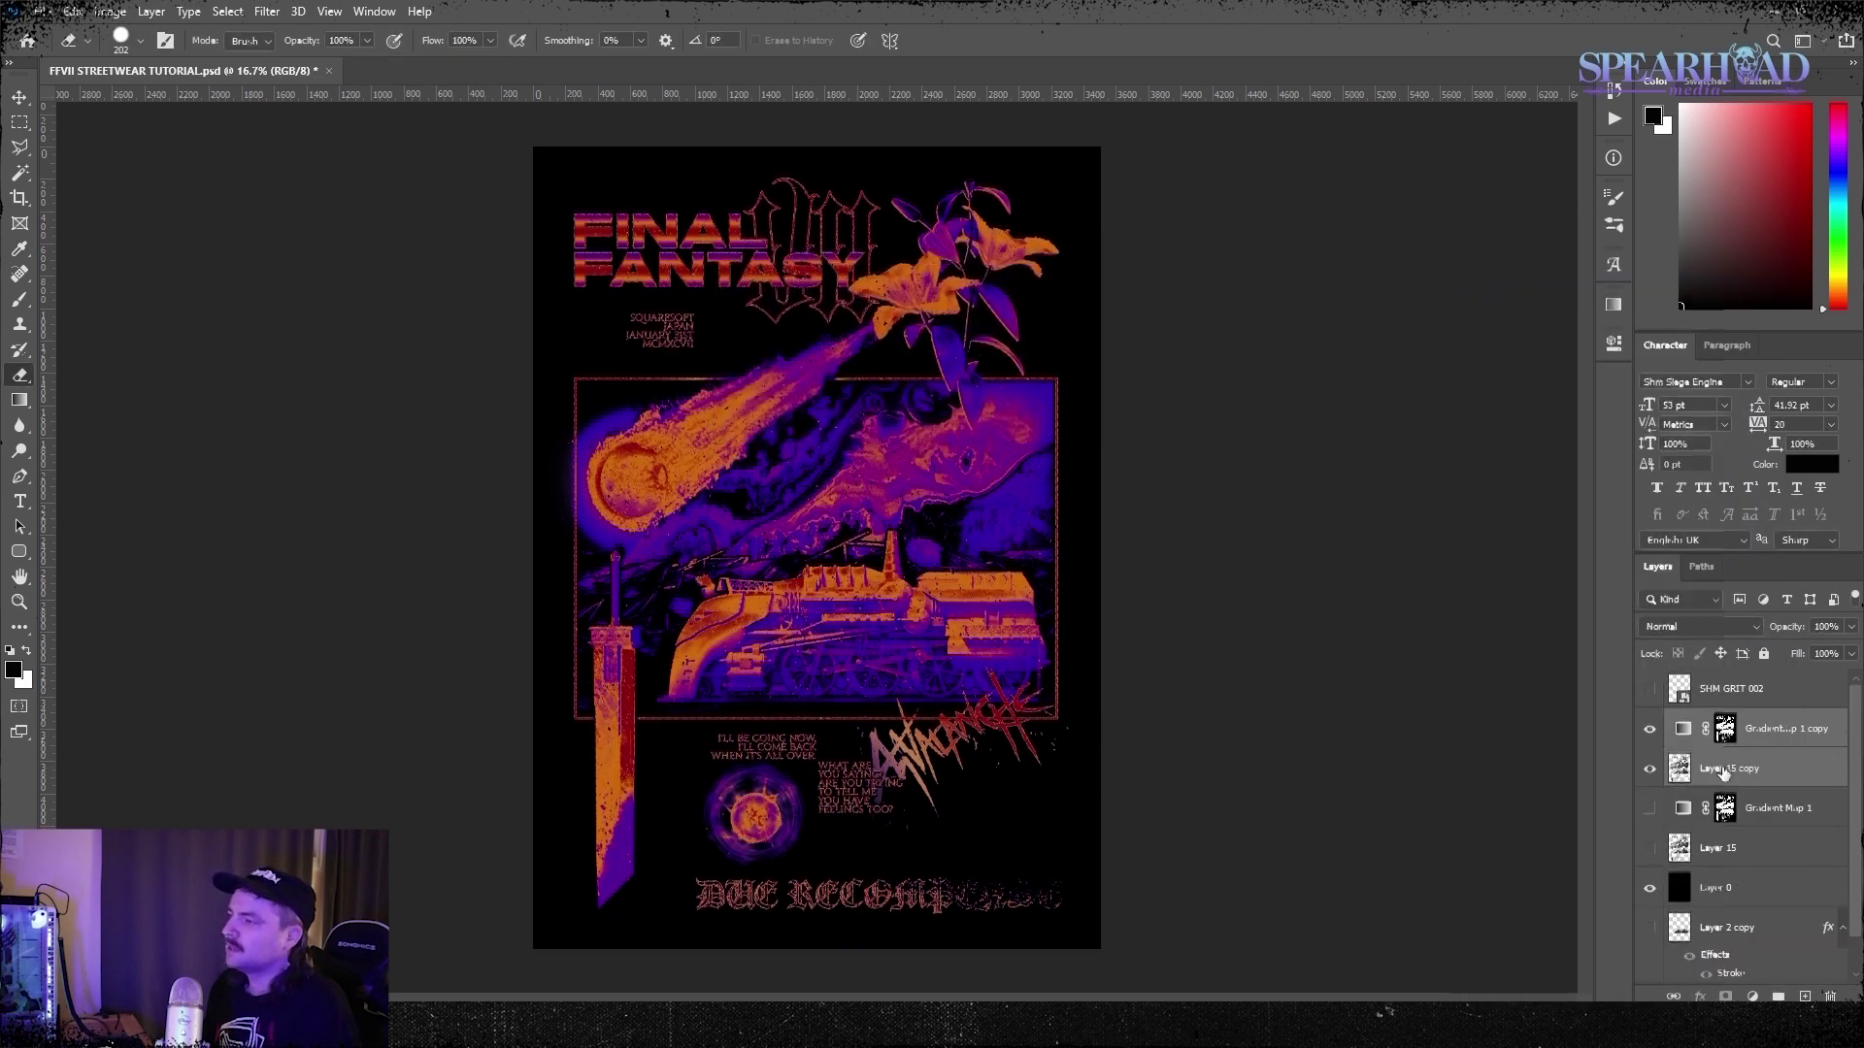
pyautogui.rightClick(1725, 769)
pyautogui.click(1527, 762)
pyautogui.rightClick(1737, 736)
pyautogui.click(1607, 294)
pyautogui.press('Return')
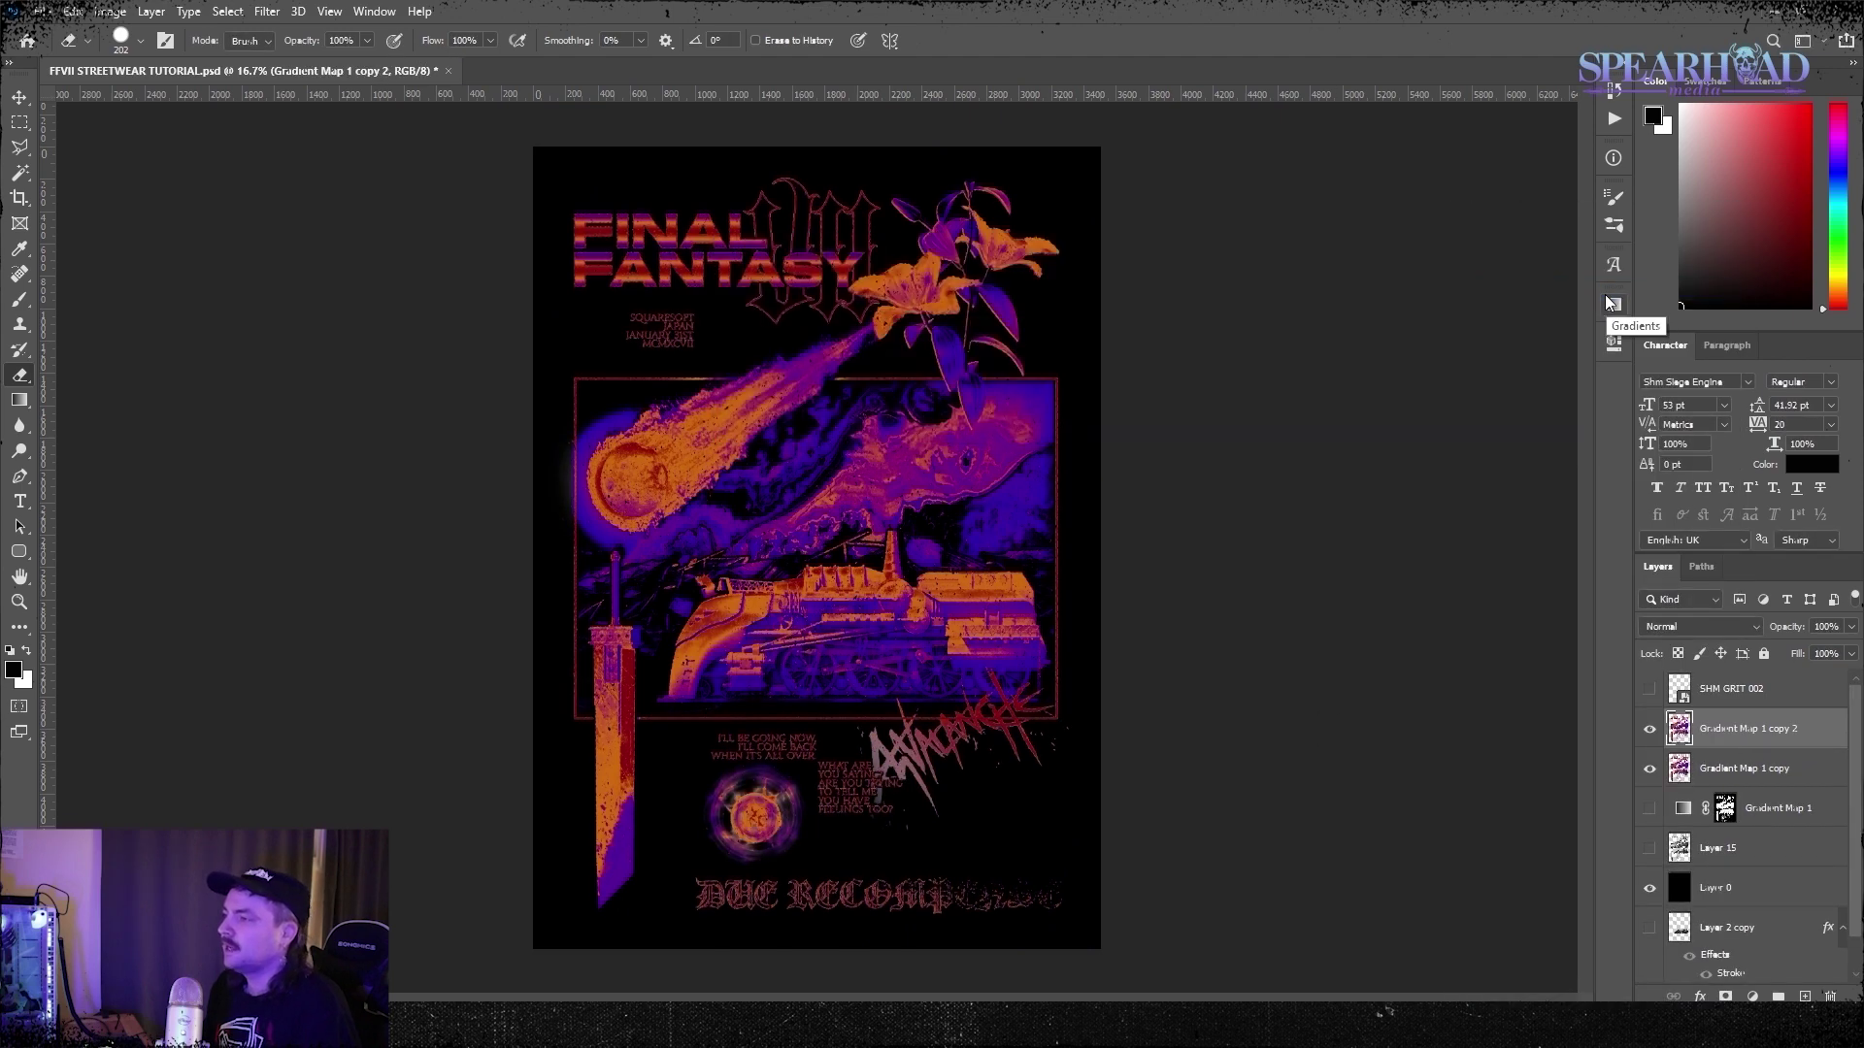
pyautogui.hotkey('ctrl', 'z')
# Apply a Hue/Saturation adjustment to the merged colour layer with Hue -18 and Saturation -18
pyautogui.click(111, 12)
pyautogui.moveTo(141, 62)
pyautogui.click(361, 160)
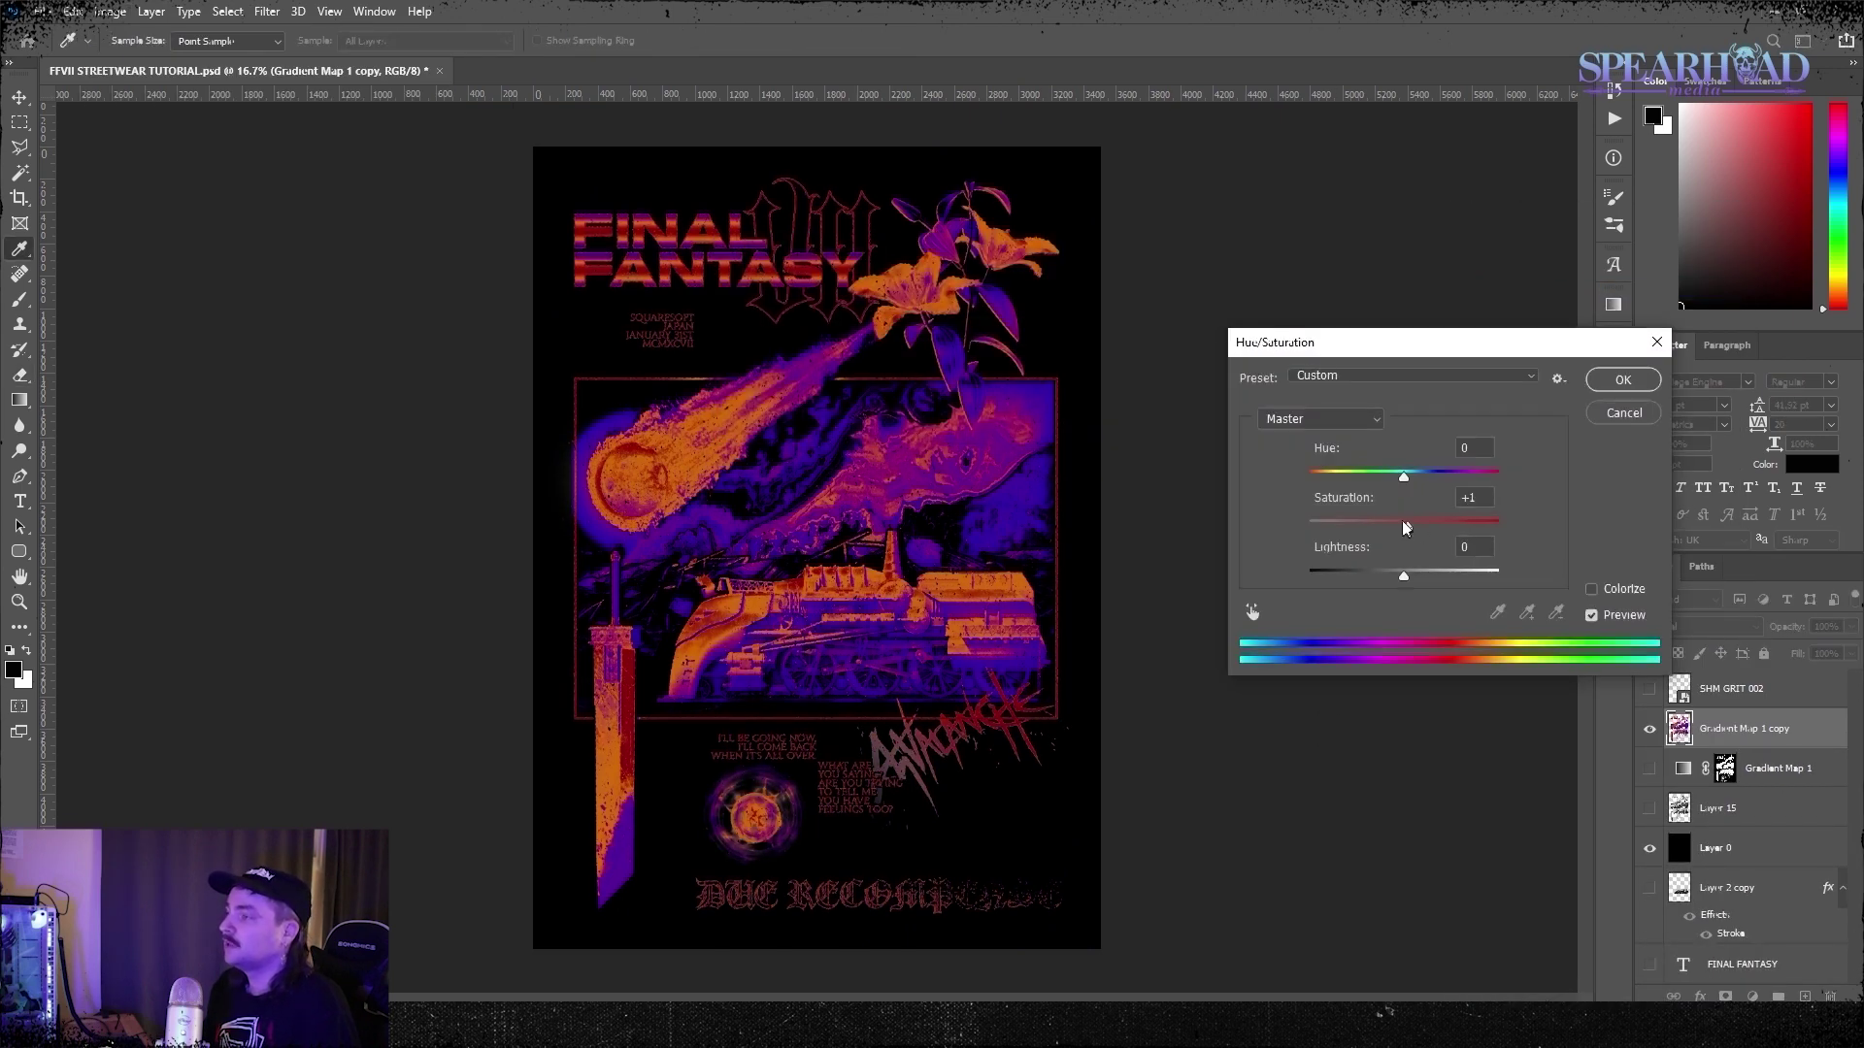
pyautogui.moveTo(1405, 523)
pyautogui.mouseDown()
pyautogui.moveTo(1392, 474)
pyautogui.moveTo(1386, 526)
pyautogui.mouseUp()
pyautogui.click(1592, 615)
pyautogui.click(1591, 615)
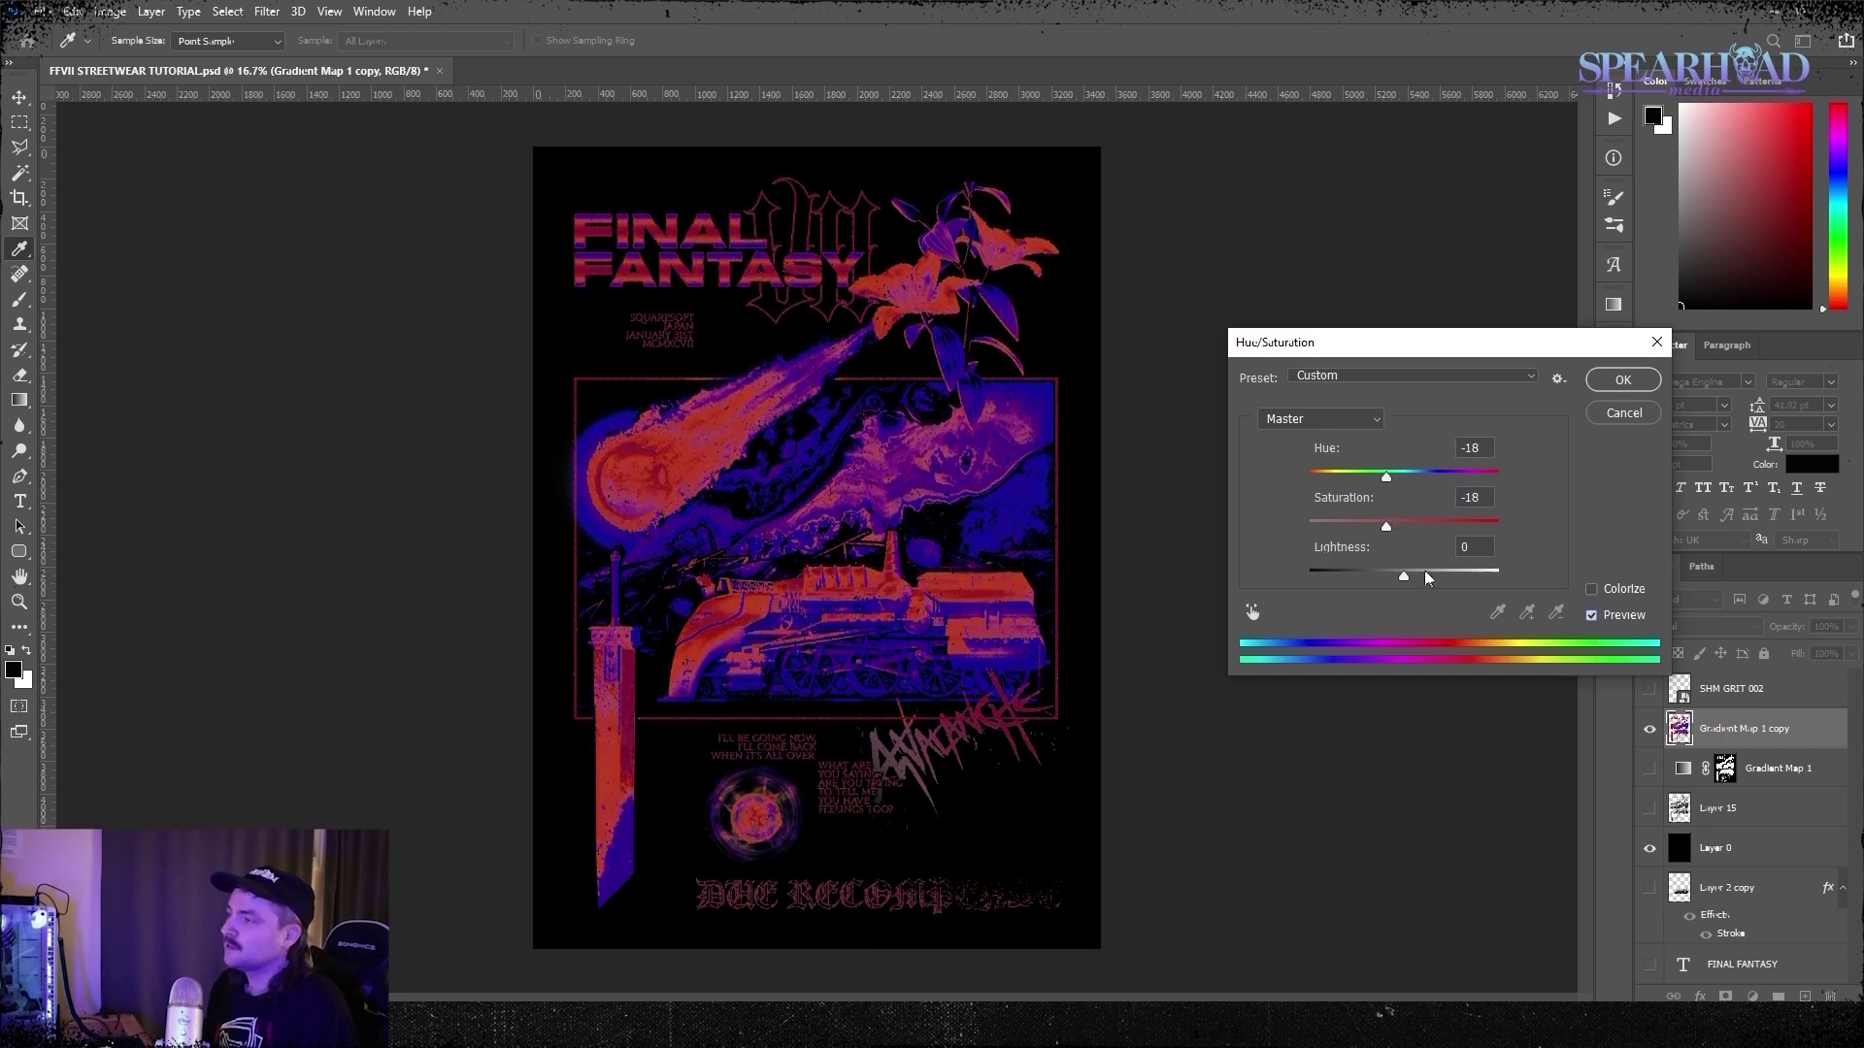
pyautogui.click(1622, 381)
pyautogui.press('e')
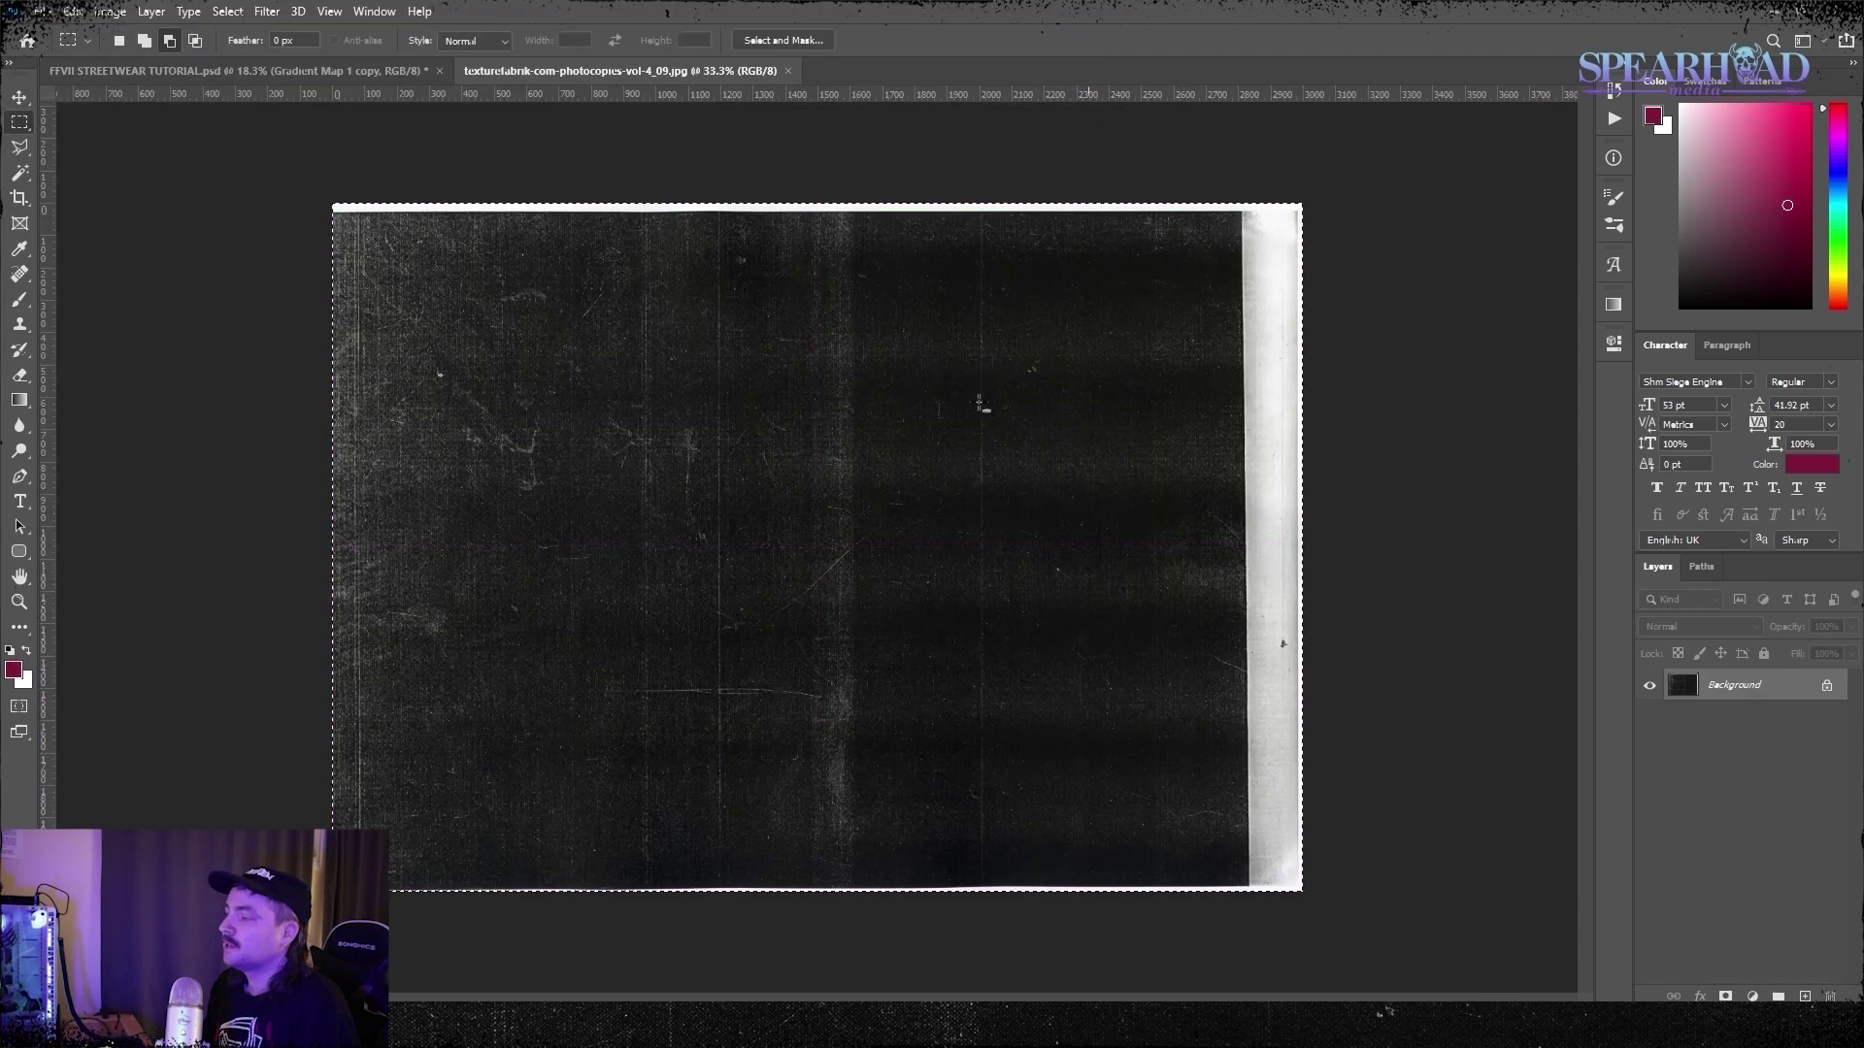
# Paste the photocopy texture into the FFVII STREETWEAR TUTORIAL document and scale and position it to cover the canvas
pyautogui.click(237, 71)
pyautogui.hotkey('ctrl', 'v')
pyautogui.hotkey('ctrl', 't')
pyautogui.moveTo(817, 362); pyautogui.dragTo(846, 76)
pyautogui.moveTo(817, 735); pyautogui.dragTo(814, 1000)
pyautogui.moveTo(1000, 825); pyautogui.dragTo(824, 831)
pyautogui.moveTo(1294, 539); pyautogui.dragTo(1243, 565)
pyautogui.moveTo(611, 975); pyautogui.dragTo(624, 1000)
pyautogui.press('Return')
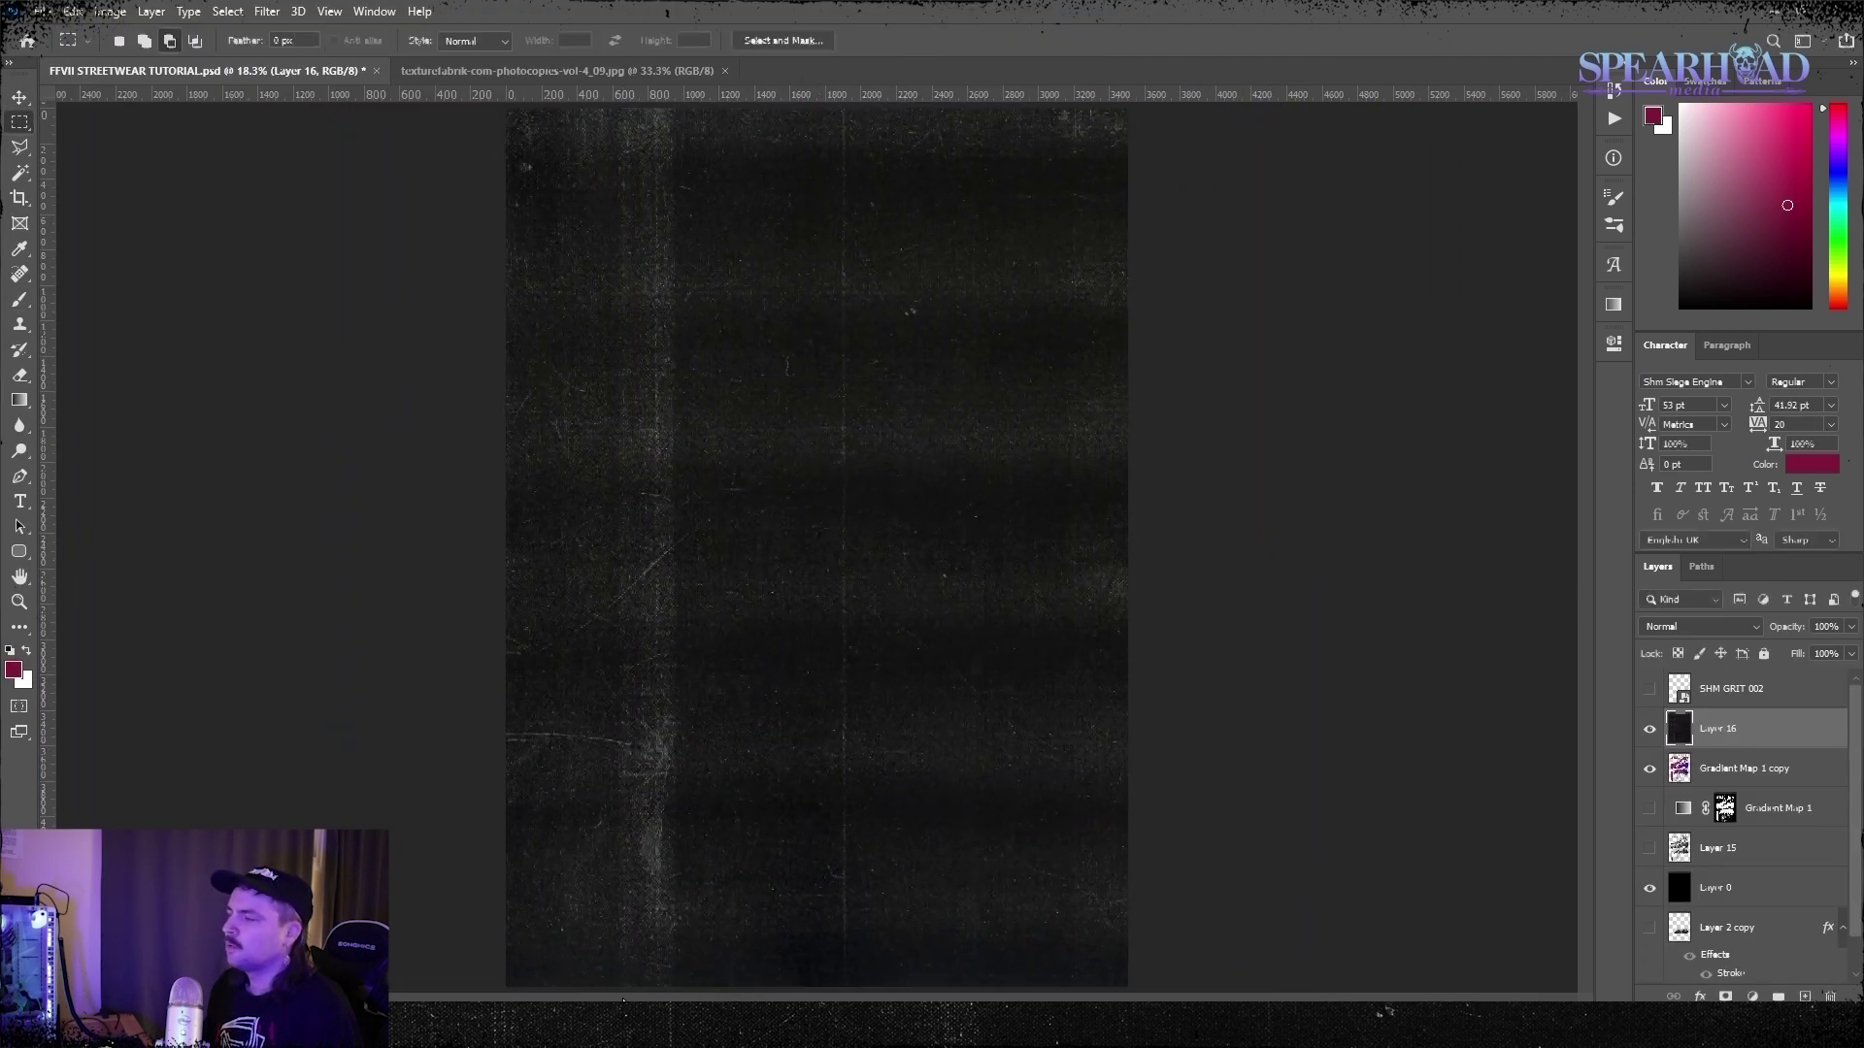
pyautogui.hotkey('ctrl', 't')
pyautogui.moveTo(965, 776)
pyautogui.mouseDown()
pyautogui.moveTo(848, 767)
pyautogui.moveTo(928, 779)
pyautogui.mouseUp()
pyautogui.press('Return')
# Set the texture on Layer 16 to the Lighten blend mode and adjust its brightness and contrast
pyautogui.click(1692, 627)
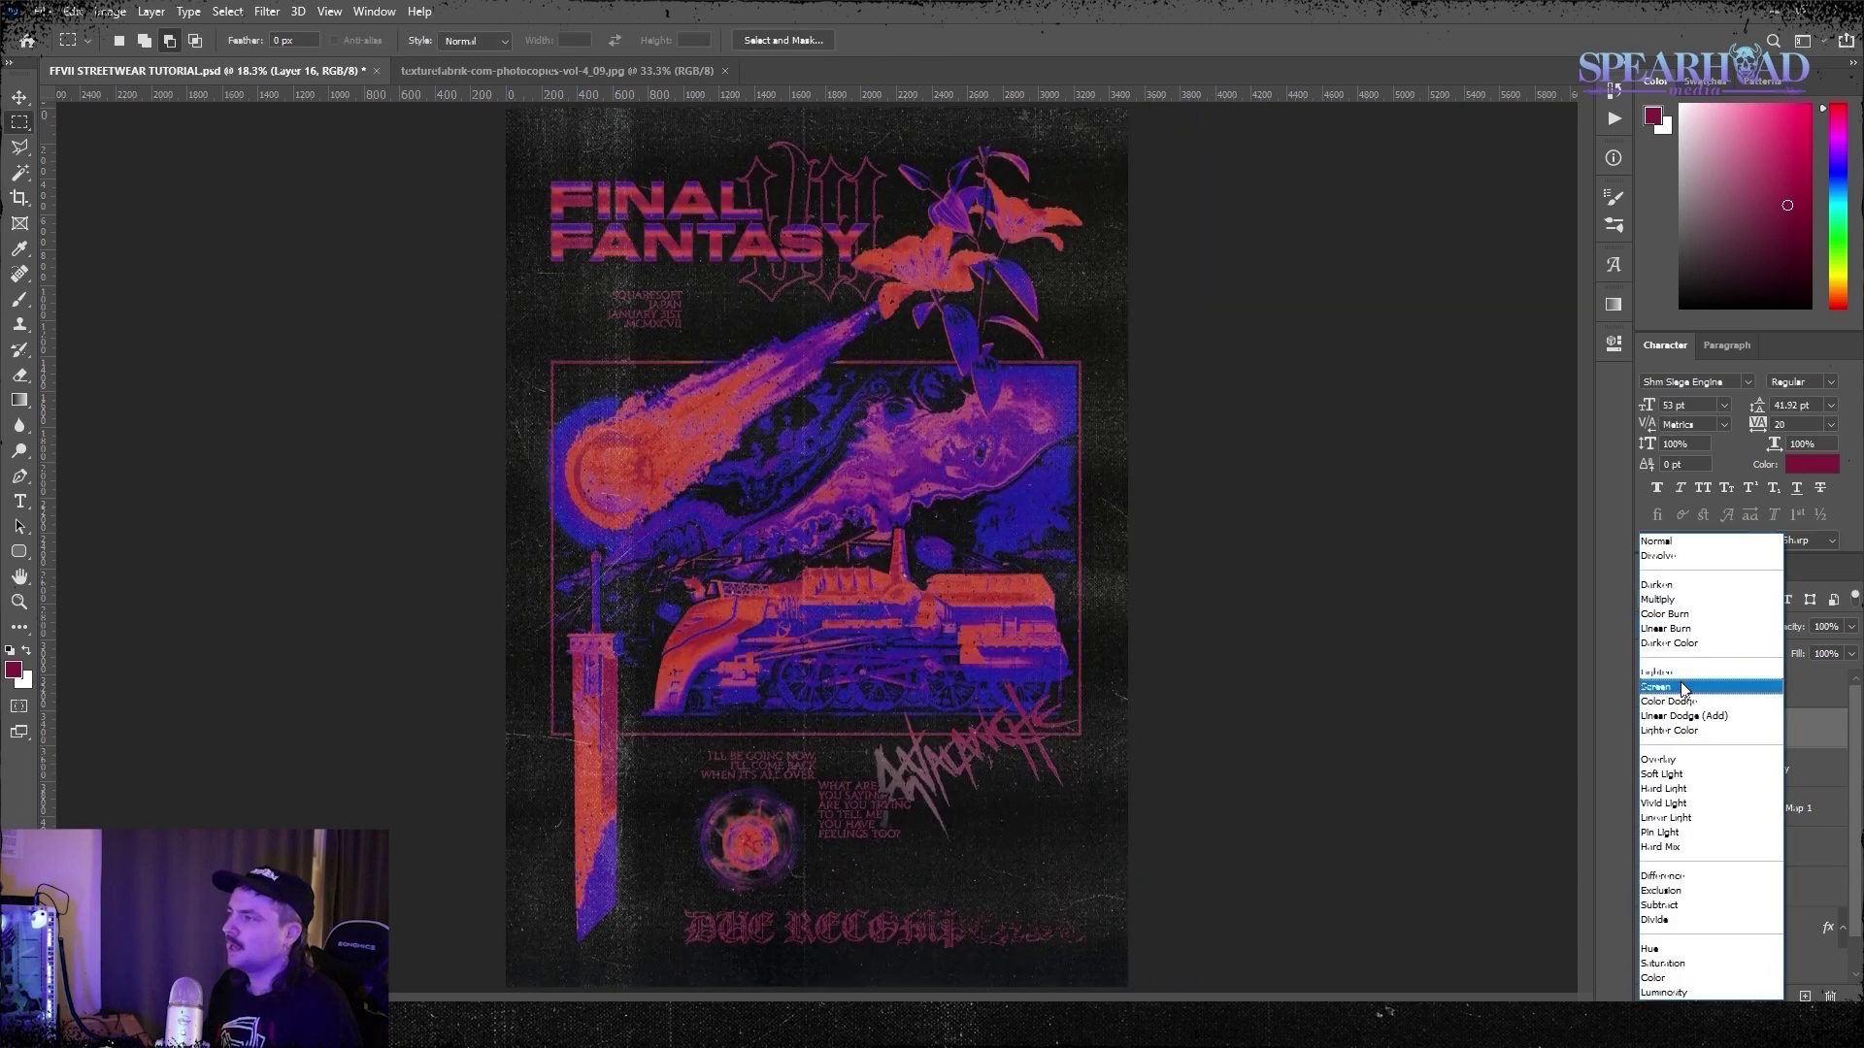
pyautogui.click(1659, 671)
pyautogui.click(110, 11)
pyautogui.click(333, 75)
pyautogui.click(1361, 355)
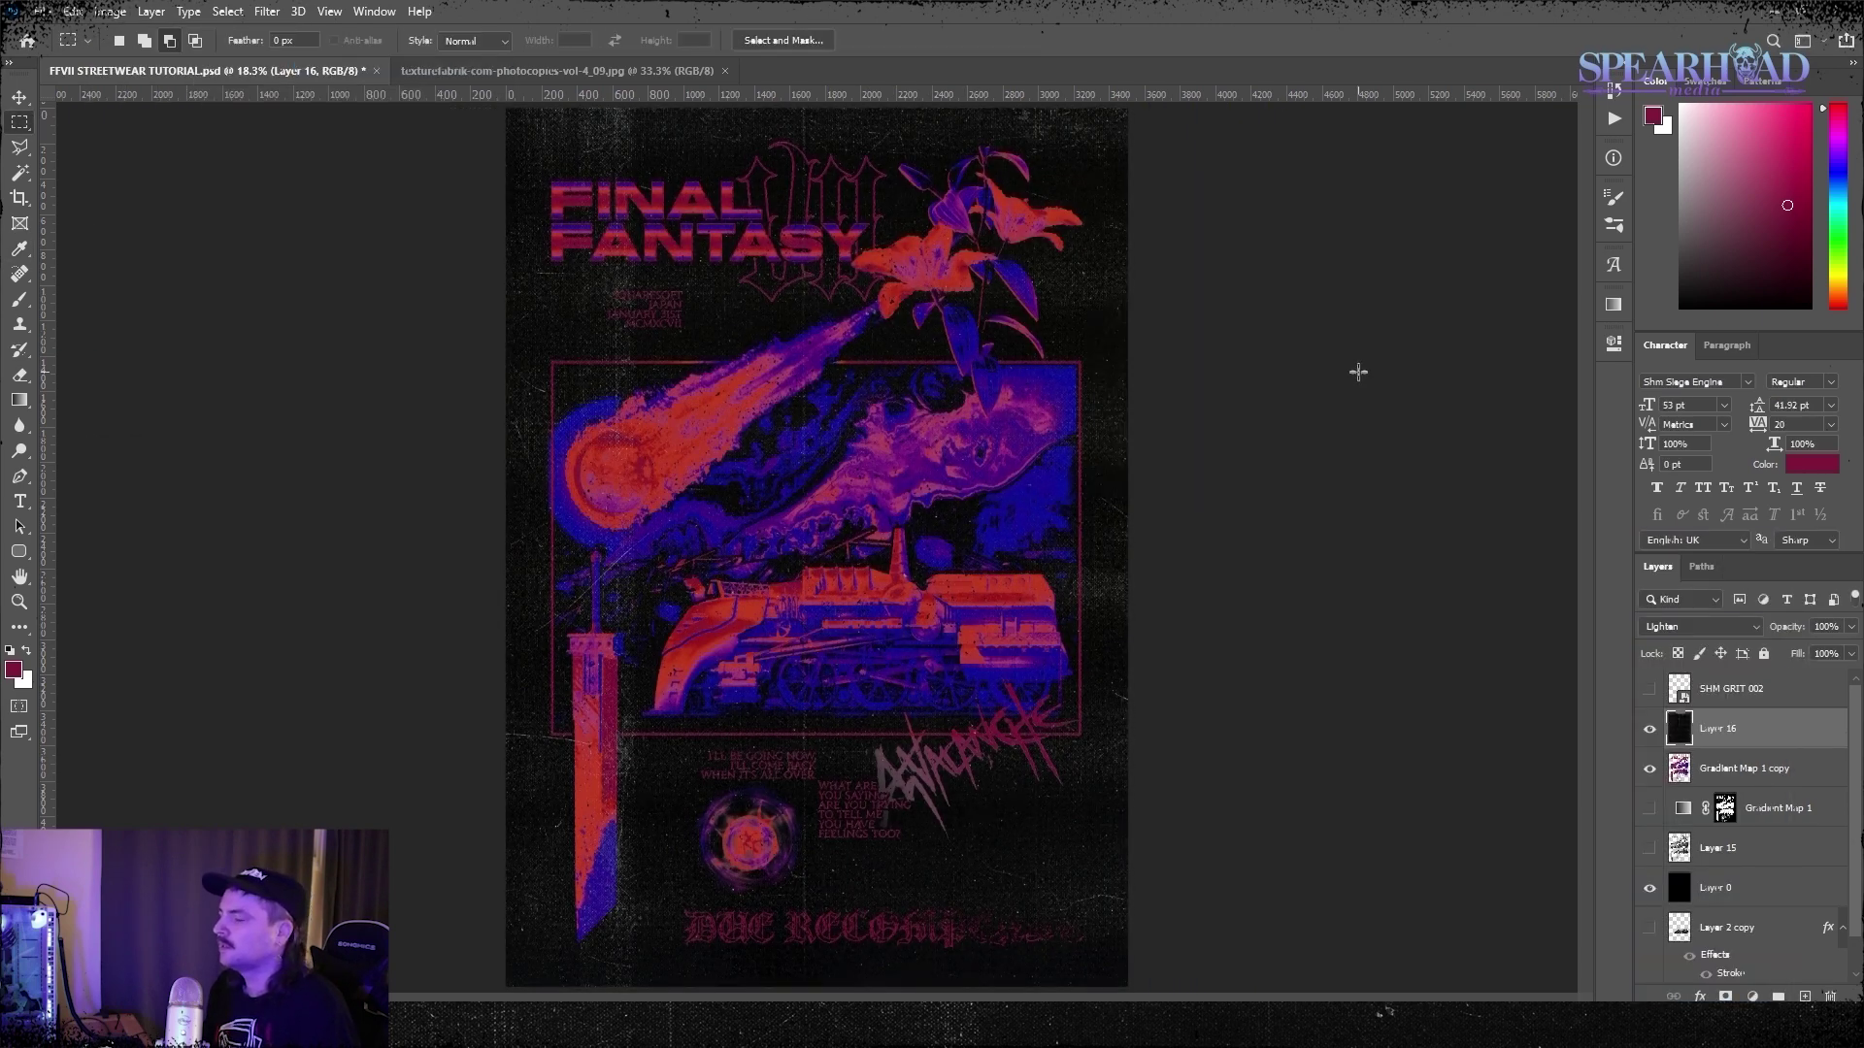
# Stretch the texture on Layer 16 horizontally to about 123.5% of its width
pyautogui.hotkey('ctrl', 't')
pyautogui.hotkey('ctrl', '-')
pyautogui.hotkey('ctrl', '-')
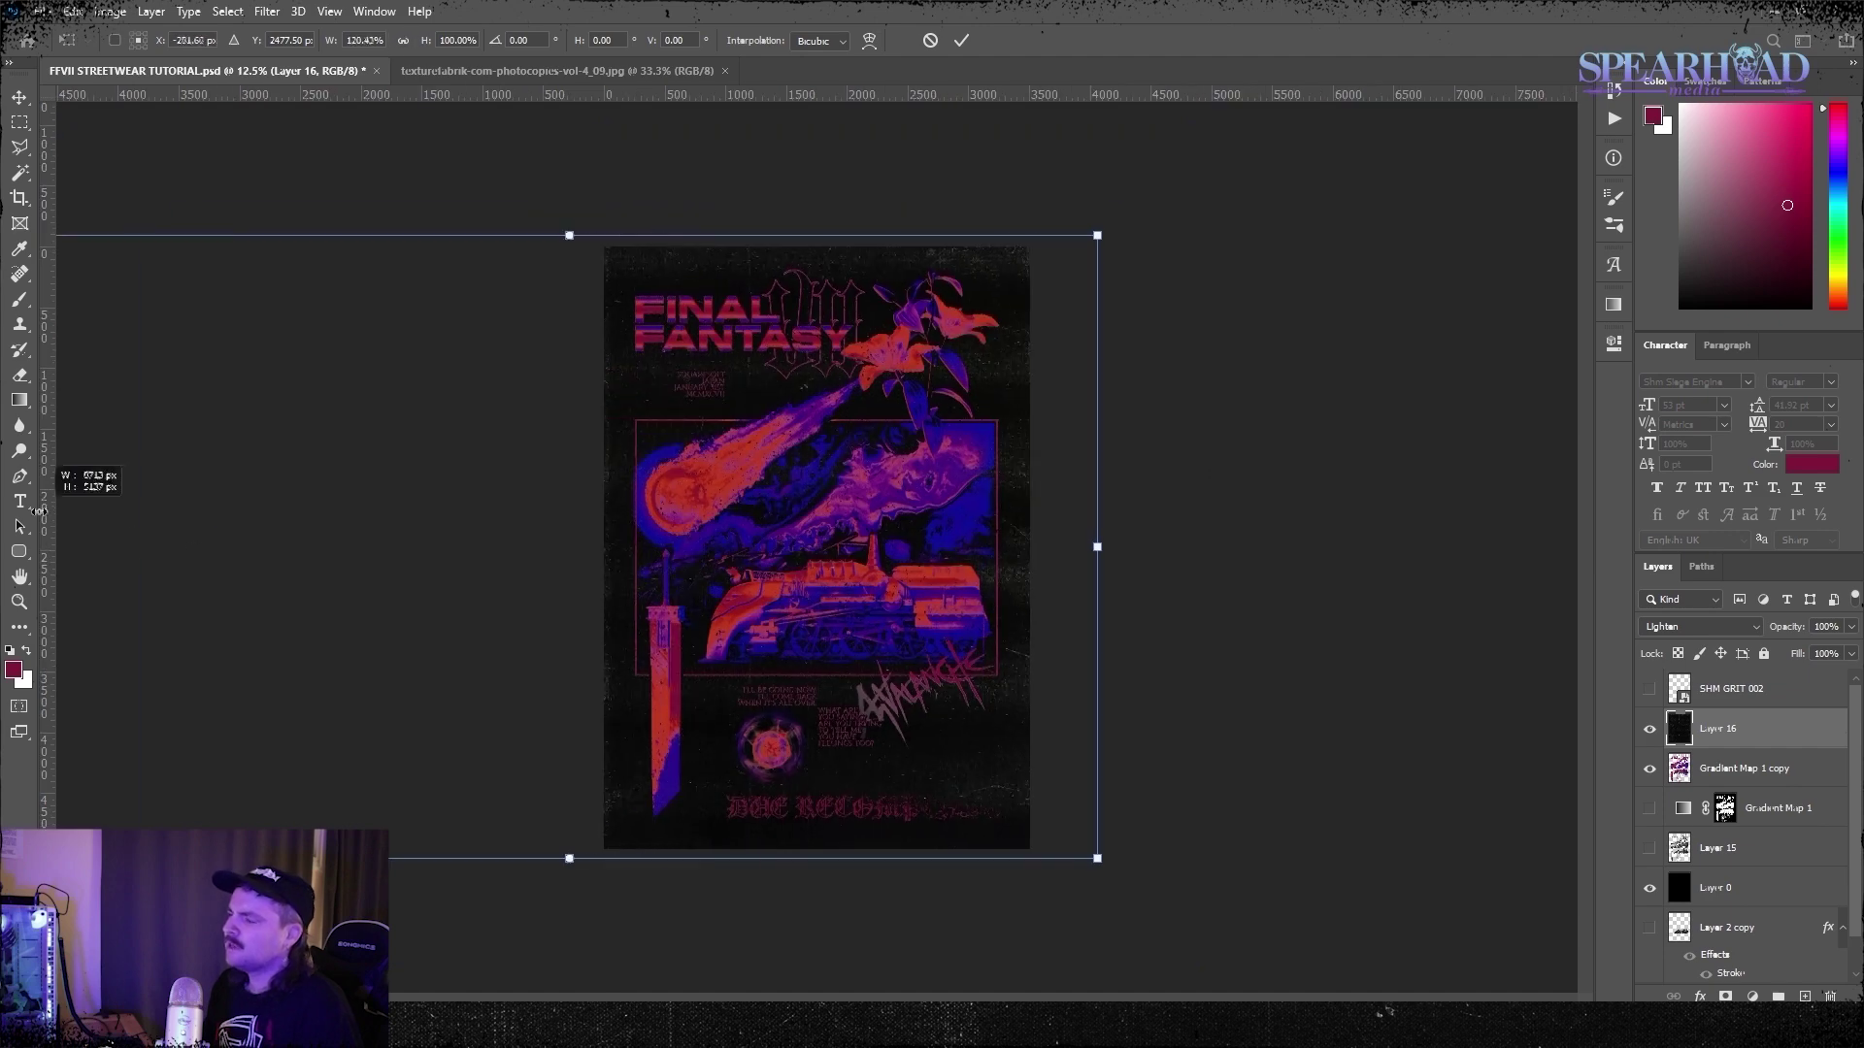
pyautogui.moveTo(1106, 556); pyautogui.dragTo(1114, 557)
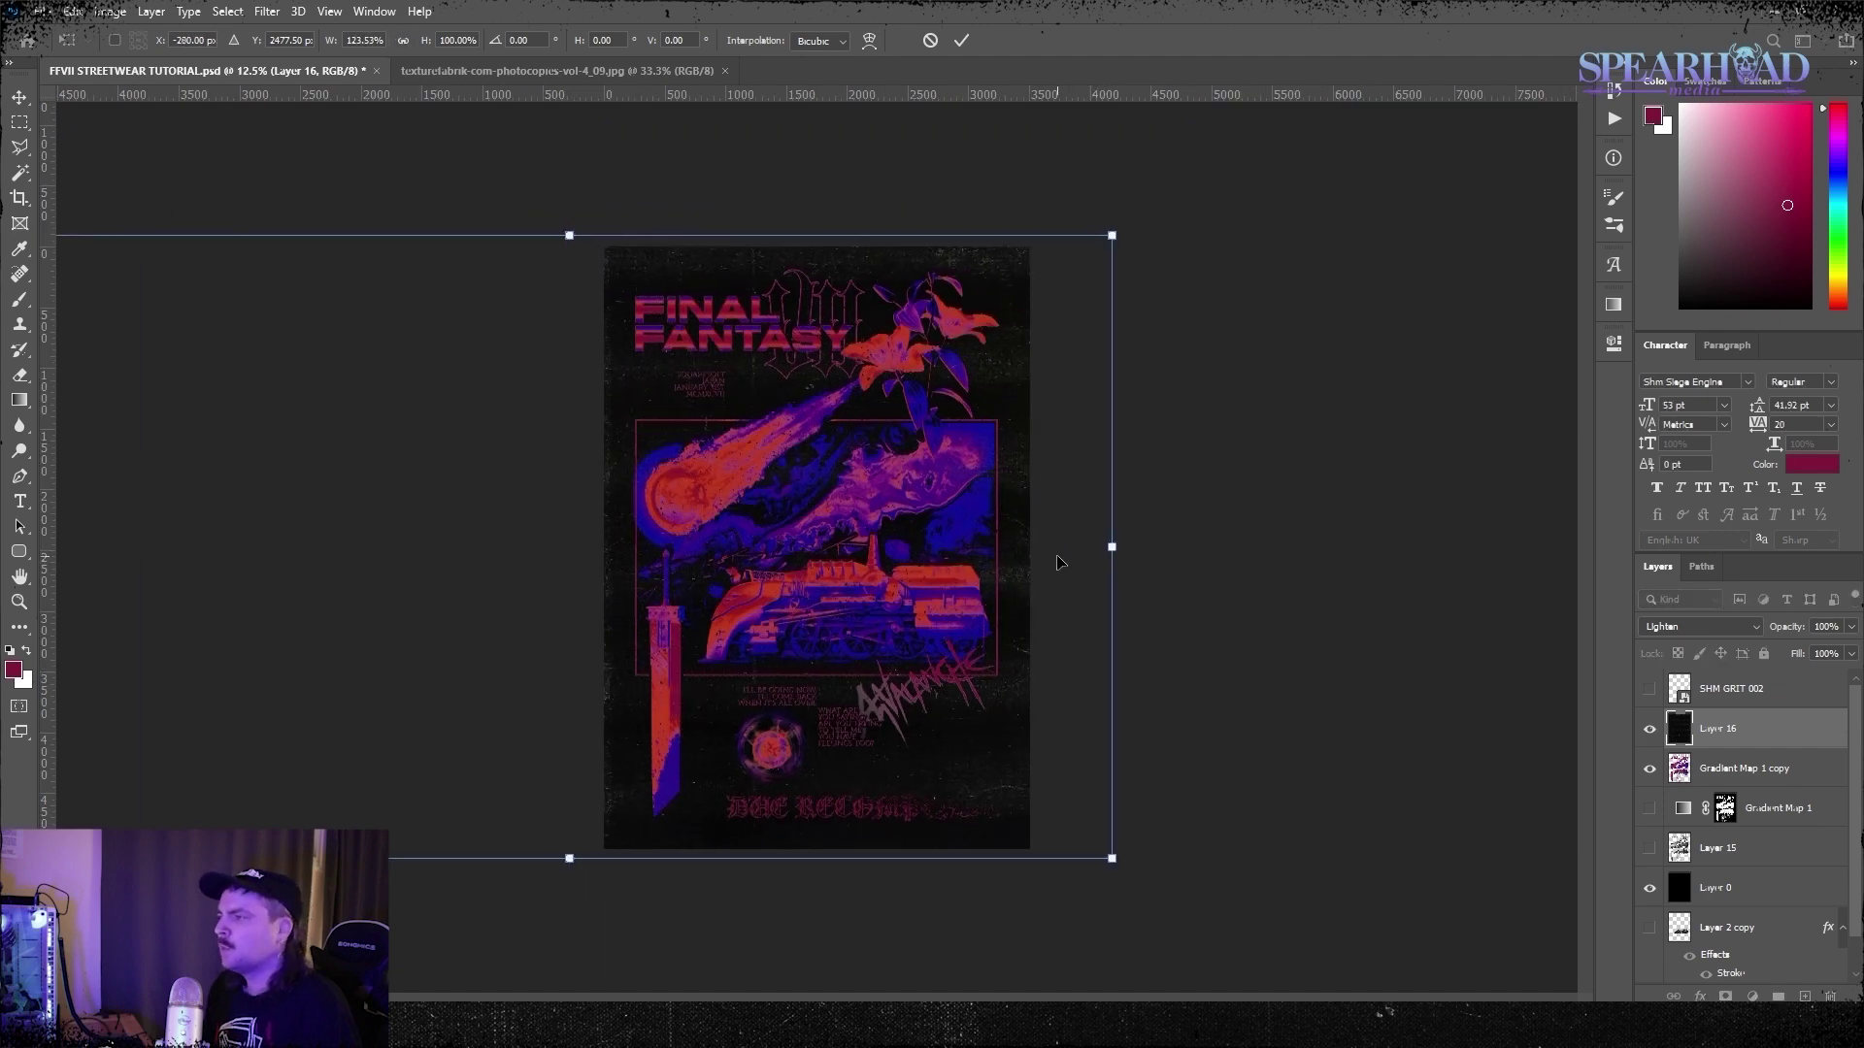
pyautogui.press('Return')
# Fine-tune the stretched texture with a second brightness and contrast adjustment
pyautogui.click(110, 11)
pyautogui.moveTo(145, 63)
pyautogui.click(350, 63)
pyautogui.moveTo(1210, 426); pyautogui.dragTo(1243, 425)
pyautogui.click(1363, 355)
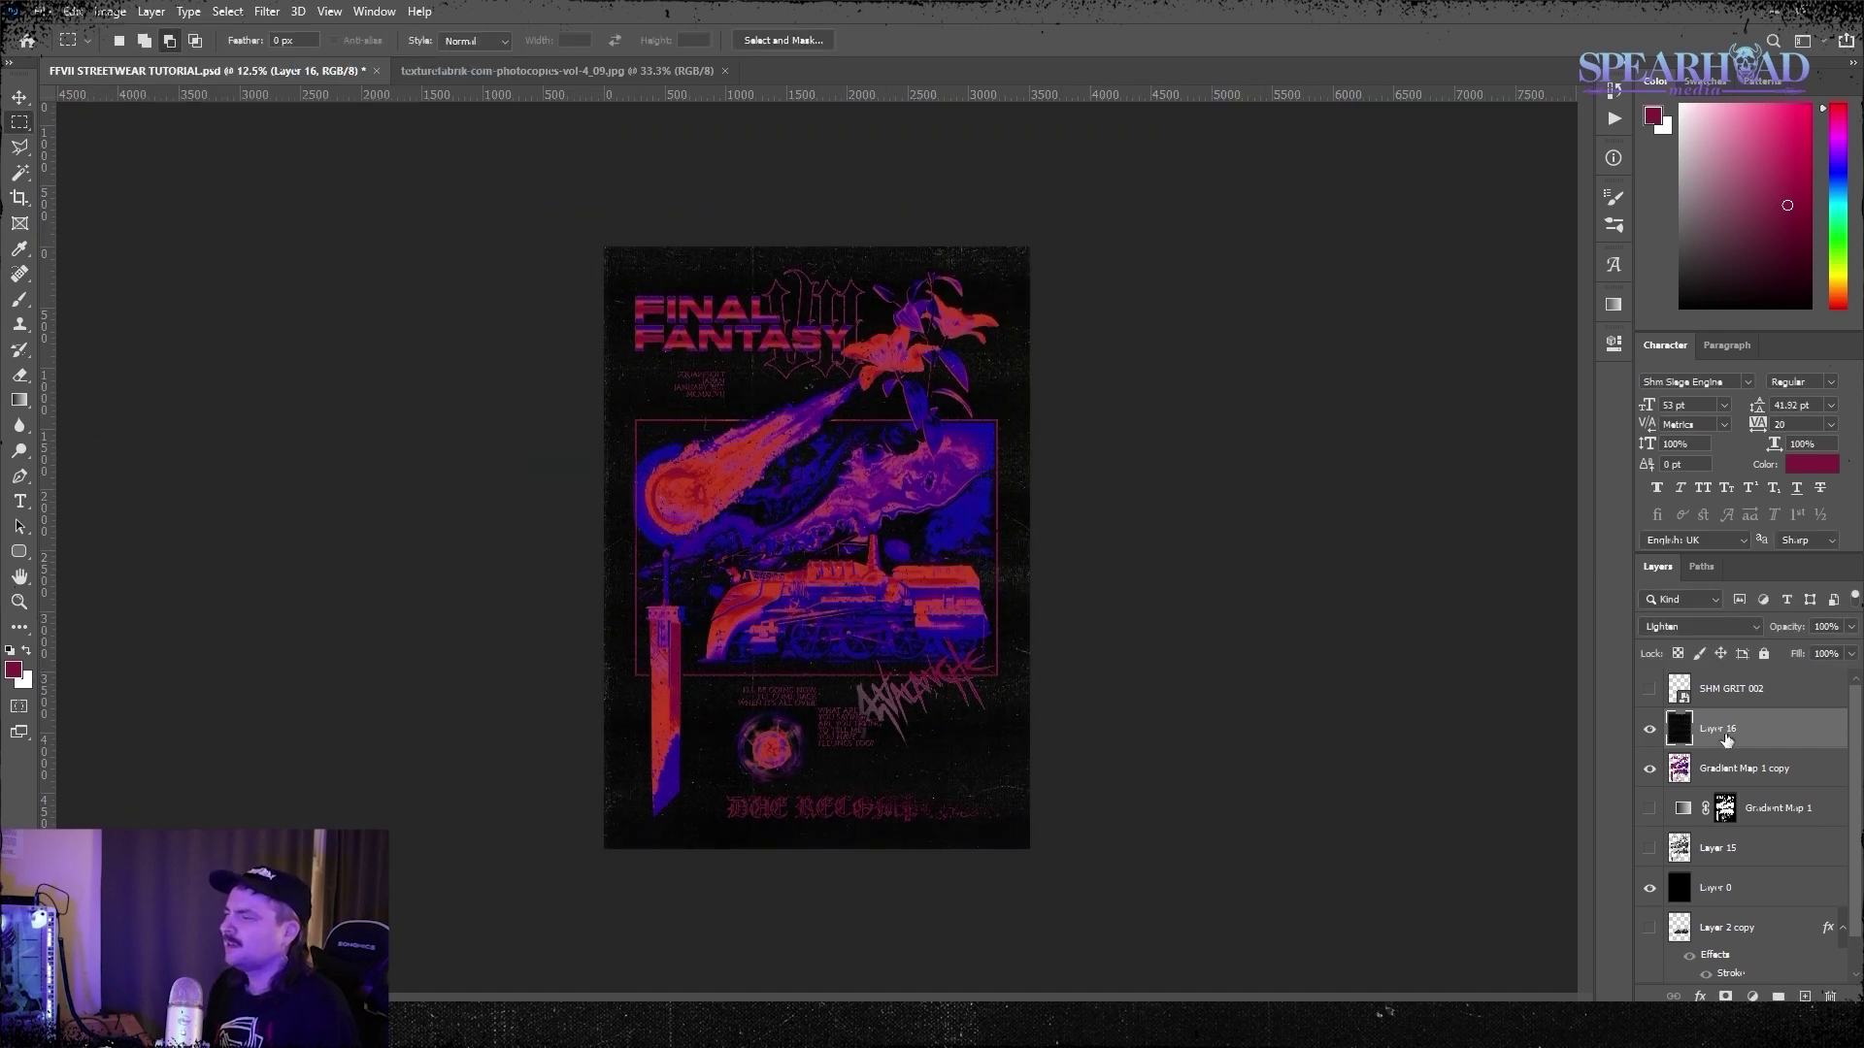
# Duplicate the Layer 16 texture and move the copy sideways so it is offset over the artwork
pyautogui.rightClick(1726, 739)
pyautogui.click(1548, 305)
pyautogui.click(1086, 290)
pyautogui.hotkey('ctrl', 't')
pyautogui.moveTo(939, 493); pyautogui.dragTo(1046, 495)
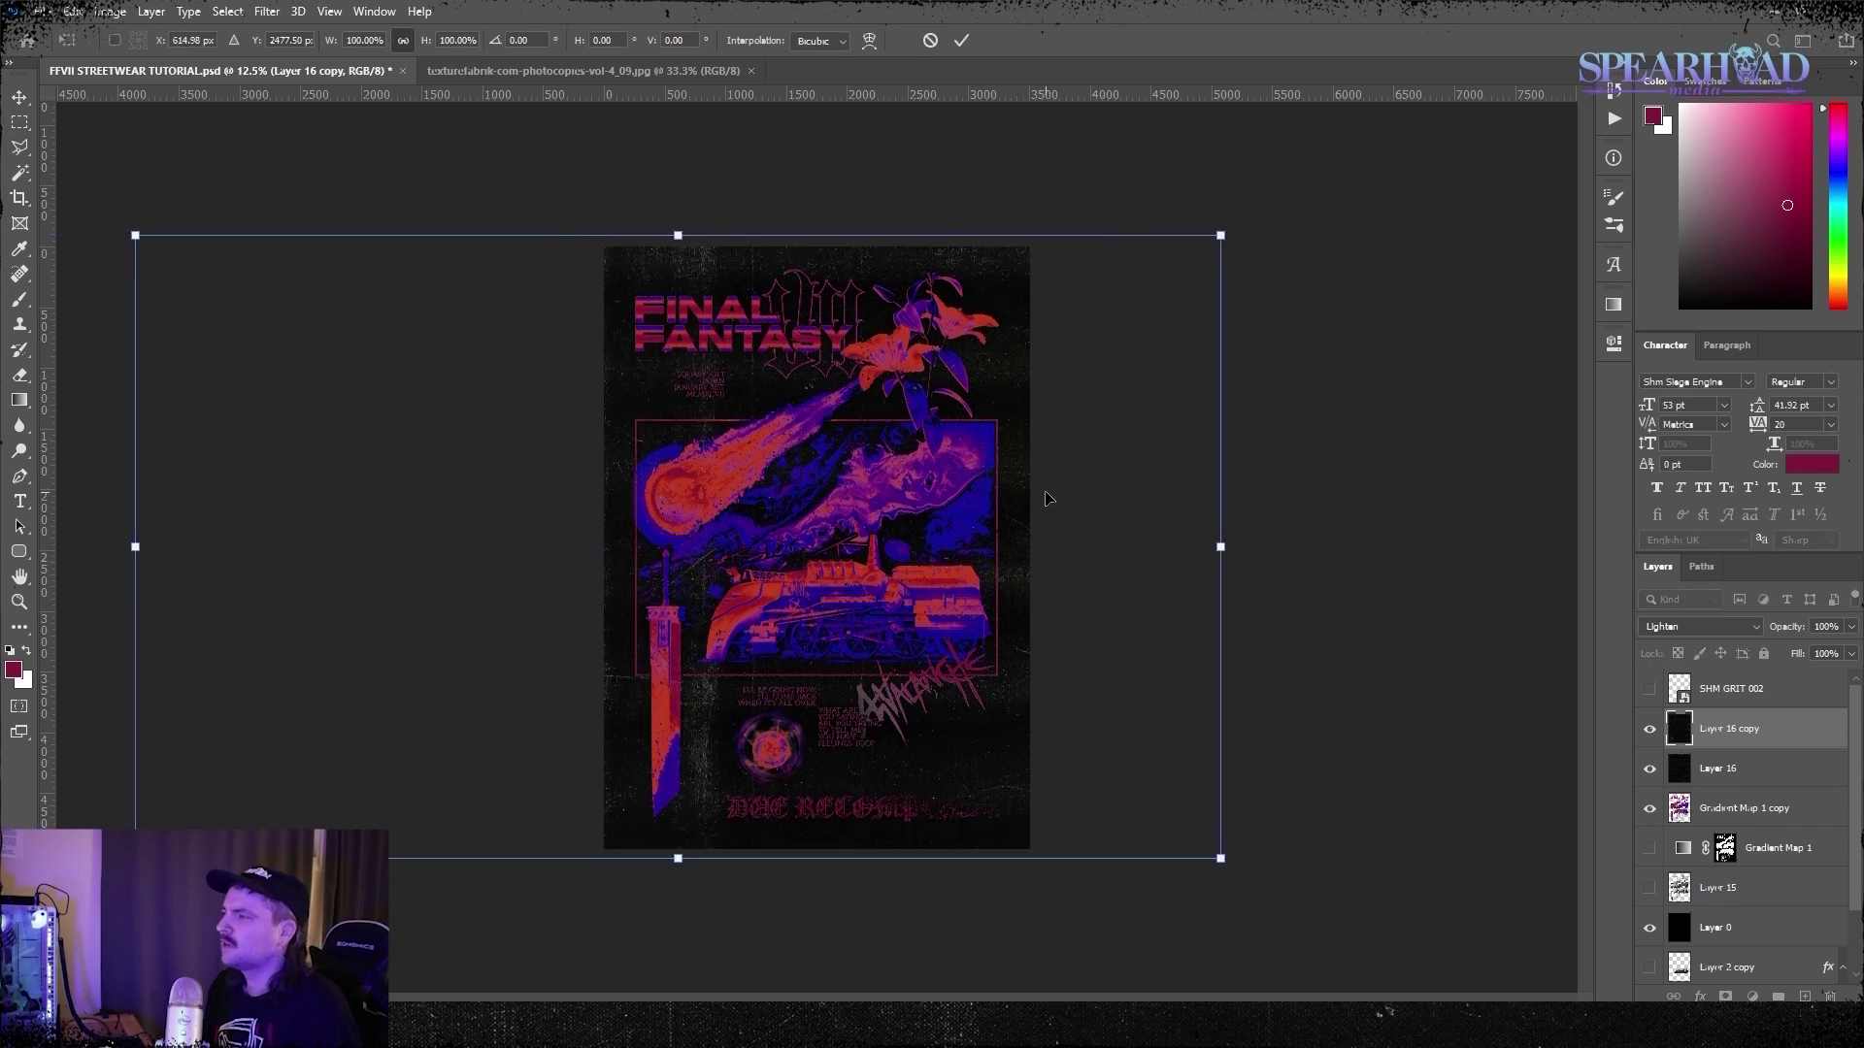
pyautogui.press('Return')
# Invert the Layer 16 copy, set it to the Multiply blend mode and adjust its brightness and contrast
pyautogui.hotkey('ctrl', 'i')
pyautogui.click(1701, 627)
pyautogui.click(1674, 599)
pyautogui.click(112, 12)
pyautogui.moveTo(146, 63)
pyautogui.click(349, 62)
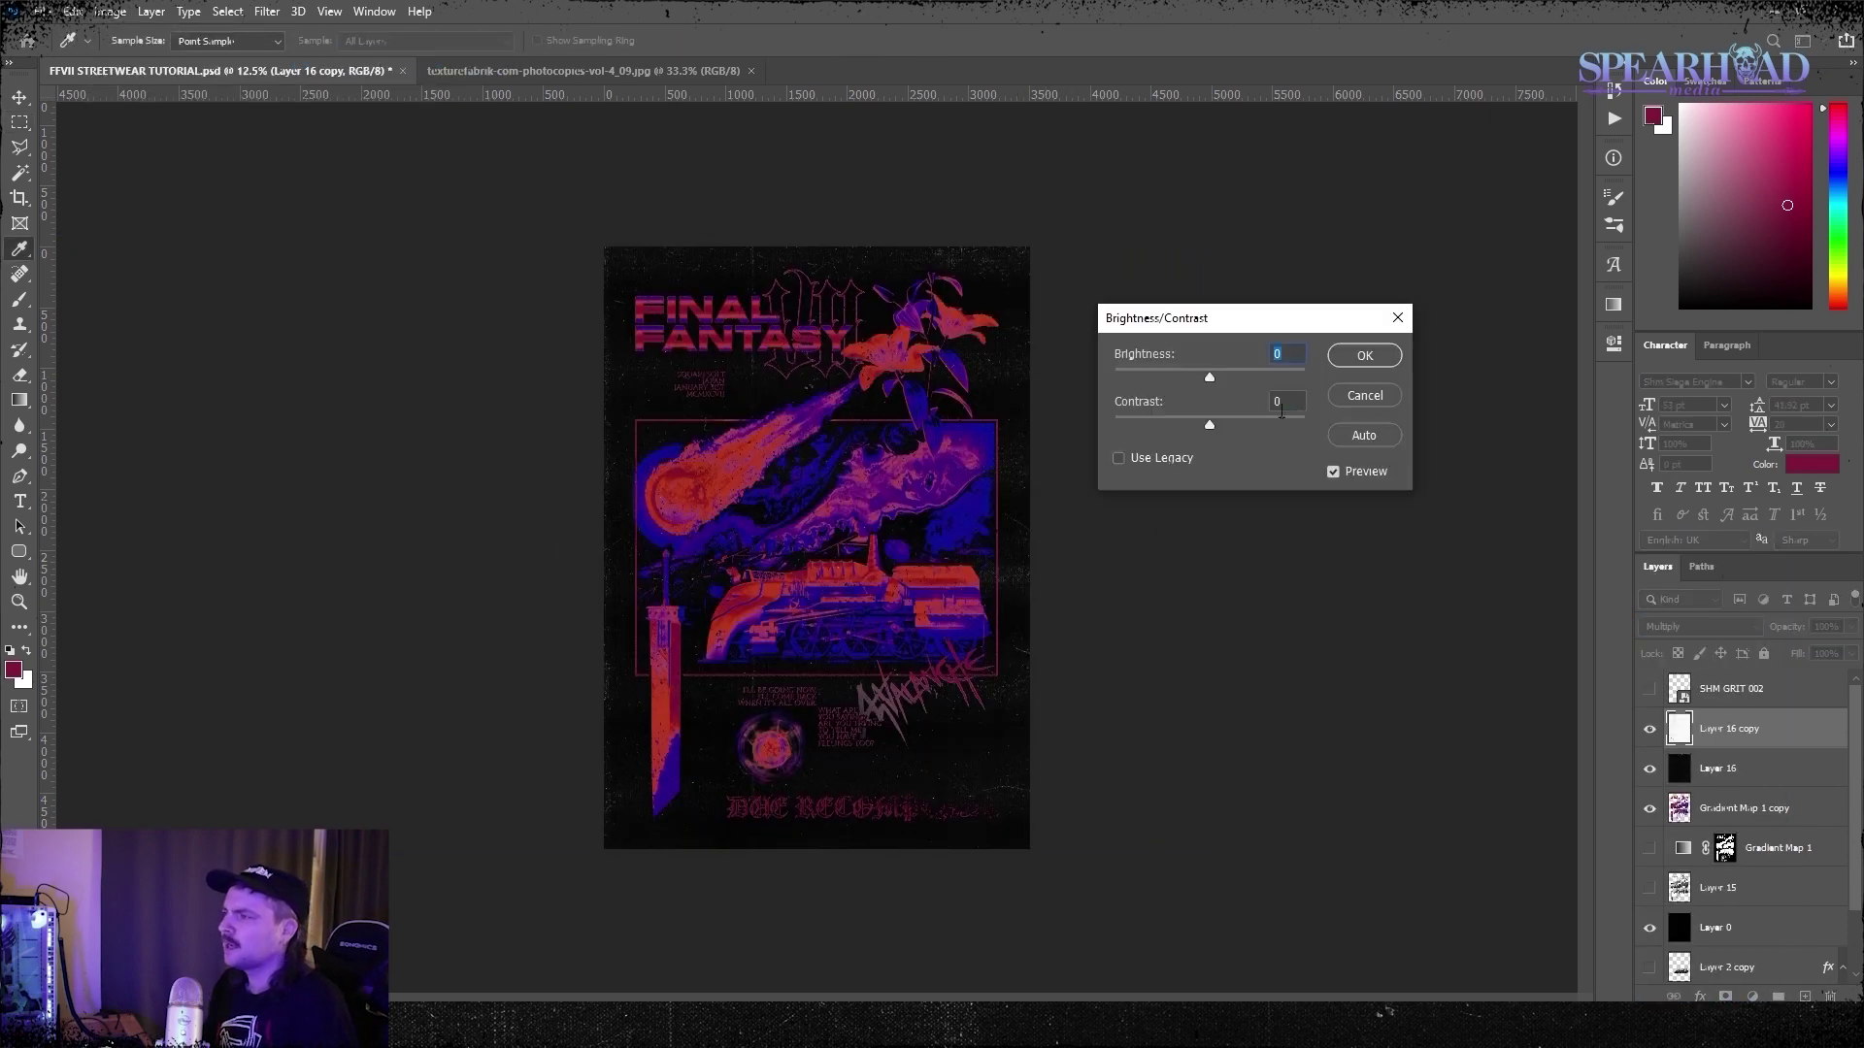
pyautogui.press('Return')
pyautogui.press('m')
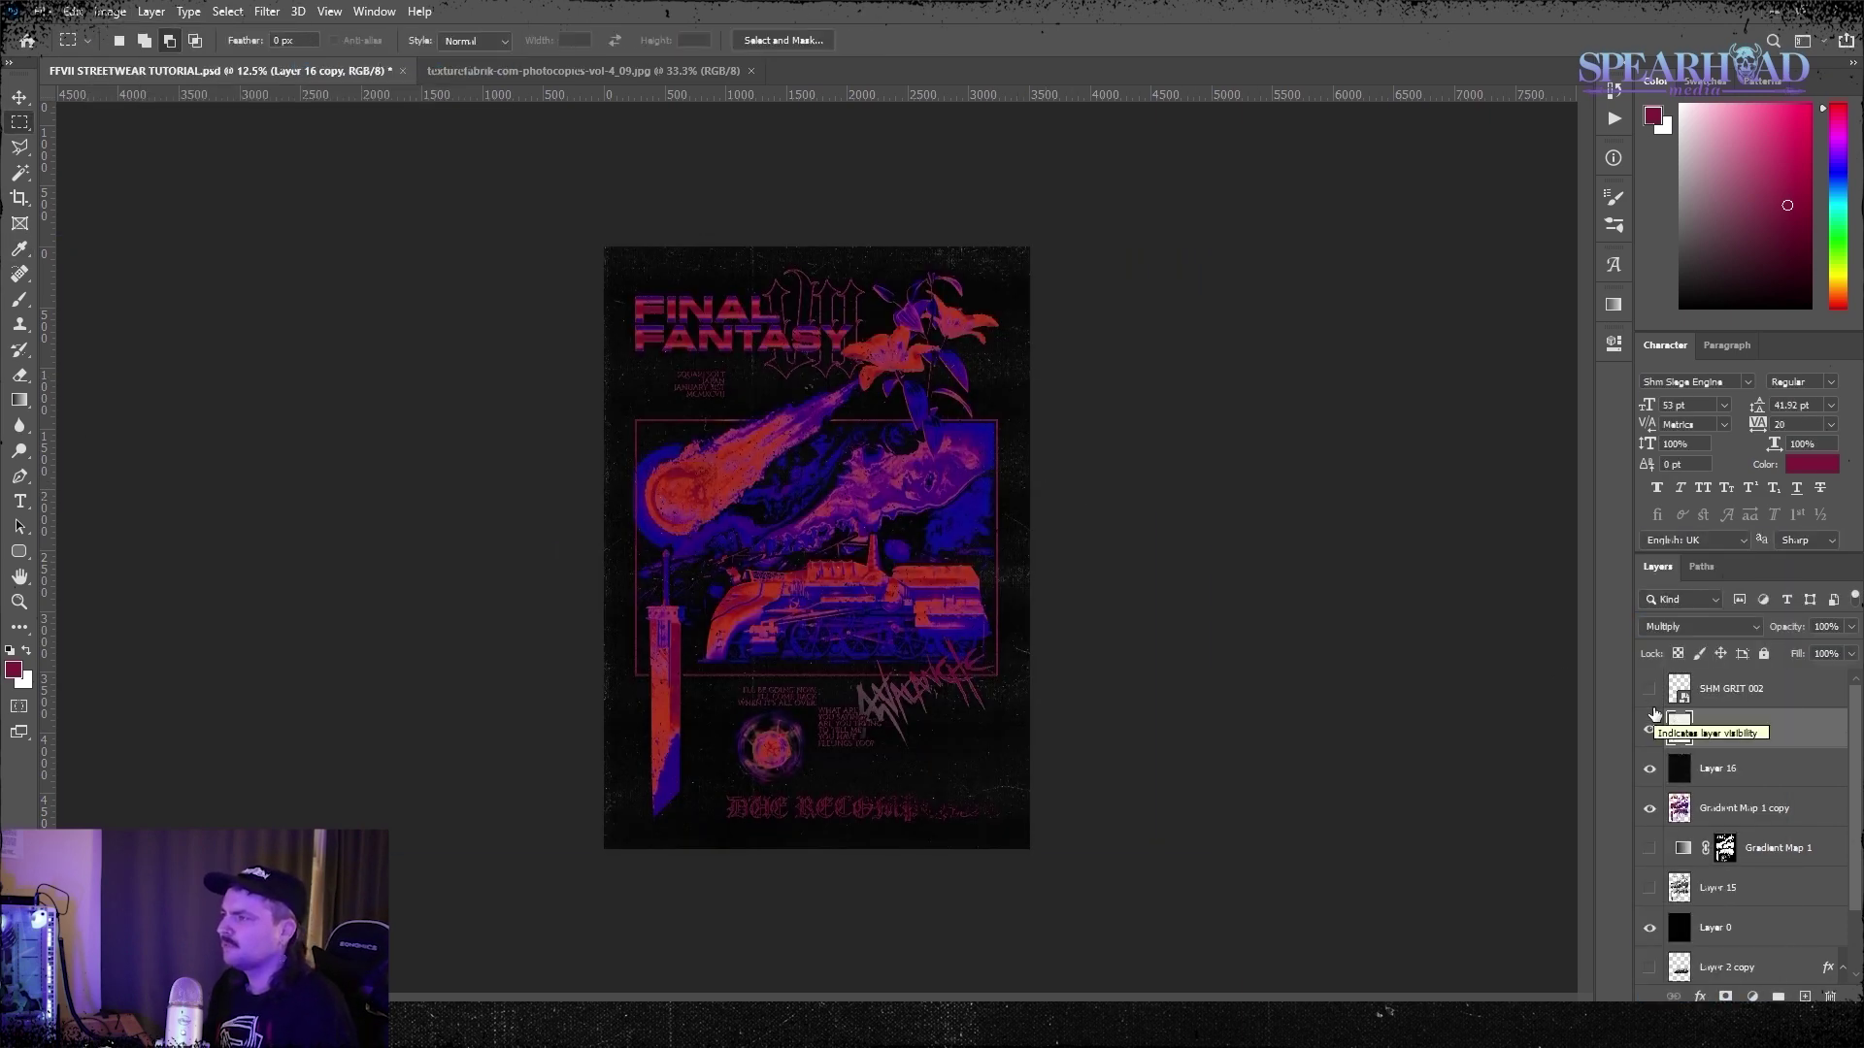
# Select Layer 16 and examine the texture detail over the artwork up close and as a whole
pyautogui.click(1718, 770)
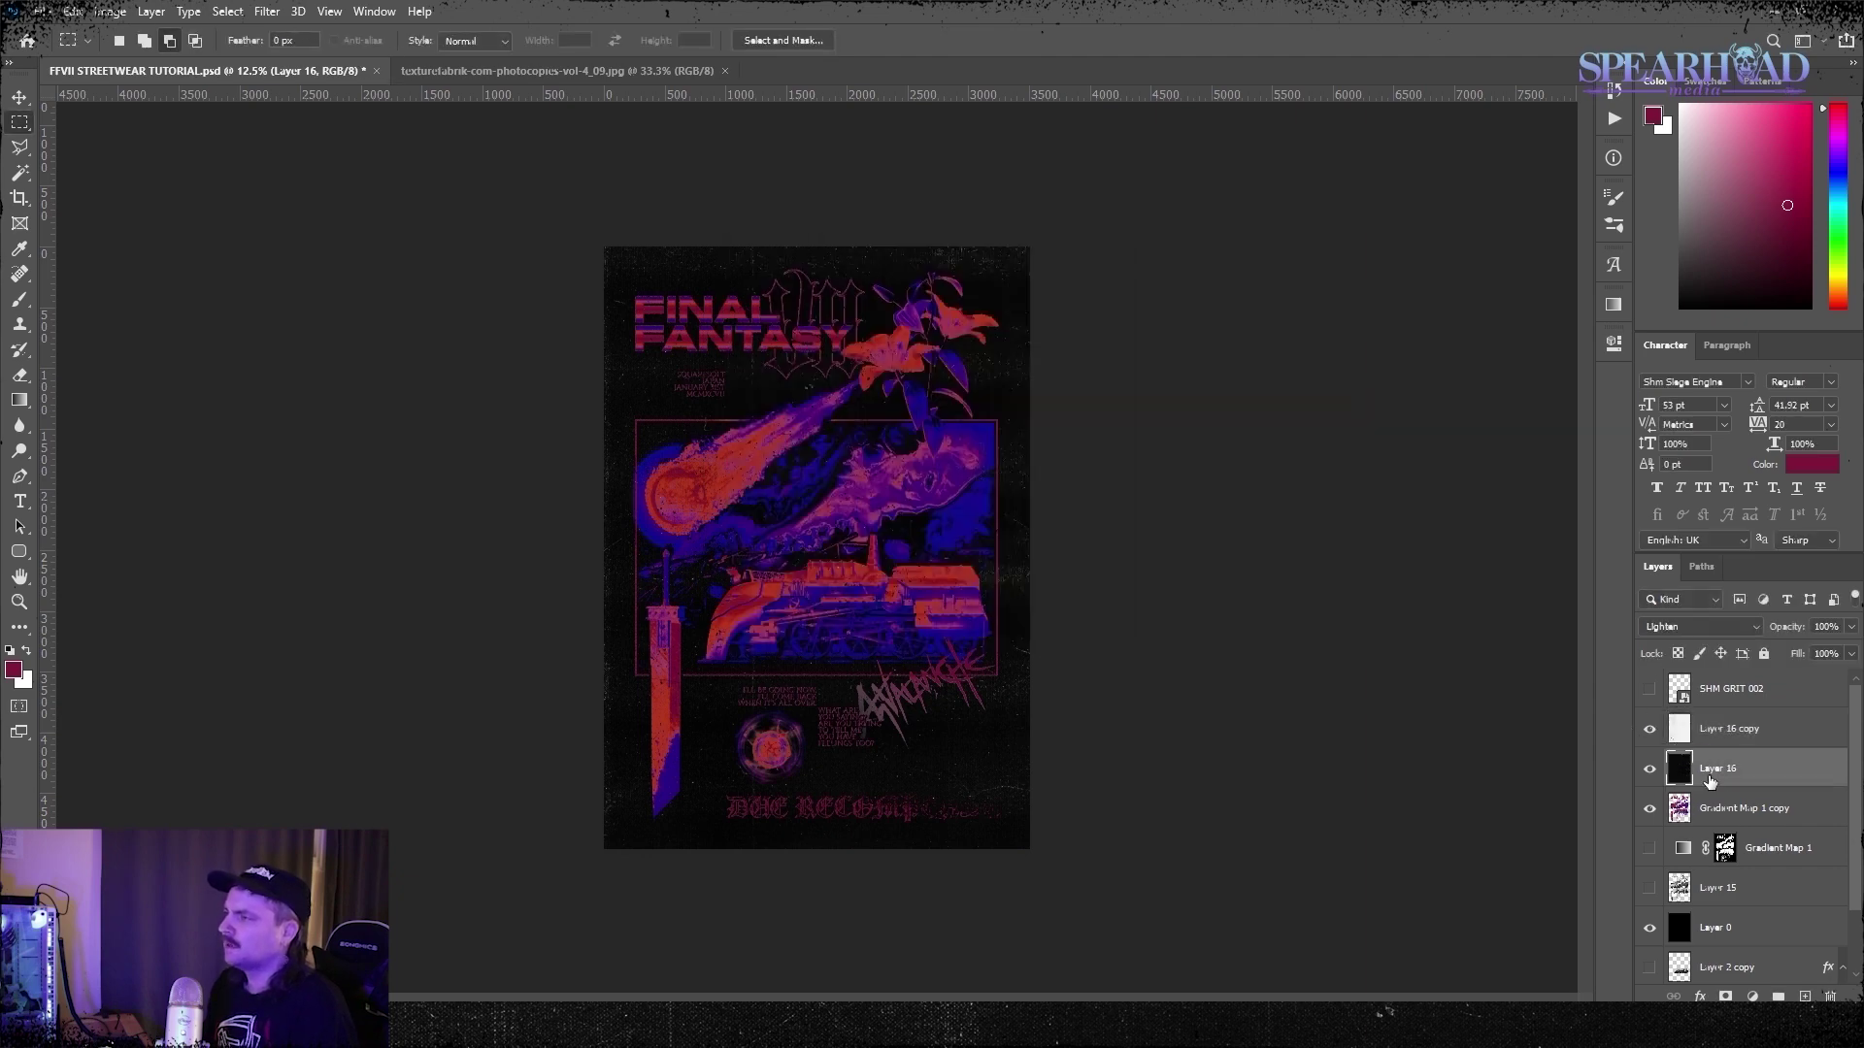
pyautogui.hotkey('ctrl', '+')
pyautogui.hotkey('ctrl', '+')
pyautogui.hotkey('ctrl', '+')
pyautogui.hotkey('ctrl', '+')
pyautogui.hotkey('ctrl', '-')
pyautogui.hotkey('ctrl', '-')
pyautogui.hotkey('ctrl', '-')
# Add 13% Gaussian noise to the Gradient Map 1 copy layer
pyautogui.click(1738, 807)
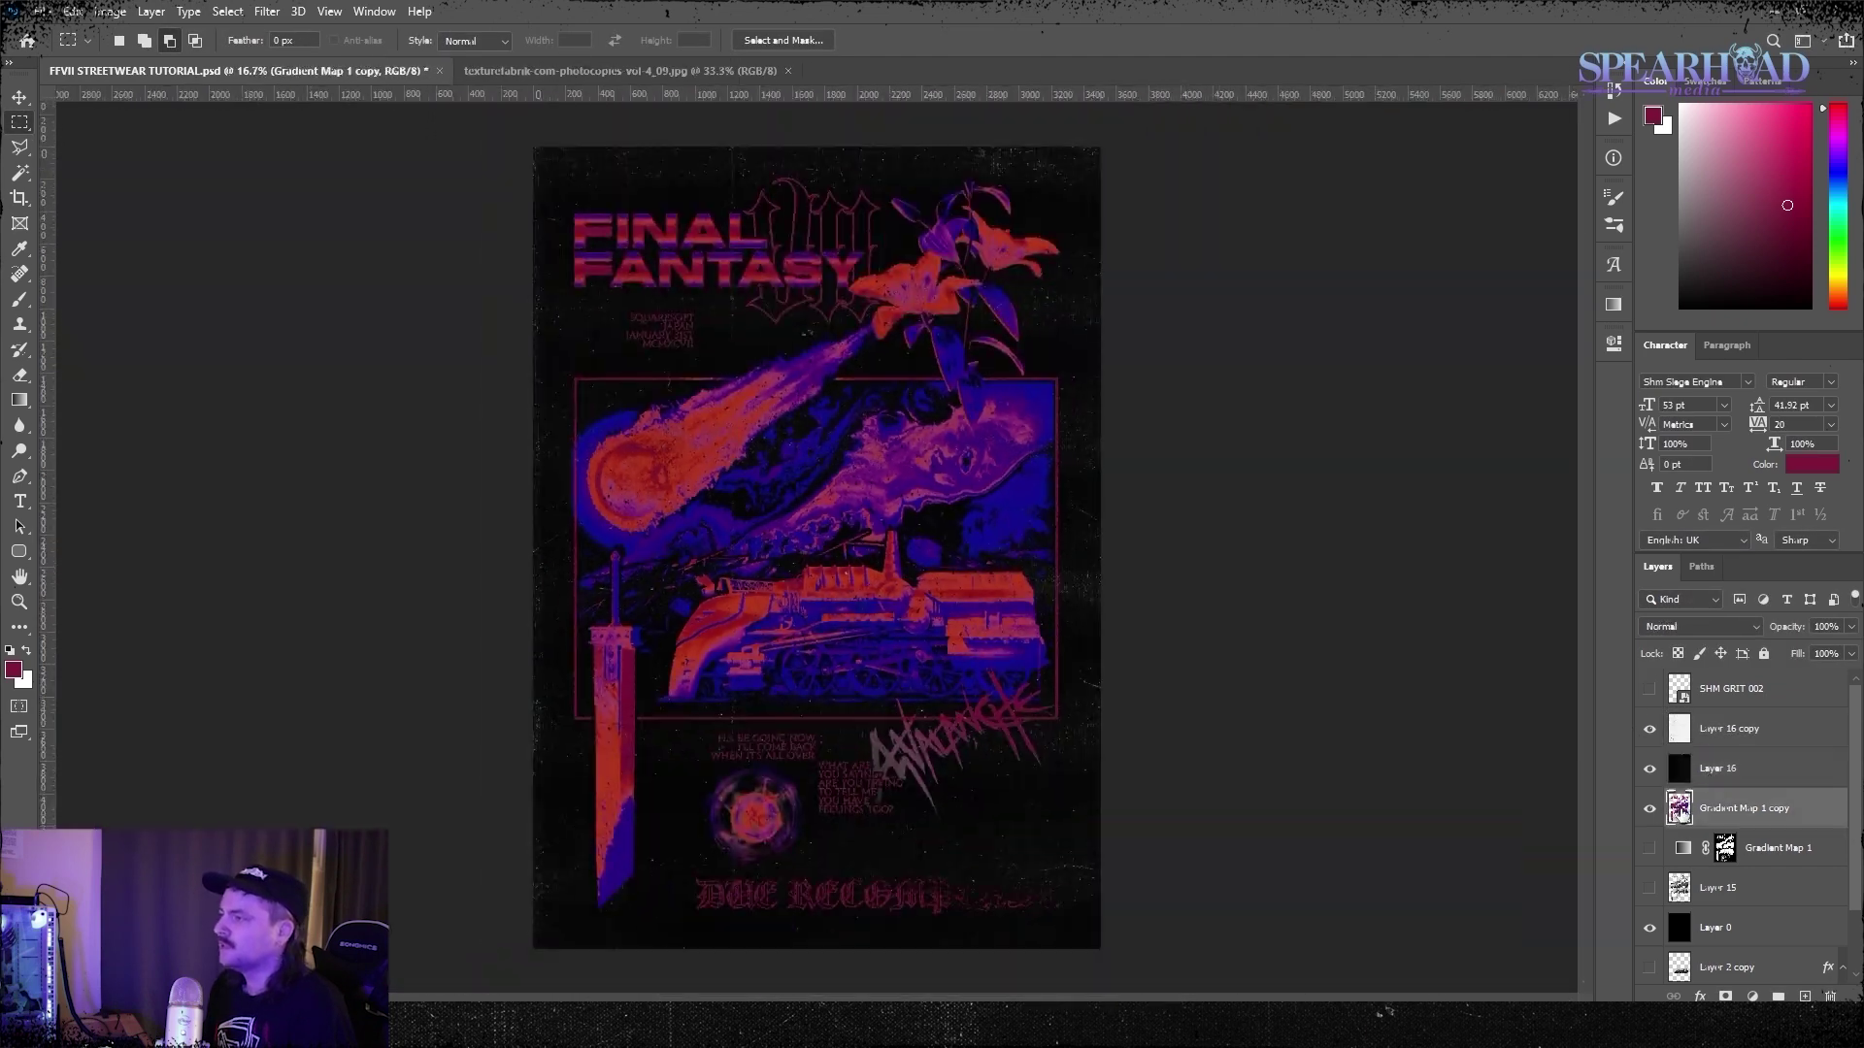
pyautogui.click(267, 11)
pyautogui.moveTo(486, 286)
pyautogui.click(544, 285)
pyautogui.keyDown('ctrl'); pyautogui.click(1102, 424); pyautogui.keyUp('ctrl')
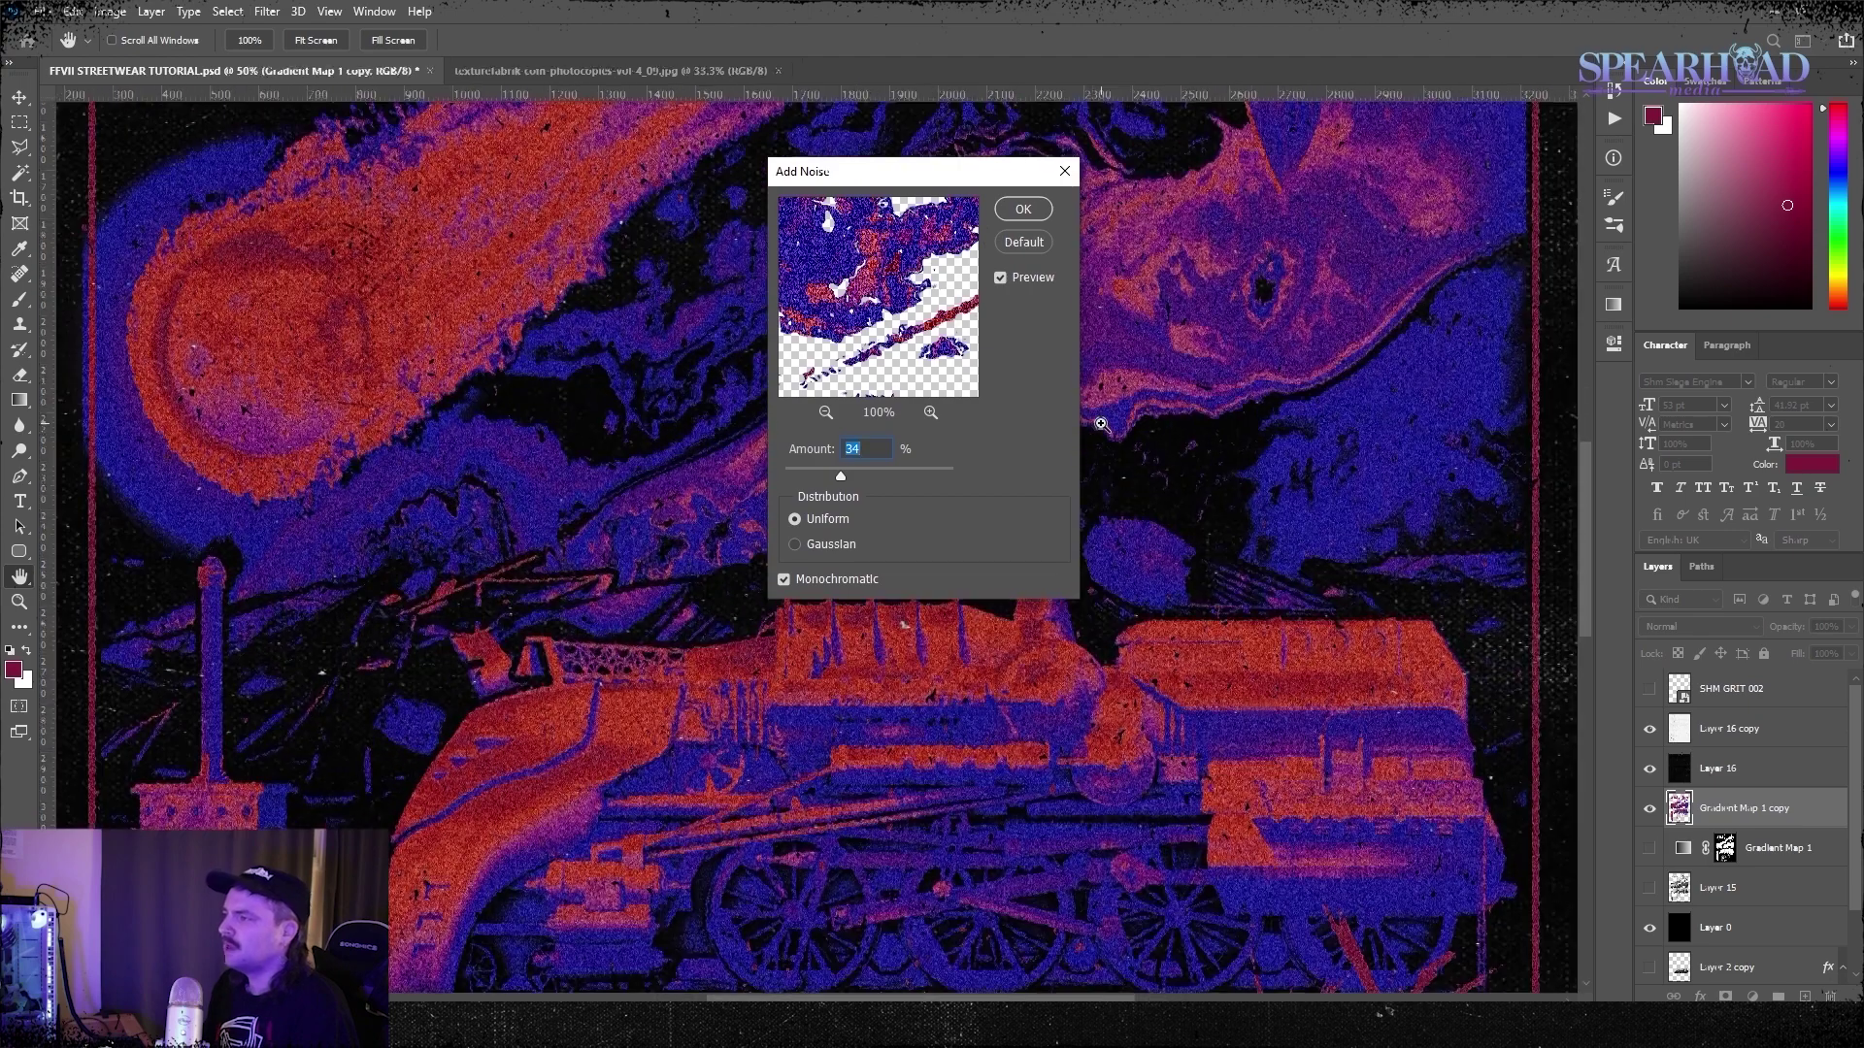
pyautogui.click(795, 545)
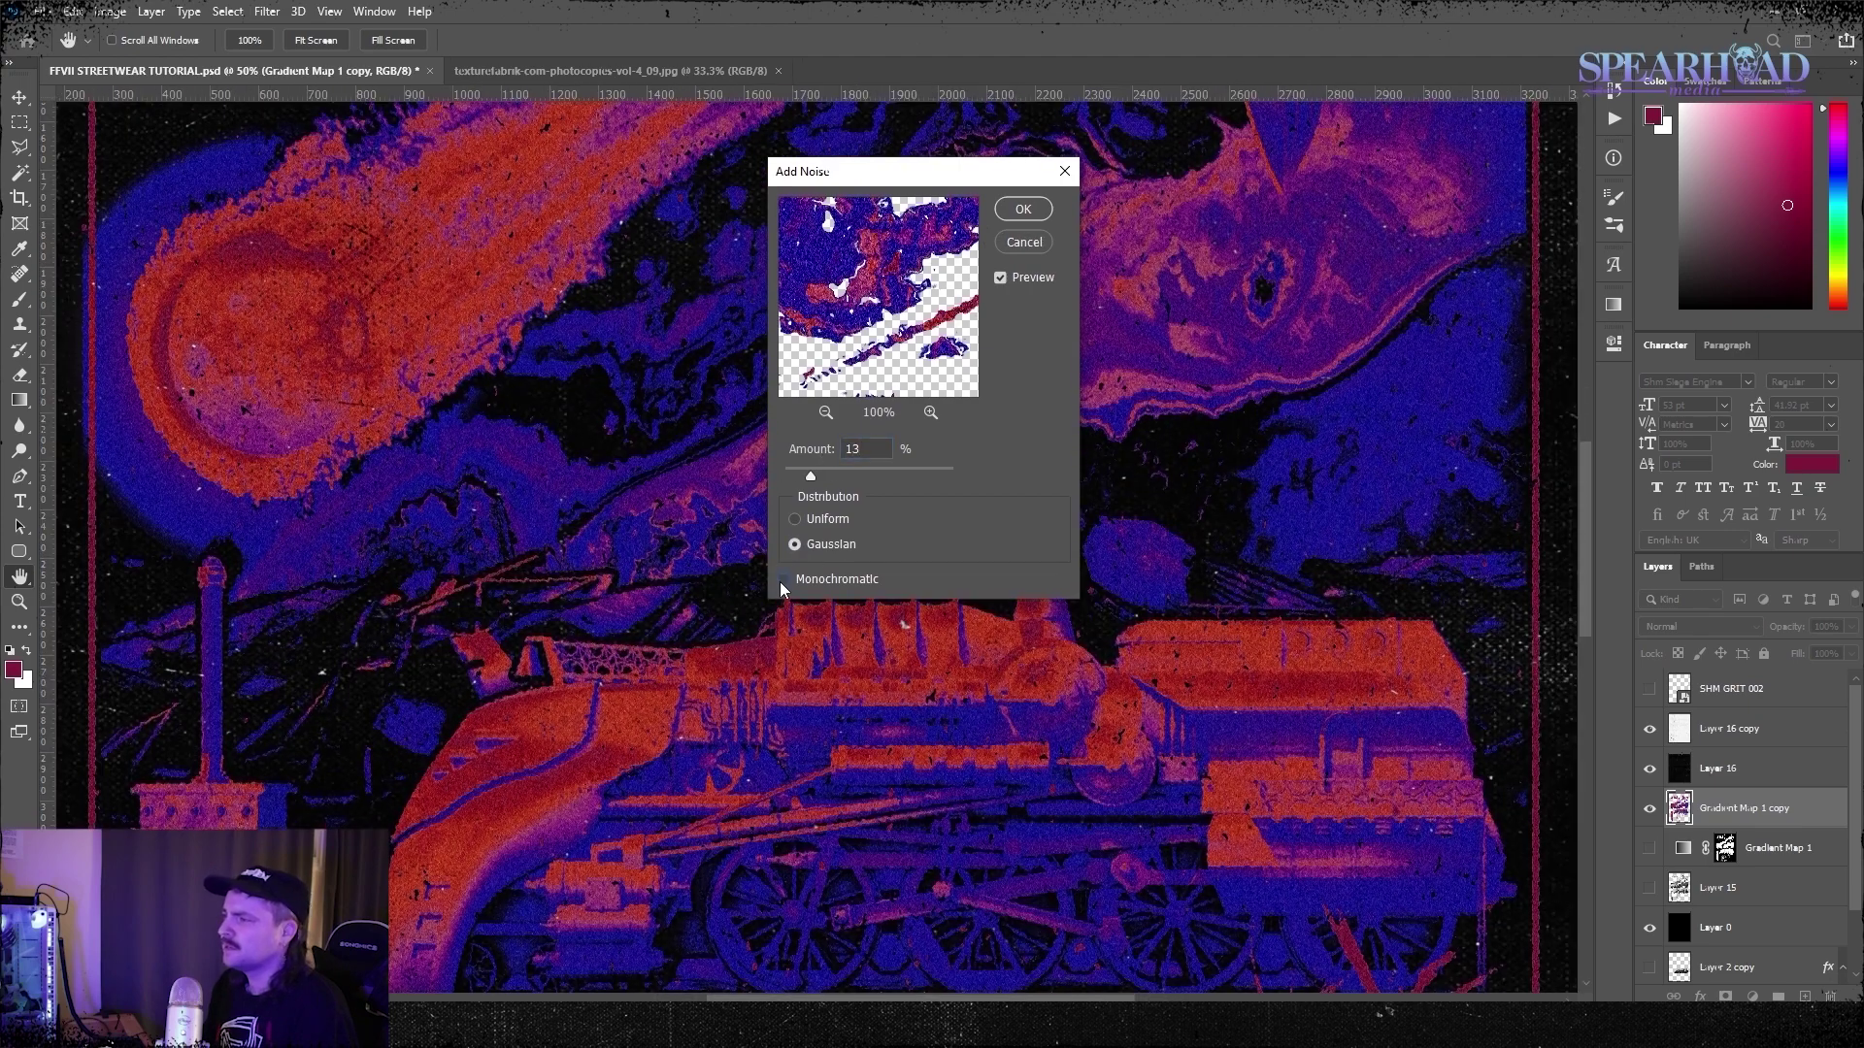
pyautogui.click(1021, 217)
pyautogui.hotkey('ctrl', '0')
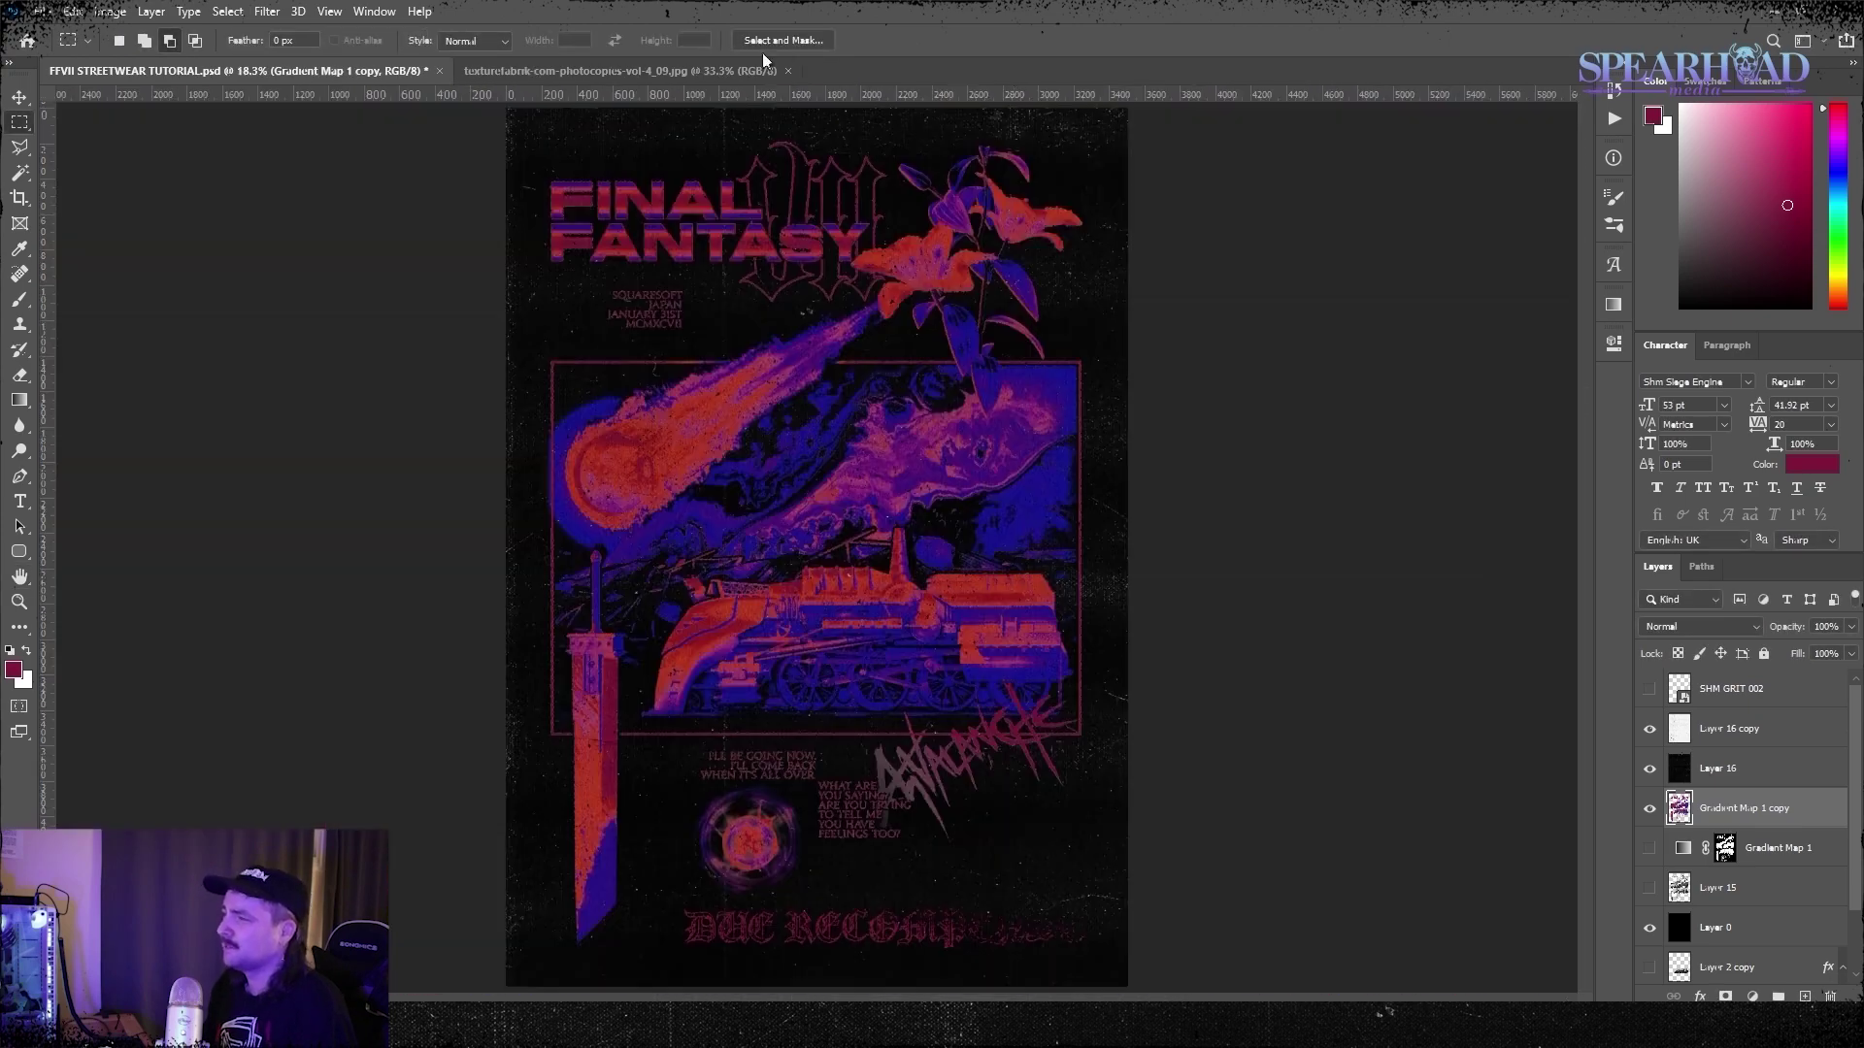
# Shift the colours of the Gradient Map 1 copy layer from red and blue toward orange and purple
pyautogui.click(110, 11)
pyautogui.click(349, 171)
pyautogui.moveTo(1406, 479); pyautogui.dragTo(1411, 598)
pyautogui.press('Return')
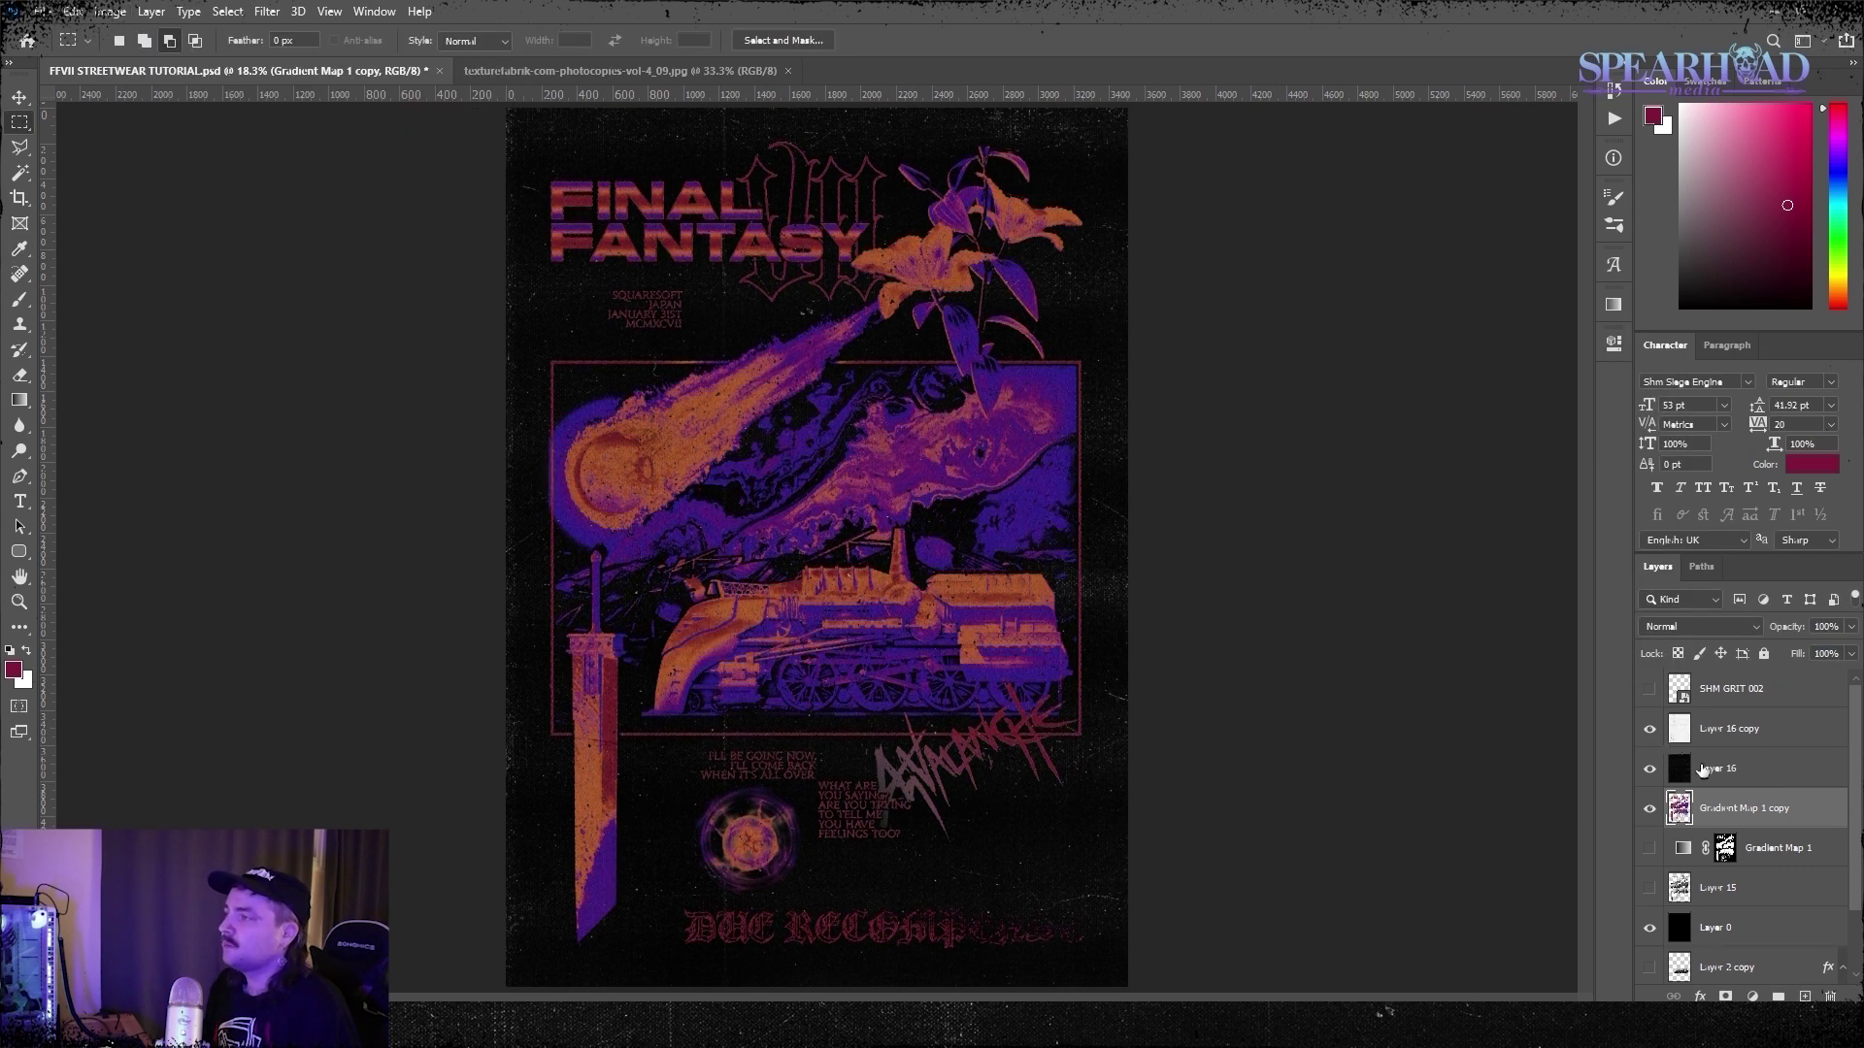
# Raise the contrast of the Layer 16 texture with a brightness and contrast adjustment
pyautogui.click(1703, 770)
pyautogui.click(109, 12)
pyautogui.moveTo(149, 63)
pyautogui.click(349, 64)
pyautogui.moveTo(1210, 421); pyautogui.dragTo(1265, 421)
pyautogui.click(1363, 356)
# Nudge the Layer 16 texture slightly with a free transform and check the grain over the artwork
pyautogui.hotkey('ctrl', 't')
pyautogui.moveTo(1262, 546); pyautogui.dragTo(1249, 539)
pyautogui.press('Return')
pyautogui.hotkey('ctrl', '+')
pyautogui.hotkey('ctrl', '+')
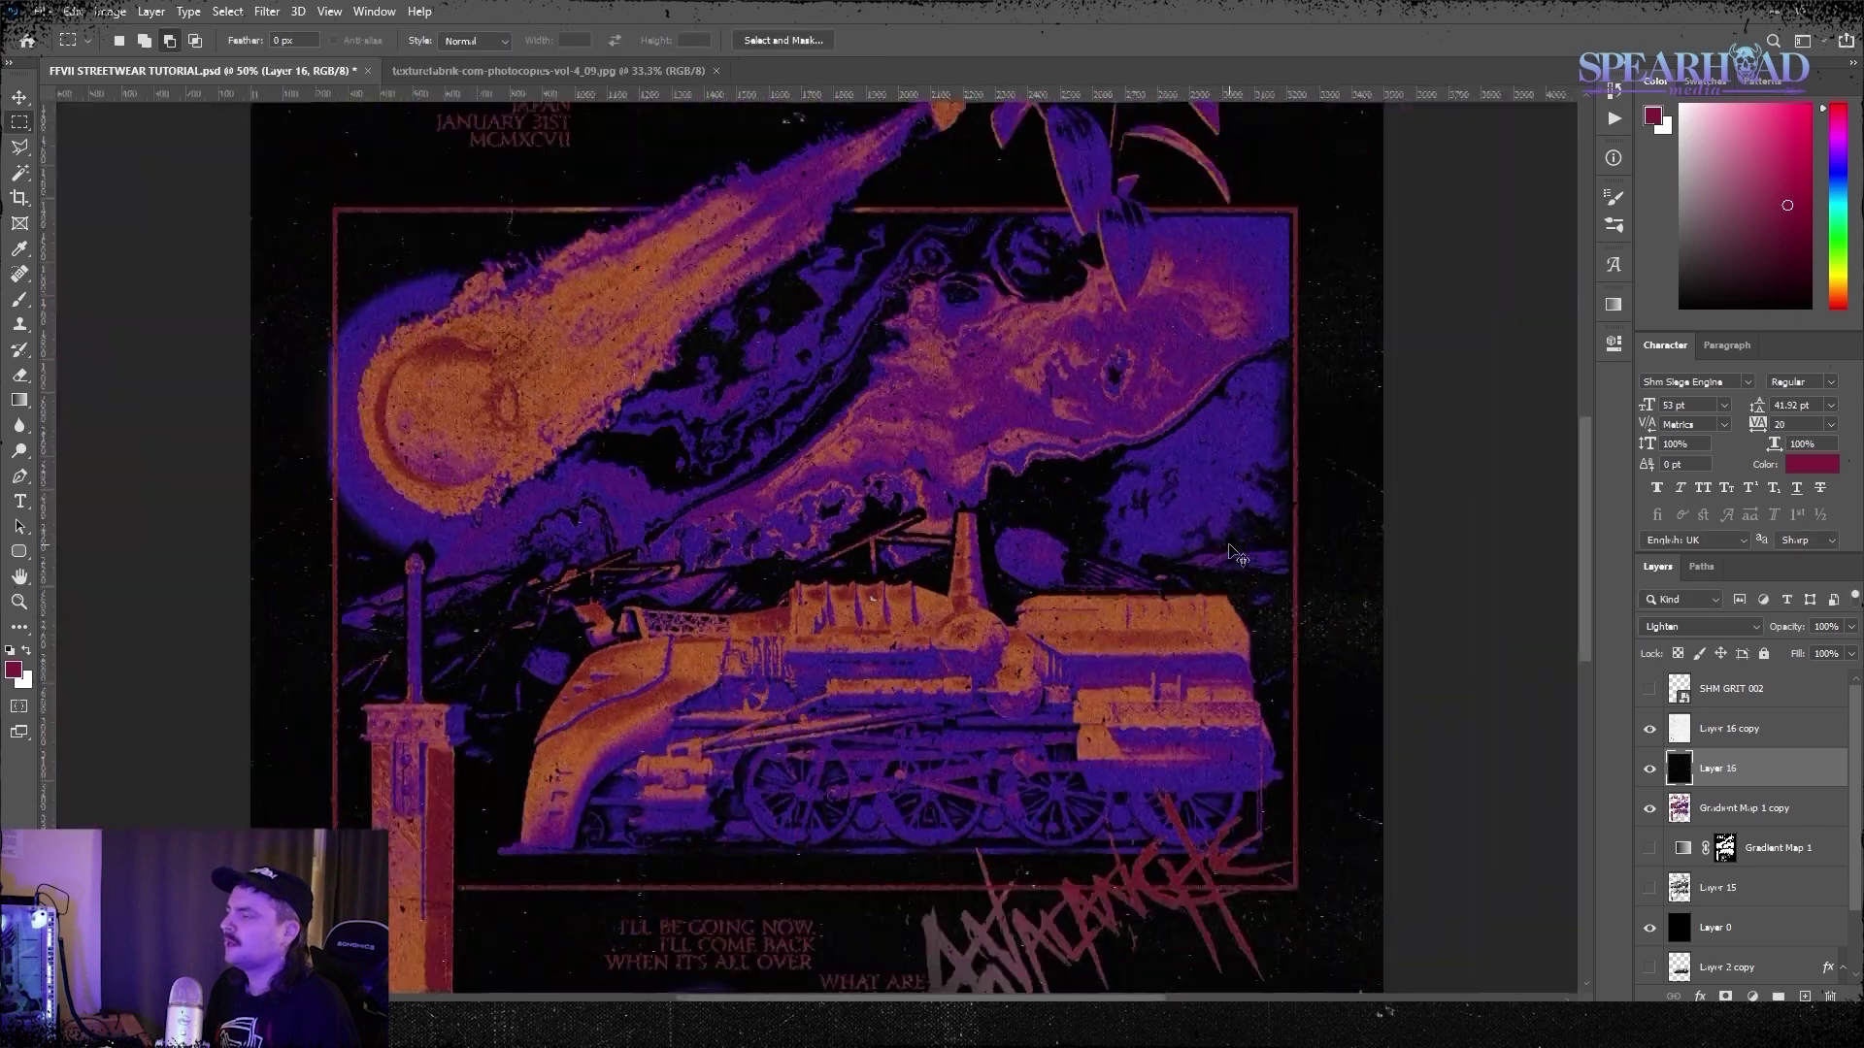
pyautogui.hotkey('ctrl', '-')
pyautogui.hotkey('ctrl', '-')
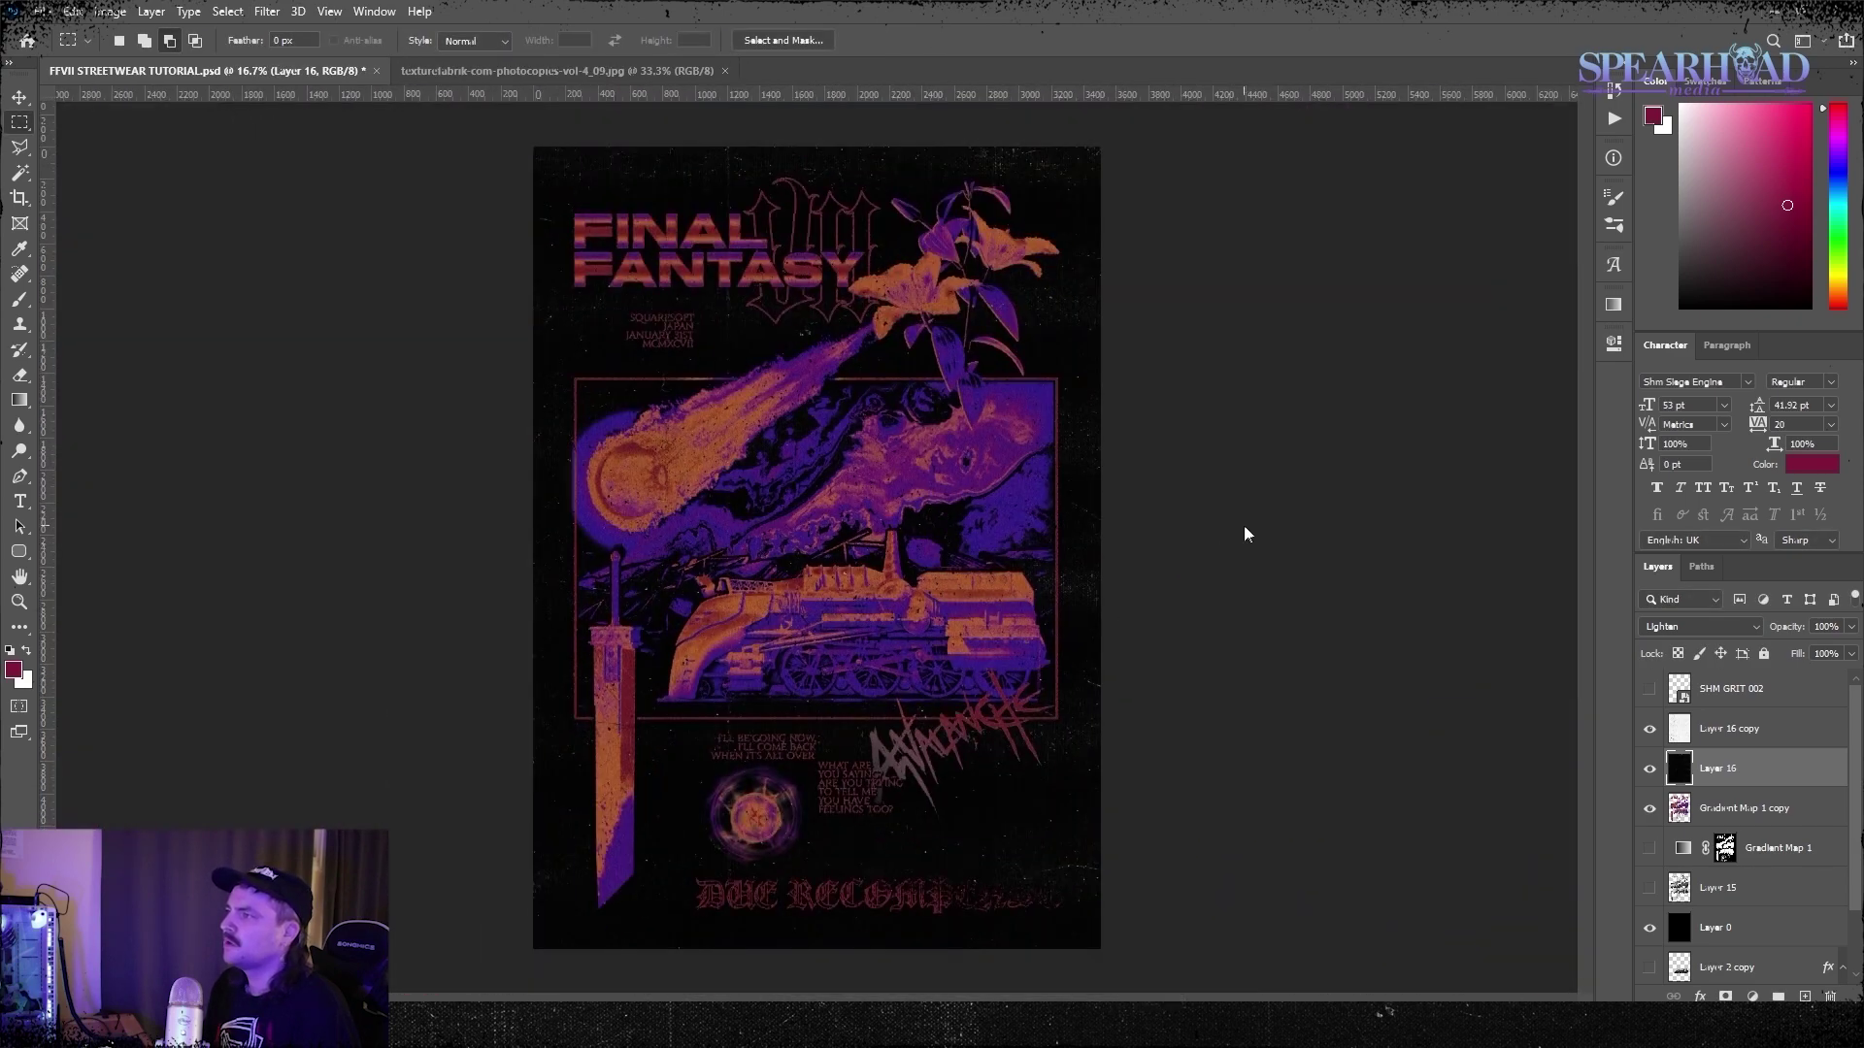
# Save the document as FFVII STREETWEAR TUTORIAL finished in the FFVII STREETWEAR folder, using a different file format
pyautogui.hotkey('ctrl', 'alt', 'shift', 's')
pyautogui.press('Escape')
pyautogui.hotkey('ctrl', 'shift', 's')
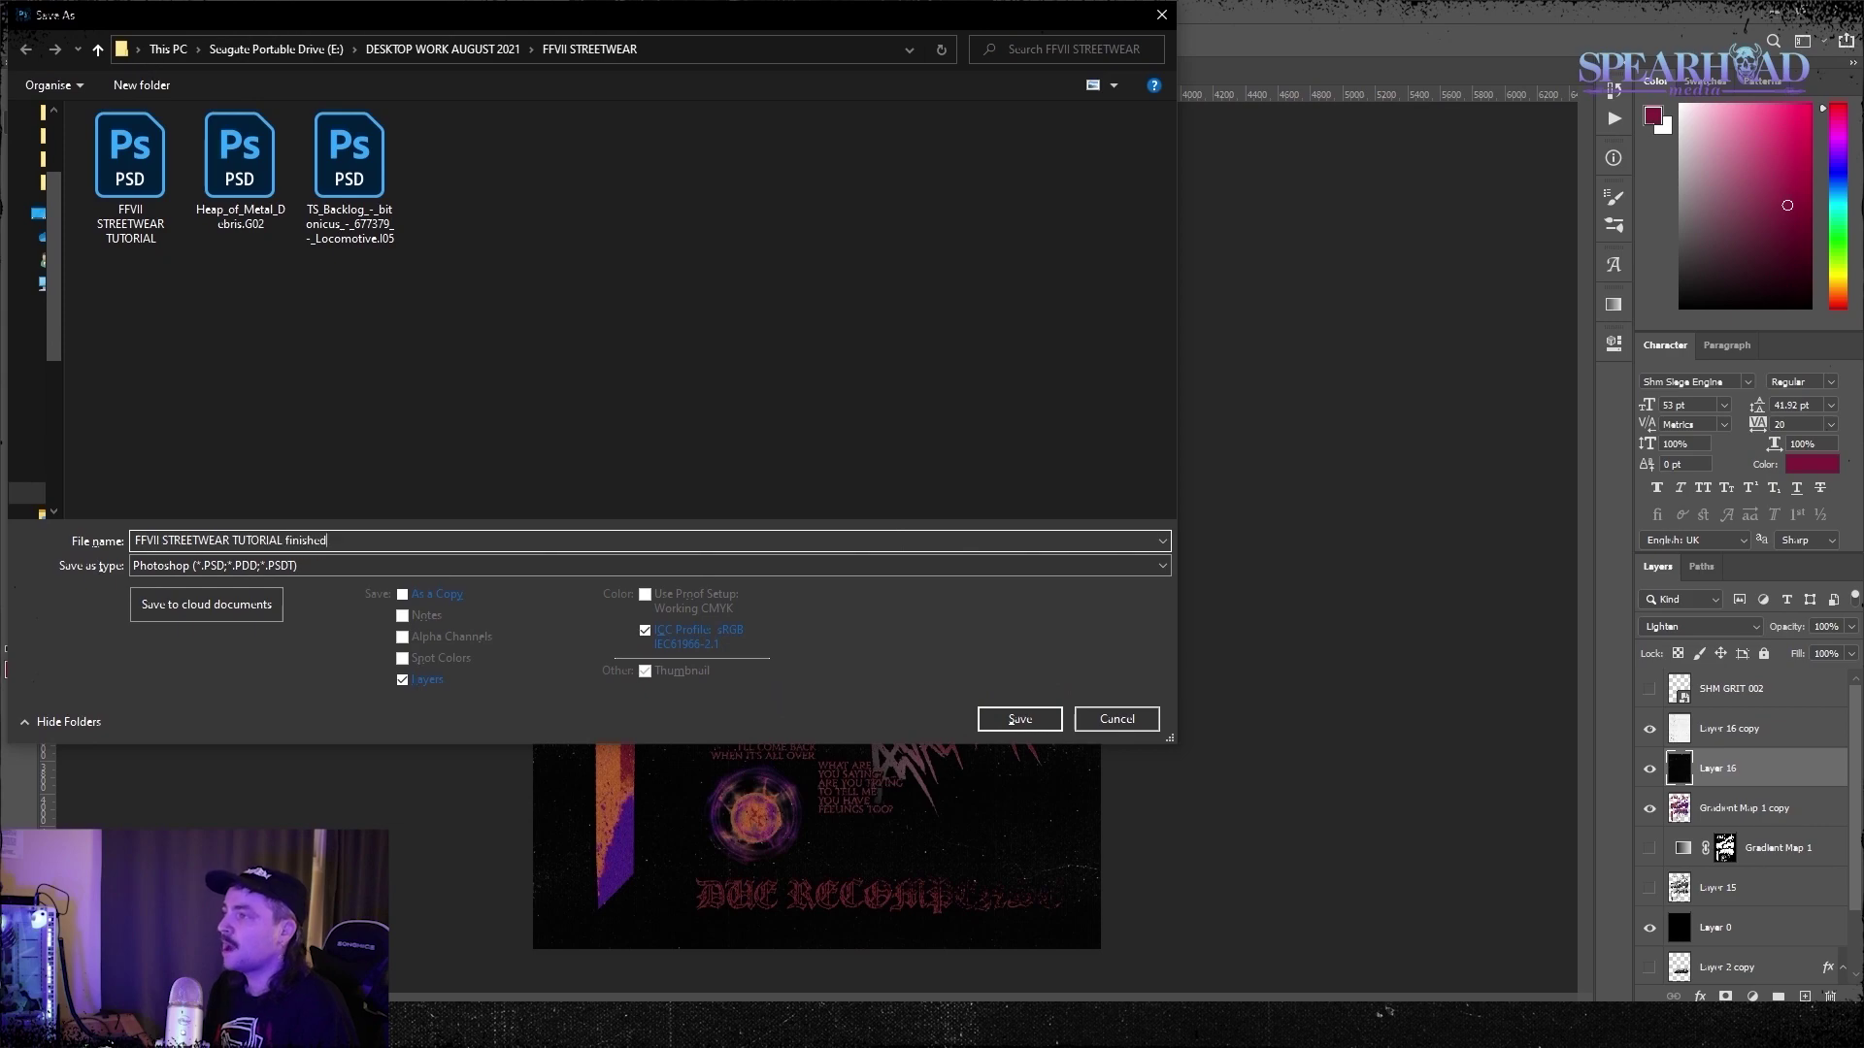
pyautogui.click(702, 568)
pyautogui.click(701, 811)
pyautogui.click(1019, 719)
pyautogui.click(1058, 289)
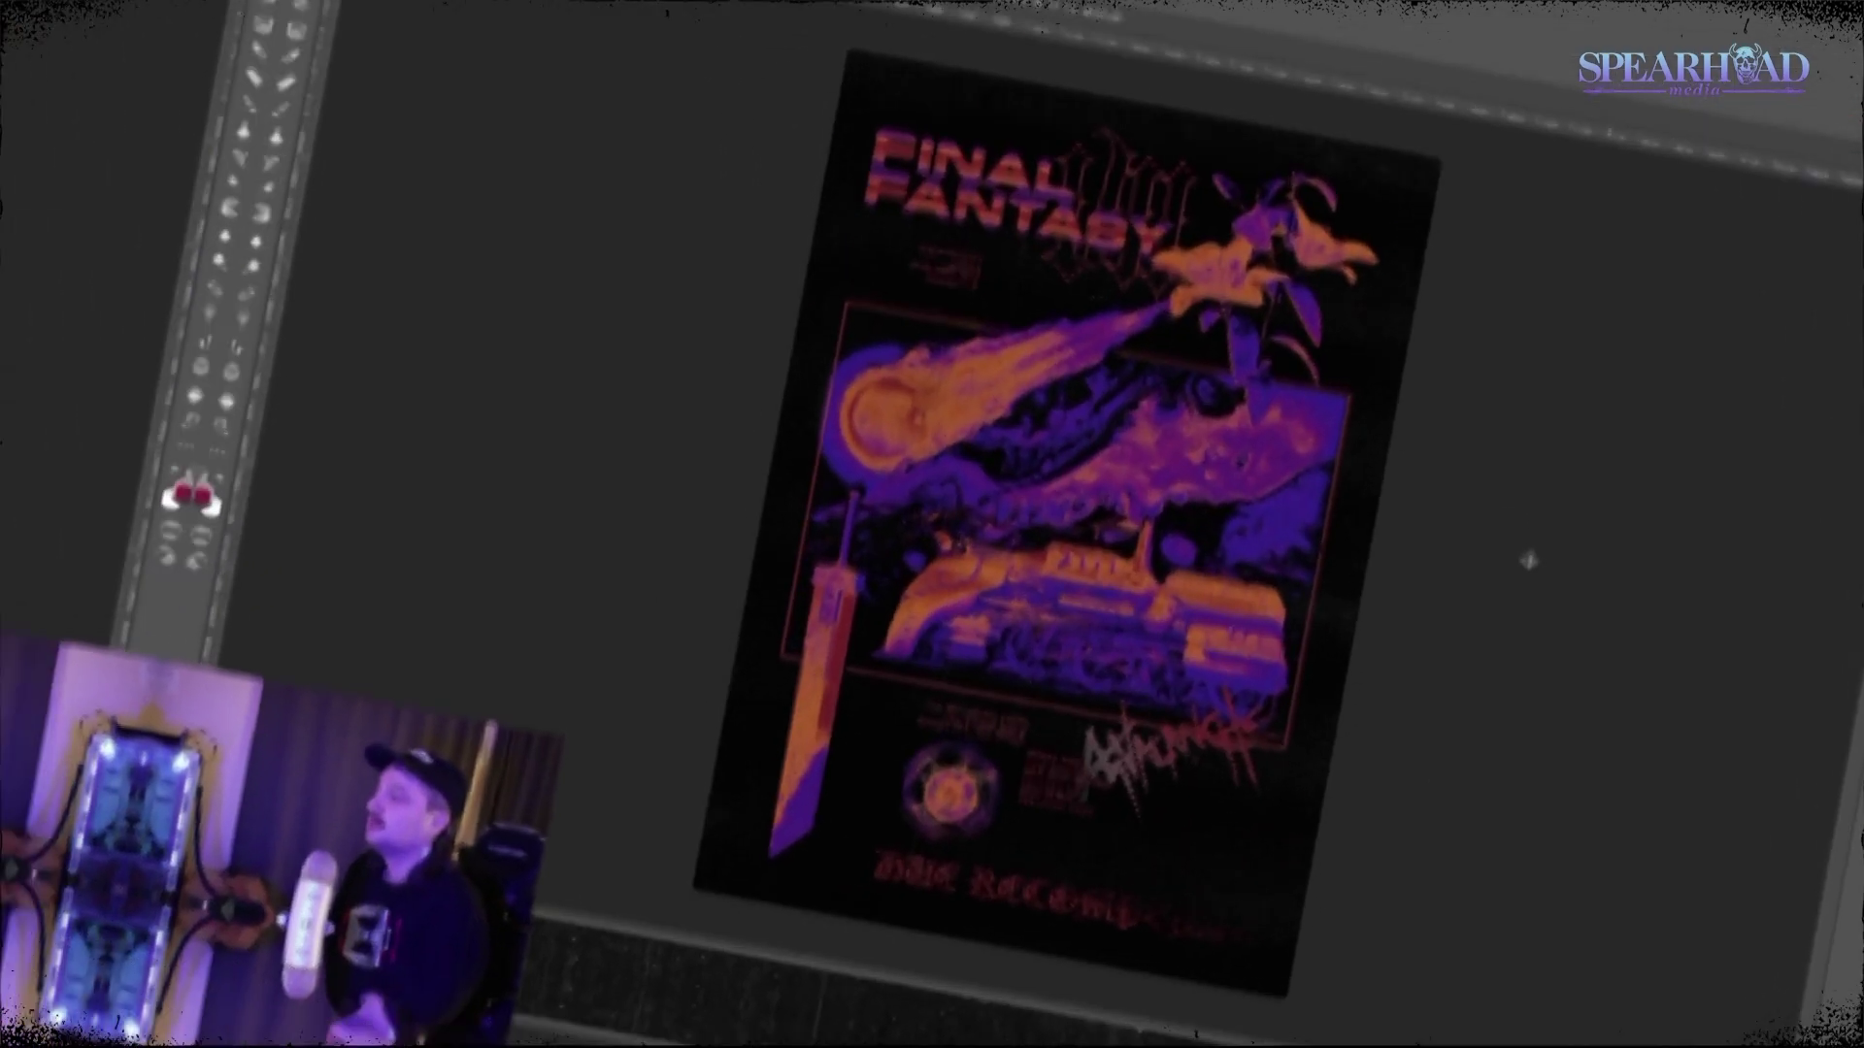